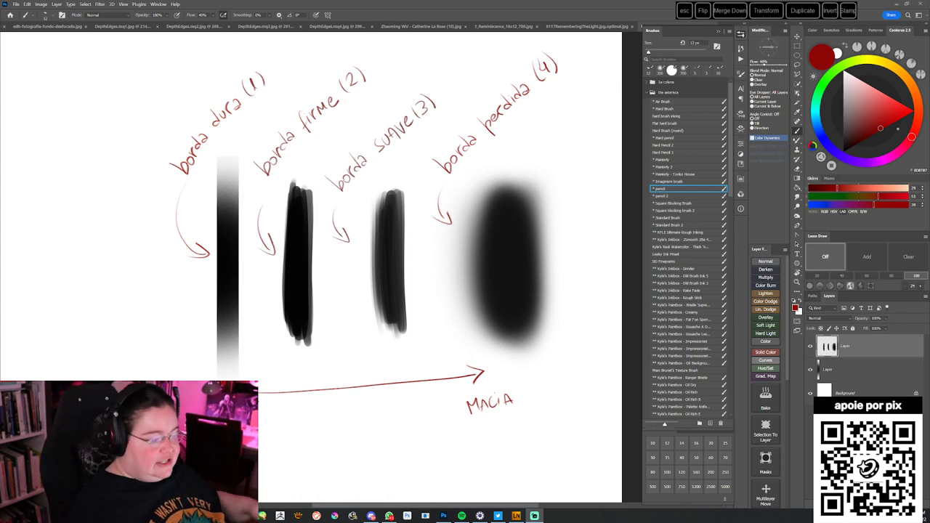
- Draw upward red arrows beneath the "borda firme" and "borda suave" brush samples, pointing at each one
{"action": "left_click_drag", "start_coordinate": [538, 357], "coordinate": [529, 373]}
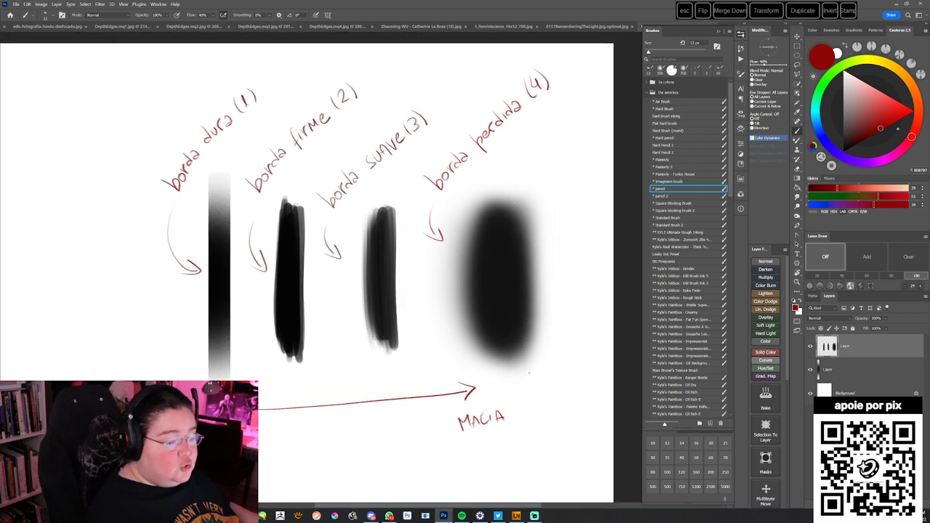
{"action": "left_click_drag", "start_coordinate": [533, 420], "coordinate": [541, 397]}
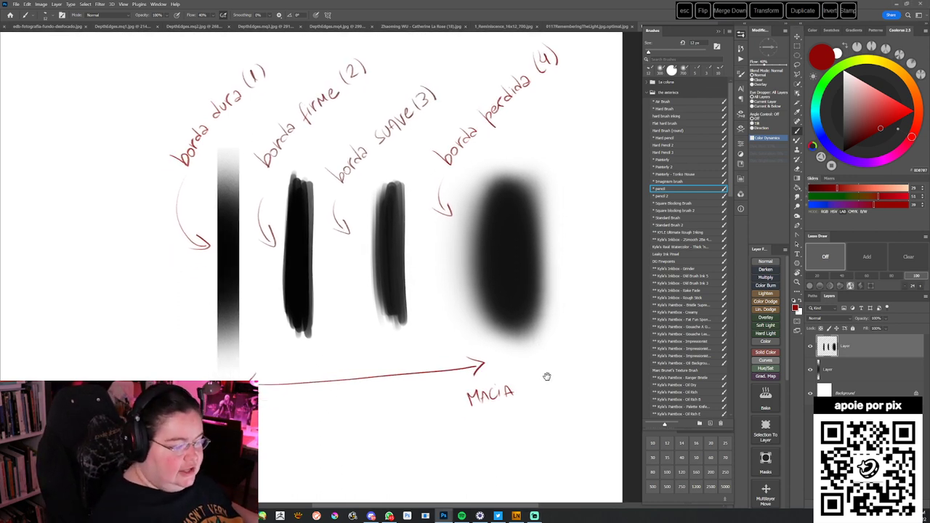
{"action": "mouse_move", "coordinate": [480, 120]}
{"action": "left_mouse_down"}
{"action": "mouse_move", "coordinate": [258, 378]}
{"action": "mouse_move", "coordinate": [407, 116]}
{"action": "mouse_move", "coordinate": [352, 121]}
{"action": "left_mouse_up"}
{"action": "key", "text": "ctrl+z"}
{"action": "left_click_drag", "start_coordinate": [499, 426], "coordinate": [503, 412]}
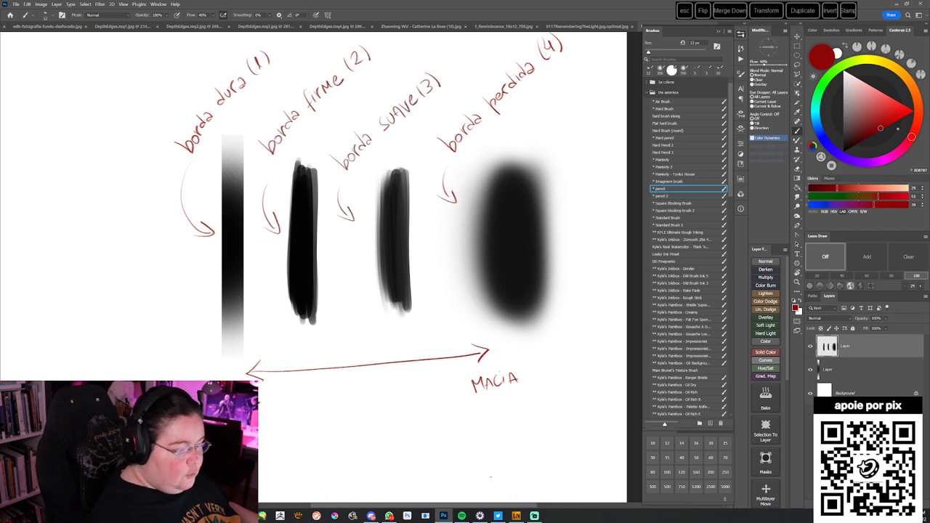
{"action": "mouse_move", "coordinate": [316, 385]}
{"action": "left_mouse_down"}
{"action": "mouse_move", "coordinate": [311, 349]}
{"action": "mouse_move", "coordinate": [317, 365]}
{"action": "left_mouse_up"}
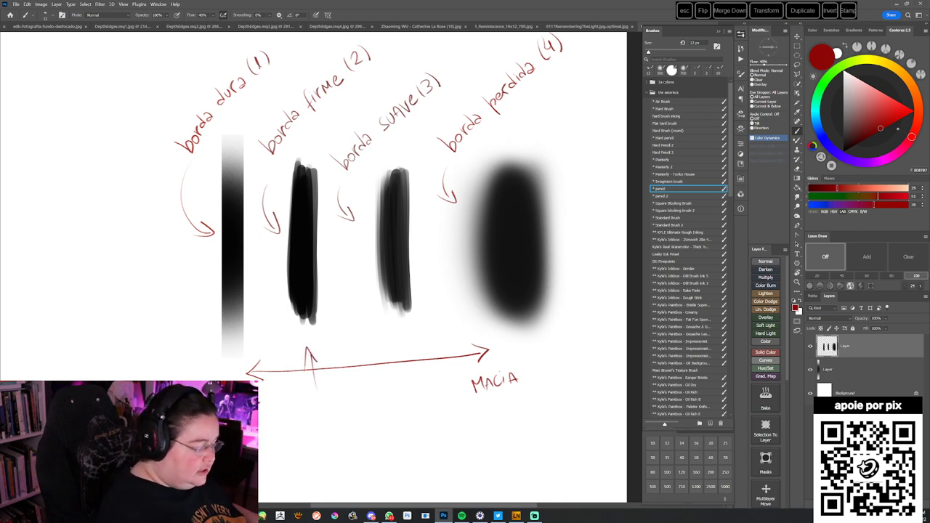
{"action": "mouse_move", "coordinate": [395, 396]}
{"action": "left_mouse_down"}
{"action": "mouse_move", "coordinate": [399, 353]}
{"action": "mouse_move", "coordinate": [407, 359]}
{"action": "left_mouse_up"}
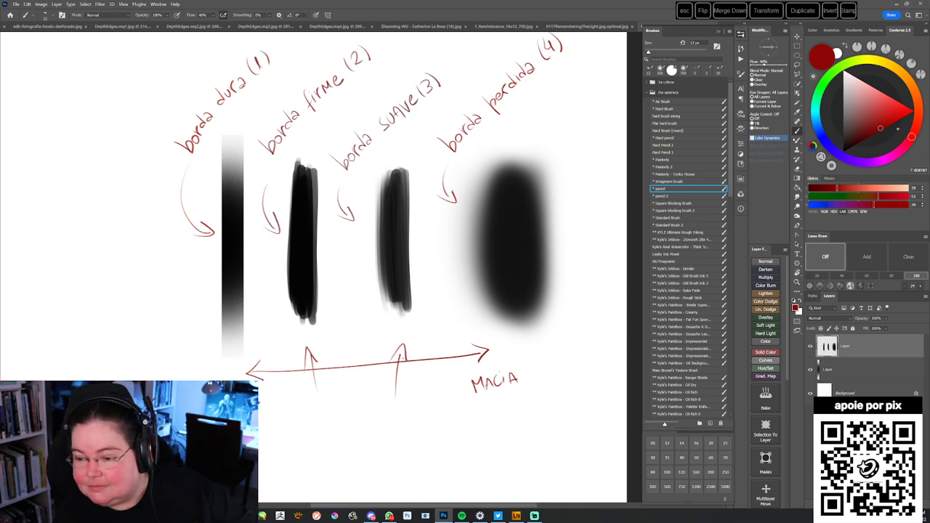
- Collapse the brush list and close Untitled-2, the RememberingTheLight painting and the Reminiscence painting without saving changes
{"action": "left_click", "coordinate": [718, 31]}
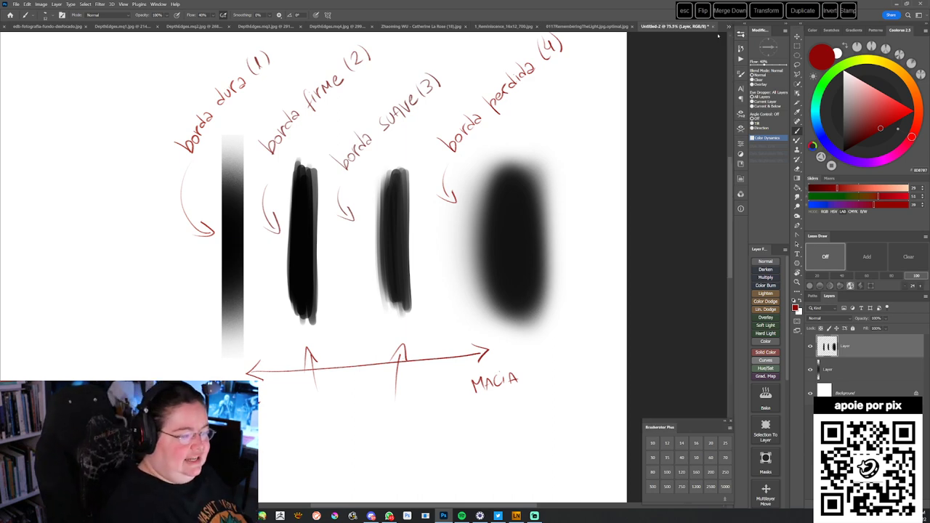
{"action": "left_click", "coordinate": [713, 27]}
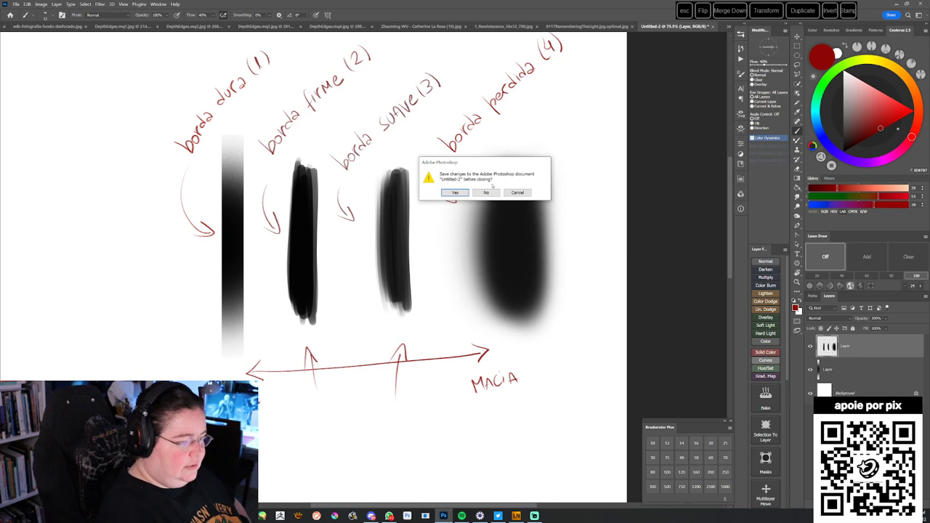
{"action": "left_click", "coordinate": [486, 192]}
{"action": "left_click", "coordinate": [711, 27]}
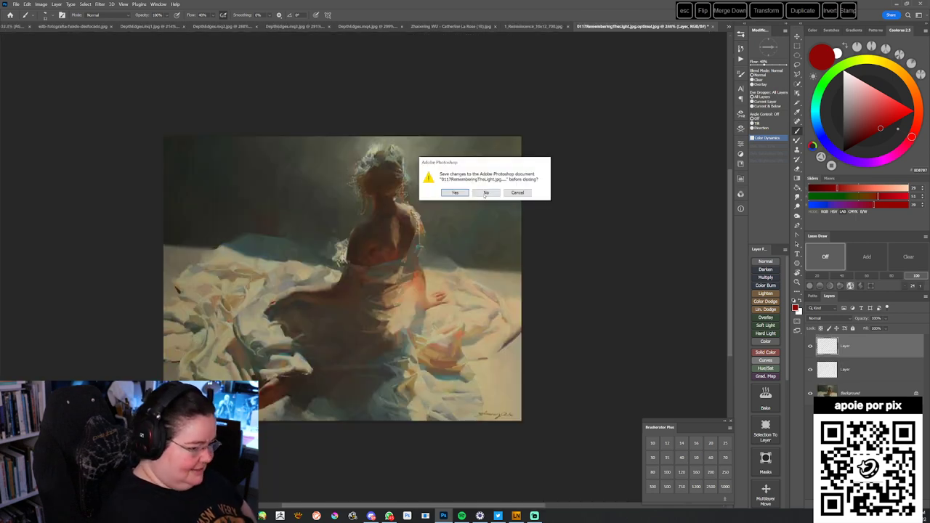
{"action": "key", "text": "n"}
{"action": "left_click", "coordinate": [713, 27]}
{"action": "key", "text": "n"}
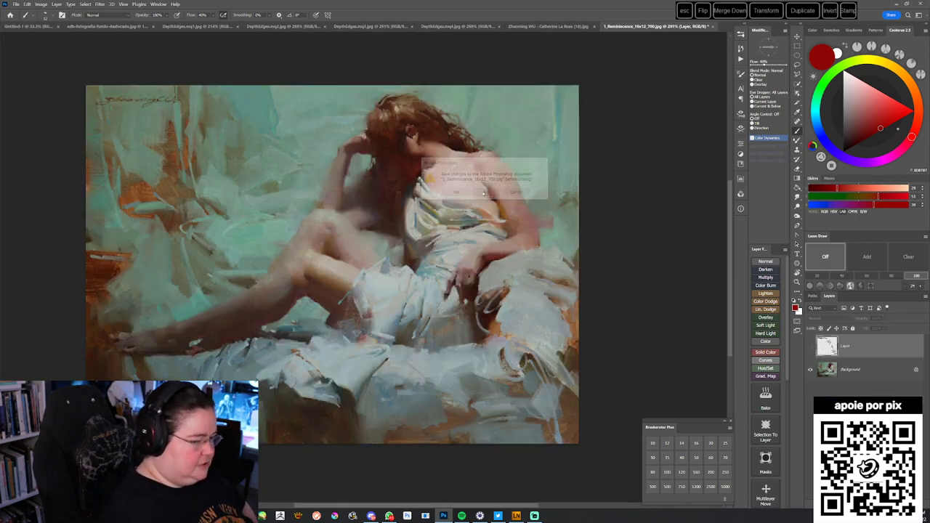
- Close the Zhaoming WU painting, the four DepthEdges images and the blurred-background photo without saving, keeping only Untitled-1 open
{"action": "left_click", "coordinate": [694, 27]}
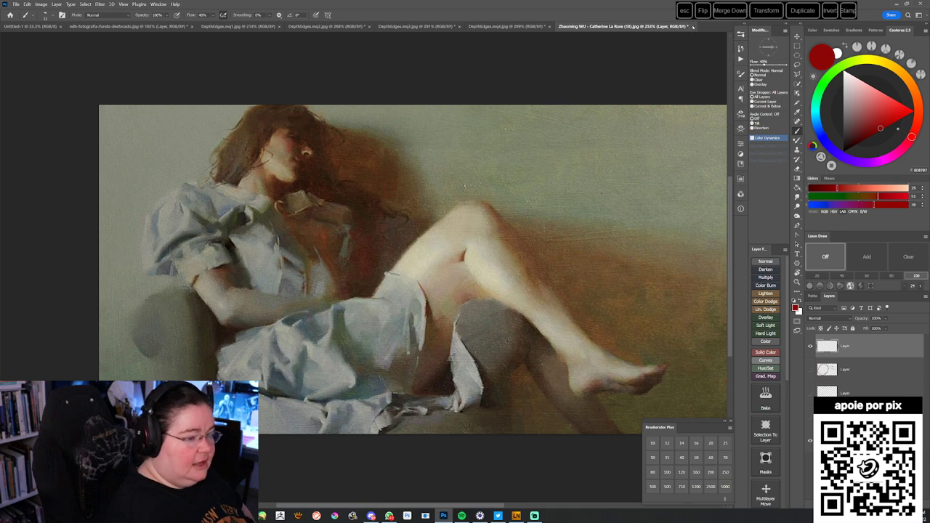
{"action": "key", "text": "n"}
{"action": "left_click", "coordinate": [552, 27]}
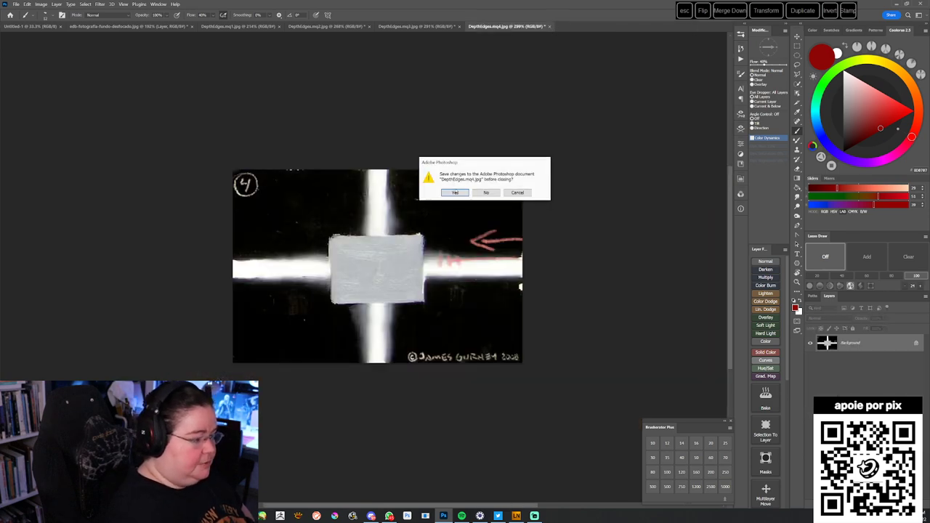
{"action": "key", "text": "n"}
{"action": "left_click", "coordinate": [459, 27]}
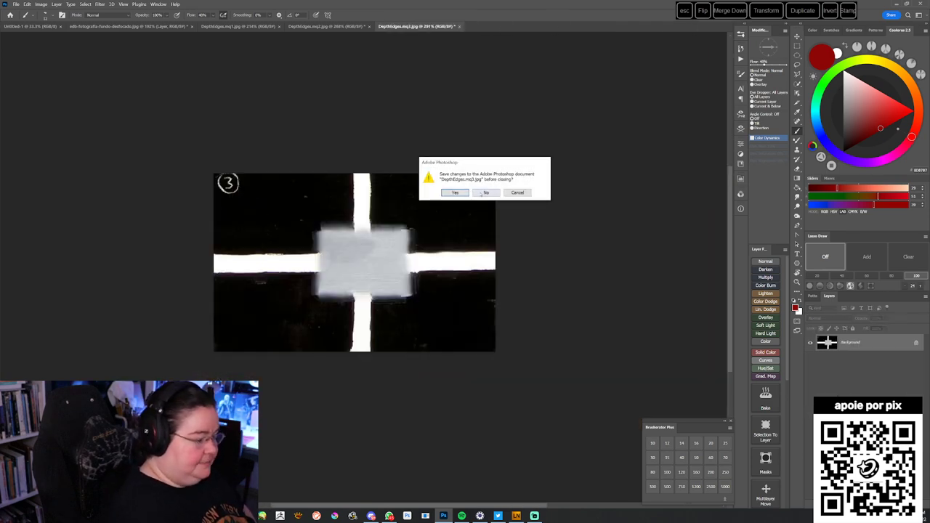
{"action": "left_click", "coordinate": [484, 192]}
{"action": "left_click", "coordinate": [369, 26]}
{"action": "left_click", "coordinate": [484, 192]}
{"action": "left_click", "coordinate": [278, 27]}
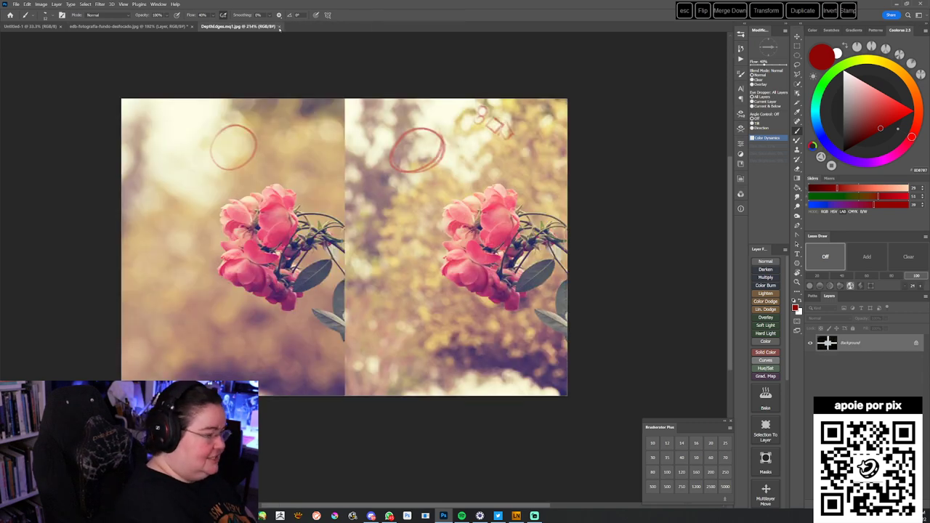
{"action": "left_click", "coordinate": [192, 27]}
{"action": "left_click", "coordinate": [486, 197]}
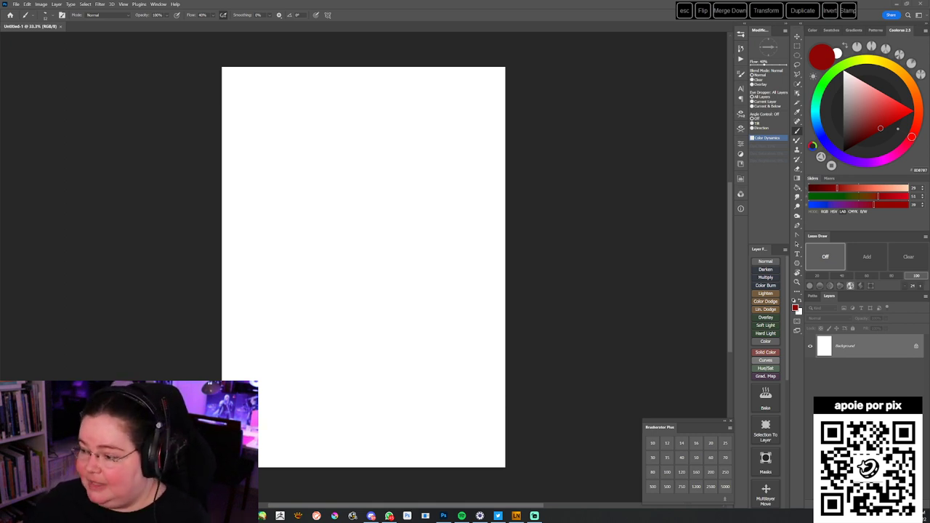
- Open the crop-field and stone-bridge anime images, and add a blank layer above the bridge image's background
{"action": "left_click_drag", "start_coordinate": [362, 65], "coordinate": [369, 6]}
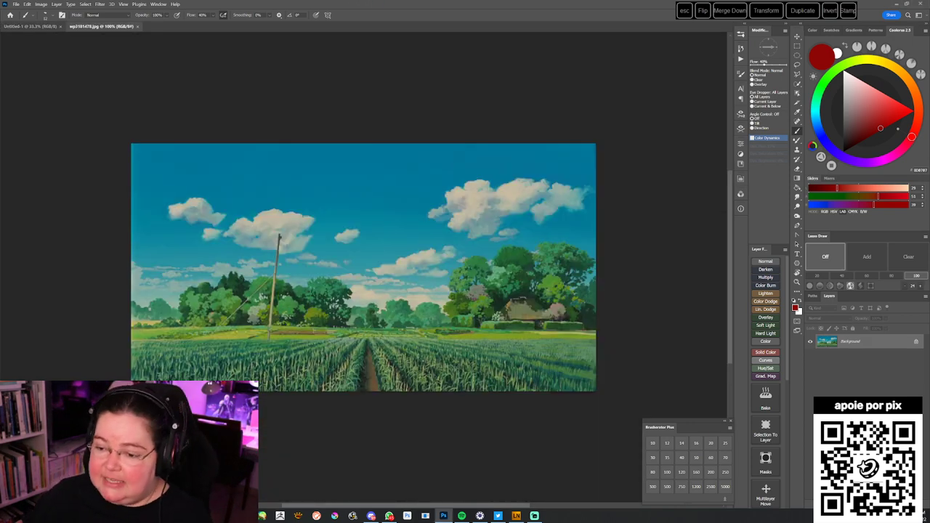
{"action": "left_click_drag", "start_coordinate": [405, 132], "coordinate": [374, 3]}
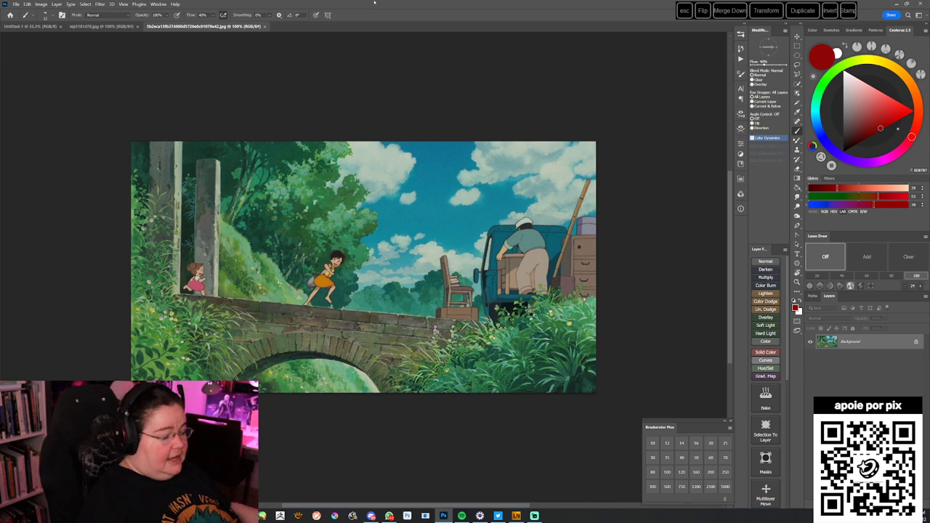
{"action": "left_click_drag", "start_coordinate": [490, 366], "coordinate": [518, 361]}
{"action": "key", "text": "z"}
{"action": "left_click_drag", "start_coordinate": [471, 417], "coordinate": [494, 418]}
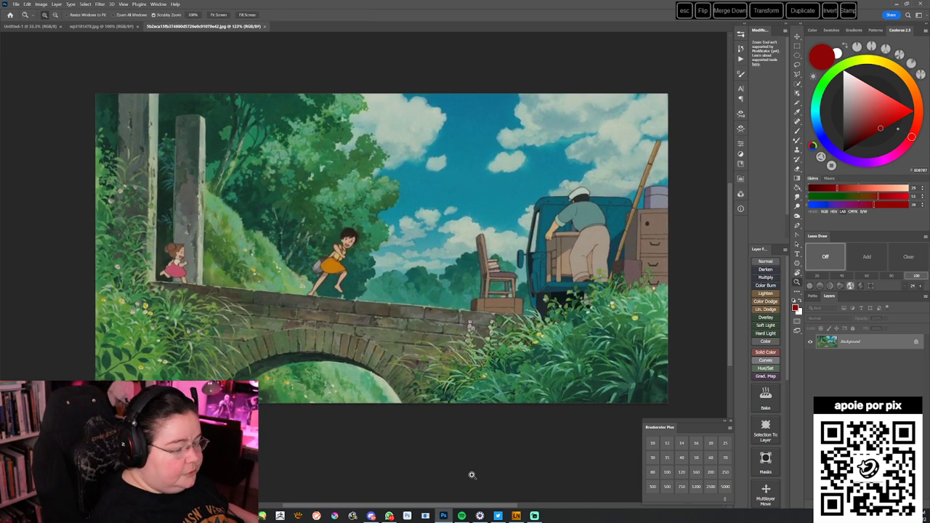
{"action": "left_click", "coordinate": [766, 263]}
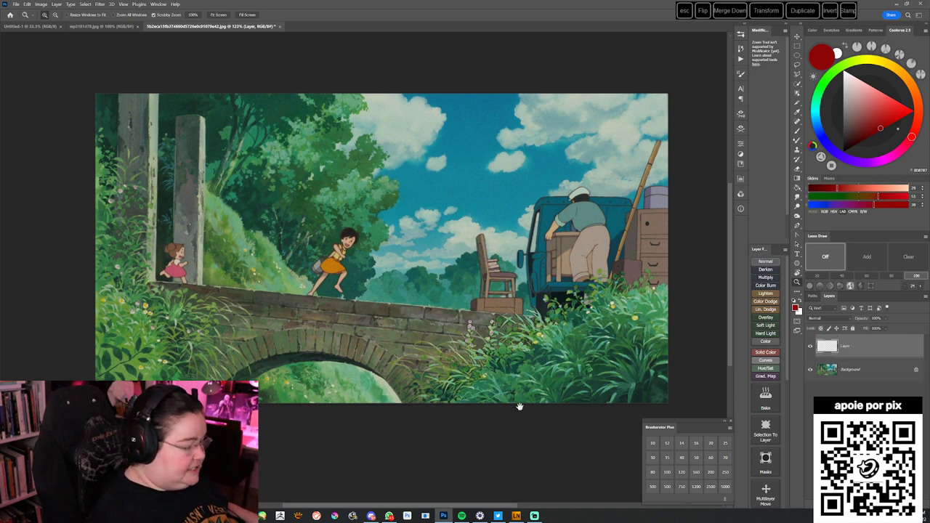
{"action": "left_click_drag", "start_coordinate": [513, 409], "coordinate": [511, 415]}
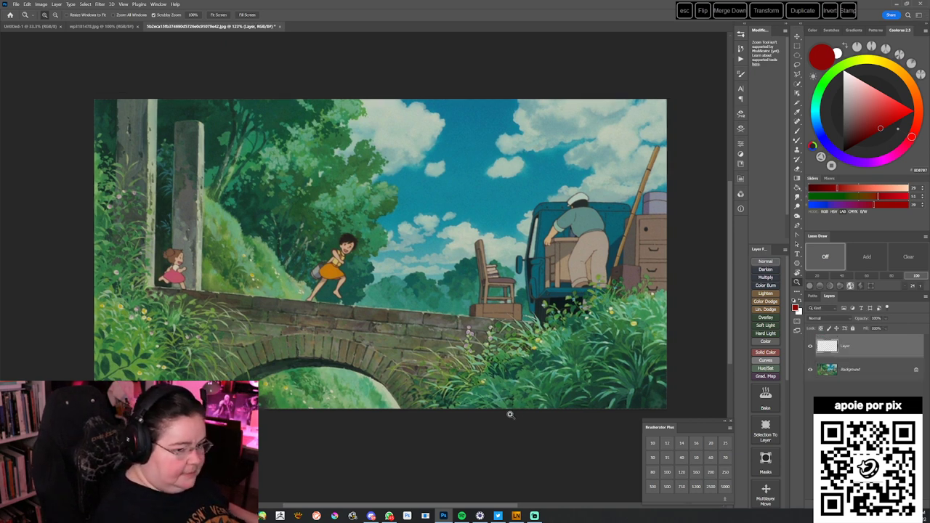
- Select the pencil brush and pick a slightly brighter red for annotating
{"action": "left_click", "coordinate": [740, 34]}
{"action": "left_click", "coordinate": [680, 188]}
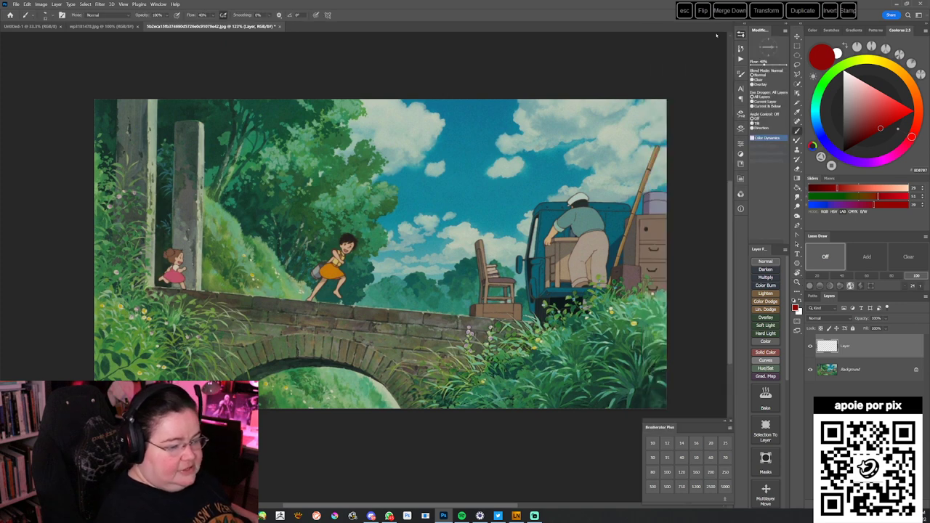
{"action": "left_click", "coordinate": [878, 124]}
{"action": "scroll", "coordinate": [427, 441], "scroll_direction": "up", "scroll_amount": 1}
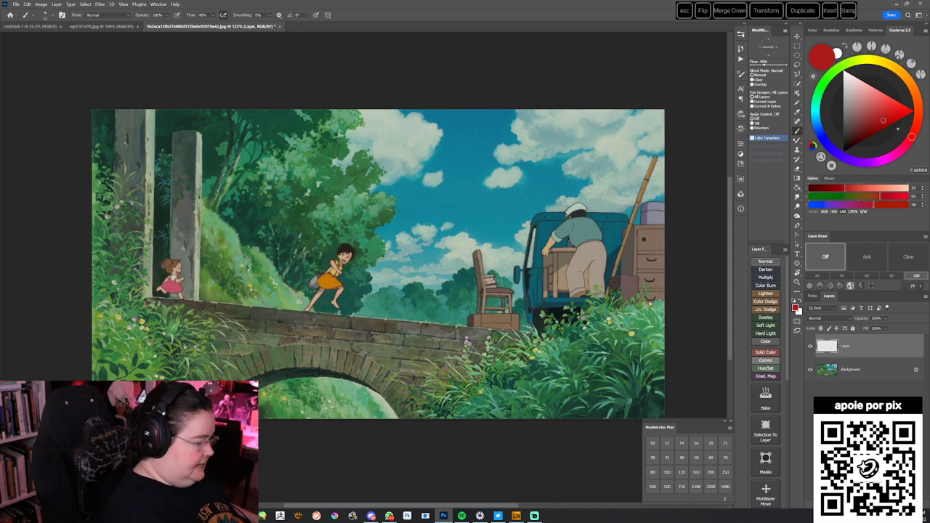
- Trace red lines along the tall pillar's sides, the bridge's upper edge and the arch opening
{"action": "mouse_move", "coordinate": [158, 291]}
{"action": "left_mouse_down"}
{"action": "mouse_move", "coordinate": [158, 111]}
{"action": "mouse_move", "coordinate": [117, 211]}
{"action": "left_mouse_up"}
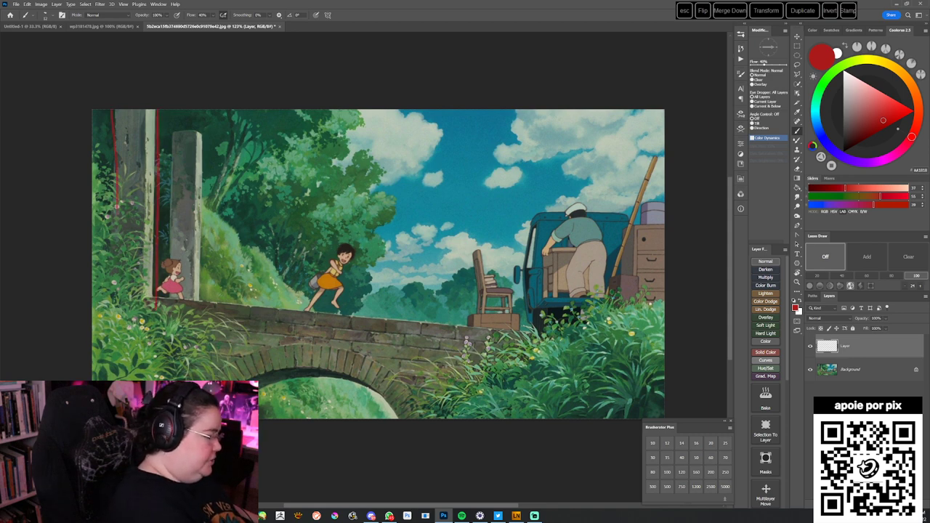
{"action": "mouse_move", "coordinate": [346, 318]}
{"action": "left_mouse_down"}
{"action": "mouse_move", "coordinate": [489, 331]}
{"action": "mouse_move", "coordinate": [398, 323]}
{"action": "left_mouse_up"}
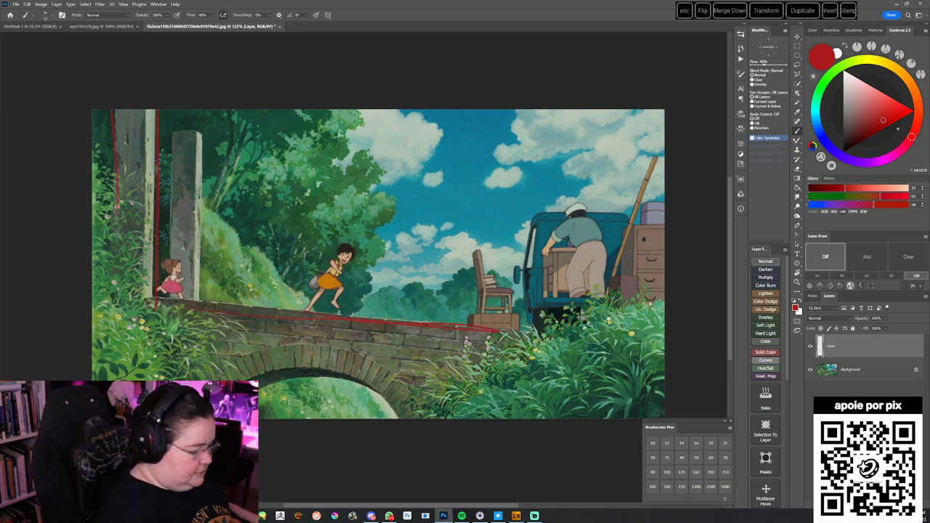
{"action": "mouse_move", "coordinate": [380, 400]}
{"action": "left_mouse_down"}
{"action": "mouse_move", "coordinate": [266, 382]}
{"action": "mouse_move", "coordinate": [355, 391]}
{"action": "mouse_move", "coordinate": [398, 419]}
{"action": "left_mouse_up"}
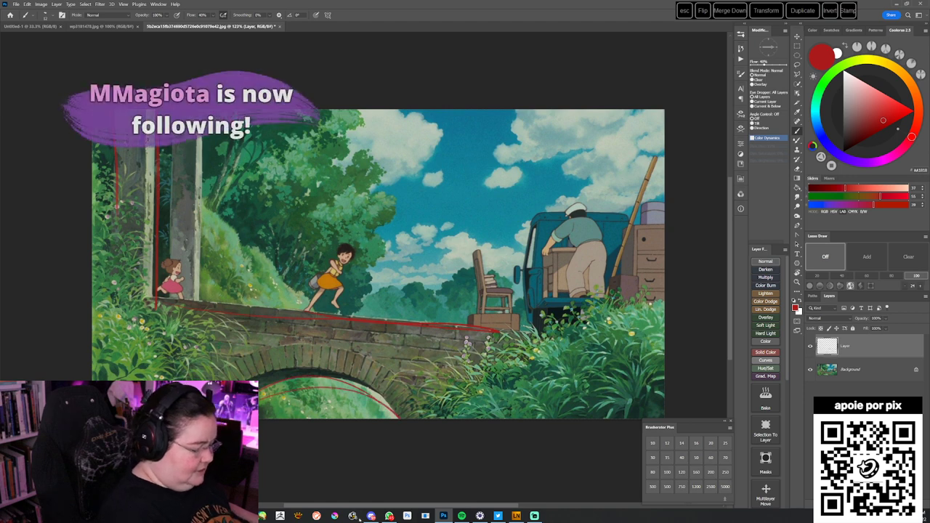
- Circle the running girl and the foreground grass in red, and trace the contours of the hillside and trees
{"action": "mouse_move", "coordinate": [314, 312]}
{"action": "left_mouse_down"}
{"action": "mouse_move", "coordinate": [336, 314]}
{"action": "mouse_move", "coordinate": [381, 374]}
{"action": "left_mouse_up"}
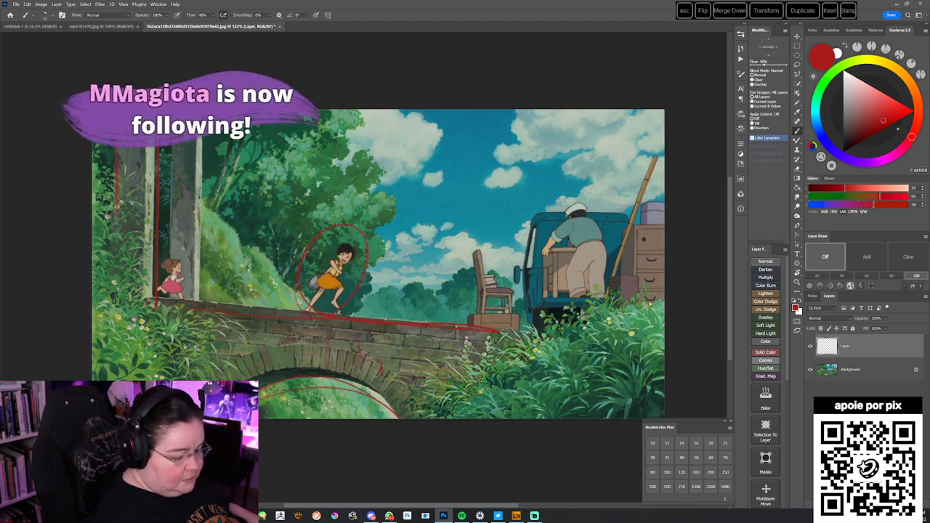
{"action": "left_click_drag", "start_coordinate": [663, 340], "coordinate": [688, 376]}
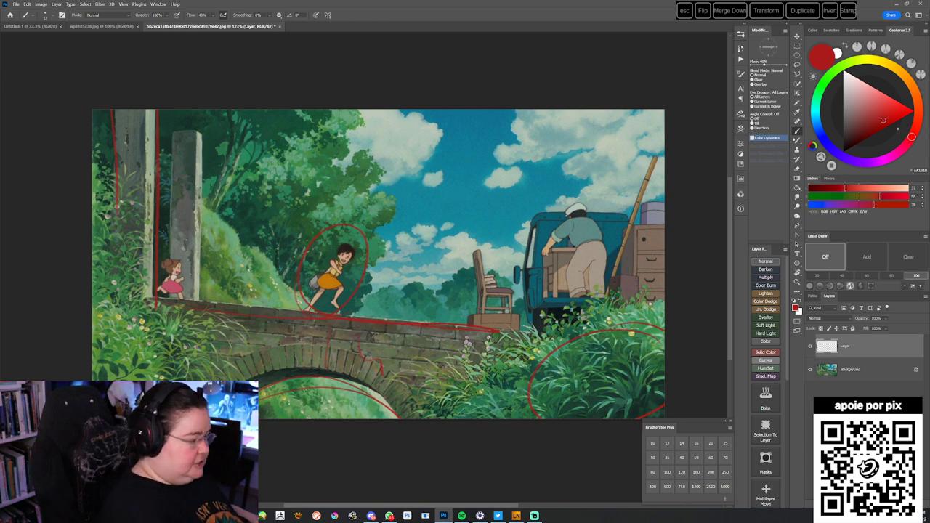
{"action": "mouse_move", "coordinate": [225, 222]}
{"action": "left_mouse_down"}
{"action": "mouse_move", "coordinate": [249, 281]}
{"action": "mouse_move", "coordinate": [290, 298]}
{"action": "left_mouse_up"}
{"action": "mouse_move", "coordinate": [329, 115]}
{"action": "left_mouse_down"}
{"action": "mouse_move", "coordinate": [301, 141]}
{"action": "mouse_move", "coordinate": [266, 156]}
{"action": "left_mouse_up"}
{"action": "mouse_move", "coordinate": [358, 122]}
{"action": "left_mouse_down"}
{"action": "mouse_move", "coordinate": [343, 141]}
{"action": "mouse_move", "coordinate": [366, 164]}
{"action": "mouse_move", "coordinate": [372, 263]}
{"action": "left_mouse_up"}
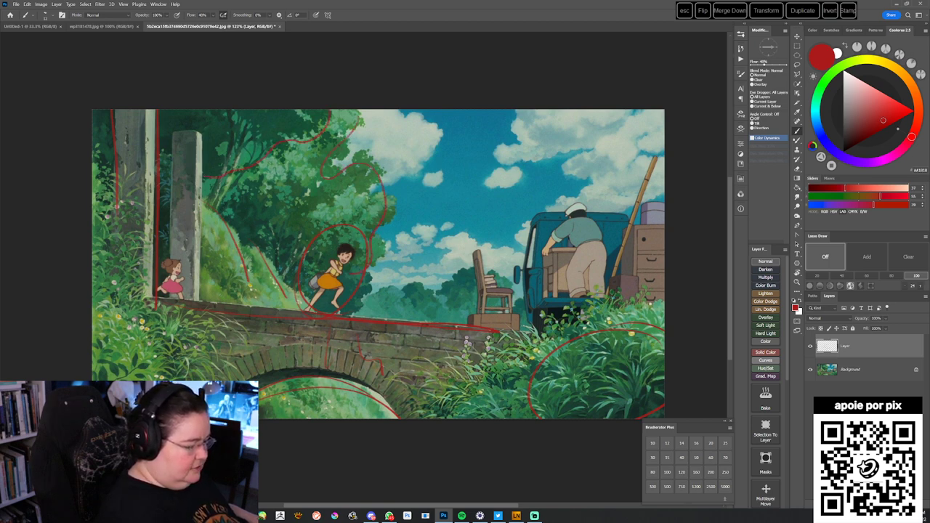
- Circle the running girl's legs repeatedly and add small red arrows pointing at the cloud edges above the truck
{"action": "mouse_move", "coordinate": [363, 302]}
{"action": "left_mouse_down"}
{"action": "mouse_move", "coordinate": [333, 283]}
{"action": "mouse_move", "coordinate": [339, 274]}
{"action": "mouse_move", "coordinate": [365, 269]}
{"action": "mouse_move", "coordinate": [356, 298]}
{"action": "mouse_move", "coordinate": [345, 287]}
{"action": "mouse_move", "coordinate": [331, 300]}
{"action": "mouse_move", "coordinate": [402, 257]}
{"action": "left_mouse_up"}
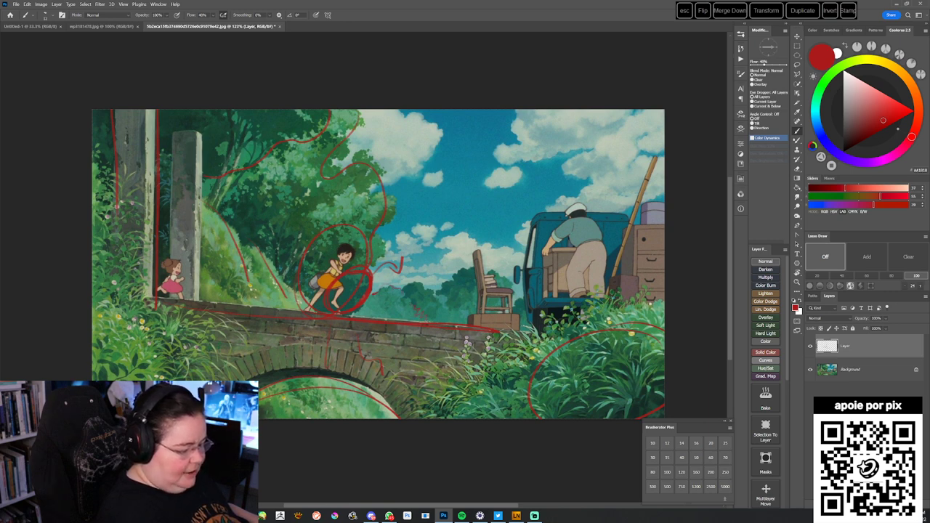
{"action": "mouse_move", "coordinate": [418, 324]}
{"action": "left_mouse_down"}
{"action": "mouse_move", "coordinate": [491, 339]}
{"action": "mouse_move", "coordinate": [480, 290]}
{"action": "left_mouse_up"}
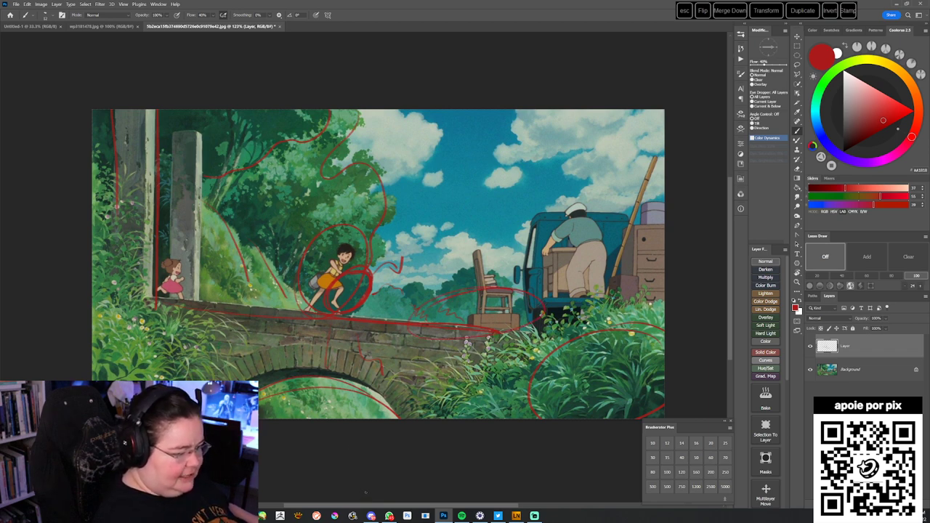
{"action": "key", "text": "ctrl+z"}
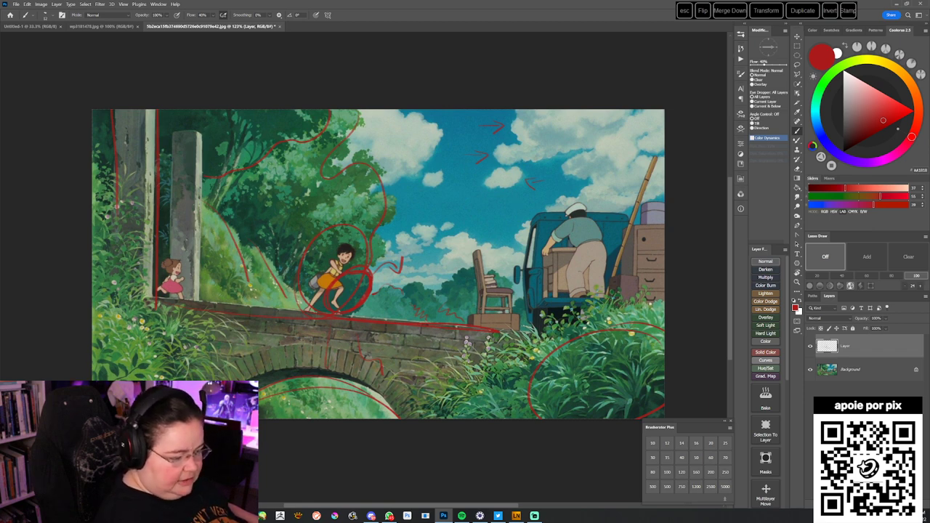
{"action": "left_click_drag", "start_coordinate": [451, 417], "coordinate": [441, 415]}
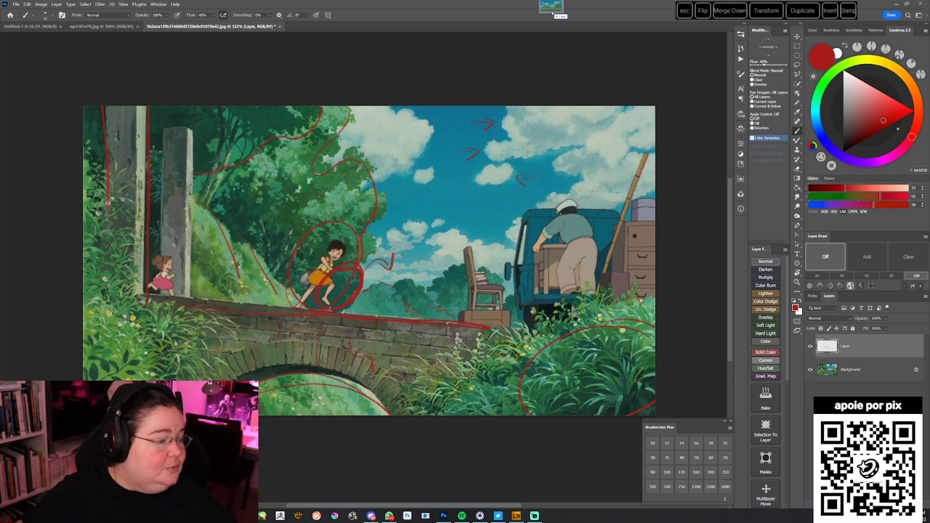
- Switch to the crop-field image and add a blank layer above its background
{"action": "key", "text": "ctrl+shift+Tab"}
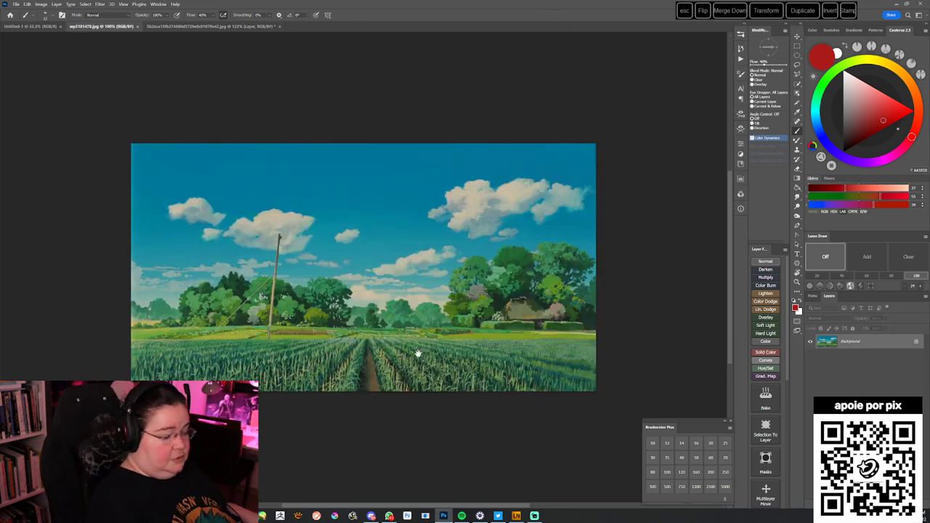
{"action": "key", "text": "z"}
{"action": "left_click_drag", "start_coordinate": [434, 348], "coordinate": [455, 335]}
{"action": "left_click_drag", "start_coordinate": [463, 407], "coordinate": [478, 421]}
{"action": "key", "text": "ctrl+shift+alt+n"}
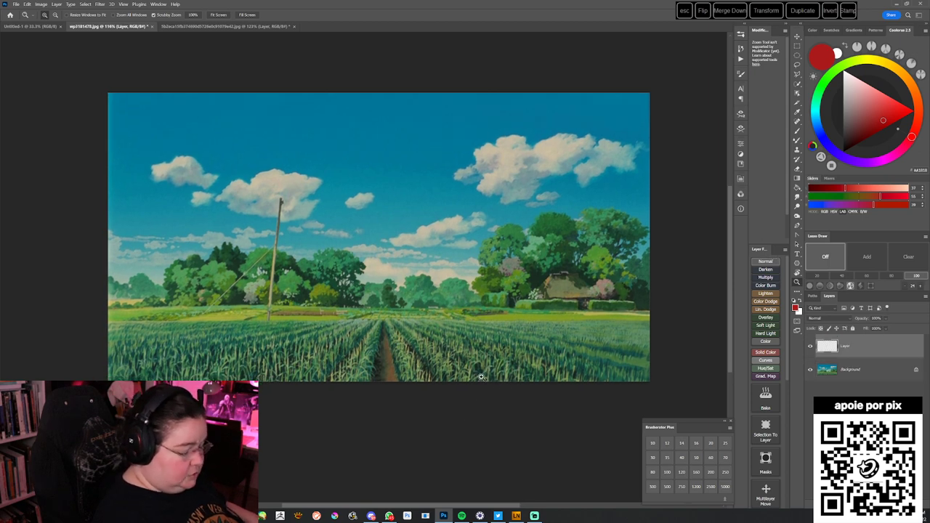
- Circle the foreground crops, a distant tree and the upper sky in red, adding short lines and an arrow towards the horizon
{"action": "key", "text": "b"}
{"action": "left_click_drag", "start_coordinate": [290, 335], "coordinate": [447, 321]}
{"action": "mouse_move", "coordinate": [456, 393]}
{"action": "left_mouse_down"}
{"action": "mouse_move", "coordinate": [440, 318]}
{"action": "mouse_move", "coordinate": [302, 388]}
{"action": "left_mouse_up"}
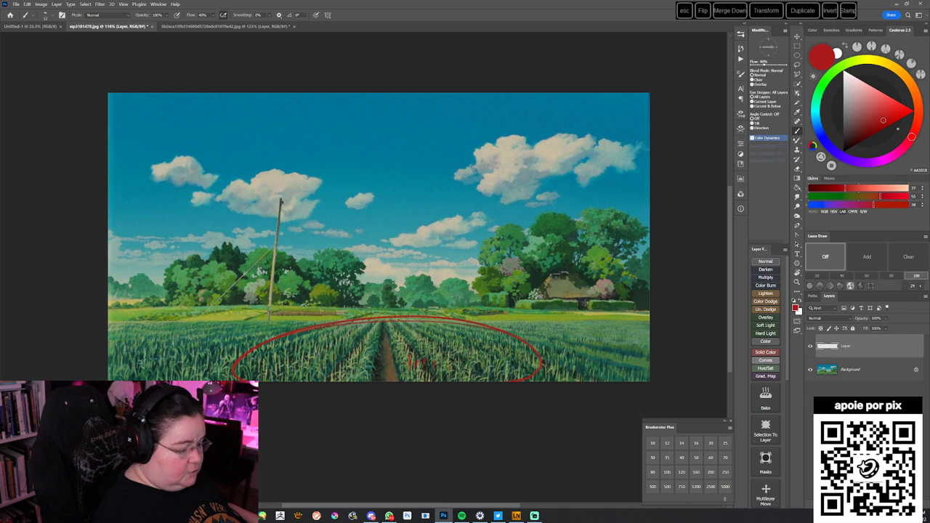
{"action": "mouse_move", "coordinate": [407, 300]}
{"action": "left_mouse_down"}
{"action": "mouse_move", "coordinate": [440, 272]}
{"action": "mouse_move", "coordinate": [401, 292]}
{"action": "left_mouse_up"}
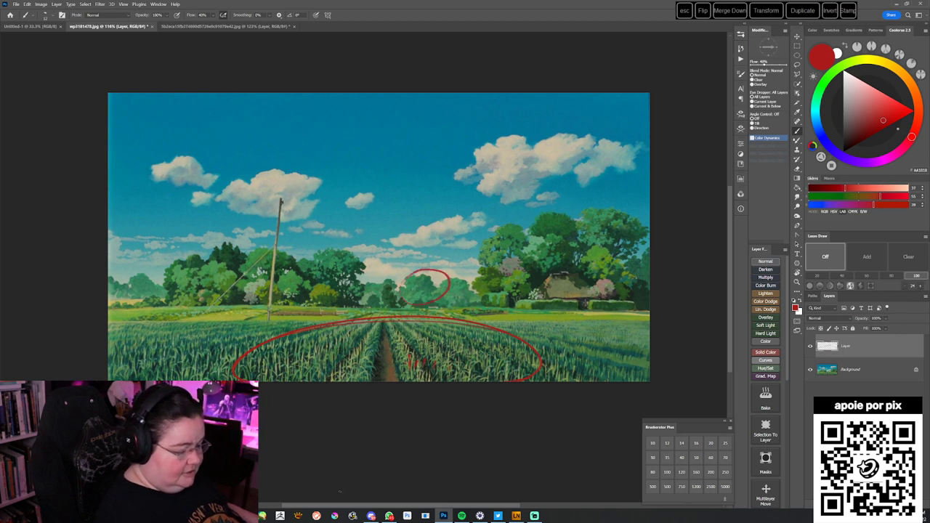
{"action": "mouse_move", "coordinate": [356, 317]}
{"action": "left_mouse_down"}
{"action": "mouse_move", "coordinate": [371, 306]}
{"action": "mouse_move", "coordinate": [428, 327]}
{"action": "mouse_move", "coordinate": [455, 318]}
{"action": "left_mouse_up"}
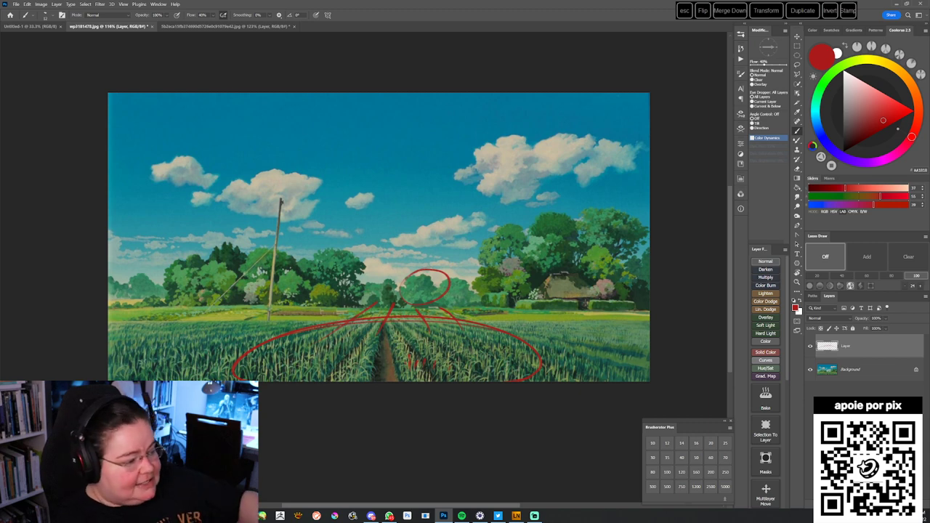
{"action": "left_click_drag", "start_coordinate": [385, 151], "coordinate": [396, 96]}
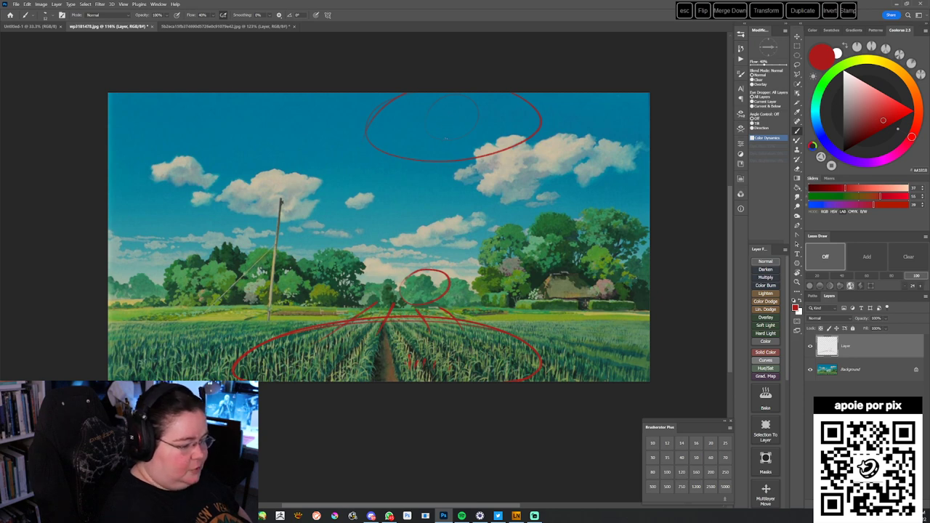
{"action": "mouse_move", "coordinate": [440, 138]}
{"action": "left_mouse_down"}
{"action": "mouse_move", "coordinate": [405, 237]}
{"action": "mouse_move", "coordinate": [424, 220]}
{"action": "mouse_move", "coordinate": [474, 240]}
{"action": "left_mouse_up"}
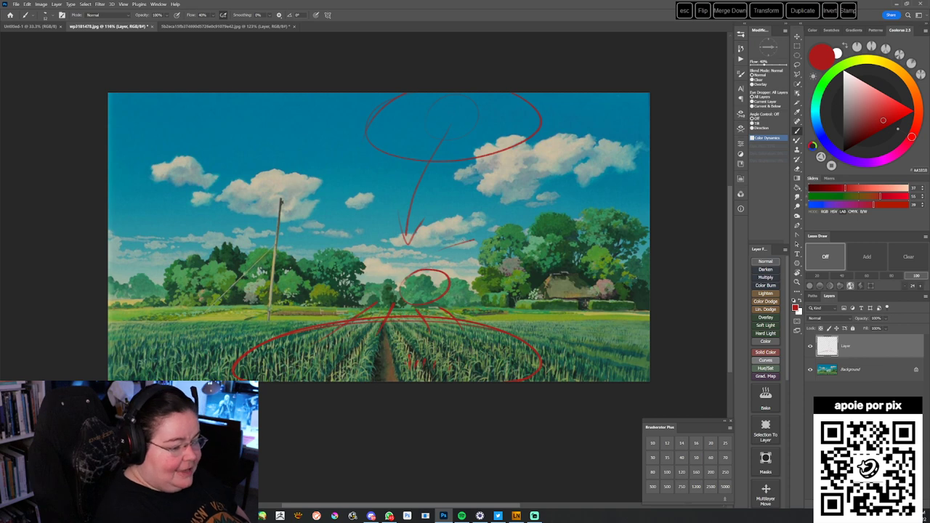
- Hide the marked layer, add a new blank layer, and circle the large cloud above the farmhouse trees in red
{"action": "left_click", "coordinate": [810, 347]}
{"action": "left_click", "coordinate": [768, 262]}
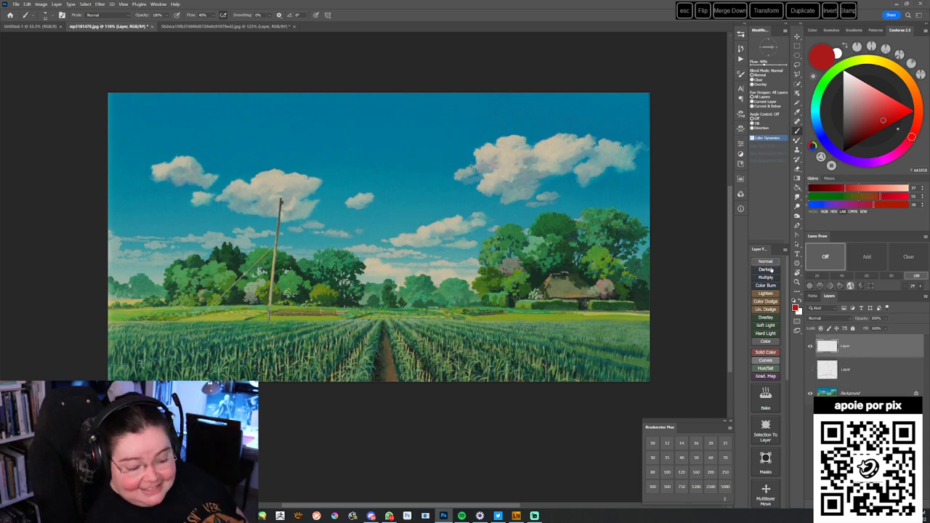
{"action": "mouse_move", "coordinate": [552, 122]}
{"action": "left_mouse_down"}
{"action": "mouse_move", "coordinate": [465, 195]}
{"action": "mouse_move", "coordinate": [641, 145]}
{"action": "left_mouse_up"}
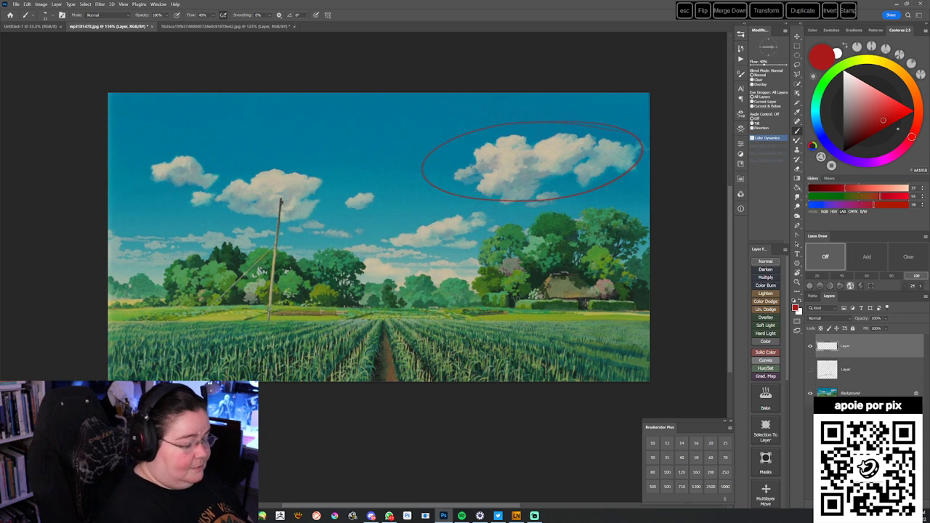
- Draw a grid of crossing red perspective lines from the circled cloud down to the small clouds near the horizon
{"action": "left_click_drag", "start_coordinate": [497, 153], "coordinate": [364, 264]}
{"action": "left_click_drag", "start_coordinate": [465, 198], "coordinate": [368, 277]}
{"action": "left_click_drag", "start_coordinate": [464, 218], "coordinate": [383, 276]}
{"action": "left_click_drag", "start_coordinate": [501, 215], "coordinate": [393, 283]}
{"action": "left_click_drag", "start_coordinate": [578, 197], "coordinate": [419, 269]}
{"action": "left_click_drag", "start_coordinate": [484, 176], "coordinate": [580, 188]}
{"action": "left_click_drag", "start_coordinate": [435, 223], "coordinate": [500, 233]}
{"action": "mouse_move", "coordinate": [410, 237]}
{"action": "left_mouse_down"}
{"action": "mouse_move", "coordinate": [469, 247]}
{"action": "mouse_move", "coordinate": [447, 258]}
{"action": "left_mouse_up"}
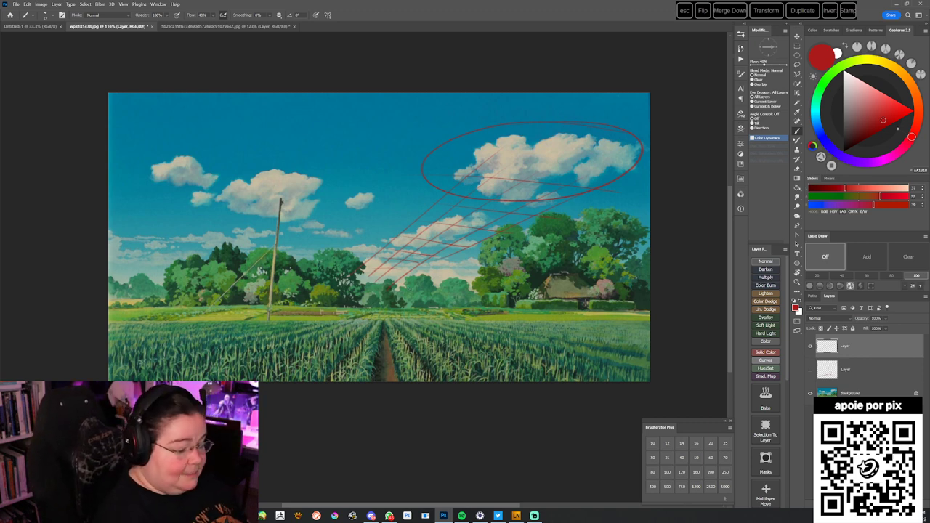
- Circle foliage clumps in the large tree beside the farmhouse and add a small red arrow pointing at its outer edge
{"action": "mouse_move", "coordinate": [615, 256]}
{"action": "left_mouse_down"}
{"action": "mouse_move", "coordinate": [615, 270]}
{"action": "mouse_move", "coordinate": [610, 254]}
{"action": "left_mouse_up"}
{"action": "left_click_drag", "start_coordinate": [590, 219], "coordinate": [647, 207]}
{"action": "left_click_drag", "start_coordinate": [619, 260], "coordinate": [632, 257]}
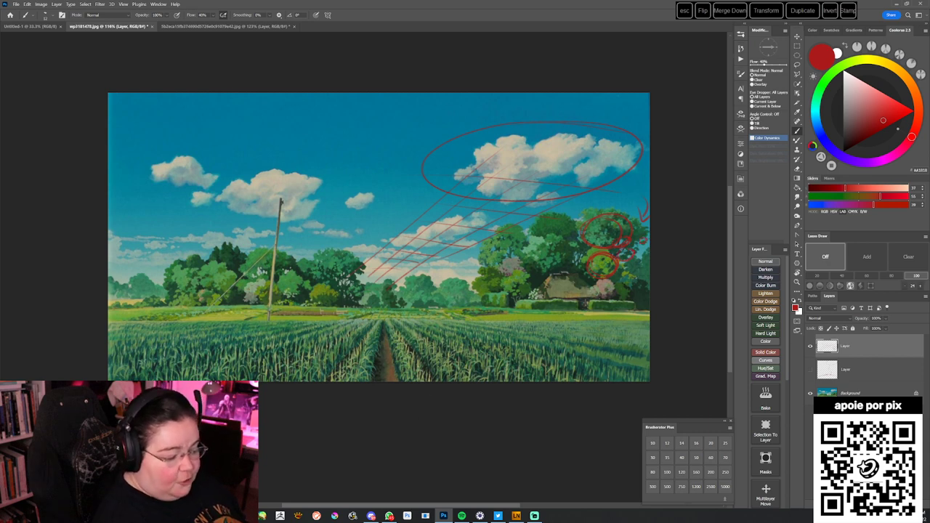
- Hide the current marks, circle foliage in the farmhouse tree and the tree near the pole on a new layer, and add an arrow
{"action": "left_click", "coordinate": [811, 346]}
{"action": "key", "text": "ctrl+alt+shift+n"}
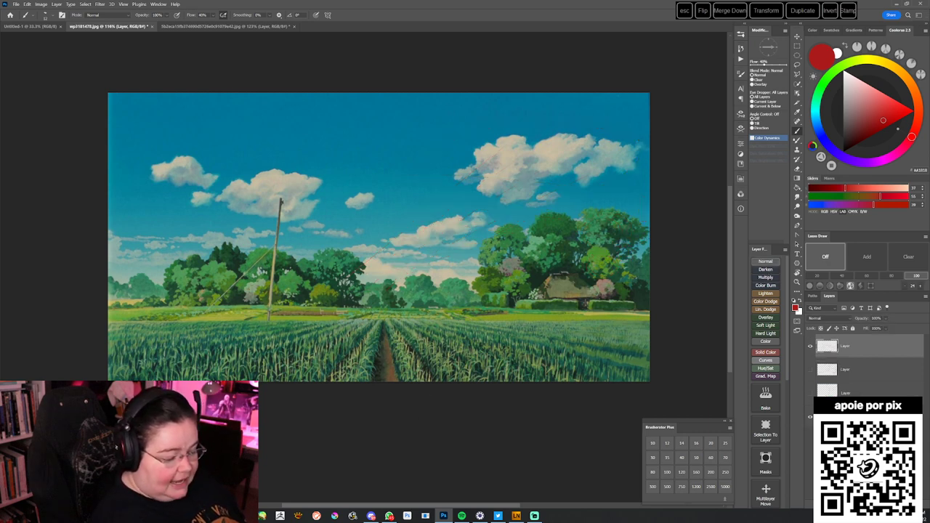
{"action": "mouse_move", "coordinate": [612, 260]}
{"action": "left_mouse_down"}
{"action": "mouse_move", "coordinate": [601, 249]}
{"action": "mouse_move", "coordinate": [619, 259]}
{"action": "left_mouse_up"}
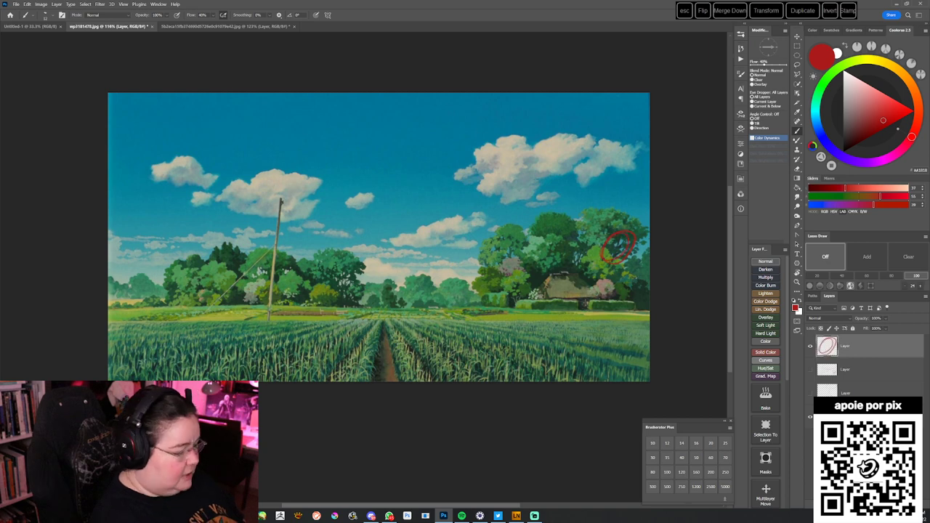
{"action": "left_click_drag", "start_coordinate": [329, 308], "coordinate": [327, 278]}
{"action": "left_click_drag", "start_coordinate": [375, 225], "coordinate": [370, 249]}
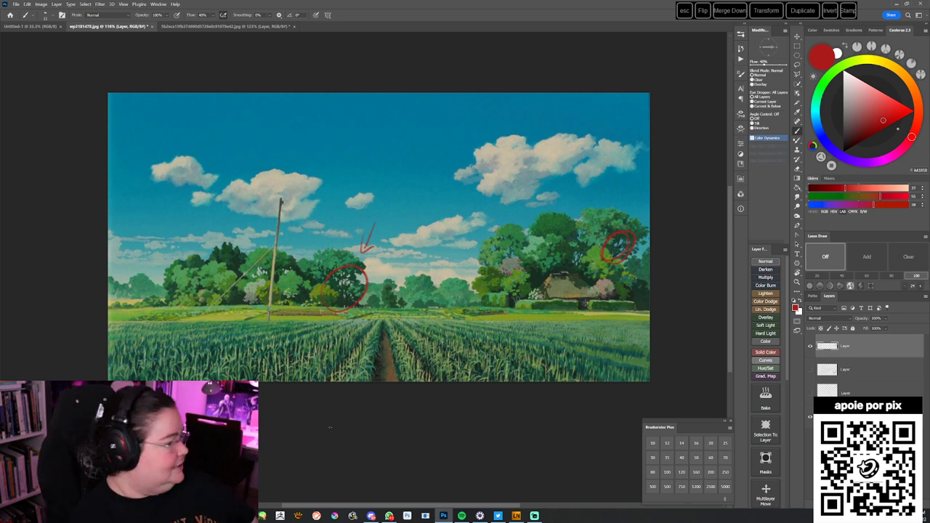
- Close the crop-field and stone-bridge images without saving their red marks
{"action": "key", "text": "ctrl+w"}
{"action": "left_click", "coordinate": [496, 193]}
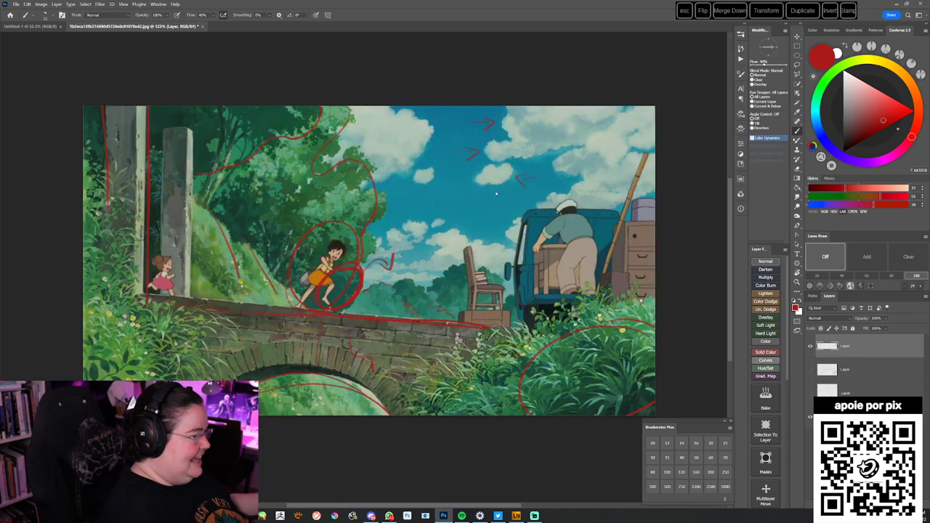
{"action": "key", "text": "ctrl+w"}
{"action": "left_click", "coordinate": [489, 197]}
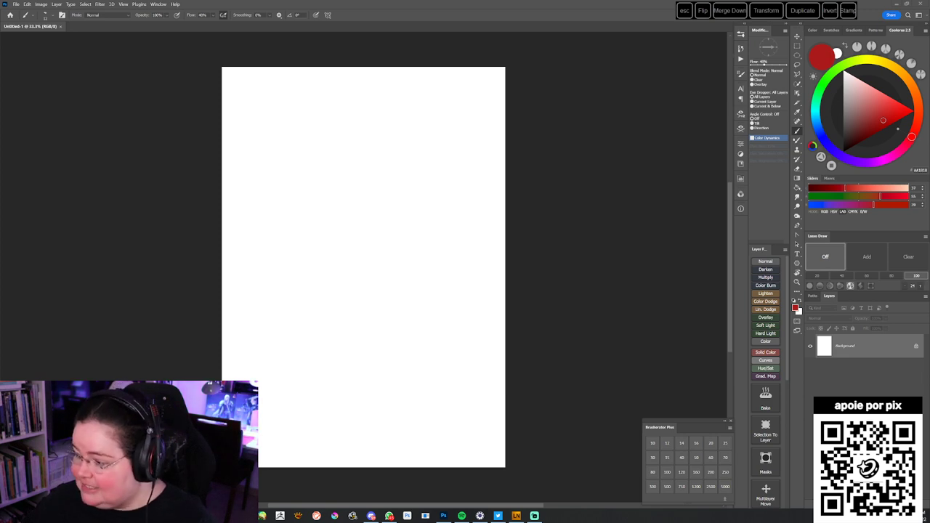
- Open the mountain photo NZ-2214.jpg, add a blank layer, and outline the cloud-covered snowy ridge in red with a small arrow
{"action": "left_click_drag", "start_coordinate": [284, 2], "coordinate": [311, 1]}
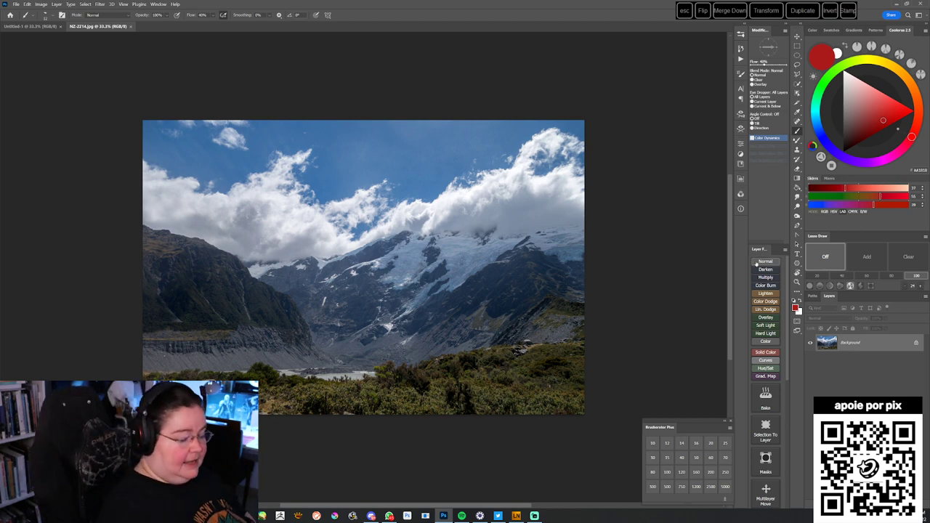
{"action": "key", "text": "ctrl+shift+alt+n"}
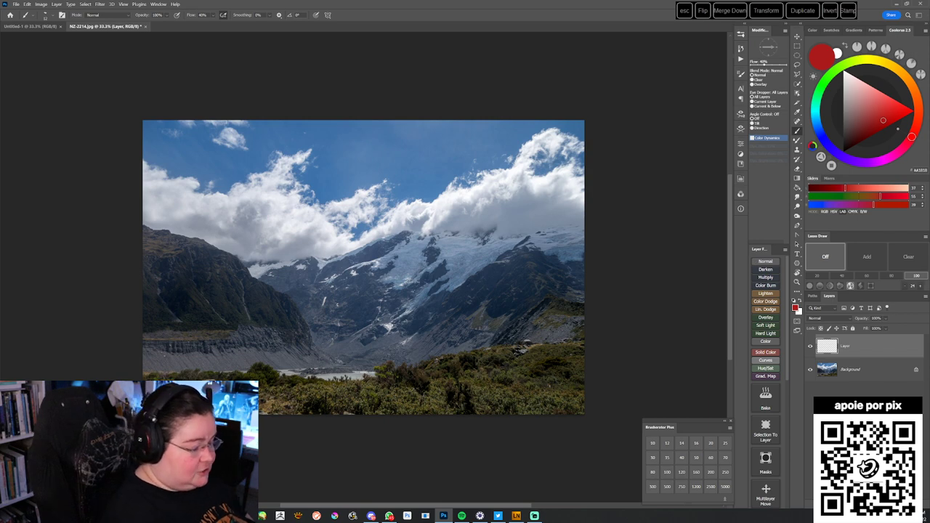
{"action": "mouse_move", "coordinate": [506, 213]}
{"action": "left_mouse_down"}
{"action": "mouse_move", "coordinate": [427, 240]}
{"action": "mouse_move", "coordinate": [460, 247]}
{"action": "mouse_move", "coordinate": [585, 227]}
{"action": "left_mouse_up"}
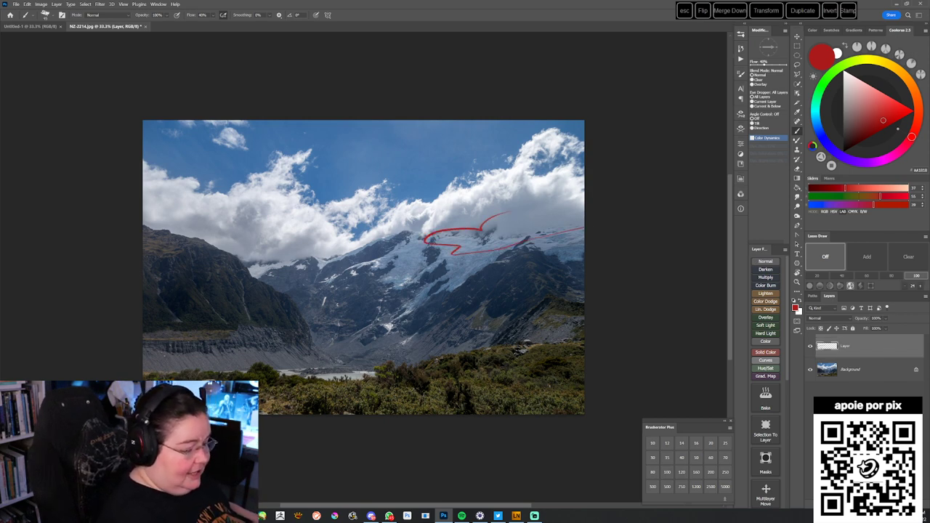
{"action": "mouse_move", "coordinate": [506, 230]}
{"action": "left_mouse_down"}
{"action": "mouse_move", "coordinate": [496, 245]}
{"action": "mouse_move", "coordinate": [510, 240]}
{"action": "left_mouse_up"}
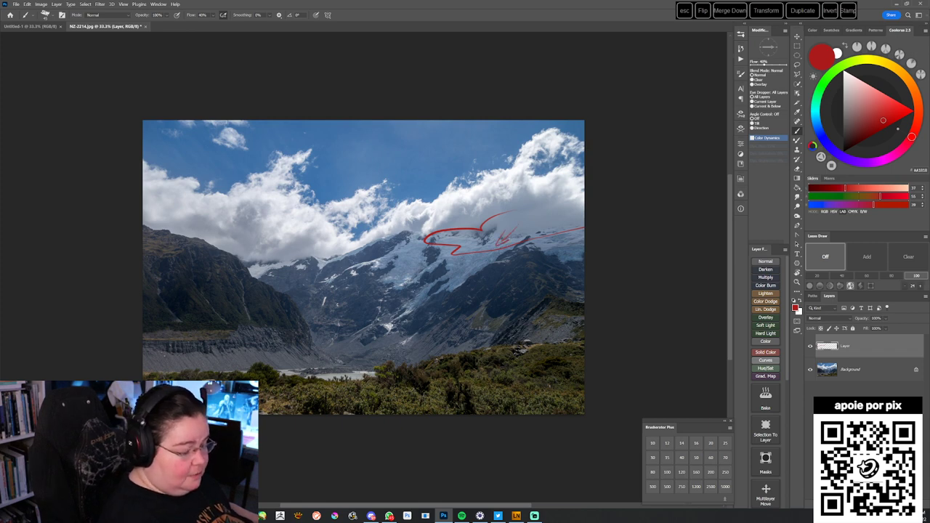
- Outline the cloud edge beside the dark slope and trace the central mountain ridge up to its peak in red
{"action": "left_click_drag", "start_coordinate": [399, 327], "coordinate": [423, 320]}
{"action": "mouse_move", "coordinate": [352, 247]}
{"action": "left_mouse_down"}
{"action": "mouse_move", "coordinate": [295, 249]}
{"action": "mouse_move", "coordinate": [319, 263]}
{"action": "mouse_move", "coordinate": [356, 255]}
{"action": "left_mouse_up"}
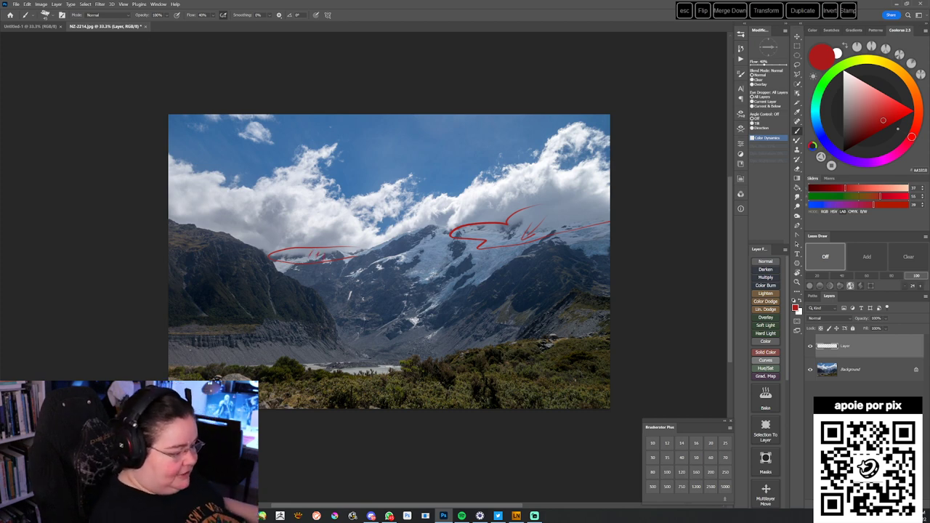
{"action": "left_click_drag", "start_coordinate": [291, 252], "coordinate": [346, 253]}
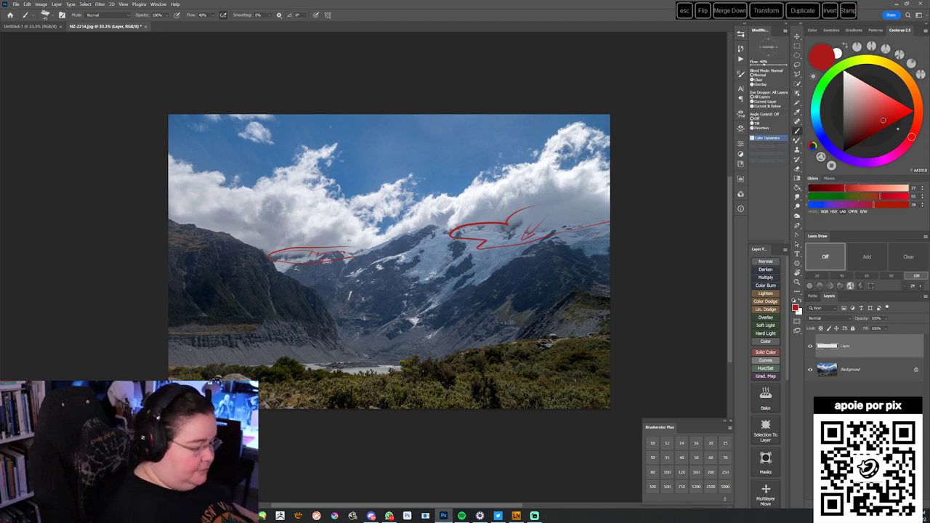
{"action": "left_click_drag", "start_coordinate": [427, 228], "coordinate": [357, 254]}
{"action": "left_click_drag", "start_coordinate": [474, 207], "coordinate": [451, 224]}
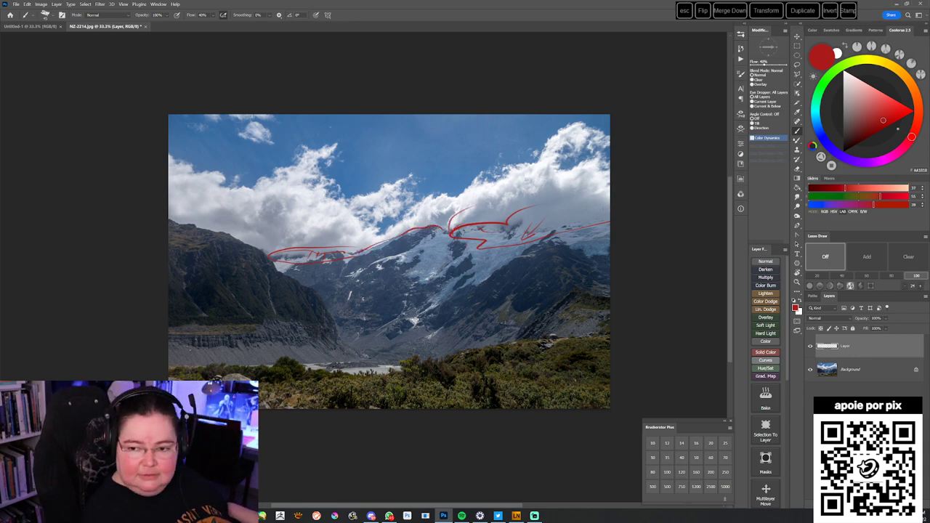
- Circle the central snow patch and draw red arrows and strokes towards the dark slope and the foreground shrubs
{"action": "left_click_drag", "start_coordinate": [511, 321], "coordinate": [520, 306]}
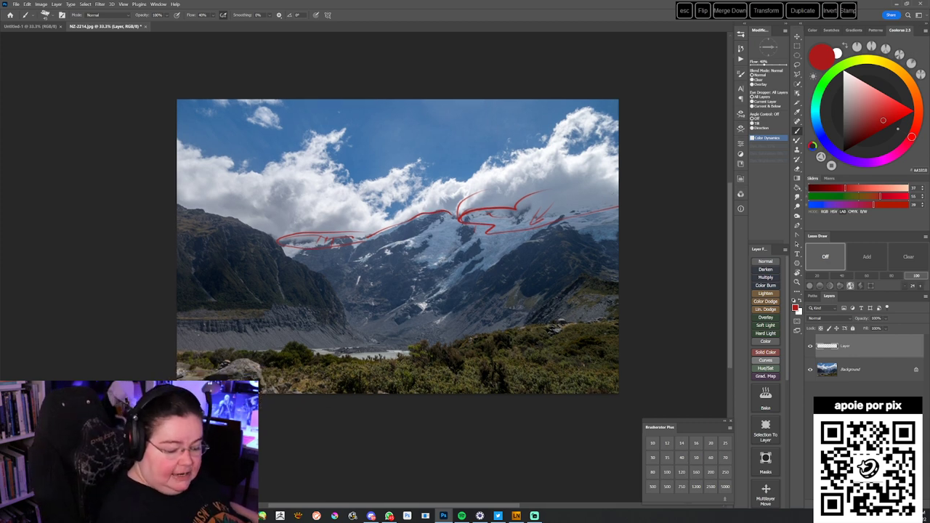
{"action": "mouse_move", "coordinate": [404, 267]}
{"action": "left_mouse_down"}
{"action": "mouse_move", "coordinate": [447, 229]}
{"action": "mouse_move", "coordinate": [298, 277]}
{"action": "left_mouse_up"}
{"action": "mouse_move", "coordinate": [302, 268]}
{"action": "left_mouse_down"}
{"action": "mouse_move", "coordinate": [318, 280]}
{"action": "mouse_move", "coordinate": [325, 316]}
{"action": "left_mouse_up"}
{"action": "left_click_drag", "start_coordinate": [260, 273], "coordinate": [279, 296]}
{"action": "left_click_drag", "start_coordinate": [243, 280], "coordinate": [263, 301]}
{"action": "mouse_move", "coordinate": [353, 302]}
{"action": "left_mouse_down"}
{"action": "mouse_move", "coordinate": [420, 343]}
{"action": "mouse_move", "coordinate": [409, 345]}
{"action": "left_mouse_up"}
{"action": "left_click_drag", "start_coordinate": [426, 428], "coordinate": [414, 439]}
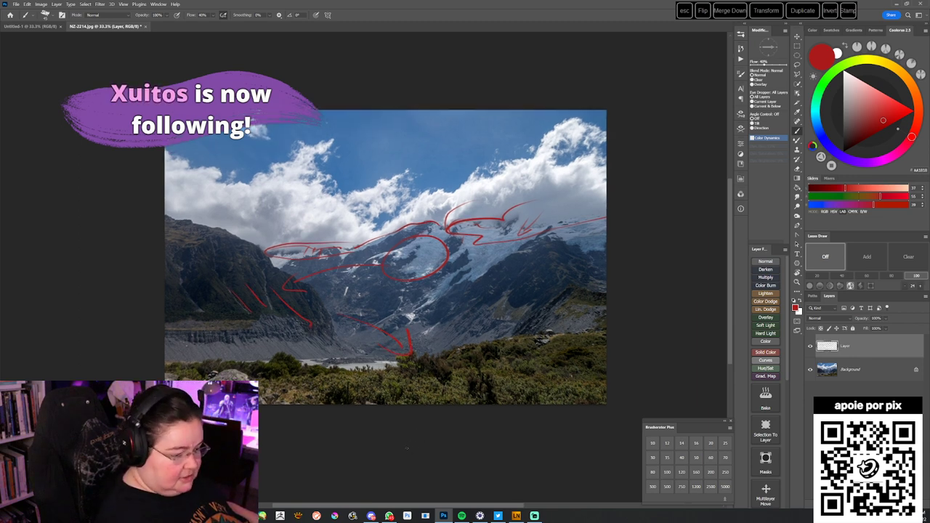
- Delete the red-mark layer and tile the mountain photo and the blank document side by side, fitting the photo in its view
{"action": "key", "text": "Delete"}
{"action": "key", "text": "r"}
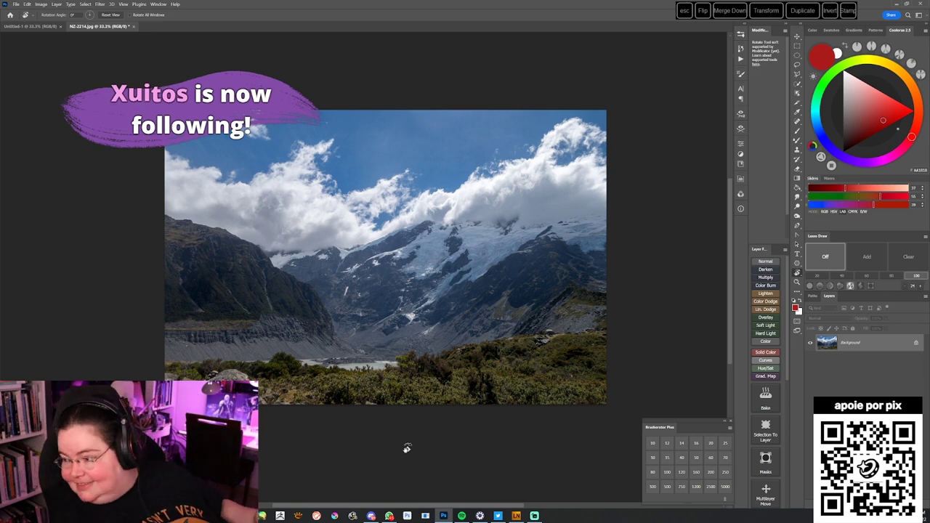
{"action": "left_click_drag", "start_coordinate": [40, 27], "coordinate": [40, 50]}
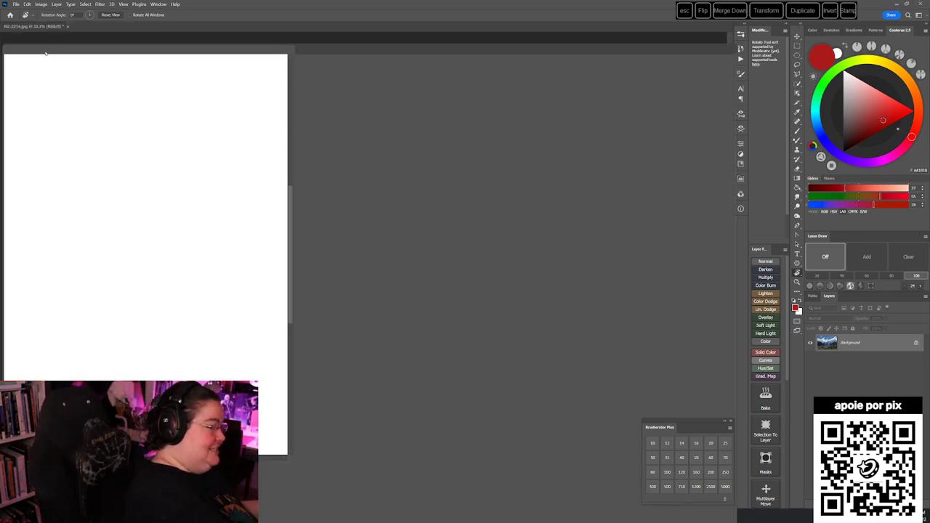
{"action": "left_click", "coordinate": [158, 4]}
{"action": "mouse_move", "coordinate": [164, 12]}
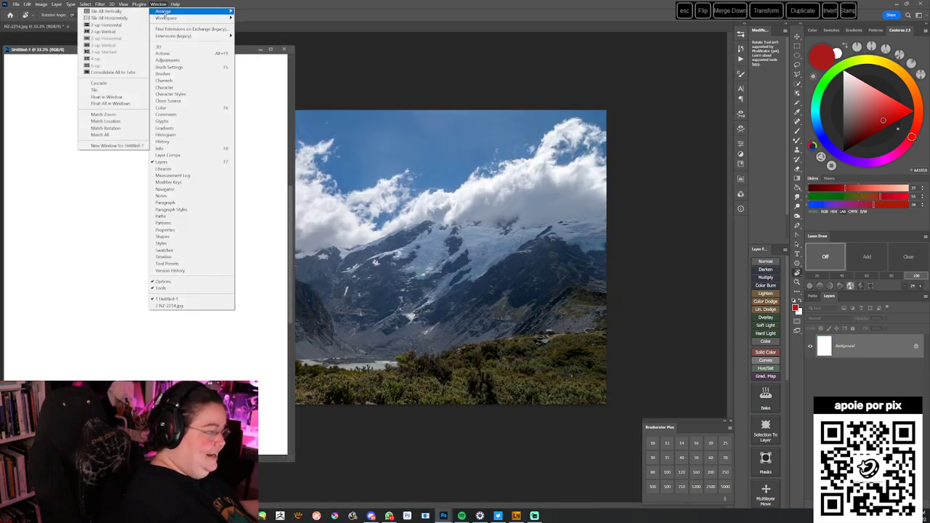
{"action": "left_click", "coordinate": [114, 30]}
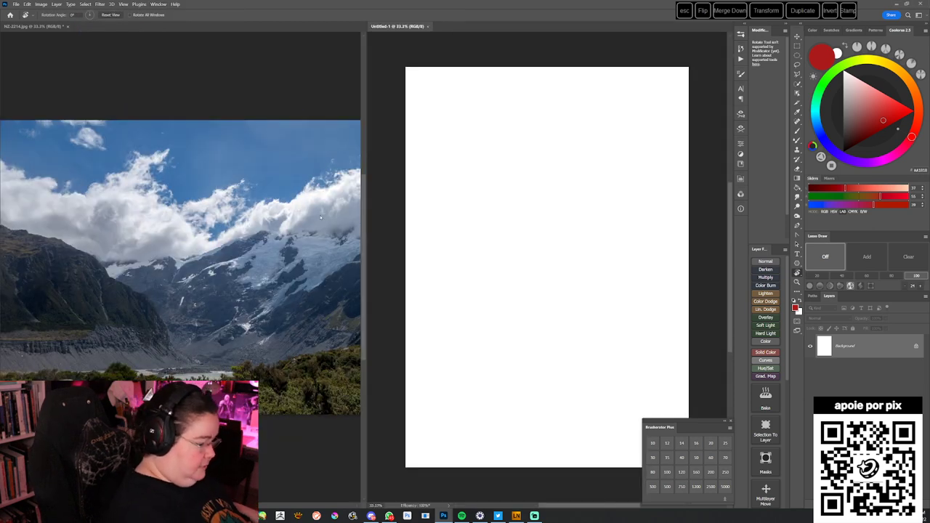
{"action": "key", "text": "z"}
{"action": "left_click_drag", "start_coordinate": [239, 283], "coordinate": [244, 274]}
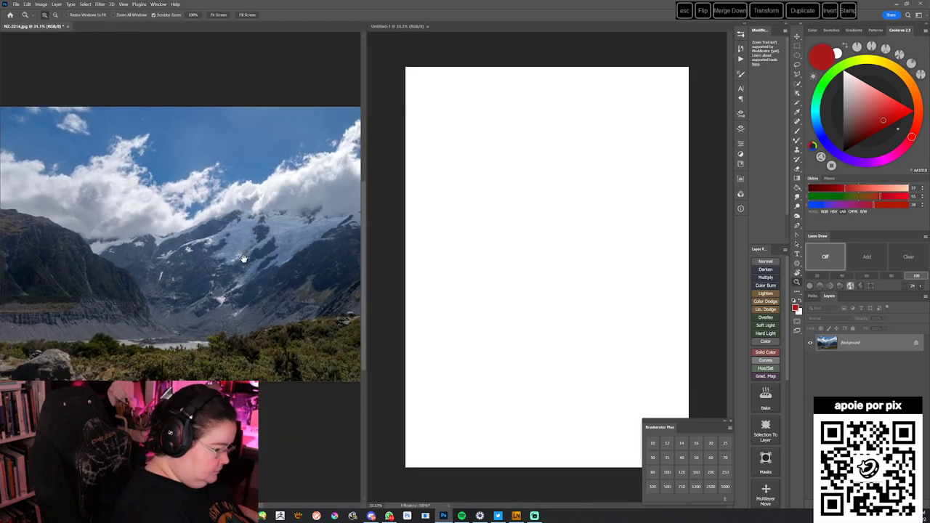
- Rotate the blank canvas 90 degrees into landscape orientation
{"action": "left_click", "coordinate": [452, 256]}
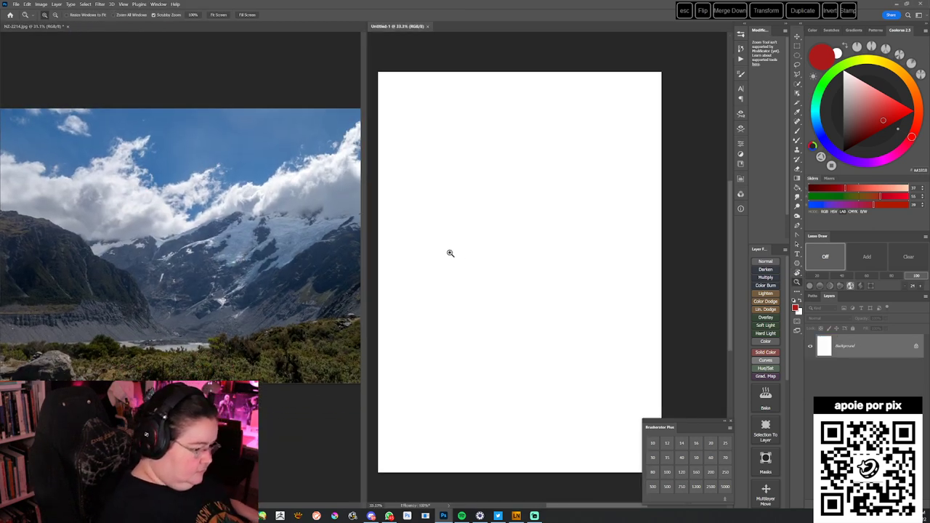
{"action": "left_click", "coordinate": [41, 4]}
{"action": "mouse_move", "coordinate": [80, 71]}
{"action": "left_click", "coordinate": [147, 78]}
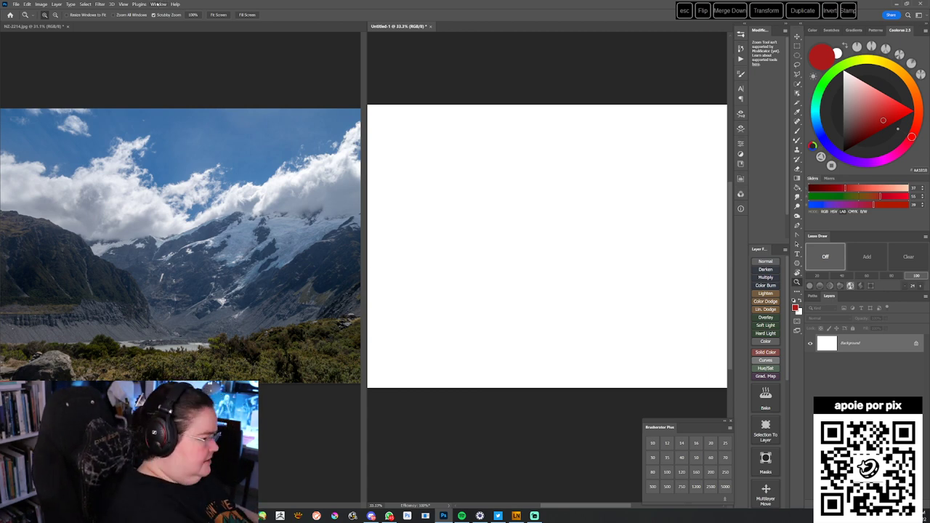
- Try stacking the two documents one above the other, and restore the side-by-side arrangement
{"action": "left_click", "coordinate": [159, 4]}
{"action": "mouse_move", "coordinate": [164, 11]}
{"action": "left_click", "coordinate": [105, 25]}
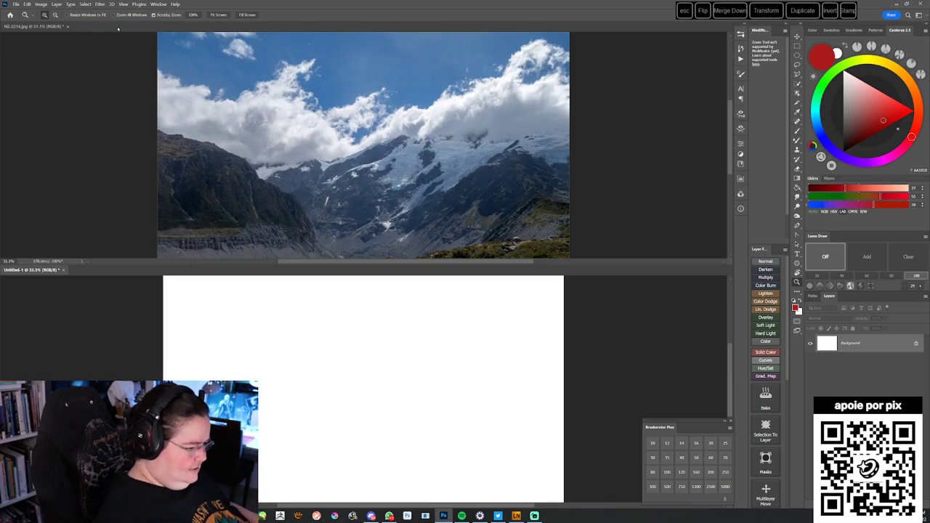
{"action": "left_click", "coordinate": [159, 4]}
{"action": "mouse_move", "coordinate": [164, 11]}
{"action": "left_click", "coordinate": [104, 31]}
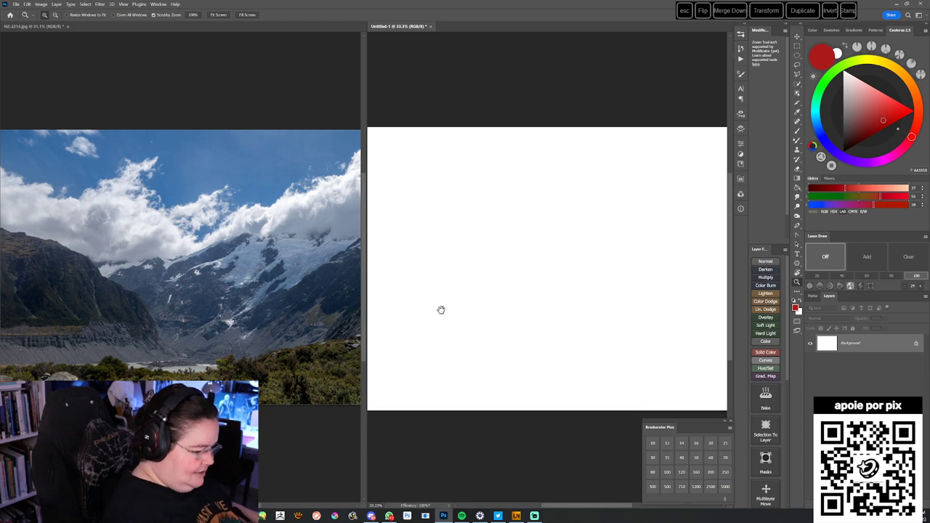
- Float the mountain photo in its own small reference window, fit the photo to it, and move the blank canvas clear of it
{"action": "left_click_drag", "start_coordinate": [58, 27], "coordinate": [63, 34]}
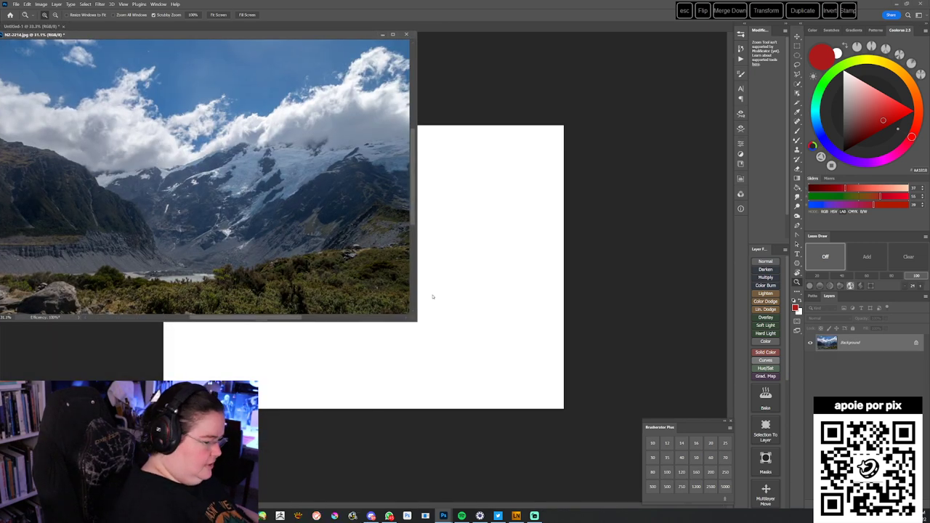
{"action": "left_click_drag", "start_coordinate": [416, 321], "coordinate": [318, 237]}
{"action": "left_click_drag", "start_coordinate": [220, 160], "coordinate": [189, 131]}
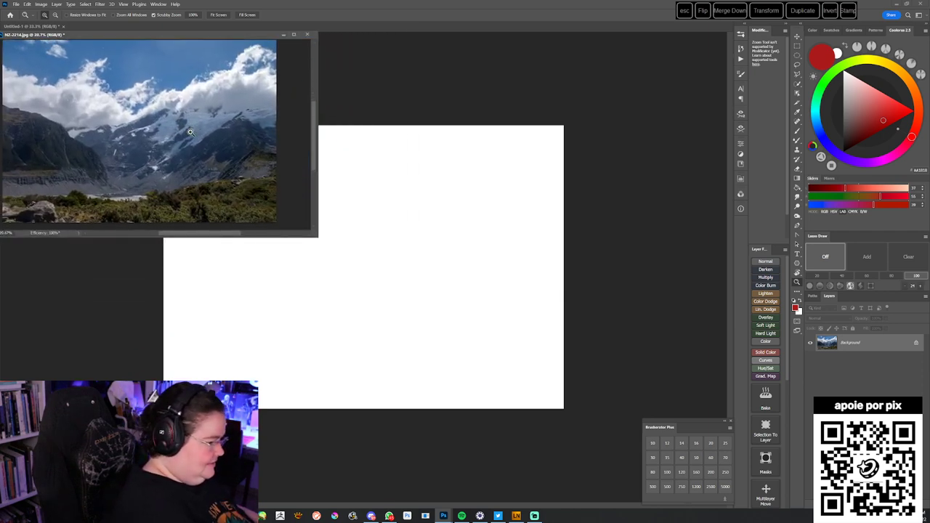
{"action": "left_click_drag", "start_coordinate": [315, 233], "coordinate": [273, 228]}
{"action": "left_click_drag", "start_coordinate": [421, 203], "coordinate": [467, 250]}
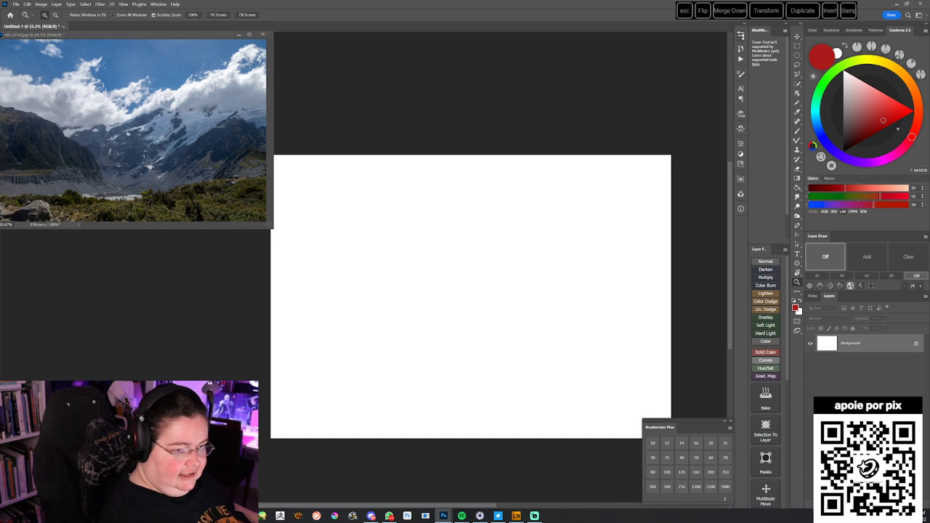
- Add a Normal layer above the background, choose the pencil brush, and pick a dark blue drawing colour
{"action": "left_click", "coordinate": [765, 261]}
{"action": "left_click", "coordinate": [741, 34]}
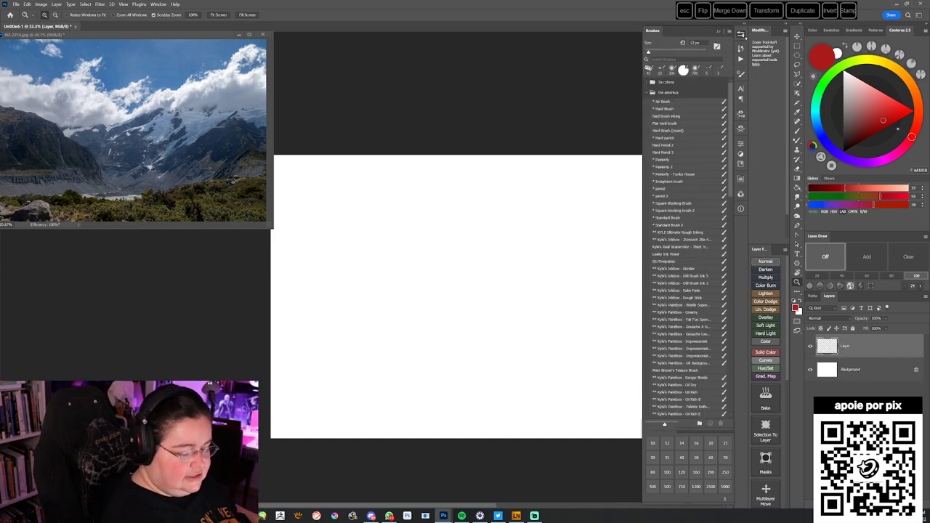
{"action": "left_click", "coordinate": [679, 187]}
{"action": "left_click", "coordinate": [820, 132]}
{"action": "left_click", "coordinate": [862, 129]}
- Sketch the mountain skyline across the canvas, with the left ridge falling toward the valley and the right ridge reaching the canvas edge
{"action": "mouse_move", "coordinate": [273, 259]}
{"action": "left_mouse_down"}
{"action": "mouse_move", "coordinate": [382, 284]}
{"action": "mouse_move", "coordinate": [434, 333]}
{"action": "mouse_move", "coordinate": [439, 286]}
{"action": "mouse_move", "coordinate": [542, 250]}
{"action": "left_mouse_up"}
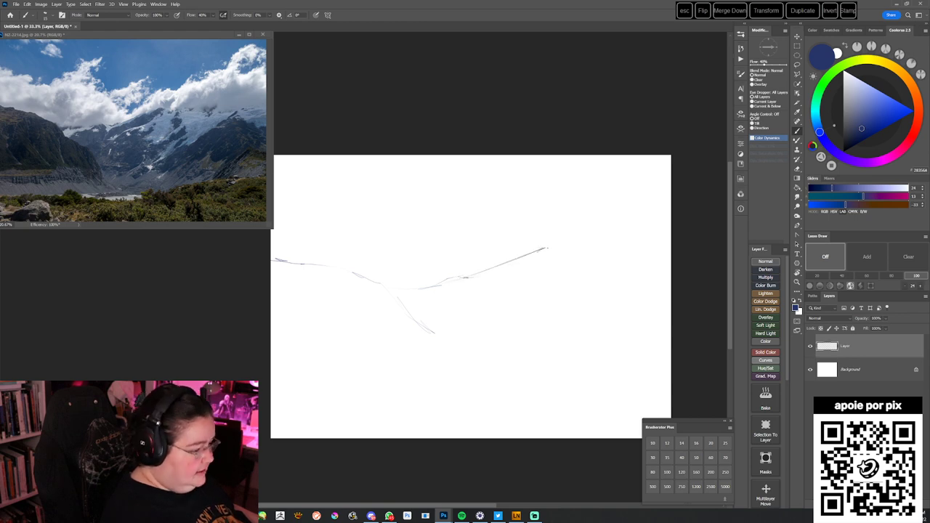
{"action": "mouse_move", "coordinate": [606, 255]}
{"action": "left_mouse_down"}
{"action": "mouse_move", "coordinate": [670, 249]}
{"action": "mouse_move", "coordinate": [650, 269]}
{"action": "left_mouse_up"}
{"action": "mouse_move", "coordinate": [446, 336]}
{"action": "left_mouse_down"}
{"action": "mouse_move", "coordinate": [386, 280]}
{"action": "mouse_move", "coordinate": [272, 251]}
{"action": "left_mouse_up"}
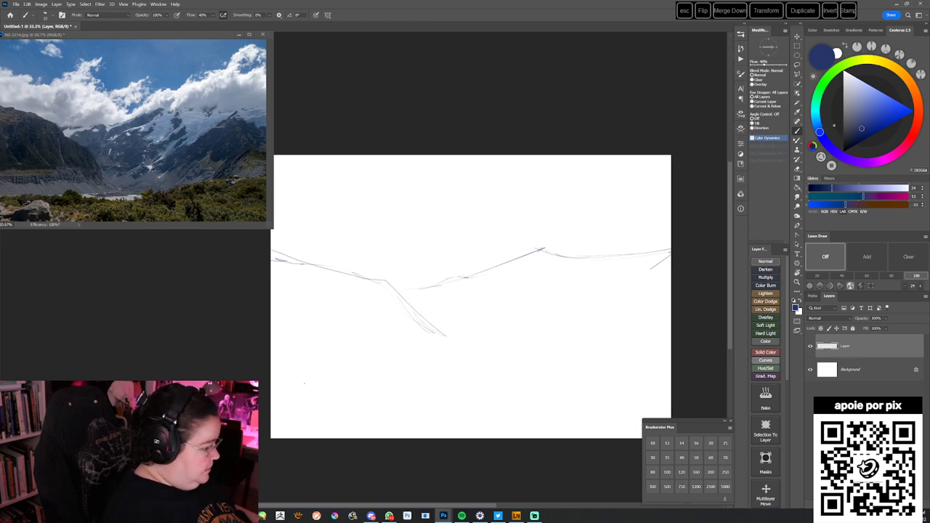
- Sketch the valley base line and extend the left mountain's slope down to it, undoing the misplaced strokes
{"action": "left_click_drag", "start_coordinate": [393, 365], "coordinate": [494, 366]}
{"action": "left_click_drag", "start_coordinate": [439, 332], "coordinate": [449, 356]}
{"action": "left_click_drag", "start_coordinate": [427, 317], "coordinate": [449, 354]}
{"action": "key", "text": "ctrl+z"}
{"action": "key", "text": "ctrl+z"}
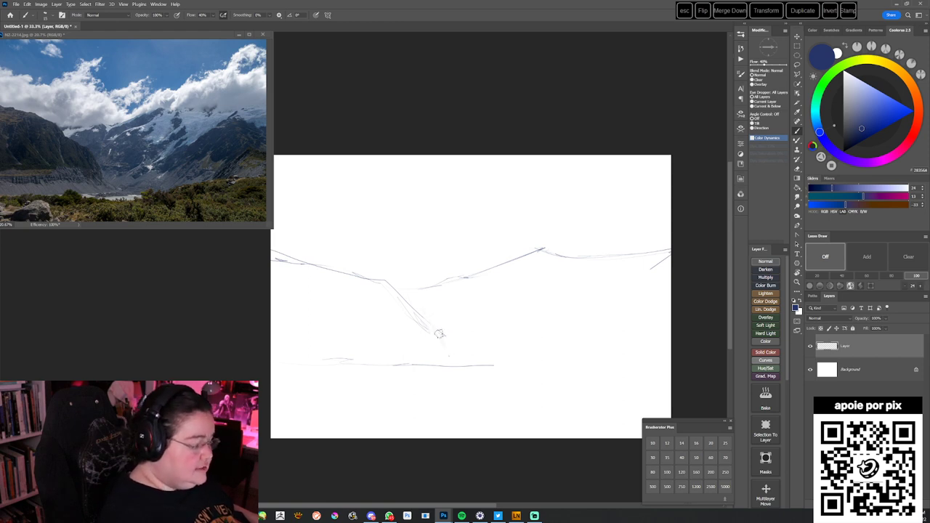
{"action": "mouse_move", "coordinate": [411, 307]}
{"action": "left_mouse_down"}
{"action": "mouse_move", "coordinate": [446, 356]}
{"action": "mouse_move", "coordinate": [462, 351]}
{"action": "left_mouse_up"}
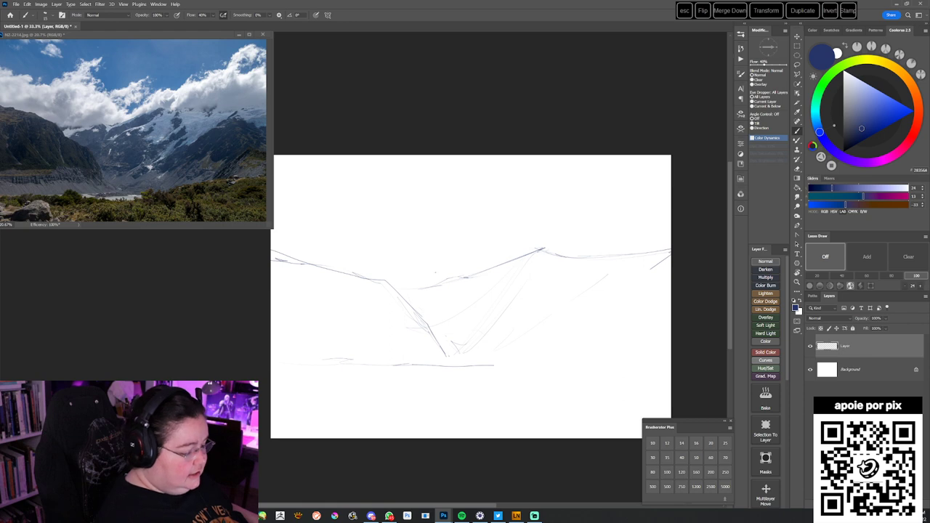
- Draw the right-hand ridge and a gently rising foreground edge, and clear away the earlier valley base line
{"action": "mouse_move", "coordinate": [495, 267]}
{"action": "left_mouse_down"}
{"action": "mouse_move", "coordinate": [419, 287]}
{"action": "mouse_move", "coordinate": [557, 255]}
{"action": "mouse_move", "coordinate": [658, 254]}
{"action": "mouse_move", "coordinate": [632, 285]}
{"action": "mouse_move", "coordinate": [672, 295]}
{"action": "left_mouse_up"}
{"action": "left_click_drag", "start_coordinate": [524, 368], "coordinate": [565, 363]}
{"action": "mouse_move", "coordinate": [661, 352]}
{"action": "left_mouse_down"}
{"action": "mouse_move", "coordinate": [463, 378]}
{"action": "mouse_move", "coordinate": [274, 385]}
{"action": "left_mouse_up"}
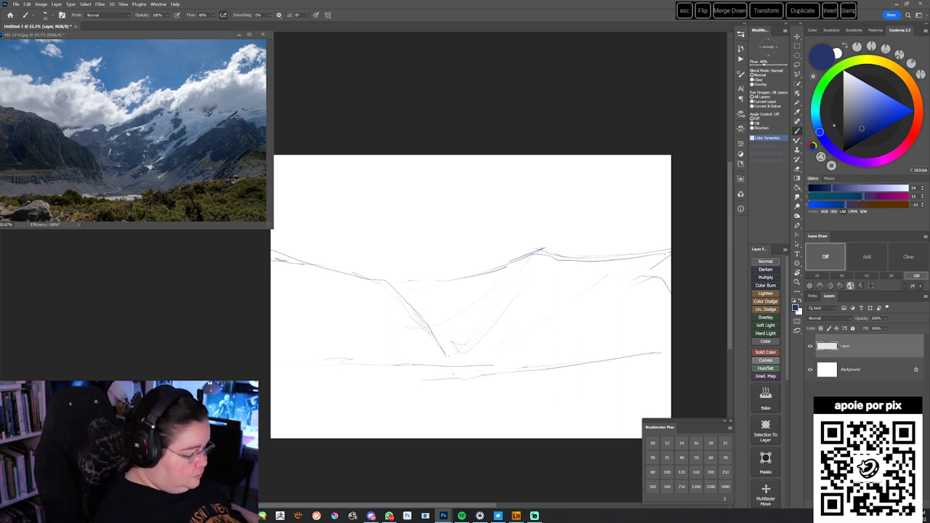
{"action": "mouse_move", "coordinate": [329, 360]}
{"action": "left_mouse_down"}
{"action": "mouse_move", "coordinate": [367, 363]}
{"action": "mouse_move", "coordinate": [340, 370]}
{"action": "mouse_move", "coordinate": [494, 366]}
{"action": "left_mouse_up"}
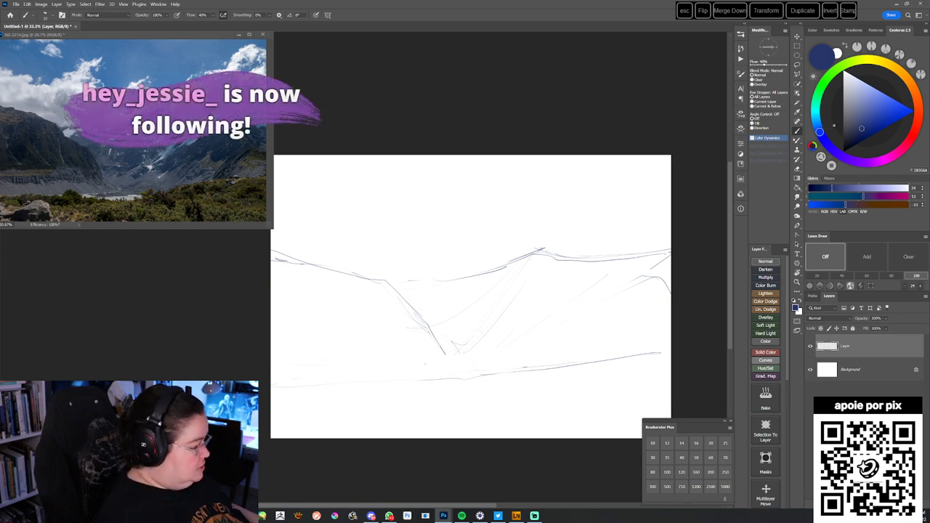
- Strengthen the foreground edge and rough in the boulder and small rocks in the lower-left foreground
{"action": "left_click_drag", "start_coordinate": [334, 378], "coordinate": [669, 354]}
{"action": "left_click_drag", "start_coordinate": [524, 397], "coordinate": [532, 380]}
{"action": "mouse_move", "coordinate": [336, 393]}
{"action": "left_mouse_down"}
{"action": "mouse_move", "coordinate": [341, 411]}
{"action": "mouse_move", "coordinate": [351, 387]}
{"action": "mouse_move", "coordinate": [397, 376]}
{"action": "mouse_move", "coordinate": [408, 398]}
{"action": "mouse_move", "coordinate": [332, 412]}
{"action": "mouse_move", "coordinate": [376, 413]}
{"action": "mouse_move", "coordinate": [383, 393]}
{"action": "mouse_move", "coordinate": [376, 413]}
{"action": "mouse_move", "coordinate": [401, 402]}
{"action": "mouse_move", "coordinate": [411, 409]}
{"action": "mouse_move", "coordinate": [305, 407]}
{"action": "left_mouse_up"}
{"action": "left_click_drag", "start_coordinate": [387, 368], "coordinate": [414, 367]}
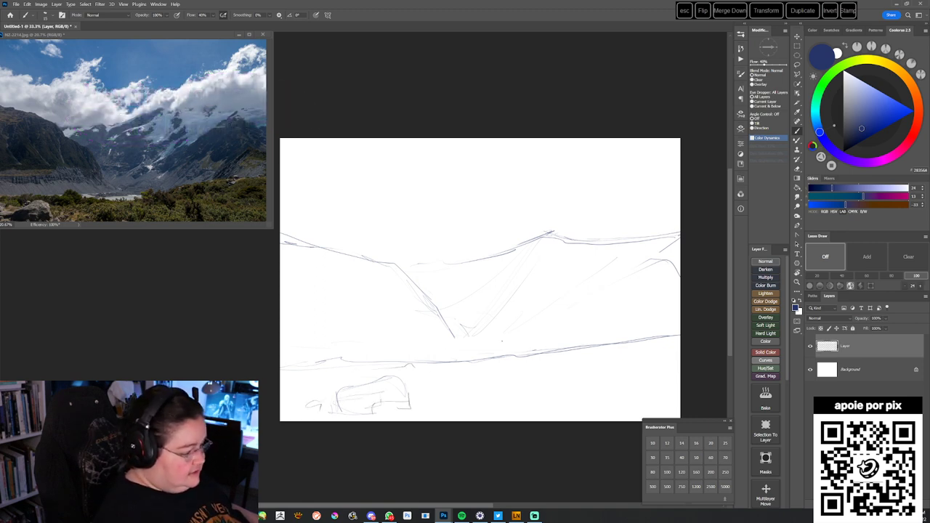
- Sketch the bush contours in the lower-right foreground and the near hill rising behind them
{"action": "mouse_move", "coordinate": [516, 417]}
{"action": "left_mouse_down"}
{"action": "mouse_move", "coordinate": [582, 400]}
{"action": "mouse_move", "coordinate": [663, 410]}
{"action": "mouse_move", "coordinate": [672, 387]}
{"action": "left_mouse_up"}
{"action": "mouse_move", "coordinate": [674, 336]}
{"action": "left_mouse_down"}
{"action": "mouse_move", "coordinate": [489, 356]}
{"action": "mouse_move", "coordinate": [673, 350]}
{"action": "left_mouse_up"}
{"action": "mouse_move", "coordinate": [656, 320]}
{"action": "left_mouse_down"}
{"action": "mouse_move", "coordinate": [666, 309]}
{"action": "mouse_move", "coordinate": [564, 360]}
{"action": "left_mouse_up"}
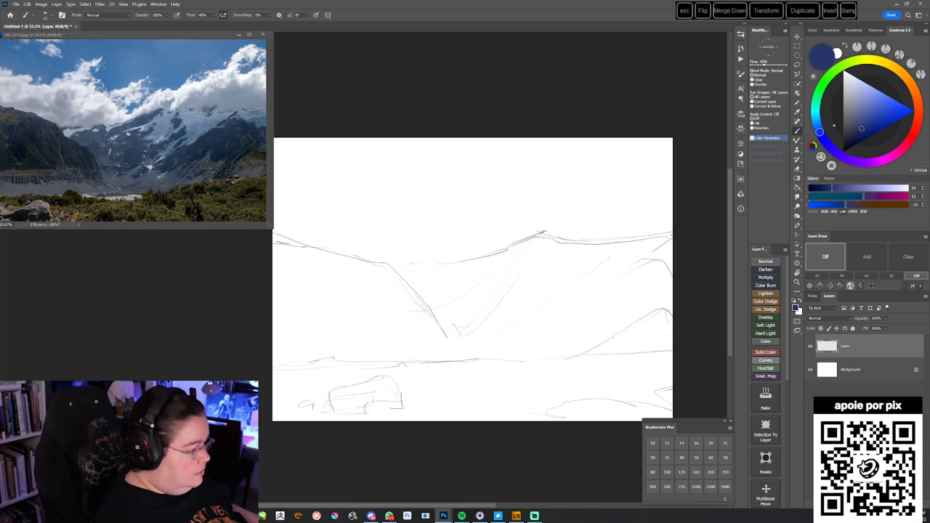
- Draw the right mountain's slope down to the valley floor and join the floor and foreground lines across the middle
{"action": "left_click_drag", "start_coordinate": [625, 275], "coordinate": [577, 317]}
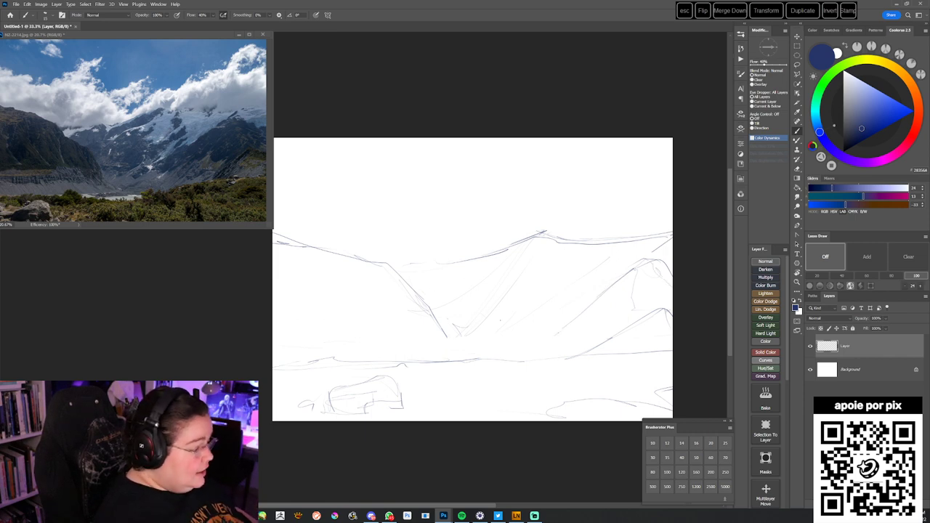
{"action": "left_click_drag", "start_coordinate": [452, 327], "coordinate": [559, 334]}
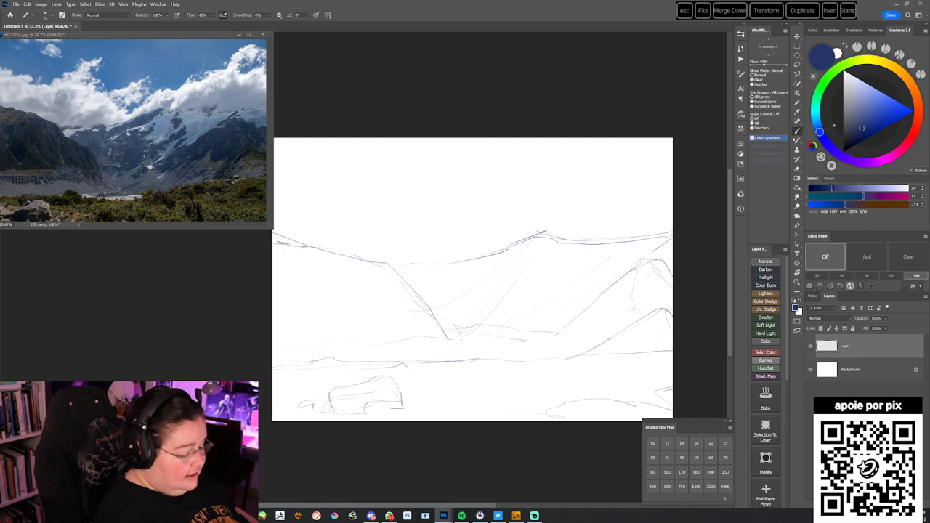
{"action": "left_click_drag", "start_coordinate": [549, 357], "coordinate": [579, 356]}
{"action": "left_click_drag", "start_coordinate": [484, 358], "coordinate": [560, 357]}
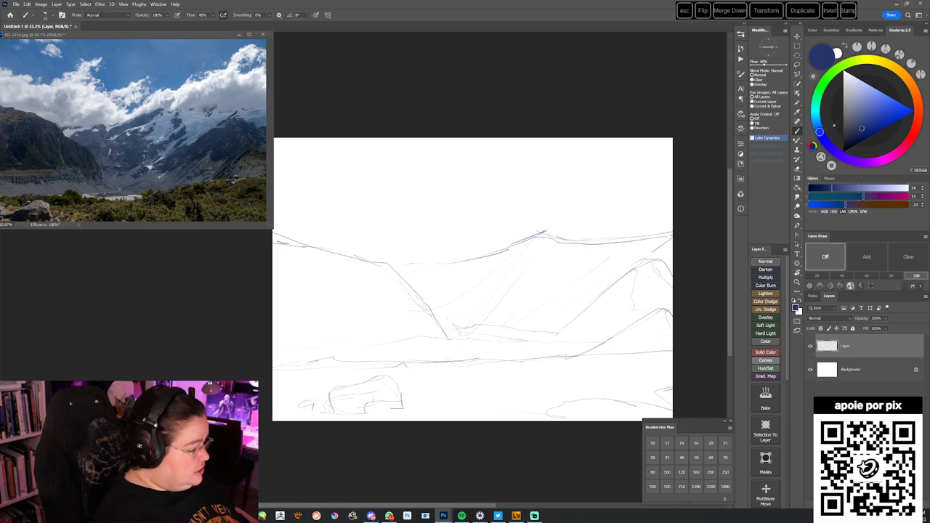
{"action": "mouse_move", "coordinate": [435, 364]}
{"action": "left_mouse_down"}
{"action": "mouse_move", "coordinate": [483, 363]}
{"action": "mouse_move", "coordinate": [414, 362]}
{"action": "mouse_move", "coordinate": [572, 361]}
{"action": "left_mouse_up"}
- Sketch the right cloud bank lightly and rework the skyline where the cloud meets the central peak
{"action": "left_click", "coordinate": [609, 176]}
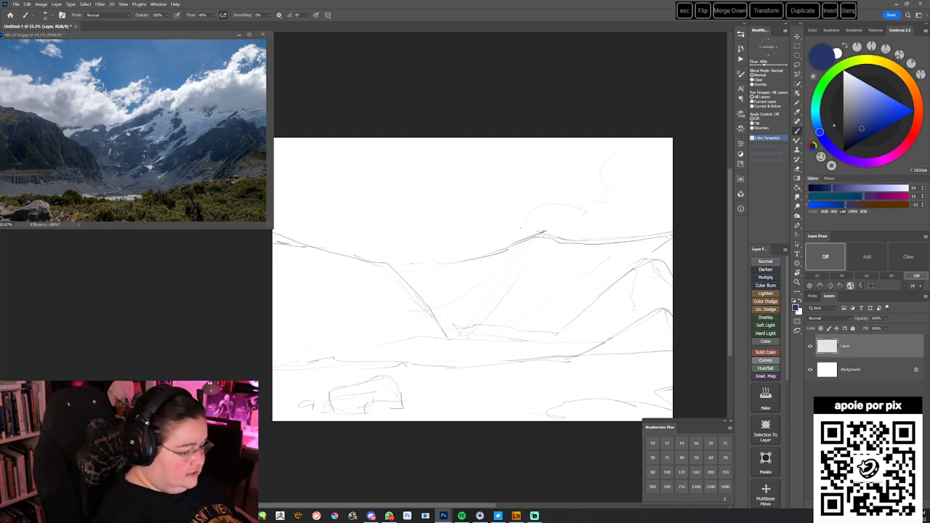
{"action": "left_click_drag", "start_coordinate": [525, 240], "coordinate": [547, 230]}
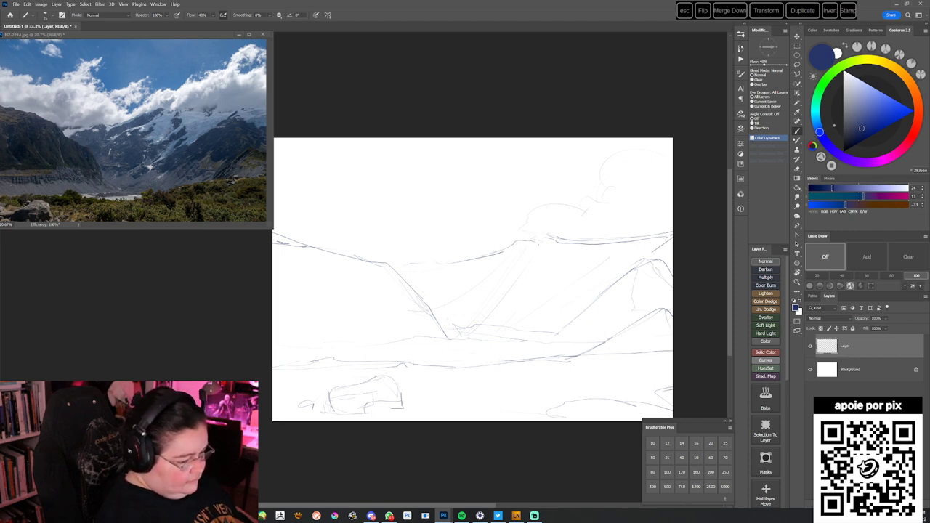
{"action": "left_click_drag", "start_coordinate": [571, 242], "coordinate": [649, 236]}
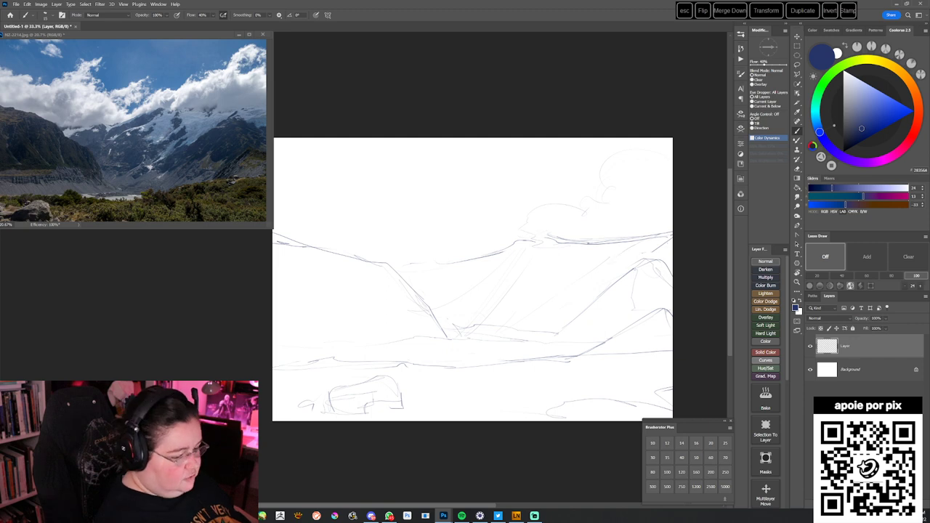
- Sketch light, rounded cloud masses over the centre and left ridges, with small wisps overlapping the gap between the mountains
{"action": "left_click_drag", "start_coordinate": [530, 221], "coordinate": [511, 227]}
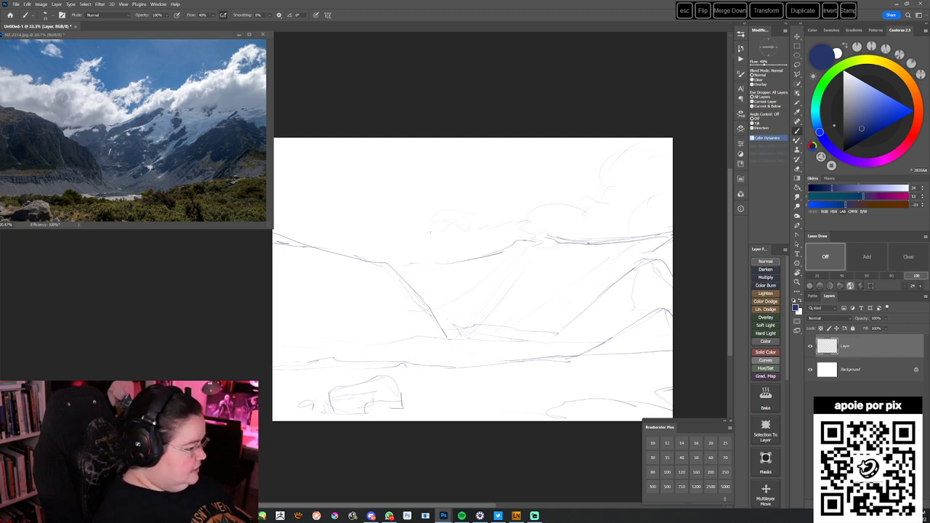
{"action": "left_click_drag", "start_coordinate": [351, 206], "coordinate": [439, 204]}
{"action": "left_click_drag", "start_coordinate": [348, 227], "coordinate": [321, 239]}
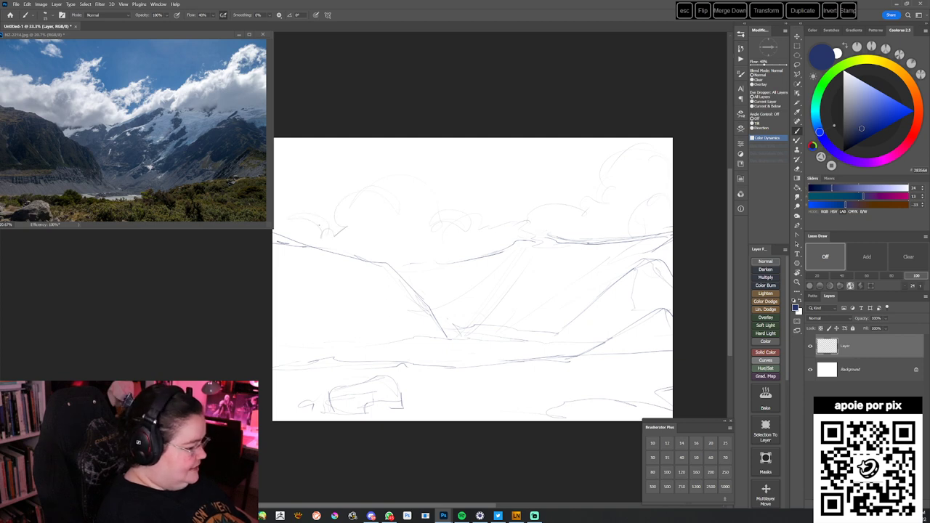
{"action": "left_click_drag", "start_coordinate": [418, 215], "coordinate": [427, 221]}
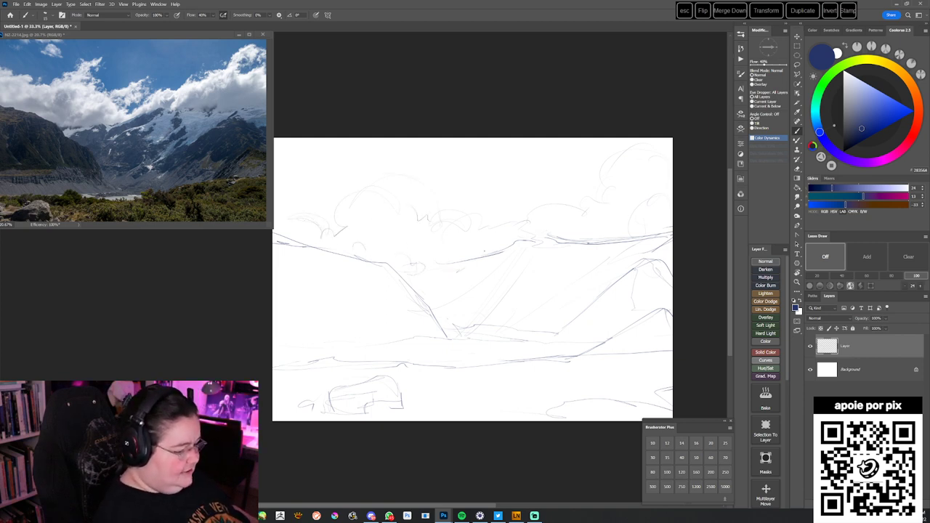
- Sketch the central snowy mountain's ridges and inner rock contours, running from the peak down toward the valley
{"action": "left_click_drag", "start_coordinate": [461, 271], "coordinate": [489, 247]}
{"action": "left_click_drag", "start_coordinate": [420, 282], "coordinate": [439, 272]}
{"action": "mouse_move", "coordinate": [451, 268]}
{"action": "left_mouse_down"}
{"action": "mouse_move", "coordinate": [478, 263]}
{"action": "mouse_move", "coordinate": [566, 257]}
{"action": "left_mouse_up"}
{"action": "left_click_drag", "start_coordinate": [498, 280], "coordinate": [556, 252]}
{"action": "mouse_move", "coordinate": [557, 252]}
{"action": "left_mouse_down"}
{"action": "mouse_move", "coordinate": [612, 250]}
{"action": "mouse_move", "coordinate": [588, 279]}
{"action": "mouse_move", "coordinate": [568, 268]}
{"action": "left_mouse_up"}
{"action": "left_click_drag", "start_coordinate": [636, 244], "coordinate": [662, 252]}
{"action": "left_click_drag", "start_coordinate": [486, 277], "coordinate": [447, 311]}
{"action": "left_click_drag", "start_coordinate": [481, 280], "coordinate": [461, 295]}
- Add the nearer ridge and inner slope lines to the left mountain and extend its edge down to the foreground
{"action": "mouse_move", "coordinate": [343, 267]}
{"action": "left_mouse_down"}
{"action": "mouse_move", "coordinate": [318, 274]}
{"action": "mouse_move", "coordinate": [293, 305]}
{"action": "mouse_move", "coordinate": [348, 268]}
{"action": "mouse_move", "coordinate": [298, 293]}
{"action": "left_mouse_up"}
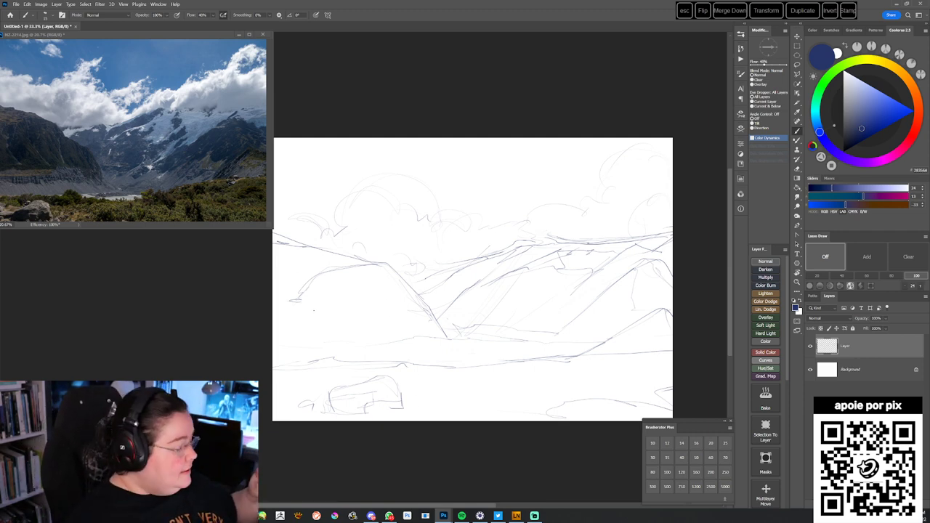
{"action": "left_click_drag", "start_coordinate": [294, 291], "coordinate": [306, 284]}
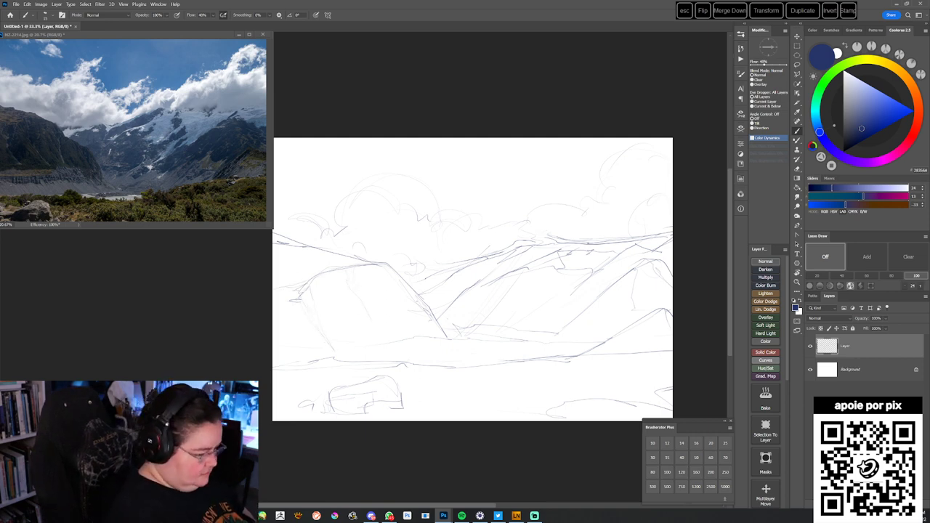
{"action": "left_click_drag", "start_coordinate": [445, 340], "coordinate": [453, 356]}
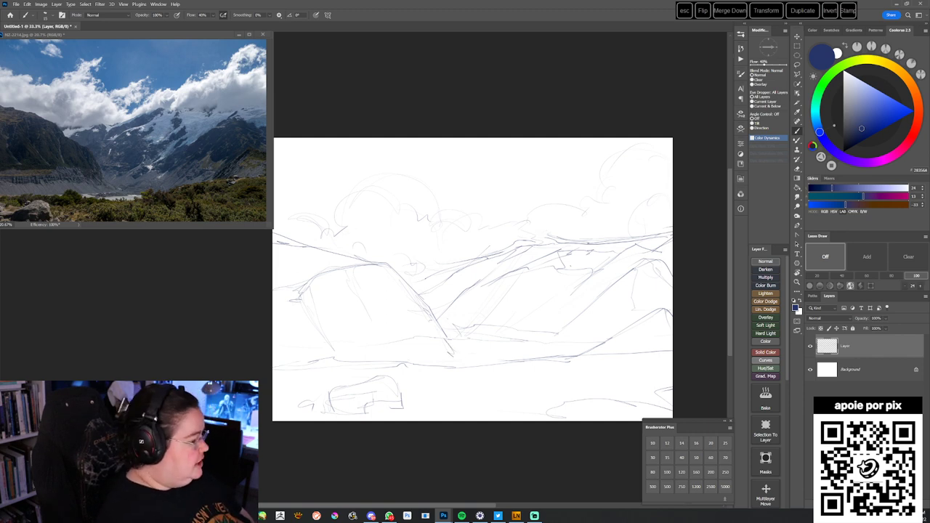
- Reinforce the distant skyline on the central peak's left slope and along the far right ridge
{"action": "mouse_move", "coordinate": [503, 249]}
{"action": "left_mouse_down"}
{"action": "mouse_move", "coordinate": [585, 239]}
{"action": "mouse_move", "coordinate": [435, 267]}
{"action": "left_mouse_up"}
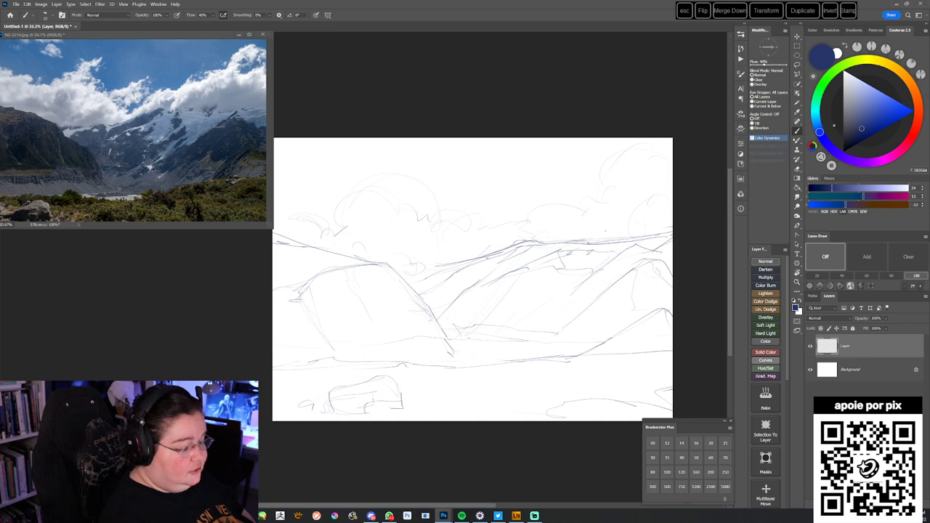
{"action": "left_click_drag", "start_coordinate": [654, 236], "coordinate": [673, 232]}
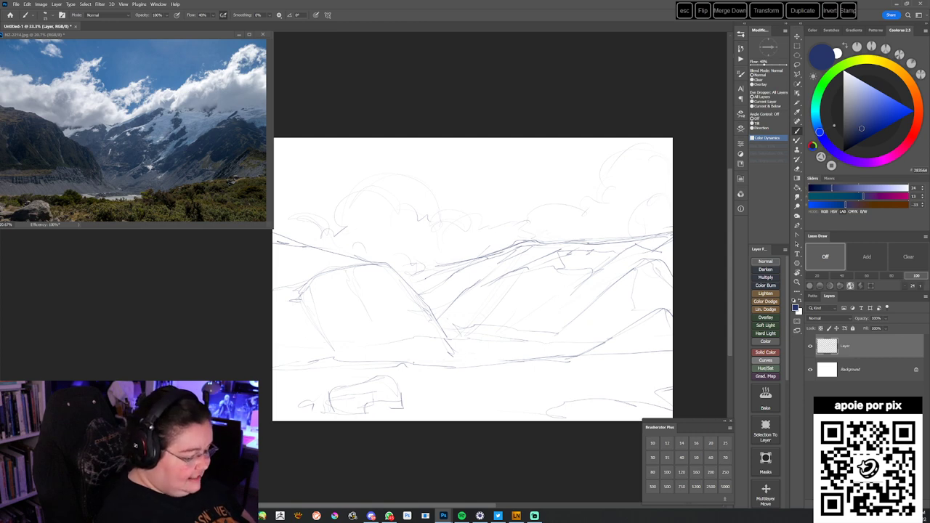
- Draw and darken the narrow strip of lake shore at the foot of the left mountain
{"action": "left_click_drag", "start_coordinate": [461, 354], "coordinate": [516, 354]}
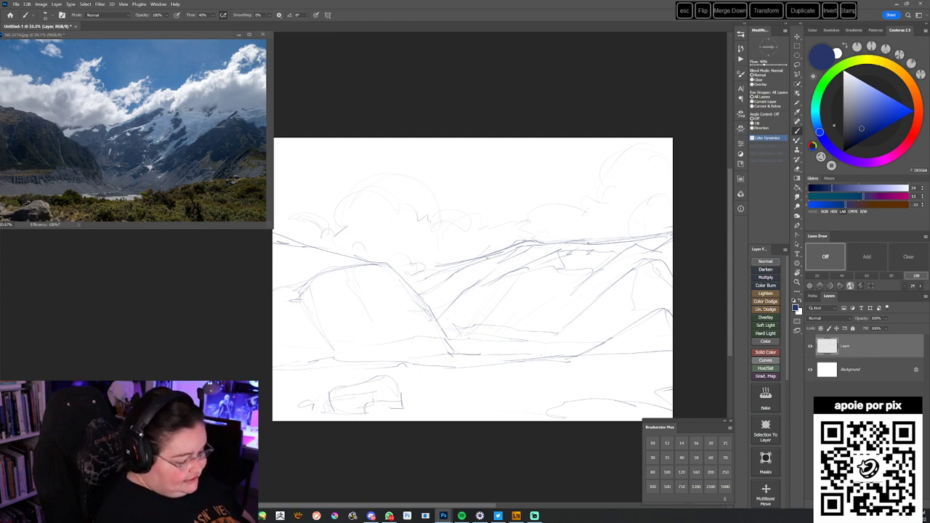
{"action": "mouse_move", "coordinate": [441, 359]}
{"action": "left_mouse_down"}
{"action": "mouse_move", "coordinate": [512, 355]}
{"action": "mouse_move", "coordinate": [492, 355]}
{"action": "left_mouse_up"}
{"action": "left_click_drag", "start_coordinate": [404, 362], "coordinate": [442, 357]}
{"action": "left_click_drag", "start_coordinate": [433, 357], "coordinate": [482, 352]}
{"action": "left_click_drag", "start_coordinate": [416, 359], "coordinate": [459, 353]}
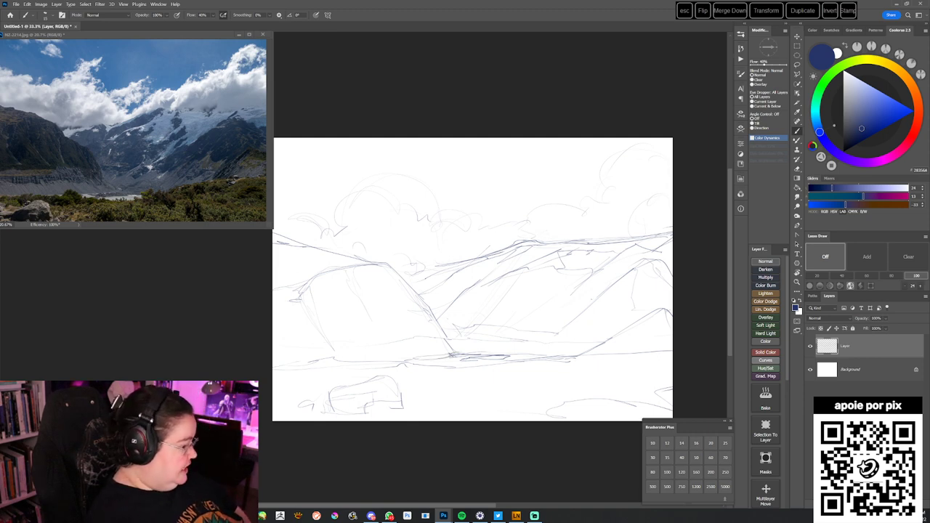
- Try a jagged bush outline where the near right hill meets the foreground, undo it, and redraw it with looser strokes
{"action": "mouse_move", "coordinate": [558, 353]}
{"action": "left_mouse_down"}
{"action": "mouse_move", "coordinate": [589, 353]}
{"action": "mouse_move", "coordinate": [597, 366]}
{"action": "left_mouse_up"}
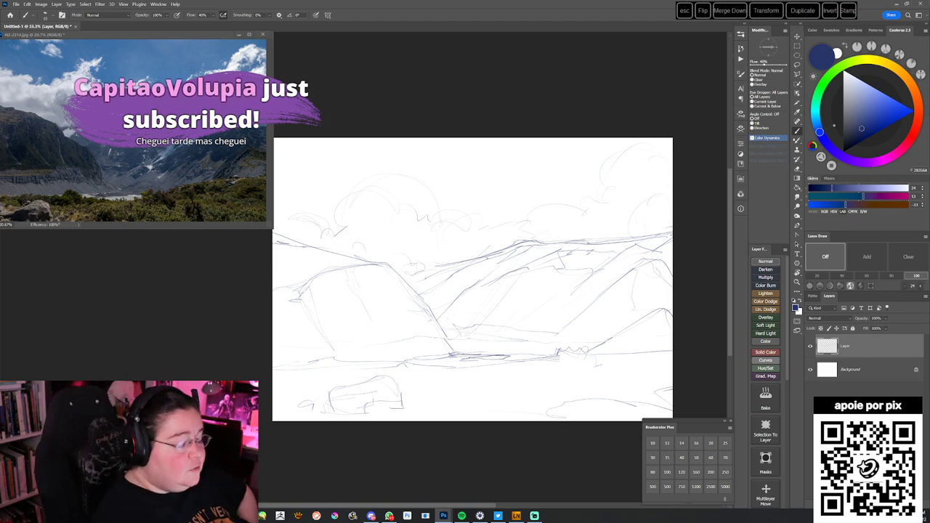
{"action": "key", "text": "ctrl+z"}
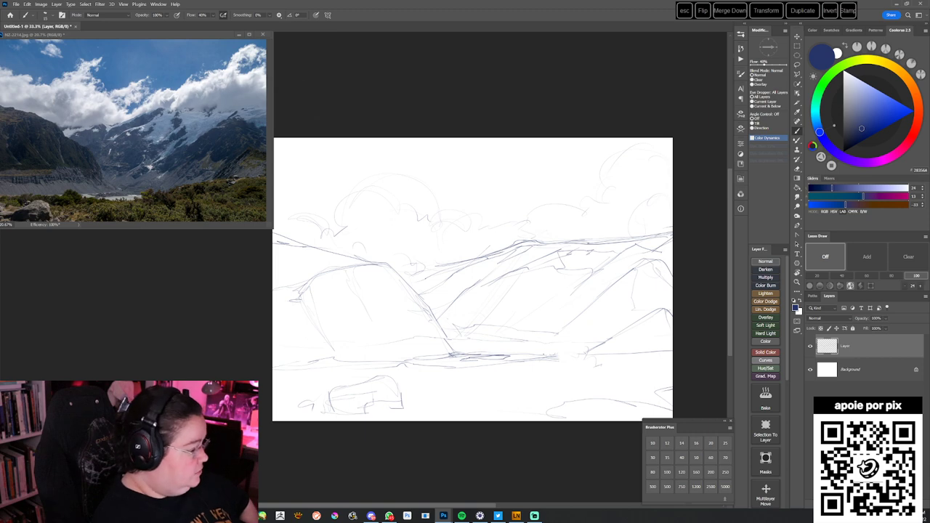
{"action": "left_click_drag", "start_coordinate": [557, 351], "coordinate": [592, 356]}
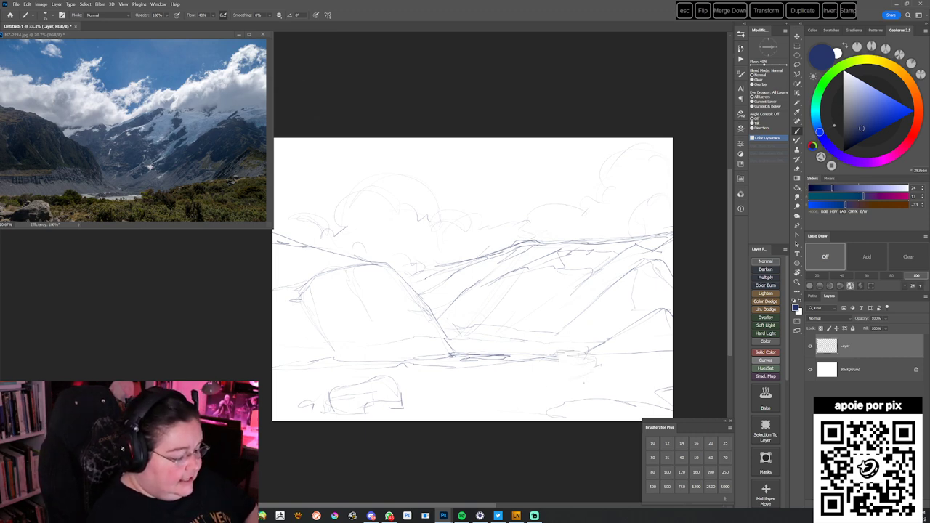
{"action": "left_click_drag", "start_coordinate": [612, 349], "coordinate": [632, 344]}
{"action": "left_click_drag", "start_coordinate": [555, 356], "coordinate": [571, 361]}
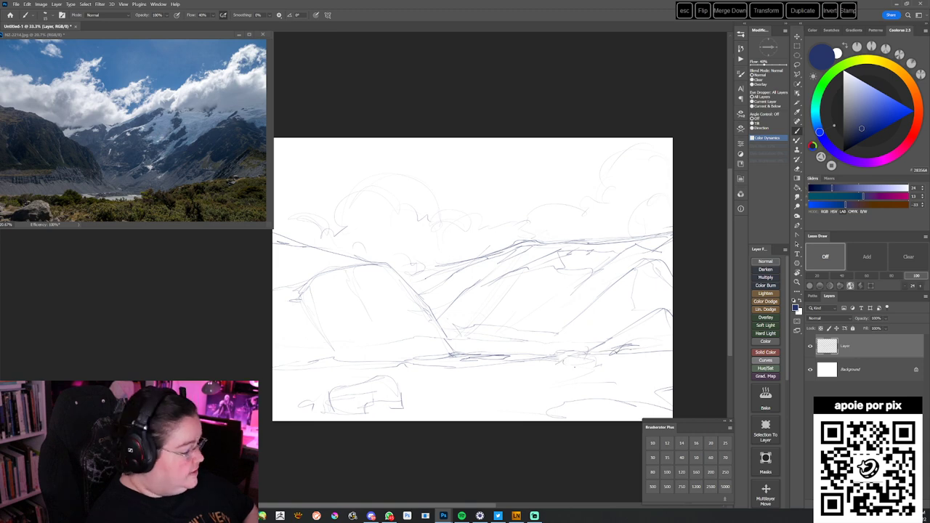
- Scribble branch-like vegetation strokes into the lower-right foreground bush, and undo the last stray stroke
{"action": "left_click_drag", "start_coordinate": [603, 389], "coordinate": [596, 402]}
{"action": "mouse_move", "coordinate": [598, 399]}
{"action": "left_mouse_down"}
{"action": "mouse_move", "coordinate": [590, 408]}
{"action": "mouse_move", "coordinate": [611, 385]}
{"action": "mouse_move", "coordinate": [603, 386]}
{"action": "mouse_move", "coordinate": [616, 384]}
{"action": "left_mouse_up"}
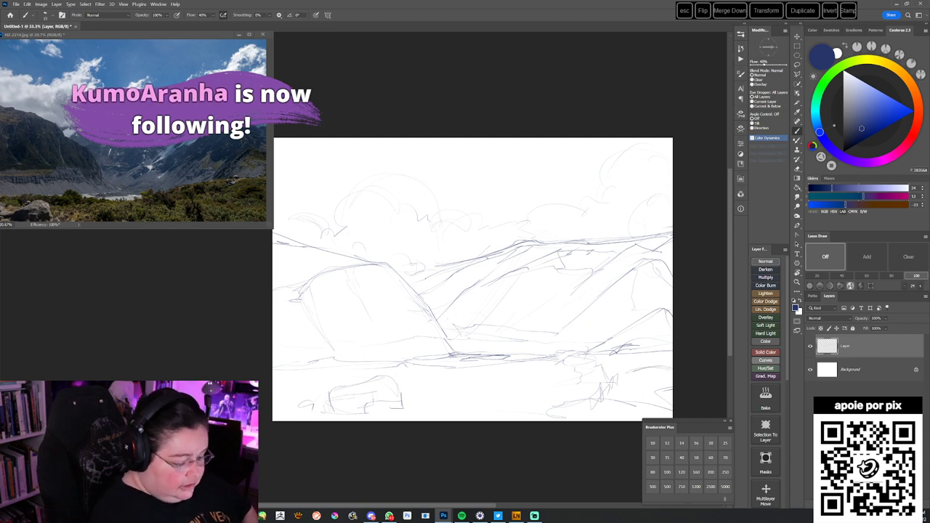
{"action": "key", "text": "ctrl+z"}
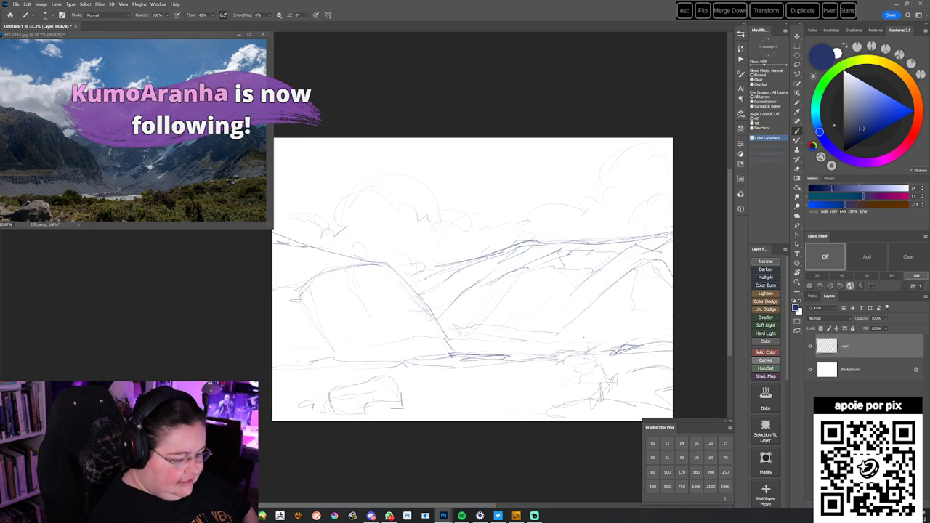
- Redraw the near right hill's slope more firmly and add contour lines to the right mountain's flank behind it
{"action": "mouse_move", "coordinate": [645, 303]}
{"action": "left_mouse_down"}
{"action": "mouse_move", "coordinate": [673, 313]}
{"action": "mouse_move", "coordinate": [587, 351]}
{"action": "left_mouse_up"}
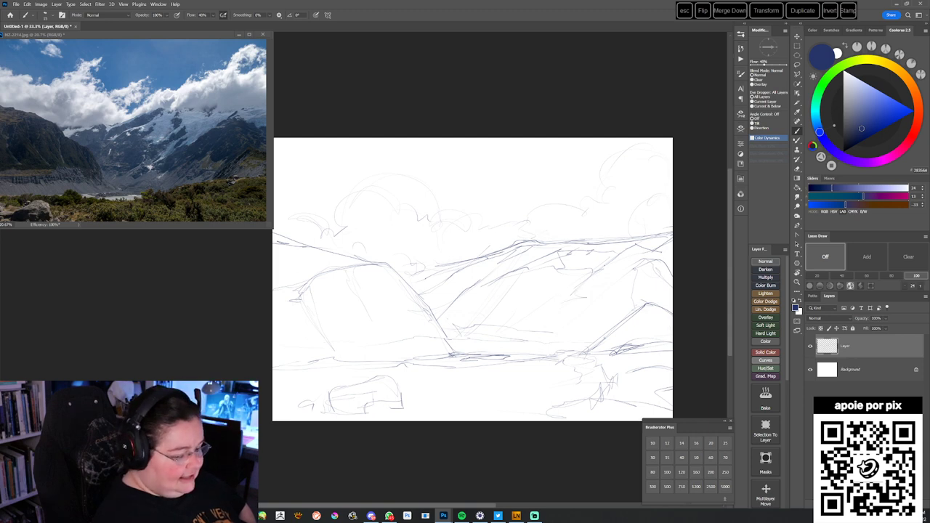
{"action": "left_click_drag", "start_coordinate": [637, 265], "coordinate": [620, 278]}
{"action": "left_click_drag", "start_coordinate": [581, 319], "coordinate": [612, 319]}
{"action": "mouse_move", "coordinate": [639, 280]}
{"action": "left_mouse_down"}
{"action": "mouse_move", "coordinate": [653, 297]}
{"action": "mouse_move", "coordinate": [540, 323]}
{"action": "left_mouse_up"}
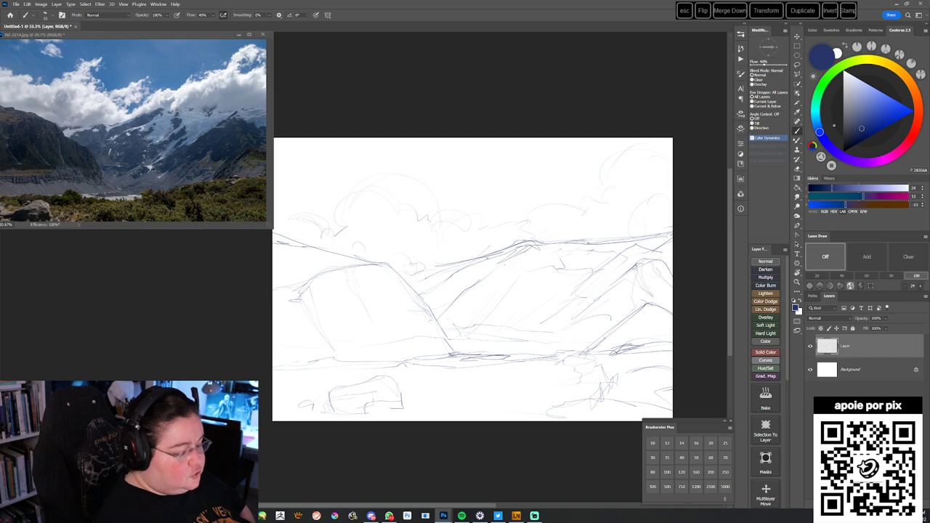
- Refine the rock contours just below the central peak and add dark rock marks on its right slope
{"action": "mouse_move", "coordinate": [526, 255]}
{"action": "left_mouse_down"}
{"action": "mouse_move", "coordinate": [494, 273]}
{"action": "mouse_move", "coordinate": [562, 246]}
{"action": "mouse_move", "coordinate": [507, 260]}
{"action": "left_mouse_up"}
{"action": "key", "text": "e"}
{"action": "key", "text": "b"}
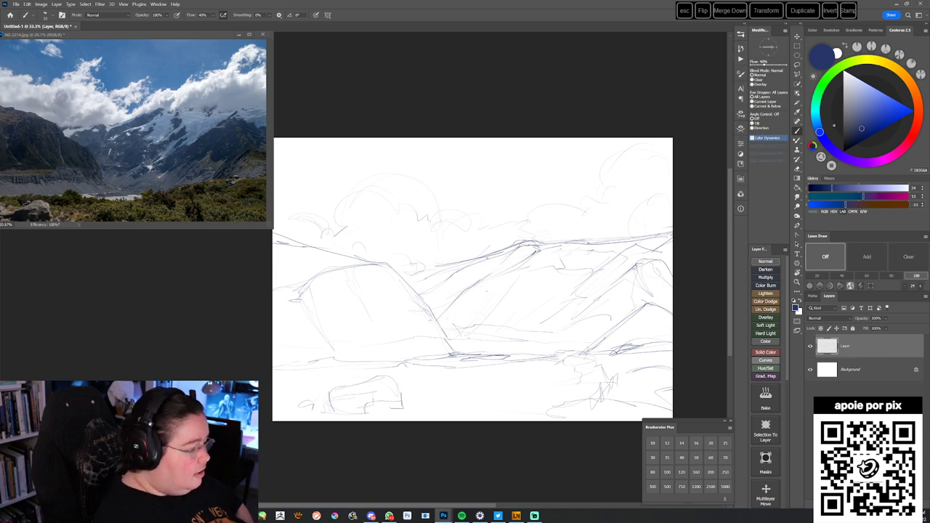
{"action": "mouse_move", "coordinate": [552, 278]}
{"action": "left_mouse_down"}
{"action": "mouse_move", "coordinate": [577, 266]}
{"action": "mouse_move", "coordinate": [575, 276]}
{"action": "left_mouse_up"}
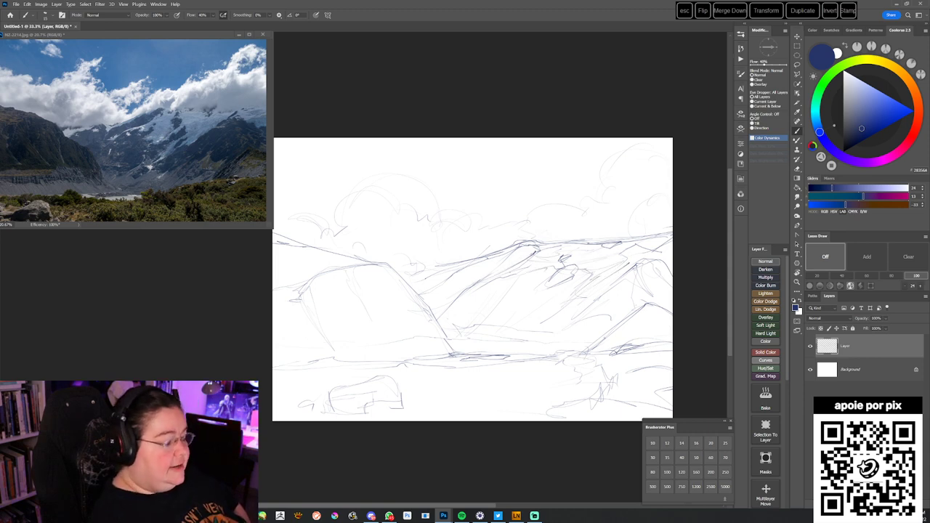
- Add a contour stroke to the central mountain's left slope, and compress the sketch vertically from its upper edge with Free Transform
{"action": "mouse_move", "coordinate": [480, 269]}
{"action": "left_mouse_down"}
{"action": "mouse_move", "coordinate": [425, 293]}
{"action": "mouse_move", "coordinate": [406, 284]}
{"action": "left_mouse_up"}
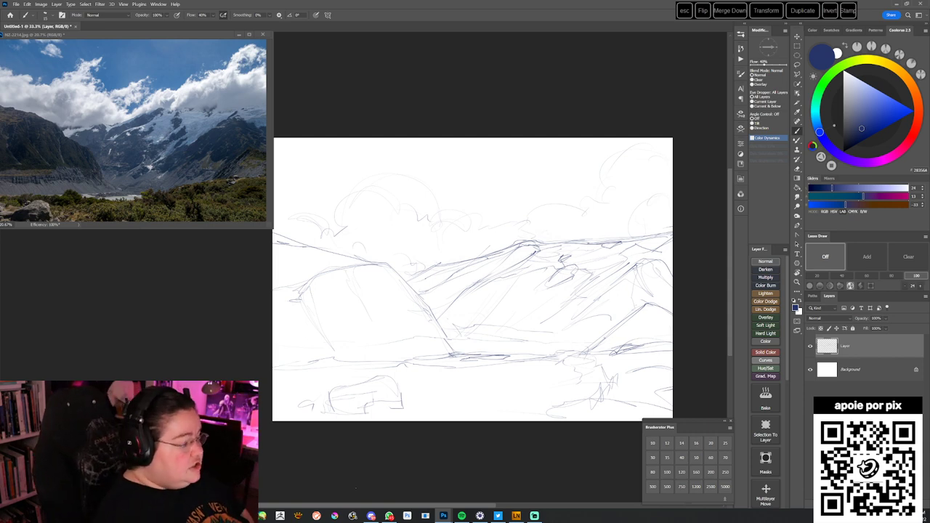
{"action": "key", "text": "ctrl+t"}
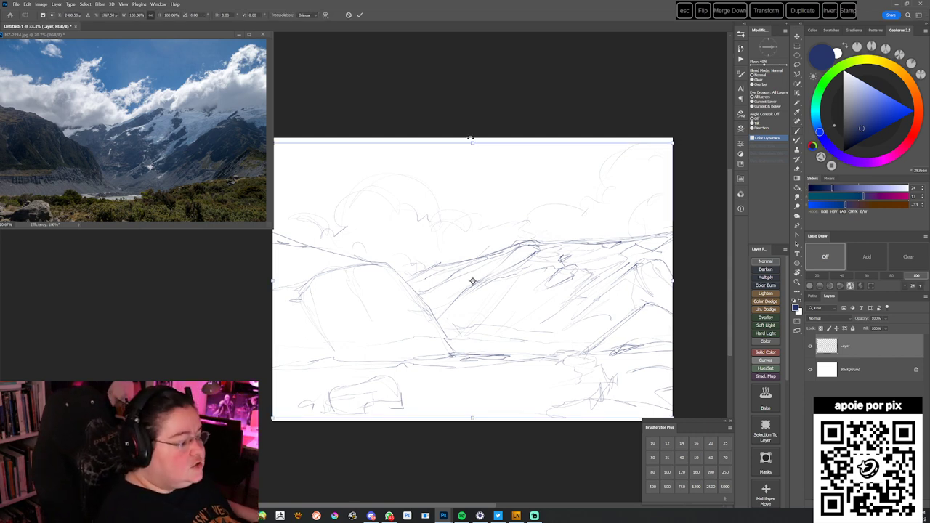
{"action": "key", "text": "Return"}
{"action": "key", "text": "ctrl+t"}
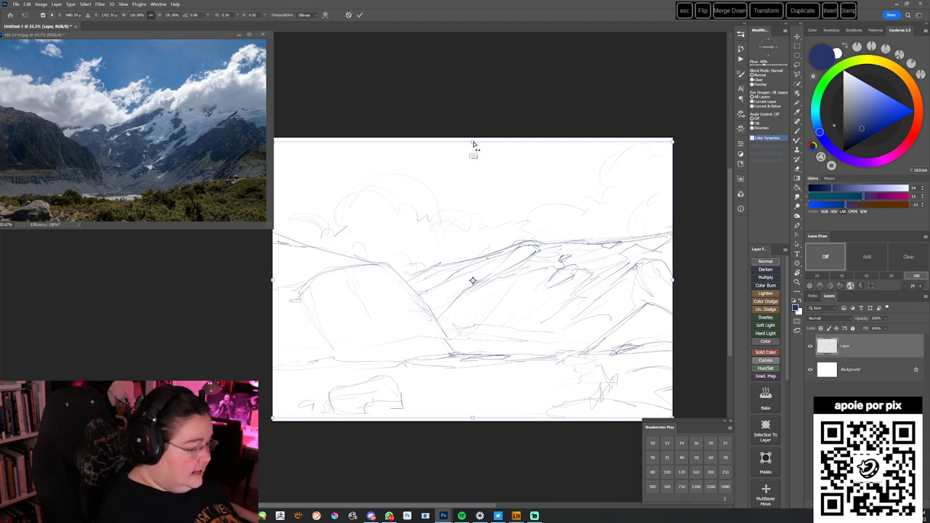
{"action": "left_click_drag", "start_coordinate": [472, 145], "coordinate": [472, 161]}
{"action": "left_click", "coordinate": [359, 15]}
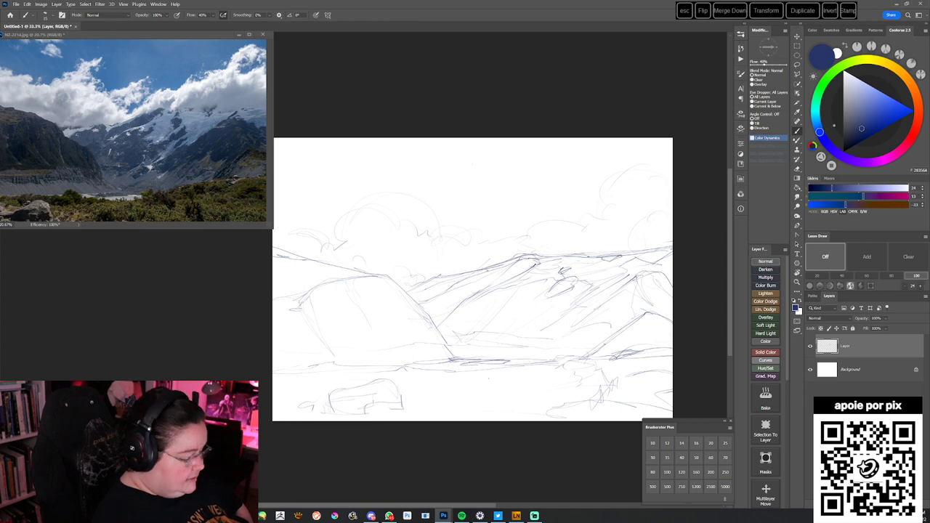
- Sketch loose lines across the foreground and redraw the shoreline between the left hill's base and the right hill
{"action": "left_click_drag", "start_coordinate": [484, 385], "coordinate": [539, 375]}
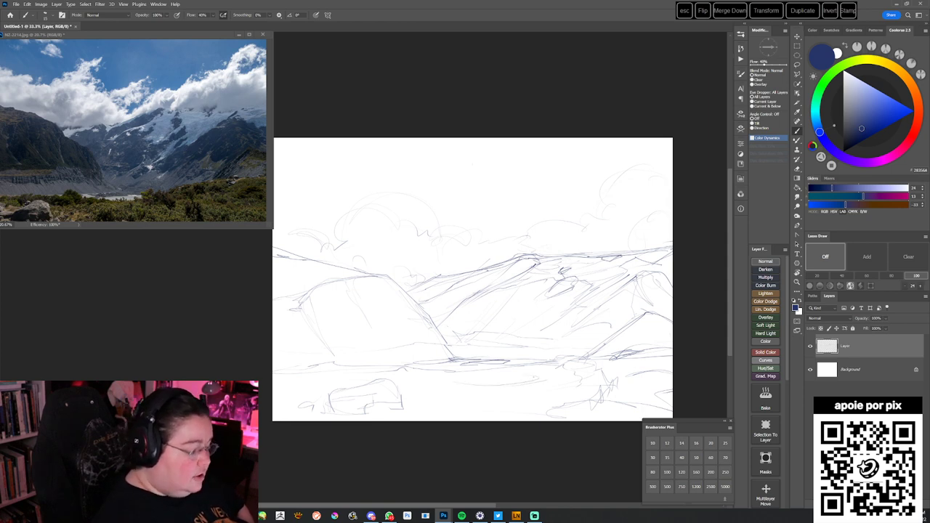
{"action": "left_click_drag", "start_coordinate": [464, 363], "coordinate": [502, 361]}
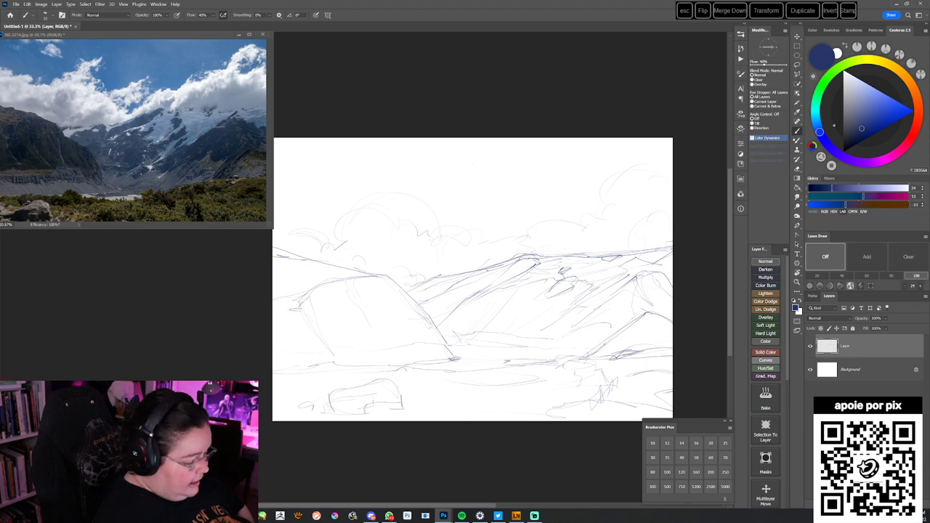
{"action": "left_click_drag", "start_coordinate": [426, 361], "coordinate": [552, 357]}
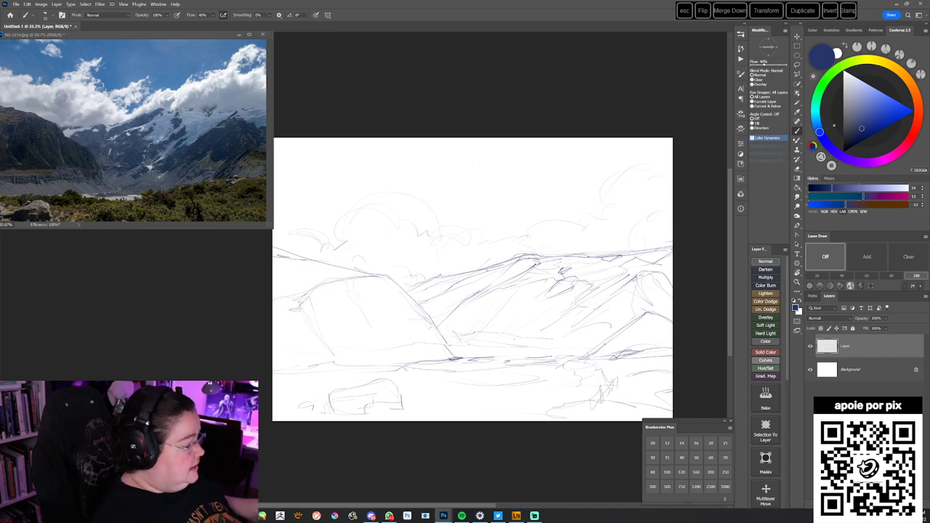
{"action": "mouse_move", "coordinate": [550, 370]}
{"action": "left_mouse_down"}
{"action": "mouse_move", "coordinate": [569, 294]}
{"action": "mouse_move", "coordinate": [588, 286]}
{"action": "mouse_move", "coordinate": [511, 308]}
{"action": "mouse_move", "coordinate": [566, 308]}
{"action": "left_mouse_up"}
{"action": "key", "text": "r"}
{"action": "key", "text": "Escape"}
{"action": "left_click_drag", "start_coordinate": [519, 420], "coordinate": [513, 444]}
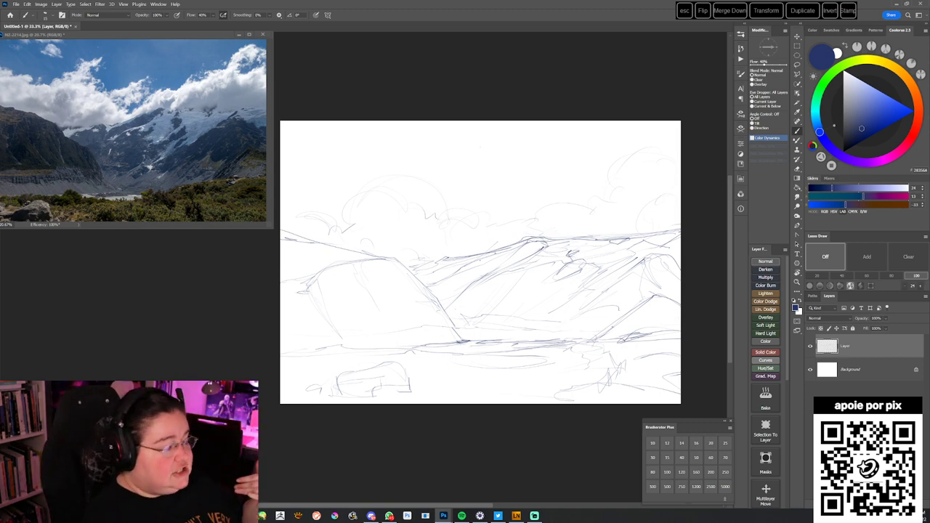
- Rework the ridgeline to the right of the central peak and sketch rounded cloud contours above it
{"action": "left_click_drag", "start_coordinate": [551, 242], "coordinate": [578, 238]}
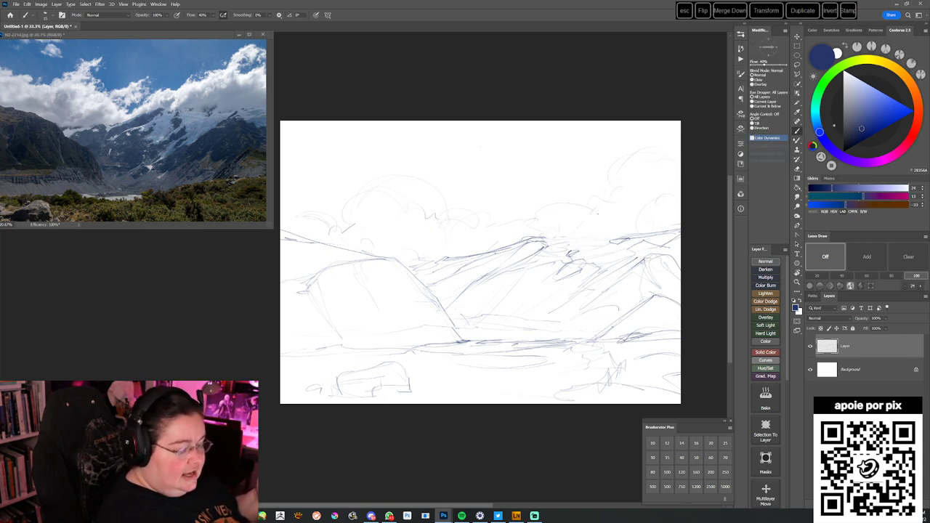
{"action": "left_click_drag", "start_coordinate": [565, 224], "coordinate": [609, 170]}
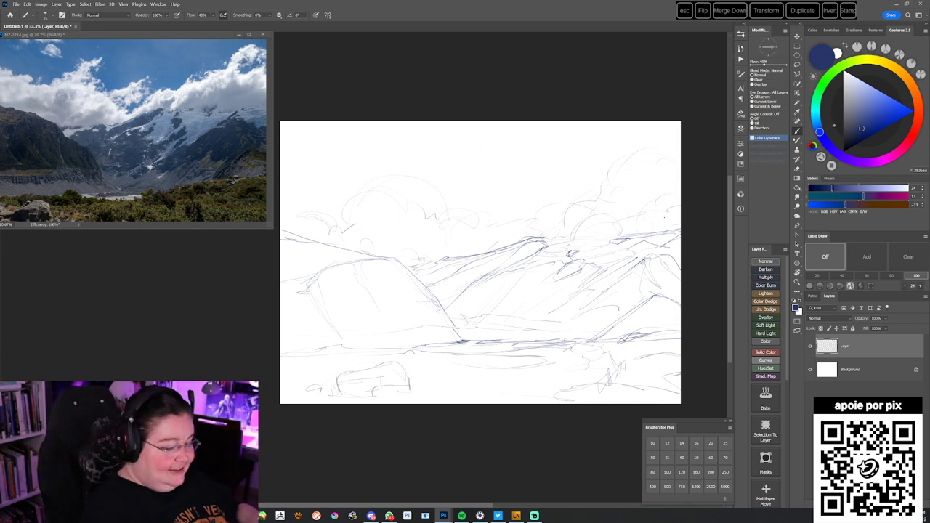
{"action": "left_click_drag", "start_coordinate": [471, 349], "coordinate": [453, 355]}
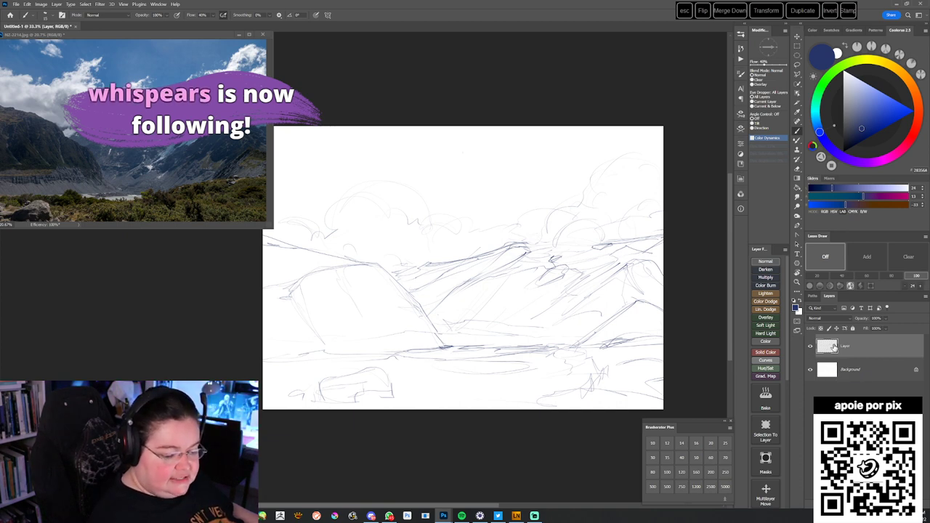
- Label the sketch layer blue, lock its image pixels, and test the lock with a brush mark
{"action": "right_click", "coordinate": [811, 346]}
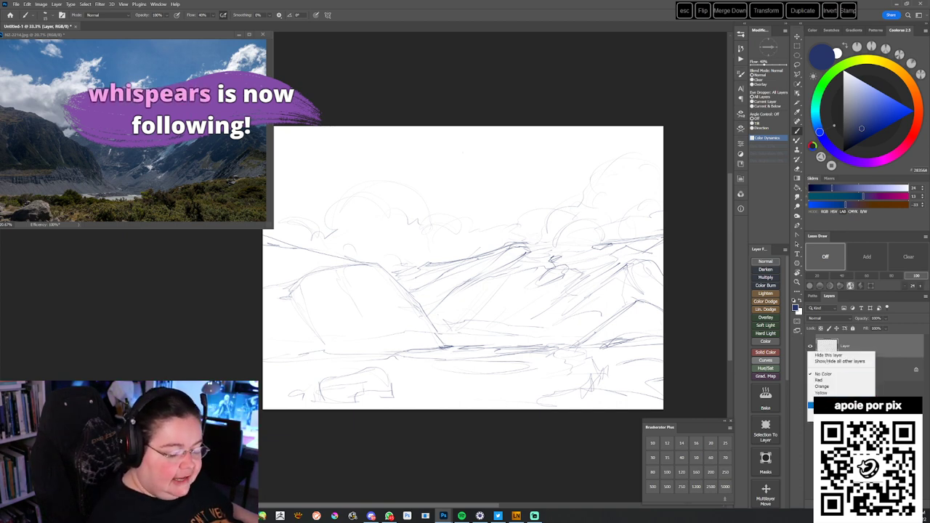
{"action": "left_click", "coordinate": [812, 399]}
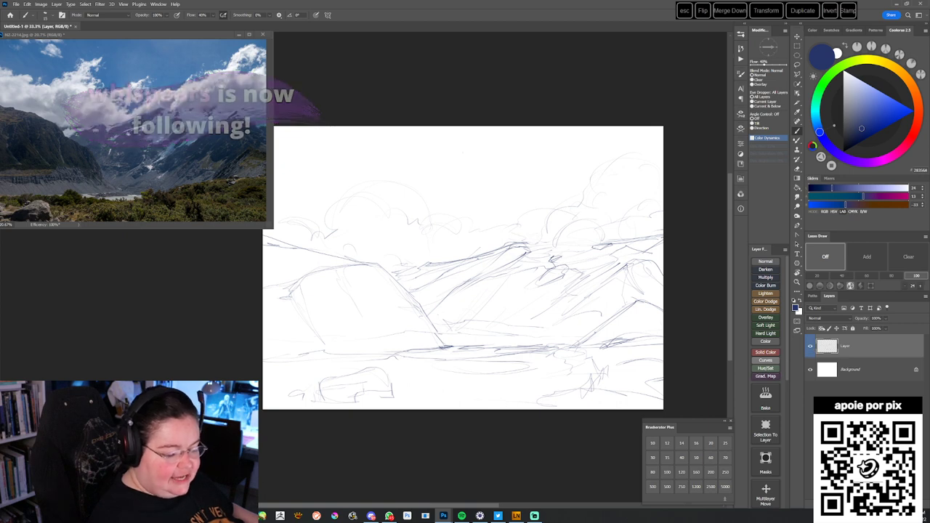
{"action": "left_click", "coordinate": [828, 328]}
{"action": "left_click", "coordinate": [608, 271]}
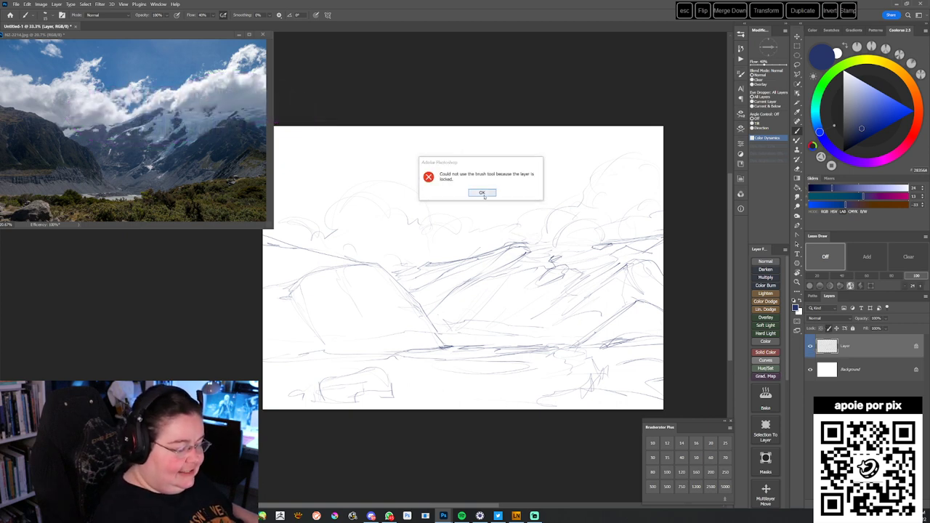
{"action": "key", "text": "Return"}
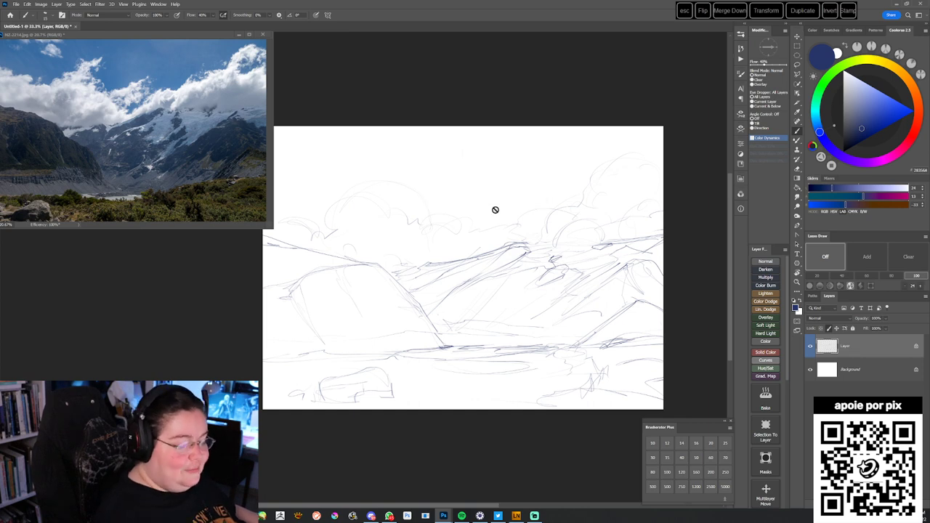
- Add a new layer between the sketch and the Background, and choose the Square blocking brush 2
{"action": "left_click", "coordinate": [850, 370]}
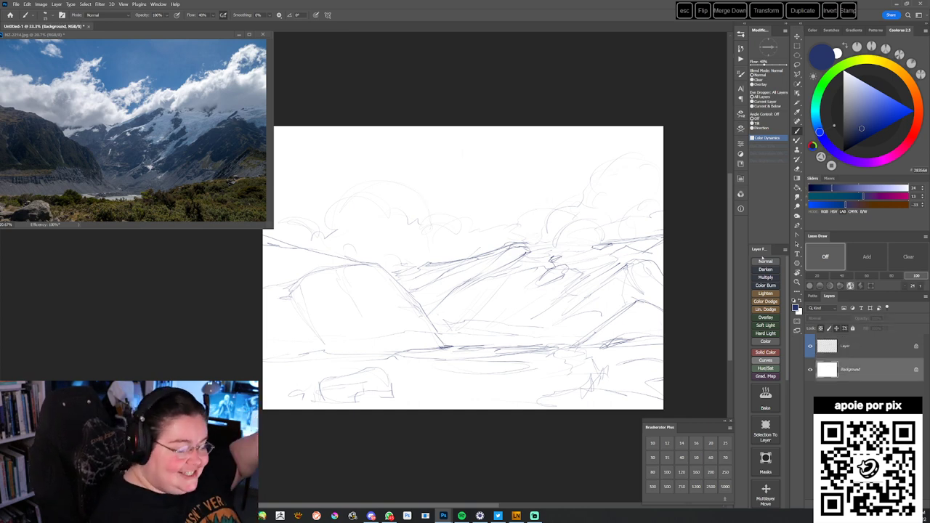
{"action": "left_click", "coordinate": [763, 261]}
{"action": "left_click", "coordinate": [741, 33]}
{"action": "left_click", "coordinate": [692, 211]}
{"action": "left_click_drag", "start_coordinate": [519, 299], "coordinate": [507, 309]}
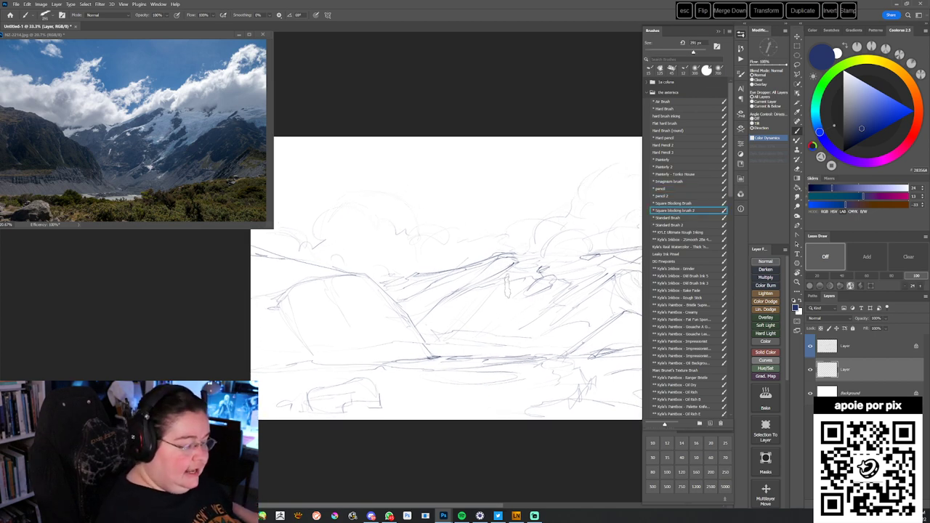
- Lay a broad grey-blue stroke diagonally across the upper right sky and repaint it in a lighter periwinkle blue
{"action": "left_click_drag", "start_coordinate": [817, 128], "coordinate": [811, 106]}
{"action": "left_click", "coordinate": [859, 110]}
{"action": "mouse_move", "coordinate": [539, 138]}
{"action": "left_mouse_down"}
{"action": "mouse_move", "coordinate": [487, 166]}
{"action": "mouse_move", "coordinate": [589, 143]}
{"action": "mouse_move", "coordinate": [476, 174]}
{"action": "left_mouse_up"}
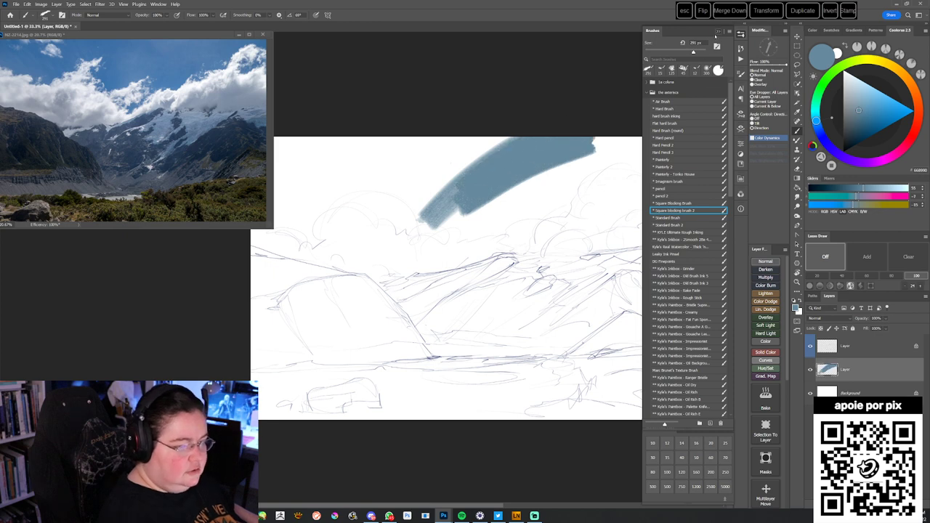
{"action": "left_click", "coordinate": [718, 32]}
{"action": "left_click_drag", "start_coordinate": [519, 203], "coordinate": [542, 204]}
{"action": "left_click", "coordinate": [859, 103]}
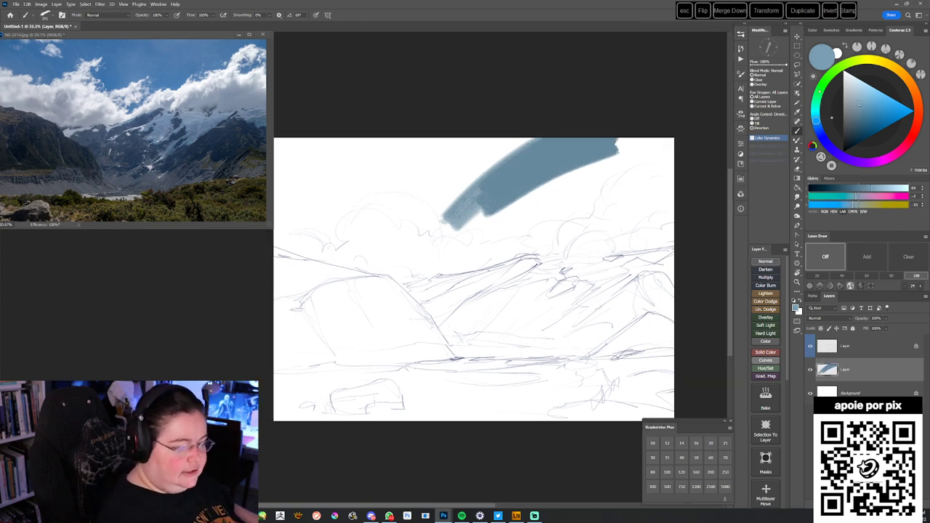
{"action": "left_click", "coordinate": [862, 100]}
{"action": "mouse_move", "coordinate": [615, 141]}
{"action": "left_mouse_down"}
{"action": "mouse_move", "coordinate": [538, 153]}
{"action": "mouse_move", "coordinate": [531, 172]}
{"action": "left_mouse_up"}
{"action": "left_click_drag", "start_coordinate": [495, 201], "coordinate": [630, 144]}
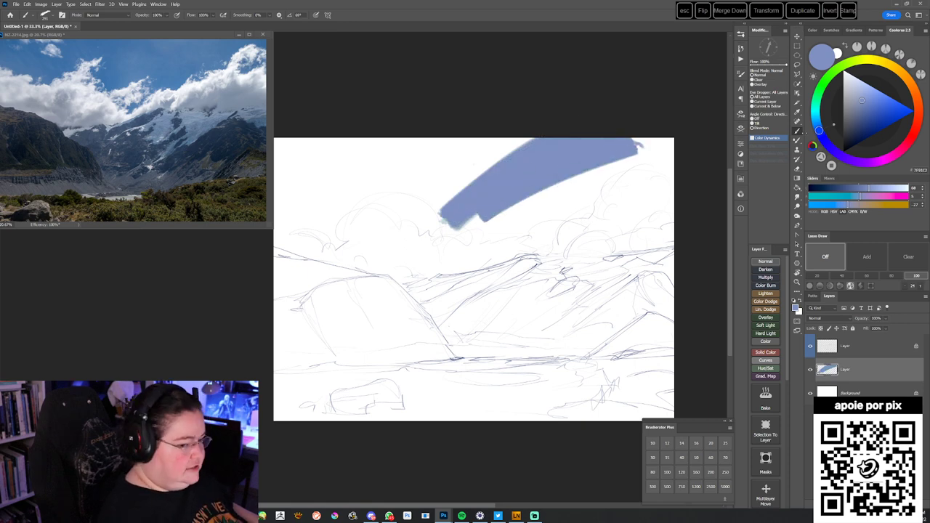
- Cover the upper middle and right of the sky with broad strokes of a more saturated blue
{"action": "left_click", "coordinate": [817, 127]}
{"action": "left_click", "coordinate": [878, 104]}
{"action": "mouse_move", "coordinate": [447, 211]}
{"action": "left_mouse_down"}
{"action": "mouse_move", "coordinate": [553, 169]}
{"action": "mouse_move", "coordinate": [656, 145]}
{"action": "left_mouse_up"}
{"action": "left_click_drag", "start_coordinate": [539, 145], "coordinate": [442, 183]}
{"action": "left_click_drag", "start_coordinate": [452, 131], "coordinate": [424, 191]}
- Extend the blue fill over the left sky down to the left hill's ridge and across the whole upper edge
{"action": "left_click", "coordinate": [873, 103]}
{"action": "mouse_move", "coordinate": [332, 139]}
{"action": "left_mouse_down"}
{"action": "mouse_move", "coordinate": [329, 211]}
{"action": "mouse_move", "coordinate": [300, 134]}
{"action": "mouse_move", "coordinate": [295, 250]}
{"action": "left_mouse_up"}
{"action": "mouse_move", "coordinate": [276, 145]}
{"action": "left_mouse_down"}
{"action": "mouse_move", "coordinate": [290, 242]}
{"action": "mouse_move", "coordinate": [337, 243]}
{"action": "left_mouse_up"}
{"action": "left_click_drag", "start_coordinate": [348, 120], "coordinate": [337, 207]}
{"action": "mouse_move", "coordinate": [350, 163]}
{"action": "left_mouse_down"}
{"action": "mouse_move", "coordinate": [381, 191]}
{"action": "mouse_move", "coordinate": [447, 130]}
{"action": "mouse_move", "coordinate": [607, 138]}
{"action": "mouse_move", "coordinate": [680, 160]}
{"action": "mouse_move", "coordinate": [508, 229]}
{"action": "mouse_move", "coordinate": [687, 184]}
{"action": "mouse_move", "coordinate": [589, 207]}
{"action": "mouse_move", "coordinate": [612, 154]}
{"action": "mouse_move", "coordinate": [645, 129]}
{"action": "left_mouse_up"}
{"action": "left_click", "coordinate": [872, 107]}
{"action": "left_click_drag", "start_coordinate": [494, 129], "coordinate": [436, 183]}
{"action": "mouse_move", "coordinate": [574, 142]}
{"action": "left_mouse_down"}
{"action": "mouse_move", "coordinate": [440, 162]}
{"action": "mouse_move", "coordinate": [468, 142]}
{"action": "mouse_move", "coordinate": [553, 153]}
{"action": "mouse_move", "coordinate": [654, 149]}
{"action": "mouse_move", "coordinate": [649, 160]}
{"action": "left_mouse_up"}
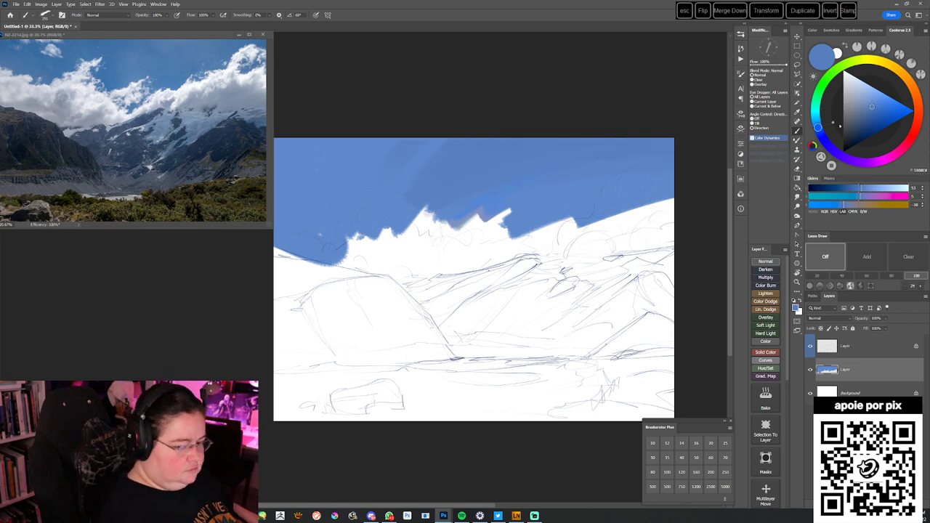
- Paint a deeper blue through the upper right sky and extend the lighter sky blue down to the mountain ridgeline
{"action": "left_click", "coordinate": [819, 130]}
{"action": "left_click", "coordinate": [878, 109]}
{"action": "mouse_move", "coordinate": [407, 145]}
{"action": "left_mouse_down"}
{"action": "mouse_move", "coordinate": [436, 175]}
{"action": "mouse_move", "coordinate": [552, 145]}
{"action": "mouse_move", "coordinate": [654, 145]}
{"action": "mouse_move", "coordinate": [661, 203]}
{"action": "left_mouse_up"}
{"action": "left_click", "coordinate": [638, 157], "text": "alt"}
{"action": "left_click_drag", "start_coordinate": [415, 137], "coordinate": [372, 171]}
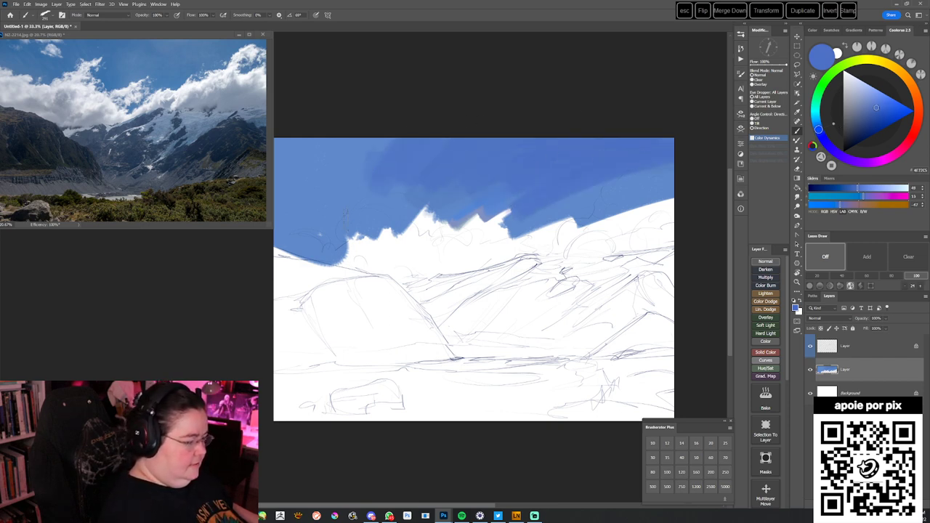
{"action": "left_click", "coordinate": [340, 211], "text": "alt"}
{"action": "mouse_move", "coordinate": [352, 239]}
{"action": "left_mouse_down"}
{"action": "mouse_move", "coordinate": [390, 259]}
{"action": "mouse_move", "coordinate": [417, 202]}
{"action": "mouse_move", "coordinate": [452, 200]}
{"action": "mouse_move", "coordinate": [479, 221]}
{"action": "mouse_move", "coordinate": [524, 220]}
{"action": "mouse_move", "coordinate": [424, 260]}
{"action": "mouse_move", "coordinate": [585, 224]}
{"action": "mouse_move", "coordinate": [564, 221]}
{"action": "mouse_move", "coordinate": [528, 260]}
{"action": "mouse_move", "coordinate": [593, 223]}
{"action": "mouse_move", "coordinate": [555, 260]}
{"action": "mouse_move", "coordinate": [398, 285]}
{"action": "left_mouse_up"}
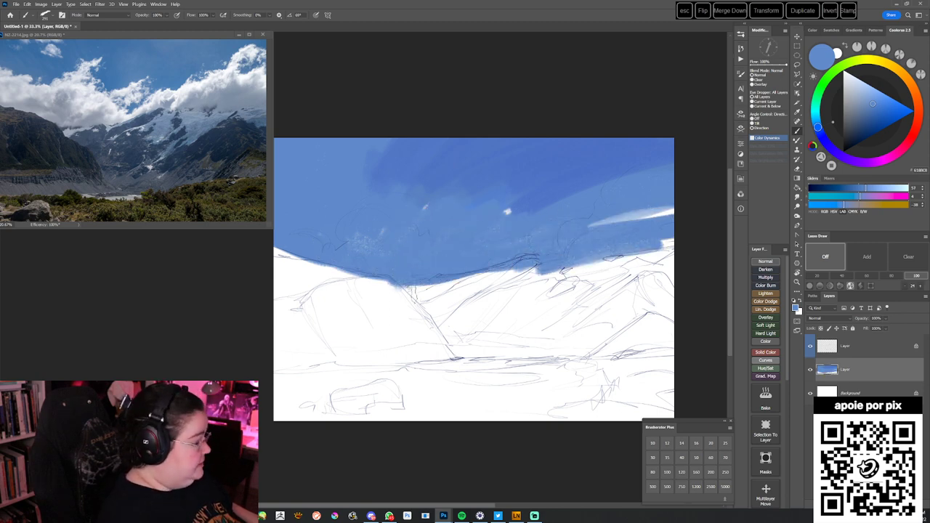
- Block in the far left side of the left hill with a muted olive green
{"action": "mouse_move", "coordinate": [817, 125]}
{"action": "left_mouse_down"}
{"action": "mouse_move", "coordinate": [817, 97]}
{"action": "mouse_move", "coordinate": [857, 77]}
{"action": "left_mouse_up"}
{"action": "left_click", "coordinate": [848, 123]}
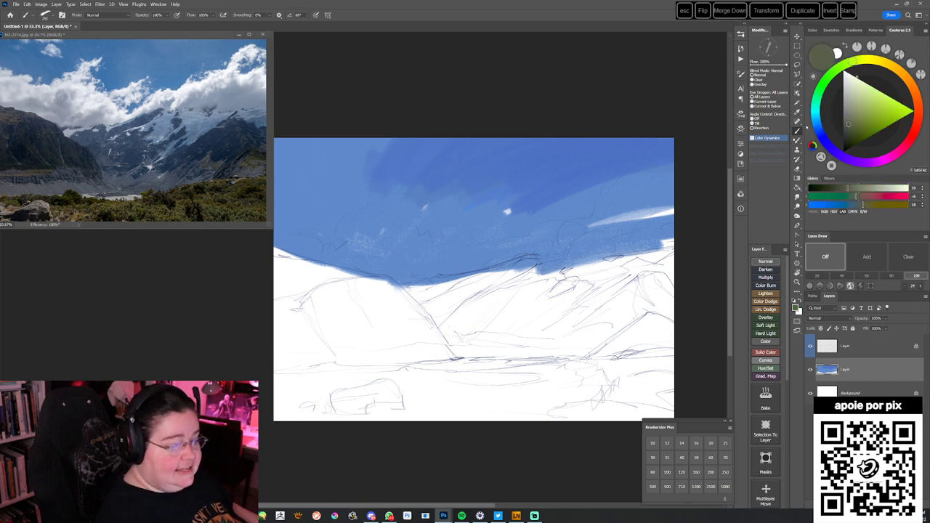
{"action": "left_click_drag", "start_coordinate": [289, 275], "coordinate": [314, 341]}
{"action": "left_click_drag", "start_coordinate": [299, 309], "coordinate": [279, 367]}
{"action": "mouse_move", "coordinate": [277, 256]}
{"action": "left_mouse_down"}
{"action": "mouse_move", "coordinate": [307, 282]}
{"action": "mouse_move", "coordinate": [312, 269]}
{"action": "mouse_move", "coordinate": [299, 308]}
{"action": "left_mouse_up"}
- Sample a dark tone from the left hill in the reference photo and paint the left hill's upper and middle area
{"action": "left_click", "coordinate": [45, 161], "text": "alt"}
{"action": "left_click", "coordinate": [48, 166], "text": "alt"}
{"action": "mouse_move", "coordinate": [285, 260]}
{"action": "left_mouse_down"}
{"action": "mouse_move", "coordinate": [379, 285]}
{"action": "mouse_move", "coordinate": [320, 300]}
{"action": "mouse_move", "coordinate": [329, 333]}
{"action": "left_mouse_up"}
{"action": "left_click_drag", "start_coordinate": [329, 290], "coordinate": [369, 335]}
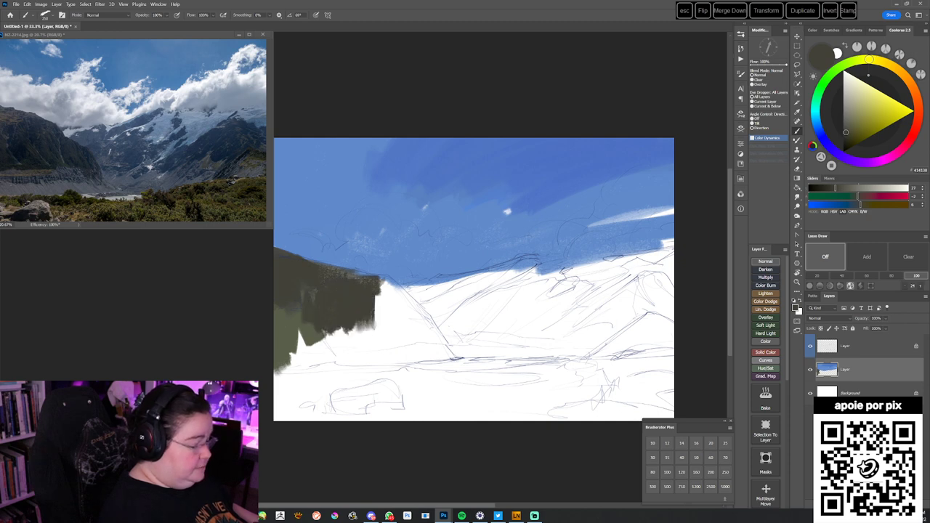
- Paint the left hill's right shoulder in lighter olive and sweep a darker olive green across its middle
{"action": "left_click", "coordinate": [865, 60]}
{"action": "left_click", "coordinate": [853, 122]}
{"action": "mouse_move", "coordinate": [380, 283]}
{"action": "left_mouse_down"}
{"action": "mouse_move", "coordinate": [394, 331]}
{"action": "mouse_move", "coordinate": [416, 328]}
{"action": "left_mouse_up"}
{"action": "left_click", "coordinate": [848, 130]}
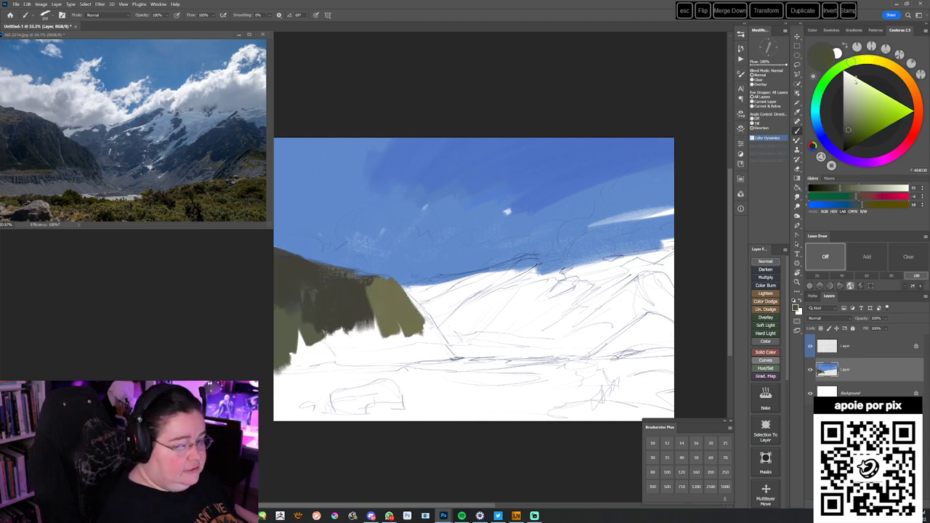
{"action": "mouse_move", "coordinate": [308, 325]}
{"action": "left_mouse_down"}
{"action": "mouse_move", "coordinate": [374, 297]}
{"action": "mouse_move", "coordinate": [312, 345]}
{"action": "mouse_move", "coordinate": [389, 320]}
{"action": "left_mouse_up"}
- Fill the left hill's lower half and right slope down to its base with a dark green
{"action": "left_click", "coordinate": [845, 137]}
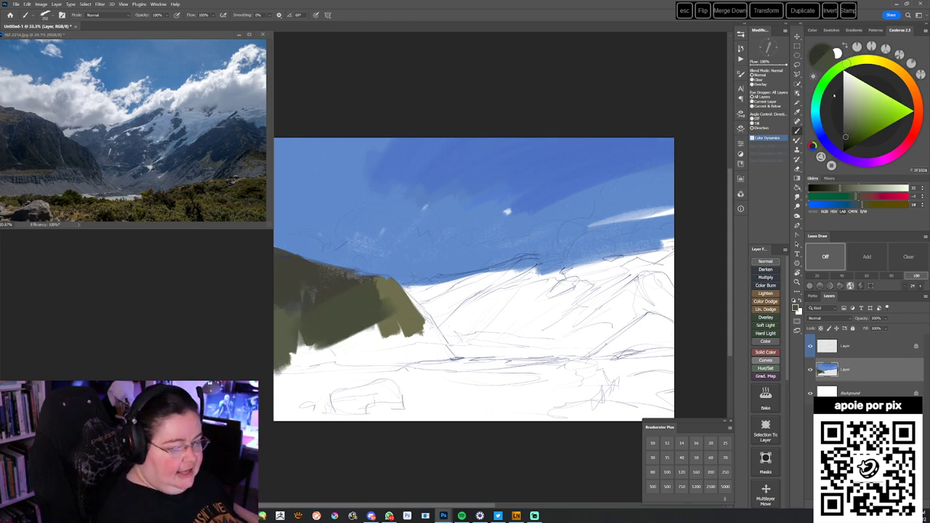
{"action": "mouse_move", "coordinate": [303, 339]}
{"action": "left_mouse_down"}
{"action": "mouse_move", "coordinate": [343, 325]}
{"action": "mouse_move", "coordinate": [308, 345]}
{"action": "mouse_move", "coordinate": [391, 317]}
{"action": "mouse_move", "coordinate": [372, 301]}
{"action": "mouse_move", "coordinate": [401, 332]}
{"action": "mouse_move", "coordinate": [412, 323]}
{"action": "mouse_move", "coordinate": [316, 359]}
{"action": "left_mouse_up"}
{"action": "mouse_move", "coordinate": [436, 341]}
{"action": "left_mouse_down"}
{"action": "mouse_move", "coordinate": [387, 288]}
{"action": "mouse_move", "coordinate": [432, 344]}
{"action": "mouse_move", "coordinate": [357, 335]}
{"action": "mouse_move", "coordinate": [372, 342]}
{"action": "mouse_move", "coordinate": [273, 357]}
{"action": "mouse_move", "coordinate": [281, 304]}
{"action": "mouse_move", "coordinate": [273, 313]}
{"action": "mouse_move", "coordinate": [310, 311]}
{"action": "mouse_move", "coordinate": [300, 310]}
{"action": "mouse_move", "coordinate": [304, 289]}
{"action": "mouse_move", "coordinate": [343, 290]}
{"action": "left_mouse_up"}
- Sample the painted greens and blend them across the left side and base of the left hill
{"action": "left_click", "coordinate": [277, 331], "text": "alt"}
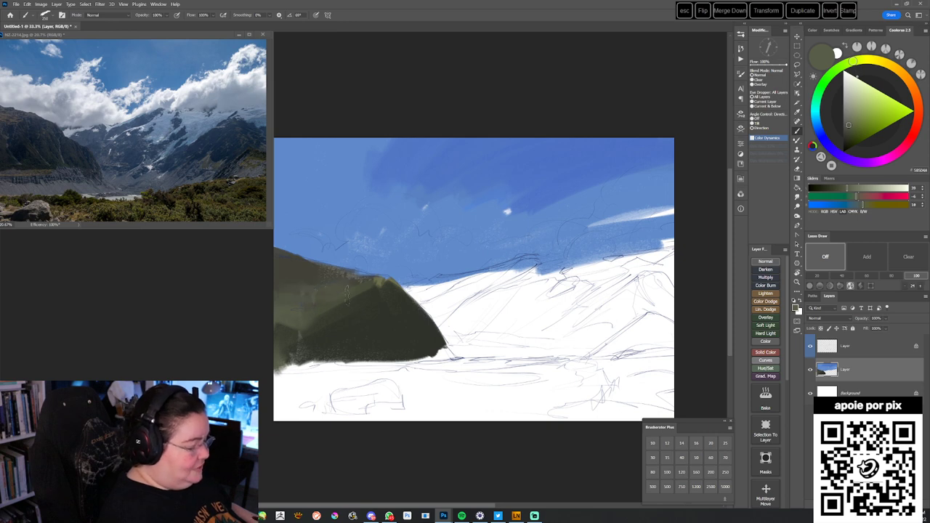
{"action": "left_click", "coordinate": [298, 308], "text": "alt"}
{"action": "mouse_move", "coordinate": [292, 308]}
{"action": "left_mouse_down"}
{"action": "mouse_move", "coordinate": [261, 350]}
{"action": "mouse_move", "coordinate": [372, 286]}
{"action": "mouse_move", "coordinate": [384, 301]}
{"action": "mouse_move", "coordinate": [262, 358]}
{"action": "mouse_move", "coordinate": [375, 362]}
{"action": "left_mouse_up"}
{"action": "left_click", "coordinate": [371, 291], "text": "alt"}
{"action": "left_click", "coordinate": [344, 335], "text": "alt"}
- Block in the distant slope beside the left hill with grey-teal and cover it with a muted grey-blue
{"action": "left_click_drag", "start_coordinate": [818, 111], "coordinate": [831, 114]}
{"action": "left_click", "coordinate": [850, 125]}
{"action": "mouse_move", "coordinate": [420, 295]}
{"action": "left_mouse_down"}
{"action": "mouse_move", "coordinate": [458, 309]}
{"action": "mouse_move", "coordinate": [436, 290]}
{"action": "mouse_move", "coordinate": [472, 285]}
{"action": "mouse_move", "coordinate": [436, 287]}
{"action": "mouse_move", "coordinate": [513, 265]}
{"action": "mouse_move", "coordinate": [446, 309]}
{"action": "mouse_move", "coordinate": [411, 289]}
{"action": "mouse_move", "coordinate": [447, 324]}
{"action": "mouse_move", "coordinate": [477, 291]}
{"action": "mouse_move", "coordinate": [502, 282]}
{"action": "left_mouse_up"}
{"action": "left_click", "coordinate": [852, 114]}
{"action": "left_click", "coordinate": [814, 131]}
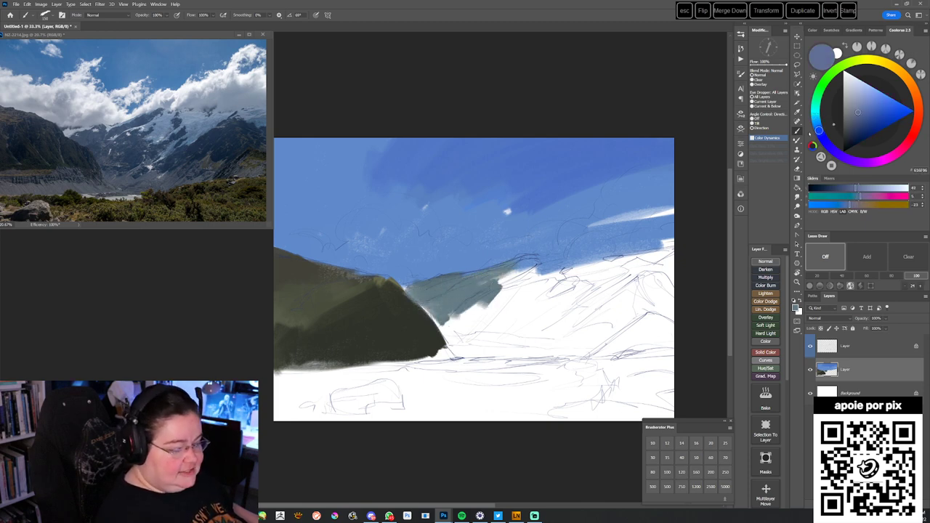
{"action": "mouse_move", "coordinate": [491, 274]}
{"action": "left_mouse_down"}
{"action": "mouse_move", "coordinate": [451, 331]}
{"action": "mouse_move", "coordinate": [431, 315]}
{"action": "mouse_move", "coordinate": [459, 353]}
{"action": "left_mouse_up"}
- Extend the distant slope's grey-blue up to the central peak and add dark teal strokes along its right side
{"action": "left_click", "coordinate": [412, 320], "text": "alt"}
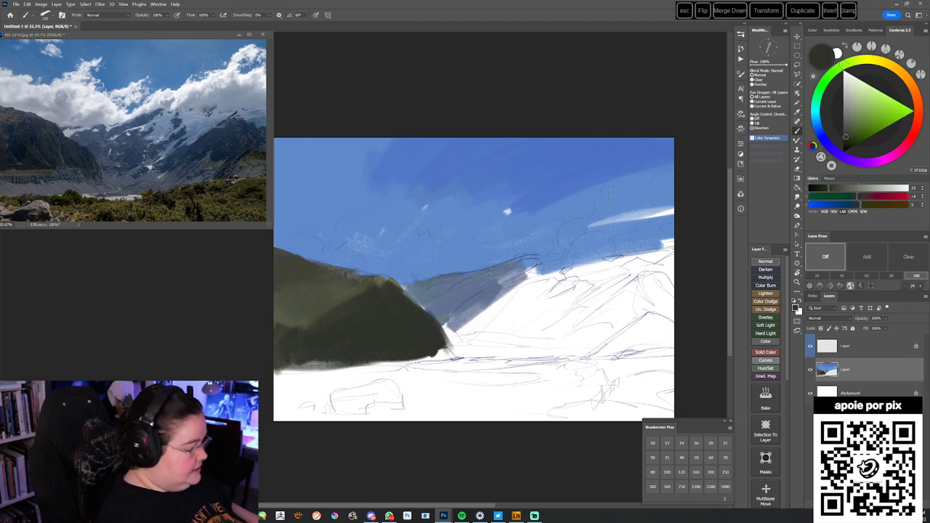
{"action": "left_click", "coordinate": [609, 212], "text": "alt"}
{"action": "mouse_move", "coordinate": [514, 275]}
{"action": "left_mouse_down"}
{"action": "mouse_move", "coordinate": [465, 324]}
{"action": "mouse_move", "coordinate": [550, 269]}
{"action": "left_mouse_up"}
{"action": "left_click", "coordinate": [472, 292], "text": "alt"}
{"action": "left_click_drag", "start_coordinate": [855, 124], "coordinate": [857, 128]}
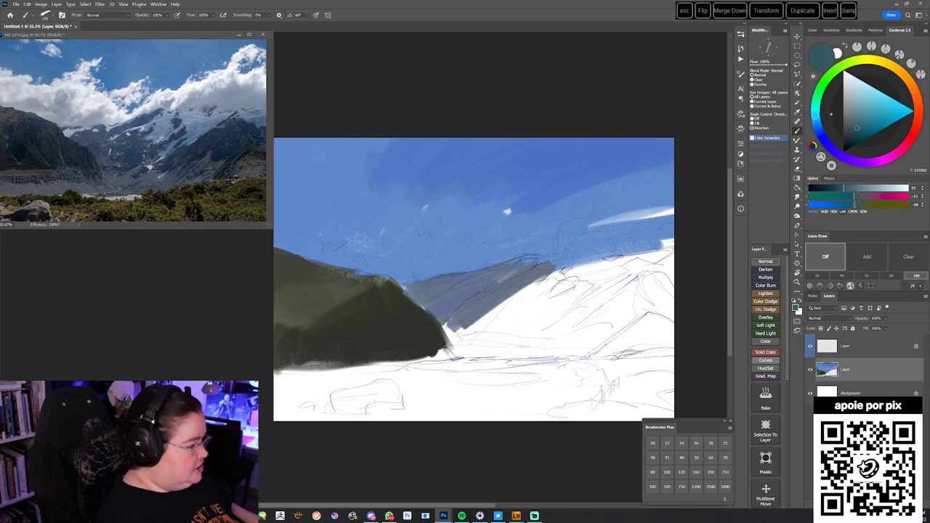
{"action": "mouse_move", "coordinate": [535, 260]}
{"action": "left_mouse_down"}
{"action": "mouse_move", "coordinate": [480, 292]}
{"action": "mouse_move", "coordinate": [538, 267]}
{"action": "left_mouse_up"}
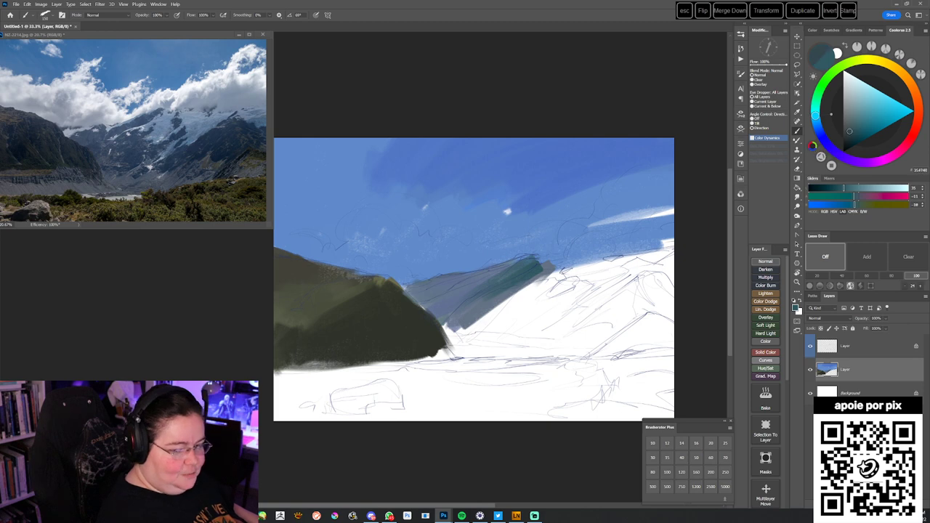
- Paint dark olive green down from the central peak and along the start of the right ridge
{"action": "left_click", "coordinate": [854, 61]}
{"action": "mouse_move", "coordinate": [536, 269]}
{"action": "left_mouse_down"}
{"action": "mouse_move", "coordinate": [512, 281]}
{"action": "mouse_move", "coordinate": [551, 254]}
{"action": "mouse_move", "coordinate": [529, 277]}
{"action": "mouse_move", "coordinate": [532, 268]}
{"action": "mouse_move", "coordinate": [497, 301]}
{"action": "left_mouse_up"}
{"action": "left_click", "coordinate": [529, 280], "text": "alt"}
{"action": "mouse_move", "coordinate": [514, 298]}
{"action": "left_mouse_down"}
{"action": "mouse_move", "coordinate": [557, 271]}
{"action": "mouse_move", "coordinate": [598, 269]}
{"action": "mouse_move", "coordinate": [598, 261]}
{"action": "left_mouse_up"}
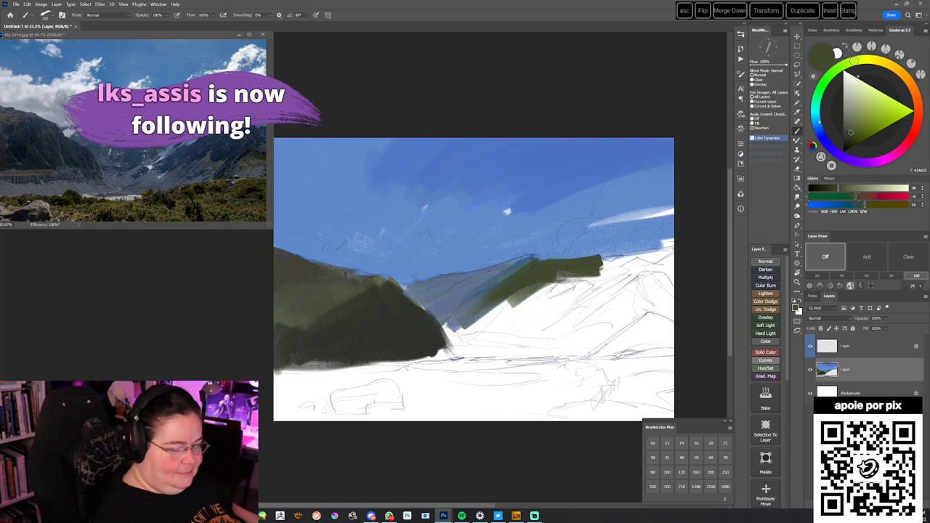
- Cover the central mountain's slope and the right ridge to the canvas edge with dark teal-green
{"action": "left_click", "coordinate": [815, 108]}
{"action": "left_click", "coordinate": [849, 137]}
{"action": "mouse_move", "coordinate": [481, 306]}
{"action": "left_mouse_down"}
{"action": "mouse_move", "coordinate": [539, 265]}
{"action": "mouse_move", "coordinate": [593, 267]}
{"action": "mouse_move", "coordinate": [672, 251]}
{"action": "left_mouse_up"}
{"action": "left_click_drag", "start_coordinate": [521, 290], "coordinate": [571, 273]}
{"action": "mouse_move", "coordinate": [664, 261]}
{"action": "left_mouse_down"}
{"action": "mouse_move", "coordinate": [674, 243]}
{"action": "mouse_move", "coordinate": [485, 337]}
{"action": "left_mouse_up"}
{"action": "left_click_drag", "start_coordinate": [518, 285], "coordinate": [470, 325]}
{"action": "left_click_drag", "start_coordinate": [516, 272], "coordinate": [461, 316]}
- Set the sketch layer's blend mode to Multiply
{"action": "left_click", "coordinate": [861, 348]}
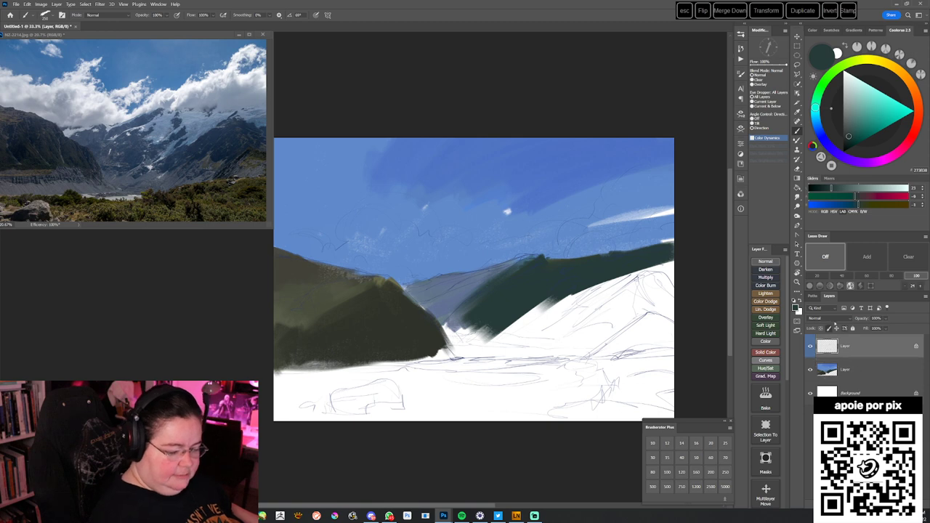
{"action": "left_click", "coordinate": [829, 318]}
{"action": "left_click", "coordinate": [825, 346]}
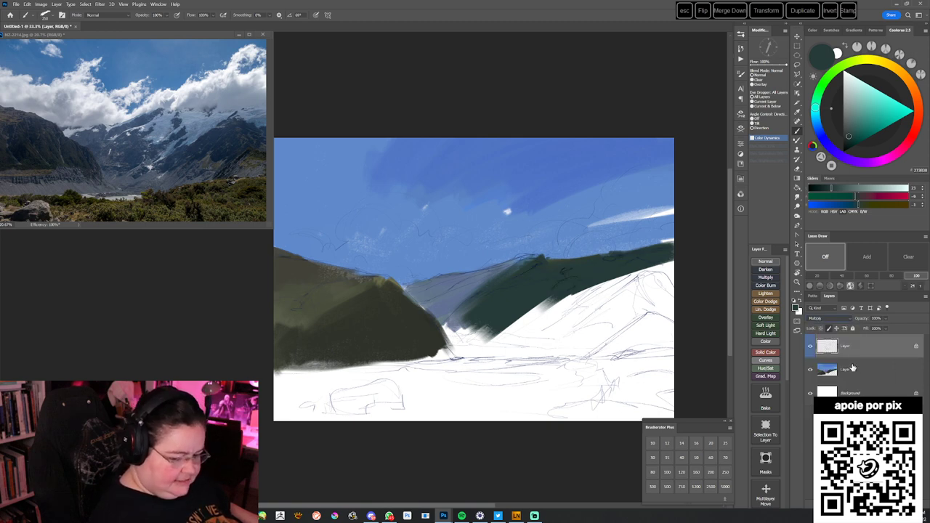
- On the painting layer, glaze muted slate blue over the distant slope and the left flank of the central mountain
{"action": "left_click", "coordinate": [853, 369]}
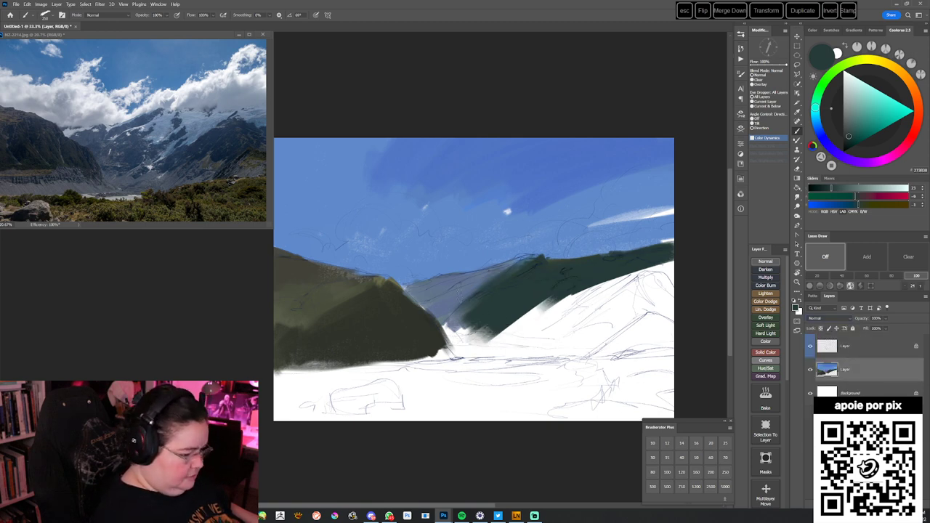
{"action": "left_click", "coordinate": [460, 298], "text": "alt"}
{"action": "left_click_drag", "start_coordinate": [853, 114], "coordinate": [854, 123]}
{"action": "left_click", "coordinate": [816, 121]}
{"action": "left_click", "coordinate": [854, 128]}
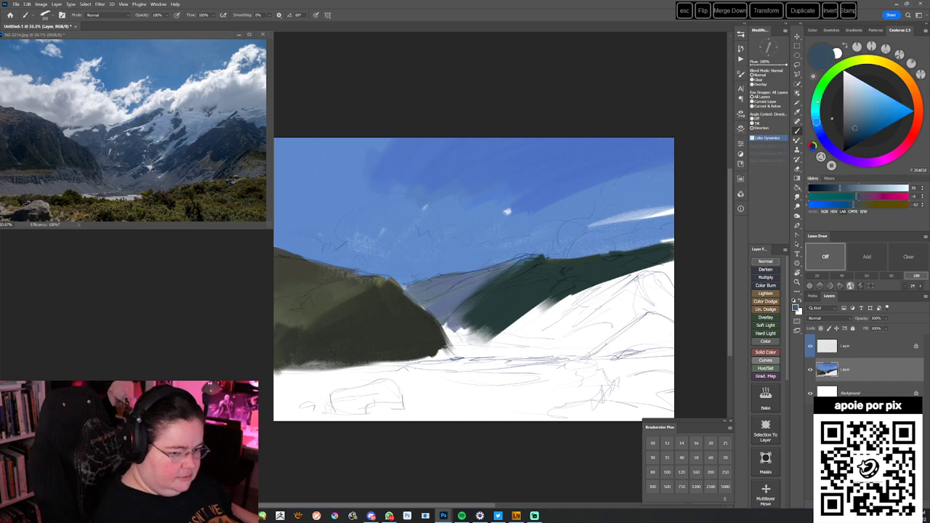
{"action": "left_click_drag", "start_coordinate": [515, 262], "coordinate": [454, 314]}
{"action": "mouse_move", "coordinate": [505, 292]}
{"action": "left_mouse_down"}
{"action": "mouse_move", "coordinate": [451, 342]}
{"action": "mouse_move", "coordinate": [433, 300]}
{"action": "left_mouse_up"}
{"action": "left_click_drag", "start_coordinate": [513, 263], "coordinate": [414, 307]}
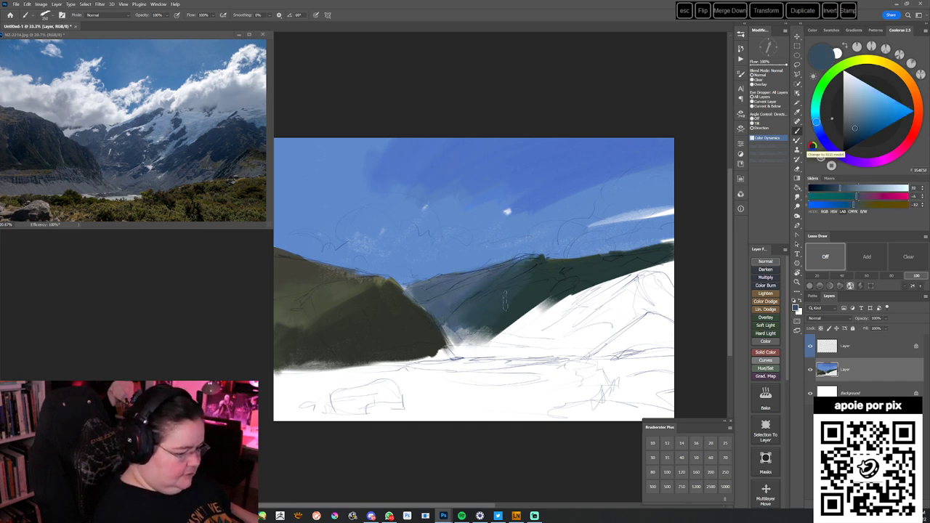
- Extend the dark teal-green mountainside down over the white area to its right, as far as the canvas edge
{"action": "left_click", "coordinate": [528, 298], "text": "alt"}
{"action": "mouse_move", "coordinate": [476, 341]}
{"action": "left_mouse_down"}
{"action": "mouse_move", "coordinate": [550, 304]}
{"action": "mouse_move", "coordinate": [615, 289]}
{"action": "left_mouse_up"}
{"action": "left_click_drag", "start_coordinate": [526, 328], "coordinate": [673, 267]}
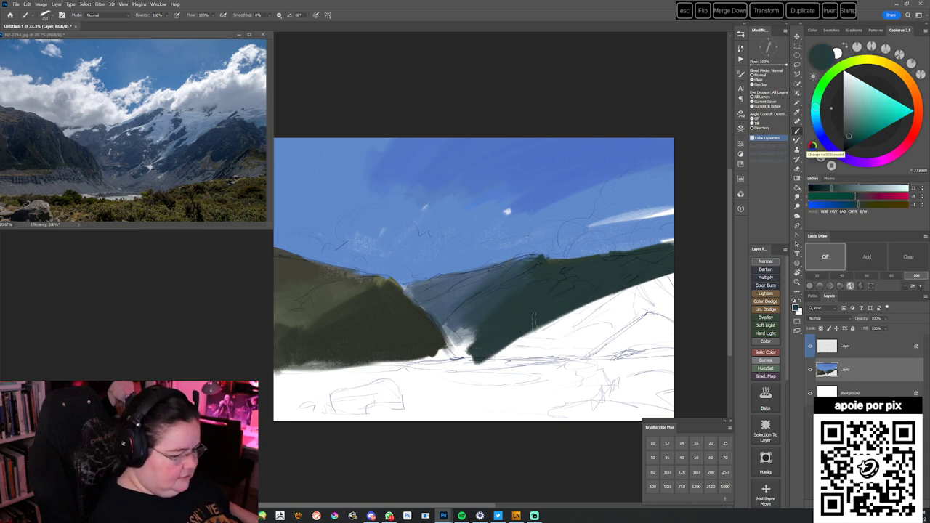
{"action": "left_click_drag", "start_coordinate": [559, 305], "coordinate": [661, 284]}
{"action": "left_click_drag", "start_coordinate": [516, 349], "coordinate": [680, 267]}
- Cover the remaining white gaps in the right part of the sky with blues sampled from the painted sky
{"action": "left_click", "coordinate": [509, 211], "text": "alt"}
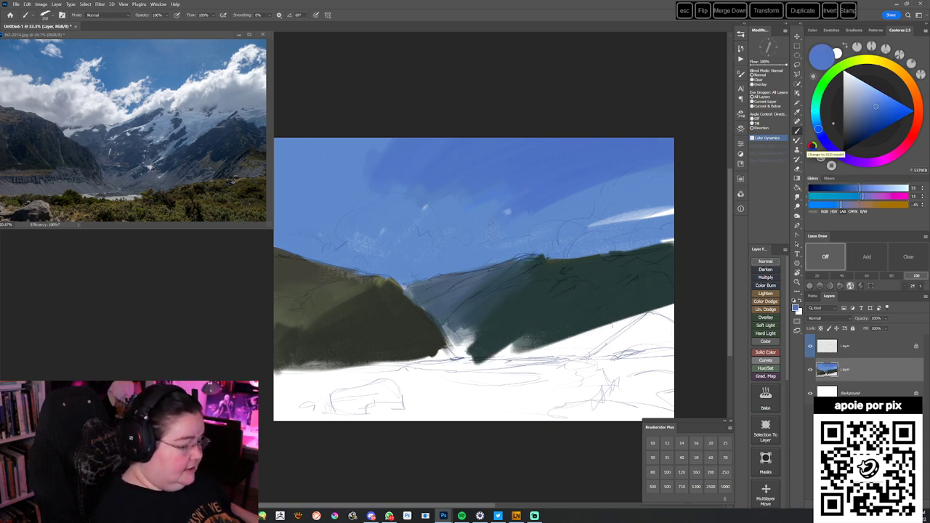
{"action": "left_click", "coordinate": [598, 173], "text": "alt"}
{"action": "left_click_drag", "start_coordinate": [583, 204], "coordinate": [690, 170]}
{"action": "mouse_move", "coordinate": [552, 205]}
{"action": "left_mouse_down"}
{"action": "mouse_move", "coordinate": [681, 164]}
{"action": "mouse_move", "coordinate": [689, 183]}
{"action": "left_mouse_up"}
{"action": "left_click_drag", "start_coordinate": [597, 208], "coordinate": [676, 189]}
{"action": "left_click", "coordinate": [630, 206], "text": "alt"}
{"action": "left_click_drag", "start_coordinate": [593, 223], "coordinate": [687, 206]}
{"action": "left_click_drag", "start_coordinate": [611, 249], "coordinate": [704, 230]}
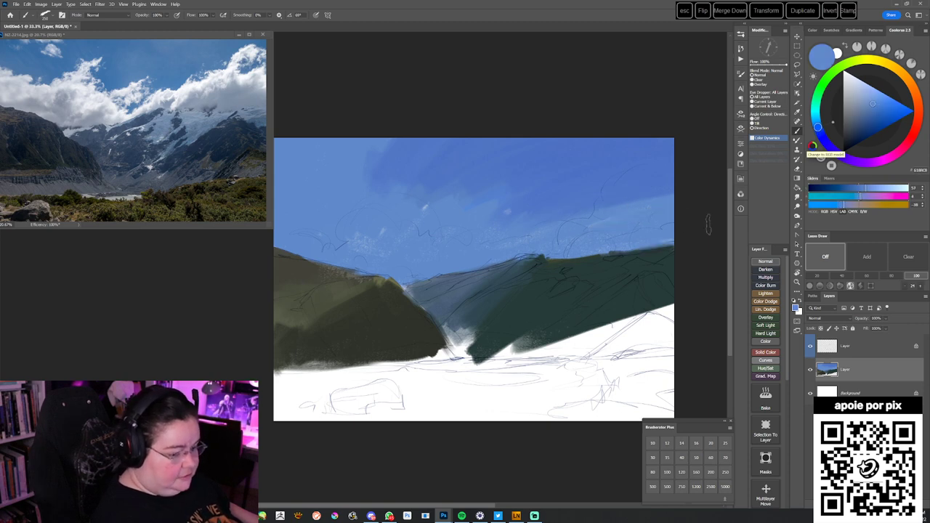
{"action": "left_click", "coordinate": [641, 188], "text": "alt"}
{"action": "left_click_drag", "start_coordinate": [599, 219], "coordinate": [703, 197]}
{"action": "left_click_drag", "start_coordinate": [414, 217], "coordinate": [427, 207]}
{"action": "left_click_drag", "start_coordinate": [550, 312], "coordinate": [570, 295]}
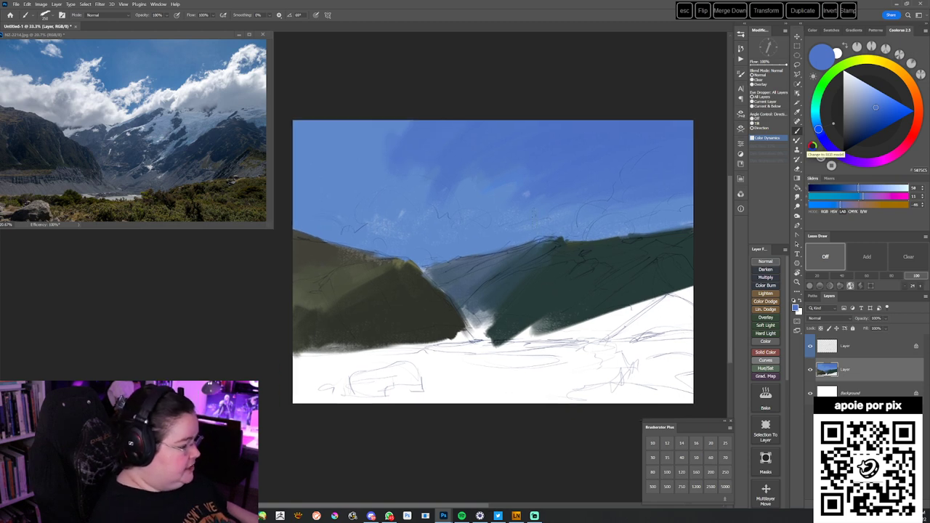
- Brush a muted grey teal-blue into the lower part of the distant slope between the two mountains
{"action": "left_click_drag", "start_coordinate": [862, 117], "coordinate": [860, 114]}
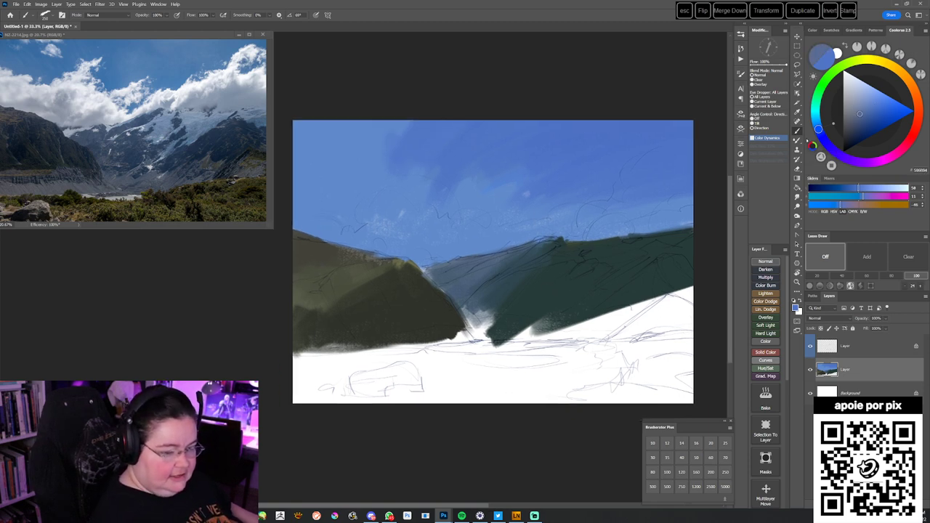
{"action": "left_click", "coordinate": [815, 118]}
{"action": "left_click_drag", "start_coordinate": [463, 313], "coordinate": [497, 285]}
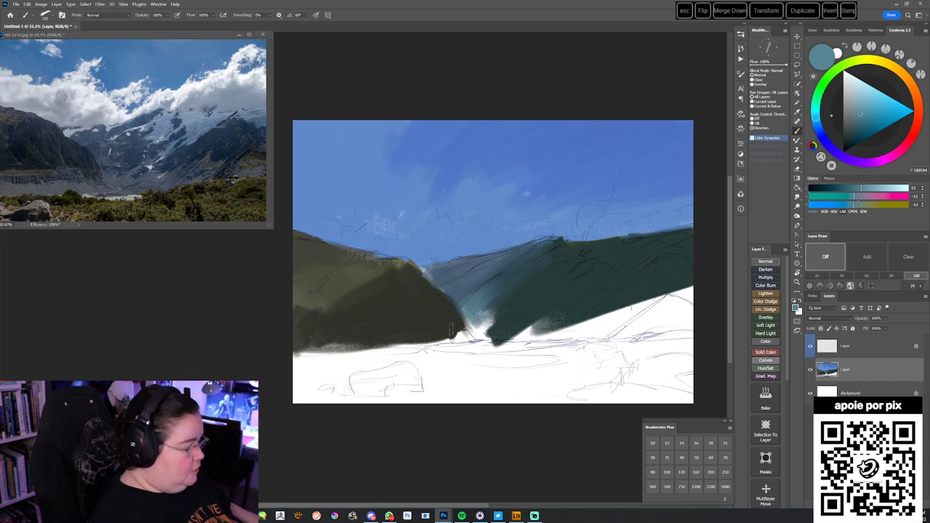
{"action": "left_click_drag", "start_coordinate": [481, 343], "coordinate": [477, 349]}
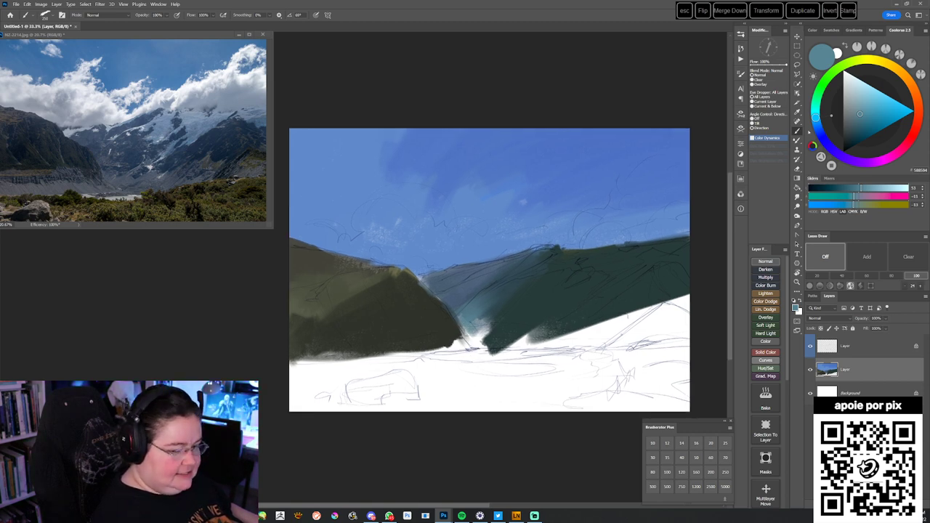
- Tint the base of the valley between the mountains with a desaturated purple-grey
{"action": "left_click", "coordinate": [833, 151]}
{"action": "left_click_drag", "start_coordinate": [849, 118], "coordinate": [848, 115]}
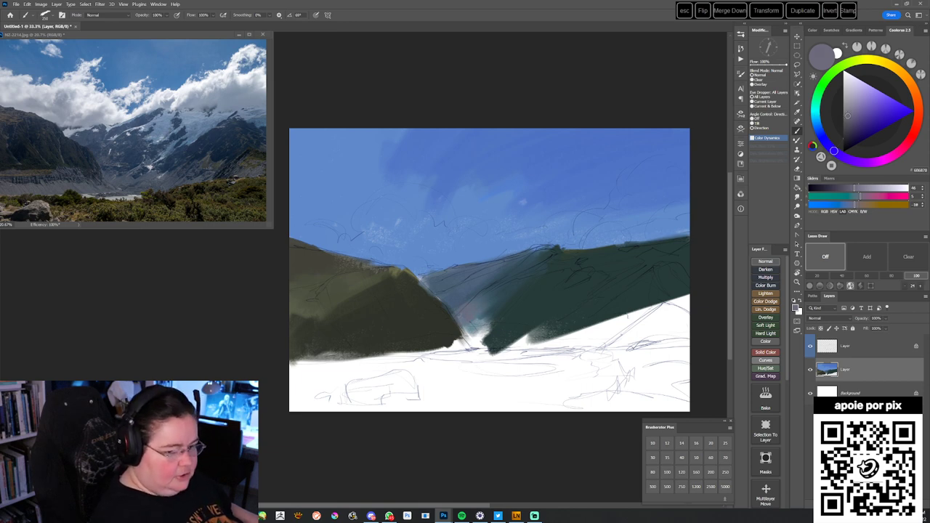
{"action": "left_click", "coordinate": [859, 162]}
{"action": "left_click_drag", "start_coordinate": [491, 303], "coordinate": [479, 339]}
{"action": "left_click_drag", "start_coordinate": [861, 146], "coordinate": [843, 137]}
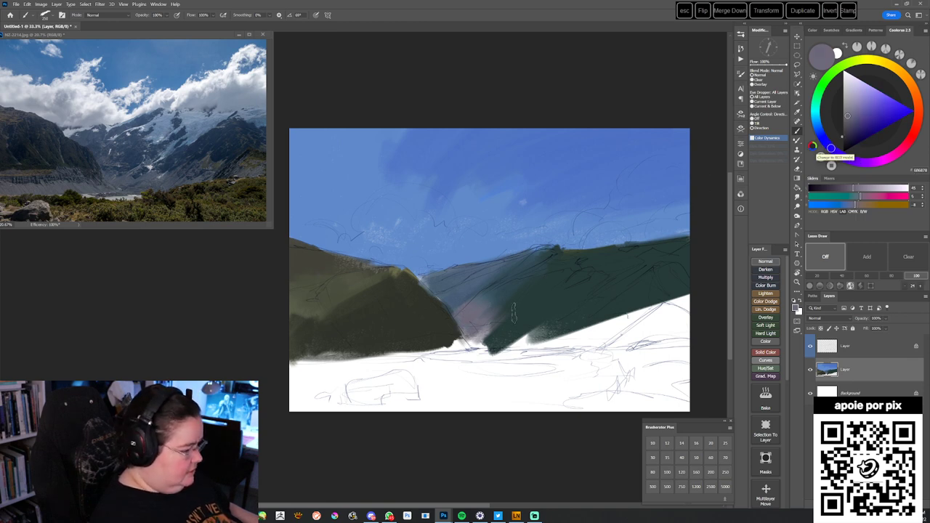
{"action": "left_click_drag", "start_coordinate": [843, 137], "coordinate": [834, 126]}
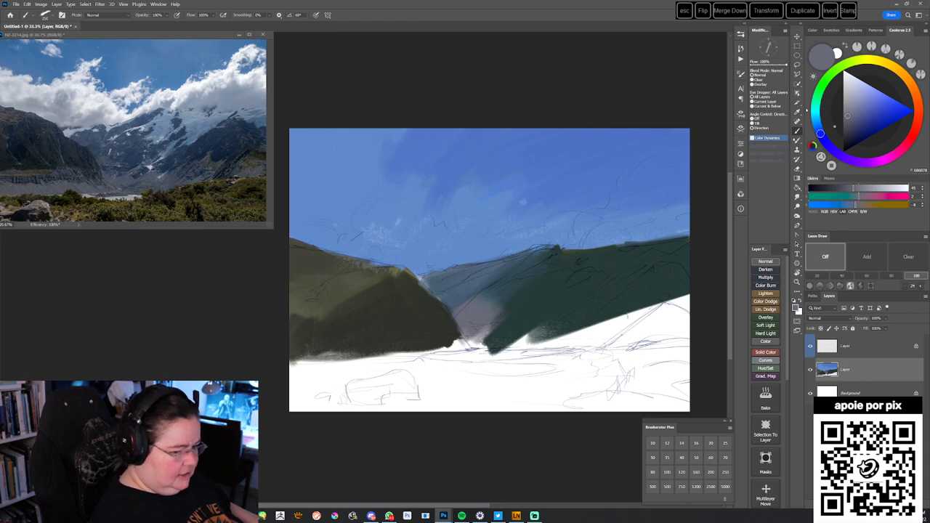
- Spread grey-purple along the foot of the central mountain and blend sampled dark teal into the slope above it
{"action": "left_click_drag", "start_coordinate": [848, 117], "coordinate": [848, 122]}
{"action": "mouse_move", "coordinate": [481, 308]}
{"action": "left_mouse_down"}
{"action": "mouse_move", "coordinate": [466, 343]}
{"action": "mouse_move", "coordinate": [472, 354]}
{"action": "left_mouse_up"}
{"action": "mouse_move", "coordinate": [518, 321]}
{"action": "left_mouse_down"}
{"action": "mouse_move", "coordinate": [480, 356]}
{"action": "mouse_move", "coordinate": [520, 353]}
{"action": "mouse_move", "coordinate": [586, 319]}
{"action": "mouse_move", "coordinate": [494, 294]}
{"action": "mouse_move", "coordinate": [468, 309]}
{"action": "left_mouse_up"}
{"action": "left_click", "coordinate": [520, 297], "text": "alt"}
{"action": "left_click", "coordinate": [511, 291], "text": "alt"}
{"action": "left_click_drag", "start_coordinate": [499, 270], "coordinate": [454, 285]}
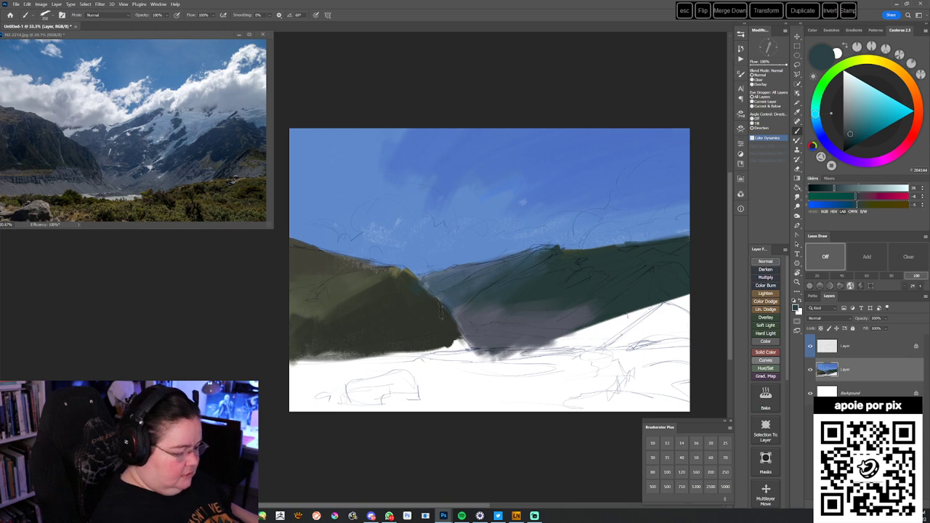
- Extend the right mountain's foot down to the ground line in dark teal-green and try out a dark olive colour
{"action": "left_click", "coordinate": [419, 308], "text": "alt"}
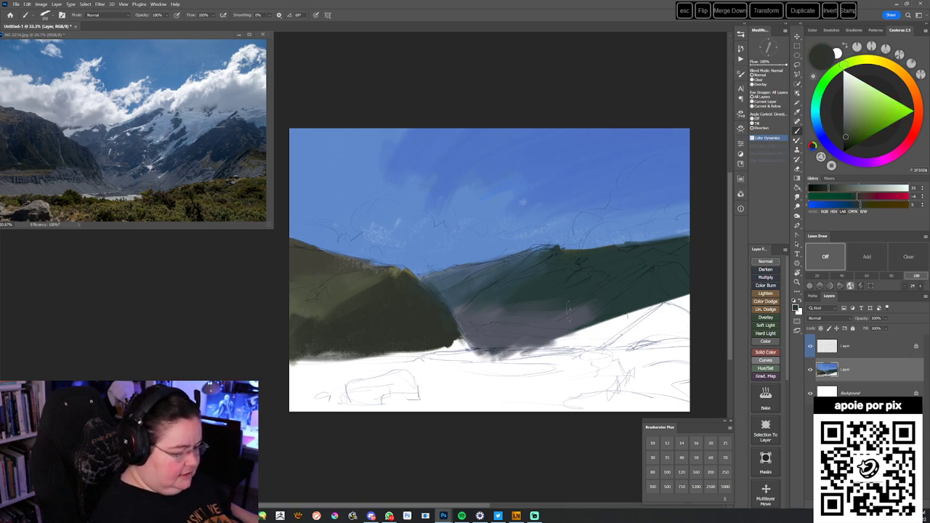
{"action": "left_click", "coordinate": [559, 312], "text": "alt"}
{"action": "mouse_move", "coordinate": [459, 352]}
{"action": "left_mouse_down"}
{"action": "mouse_move", "coordinate": [469, 342]}
{"action": "mouse_move", "coordinate": [592, 331]}
{"action": "mouse_move", "coordinate": [696, 307]}
{"action": "mouse_move", "coordinate": [692, 322]}
{"action": "mouse_move", "coordinate": [701, 324]}
{"action": "mouse_move", "coordinate": [664, 317]}
{"action": "left_mouse_up"}
{"action": "left_click", "coordinate": [649, 294], "text": "alt"}
{"action": "left_click", "coordinate": [859, 61]}
{"action": "left_click", "coordinate": [858, 119]}
{"action": "left_click", "coordinate": [851, 137]}
{"action": "key", "text": "ctrl+z"}
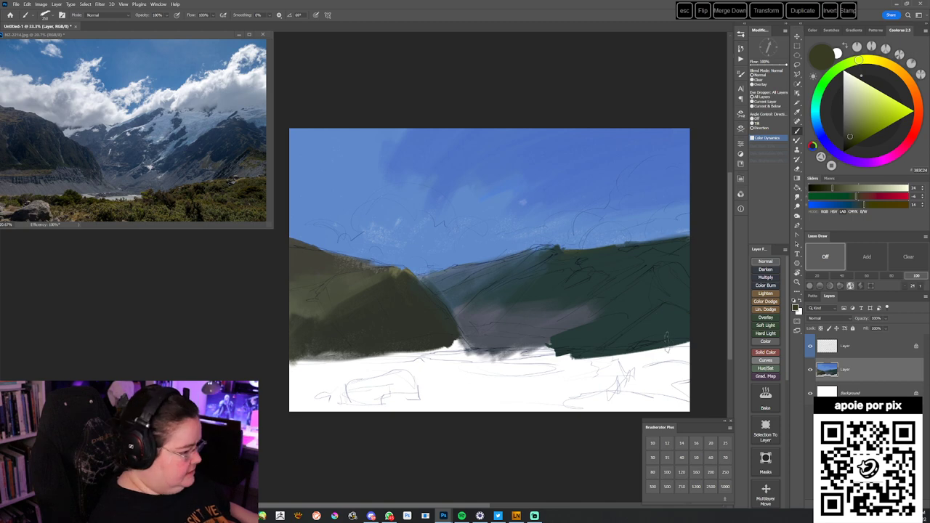
- Paint blue-grey strokes along the right mountain's foot and shape their upper edge with sampled dark teal
{"action": "left_click", "coordinate": [819, 131]}
{"action": "left_click", "coordinate": [847, 130]}
{"action": "left_click_drag", "start_coordinate": [676, 328], "coordinate": [642, 331]}
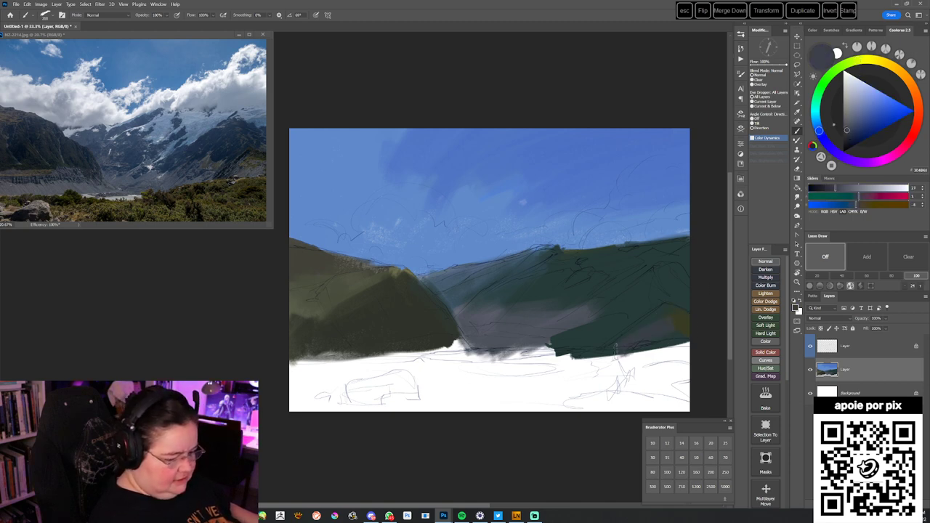
{"action": "left_click_drag", "start_coordinate": [847, 130], "coordinate": [847, 122]}
{"action": "mouse_move", "coordinate": [669, 334]}
{"action": "left_mouse_down"}
{"action": "mouse_move", "coordinate": [654, 348]}
{"action": "mouse_move", "coordinate": [604, 357]}
{"action": "mouse_move", "coordinate": [618, 341]}
{"action": "left_mouse_up"}
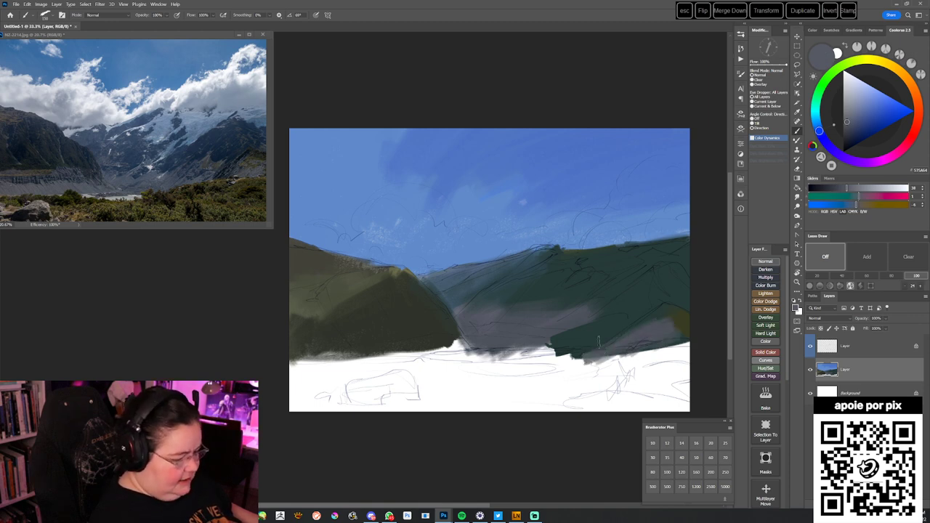
{"action": "left_click", "coordinate": [608, 328], "text": "alt"}
{"action": "left_click_drag", "start_coordinate": [559, 344], "coordinate": [590, 318]}
{"action": "left_click", "coordinate": [865, 60]}
{"action": "left_click", "coordinate": [845, 145]}
{"action": "mouse_move", "coordinate": [606, 302]}
{"action": "left_mouse_down"}
{"action": "mouse_move", "coordinate": [640, 271]}
{"action": "mouse_move", "coordinate": [587, 317]}
{"action": "left_mouse_up"}
{"action": "key", "text": "ctrl+z"}
{"action": "key", "text": "ctrl+z"}
- Block in a near-black diagonal ridge on the lower right mountain, shifting the colour from dark green to blue-black
{"action": "left_click", "coordinate": [852, 61]}
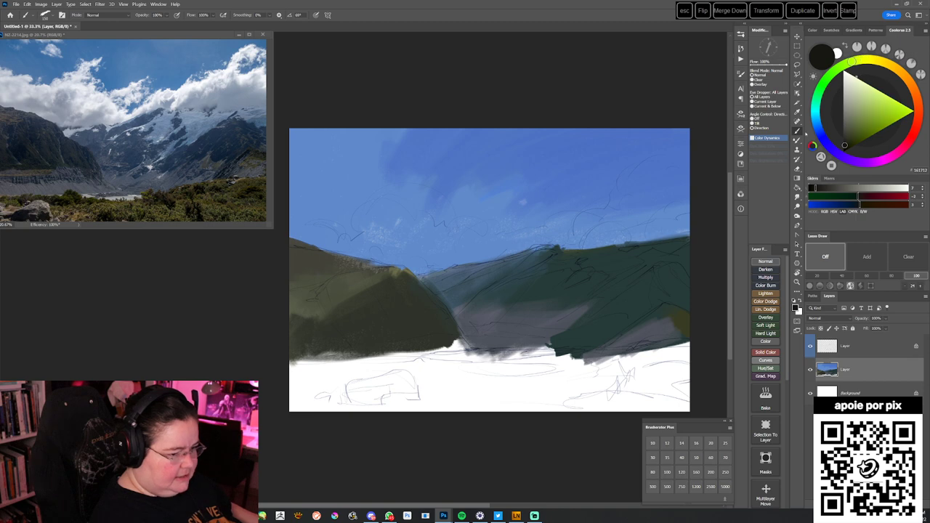
{"action": "mouse_move", "coordinate": [622, 283]}
{"action": "left_mouse_down"}
{"action": "mouse_move", "coordinate": [591, 320]}
{"action": "mouse_move", "coordinate": [629, 287]}
{"action": "mouse_move", "coordinate": [586, 326]}
{"action": "mouse_move", "coordinate": [647, 277]}
{"action": "left_mouse_up"}
{"action": "left_click", "coordinate": [820, 90]}
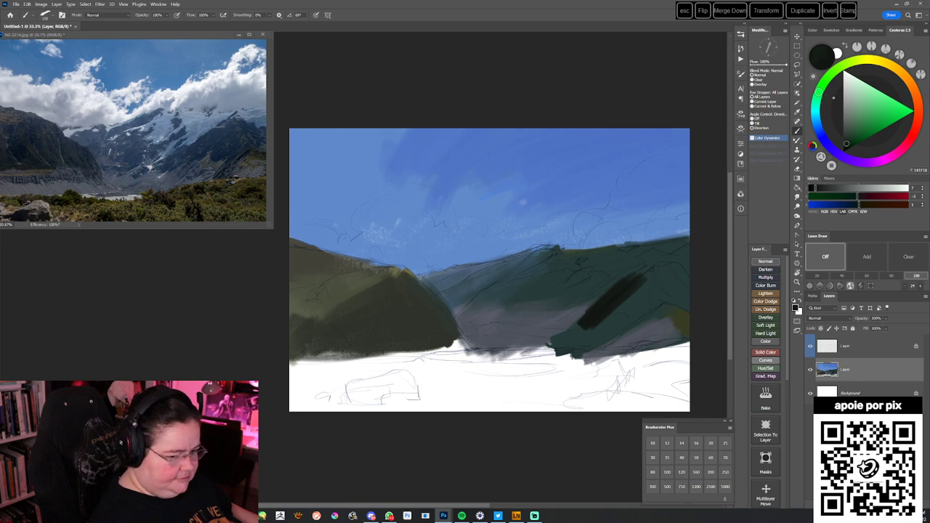
{"action": "left_click_drag", "start_coordinate": [602, 320], "coordinate": [601, 329]}
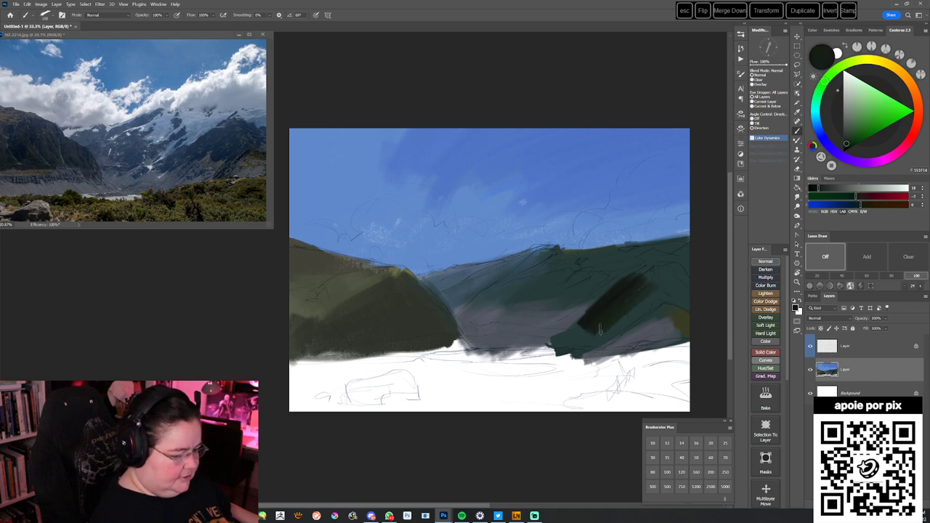
{"action": "left_click_drag", "start_coordinate": [657, 285], "coordinate": [596, 342]}
{"action": "left_click_drag", "start_coordinate": [816, 113], "coordinate": [818, 126]}
{"action": "mouse_move", "coordinate": [641, 275]}
{"action": "left_mouse_down"}
{"action": "mouse_move", "coordinate": [578, 336]}
{"action": "mouse_move", "coordinate": [646, 300]}
{"action": "mouse_move", "coordinate": [574, 349]}
{"action": "mouse_move", "coordinate": [615, 332]}
{"action": "mouse_move", "coordinate": [595, 313]}
{"action": "mouse_move", "coordinate": [640, 261]}
{"action": "mouse_move", "coordinate": [585, 298]}
{"action": "mouse_move", "coordinate": [649, 258]}
{"action": "mouse_move", "coordinate": [652, 291]}
{"action": "mouse_move", "coordinate": [669, 293]}
{"action": "left_mouse_up"}
{"action": "mouse_move", "coordinate": [635, 320]}
{"action": "left_mouse_down"}
{"action": "mouse_move", "coordinate": [585, 356]}
{"action": "mouse_move", "coordinate": [633, 311]}
{"action": "mouse_move", "coordinate": [569, 308]}
{"action": "left_mouse_up"}
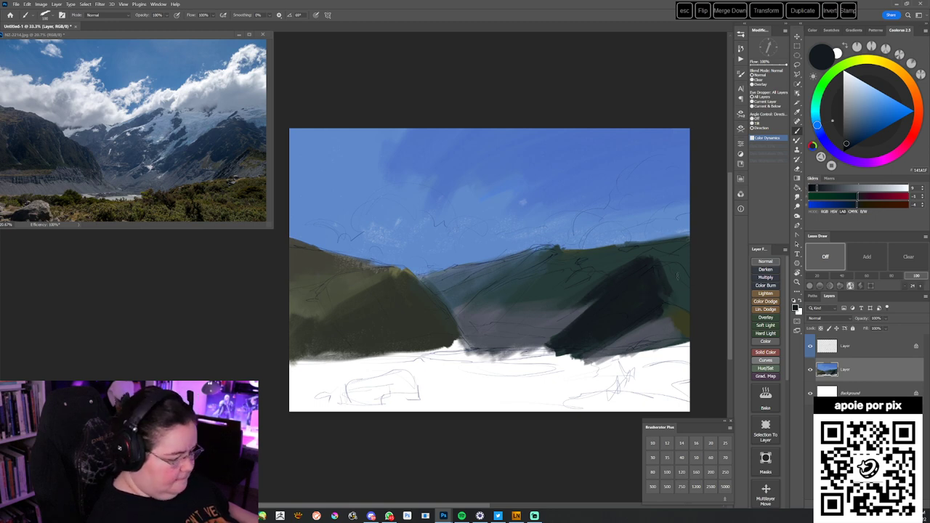
- Add blue-black and dark teal strokes on the slope to the right of the dark ridge and soften the ridge's upper edge
{"action": "left_click_drag", "start_coordinate": [658, 264], "coordinate": [663, 269]}
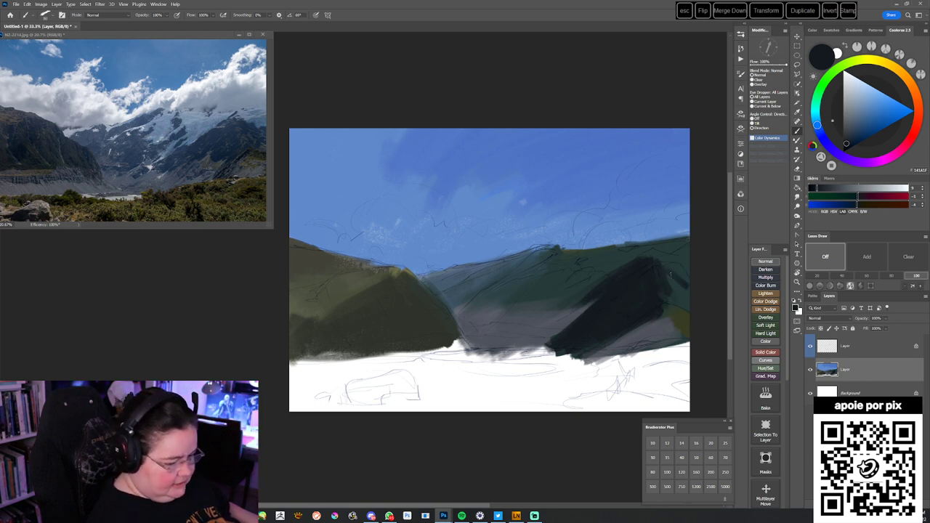
{"action": "left_click", "coordinate": [681, 259], "text": "alt"}
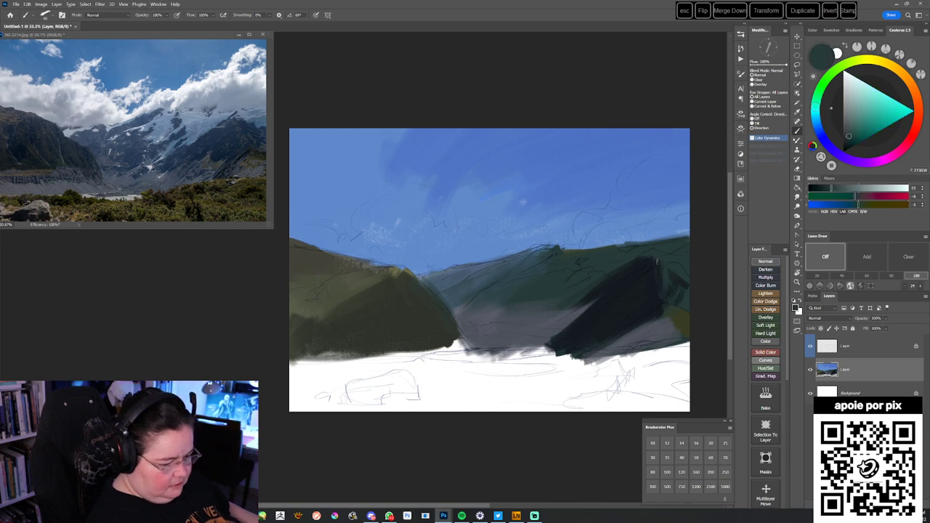
{"action": "left_click", "coordinate": [680, 282], "text": "alt"}
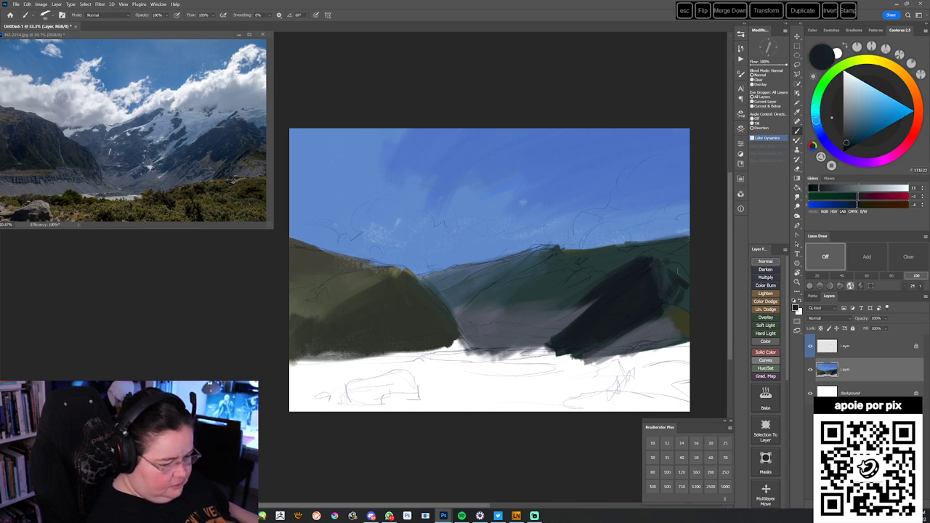
{"action": "left_click", "coordinate": [641, 265], "text": "alt"}
{"action": "left_click_drag", "start_coordinate": [625, 265], "coordinate": [572, 291]}
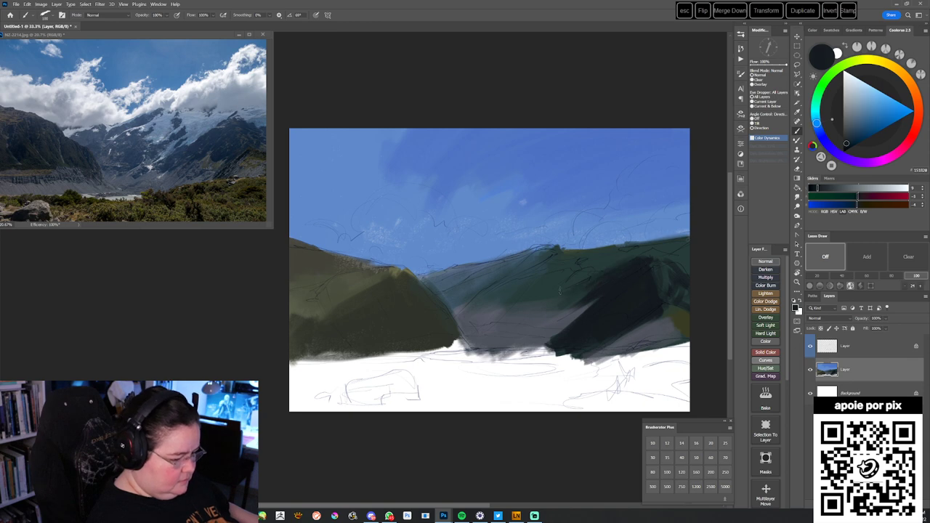
- Glaze sampled teal-blue and a deep navy over the central mountain next to the dark ridge
{"action": "left_click", "coordinate": [509, 293], "text": "alt"}
{"action": "left_click", "coordinate": [539, 286], "text": "alt"}
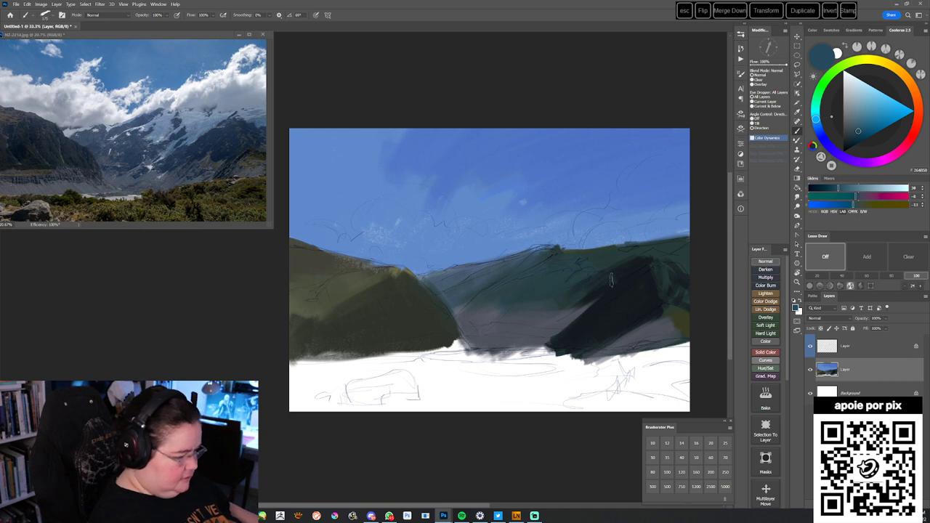
{"action": "left_click_drag", "start_coordinate": [815, 120], "coordinate": [803, 144]}
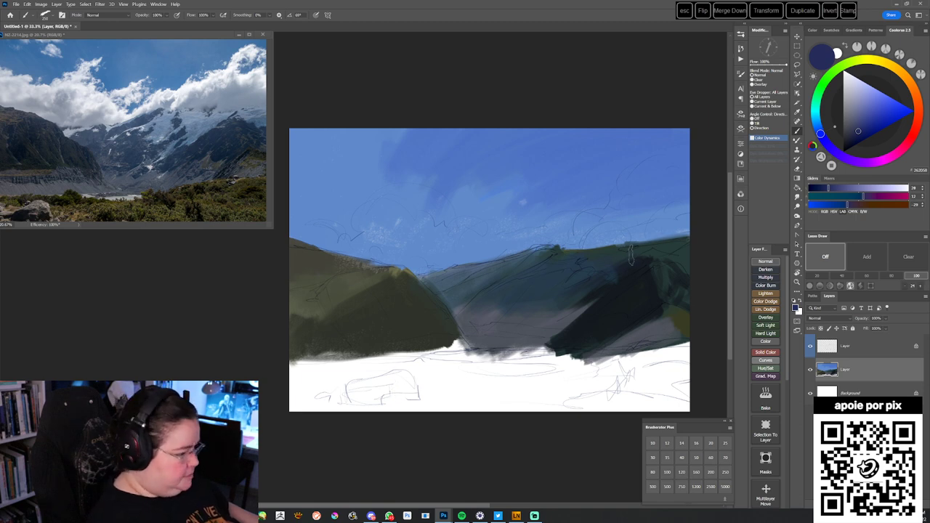
{"action": "left_click", "coordinate": [819, 131]}
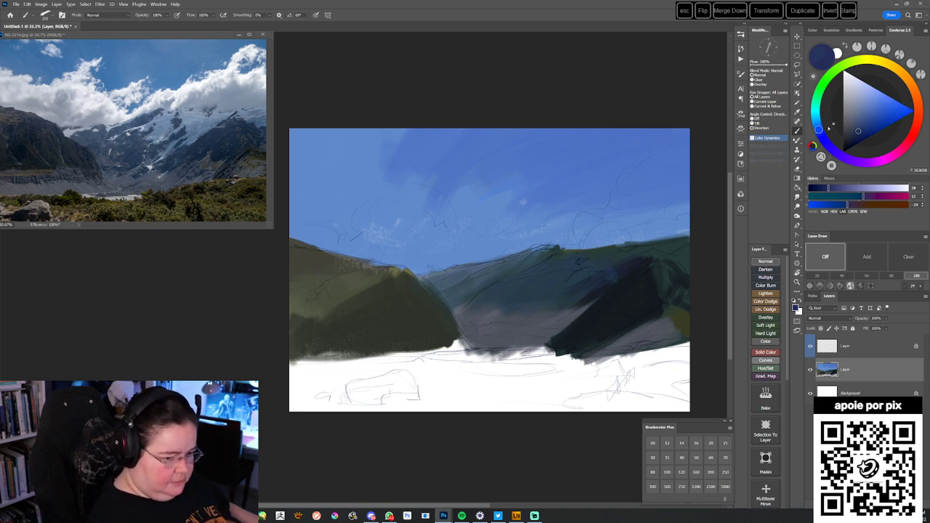
- Blend dark navy blue over the right mountain above the dark ridge to merge the two shapes
{"action": "left_click", "coordinate": [862, 126]}
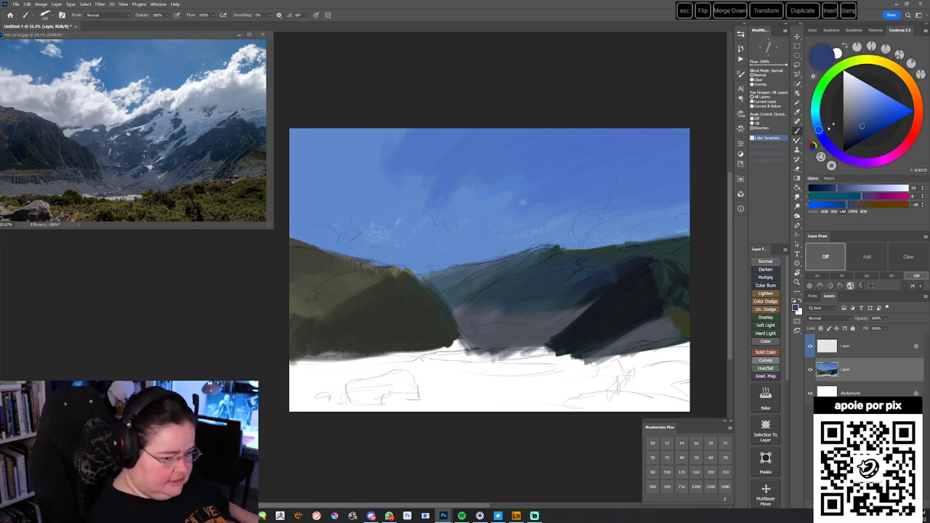
{"action": "left_click", "coordinate": [592, 312], "text": "alt"}
{"action": "left_click", "coordinate": [629, 268], "text": "alt"}
{"action": "mouse_move", "coordinate": [619, 267]}
{"action": "left_mouse_down"}
{"action": "mouse_move", "coordinate": [655, 256]}
{"action": "mouse_move", "coordinate": [673, 263]}
{"action": "mouse_move", "coordinate": [682, 250]}
{"action": "mouse_move", "coordinate": [617, 258]}
{"action": "left_mouse_up"}
{"action": "left_click_drag", "start_coordinate": [474, 456], "coordinate": [478, 438]}
- Even out the distant slope with sampled blue-grey and touch up its border with the left hill
{"action": "left_click", "coordinate": [481, 254], "text": "alt"}
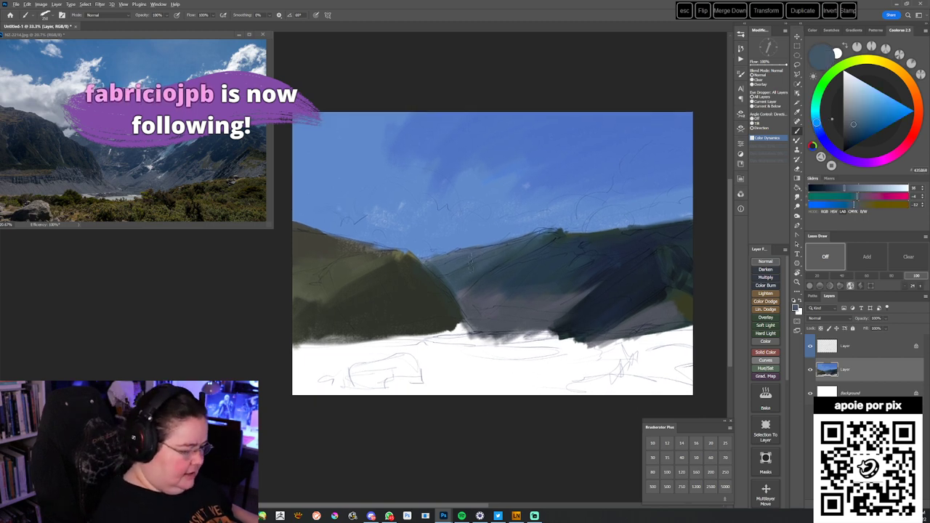
{"action": "left_click", "coordinate": [497, 292], "text": "alt"}
{"action": "left_click", "coordinate": [430, 299], "text": "alt"}
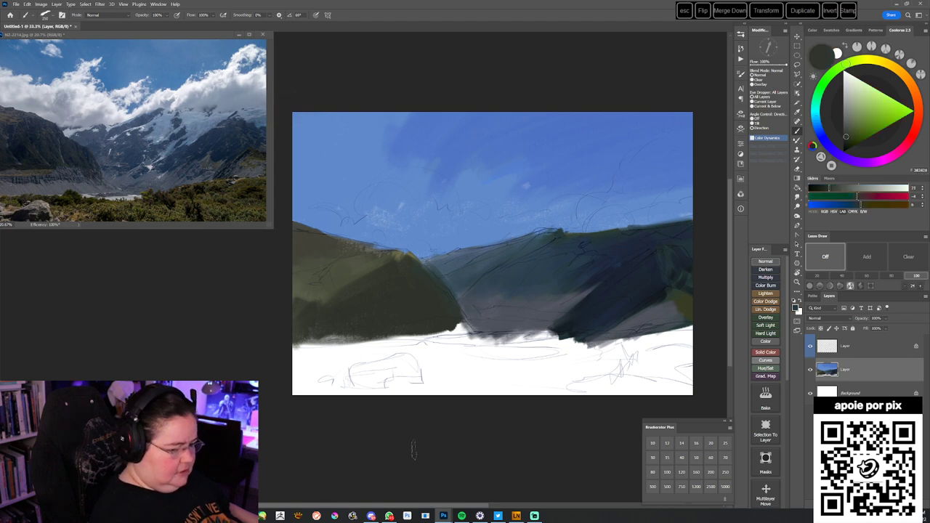
{"action": "left_click_drag", "start_coordinate": [533, 385], "coordinate": [528, 383]}
- Deepen the shadowed side of the right mountain with a dark, desaturated navy
{"action": "left_click", "coordinate": [567, 278], "text": "alt"}
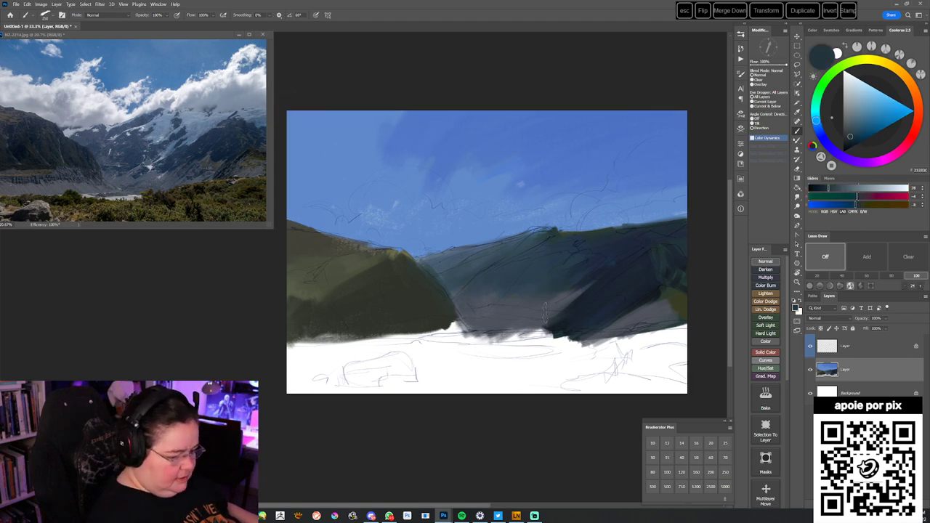
{"action": "left_click_drag", "start_coordinate": [404, 361], "coordinate": [406, 381]}
{"action": "key", "text": "ctrl+z"}
{"action": "left_click", "coordinate": [654, 243], "text": "alt"}
{"action": "left_click", "coordinate": [819, 131]}
{"action": "left_click", "coordinate": [848, 137]}
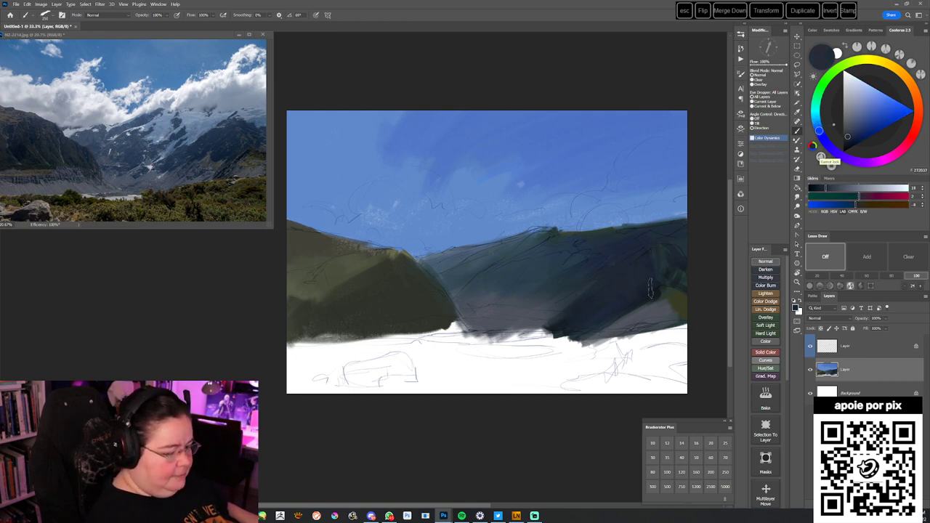
- Paint sampled blue-grey across the valley floor below the distant slope, carrying it towards the left hill's foot
{"action": "left_click_drag", "start_coordinate": [563, 346], "coordinate": [557, 335]}
{"action": "left_click", "coordinate": [853, 61]}
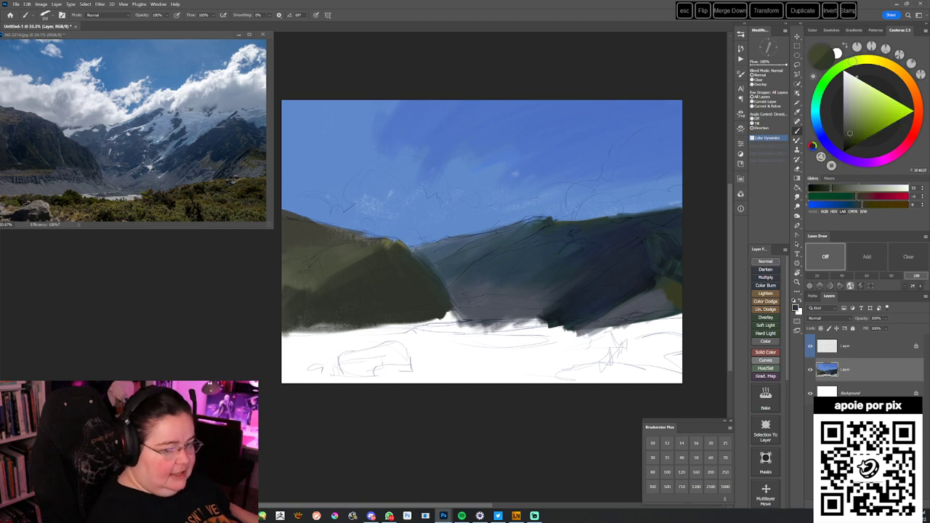
{"action": "left_click", "coordinate": [850, 133]}
{"action": "left_click", "coordinate": [490, 308], "text": "alt"}
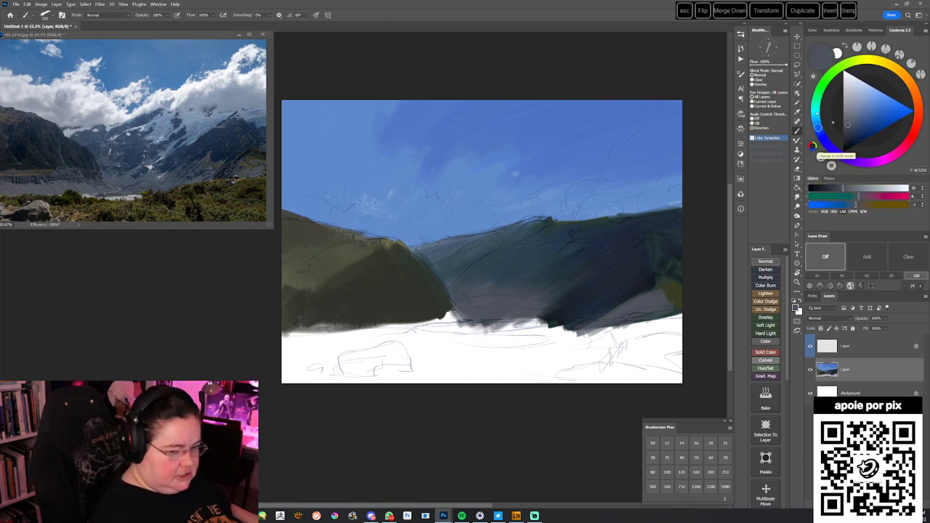
{"action": "key", "text": "bracketright"}
{"action": "key", "text": "bracketright"}
{"action": "left_click_drag", "start_coordinate": [400, 332], "coordinate": [560, 329]}
{"action": "mouse_move", "coordinate": [430, 332]}
{"action": "left_mouse_down"}
{"action": "mouse_move", "coordinate": [483, 331]}
{"action": "mouse_move", "coordinate": [388, 325]}
{"action": "left_mouse_up"}
- Blend the distant slope into the dark lower edge of the right mountain with sampled greys and dark navy
{"action": "left_click", "coordinate": [507, 299], "text": "alt"}
{"action": "left_click", "coordinate": [437, 313], "text": "alt"}
{"action": "left_click_drag", "start_coordinate": [615, 261], "coordinate": [608, 260]}
{"action": "left_click", "coordinate": [560, 282], "text": "alt"}
{"action": "left_click_drag", "start_coordinate": [569, 285], "coordinate": [540, 313]}
{"action": "left_click", "coordinate": [601, 273], "text": "alt"}
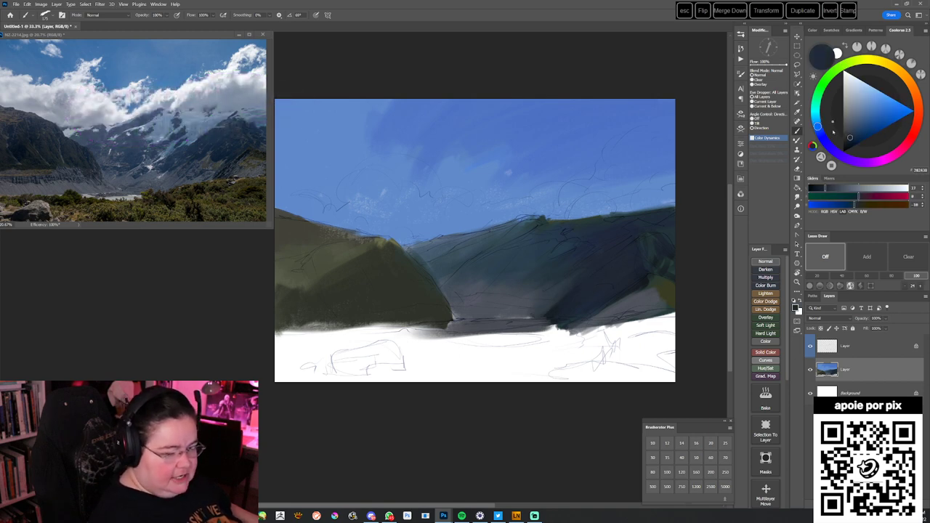
{"action": "left_click", "coordinate": [819, 131]}
{"action": "left_click_drag", "start_coordinate": [615, 261], "coordinate": [551, 316]}
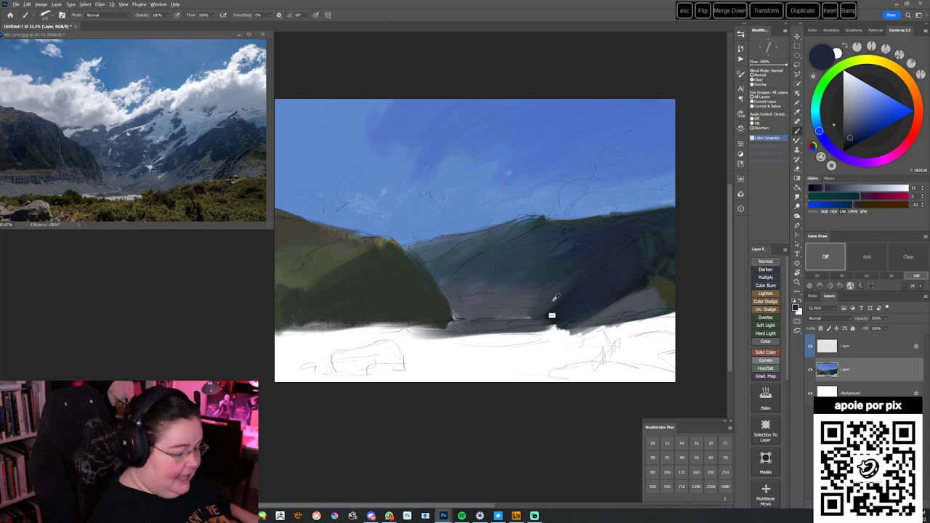
{"action": "left_click", "coordinate": [550, 311], "text": "alt"}
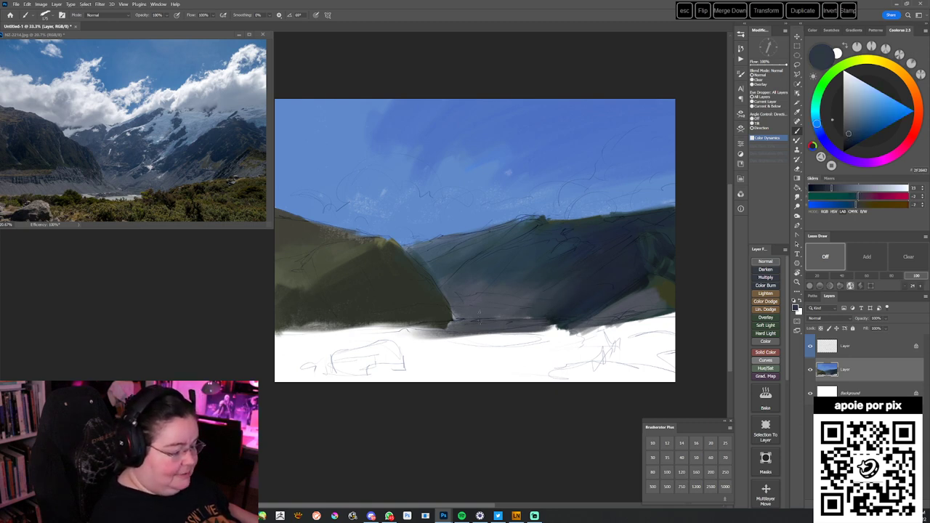
- Soften the shadow transition on the right mountain's lower slope with sampled dark blue-grey
{"action": "mouse_move", "coordinate": [641, 303]}
{"action": "left_mouse_down"}
{"action": "mouse_move", "coordinate": [638, 296]}
{"action": "mouse_move", "coordinate": [580, 313]}
{"action": "mouse_move", "coordinate": [593, 310]}
{"action": "left_mouse_up"}
{"action": "left_click", "coordinate": [634, 292], "text": "alt"}
{"action": "left_click", "coordinate": [552, 290], "text": "alt"}
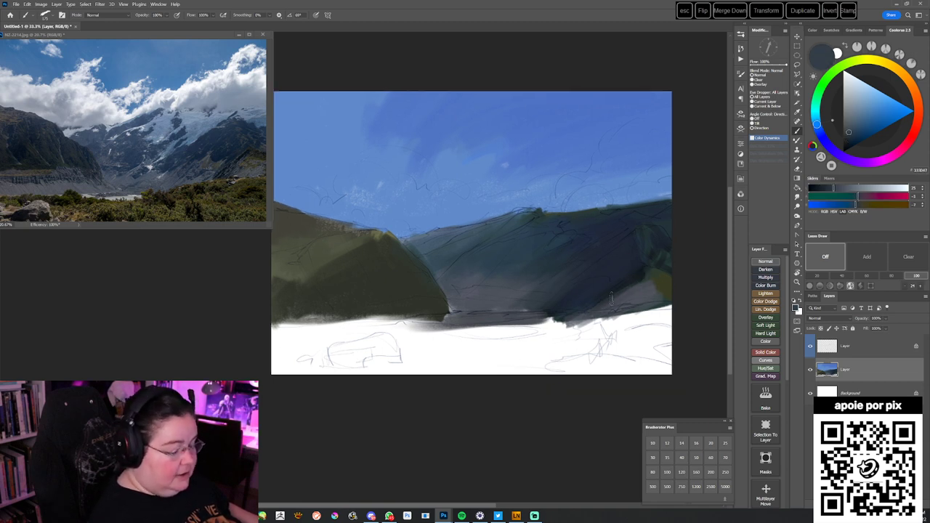
{"action": "left_click_drag", "start_coordinate": [644, 277], "coordinate": [602, 300]}
{"action": "mouse_move", "coordinate": [657, 308]}
{"action": "left_mouse_down"}
{"action": "mouse_move", "coordinate": [603, 320]}
{"action": "mouse_move", "coordinate": [613, 322]}
{"action": "left_mouse_up"}
- Smooth the light and dark patches on the left hill with sampled olive greens
{"action": "left_click_drag", "start_coordinate": [418, 332], "coordinate": [450, 343]}
{"action": "left_click", "coordinate": [338, 284], "text": "alt"}
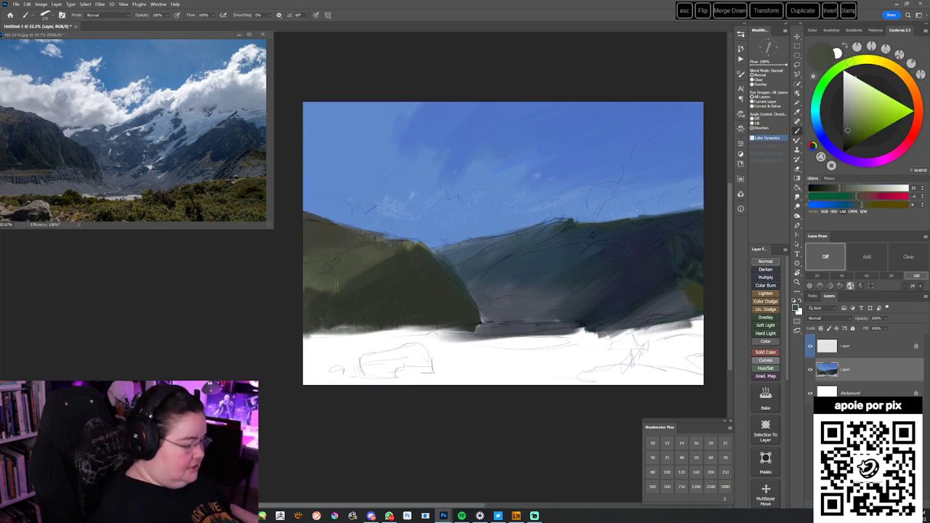
{"action": "left_click", "coordinate": [353, 276], "text": "alt"}
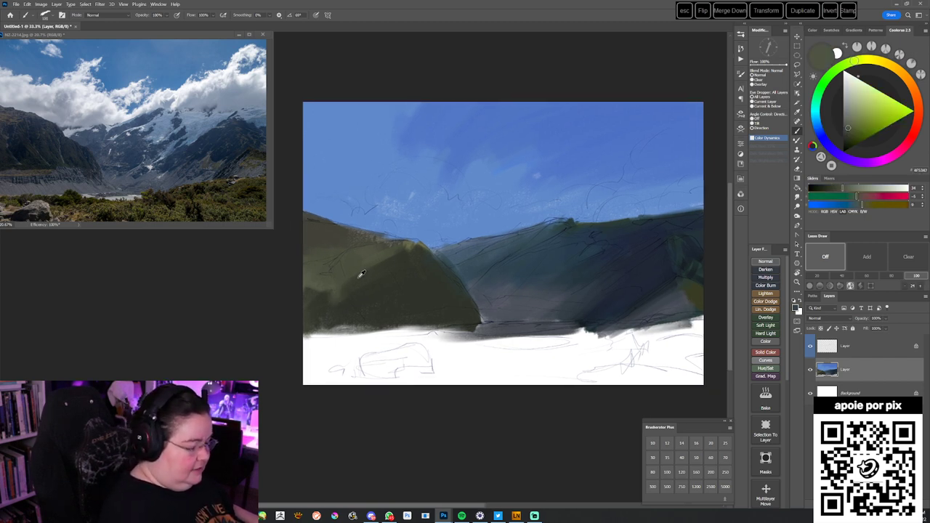
{"action": "left_click", "coordinate": [328, 282], "text": "alt"}
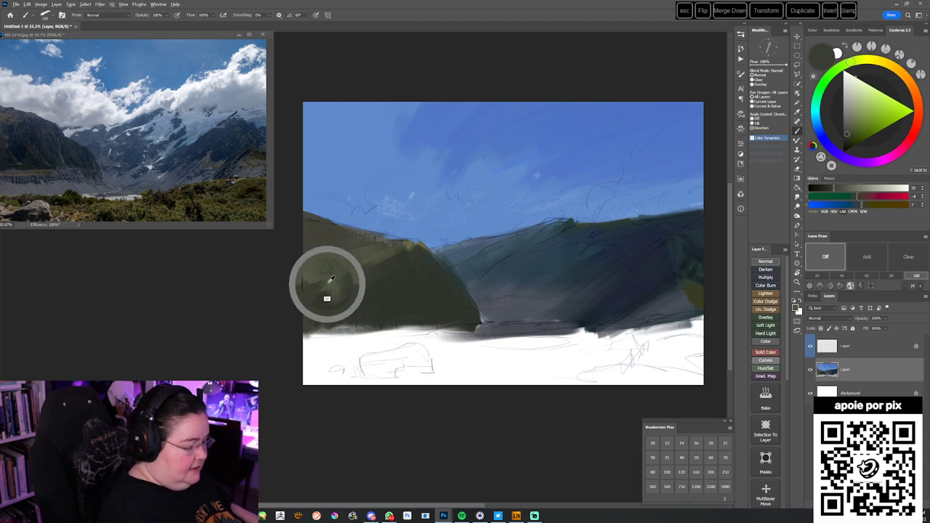
{"action": "left_click_drag", "start_coordinate": [473, 345], "coordinate": [469, 339]}
{"action": "left_click", "coordinate": [392, 290], "text": "alt"}
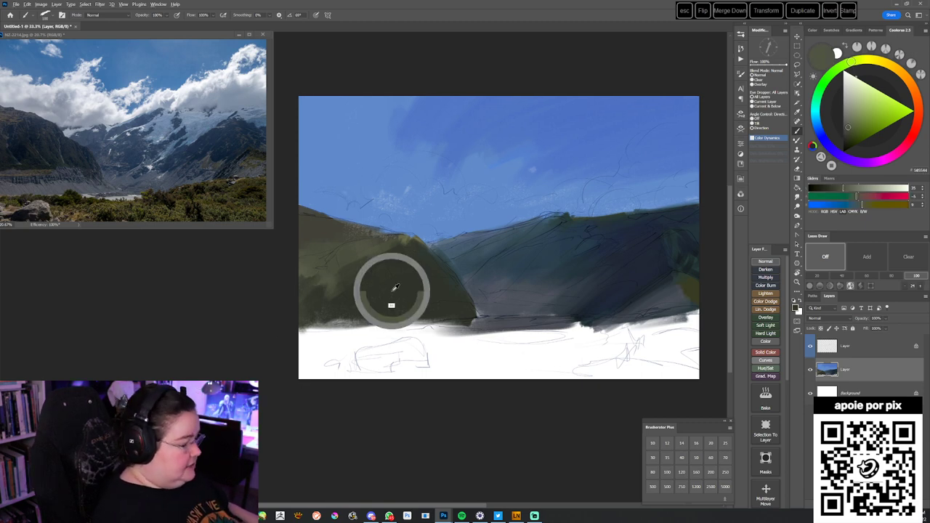
- Paint a very dark teal shadow over the middle of the left hill and blend its edges with sampled colours
{"action": "left_click", "coordinate": [827, 103]}
{"action": "left_click_drag", "start_coordinate": [832, 105], "coordinate": [827, 102]}
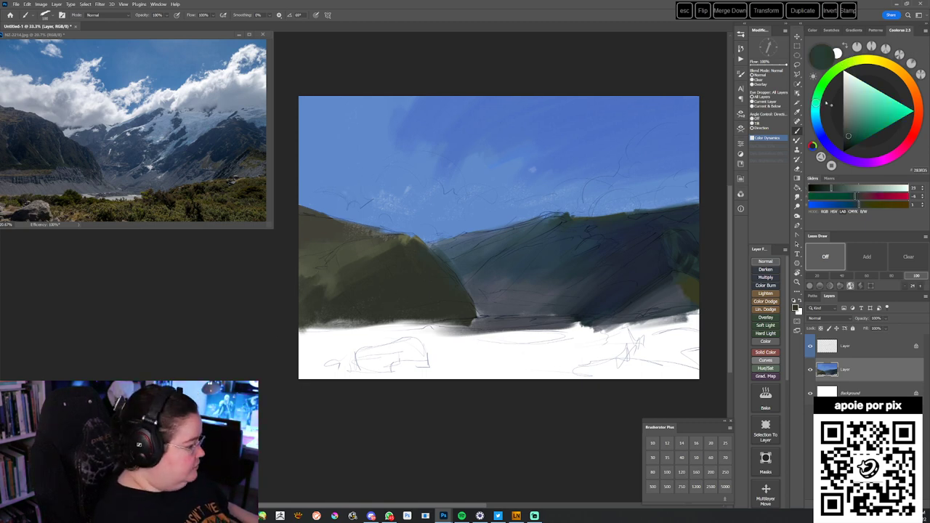
{"action": "left_click", "coordinate": [849, 144]}
{"action": "mouse_move", "coordinate": [359, 304]}
{"action": "left_mouse_down"}
{"action": "mouse_move", "coordinate": [350, 293]}
{"action": "mouse_move", "coordinate": [379, 328]}
{"action": "left_mouse_up"}
{"action": "left_click", "coordinate": [517, 269], "text": "alt"}
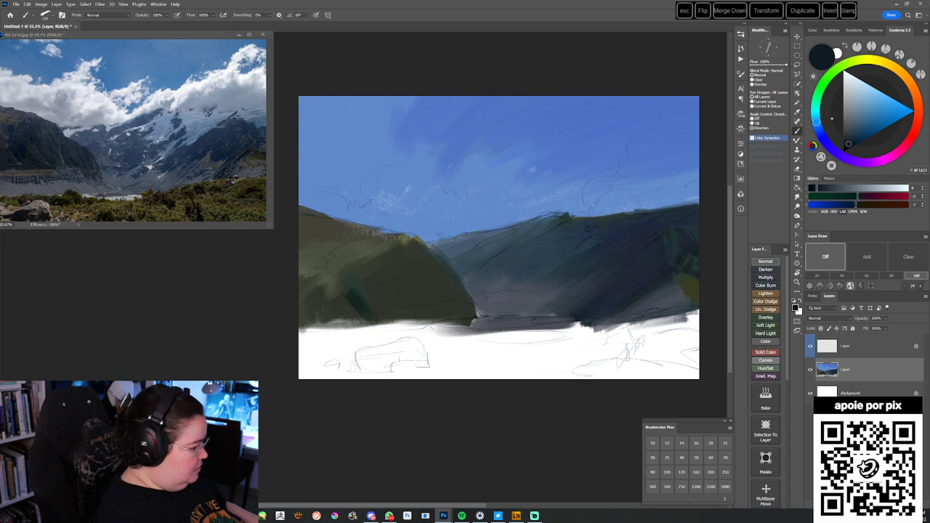
{"action": "mouse_move", "coordinate": [356, 305]}
{"action": "left_mouse_down"}
{"action": "mouse_move", "coordinate": [346, 271]}
{"action": "mouse_move", "coordinate": [387, 250]}
{"action": "left_mouse_up"}
{"action": "left_click", "coordinate": [370, 260], "text": "alt"}
{"action": "mouse_move", "coordinate": [364, 285]}
{"action": "left_mouse_down"}
{"action": "mouse_move", "coordinate": [390, 254]}
{"action": "mouse_move", "coordinate": [391, 273]}
{"action": "mouse_move", "coordinate": [398, 253]}
{"action": "left_mouse_up"}
{"action": "left_click", "coordinate": [366, 267], "text": "alt"}
{"action": "left_click", "coordinate": [361, 299], "text": "alt"}
{"action": "mouse_move", "coordinate": [360, 298]}
{"action": "left_mouse_down"}
{"action": "mouse_move", "coordinate": [390, 295]}
{"action": "mouse_move", "coordinate": [356, 311]}
{"action": "mouse_move", "coordinate": [394, 322]}
{"action": "mouse_move", "coordinate": [361, 317]}
{"action": "left_mouse_up"}
- Lay a muted purple-grey band along the valley floor and blend the left hill's base into it
{"action": "left_click", "coordinate": [582, 279], "text": "alt"}
{"action": "left_click", "coordinate": [516, 287], "text": "alt"}
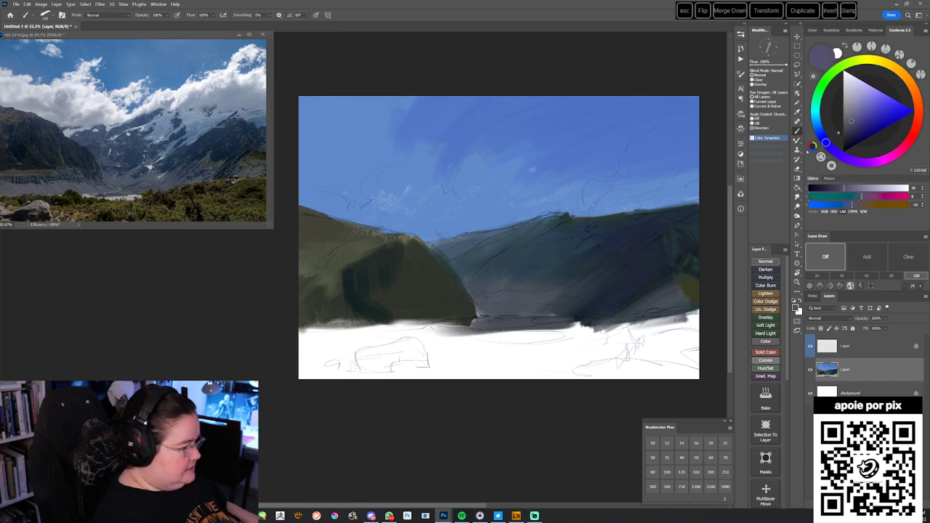
{"action": "mouse_move", "coordinate": [826, 142]}
{"action": "left_mouse_down"}
{"action": "mouse_move", "coordinate": [835, 151]}
{"action": "mouse_move", "coordinate": [849, 117]}
{"action": "left_mouse_up"}
{"action": "mouse_move", "coordinate": [299, 327]}
{"action": "left_mouse_down"}
{"action": "mouse_move", "coordinate": [305, 350]}
{"action": "mouse_move", "coordinate": [364, 331]}
{"action": "mouse_move", "coordinate": [342, 355]}
{"action": "mouse_move", "coordinate": [422, 319]}
{"action": "mouse_move", "coordinate": [494, 337]}
{"action": "left_mouse_up"}
{"action": "mouse_move", "coordinate": [441, 316]}
{"action": "left_mouse_down"}
{"action": "mouse_move", "coordinate": [407, 314]}
{"action": "mouse_move", "coordinate": [299, 338]}
{"action": "mouse_move", "coordinate": [297, 351]}
{"action": "mouse_move", "coordinate": [320, 359]}
{"action": "mouse_move", "coordinate": [478, 339]}
{"action": "mouse_move", "coordinate": [429, 309]}
{"action": "mouse_move", "coordinate": [325, 324]}
{"action": "mouse_move", "coordinate": [334, 326]}
{"action": "left_mouse_up"}
{"action": "left_click", "coordinate": [434, 308], "text": "alt"}
{"action": "left_click", "coordinate": [385, 296], "text": "alt"}
{"action": "left_click", "coordinate": [336, 309], "text": "alt"}
{"action": "left_click", "coordinate": [335, 310], "text": "alt"}
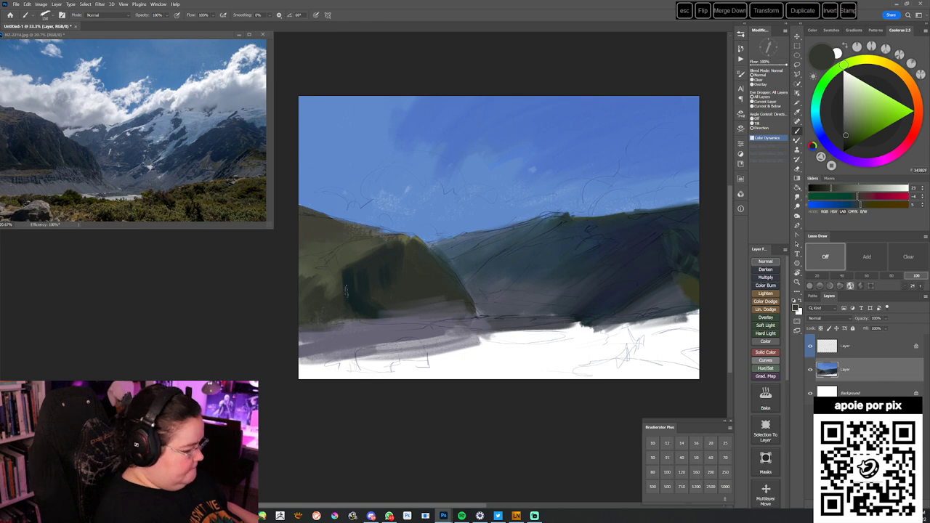
- Add a lighter olive-green strip of ground along the foot of the left hill
{"action": "left_click", "coordinate": [333, 269], "text": "alt"}
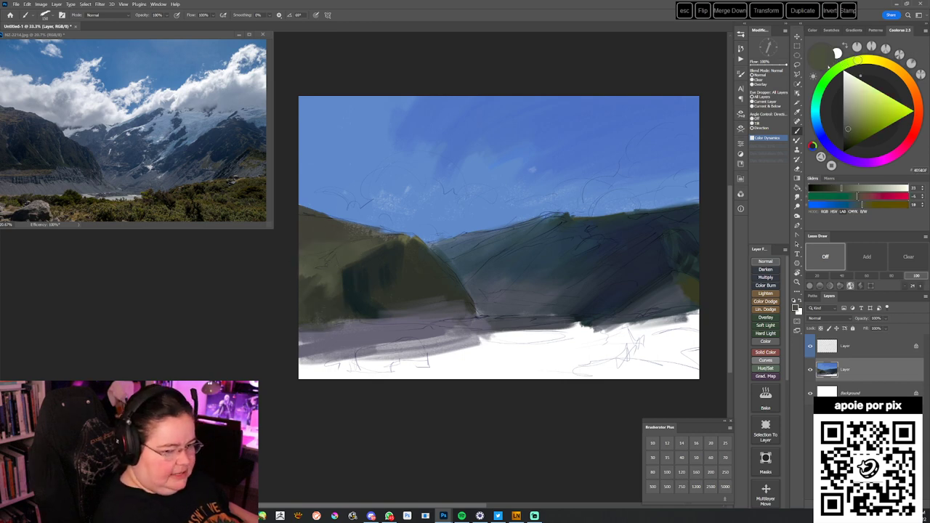
{"action": "left_click", "coordinate": [853, 123]}
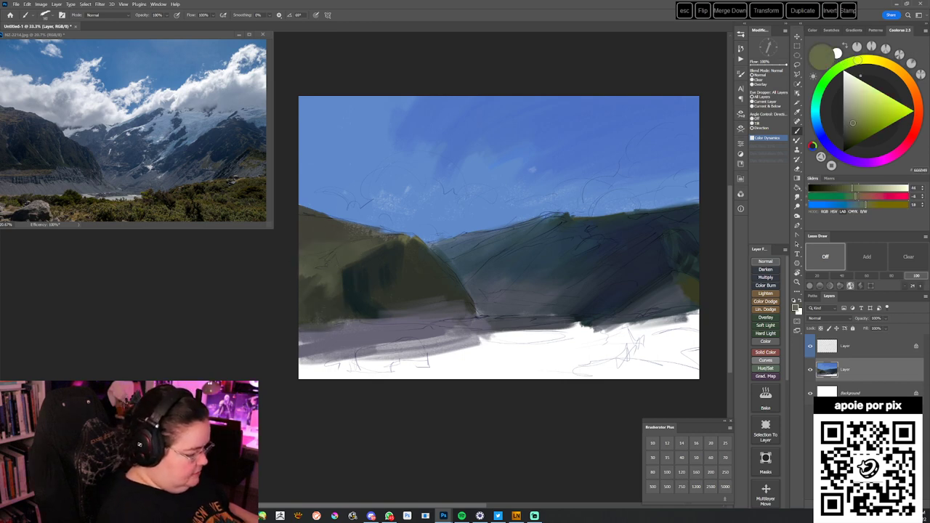
{"action": "left_click_drag", "start_coordinate": [346, 321], "coordinate": [380, 318]}
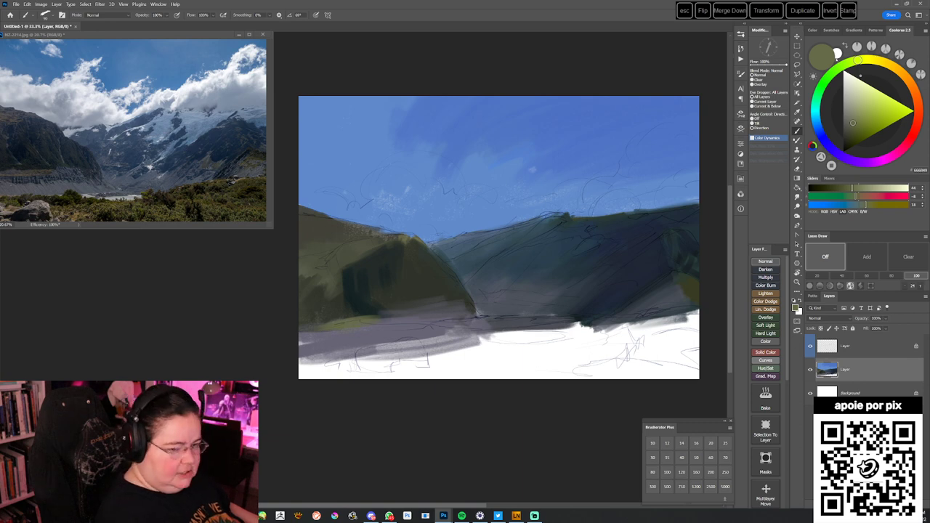
{"action": "left_click", "coordinate": [856, 123]}
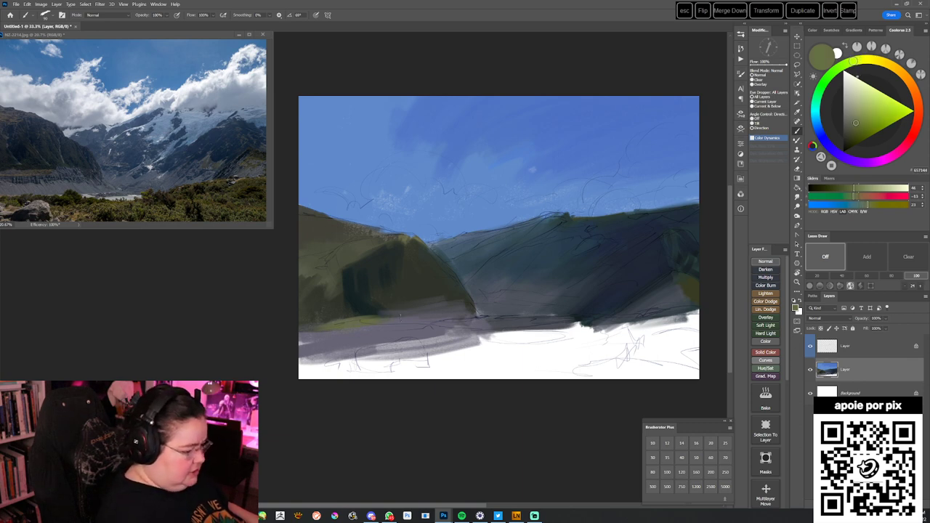
{"action": "left_click_drag", "start_coordinate": [856, 123], "coordinate": [853, 130]}
{"action": "mouse_move", "coordinate": [335, 324]}
{"action": "left_mouse_down"}
{"action": "mouse_move", "coordinate": [416, 323]}
{"action": "mouse_move", "coordinate": [384, 333]}
{"action": "left_mouse_up"}
- Refine the lower edge of the green strip with the purple-grey of the valley floor
{"action": "left_click", "coordinate": [373, 347], "text": "alt"}
{"action": "left_click_drag", "start_coordinate": [848, 118], "coordinate": [847, 128]}
{"action": "mouse_move", "coordinate": [339, 335]}
{"action": "left_mouse_down"}
{"action": "mouse_move", "coordinate": [384, 334]}
{"action": "mouse_move", "coordinate": [317, 338]}
{"action": "left_mouse_up"}
{"action": "mouse_move", "coordinate": [387, 337]}
{"action": "left_mouse_down"}
{"action": "mouse_move", "coordinate": [407, 335]}
{"action": "mouse_move", "coordinate": [446, 305]}
{"action": "mouse_move", "coordinate": [460, 308]}
{"action": "mouse_move", "coordinate": [411, 334]}
{"action": "mouse_move", "coordinate": [402, 327]}
{"action": "left_mouse_up"}
- Soften the left hill's dark shadow into the surrounding greens with sampled hill colours
{"action": "left_click", "coordinate": [439, 292], "text": "alt"}
{"action": "left_click", "coordinate": [451, 308], "text": "alt"}
{"action": "left_click", "coordinate": [320, 318], "text": "alt"}
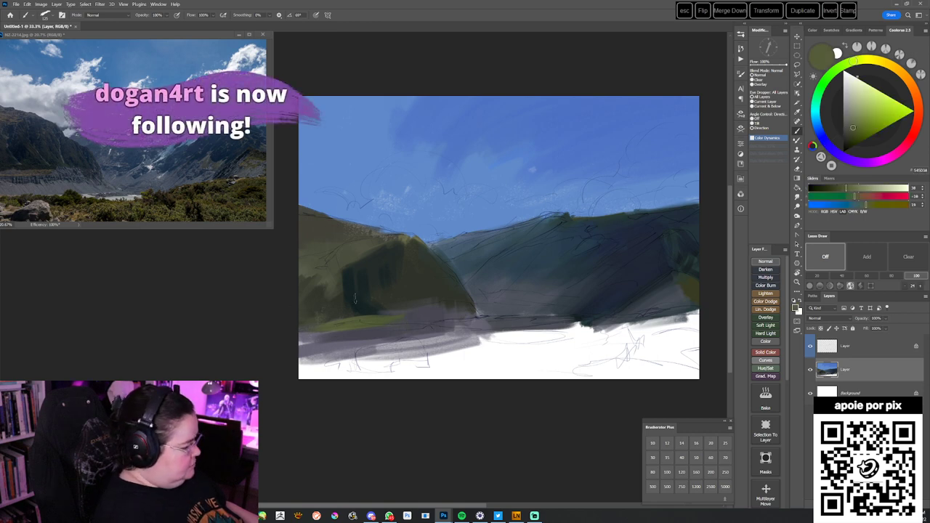
{"action": "left_click", "coordinate": [354, 286], "text": "alt"}
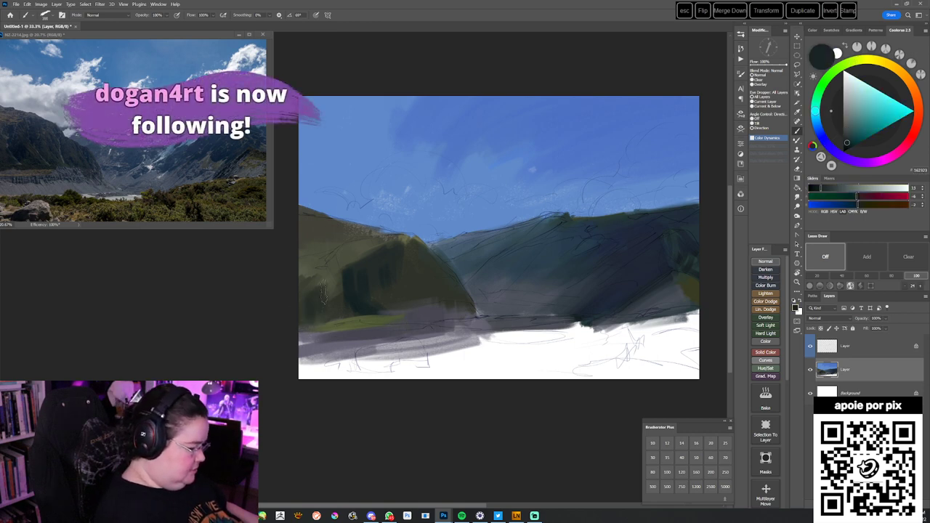
{"action": "left_click", "coordinate": [389, 273], "text": "alt"}
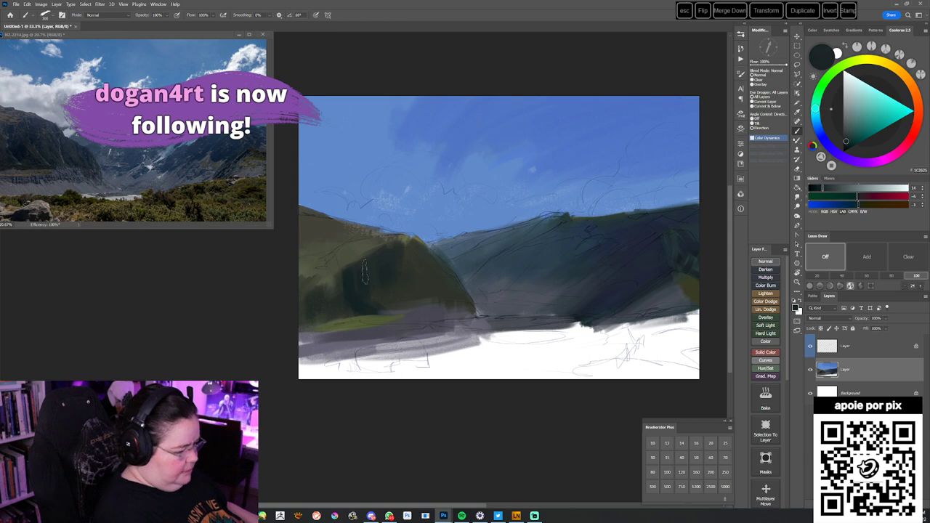
- Darken the left hill's lower edge beside the distant slope with a desaturated dark navy
{"action": "left_click", "coordinate": [489, 299], "text": "alt"}
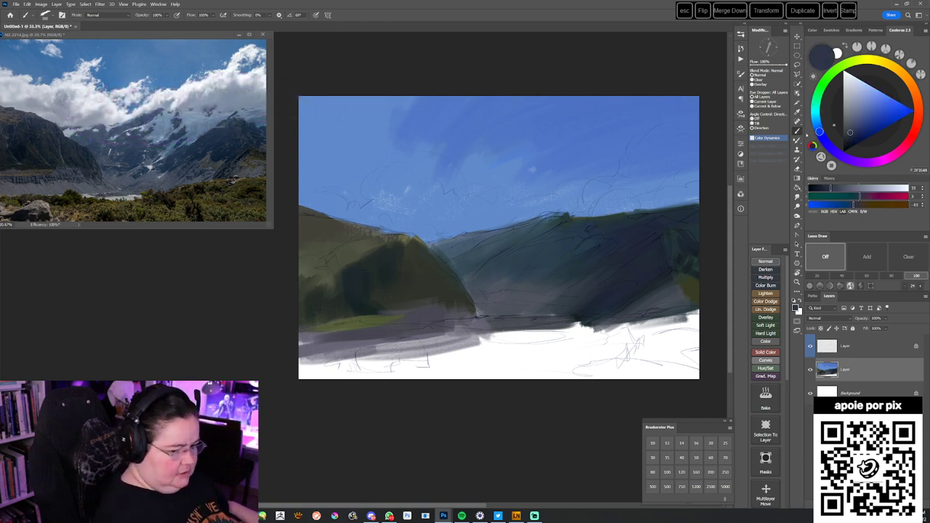
{"action": "left_click", "coordinate": [847, 140]}
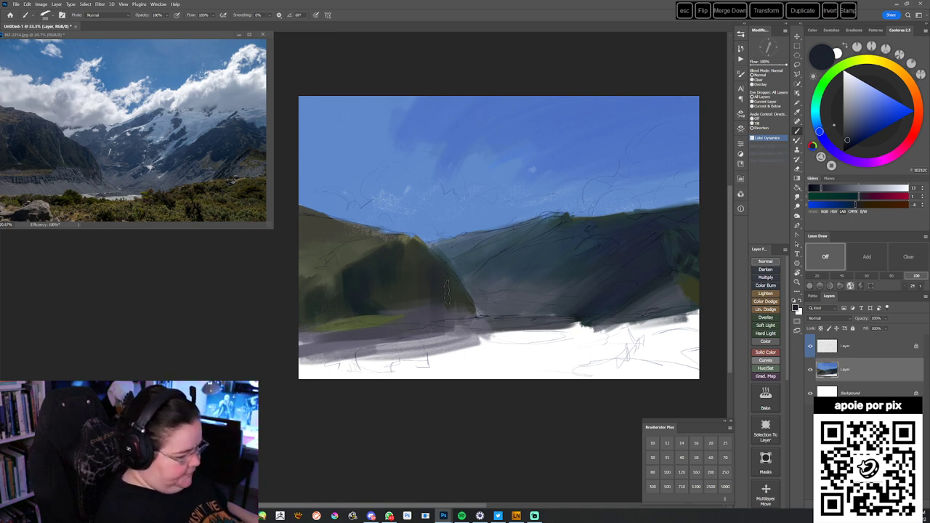
{"action": "left_click_drag", "start_coordinate": [466, 293], "coordinate": [471, 336]}
{"action": "left_click", "coordinate": [492, 299], "text": "alt"}
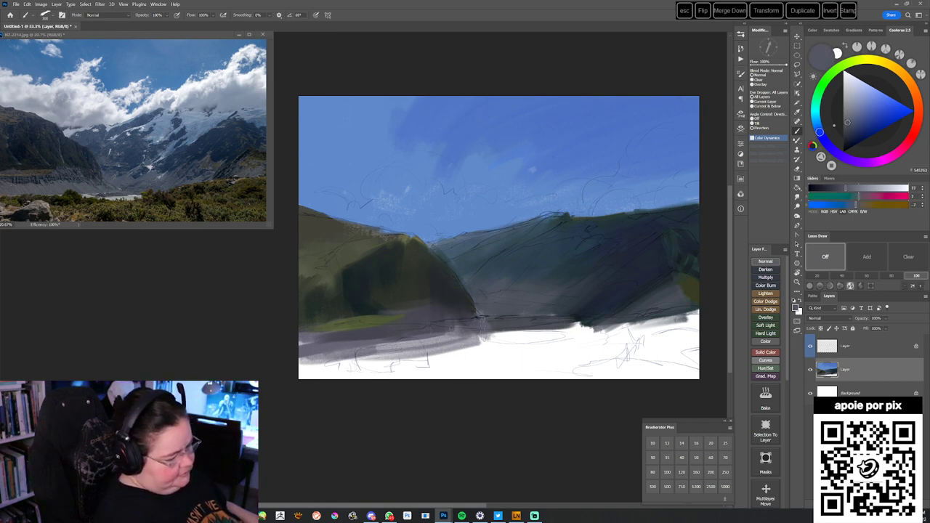
- Block in the white foreground with broad strokes of dark olive green up to the valley floor
{"action": "left_click_drag", "start_coordinate": [508, 396], "coordinate": [493, 383]}
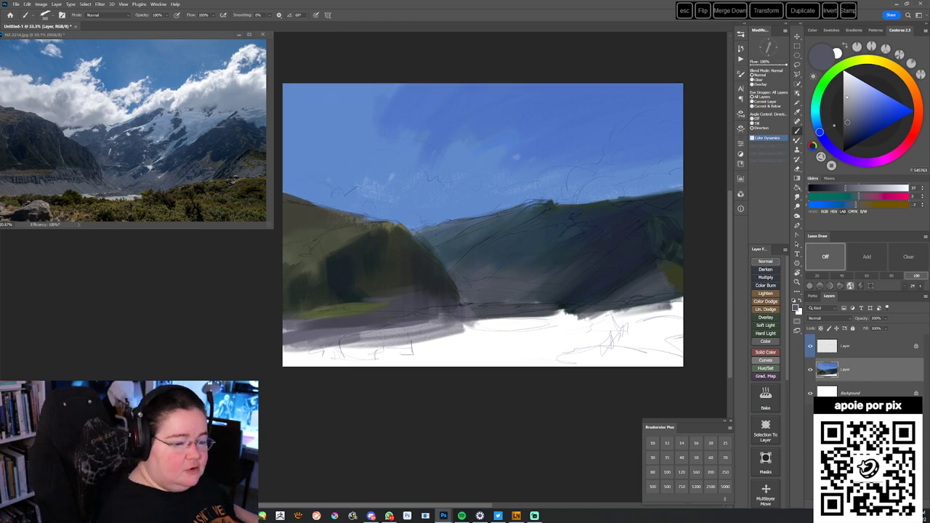
{"action": "left_click_drag", "start_coordinate": [852, 61], "coordinate": [862, 59]}
{"action": "left_click_drag", "start_coordinate": [850, 138], "coordinate": [853, 134]}
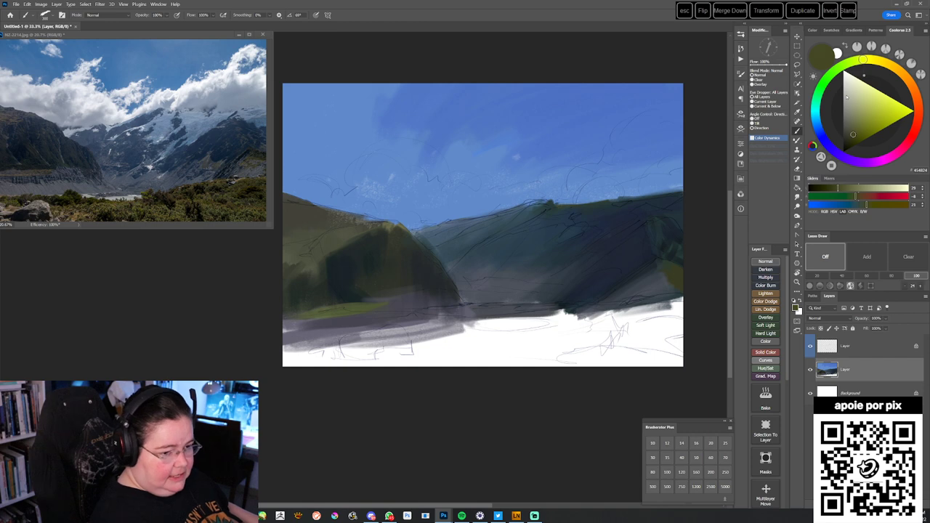
{"action": "left_click_drag", "start_coordinate": [532, 345], "coordinate": [540, 330]}
{"action": "left_click_drag", "start_coordinate": [320, 345], "coordinate": [611, 334]}
{"action": "left_click_drag", "start_coordinate": [327, 351], "coordinate": [677, 336]}
{"action": "mouse_move", "coordinate": [564, 340]}
{"action": "left_mouse_down"}
{"action": "mouse_move", "coordinate": [699, 333]}
{"action": "mouse_move", "coordinate": [531, 331]}
{"action": "mouse_move", "coordinate": [692, 317]}
{"action": "mouse_move", "coordinate": [521, 333]}
{"action": "mouse_move", "coordinate": [625, 316]}
{"action": "mouse_move", "coordinate": [654, 300]}
{"action": "mouse_move", "coordinate": [600, 319]}
{"action": "mouse_move", "coordinate": [689, 289]}
{"action": "left_mouse_up"}
{"action": "left_click_drag", "start_coordinate": [689, 342], "coordinate": [650, 353]}
{"action": "left_click_drag", "start_coordinate": [516, 330], "coordinate": [291, 347]}
{"action": "left_click_drag", "start_coordinate": [567, 321], "coordinate": [291, 346]}
{"action": "mouse_move", "coordinate": [532, 312]}
{"action": "left_mouse_down"}
{"action": "mouse_move", "coordinate": [291, 341]}
{"action": "mouse_move", "coordinate": [545, 308]}
{"action": "mouse_move", "coordinate": [345, 329]}
{"action": "left_mouse_up"}
{"action": "mouse_move", "coordinate": [577, 304]}
{"action": "left_mouse_down"}
{"action": "mouse_move", "coordinate": [290, 325]}
{"action": "mouse_move", "coordinate": [574, 311]}
{"action": "mouse_move", "coordinate": [494, 319]}
{"action": "left_mouse_up"}
- Paint dark brown and warm orange-brown bush patches over the right part of the foreground
{"action": "left_click", "coordinate": [425, 239], "text": "alt"}
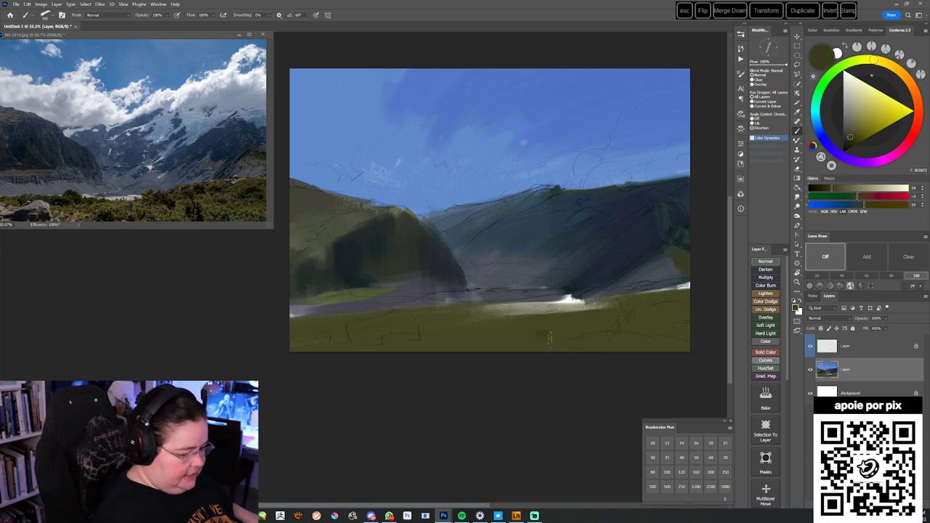
{"action": "mouse_move", "coordinate": [567, 333]}
{"action": "left_mouse_down"}
{"action": "mouse_move", "coordinate": [540, 326]}
{"action": "mouse_move", "coordinate": [556, 317]}
{"action": "mouse_move", "coordinate": [572, 332]}
{"action": "mouse_move", "coordinate": [550, 316]}
{"action": "mouse_move", "coordinate": [601, 305]}
{"action": "left_mouse_up"}
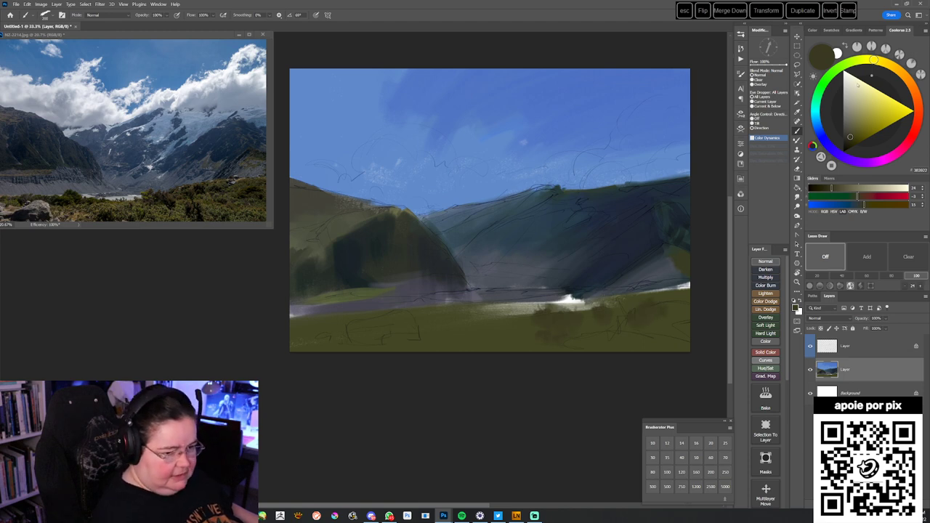
{"action": "left_click", "coordinate": [887, 64]}
{"action": "left_click_drag", "start_coordinate": [603, 309], "coordinate": [688, 288]}
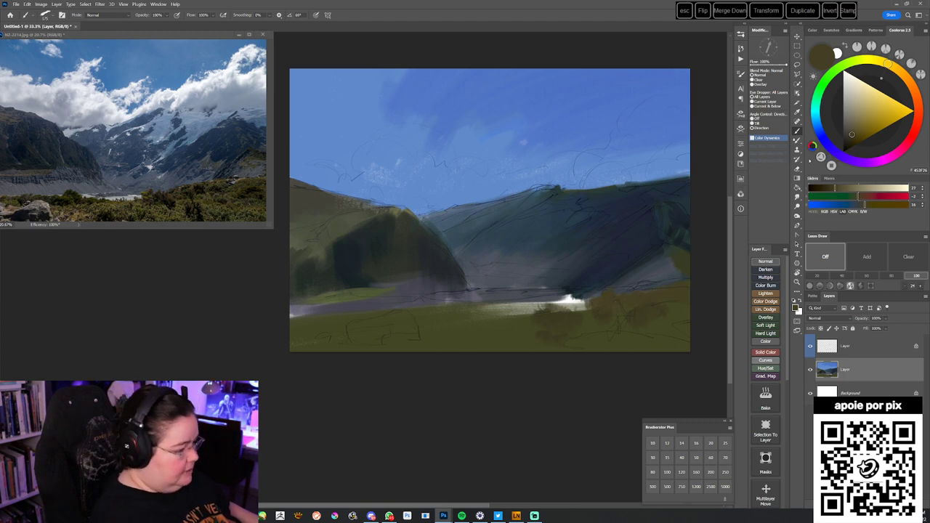
{"action": "left_click", "coordinate": [899, 71]}
{"action": "left_click", "coordinate": [852, 138]}
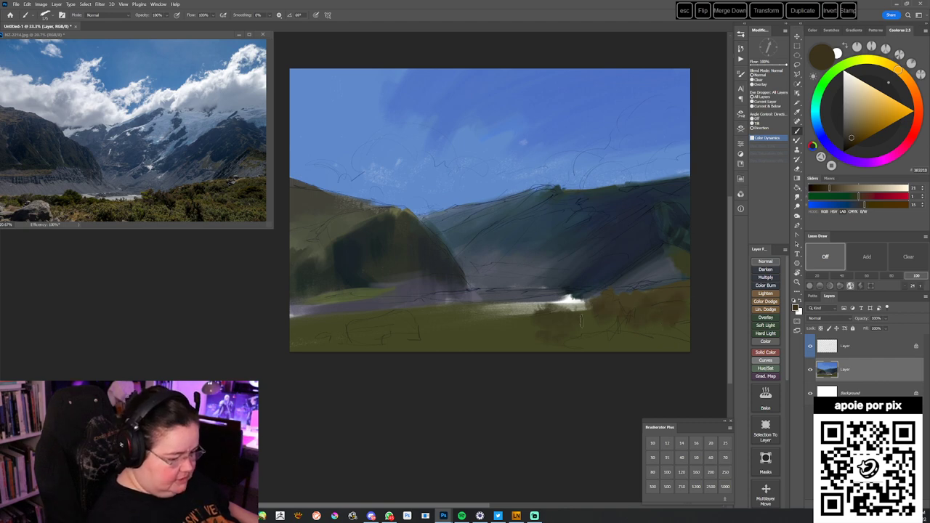
- Extend the brown vegetation over the white gap at the base of the right mountain
{"action": "left_click", "coordinate": [589, 314], "text": "alt"}
{"action": "left_click_drag", "start_coordinate": [588, 305], "coordinate": [489, 310]}
{"action": "left_click", "coordinate": [602, 306], "text": "alt"}
{"action": "left_click", "coordinate": [536, 312], "text": "alt"}
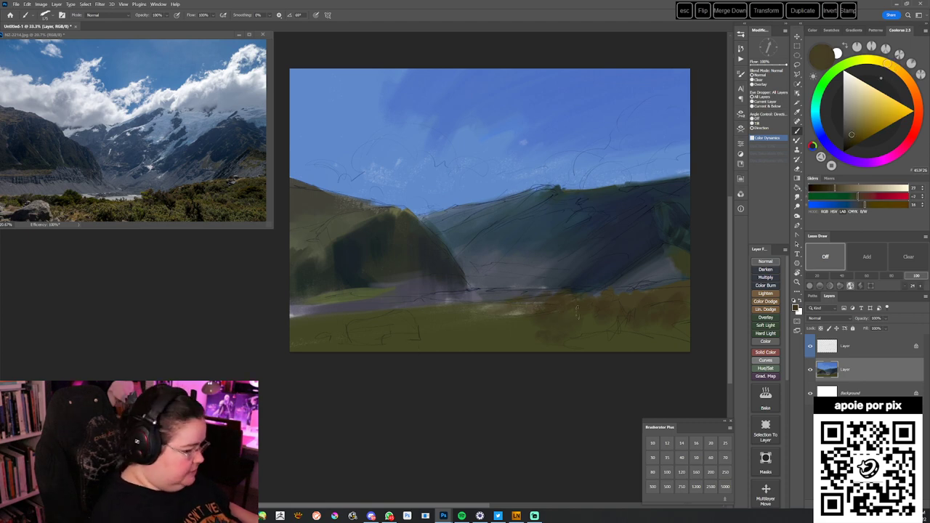
- Add a dark olive bush mass on the foreground's left upper edge and fill the remaining light gap beside it
{"action": "left_click", "coordinate": [848, 138]}
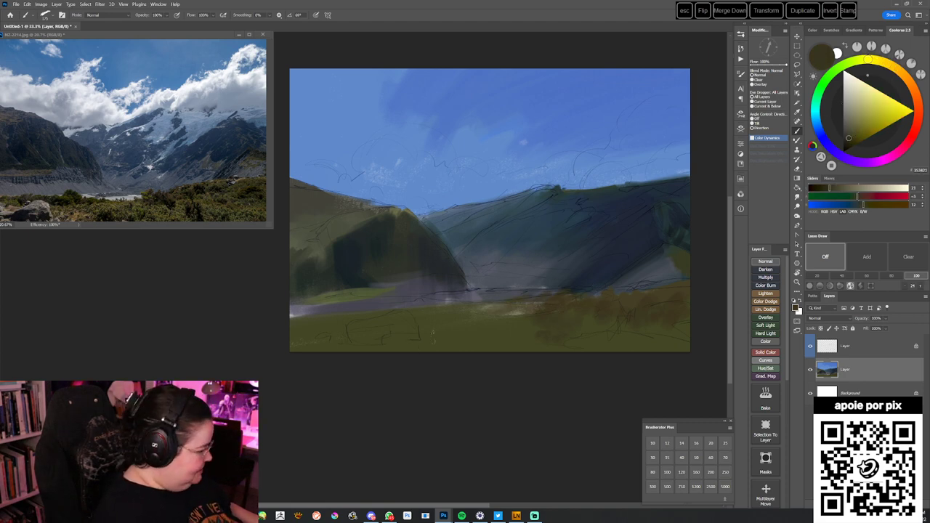
{"action": "mouse_move", "coordinate": [407, 318]}
{"action": "left_mouse_down"}
{"action": "mouse_move", "coordinate": [436, 314]}
{"action": "mouse_move", "coordinate": [423, 305]}
{"action": "mouse_move", "coordinate": [452, 313]}
{"action": "mouse_move", "coordinate": [384, 327]}
{"action": "mouse_move", "coordinate": [371, 319]}
{"action": "mouse_move", "coordinate": [396, 308]}
{"action": "left_mouse_up"}
{"action": "left_click", "coordinate": [848, 142]}
{"action": "left_click", "coordinate": [537, 307], "text": "alt"}
{"action": "left_click_drag", "start_coordinate": [516, 308], "coordinate": [489, 313]}
{"action": "left_click", "coordinate": [445, 314], "text": "alt"}
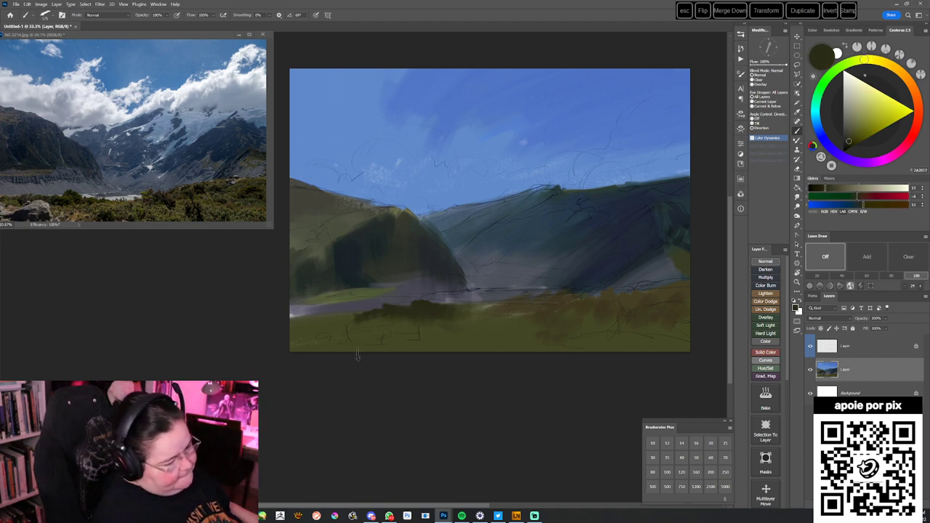
- Extend sampled olive green along the far left upper edge of the foreground over the purple-grey ground
{"action": "left_click_drag", "start_coordinate": [484, 390], "coordinate": [479, 405]}
{"action": "left_click", "coordinate": [328, 331], "text": "alt"}
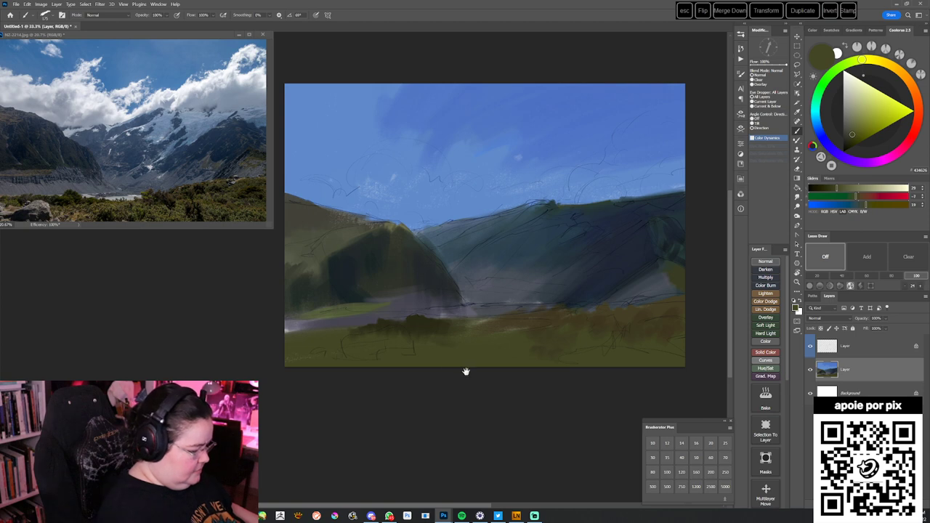
{"action": "left_click_drag", "start_coordinate": [460, 372], "coordinate": [486, 366]}
{"action": "left_click", "coordinate": [329, 329], "text": "alt"}
{"action": "left_click", "coordinate": [329, 328], "text": "alt"}
{"action": "left_click_drag", "start_coordinate": [331, 326], "coordinate": [295, 335]}
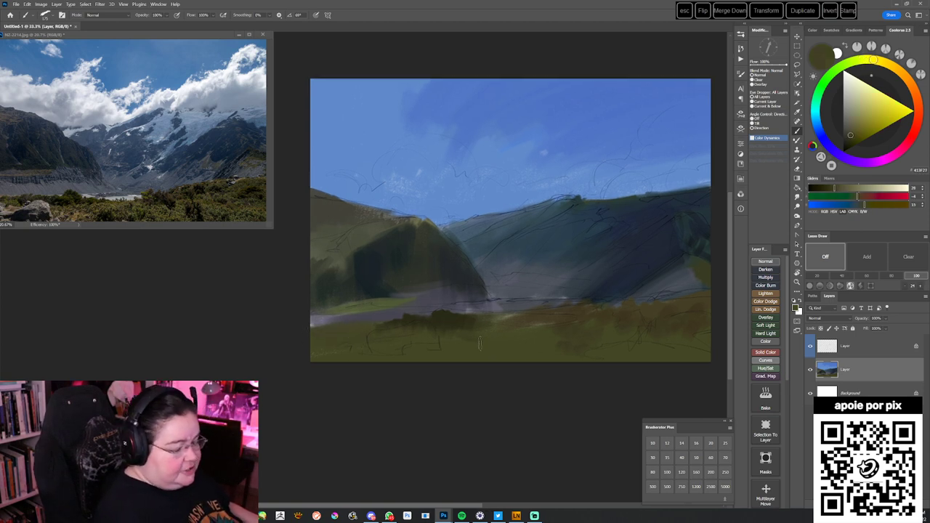
- Paint dark olive vegetation patches along the lower middle of the foreground using sampled greens
{"action": "left_click", "coordinate": [475, 321], "text": "alt"}
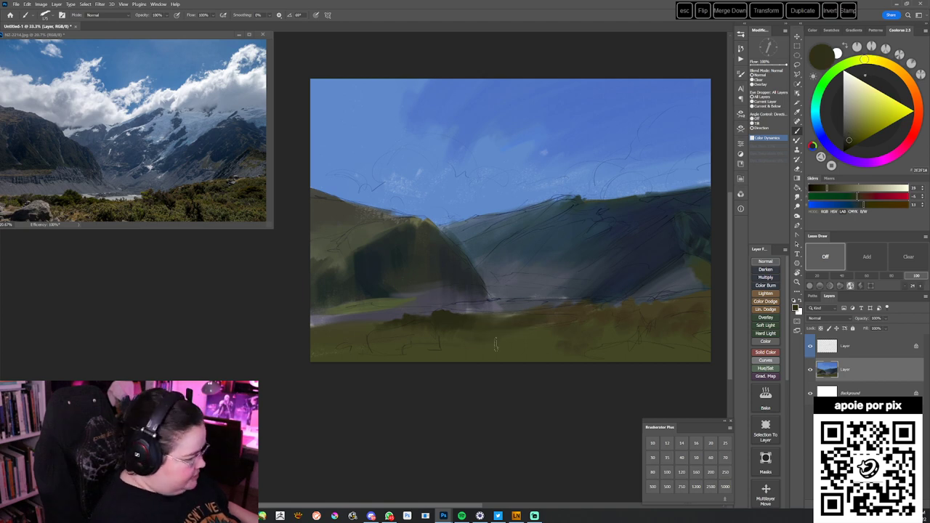
{"action": "left_click", "coordinate": [473, 335], "text": "alt"}
{"action": "mouse_move", "coordinate": [473, 333]}
{"action": "left_mouse_down"}
{"action": "mouse_move", "coordinate": [525, 320]}
{"action": "mouse_move", "coordinate": [546, 338]}
{"action": "left_mouse_up"}
{"action": "left_click", "coordinate": [543, 326], "text": "alt"}
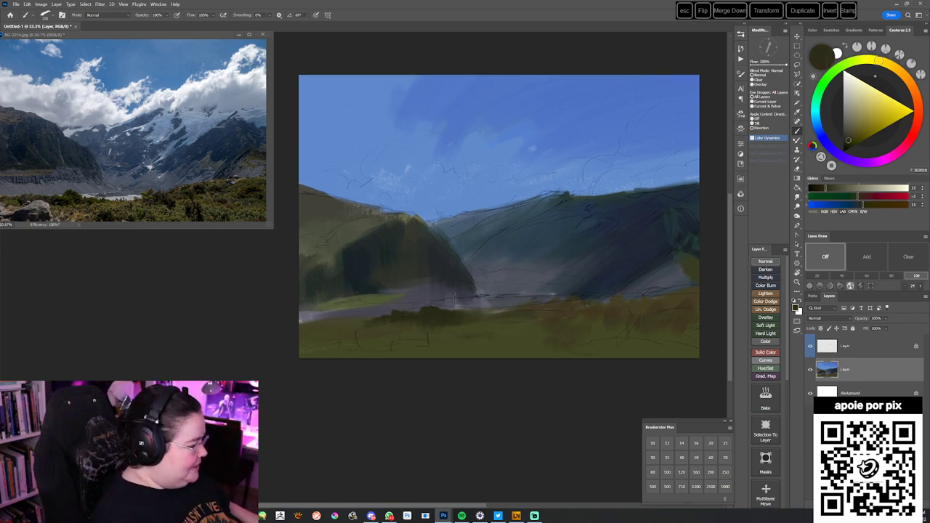
{"action": "mouse_move", "coordinate": [481, 352]}
{"action": "left_mouse_down"}
{"action": "mouse_move", "coordinate": [505, 349]}
{"action": "mouse_move", "coordinate": [468, 340]}
{"action": "left_mouse_up"}
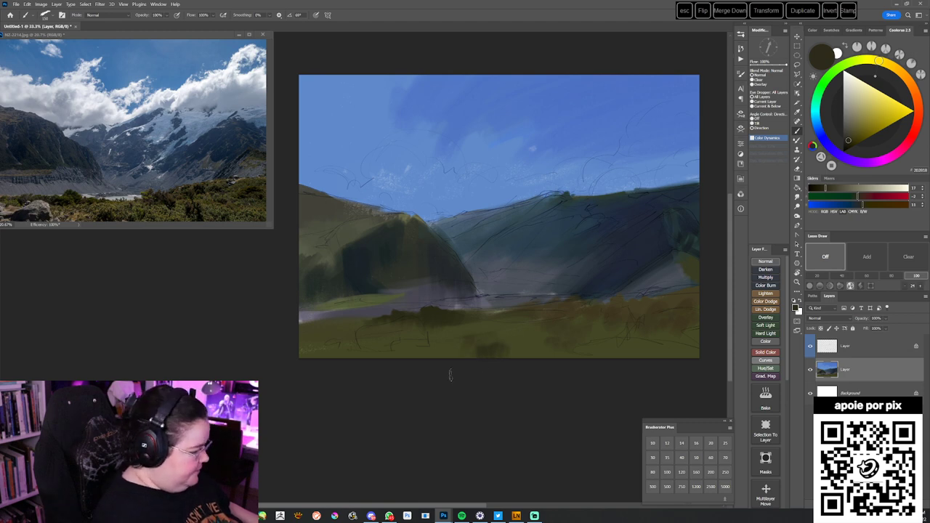
- Block in the lit top plane of a boulder in the left foreground with desaturated blue-grey
{"action": "left_click", "coordinate": [815, 115]}
{"action": "left_click", "coordinate": [845, 122]}
{"action": "left_click_drag", "start_coordinate": [361, 333], "coordinate": [424, 333]}
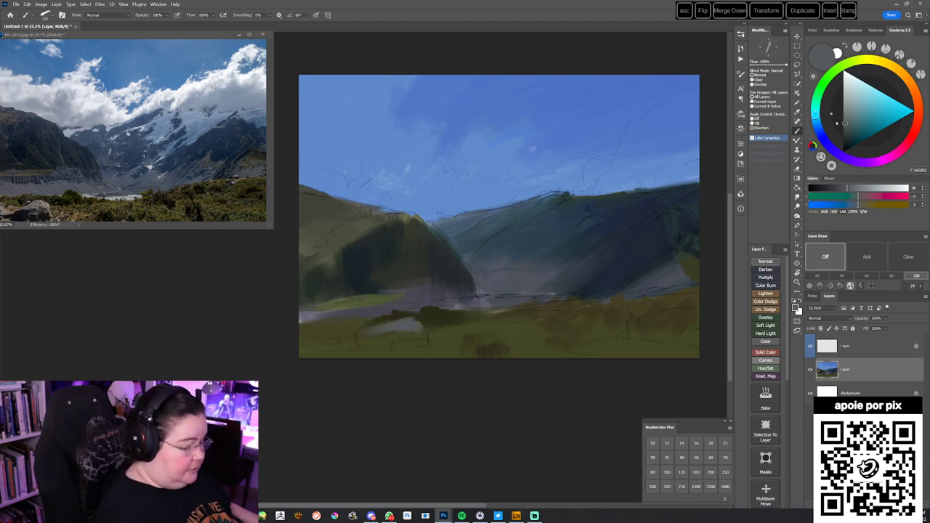
- Paint the boulder's shadowed front below the grey top, moving from dark blue to near-black teal
{"action": "left_click", "coordinate": [845, 129]}
{"action": "left_click", "coordinate": [835, 122]}
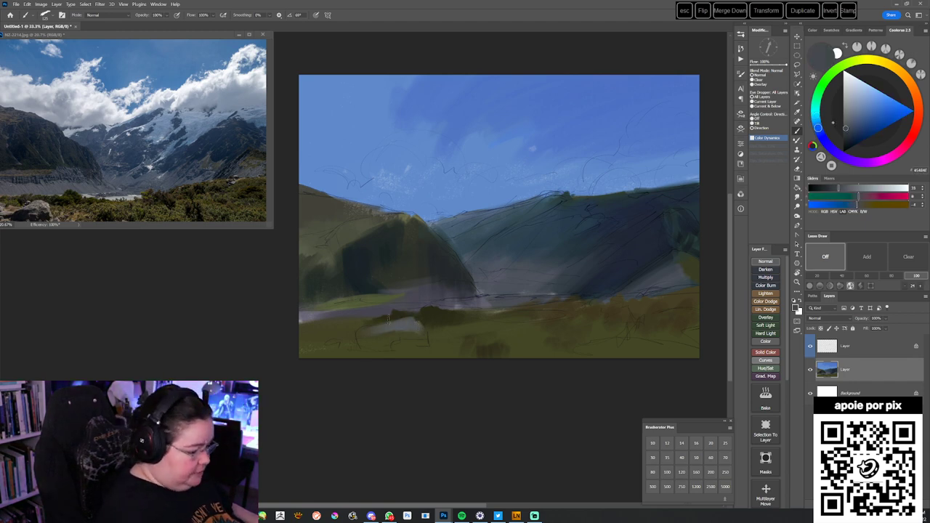
{"action": "left_click", "coordinate": [847, 136]}
{"action": "mouse_move", "coordinate": [370, 339]}
{"action": "left_mouse_down"}
{"action": "mouse_move", "coordinate": [405, 331]}
{"action": "mouse_move", "coordinate": [380, 339]}
{"action": "left_mouse_up"}
{"action": "left_click", "coordinate": [847, 141]}
{"action": "left_click", "coordinate": [816, 109]}
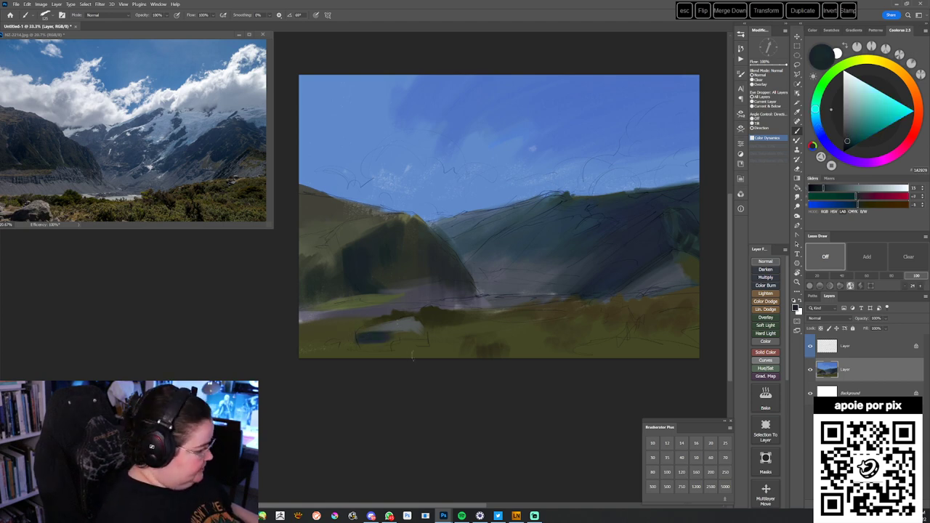
{"action": "left_click_drag", "start_coordinate": [848, 141], "coordinate": [847, 144]}
{"action": "mouse_move", "coordinate": [361, 338]}
{"action": "left_mouse_down"}
{"action": "mouse_move", "coordinate": [377, 339]}
{"action": "mouse_move", "coordinate": [370, 348]}
{"action": "mouse_move", "coordinate": [418, 333]}
{"action": "mouse_move", "coordinate": [416, 343]}
{"action": "mouse_move", "coordinate": [381, 334]}
{"action": "mouse_move", "coordinate": [419, 331]}
{"action": "mouse_move", "coordinate": [427, 348]}
{"action": "left_mouse_up"}
- Shape the boulder's dark front and outline with olive-black and colours sampled from the rock and grass
{"action": "left_click", "coordinate": [866, 60]}
{"action": "left_click", "coordinate": [367, 351], "text": "alt"}
{"action": "left_click", "coordinate": [393, 325], "text": "alt"}
{"action": "left_click", "coordinate": [367, 336], "text": "alt"}
{"action": "left_click", "coordinate": [386, 336], "text": "alt"}
{"action": "left_click", "coordinate": [407, 339], "text": "alt"}
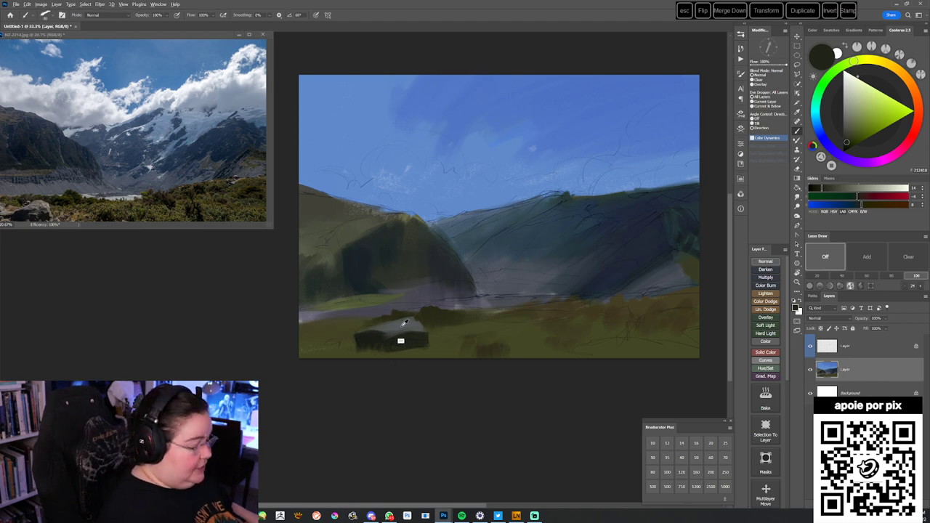
- Rework the boulder's top plane with a warmer, yellowish grey
{"action": "left_click", "coordinate": [402, 327], "text": "alt"}
{"action": "left_click", "coordinate": [882, 62]}
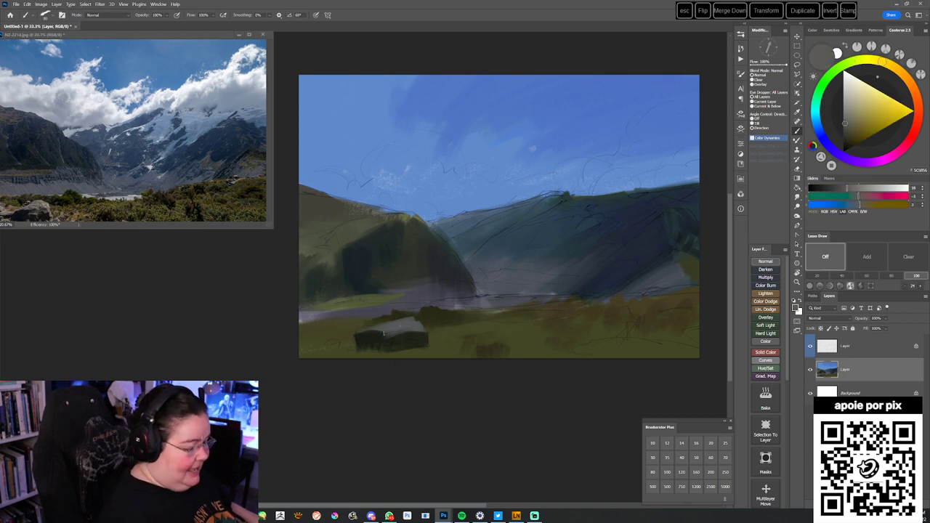
{"action": "left_click_drag", "start_coordinate": [399, 332], "coordinate": [418, 331]}
- Add a small flat rock left of the boulder, shading it and trimming its edges with sampled colours
{"action": "left_click", "coordinate": [851, 118]}
{"action": "mouse_move", "coordinate": [327, 345]}
{"action": "left_mouse_down"}
{"action": "mouse_move", "coordinate": [364, 338]}
{"action": "mouse_move", "coordinate": [326, 349]}
{"action": "mouse_move", "coordinate": [345, 348]}
{"action": "mouse_move", "coordinate": [322, 352]}
{"action": "left_mouse_up"}
{"action": "left_click", "coordinate": [370, 341], "text": "alt"}
{"action": "left_click", "coordinate": [345, 351], "text": "alt"}
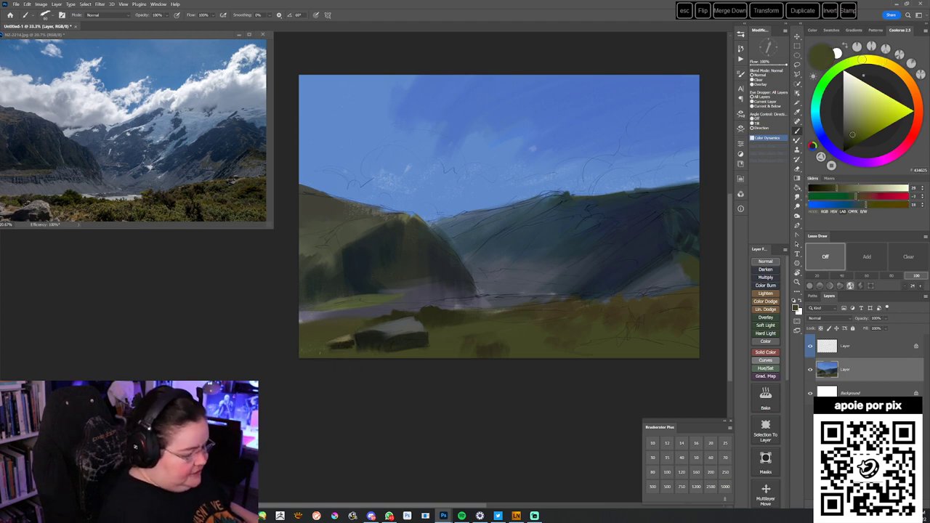
{"action": "left_click", "coordinate": [373, 334], "text": "alt"}
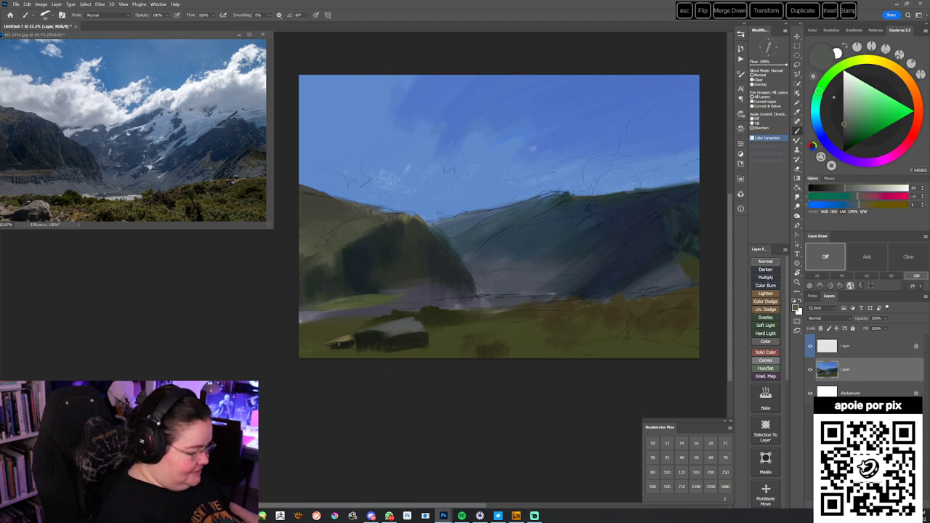
{"action": "left_click", "coordinate": [336, 335], "text": "alt"}
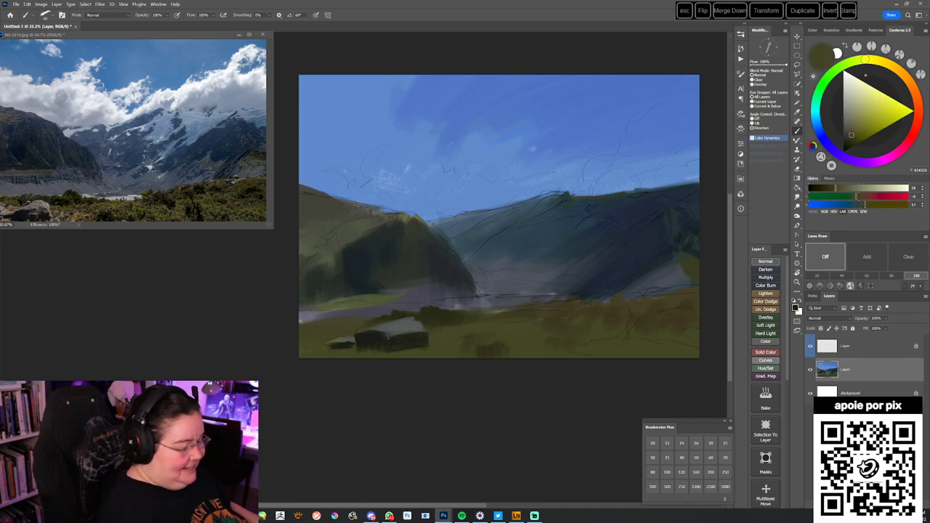
- Refine the break between the boulder's grey top and dark front with sampled dark and light tones
{"action": "left_click", "coordinate": [414, 337], "text": "alt"}
{"action": "left_click", "coordinate": [372, 337], "text": "alt"}
{"action": "left_click_drag", "start_coordinate": [383, 333], "coordinate": [393, 333]}
{"action": "left_click", "coordinate": [395, 333], "text": "alt"}
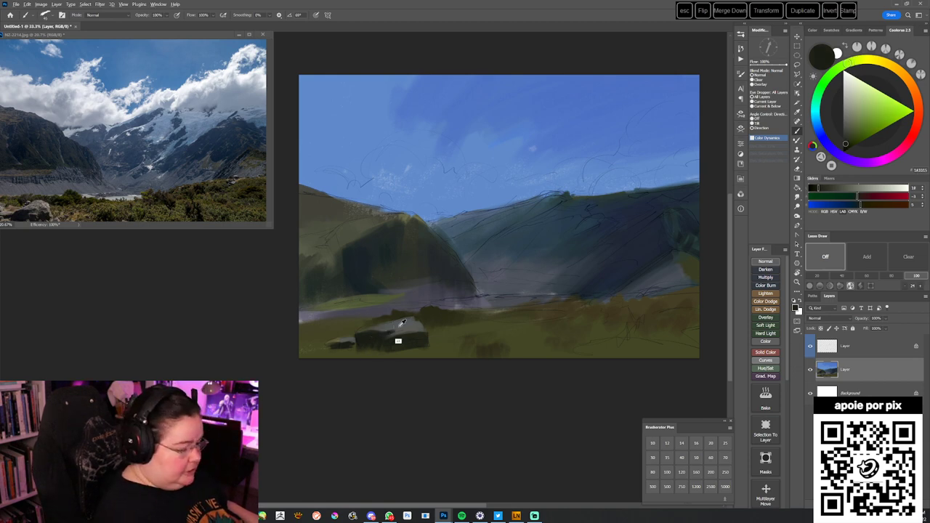
{"action": "left_click", "coordinate": [412, 325], "text": "alt"}
{"action": "left_click_drag", "start_coordinate": [403, 336], "coordinate": [416, 335]}
{"action": "left_click", "coordinate": [416, 325], "text": "alt"}
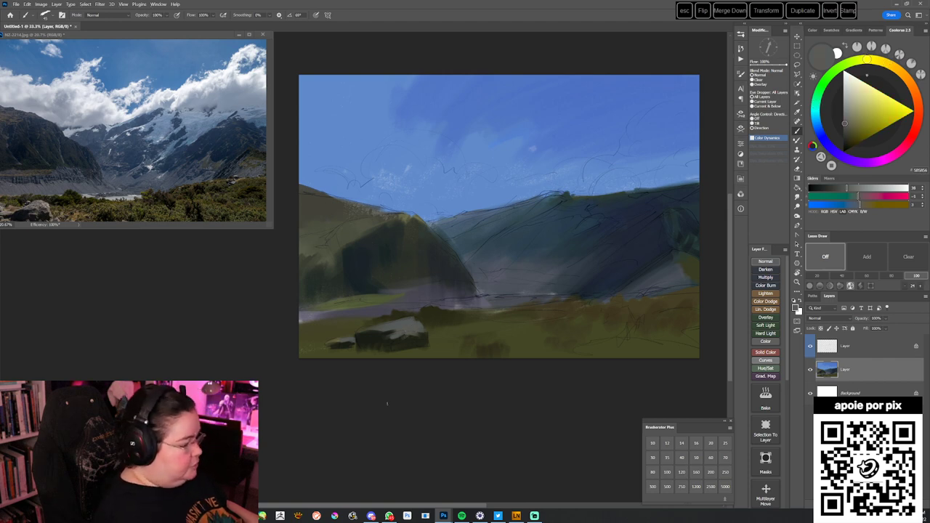
- Touch up the boulder's upper and side contours with sampled bush olive, rock grey and shadow black
{"action": "left_click", "coordinate": [427, 314], "text": "alt"}
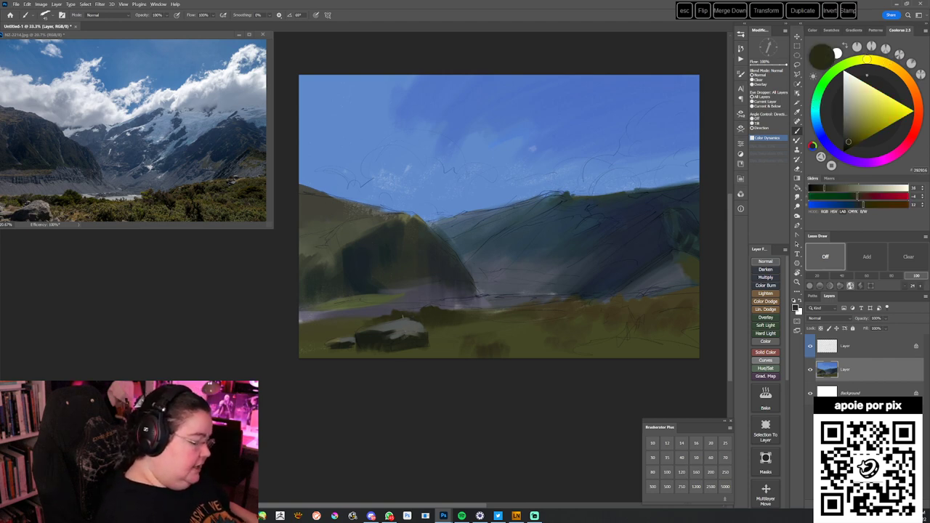
{"action": "left_click", "coordinate": [420, 328], "text": "alt"}
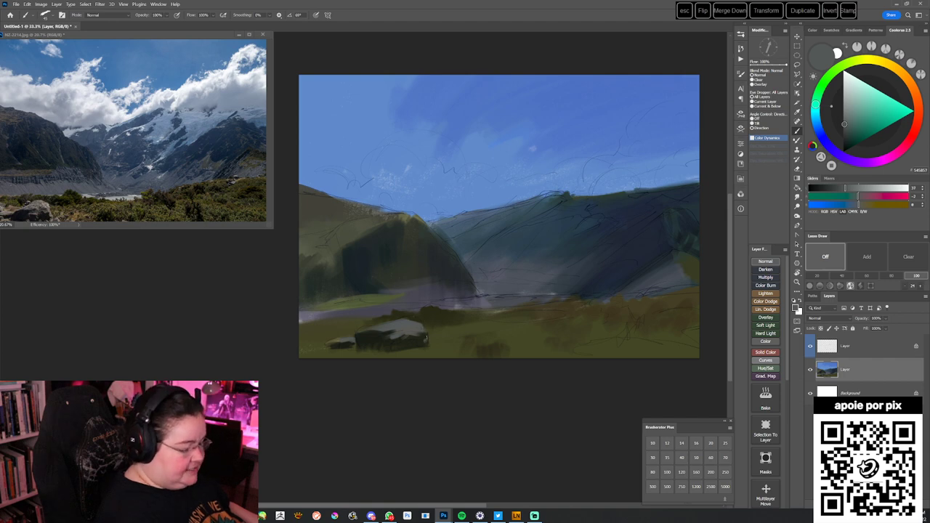
{"action": "left_click", "coordinate": [418, 347], "text": "alt"}
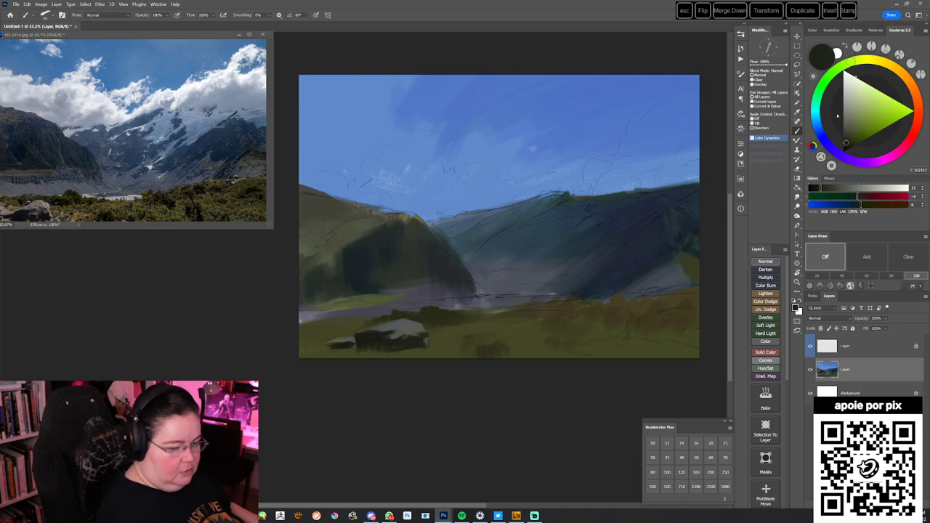
- Paint a small near-black rock at the boulder's lower right corner with a reduced brush size
{"action": "left_click", "coordinate": [868, 60]}
{"action": "left_click", "coordinate": [844, 138]}
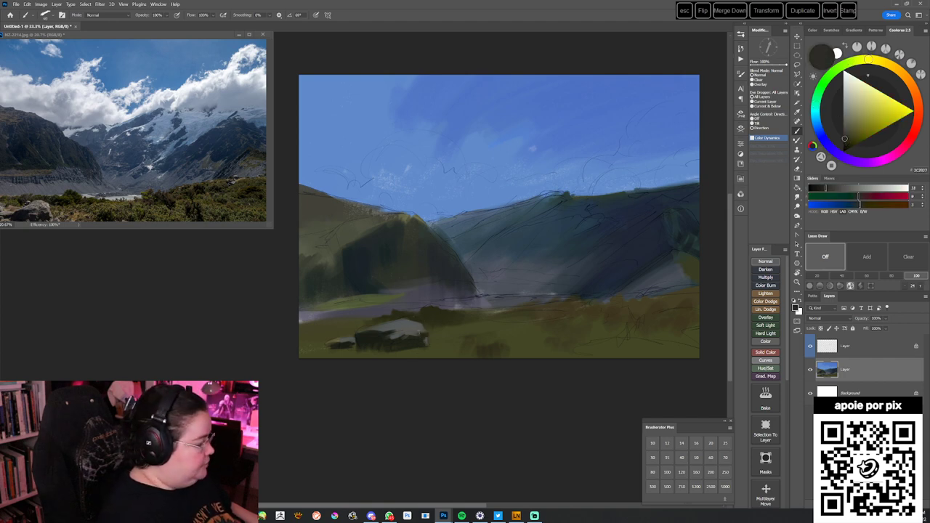
{"action": "left_click", "coordinate": [847, 144]}
{"action": "key", "text": "bracketleft"}
{"action": "key", "text": "bracketleft"}
{"action": "key", "text": "bracketleft"}
{"action": "key", "text": "bracketleft"}
{"action": "key", "text": "bracketleft"}
{"action": "key", "text": "bracketleft"}
{"action": "key", "text": "bracketleft"}
{"action": "left_click", "coordinate": [427, 337], "text": "alt"}
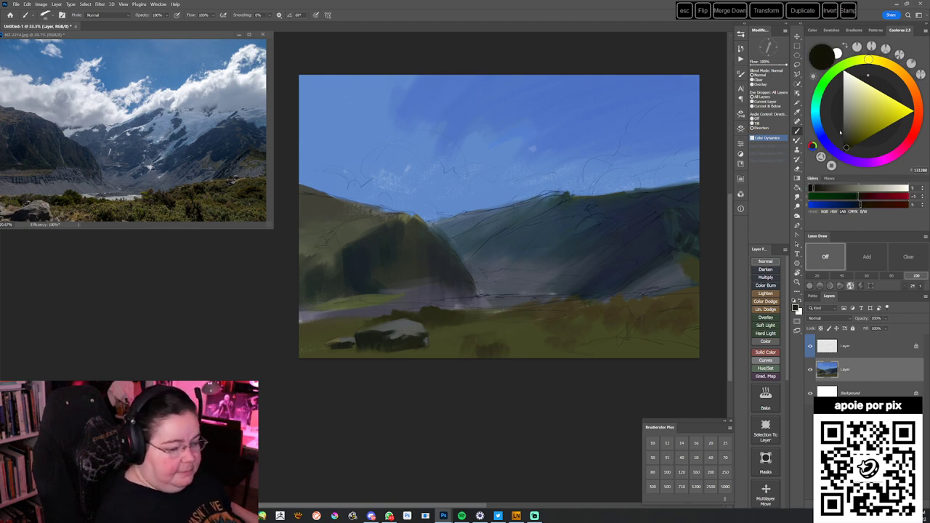
{"action": "left_click_drag", "start_coordinate": [402, 348], "coordinate": [450, 350]}
- Paint the small lower rock's lit top with sampled grey and clean up its dark base
{"action": "left_click", "coordinate": [413, 328], "text": "alt"}
{"action": "left_click", "coordinate": [446, 335], "text": "alt"}
{"action": "left_click", "coordinate": [417, 324], "text": "alt"}
{"action": "left_click", "coordinate": [418, 325], "text": "alt"}
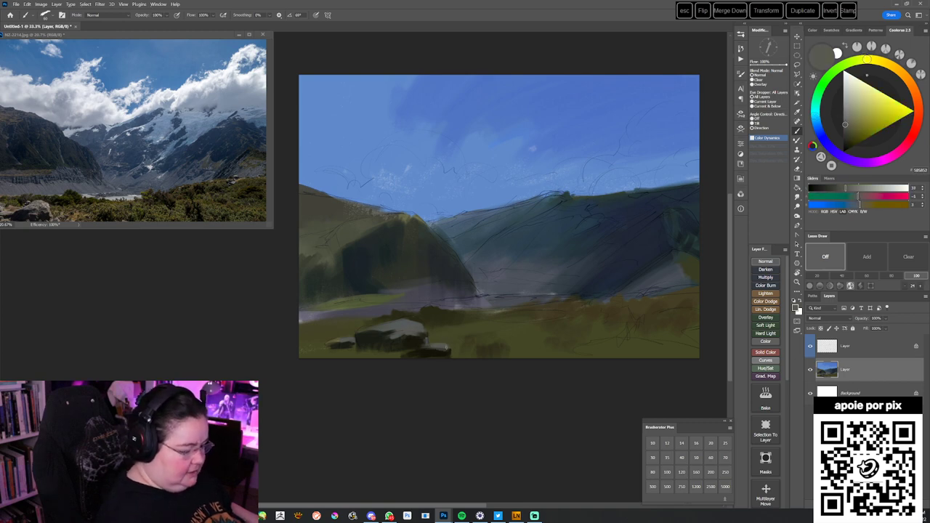
{"action": "left_click", "coordinate": [414, 352], "text": "alt"}
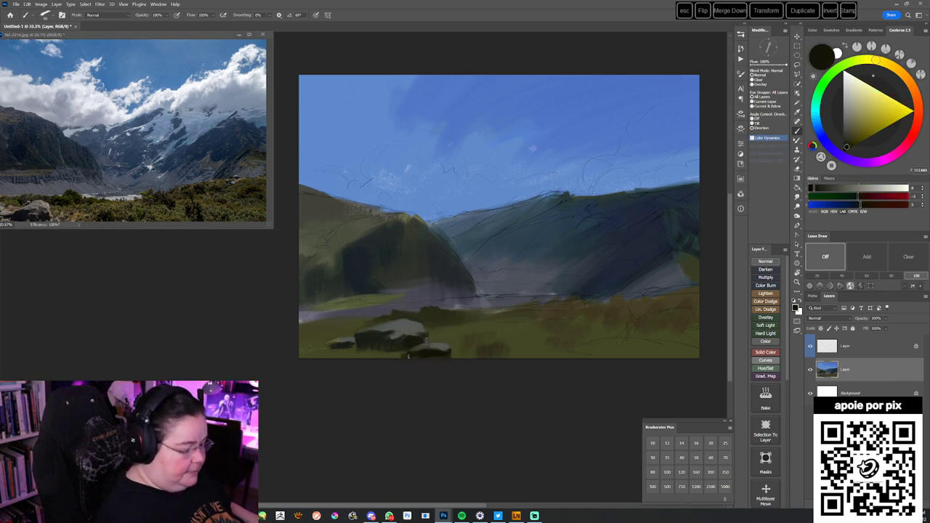
- Brush sampled dark olive over the ground beneath the boulder to ground the rocks
{"action": "left_click", "coordinate": [371, 341], "text": "alt"}
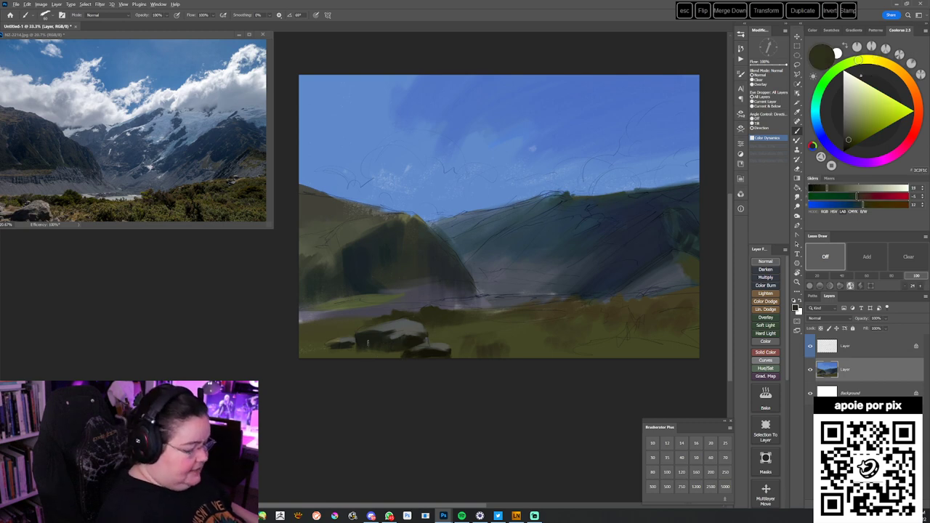
{"action": "mouse_move", "coordinate": [360, 355]}
{"action": "left_mouse_down"}
{"action": "mouse_move", "coordinate": [385, 355]}
{"action": "mouse_move", "coordinate": [302, 355]}
{"action": "mouse_move", "coordinate": [386, 355]}
{"action": "left_mouse_up"}
{"action": "left_click_drag", "start_coordinate": [465, 399], "coordinate": [461, 396]}
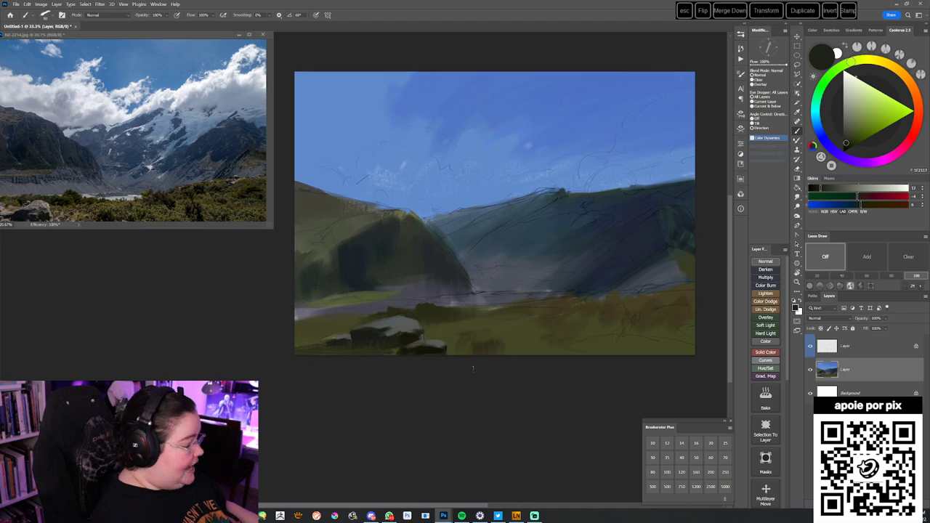
- Try a bright ochre accent on the grass beside the rocks, and undo it
{"action": "left_click", "coordinate": [451, 334], "text": "alt"}
{"action": "left_click_drag", "start_coordinate": [875, 62], "coordinate": [881, 61]}
{"action": "left_click", "coordinate": [864, 118]}
{"action": "left_click_drag", "start_coordinate": [435, 337], "coordinate": [428, 336]}
{"action": "key", "text": "ctrl+z"}
{"action": "key", "text": "ctrl+z"}
- Blend muted ochre and sampled olive strokes into the grass to the right of the rocks
{"action": "left_click_drag", "start_coordinate": [864, 120], "coordinate": [860, 128]}
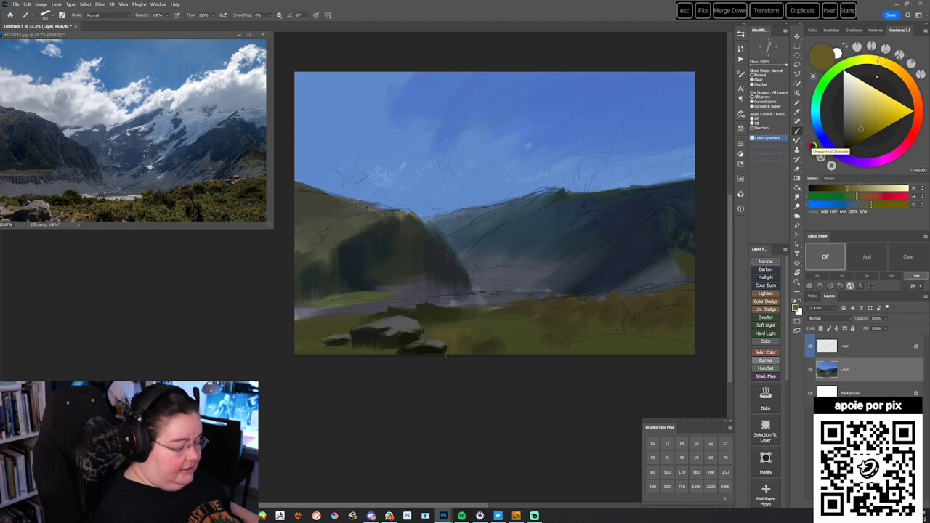
{"action": "left_click", "coordinate": [443, 338], "text": "alt"}
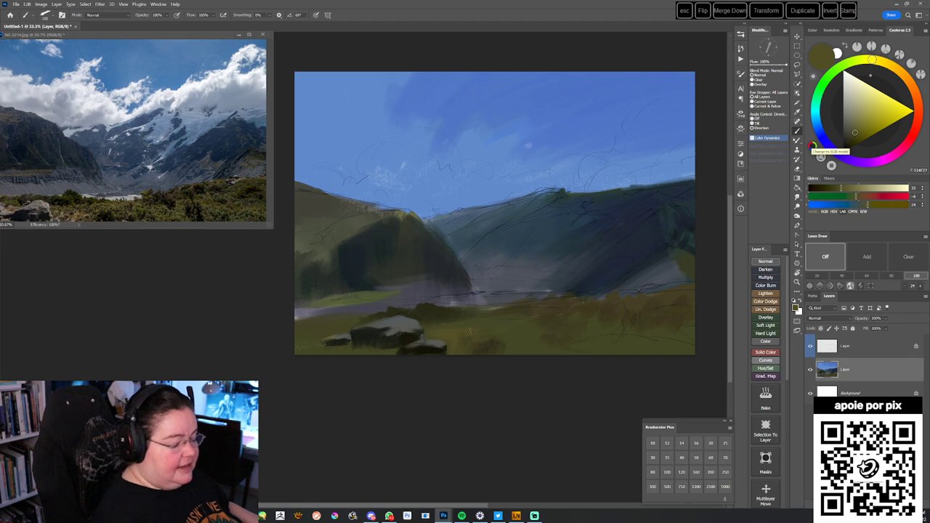
{"action": "left_click", "coordinate": [446, 336], "text": "alt"}
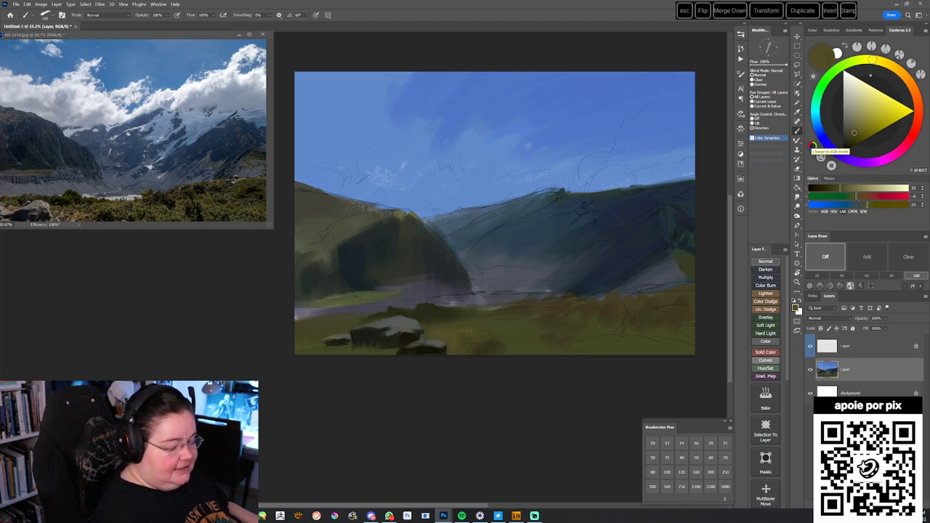
{"action": "left_click", "coordinate": [471, 333], "text": "alt"}
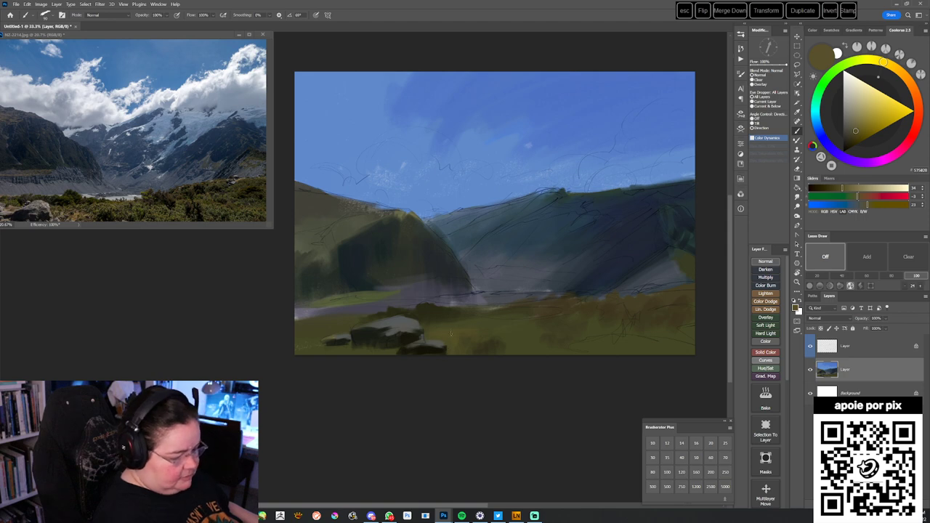
- Add golden-brown and yellow-olive variations to the grass in the middle of the foreground
{"action": "left_click", "coordinate": [890, 65]}
{"action": "left_click", "coordinate": [862, 136]}
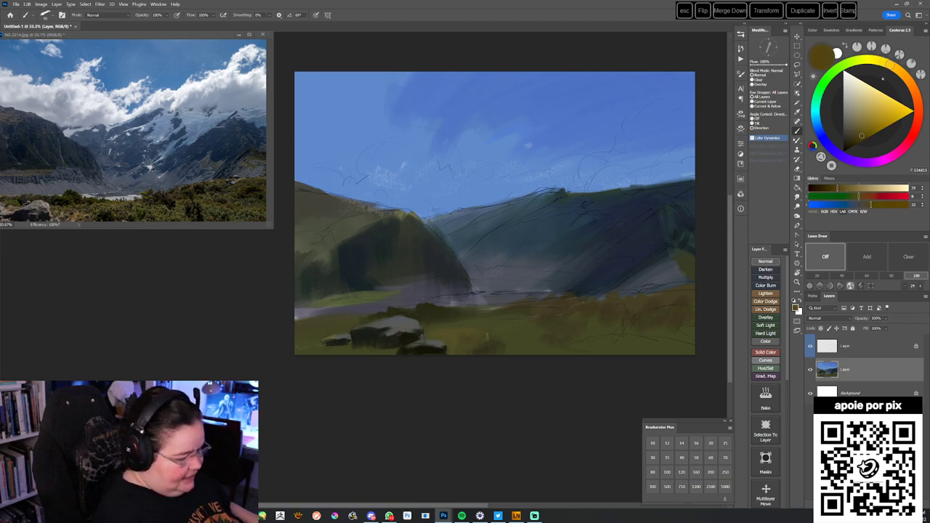
{"action": "left_click", "coordinate": [870, 60]}
{"action": "left_click", "coordinate": [857, 135]}
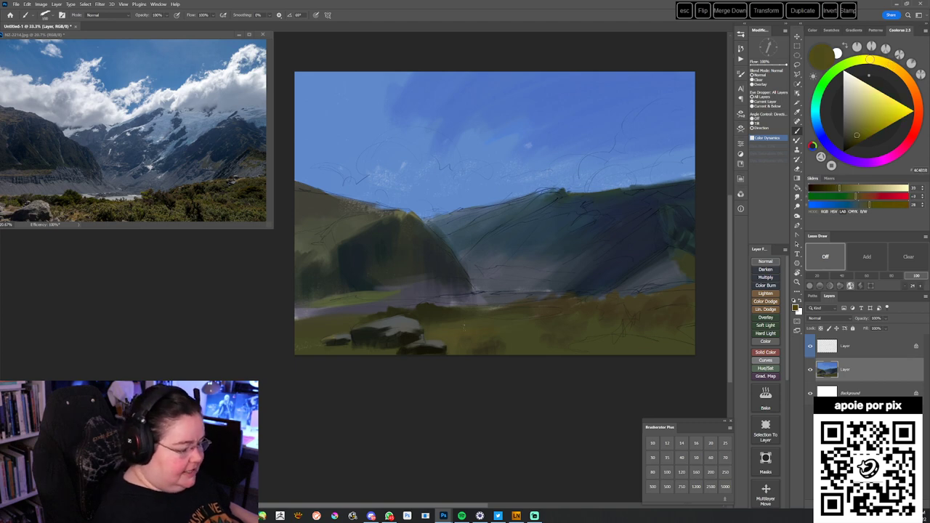
- Paint dark grey-olive and deep green vegetation strokes in the middle of the foreground
{"action": "left_click", "coordinate": [848, 138]}
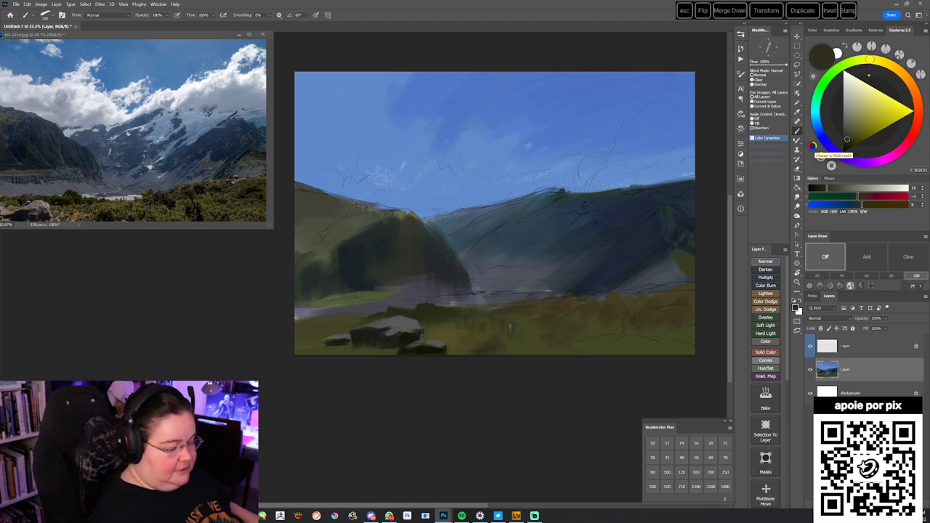
{"action": "left_click", "coordinate": [860, 60]}
{"action": "left_click", "coordinate": [846, 143]}
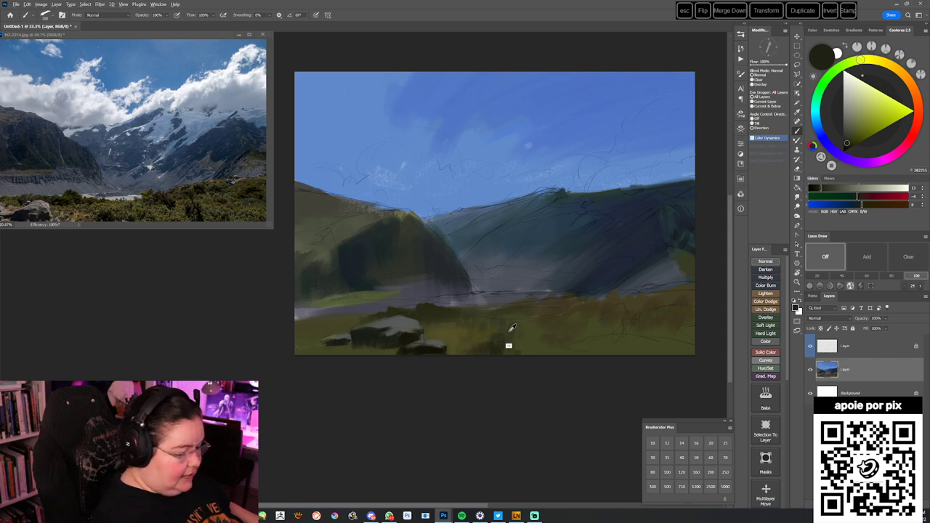
{"action": "left_click", "coordinate": [508, 334], "text": "alt"}
- Soften the transitions between the dark vegetation and the grass beside the rocks with sampled colours
{"action": "left_click", "coordinate": [450, 336], "text": "alt"}
{"action": "left_click", "coordinate": [452, 337], "text": "alt"}
{"action": "left_click", "coordinate": [462, 336], "text": "alt"}
{"action": "left_click", "coordinate": [470, 337], "text": "alt"}
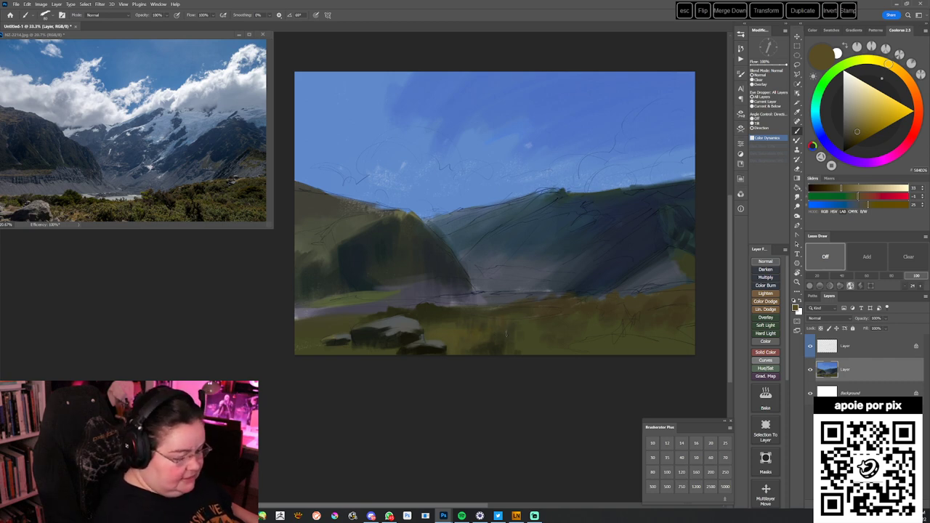
- Paint muted golden-brown and dark olive-brown variations into the grass to the right of the dark vegetation in the middle foreground
{"action": "left_click", "coordinate": [895, 68]}
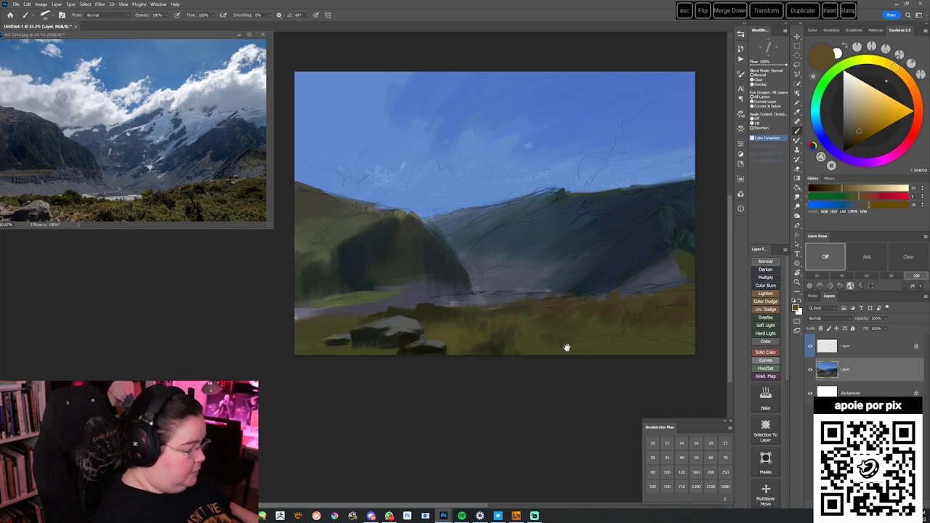
{"action": "left_click", "coordinate": [886, 63]}
{"action": "left_click", "coordinate": [854, 138]}
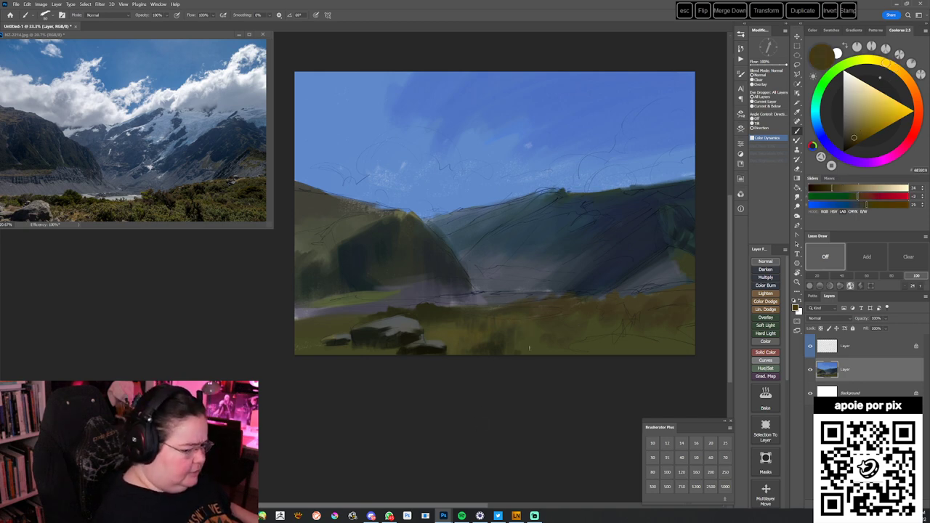
{"action": "left_click", "coordinate": [858, 134]}
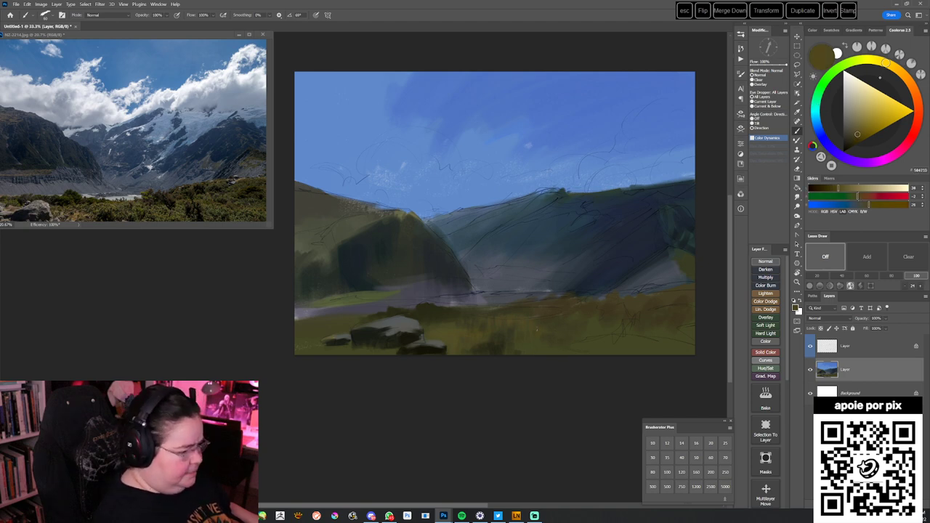
- Add orange-brown and rust-brown accents to the upper part of the grass, just right of the foreground's middle
{"action": "left_click_drag", "start_coordinate": [886, 63], "coordinate": [910, 83]}
{"action": "left_click", "coordinate": [869, 129]}
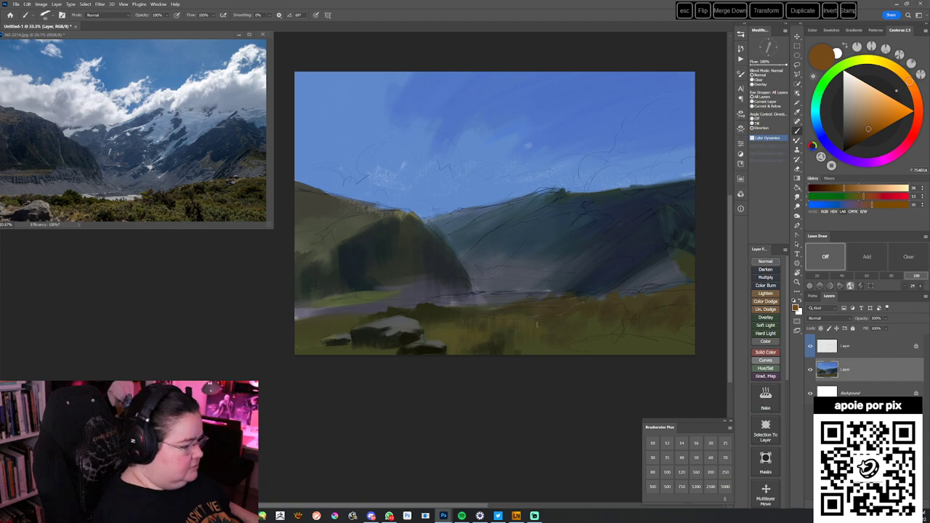
{"action": "left_click", "coordinate": [860, 132]}
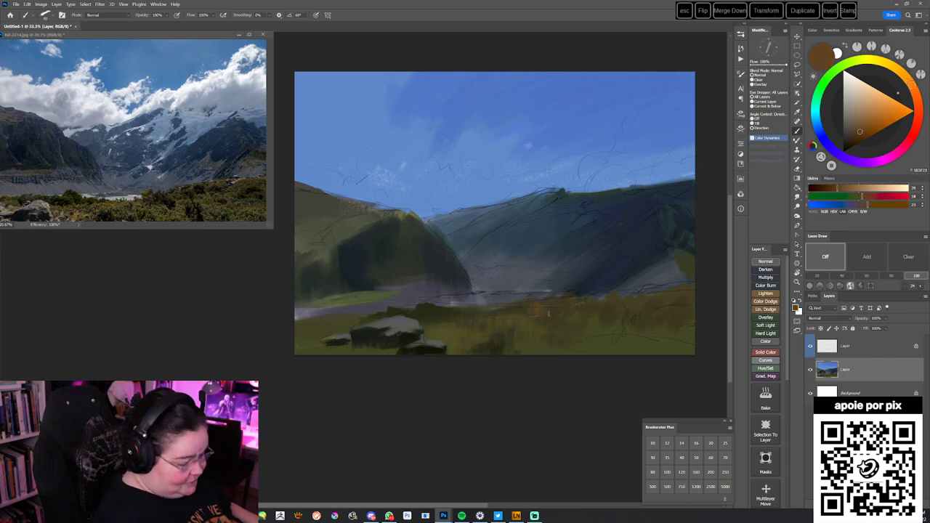
{"action": "left_click", "coordinate": [526, 305], "text": "alt"}
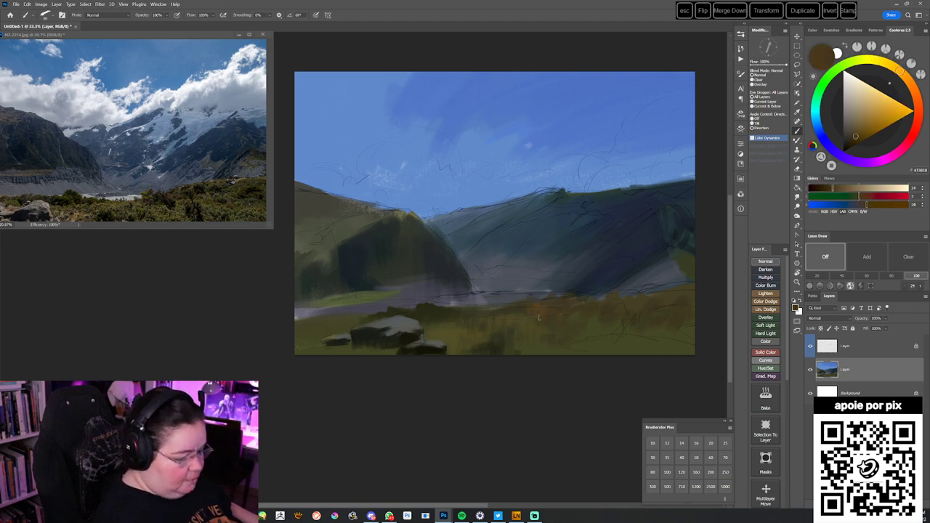
- Paint dark brown and near-black vegetation strokes over the rust-coloured patch in the grass
{"action": "left_click", "coordinate": [849, 144]}
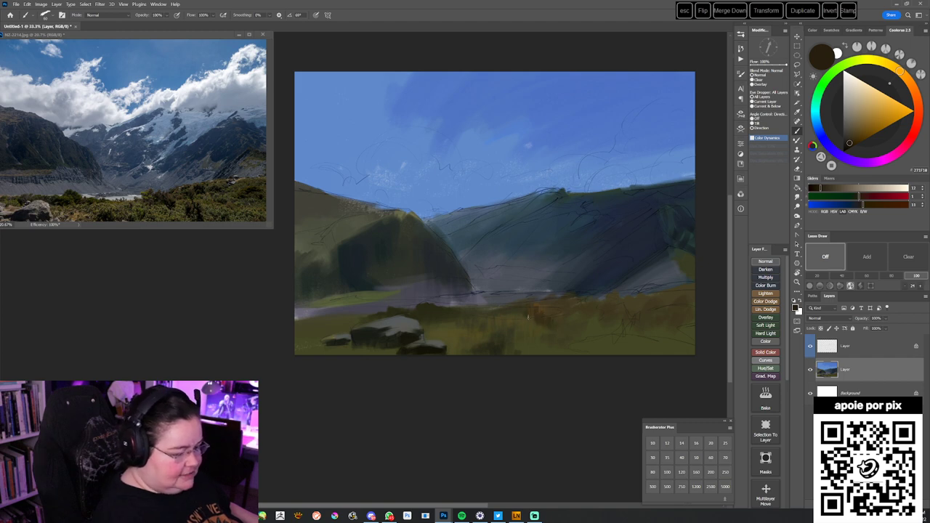
{"action": "left_click", "coordinate": [849, 138]}
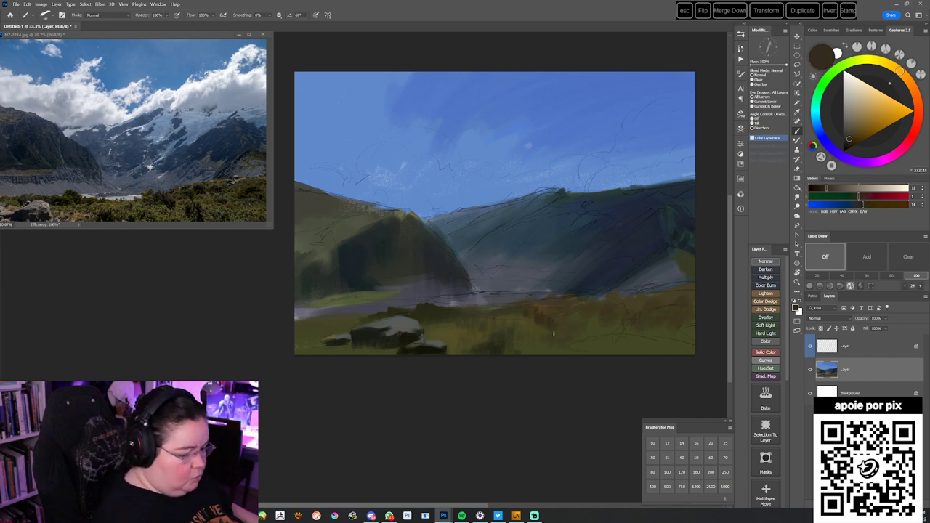
{"action": "left_click", "coordinate": [847, 148]}
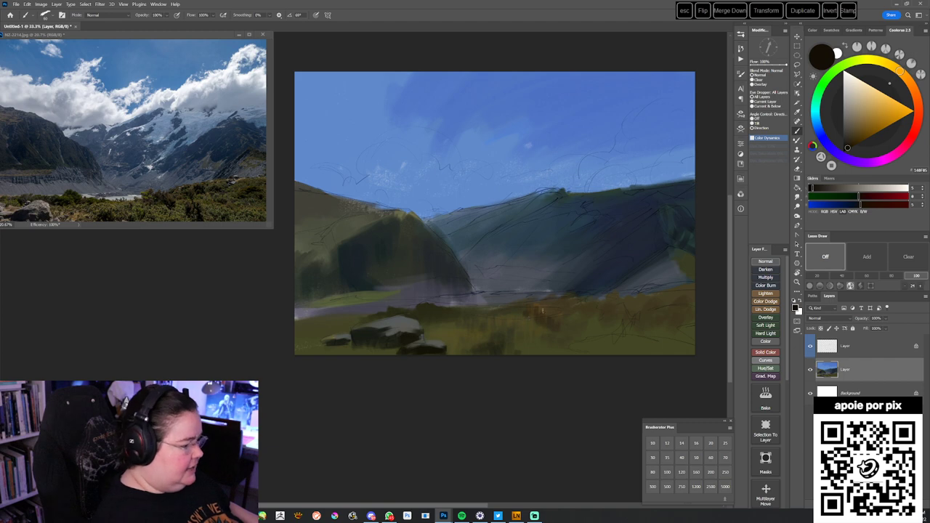
{"action": "mouse_move", "coordinate": [539, 318]}
{"action": "left_mouse_down"}
{"action": "mouse_move", "coordinate": [555, 327]}
{"action": "mouse_move", "coordinate": [521, 312]}
{"action": "mouse_move", "coordinate": [560, 313]}
{"action": "mouse_move", "coordinate": [588, 300]}
{"action": "mouse_move", "coordinate": [579, 317]}
{"action": "left_mouse_up"}
- Blend the dark brown vegetation patch into the surrounding grass with sampled browns, olives and dark tones
{"action": "left_click", "coordinate": [559, 305], "text": "alt"}
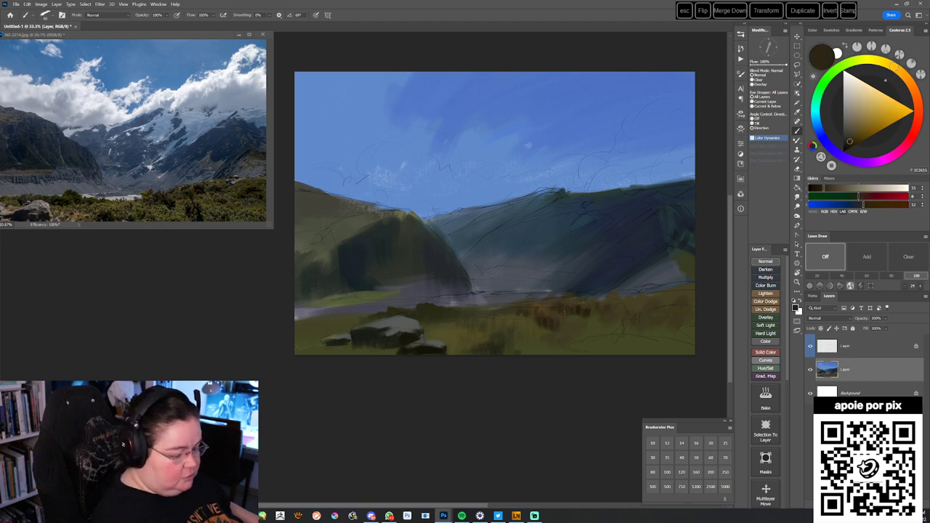
{"action": "left_click", "coordinate": [538, 305], "text": "alt"}
{"action": "left_click", "coordinate": [568, 308], "text": "alt"}
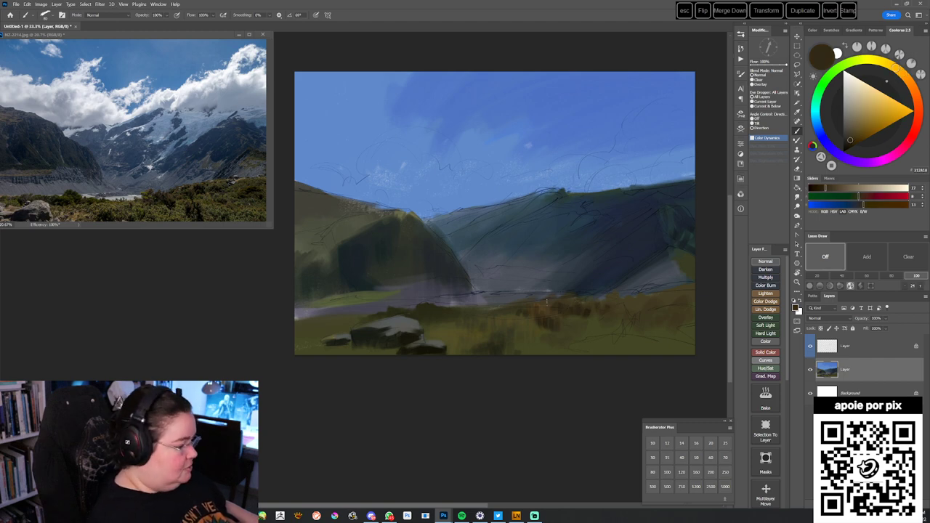
{"action": "left_click", "coordinate": [546, 300], "text": "alt"}
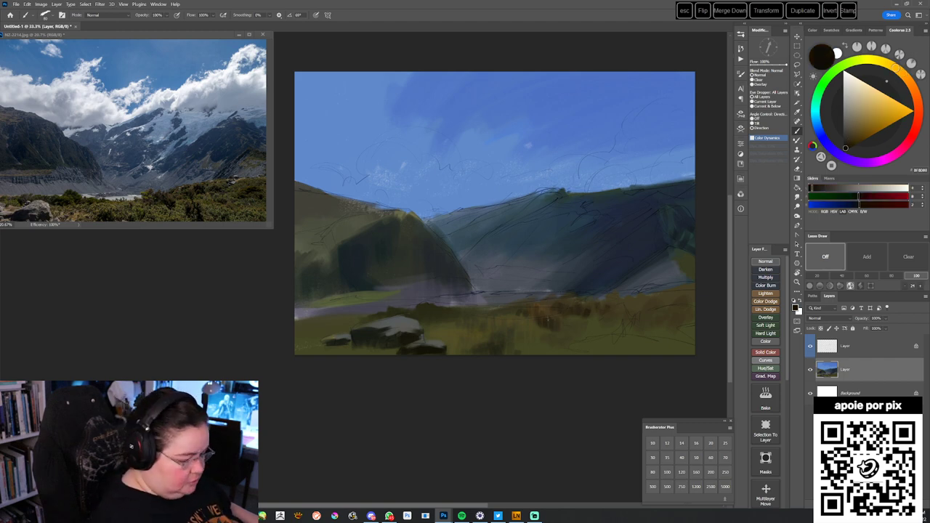
{"action": "left_click", "coordinate": [563, 318], "text": "alt"}
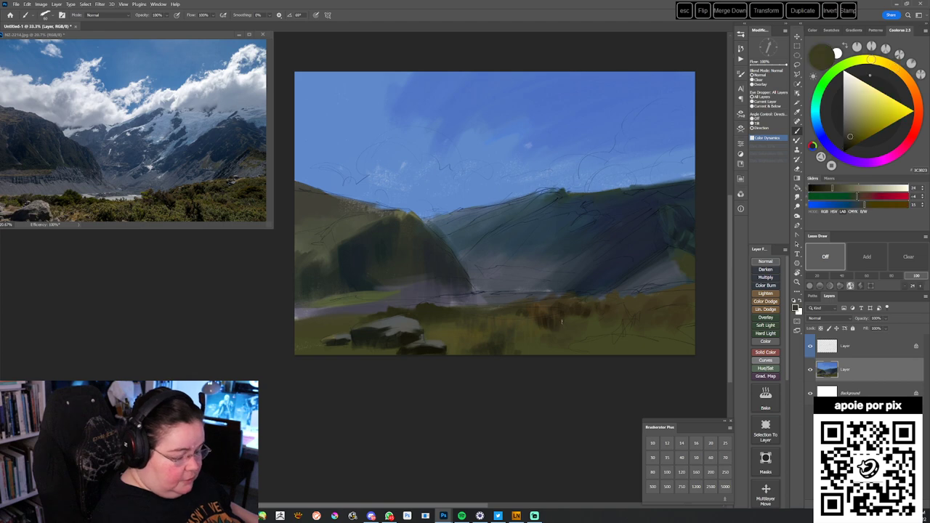
{"action": "left_click", "coordinate": [543, 303], "text": "alt"}
{"action": "left_click", "coordinate": [524, 313], "text": "alt"}
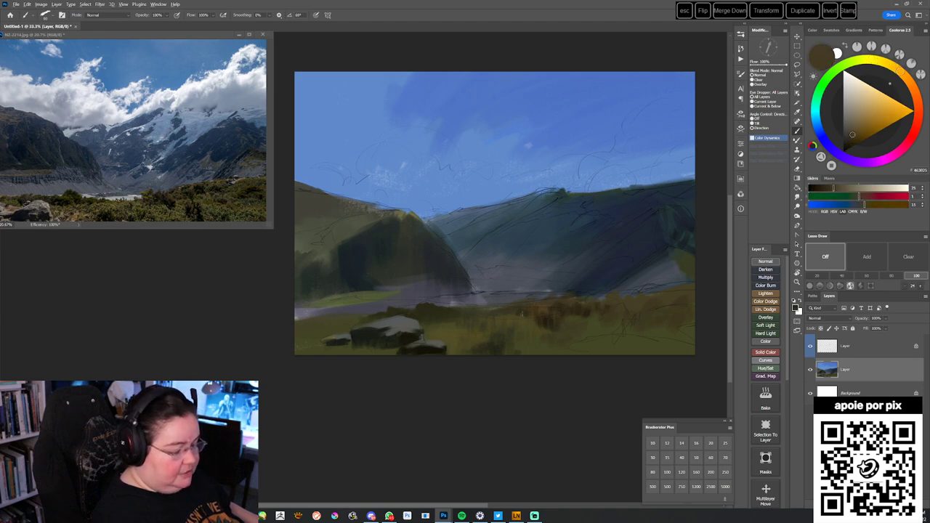
{"action": "left_click", "coordinate": [581, 312], "text": "alt"}
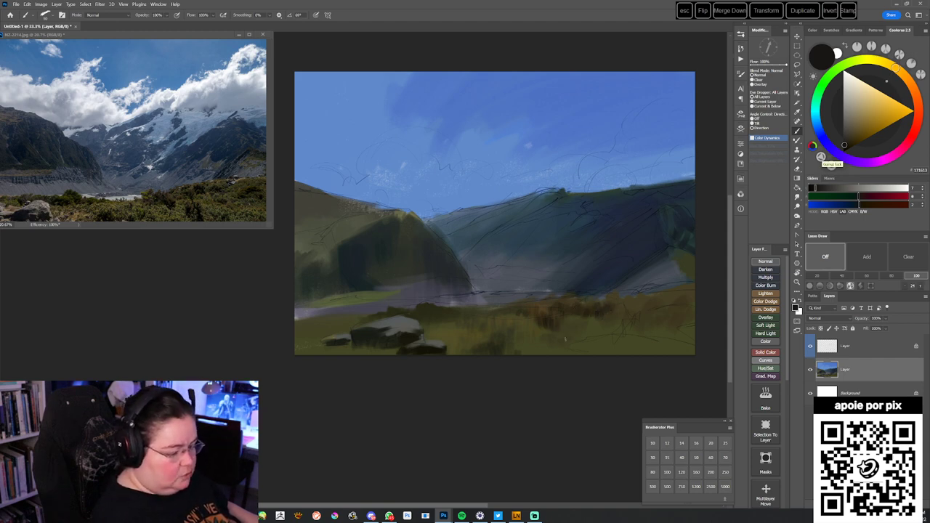
{"action": "left_click", "coordinate": [547, 318], "text": "alt"}
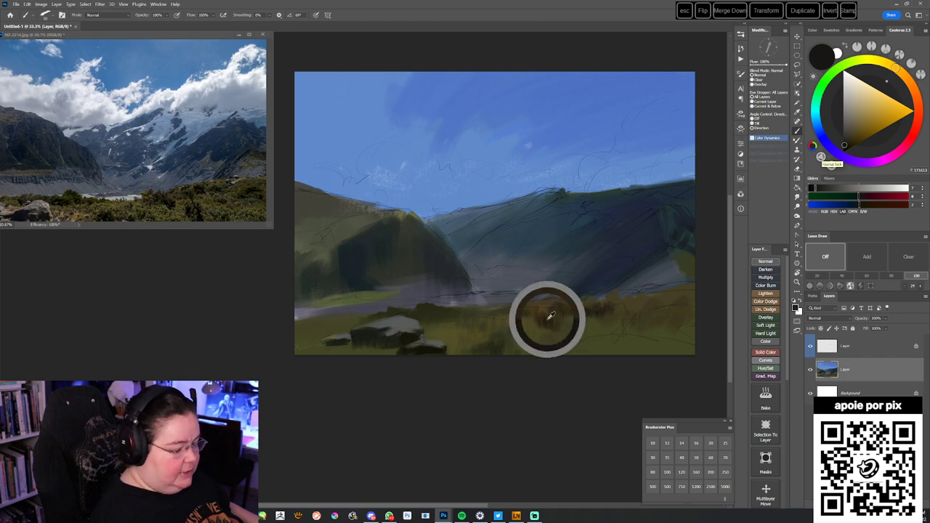
{"action": "left_click_drag", "start_coordinate": [543, 337], "coordinate": [539, 344]}
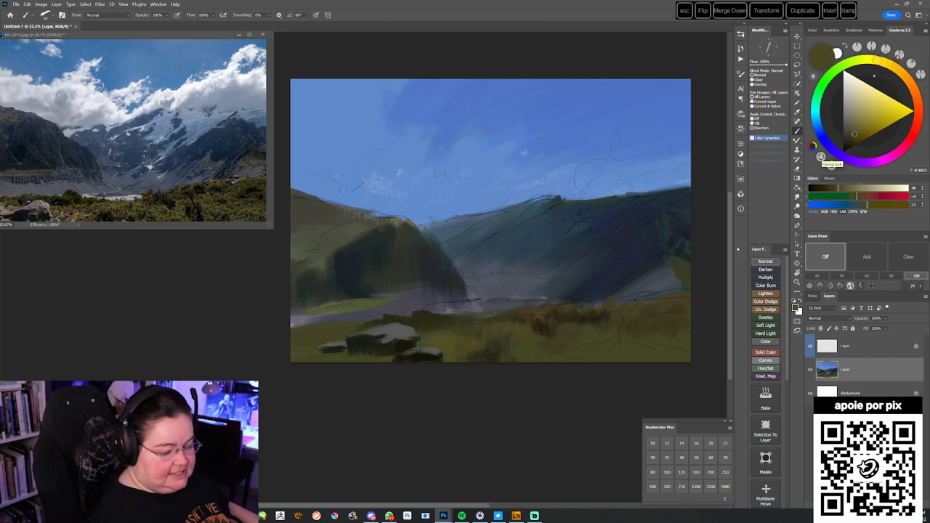
- On a new Normal layer, trace the far mountain's ridge with the pencil brush in red and mark short ticks across it
{"action": "left_click", "coordinate": [765, 262]}
{"action": "left_click", "coordinate": [741, 34]}
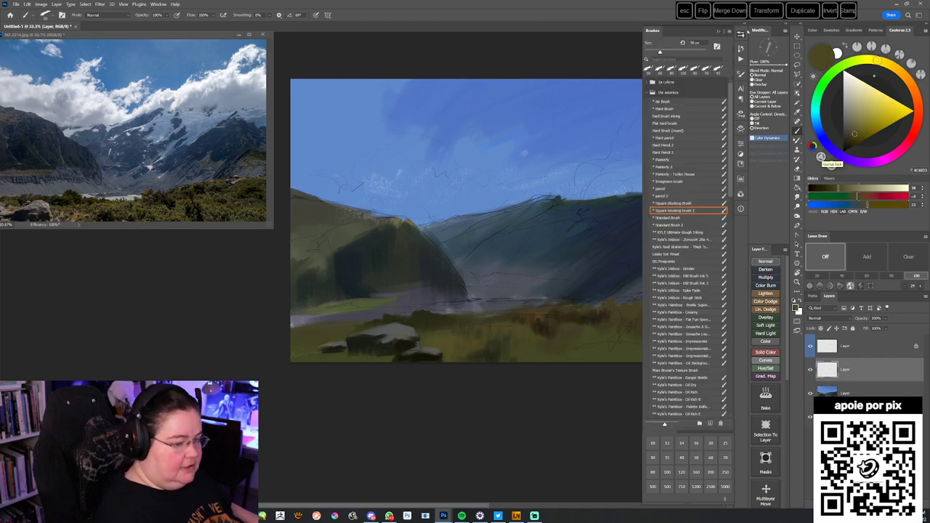
{"action": "left_click", "coordinate": [665, 181]}
{"action": "left_click", "coordinate": [669, 189]}
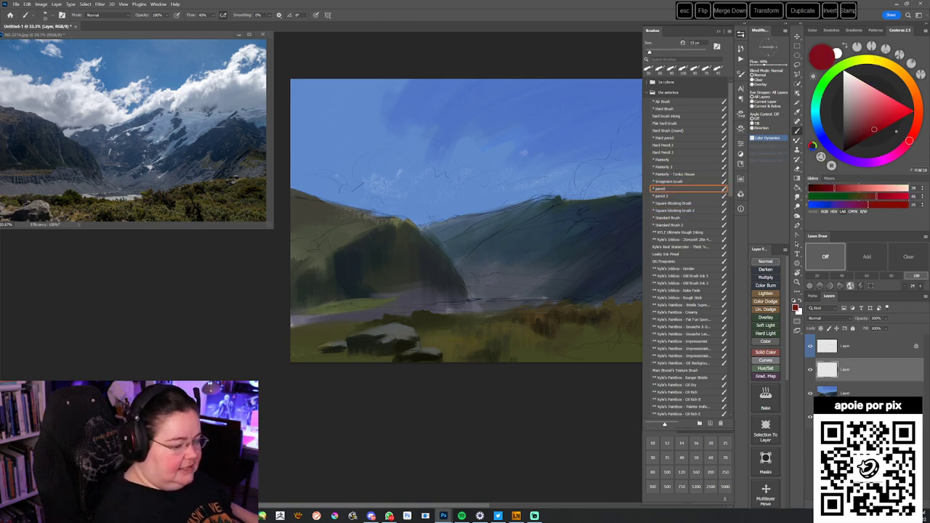
{"action": "mouse_move", "coordinate": [640, 195]}
{"action": "left_mouse_down"}
{"action": "mouse_move", "coordinate": [542, 193]}
{"action": "mouse_move", "coordinate": [428, 223]}
{"action": "mouse_move", "coordinate": [561, 195]}
{"action": "mouse_move", "coordinate": [613, 196]}
{"action": "left_mouse_up"}
{"action": "left_click_drag", "start_coordinate": [497, 200], "coordinate": [494, 215]}
{"action": "left_click_drag", "start_coordinate": [502, 196], "coordinate": [511, 210]}
{"action": "left_click_drag", "start_coordinate": [533, 190], "coordinate": [530, 208]}
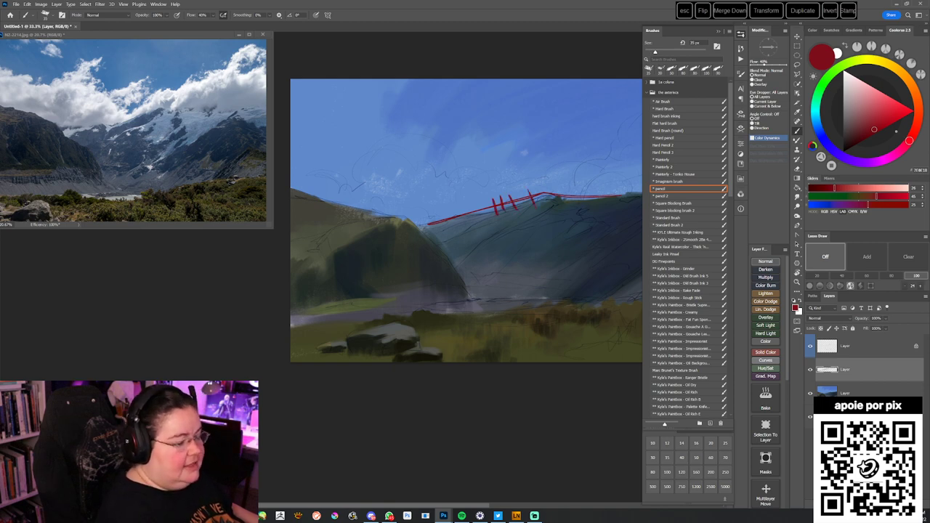
- Label the area above the ridge "Céu" and the mountain below it "MONT" in red
{"action": "mouse_move", "coordinate": [519, 166]}
{"action": "left_mouse_down"}
{"action": "mouse_move", "coordinate": [533, 168]}
{"action": "mouse_move", "coordinate": [522, 148]}
{"action": "left_mouse_up"}
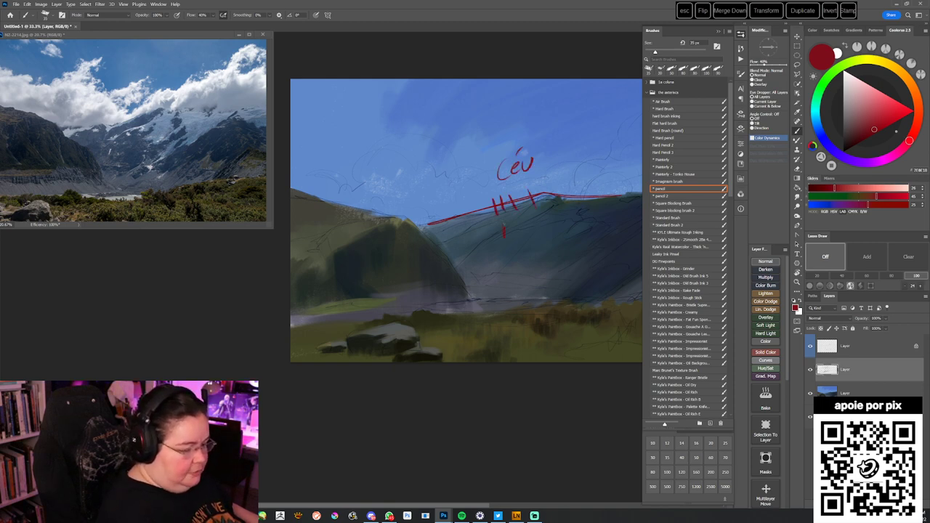
{"action": "left_click_drag", "start_coordinate": [527, 224], "coordinate": [545, 234]}
- Outline the far mountain's shadow shapes in red and mark the near hill's sloping edge, numbering the two planes 1 and 2
{"action": "mouse_move", "coordinate": [610, 325]}
{"action": "left_mouse_down"}
{"action": "mouse_move", "coordinate": [557, 341]}
{"action": "mouse_move", "coordinate": [557, 332]}
{"action": "mouse_move", "coordinate": [538, 332]}
{"action": "left_mouse_up"}
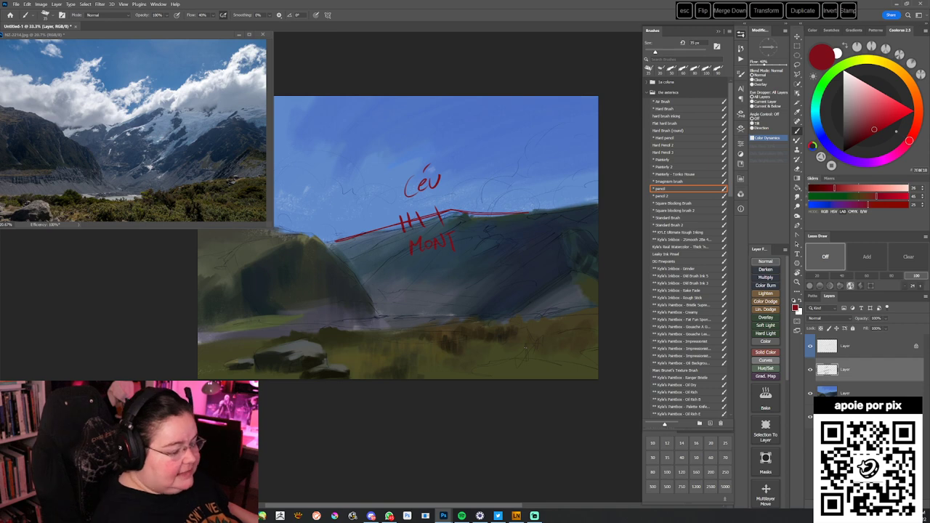
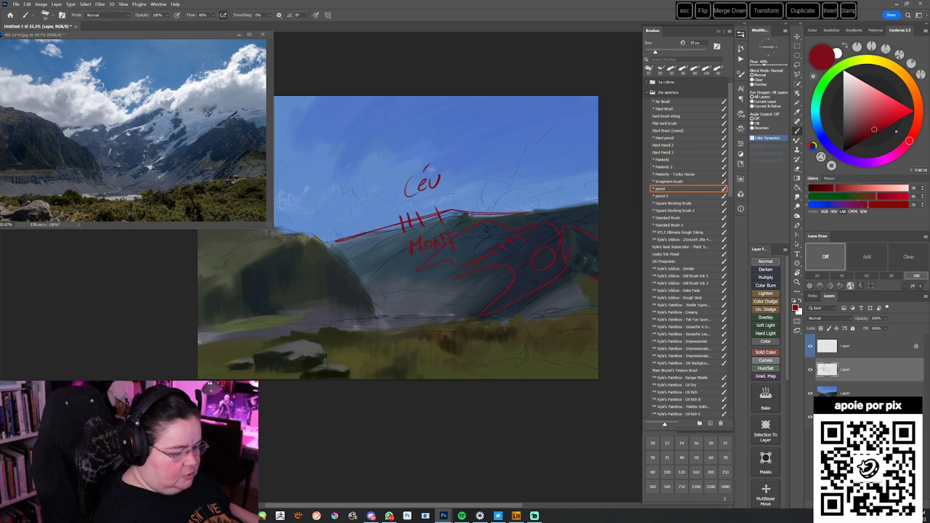
{"action": "key", "text": "ctrl+z"}
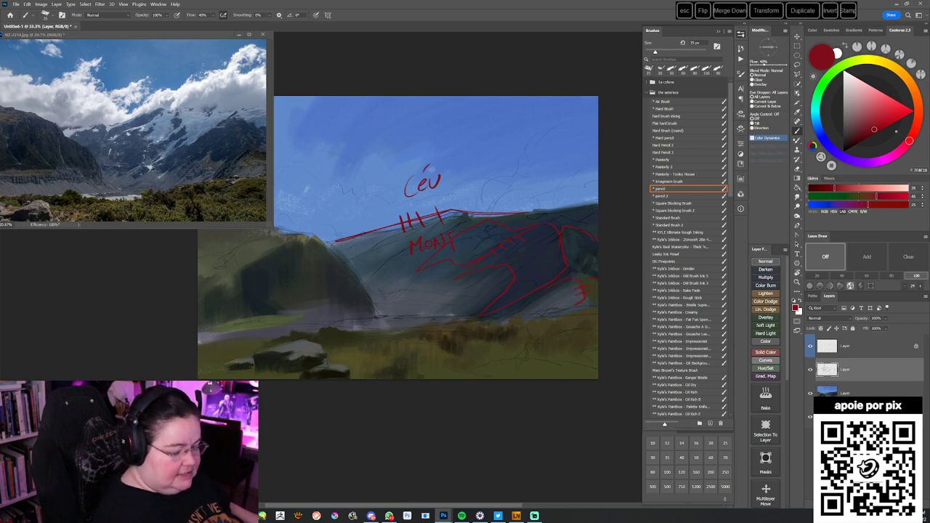
{"action": "left_click_drag", "start_coordinate": [499, 403], "coordinate": [505, 404]}
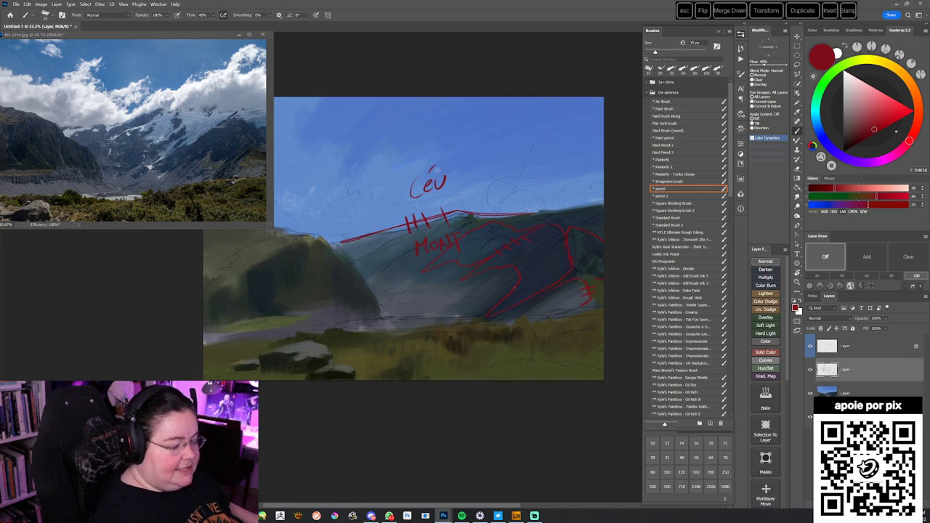
{"action": "left_click_drag", "start_coordinate": [472, 430], "coordinate": [500, 422]}
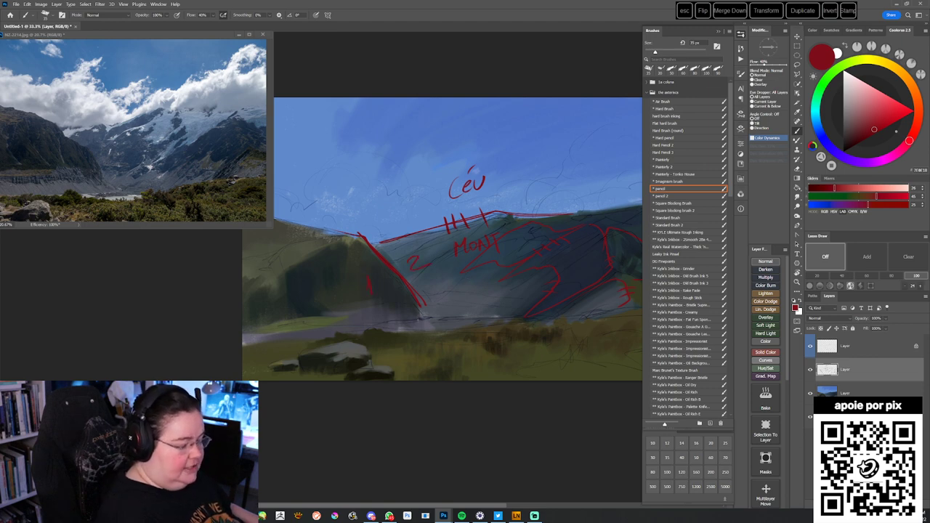
- Outline the near hill's crest, dark shadow shape and lower slope in red, with ticks across the shadow's upper and inner edges
{"action": "left_click_drag", "start_coordinate": [392, 344], "coordinate": [458, 343]}
{"action": "left_click_drag", "start_coordinate": [360, 263], "coordinate": [308, 271]}
{"action": "left_click_drag", "start_coordinate": [308, 206], "coordinate": [427, 234]}
{"action": "left_click_drag", "start_coordinate": [344, 274], "coordinate": [372, 313]}
{"action": "mouse_move", "coordinate": [410, 241]}
{"action": "left_mouse_down"}
{"action": "mouse_move", "coordinate": [421, 285]}
{"action": "mouse_move", "coordinate": [373, 313]}
{"action": "left_mouse_up"}
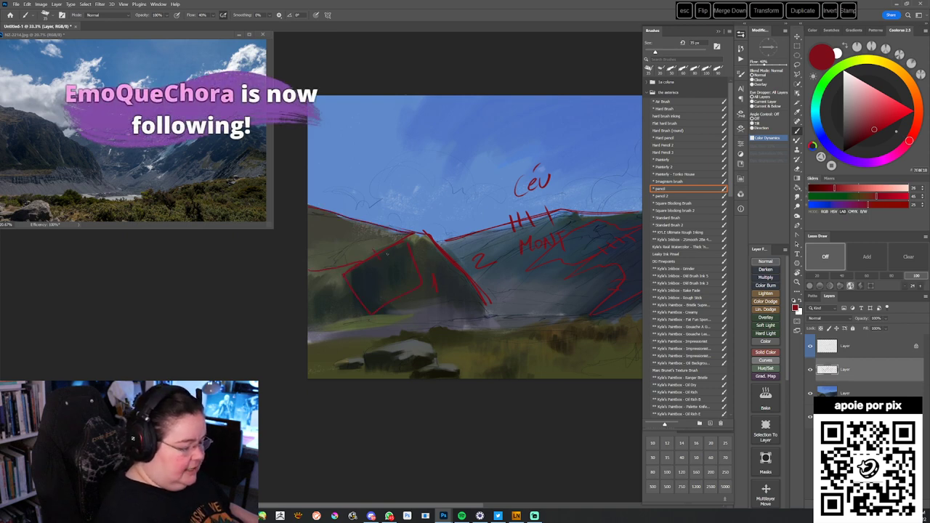
{"action": "left_click_drag", "start_coordinate": [373, 312], "coordinate": [472, 304]}
{"action": "left_click_drag", "start_coordinate": [423, 234], "coordinate": [473, 297]}
{"action": "left_click_drag", "start_coordinate": [412, 251], "coordinate": [373, 311]}
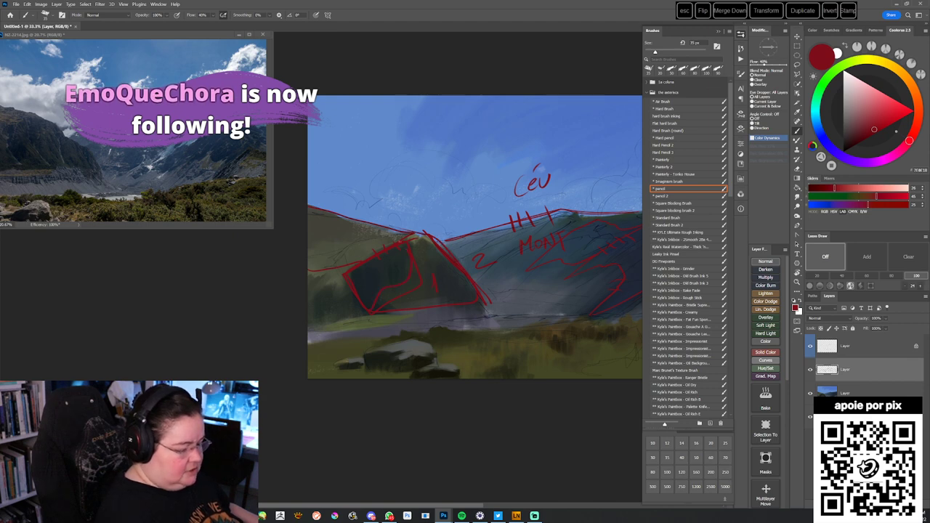
{"action": "left_click_drag", "start_coordinate": [423, 273], "coordinate": [427, 290]}
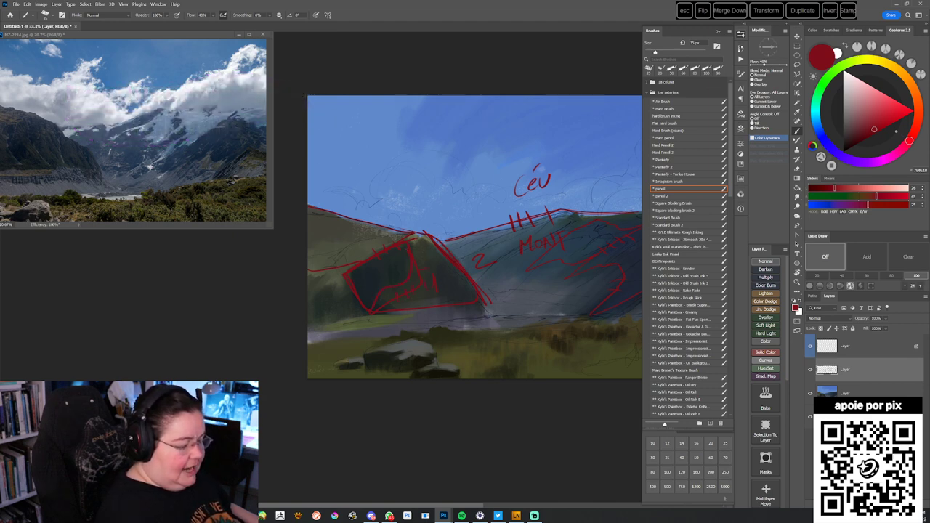
- Delete the layer holding the red edge annotations
{"action": "left_click_drag", "start_coordinate": [498, 354], "coordinate": [472, 359]}
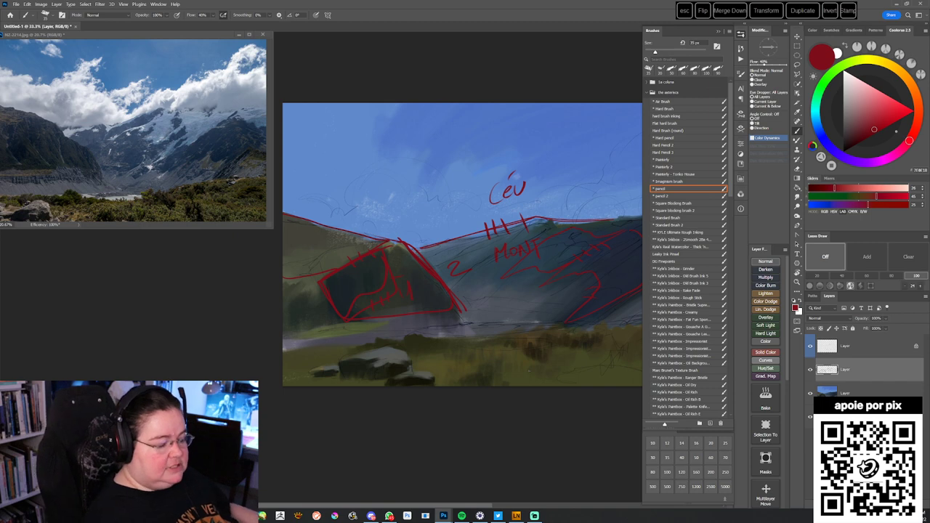
{"action": "key", "text": "Delete"}
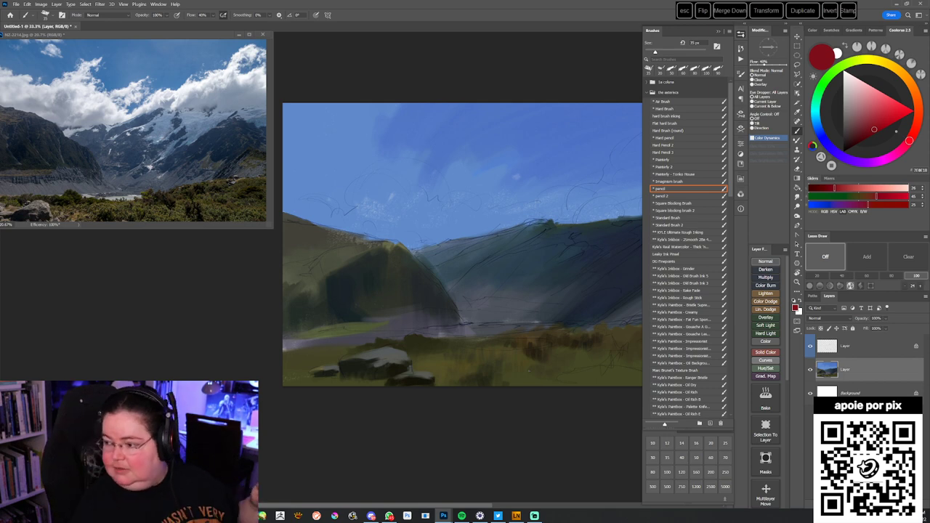
- Add a layer for the clouds and set up Square blocking brush 2 at 250 px with a light lavender-blue colour
{"action": "mouse_move", "coordinate": [515, 340]}
{"action": "left_mouse_down"}
{"action": "mouse_move", "coordinate": [487, 343]}
{"action": "mouse_move", "coordinate": [494, 367]}
{"action": "mouse_move", "coordinate": [473, 391]}
{"action": "left_mouse_up"}
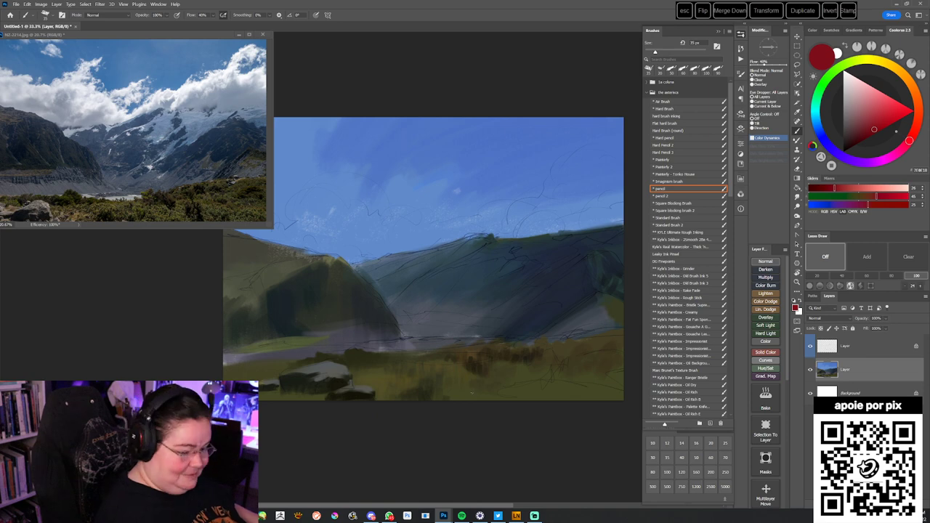
{"action": "left_click", "coordinate": [680, 218]}
{"action": "left_click", "coordinate": [689, 210]}
{"action": "left_click_drag", "start_coordinate": [514, 357], "coordinate": [460, 439]}
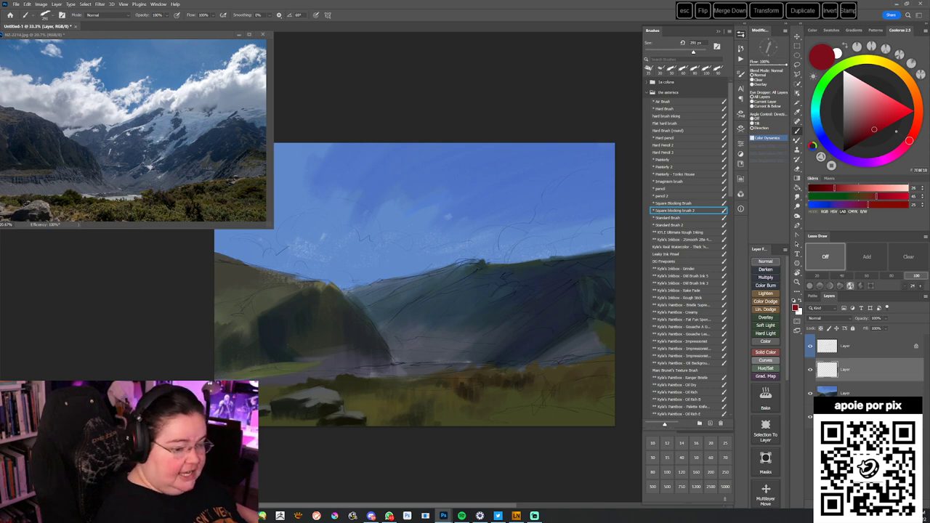
{"action": "key", "text": "x"}
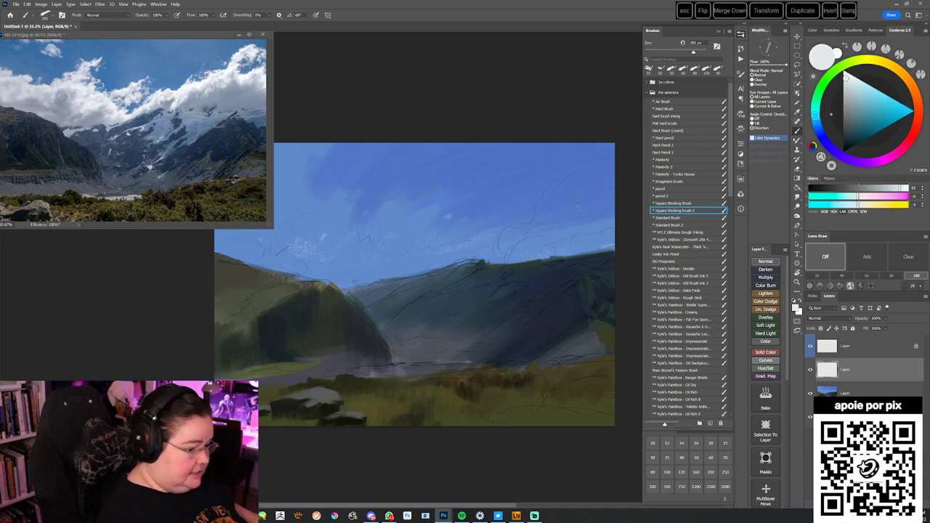
{"action": "left_click_drag", "start_coordinate": [818, 128], "coordinate": [820, 134]}
{"action": "left_click_drag", "start_coordinate": [847, 80], "coordinate": [855, 87]}
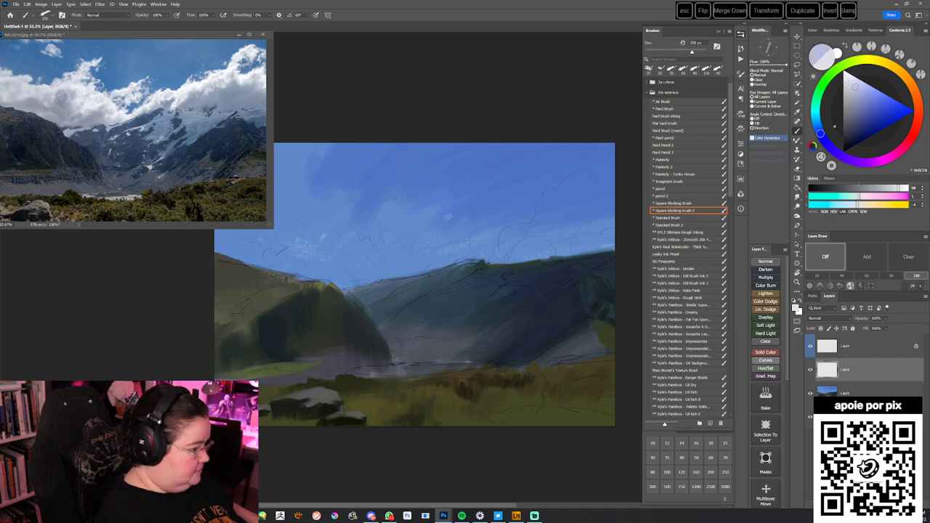
{"action": "left_click_drag", "start_coordinate": [820, 134], "coordinate": [819, 130]}
{"action": "left_click_drag", "start_coordinate": [855, 89], "coordinate": [855, 91]}
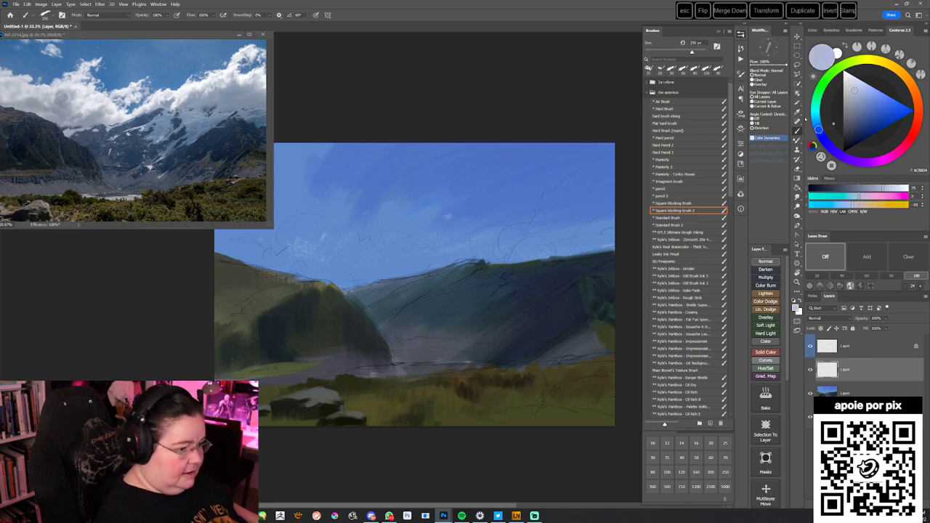
- Block in pale lavender clouds along the far mountain's ridge, varying the tone slightly
{"action": "mouse_move", "coordinate": [552, 246]}
{"action": "left_mouse_down"}
{"action": "mouse_move", "coordinate": [584, 275]}
{"action": "mouse_move", "coordinate": [561, 237]}
{"action": "mouse_move", "coordinate": [575, 230]}
{"action": "mouse_move", "coordinate": [571, 208]}
{"action": "mouse_move", "coordinate": [597, 230]}
{"action": "mouse_move", "coordinate": [608, 226]}
{"action": "mouse_move", "coordinate": [535, 240]}
{"action": "mouse_move", "coordinate": [571, 239]}
{"action": "mouse_move", "coordinate": [612, 248]}
{"action": "left_mouse_up"}
{"action": "left_click", "coordinate": [855, 94]}
{"action": "mouse_move", "coordinate": [541, 256]}
{"action": "left_mouse_down"}
{"action": "mouse_move", "coordinate": [530, 261]}
{"action": "mouse_move", "coordinate": [514, 247]}
{"action": "mouse_move", "coordinate": [499, 268]}
{"action": "mouse_move", "coordinate": [548, 250]}
{"action": "left_mouse_up"}
{"action": "mouse_move", "coordinate": [490, 266]}
{"action": "left_mouse_down"}
{"action": "mouse_move", "coordinate": [512, 253]}
{"action": "mouse_move", "coordinate": [516, 269]}
{"action": "left_mouse_up"}
{"action": "left_click", "coordinate": [514, 267], "text": "alt"}
{"action": "left_click_drag", "start_coordinate": [426, 315], "coordinate": [477, 302]}
- Extend the grey-lavender cloud bank across the valley gap and toward the near hill's crest with a 150 to 200 px brush
{"action": "key", "text": "bracketleft"}
{"action": "mouse_move", "coordinate": [416, 273]}
{"action": "left_mouse_down"}
{"action": "mouse_move", "coordinate": [442, 248]}
{"action": "mouse_move", "coordinate": [438, 279]}
{"action": "mouse_move", "coordinate": [464, 279]}
{"action": "left_mouse_up"}
{"action": "key", "text": "b"}
{"action": "key", "text": "b"}
{"action": "mouse_move", "coordinate": [452, 268]}
{"action": "left_mouse_down"}
{"action": "mouse_move", "coordinate": [469, 259]}
{"action": "mouse_move", "coordinate": [480, 270]}
{"action": "mouse_move", "coordinate": [446, 252]}
{"action": "left_mouse_up"}
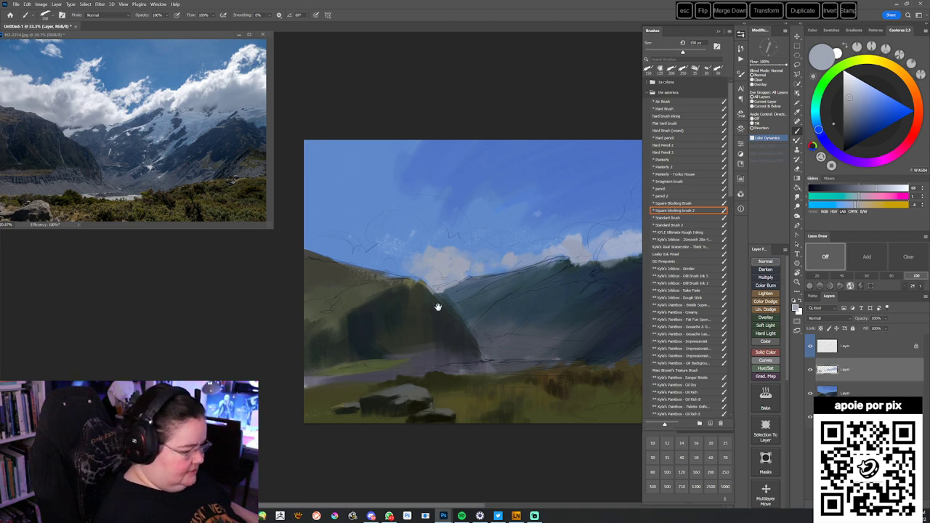
{"action": "left_click_drag", "start_coordinate": [428, 308], "coordinate": [448, 309]}
{"action": "key", "text": "bracketright"}
{"action": "key", "text": "bracketright"}
{"action": "mouse_move", "coordinate": [402, 266]}
{"action": "left_mouse_down"}
{"action": "mouse_move", "coordinate": [415, 261]}
{"action": "mouse_move", "coordinate": [429, 273]}
{"action": "mouse_move", "coordinate": [396, 254]}
{"action": "left_mouse_up"}
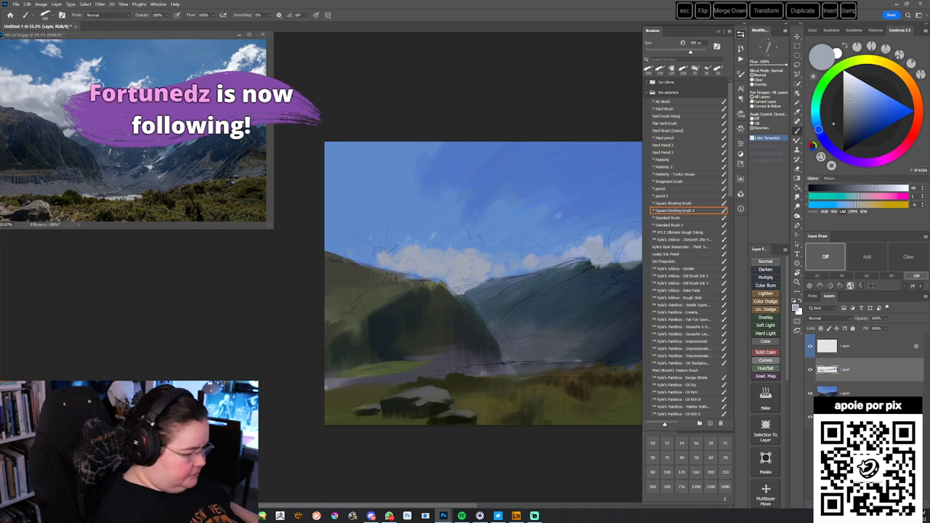
{"action": "mouse_move", "coordinate": [430, 285]}
{"action": "left_mouse_down"}
{"action": "mouse_move", "coordinate": [447, 274]}
{"action": "mouse_move", "coordinate": [442, 287]}
{"action": "left_mouse_up"}
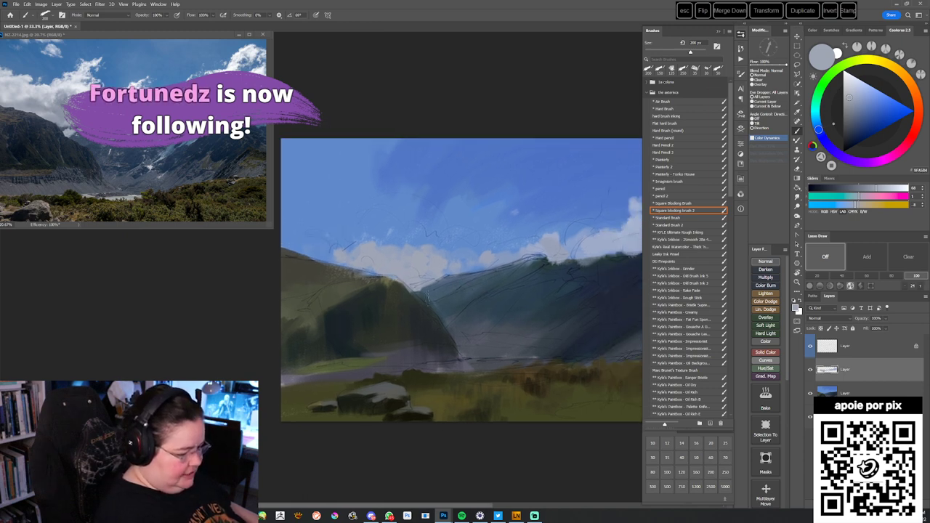
- Soften the far mountain's upper slope into the clouds at the valley gap with sampled blue-grey mist
{"action": "left_click", "coordinate": [434, 290], "text": "alt"}
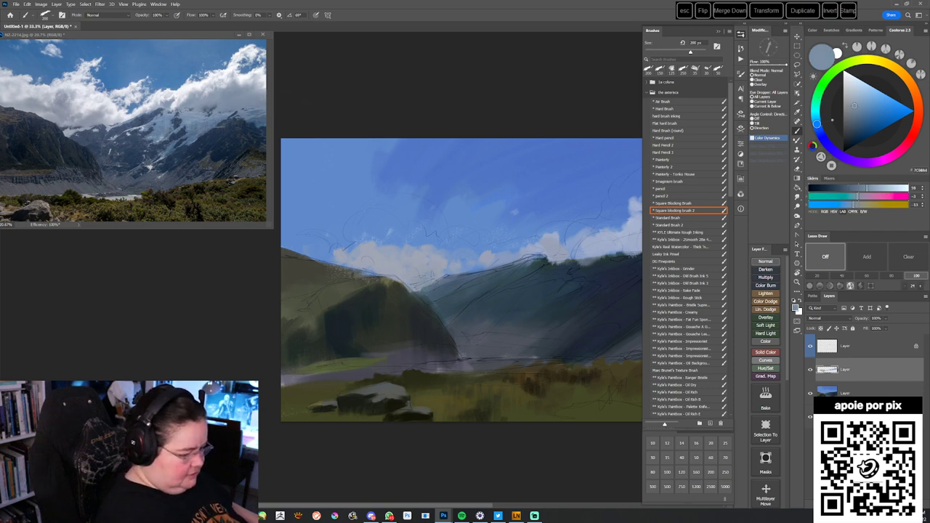
{"action": "left_click_drag", "start_coordinate": [434, 285], "coordinate": [442, 293]}
{"action": "left_click_drag", "start_coordinate": [496, 304], "coordinate": [421, 282]}
{"action": "left_click", "coordinate": [405, 272], "text": "alt"}
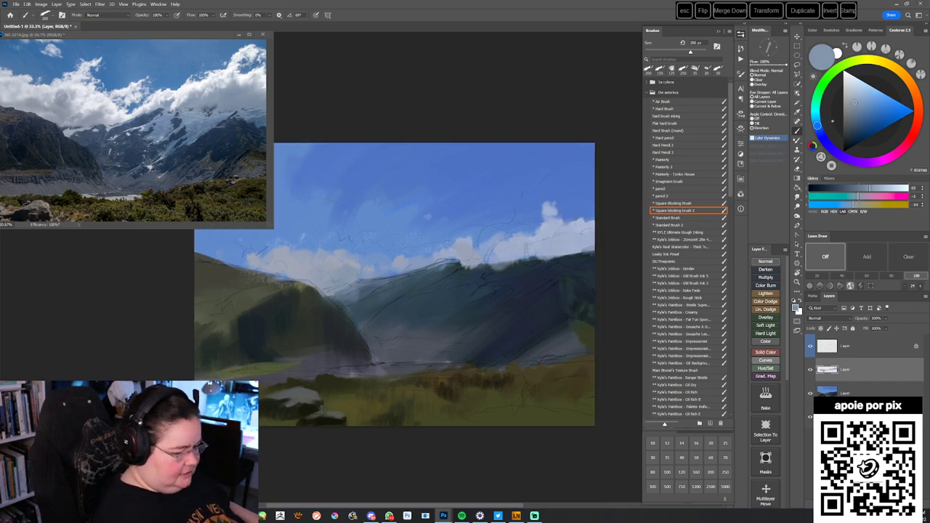
- Paint bright near-white cloud tops above the far mountain's ridge and carry them toward the valley gap
{"action": "left_click", "coordinate": [530, 266], "text": "alt"}
{"action": "left_click", "coordinate": [815, 116]}
{"action": "left_click", "coordinate": [851, 79]}
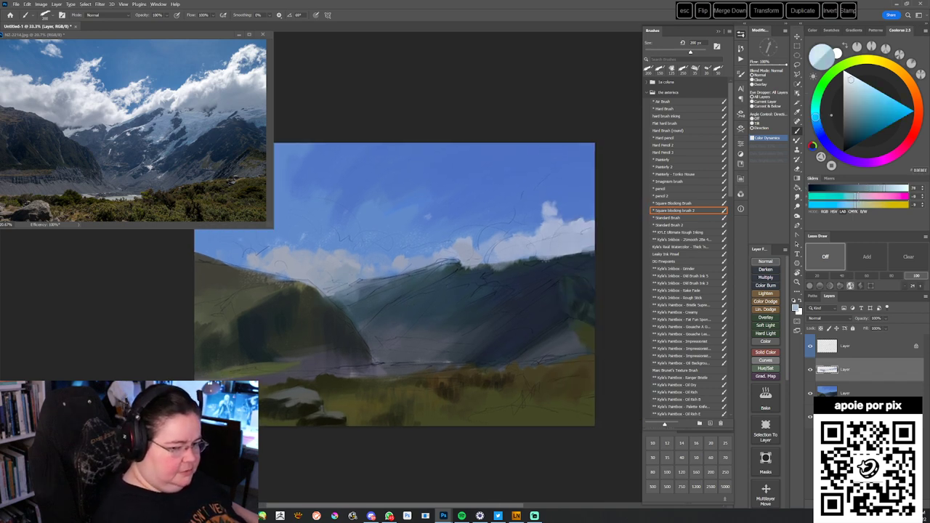
{"action": "left_click_drag", "start_coordinate": [848, 76], "coordinate": [847, 75]}
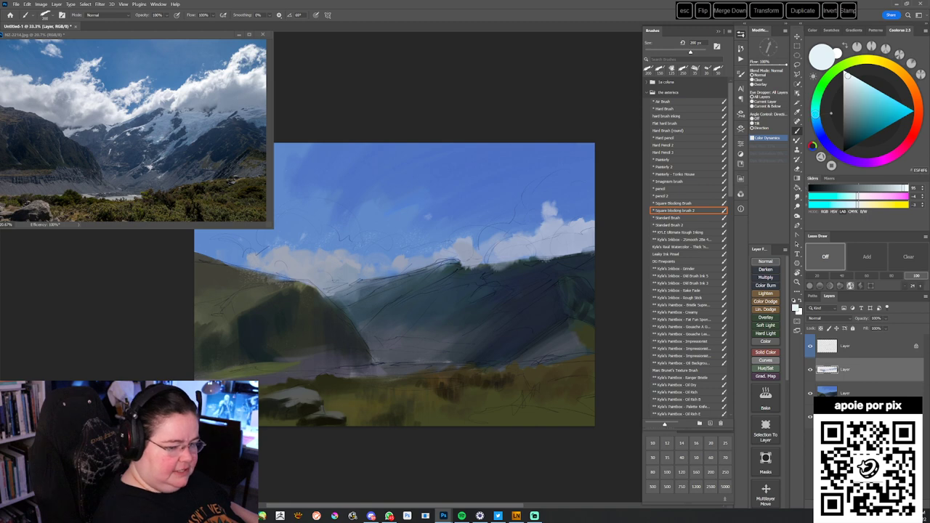
{"action": "left_click", "coordinate": [846, 76]}
{"action": "left_click_drag", "start_coordinate": [511, 295], "coordinate": [499, 306]}
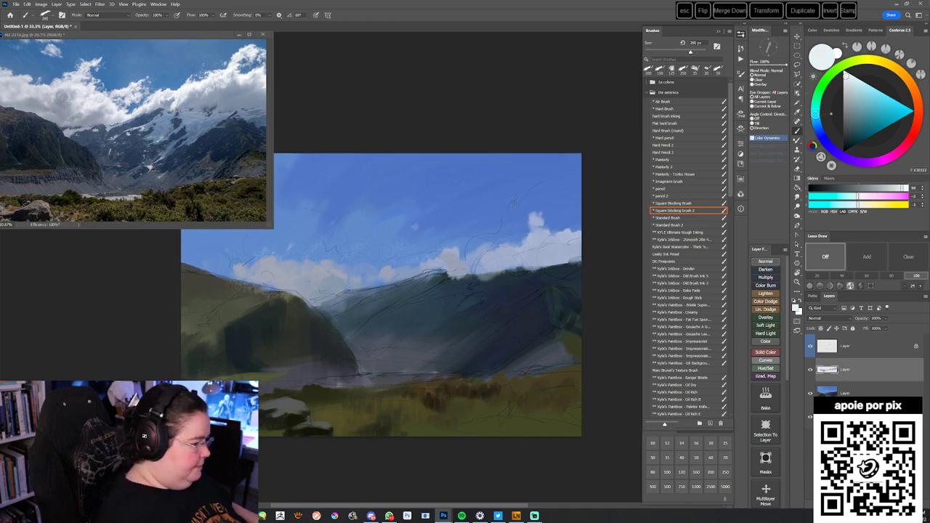
{"action": "mouse_move", "coordinate": [512, 216]}
{"action": "left_mouse_down"}
{"action": "mouse_move", "coordinate": [523, 220]}
{"action": "mouse_move", "coordinate": [529, 200]}
{"action": "mouse_move", "coordinate": [542, 211]}
{"action": "mouse_move", "coordinate": [529, 234]}
{"action": "mouse_move", "coordinate": [520, 224]}
{"action": "mouse_move", "coordinate": [506, 237]}
{"action": "mouse_move", "coordinate": [517, 248]}
{"action": "mouse_move", "coordinate": [489, 254]}
{"action": "mouse_move", "coordinate": [484, 240]}
{"action": "mouse_move", "coordinate": [462, 265]}
{"action": "mouse_move", "coordinate": [539, 217]}
{"action": "mouse_move", "coordinate": [554, 221]}
{"action": "mouse_move", "coordinate": [549, 203]}
{"action": "mouse_move", "coordinate": [564, 190]}
{"action": "mouse_move", "coordinate": [544, 202]}
{"action": "mouse_move", "coordinate": [562, 184]}
{"action": "mouse_move", "coordinate": [557, 227]}
{"action": "mouse_move", "coordinate": [574, 207]}
{"action": "mouse_move", "coordinate": [568, 200]}
{"action": "mouse_move", "coordinate": [572, 222]}
{"action": "mouse_move", "coordinate": [537, 227]}
{"action": "left_mouse_up"}
{"action": "left_click_drag", "start_coordinate": [505, 308], "coordinate": [542, 316]}
{"action": "left_click_drag", "start_coordinate": [594, 236], "coordinate": [601, 220]}
{"action": "left_click_drag", "start_coordinate": [501, 293], "coordinate": [522, 286]}
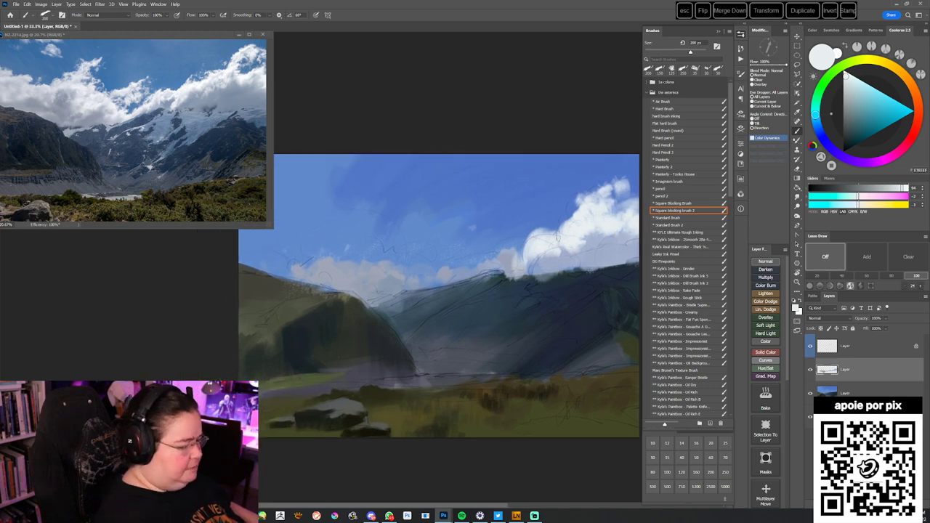
{"action": "mouse_move", "coordinate": [413, 263]}
{"action": "left_mouse_down"}
{"action": "mouse_move", "coordinate": [449, 246]}
{"action": "mouse_move", "coordinate": [404, 263]}
{"action": "mouse_move", "coordinate": [424, 271]}
{"action": "mouse_move", "coordinate": [407, 271]}
{"action": "mouse_move", "coordinate": [429, 283]}
{"action": "mouse_move", "coordinate": [512, 242]}
{"action": "mouse_move", "coordinate": [517, 255]}
{"action": "mouse_move", "coordinate": [462, 272]}
{"action": "left_mouse_up"}
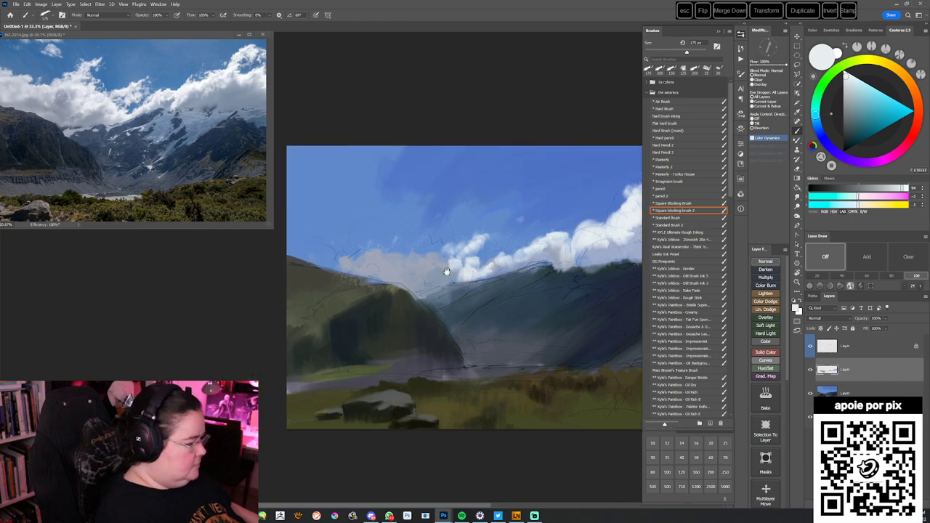
- Build up bright white billows on the cloud bank above the near hill and the valley
{"action": "mouse_move", "coordinate": [395, 259]}
{"action": "left_mouse_down"}
{"action": "mouse_move", "coordinate": [385, 250]}
{"action": "mouse_move", "coordinate": [396, 241]}
{"action": "mouse_move", "coordinate": [436, 251]}
{"action": "mouse_move", "coordinate": [385, 231]}
{"action": "left_mouse_up"}
{"action": "left_click_drag", "start_coordinate": [467, 306], "coordinate": [481, 330]}
{"action": "left_click_drag", "start_coordinate": [448, 279], "coordinate": [445, 288]}
{"action": "mouse_move", "coordinate": [417, 281]}
{"action": "left_mouse_down"}
{"action": "mouse_move", "coordinate": [427, 290]}
{"action": "mouse_move", "coordinate": [444, 283]}
{"action": "left_mouse_up"}
{"action": "mouse_move", "coordinate": [364, 274]}
{"action": "left_mouse_down"}
{"action": "mouse_move", "coordinate": [374, 266]}
{"action": "mouse_move", "coordinate": [364, 281]}
{"action": "left_mouse_up"}
{"action": "left_click_drag", "start_coordinate": [388, 282], "coordinate": [414, 287]}
{"action": "mouse_move", "coordinate": [334, 259]}
{"action": "left_mouse_down"}
{"action": "mouse_move", "coordinate": [333, 250]}
{"action": "mouse_move", "coordinate": [385, 284]}
{"action": "mouse_move", "coordinate": [339, 255]}
{"action": "left_mouse_up"}
{"action": "mouse_move", "coordinate": [386, 279]}
{"action": "left_mouse_down"}
{"action": "mouse_move", "coordinate": [410, 262]}
{"action": "mouse_move", "coordinate": [394, 263]}
{"action": "mouse_move", "coordinate": [429, 258]}
{"action": "mouse_move", "coordinate": [410, 276]}
{"action": "mouse_move", "coordinate": [428, 243]}
{"action": "mouse_move", "coordinate": [411, 270]}
{"action": "mouse_move", "coordinate": [367, 283]}
{"action": "left_mouse_up"}
{"action": "left_click_drag", "start_coordinate": [444, 356], "coordinate": [410, 357]}
{"action": "mouse_move", "coordinate": [409, 263]}
{"action": "left_mouse_down"}
{"action": "mouse_move", "coordinate": [420, 247]}
{"action": "mouse_move", "coordinate": [437, 262]}
{"action": "mouse_move", "coordinate": [417, 251]}
{"action": "left_mouse_up"}
{"action": "left_click_drag", "start_coordinate": [330, 283], "coordinate": [382, 295]}
{"action": "left_click_drag", "start_coordinate": [407, 260], "coordinate": [417, 258]}
{"action": "left_click_drag", "start_coordinate": [525, 301], "coordinate": [529, 287]}
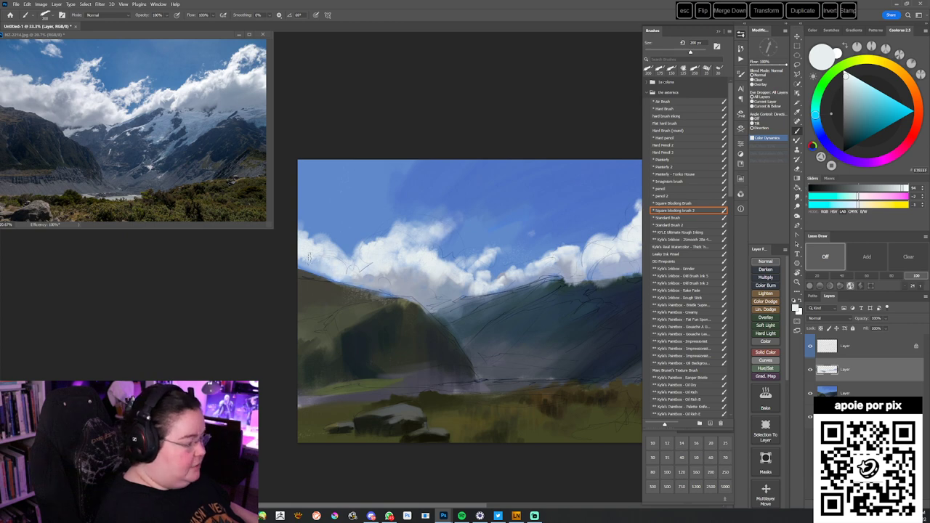
- Refine the white cloud edges and wisps above the valley with a smaller 90 to 100 px brush
{"action": "left_click_drag", "start_coordinate": [486, 327], "coordinate": [461, 335]}
{"action": "mouse_move", "coordinate": [415, 247]}
{"action": "left_mouse_down"}
{"action": "mouse_move", "coordinate": [431, 239]}
{"action": "mouse_move", "coordinate": [416, 260]}
{"action": "left_mouse_up"}
{"action": "left_click_drag", "start_coordinate": [477, 325], "coordinate": [465, 319]}
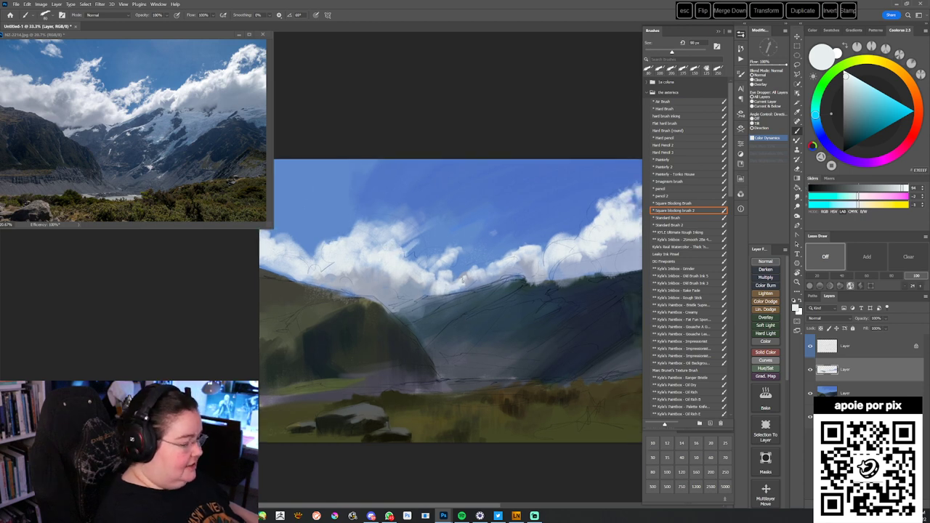
{"action": "left_click_drag", "start_coordinate": [444, 251], "coordinate": [487, 235]}
{"action": "left_click_drag", "start_coordinate": [417, 268], "coordinate": [407, 249]}
{"action": "left_click_drag", "start_coordinate": [489, 293], "coordinate": [474, 281]}
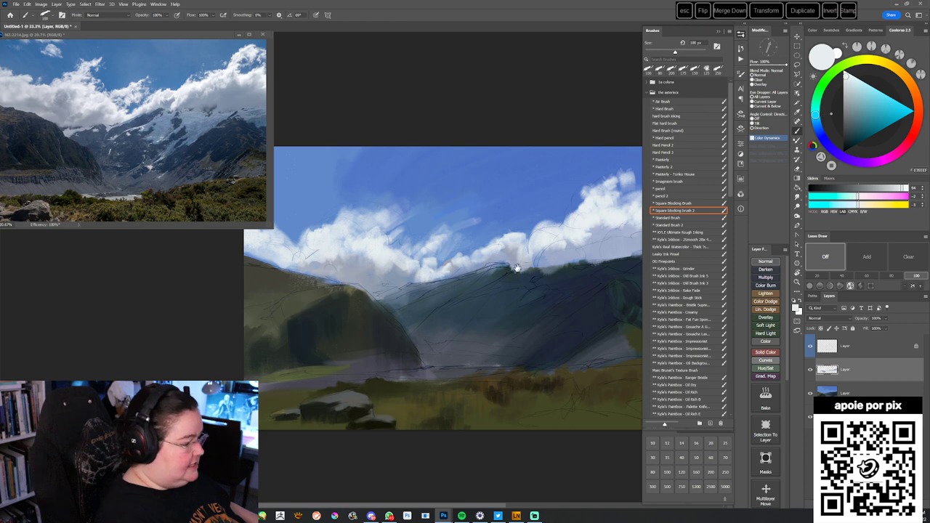
{"action": "left_click_drag", "start_coordinate": [509, 254], "coordinate": [497, 265]}
{"action": "mouse_move", "coordinate": [445, 346]}
{"action": "left_mouse_down"}
{"action": "mouse_move", "coordinate": [496, 333]}
{"action": "mouse_move", "coordinate": [497, 340]}
{"action": "left_mouse_up"}
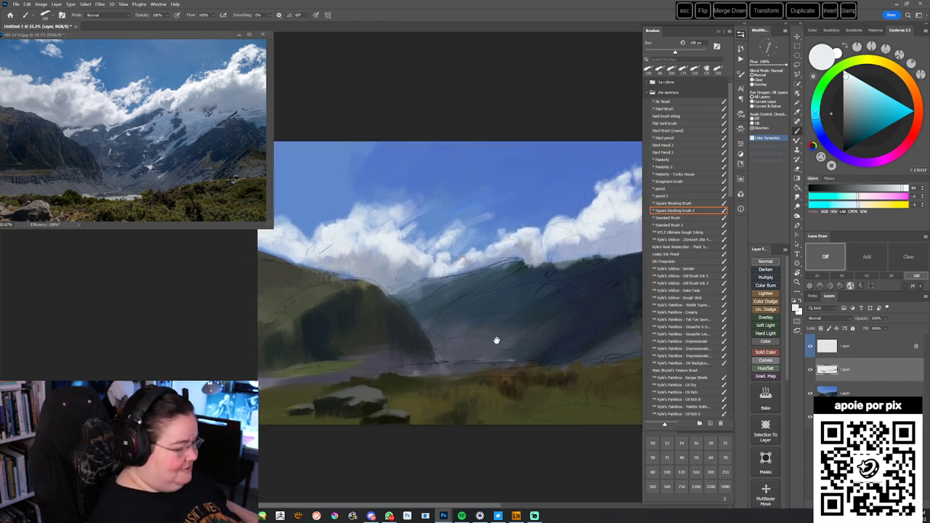
- Shade the cloud base above the near hill with a sampled grey-lavender
{"action": "left_click_drag", "start_coordinate": [404, 308], "coordinate": [439, 308]}
{"action": "left_click", "coordinate": [384, 265], "text": "alt"}
{"action": "left_click", "coordinate": [386, 261], "text": "alt"}
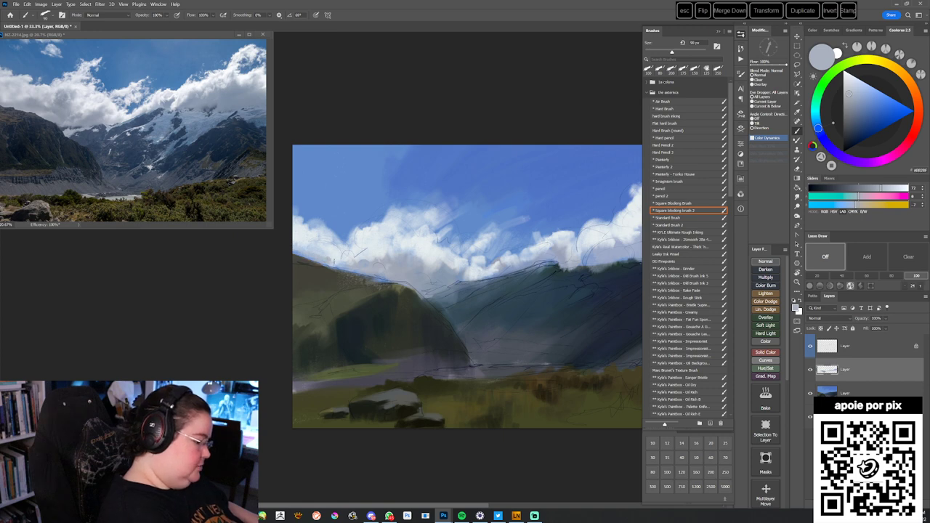
{"action": "left_click_drag", "start_coordinate": [354, 255], "coordinate": [347, 255]}
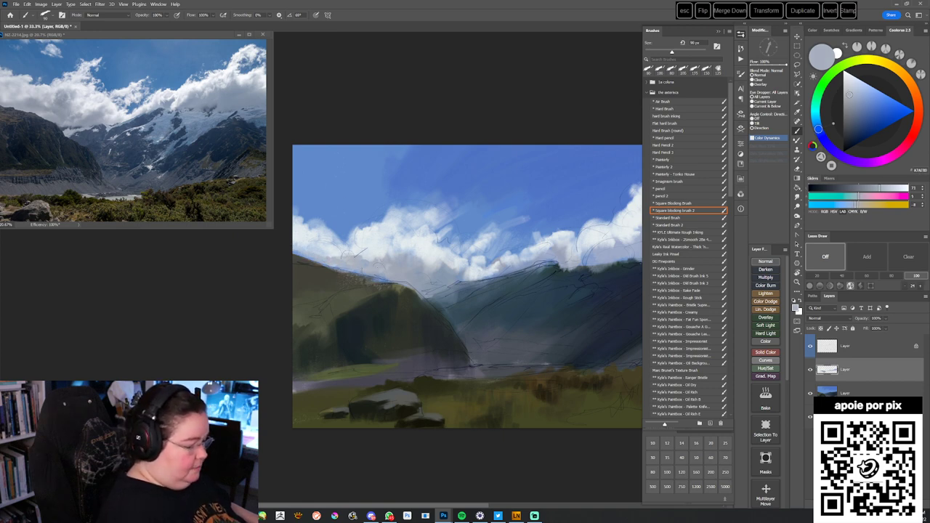
{"action": "left_click_drag", "start_coordinate": [411, 308], "coordinate": [391, 310]}
- Clean up the near hill's crest against the clouds, alternating sampled olive hill and grey-lavender cloud colours
{"action": "left_click", "coordinate": [311, 267], "text": "alt"}
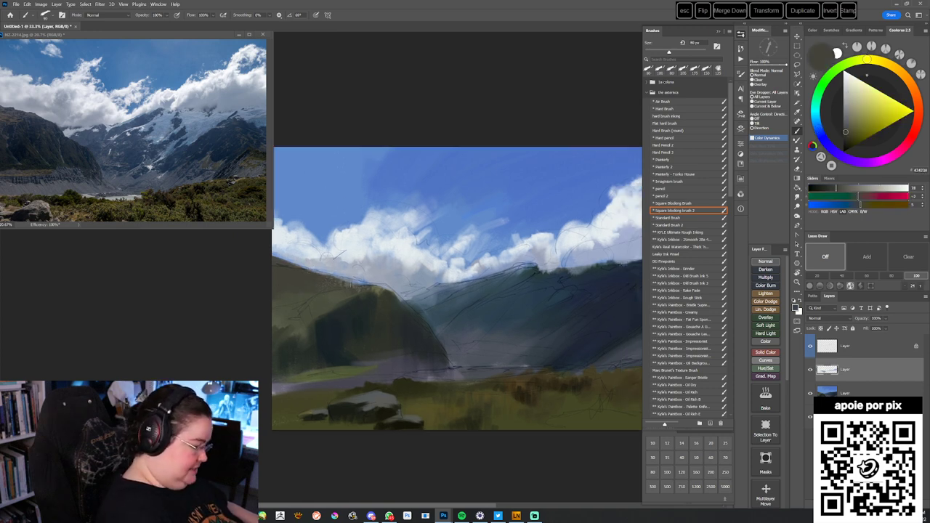
{"action": "left_click", "coordinate": [382, 267], "text": "alt"}
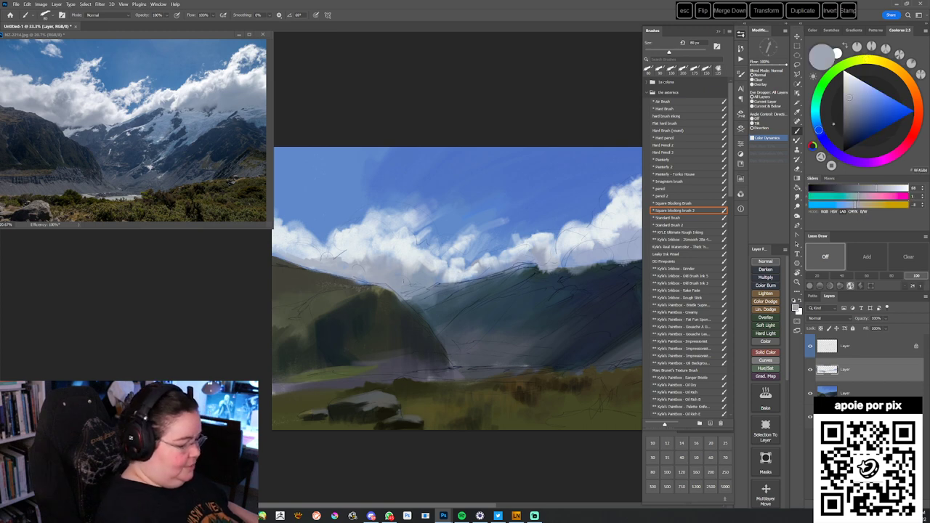
{"action": "left_click_drag", "start_coordinate": [482, 307], "coordinate": [490, 311]}
{"action": "left_click", "coordinate": [349, 284], "text": "alt"}
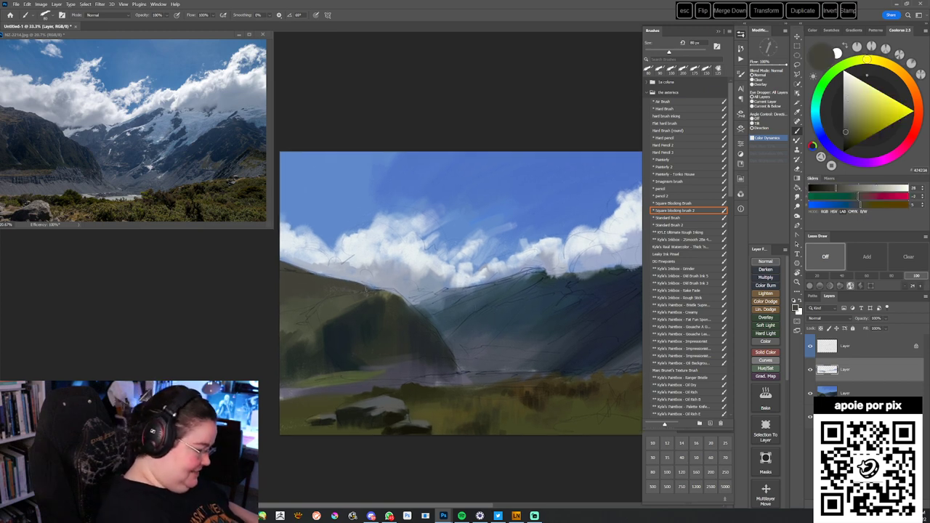
{"action": "left_click", "coordinate": [386, 301], "text": "alt"}
{"action": "mouse_move", "coordinate": [501, 330]}
{"action": "left_mouse_down"}
{"action": "mouse_move", "coordinate": [489, 317]}
{"action": "mouse_move", "coordinate": [497, 331]}
{"action": "mouse_move", "coordinate": [498, 320]}
{"action": "left_mouse_up"}
{"action": "left_click", "coordinate": [395, 277], "text": "alt"}
{"action": "left_click", "coordinate": [385, 281], "text": "alt"}
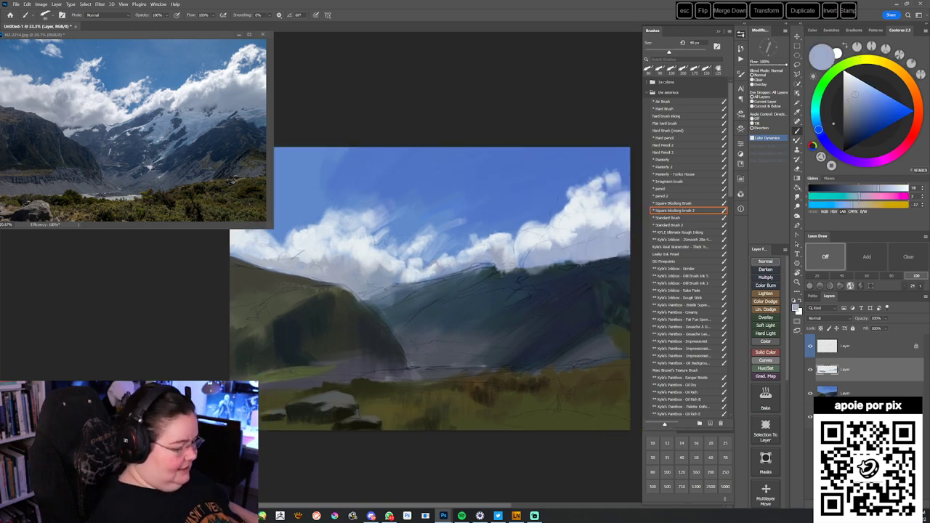
- Refine the far mountain's ridge line against the clouds using colours sampled from the cloud base and slope
{"action": "left_click_drag", "start_coordinate": [513, 270], "coordinate": [480, 282]}
{"action": "left_click", "coordinate": [481, 276], "text": "alt"}
{"action": "left_click_drag", "start_coordinate": [474, 269], "coordinate": [415, 285]}
{"action": "left_click", "coordinate": [437, 291], "text": "alt"}
{"action": "left_click", "coordinate": [436, 287], "text": "alt"}
{"action": "left_click", "coordinate": [393, 287], "text": "alt"}
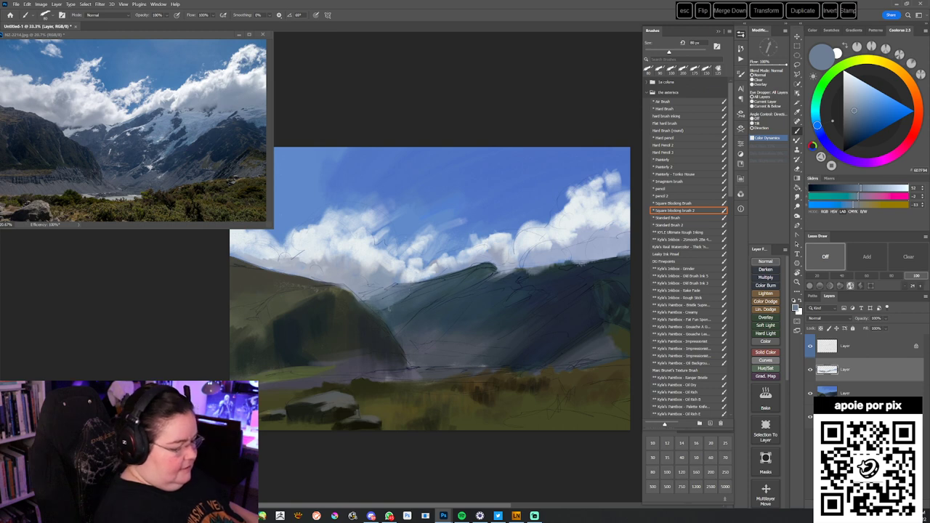
- Add a new layer and lasso a jagged rock shape just below the far mountain's peak
{"action": "mouse_move", "coordinate": [518, 374]}
{"action": "left_mouse_down"}
{"action": "mouse_move", "coordinate": [521, 405]}
{"action": "mouse_move", "coordinate": [536, 395]}
{"action": "left_mouse_up"}
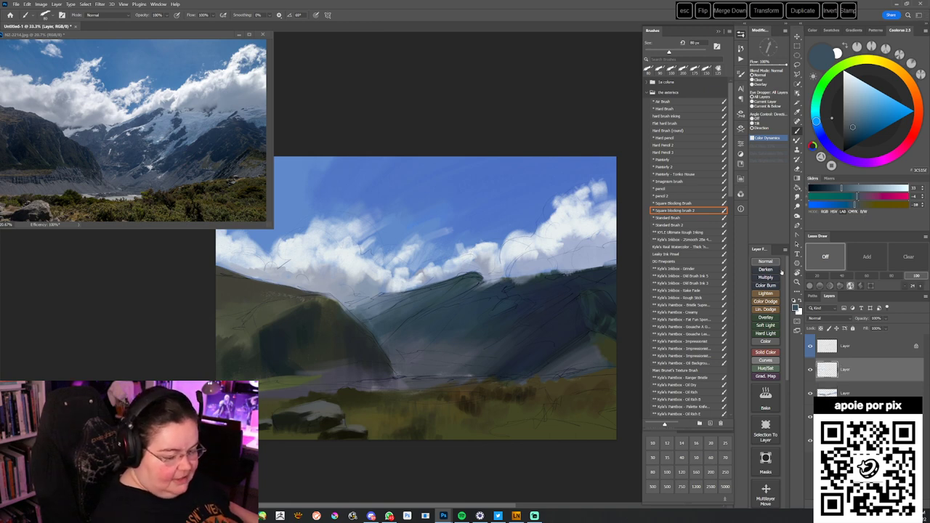
{"action": "left_click_drag", "start_coordinate": [528, 426], "coordinate": [521, 421]}
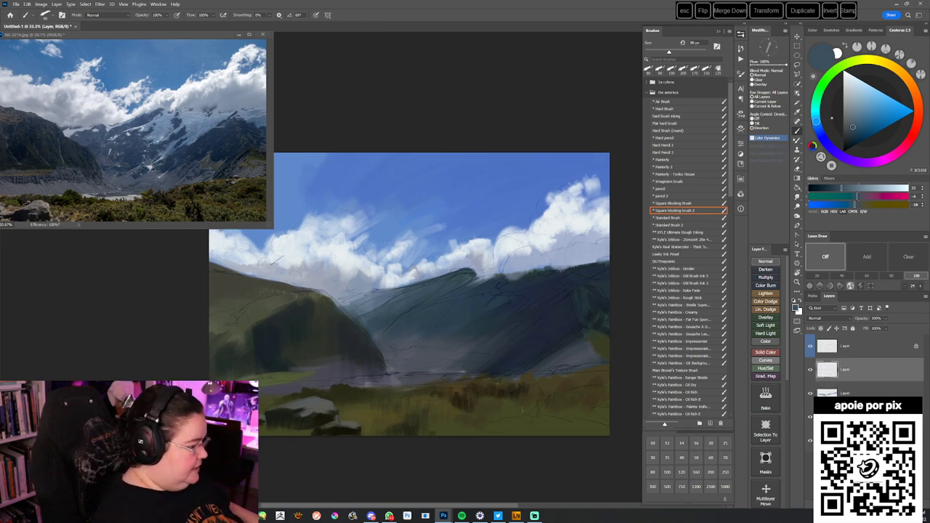
{"action": "key", "text": "l"}
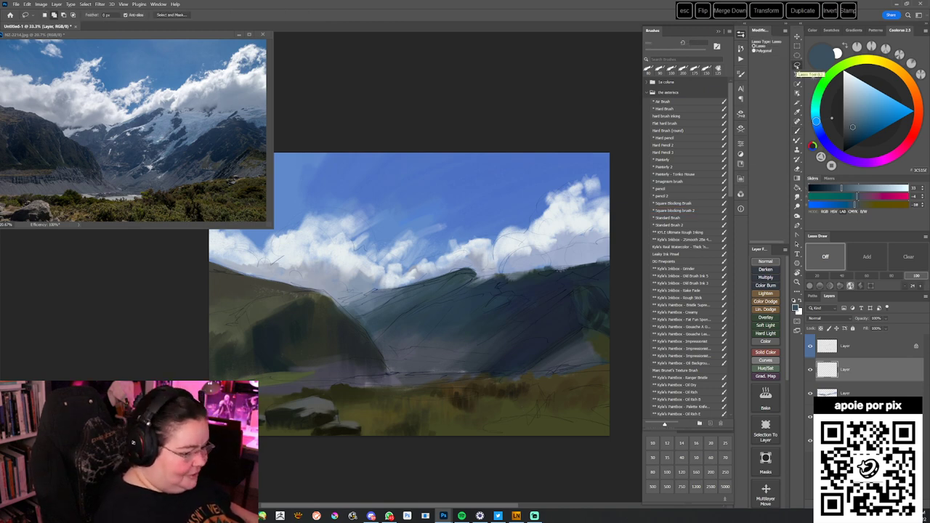
{"action": "left_click_drag", "start_coordinate": [449, 347], "coordinate": [457, 352]}
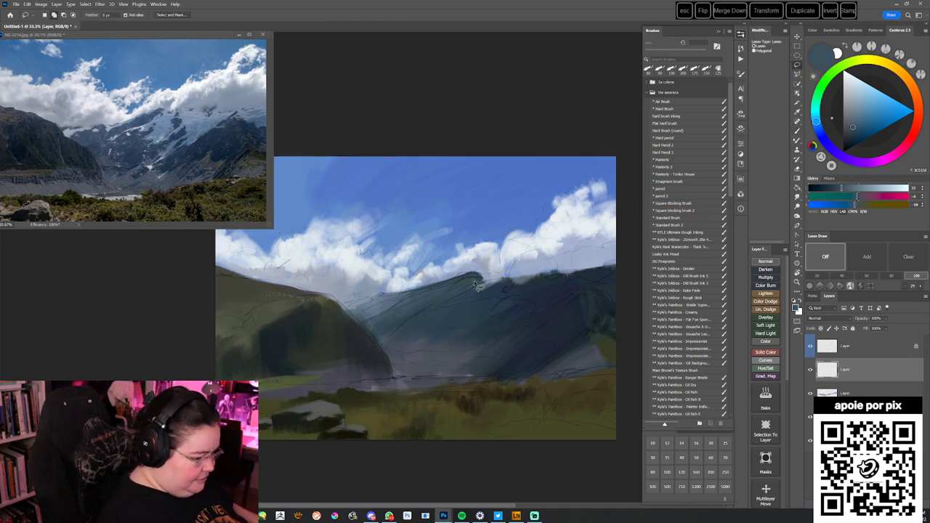
{"action": "mouse_move", "coordinate": [476, 287]}
{"action": "left_mouse_down"}
{"action": "mouse_move", "coordinate": [515, 284]}
{"action": "mouse_move", "coordinate": [491, 322]}
{"action": "mouse_move", "coordinate": [465, 340]}
{"action": "mouse_move", "coordinate": [469, 331]}
{"action": "mouse_move", "coordinate": [454, 324]}
{"action": "mouse_move", "coordinate": [480, 311]}
{"action": "mouse_move", "coordinate": [471, 307]}
{"action": "mouse_move", "coordinate": [410, 324]}
{"action": "mouse_move", "coordinate": [446, 311]}
{"action": "left_mouse_up"}
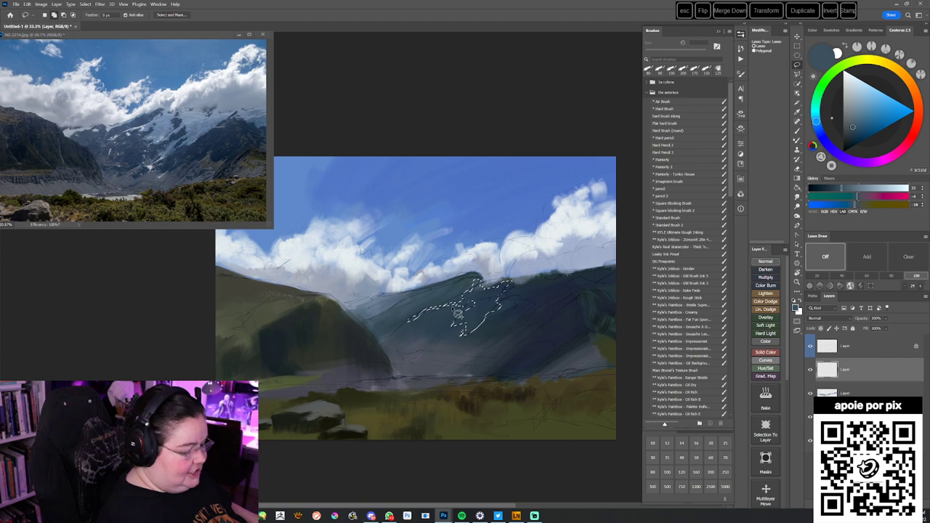
- Choose the Untitled-2 copy 2 brush and paint dark slate blue into the lassoed jagged patch below the far mountain's peak
{"action": "key", "text": "b"}
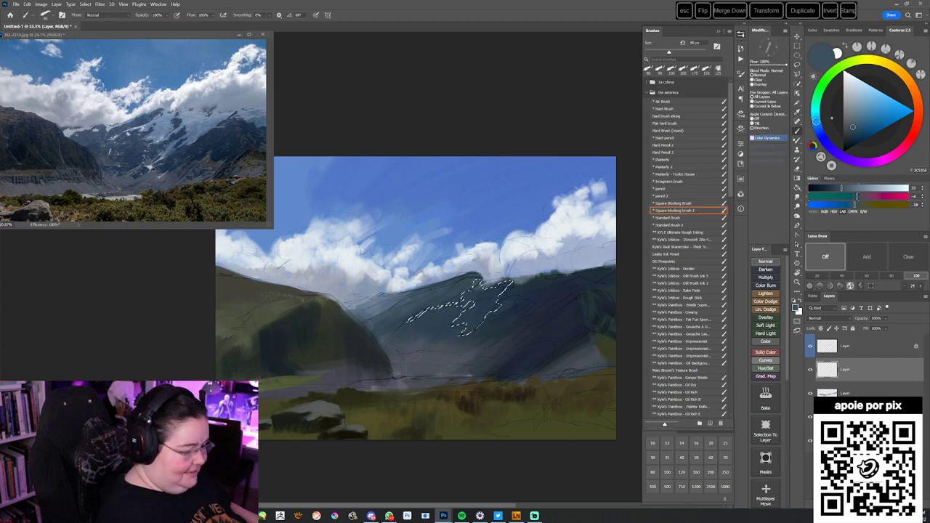
{"action": "right_click", "coordinate": [509, 289]}
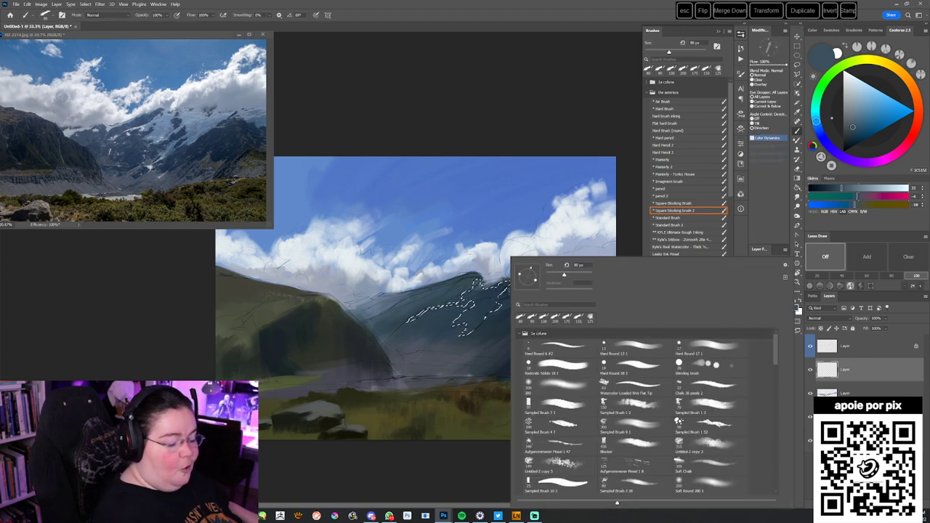
{"action": "left_click", "coordinate": [702, 442]}
{"action": "left_click", "coordinate": [519, 104]}
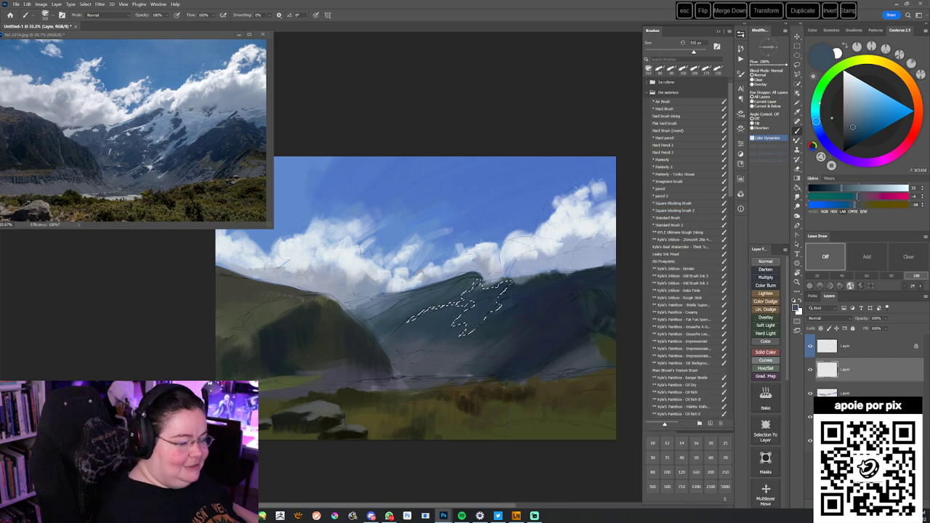
{"action": "left_click", "coordinate": [854, 127]}
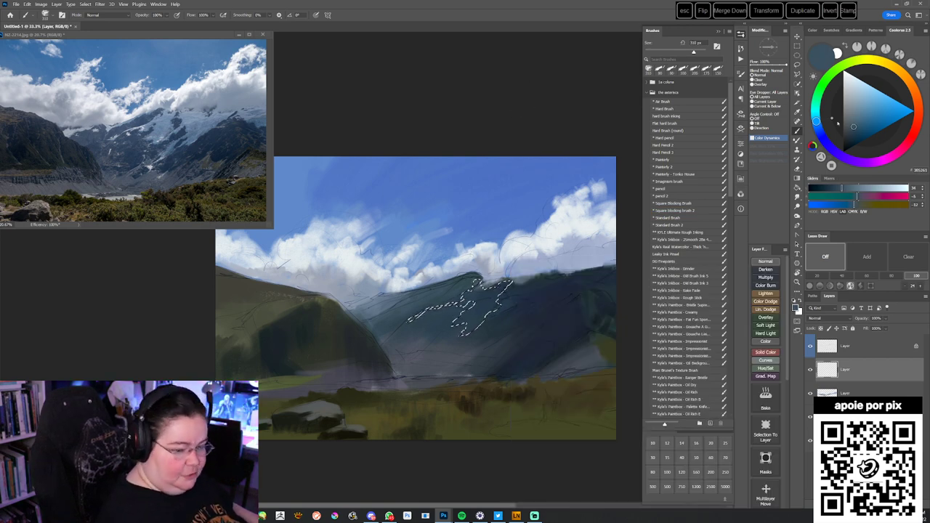
{"action": "mouse_move", "coordinate": [489, 285]}
{"action": "left_mouse_down"}
{"action": "mouse_move", "coordinate": [445, 317]}
{"action": "mouse_move", "coordinate": [465, 324]}
{"action": "left_mouse_up"}
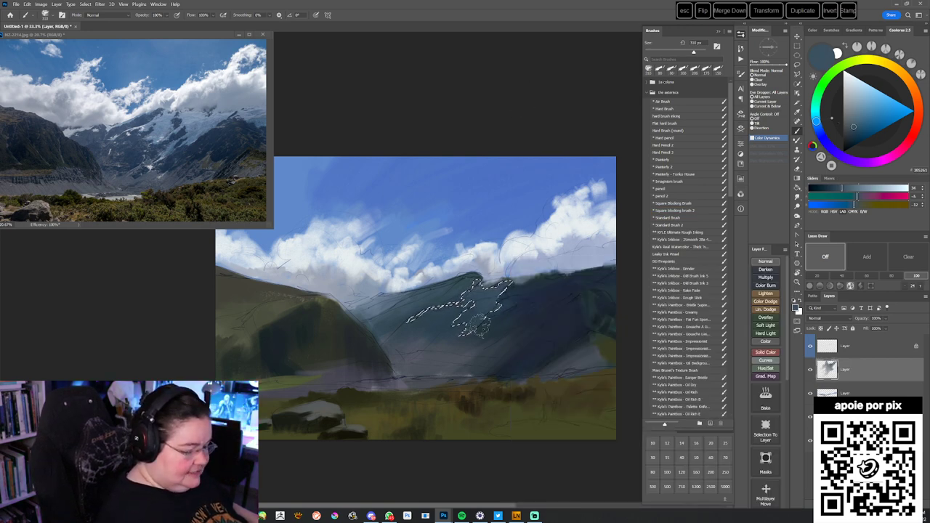
- Fill the selected jagged patch with blue-grey and lighten its lower part with pale blue-grey
{"action": "left_click", "coordinate": [864, 125]}
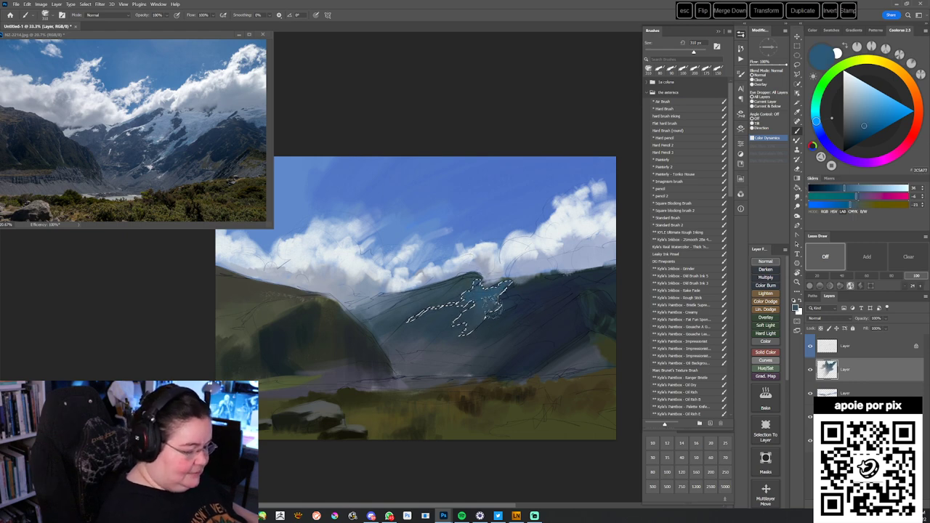
{"action": "left_click", "coordinate": [851, 120]}
{"action": "key", "text": "alt+BackSpace"}
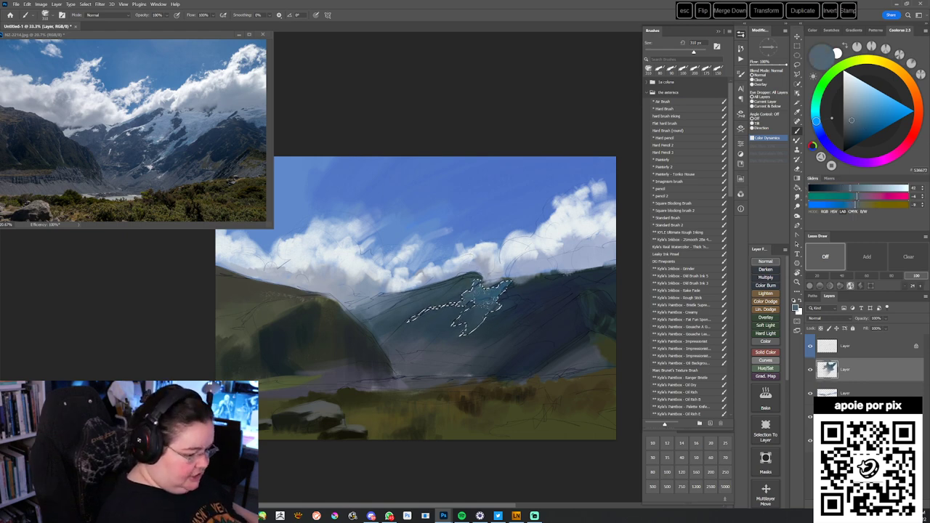
{"action": "left_click", "coordinate": [850, 115]}
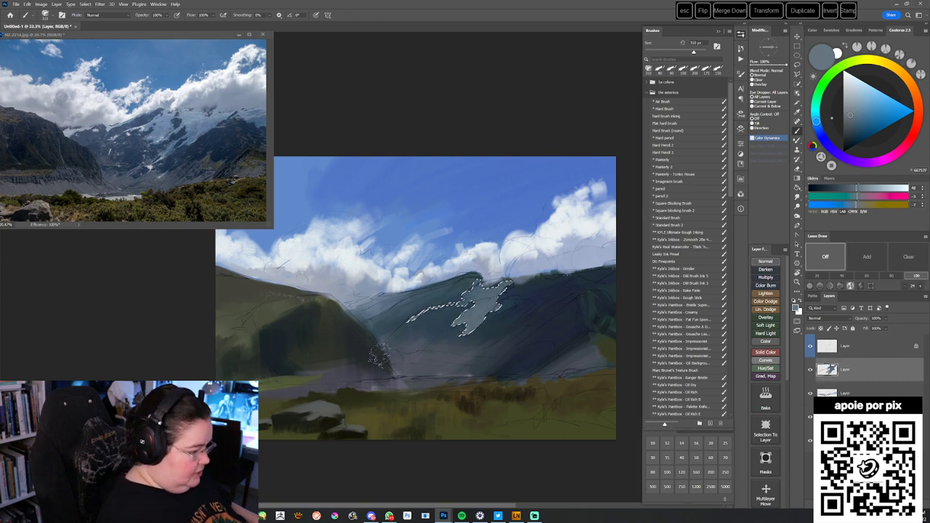
{"action": "left_click_drag", "start_coordinate": [850, 115], "coordinate": [850, 96]}
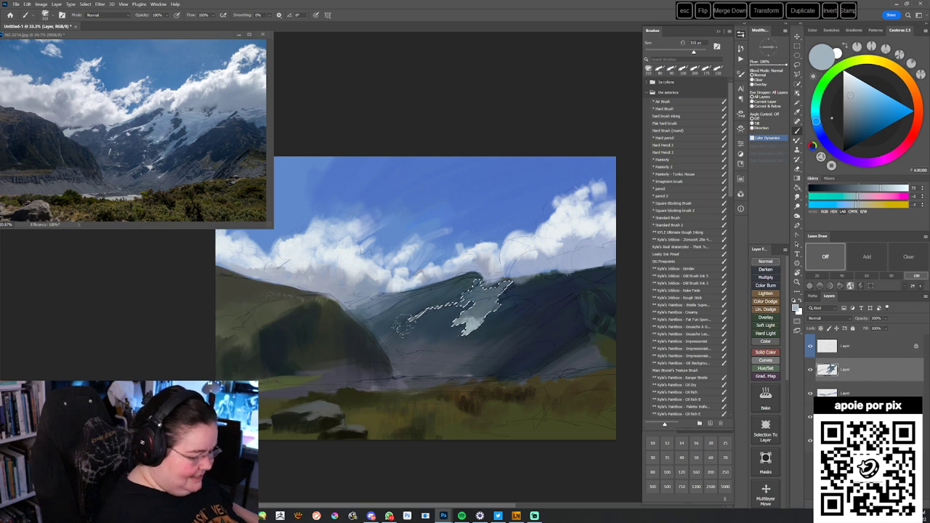
{"action": "left_click", "coordinate": [481, 299], "text": "alt"}
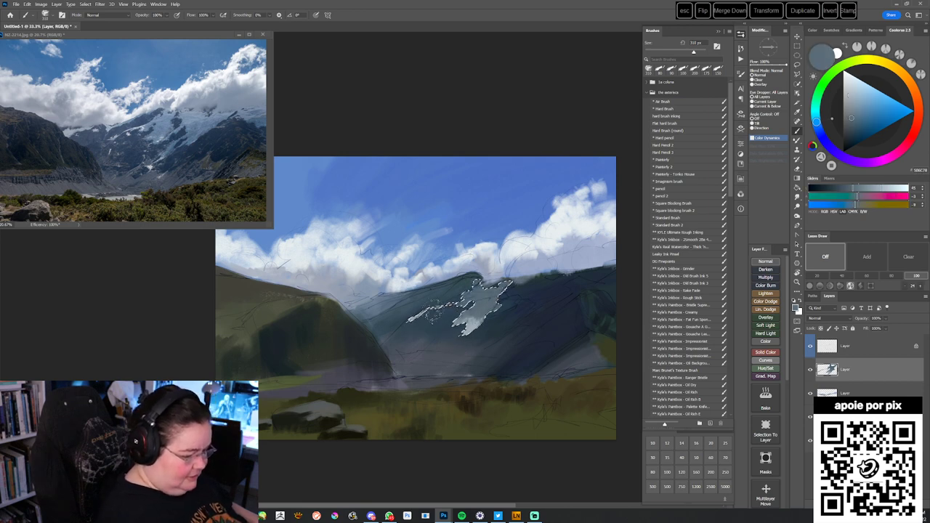
- Switch to a 90 px rough sampled brush and rework the jagged patch with pale and mid blue-greys
{"action": "right_click", "coordinate": [510, 237]}
{"action": "left_click", "coordinate": [703, 399]}
{"action": "left_click", "coordinate": [546, 126]}
{"action": "left_click_drag", "start_coordinate": [851, 113], "coordinate": [850, 99]}
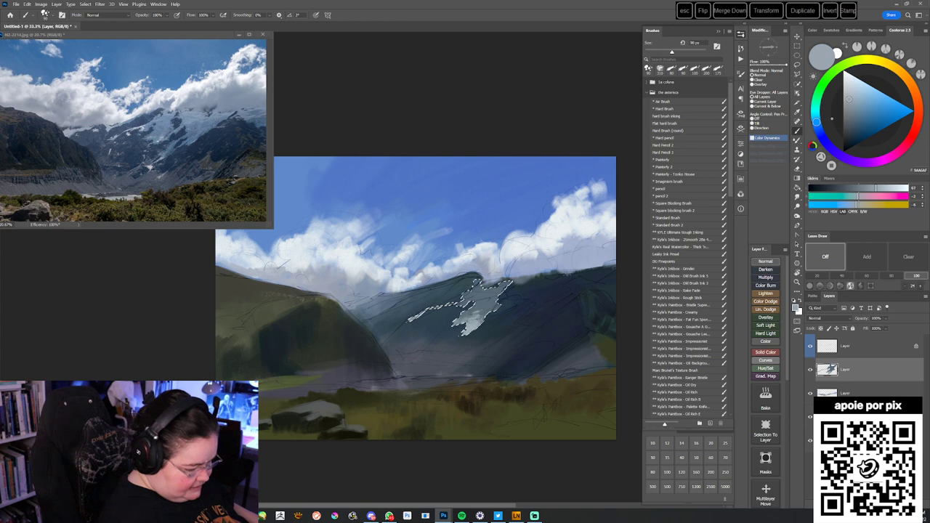
{"action": "left_click", "coordinate": [483, 299], "text": "alt"}
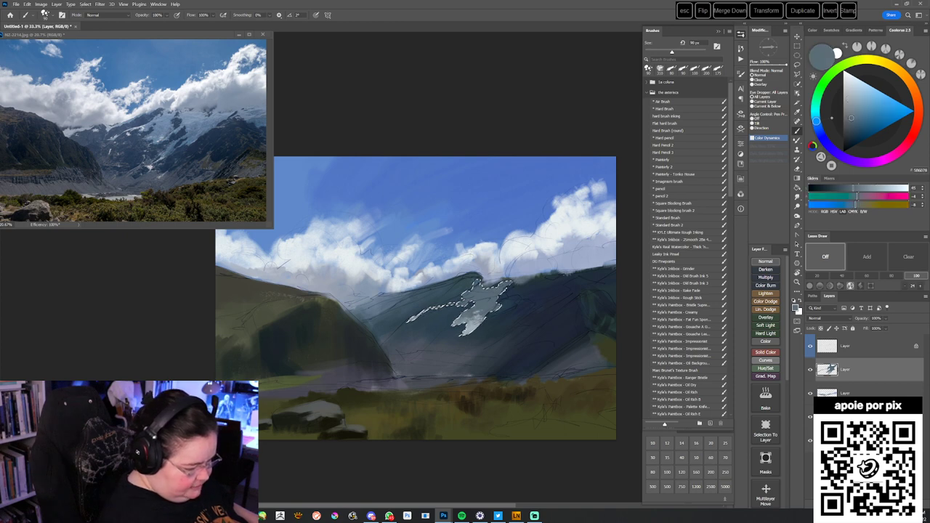
{"action": "left_click", "coordinate": [485, 296], "text": "alt"}
{"action": "left_click", "coordinate": [480, 327], "text": "alt"}
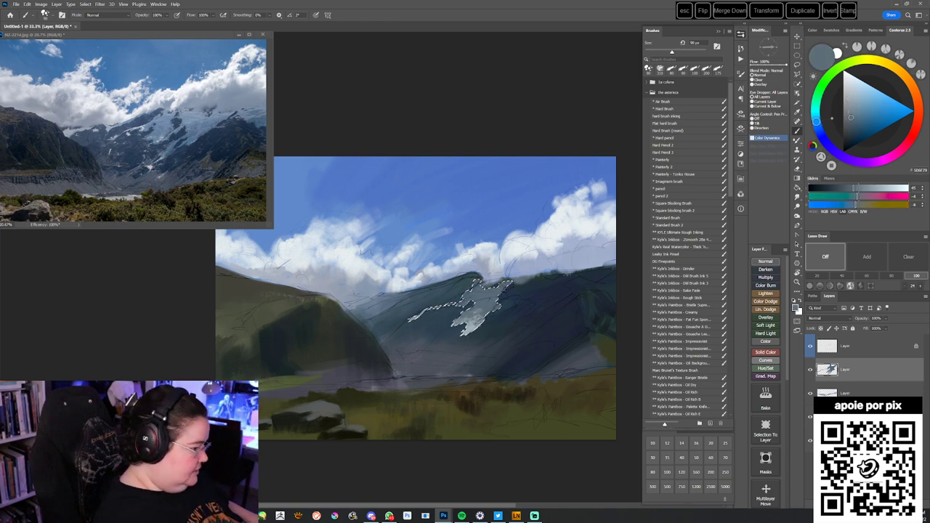
{"action": "left_click", "coordinate": [472, 309], "text": "alt"}
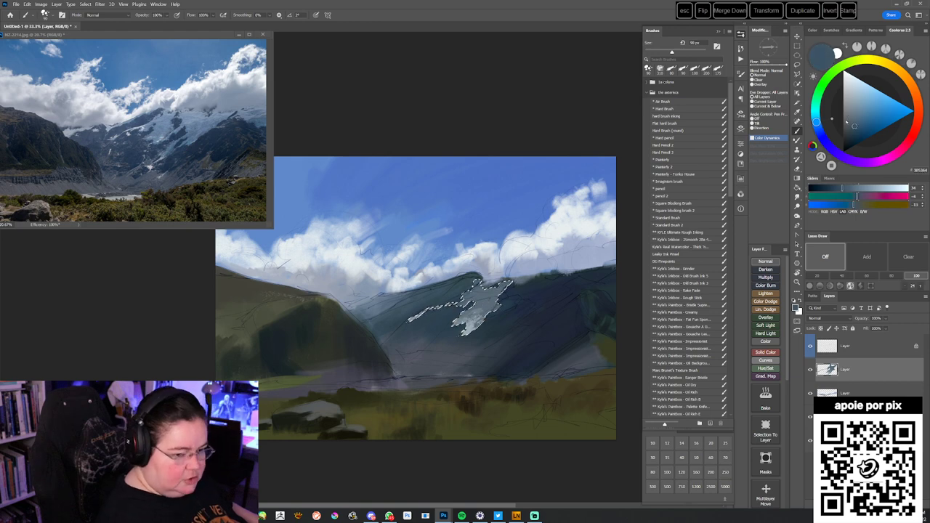
- Texture the jagged patch with sampled slate blues using the Untitled-2 copy 5 brush enlarged to 300 px
{"action": "right_click", "coordinate": [479, 305]}
{"action": "left_click", "coordinate": [597, 461]}
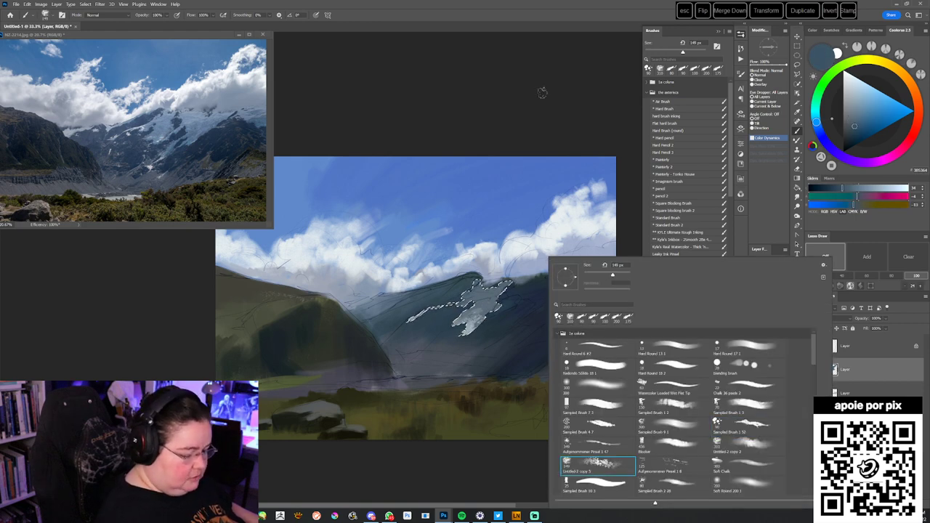
{"action": "left_click", "coordinate": [544, 98]}
{"action": "key", "text": "]"}
{"action": "key", "text": "]"}
{"action": "key", "text": "]"}
{"action": "left_click", "coordinate": [481, 318], "text": "alt"}
{"action": "left_click_drag", "start_coordinate": [466, 324], "coordinate": [493, 302]}
{"action": "left_click", "coordinate": [476, 312], "text": "alt"}
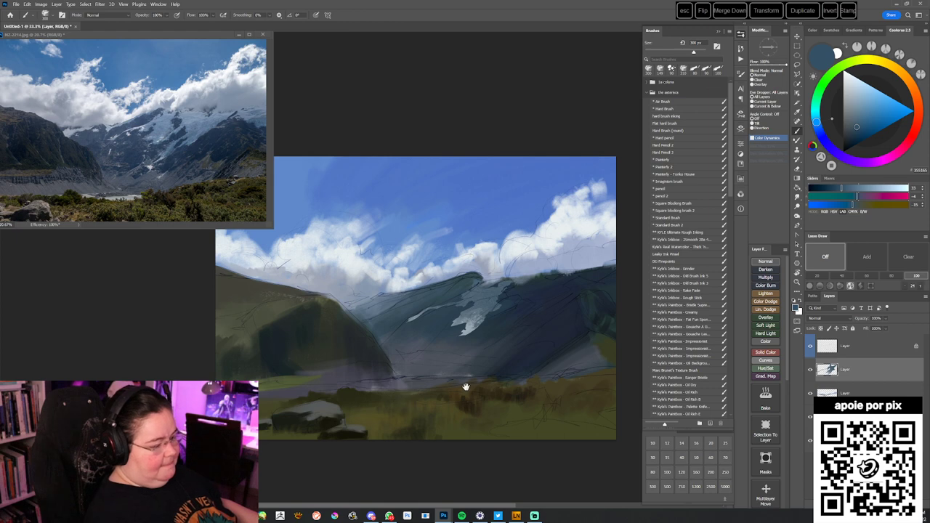
- Lasso thin jagged strips along the far mountain's ridge between its peak and the near hill
{"action": "left_click_drag", "start_coordinate": [467, 387], "coordinate": [481, 378]}
{"action": "key", "text": "l"}
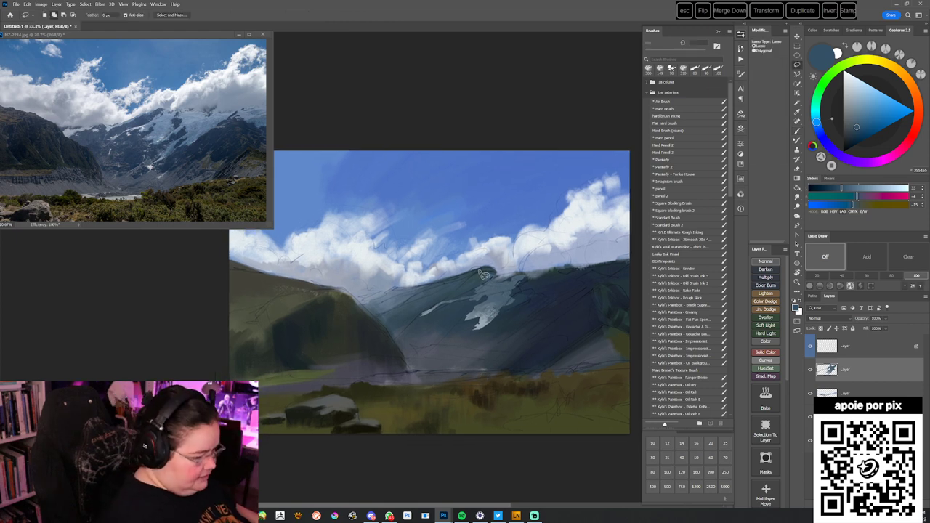
{"action": "mouse_move", "coordinate": [446, 285]}
{"action": "left_mouse_down"}
{"action": "mouse_move", "coordinate": [487, 275]}
{"action": "mouse_move", "coordinate": [452, 294]}
{"action": "mouse_move", "coordinate": [396, 289]}
{"action": "mouse_move", "coordinate": [418, 302]}
{"action": "mouse_move", "coordinate": [405, 312]}
{"action": "mouse_move", "coordinate": [437, 295]}
{"action": "left_mouse_up"}
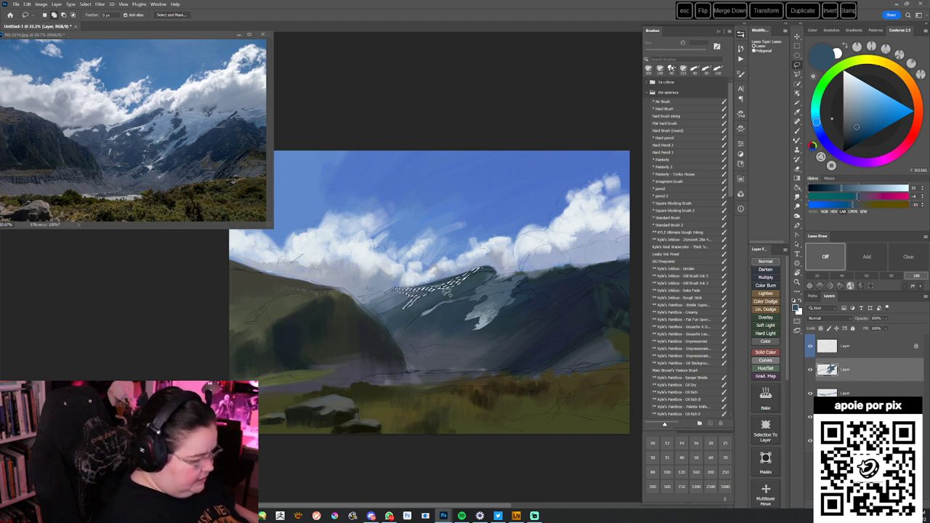
- Paint the selected ridge strips with sampled slate and pale blue-greys using a 400 px brush, and deselect them
{"action": "key", "text": "b"}
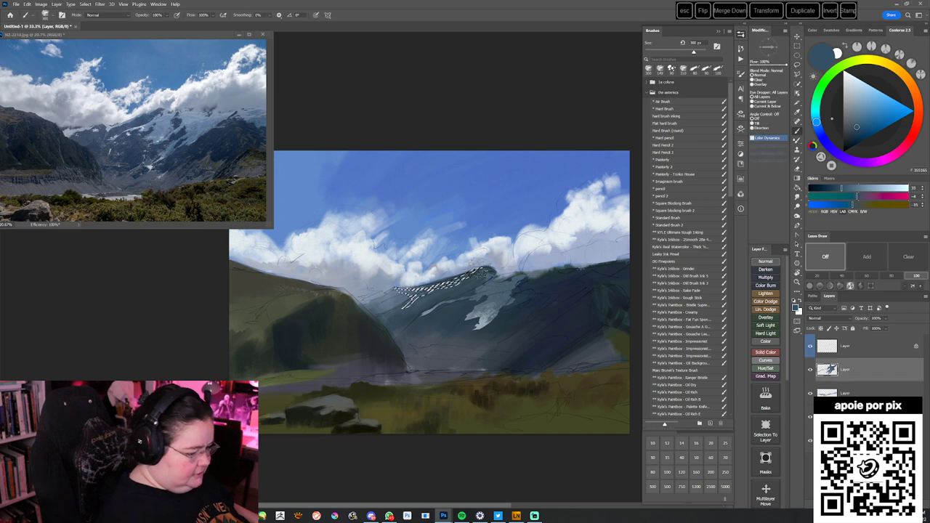
{"action": "left_click", "coordinate": [501, 279], "text": "alt"}
{"action": "key", "text": "]"}
{"action": "mouse_move", "coordinate": [436, 289]}
{"action": "left_mouse_down"}
{"action": "mouse_move", "coordinate": [477, 257]}
{"action": "mouse_move", "coordinate": [425, 303]}
{"action": "left_mouse_up"}
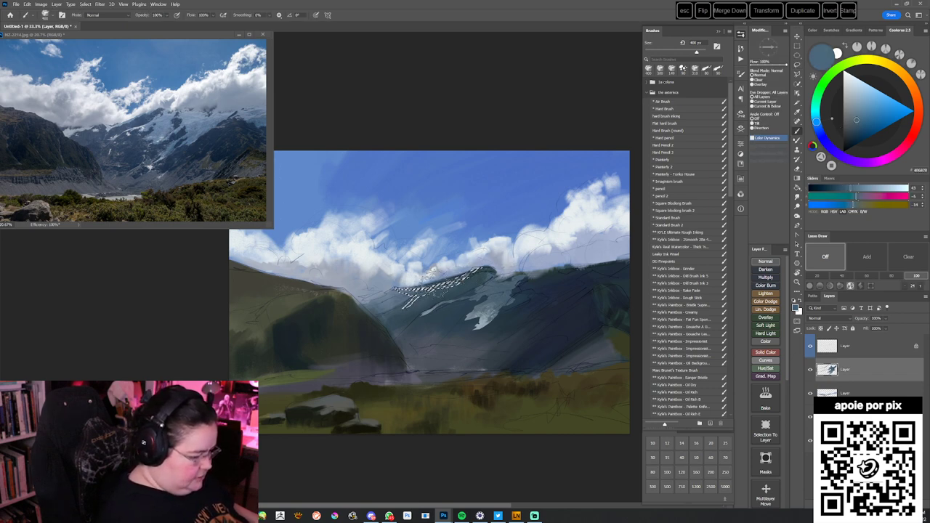
{"action": "left_click", "coordinate": [478, 322], "text": "alt"}
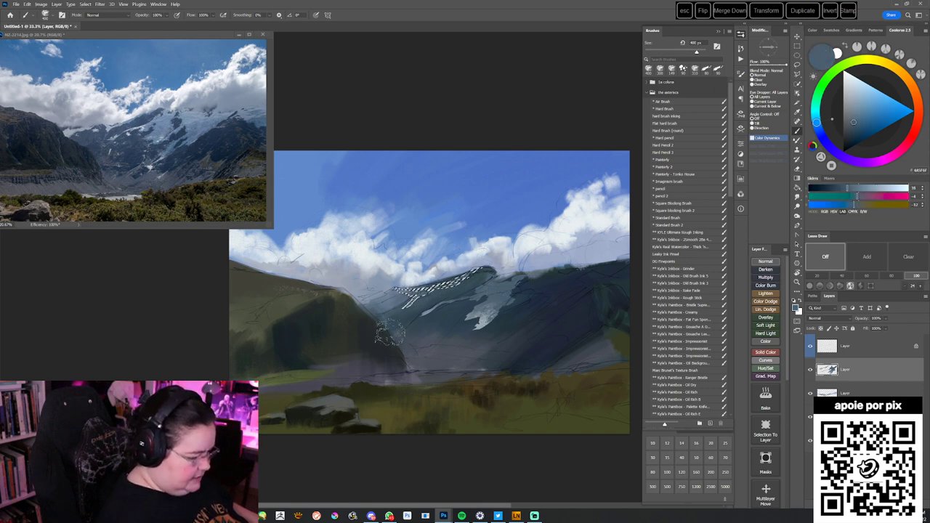
{"action": "left_click", "coordinate": [436, 271], "text": "alt"}
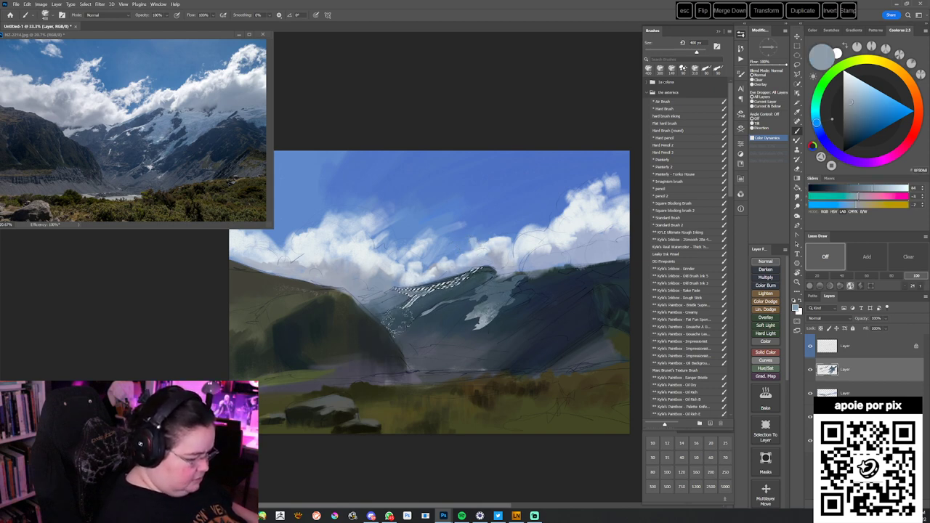
{"action": "left_click", "coordinate": [445, 272], "text": "alt"}
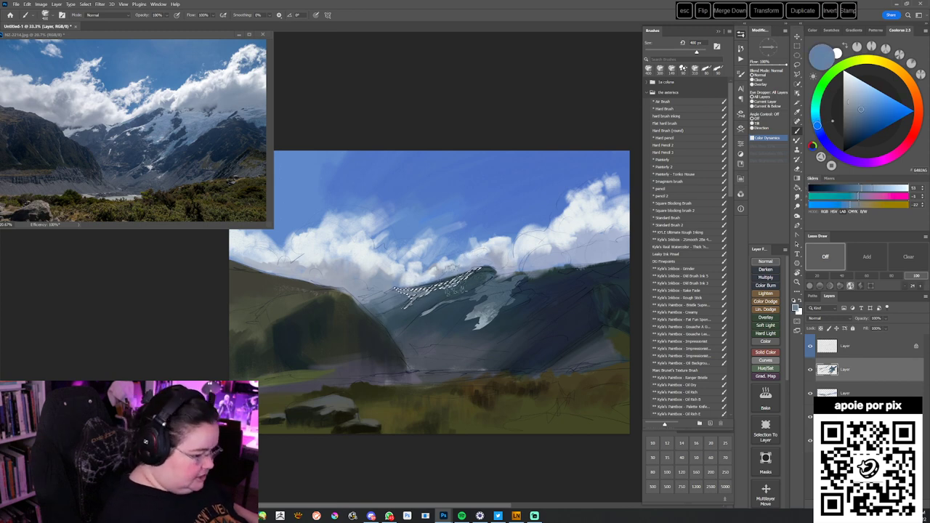
{"action": "key", "text": "ctrl+d"}
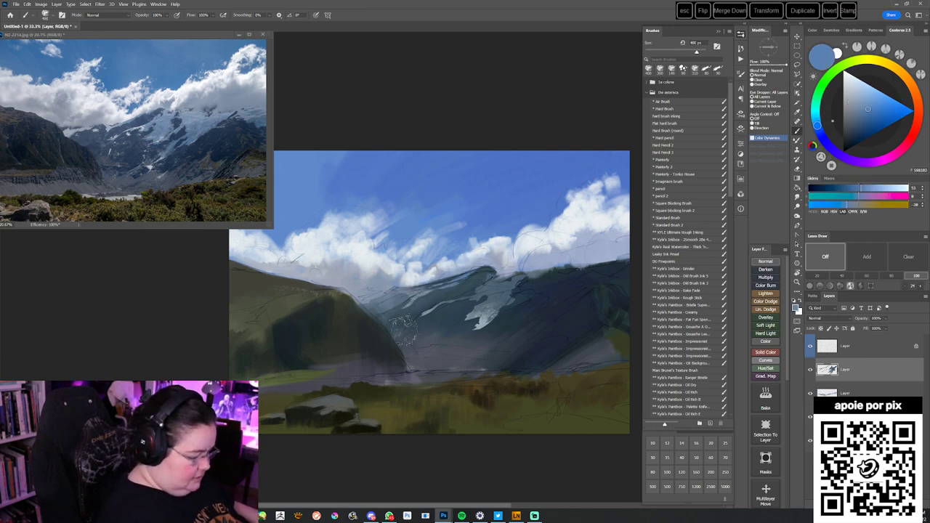
- Lasso jagged patches and diagonal streaks across the far mountain's slope to the right of its peak
{"action": "left_click_drag", "start_coordinate": [476, 385], "coordinate": [467, 381]}
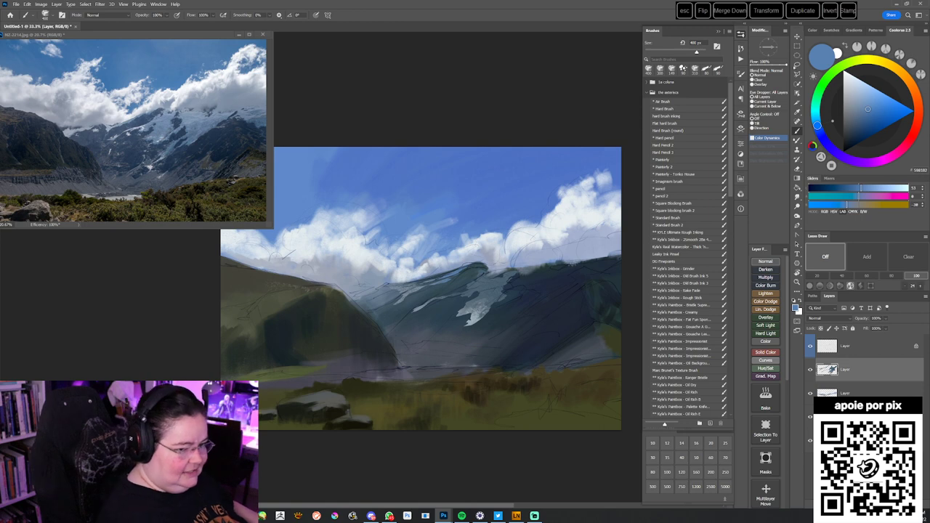
{"action": "key", "text": "l"}
{"action": "left_click_drag", "start_coordinate": [492, 308], "coordinate": [468, 304]}
{"action": "mouse_move", "coordinate": [501, 272]}
{"action": "left_mouse_down"}
{"action": "mouse_move", "coordinate": [550, 270]}
{"action": "mouse_move", "coordinate": [520, 287]}
{"action": "mouse_move", "coordinate": [489, 273]}
{"action": "left_mouse_up"}
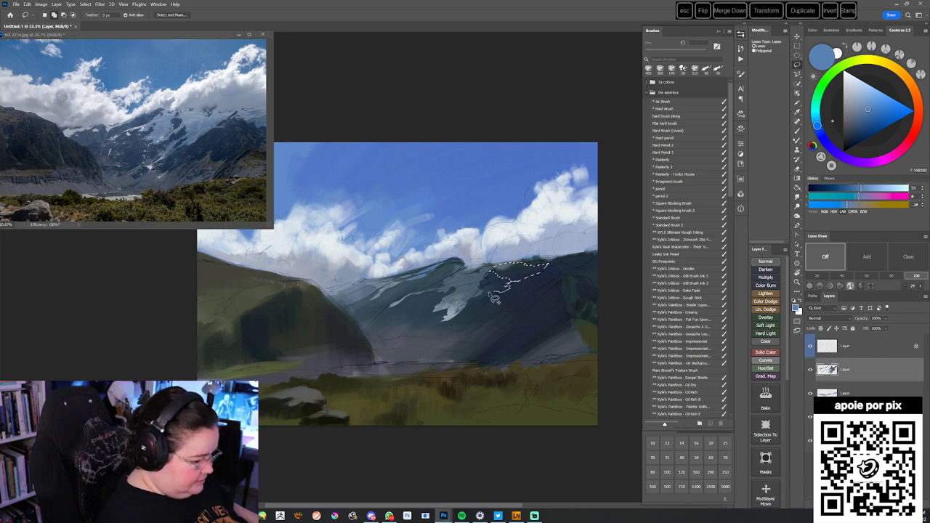
{"action": "mouse_move", "coordinate": [484, 307]}
{"action": "left_mouse_down"}
{"action": "mouse_move", "coordinate": [466, 314]}
{"action": "mouse_move", "coordinate": [514, 300]}
{"action": "mouse_move", "coordinate": [547, 270]}
{"action": "left_mouse_up"}
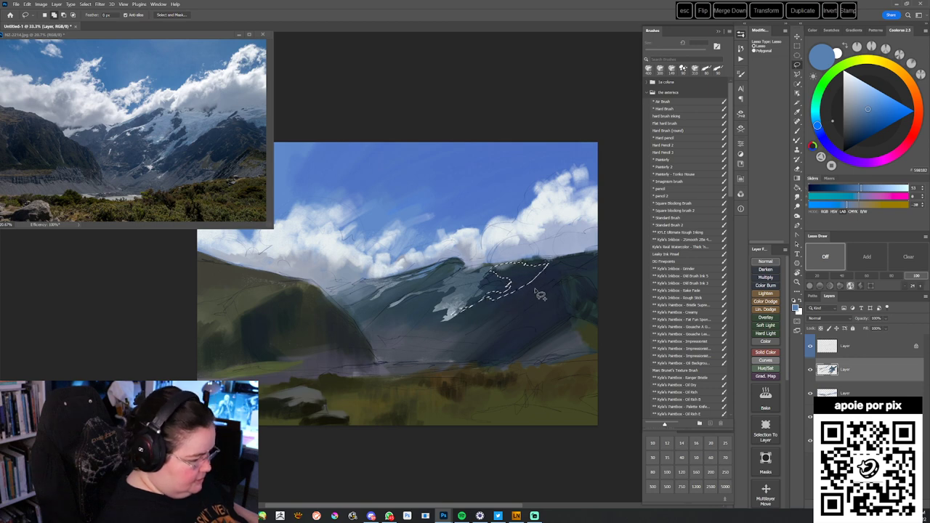
{"action": "mouse_move", "coordinate": [527, 310]}
{"action": "left_mouse_down"}
{"action": "mouse_move", "coordinate": [498, 326]}
{"action": "mouse_move", "coordinate": [566, 282]}
{"action": "mouse_move", "coordinate": [571, 265]}
{"action": "mouse_move", "coordinate": [540, 296]}
{"action": "mouse_move", "coordinate": [549, 258]}
{"action": "mouse_move", "coordinate": [514, 305]}
{"action": "left_mouse_up"}
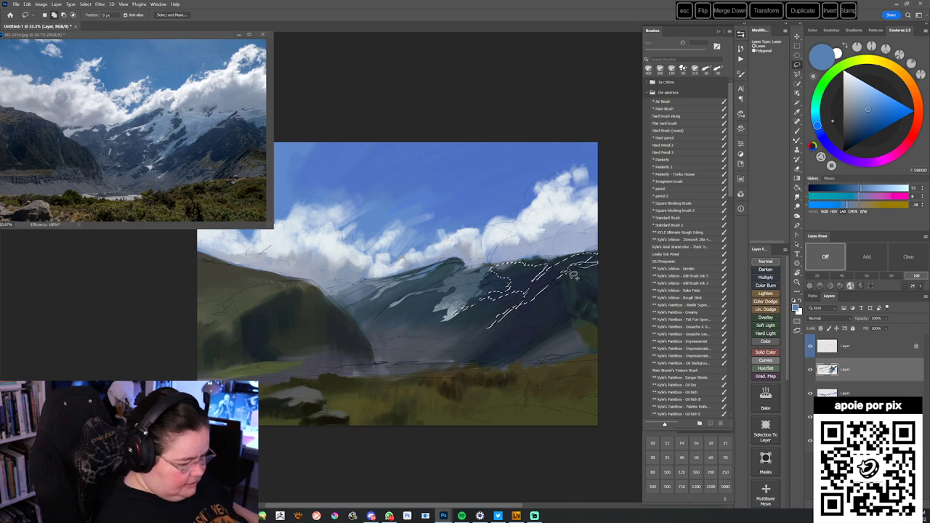
- Paint the selected patches and streaks with sampled slate and pale blues using the 400 px textured brush, and deselect them
{"action": "key", "text": "b"}
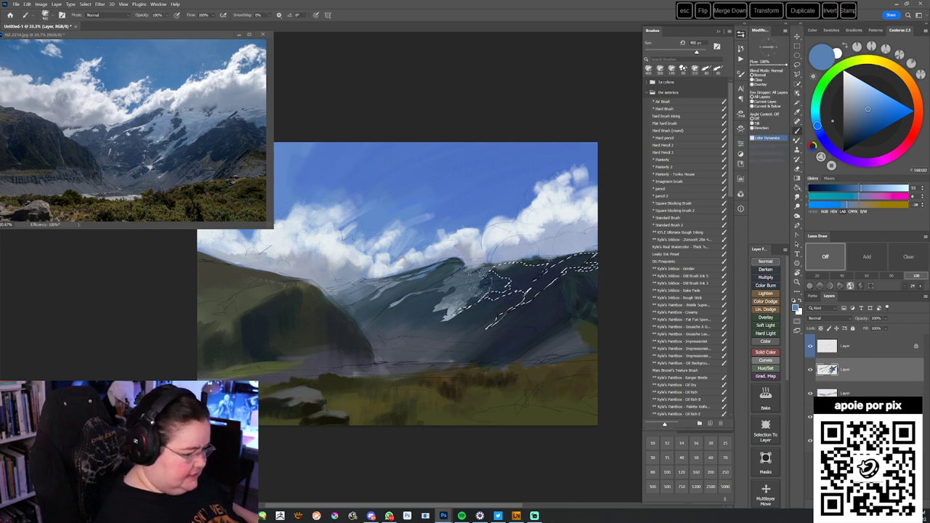
{"action": "left_click", "coordinate": [507, 264], "text": "alt"}
{"action": "left_click_drag", "start_coordinate": [490, 313], "coordinate": [540, 273]}
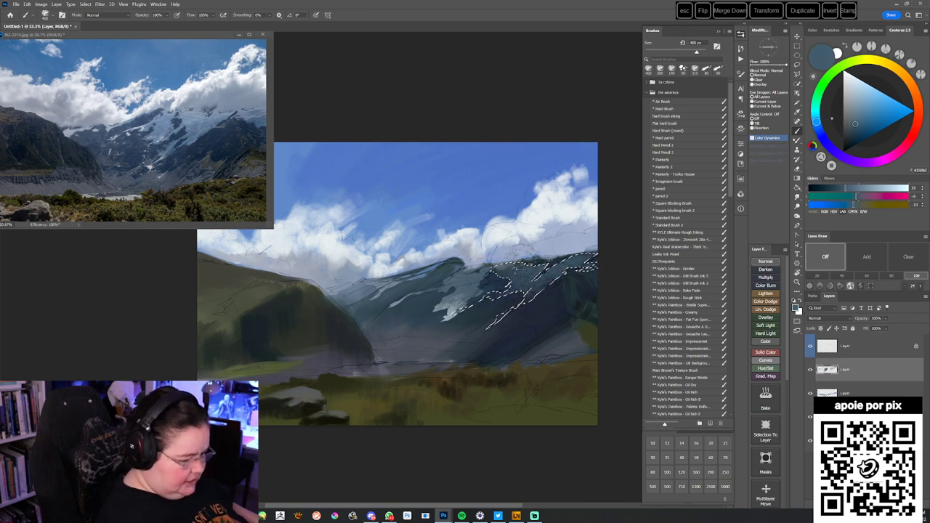
{"action": "left_click", "coordinate": [559, 268], "text": "alt"}
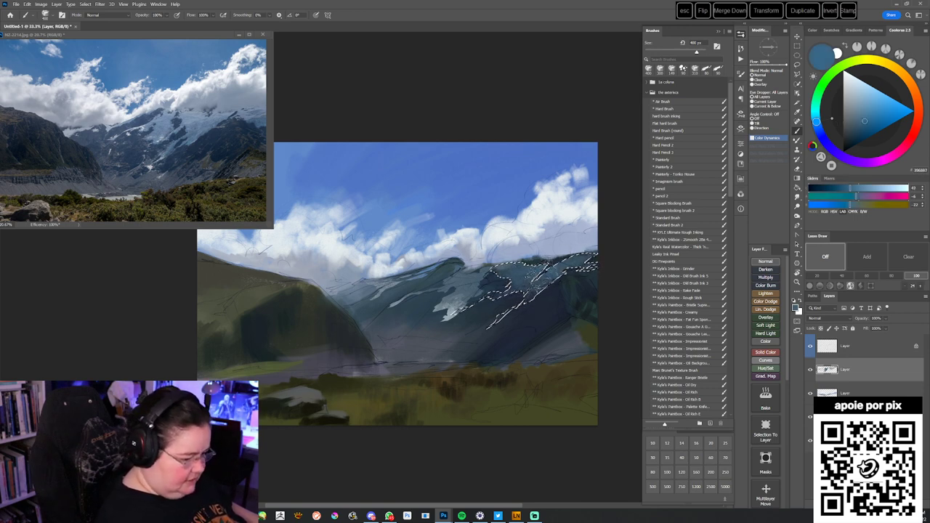
{"action": "left_click", "coordinate": [532, 276], "text": "alt"}
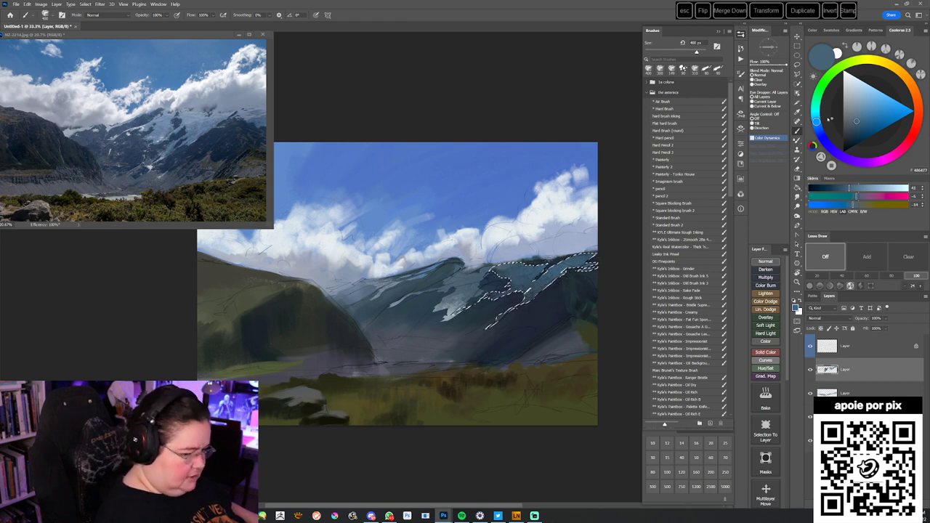
{"action": "left_click", "coordinate": [571, 264], "text": "alt"}
{"action": "left_click_drag", "start_coordinate": [543, 293], "coordinate": [503, 287]}
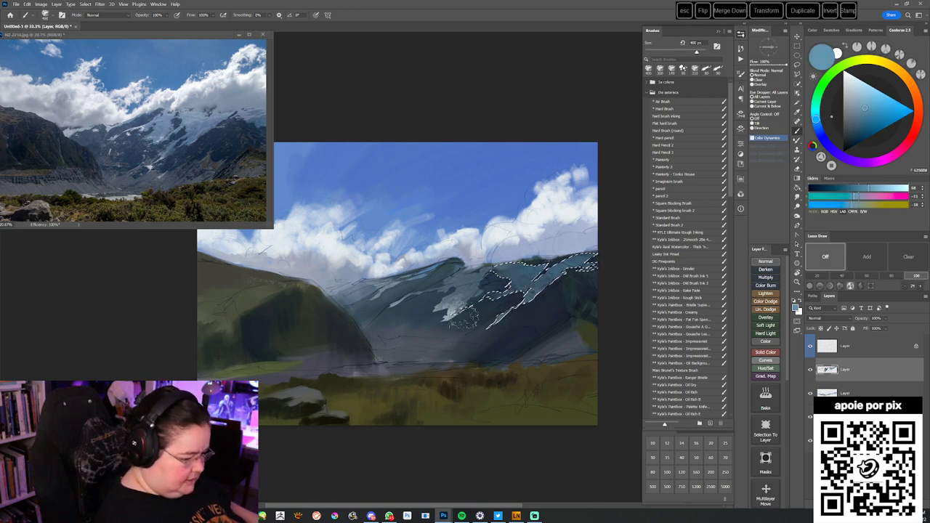
{"action": "left_click", "coordinate": [572, 188], "text": "alt"}
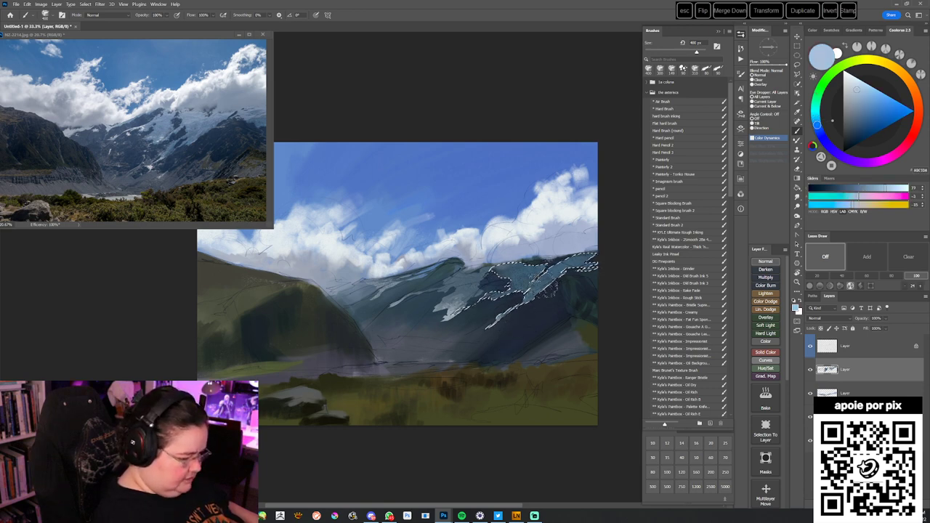
{"action": "left_click", "coordinate": [465, 276], "text": "alt"}
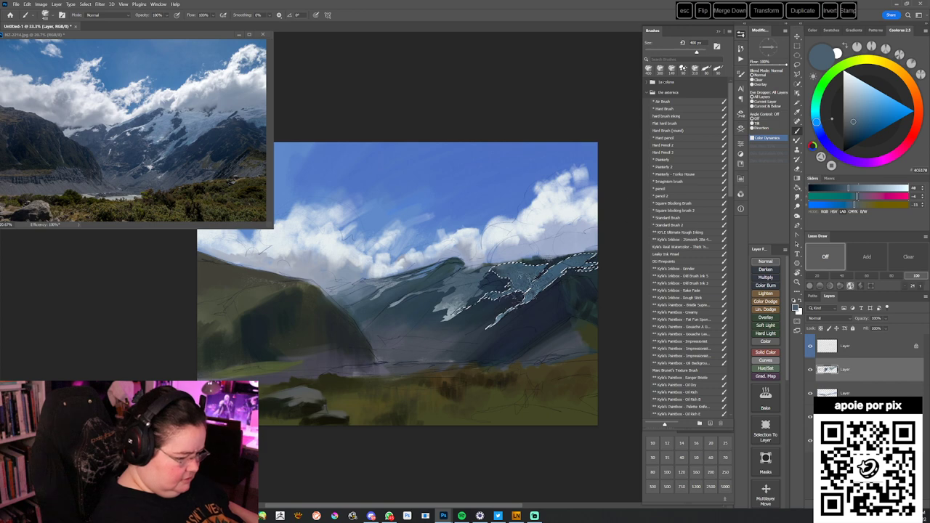
{"action": "left_click", "coordinate": [857, 129]}
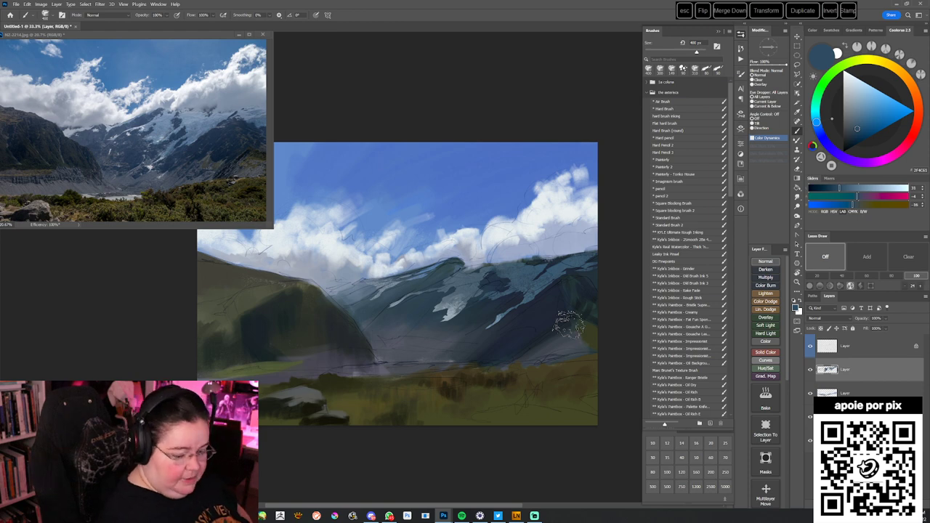
- Switch the painting brush to the jagged Sampled Brush 1 52 preset at 90 px
{"action": "right_click", "coordinate": [503, 226]}
{"action": "left_click", "coordinate": [705, 384]}
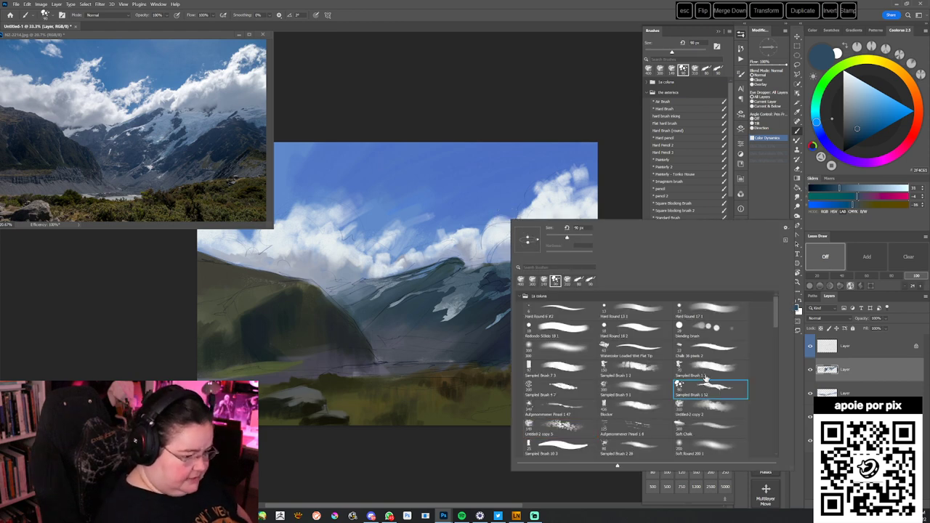
{"action": "left_click", "coordinate": [563, 97]}
- Test the brush with turquoise zigzag and curled strokes over the sky, undoing each trial
{"action": "left_click", "coordinate": [815, 111]}
{"action": "left_click", "coordinate": [873, 100]}
{"action": "mouse_move", "coordinate": [489, 160]}
{"action": "left_mouse_down"}
{"action": "mouse_move", "coordinate": [439, 186]}
{"action": "mouse_move", "coordinate": [406, 223]}
{"action": "left_mouse_up"}
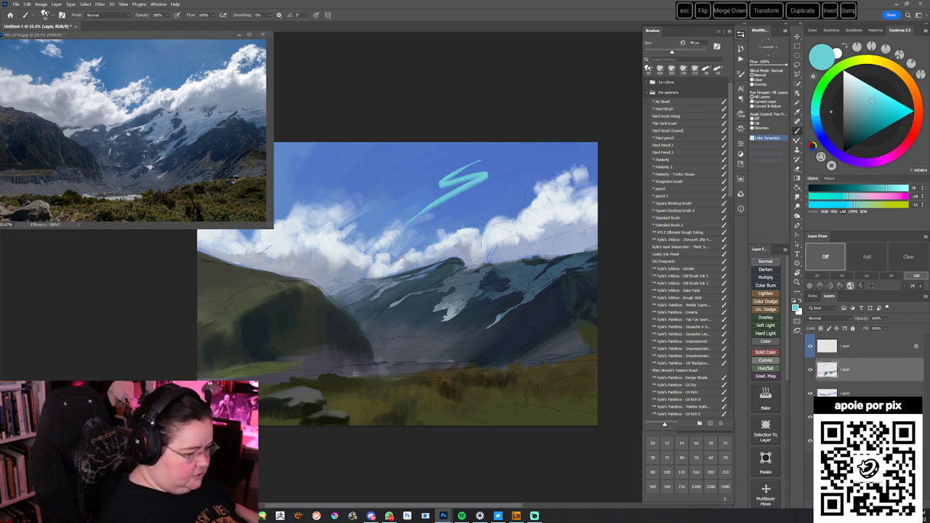
{"action": "key", "text": "ctrl+z"}
{"action": "key", "text": "z"}
{"action": "left_click_drag", "start_coordinate": [488, 235], "coordinate": [513, 234]}
{"action": "left_click_drag", "start_coordinate": [467, 273], "coordinate": [449, 339]}
{"action": "key", "text": "b"}
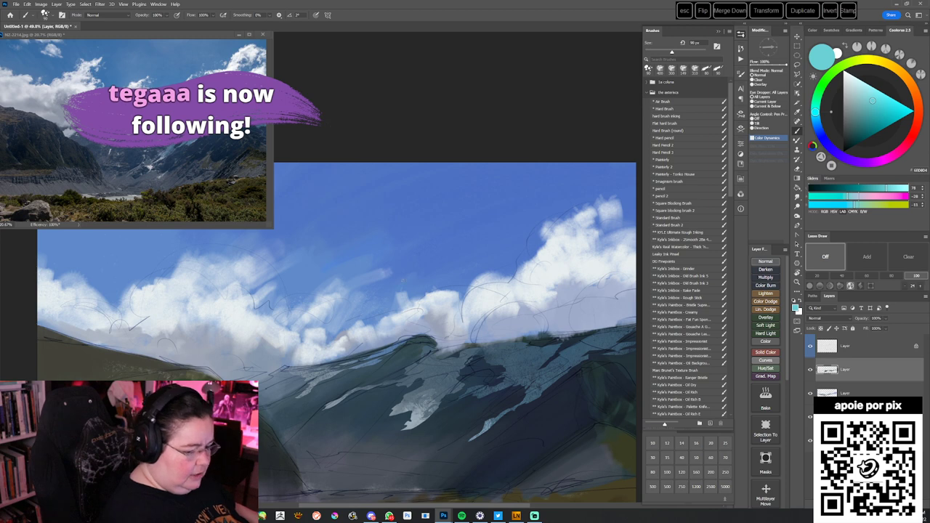
{"action": "mouse_move", "coordinate": [396, 211]}
{"action": "left_mouse_down"}
{"action": "mouse_move", "coordinate": [406, 246]}
{"action": "mouse_move", "coordinate": [510, 202]}
{"action": "mouse_move", "coordinate": [404, 284]}
{"action": "mouse_move", "coordinate": [529, 209]}
{"action": "mouse_move", "coordinate": [496, 255]}
{"action": "left_mouse_up"}
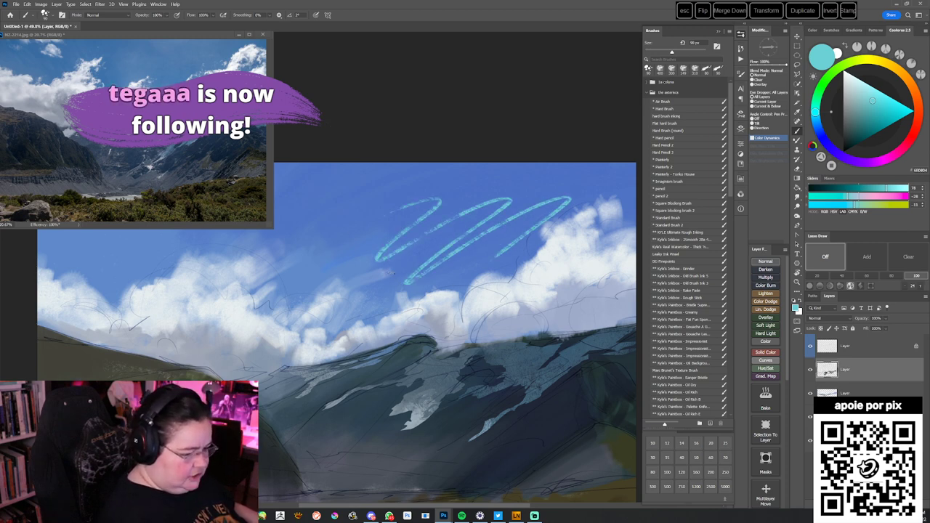
{"action": "key", "text": "ctrl+z"}
{"action": "mouse_move", "coordinate": [372, 240]}
{"action": "left_mouse_down"}
{"action": "mouse_move", "coordinate": [429, 224]}
{"action": "mouse_move", "coordinate": [444, 228]}
{"action": "mouse_move", "coordinate": [414, 244]}
{"action": "mouse_move", "coordinate": [458, 247]}
{"action": "mouse_move", "coordinate": [529, 205]}
{"action": "left_mouse_up"}
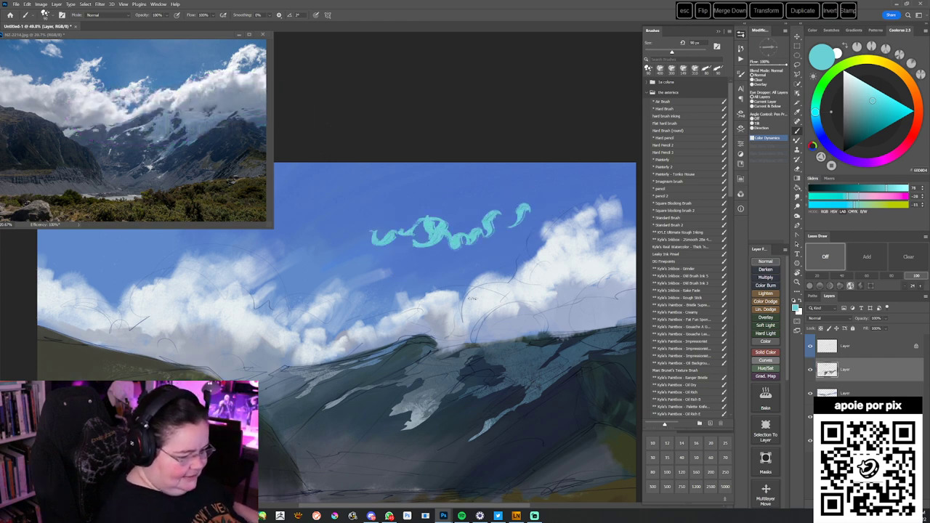
{"action": "key", "text": "ctrl+z"}
- Lock the patch layer's transparent pixels and texture the patches beside the peak in lightened slate blue with the brush at 45 px
{"action": "left_click_drag", "start_coordinate": [543, 380], "coordinate": [474, 339]}
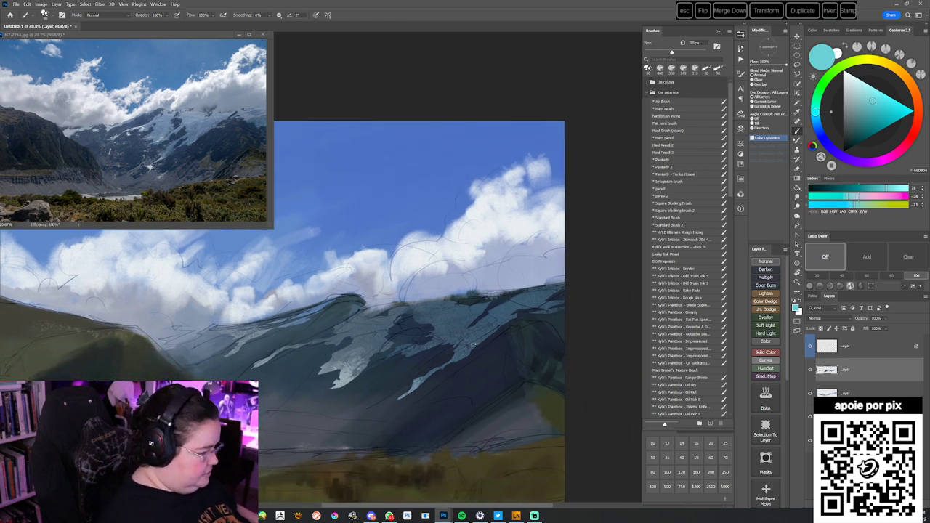
{"action": "left_click", "coordinate": [530, 298], "text": "alt"}
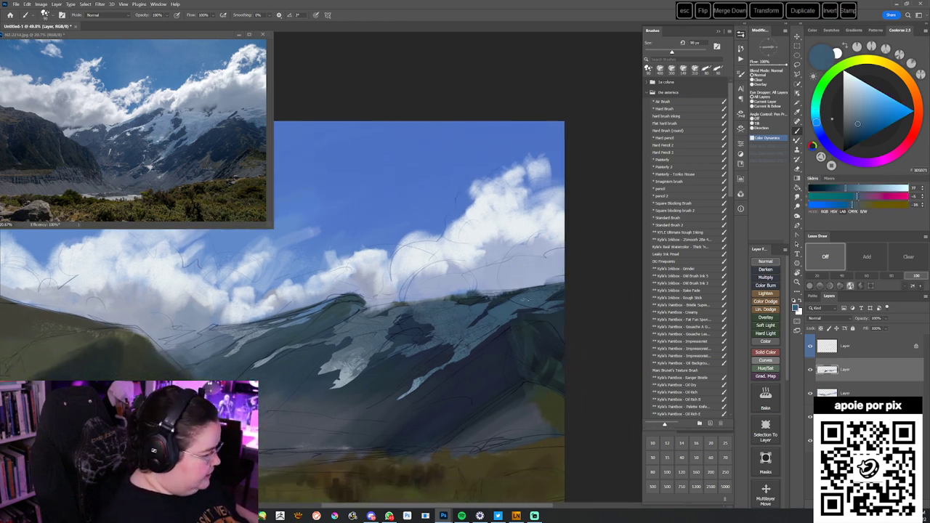
{"action": "left_click_drag", "start_coordinate": [857, 123], "coordinate": [858, 114]}
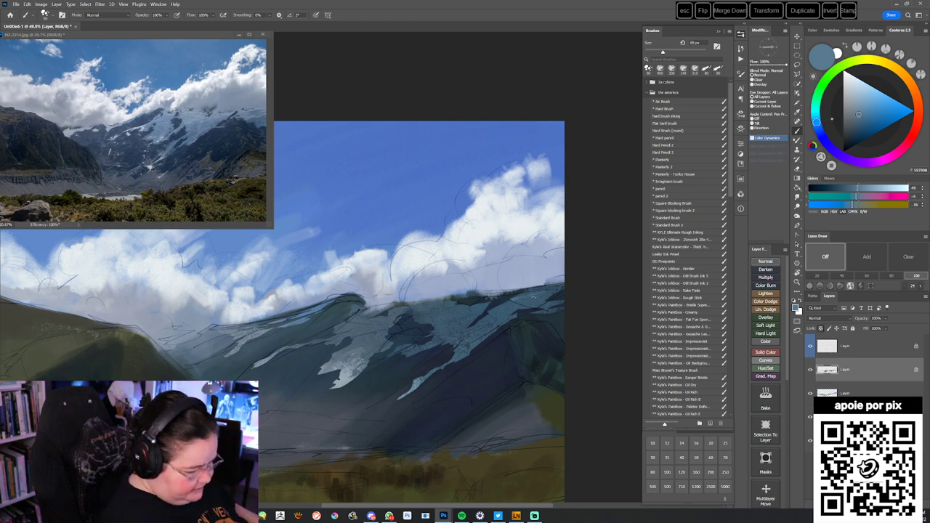
{"action": "left_click", "coordinate": [649, 69]}
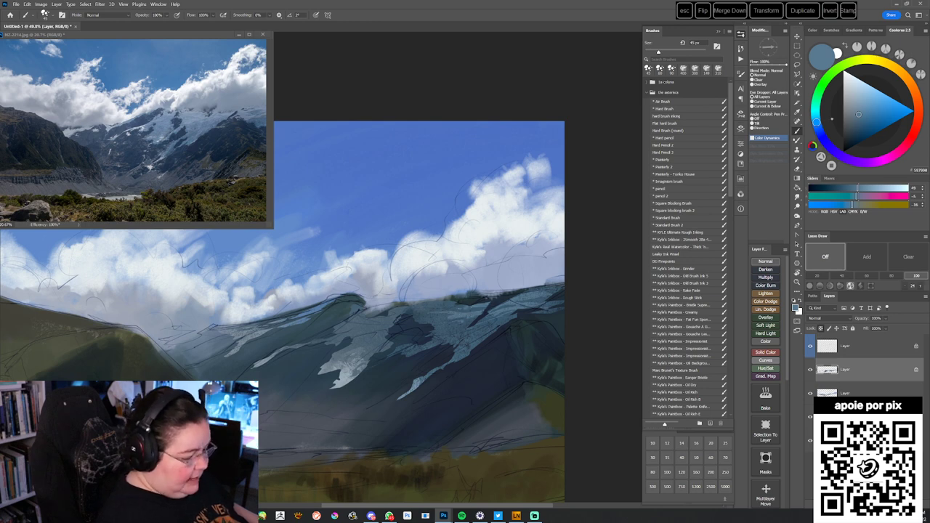
{"action": "left_click_drag", "start_coordinate": [434, 309], "coordinate": [458, 307]}
{"action": "left_click_drag", "start_coordinate": [428, 362], "coordinate": [463, 357]}
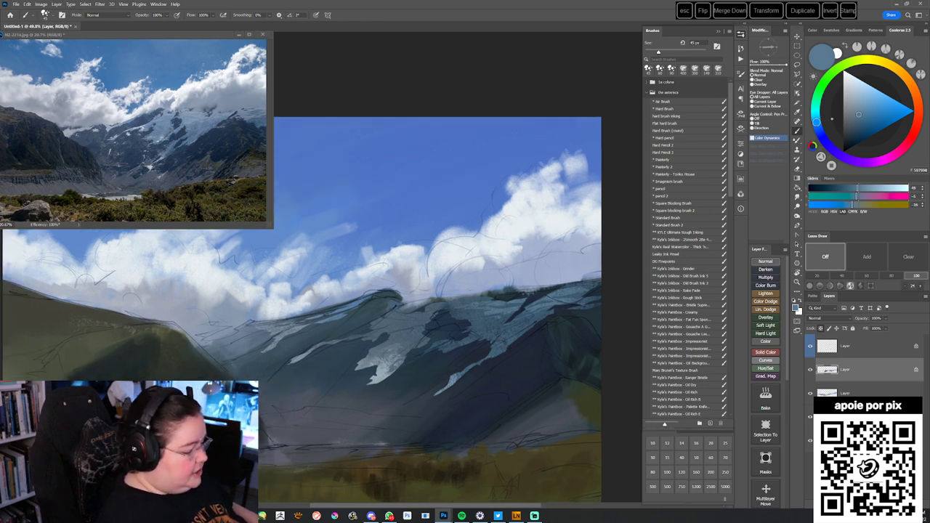
- Add slightly lighter blue-grey strokes across the jagged patches and streaks on the slope to the right of the peak
{"action": "left_click", "coordinate": [858, 111]}
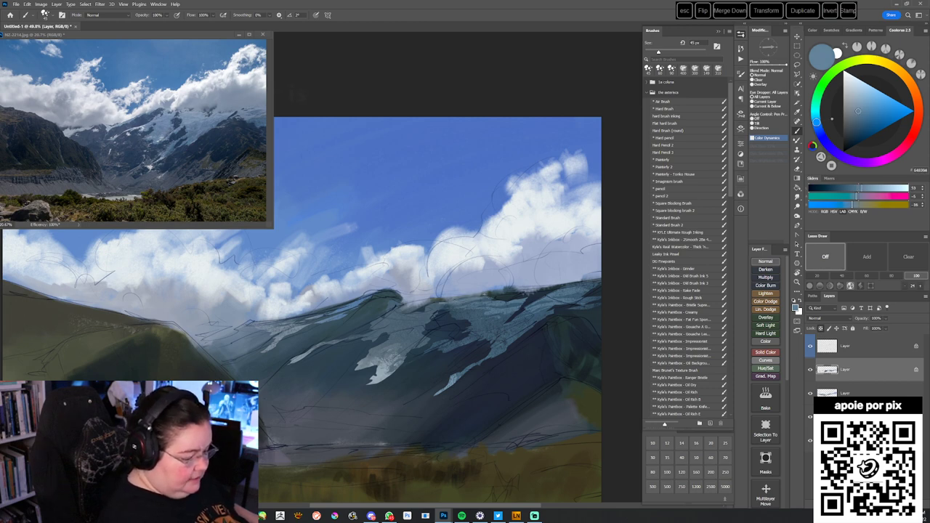
{"action": "left_click_drag", "start_coordinate": [456, 300], "coordinate": [473, 298]}
{"action": "left_click_drag", "start_coordinate": [449, 333], "coordinate": [485, 324]}
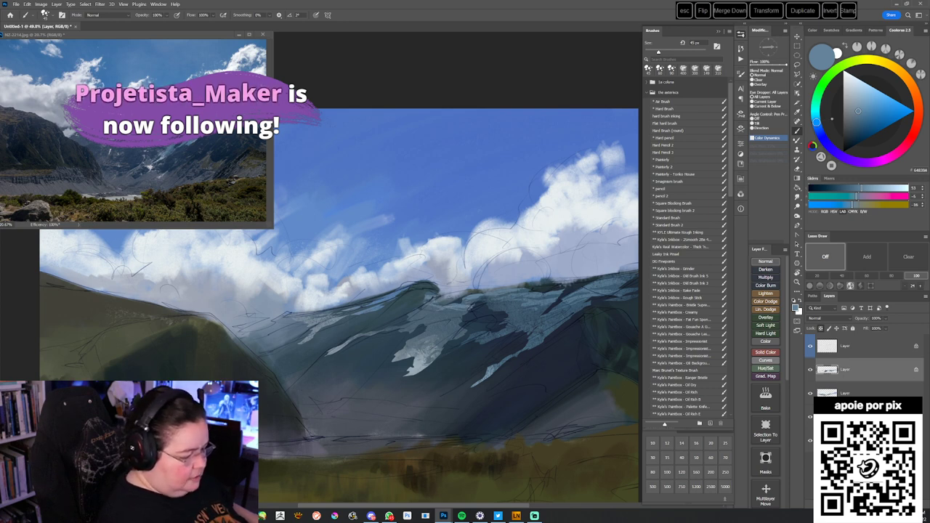
{"action": "left_click_drag", "start_coordinate": [465, 313], "coordinate": [456, 307]}
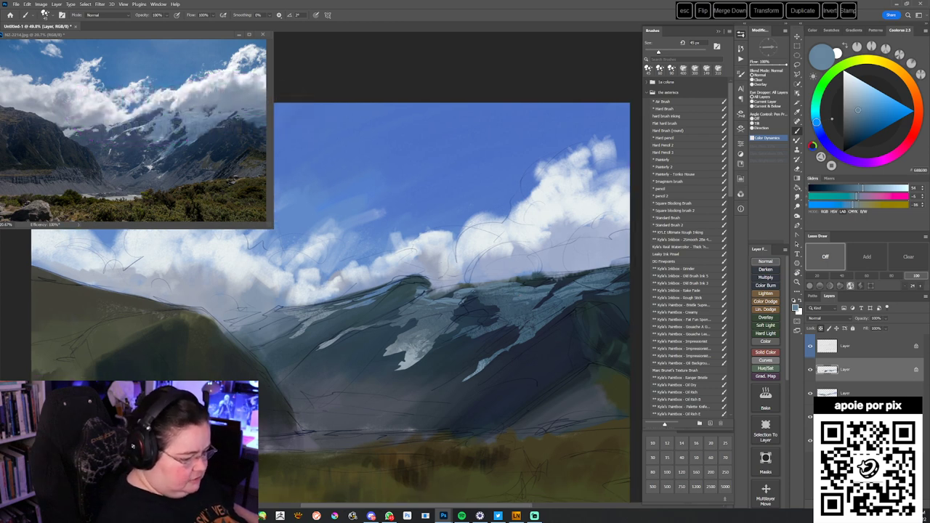
{"action": "left_click_drag", "start_coordinate": [542, 319], "coordinate": [519, 311]}
{"action": "left_click_drag", "start_coordinate": [556, 269], "coordinate": [601, 259]}
{"action": "left_click", "coordinate": [578, 264], "text": "alt"}
{"action": "left_click_drag", "start_coordinate": [490, 307], "coordinate": [516, 292]}
{"action": "scroll", "coordinate": [413, 309], "scroll_direction": "up", "scroll_amount": 1}
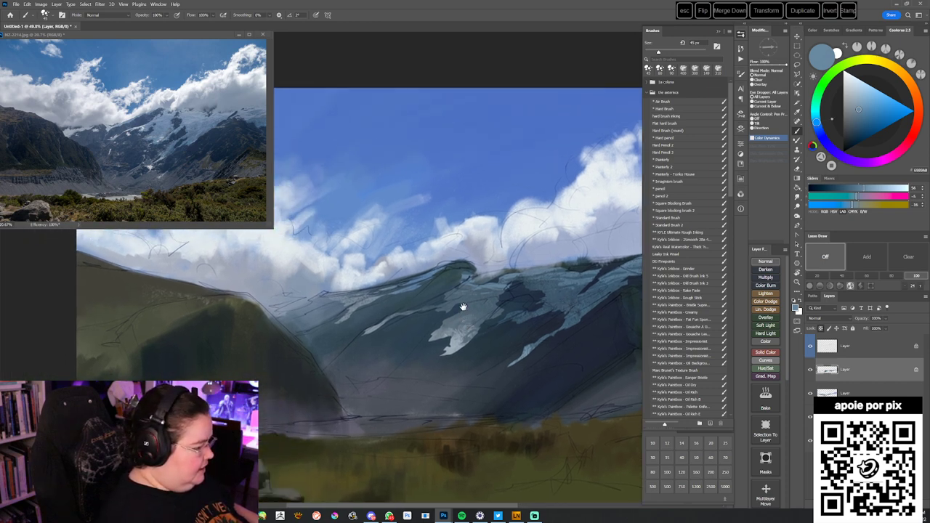
- Highlight the snow patches and streaks with pale blue strokes, and unlock the layer's transparent pixels
{"action": "left_click_drag", "start_coordinate": [440, 308], "coordinate": [453, 287]}
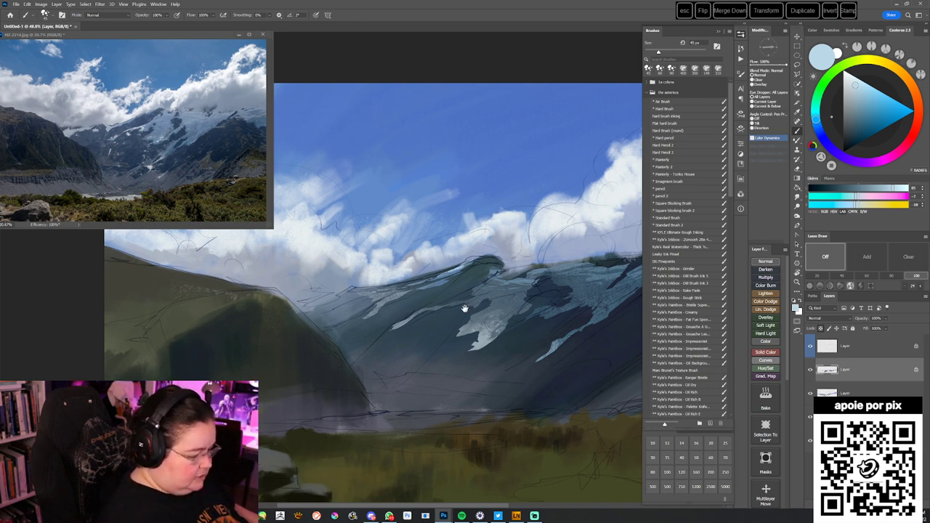
{"action": "left_click_drag", "start_coordinate": [450, 306], "coordinate": [481, 279]}
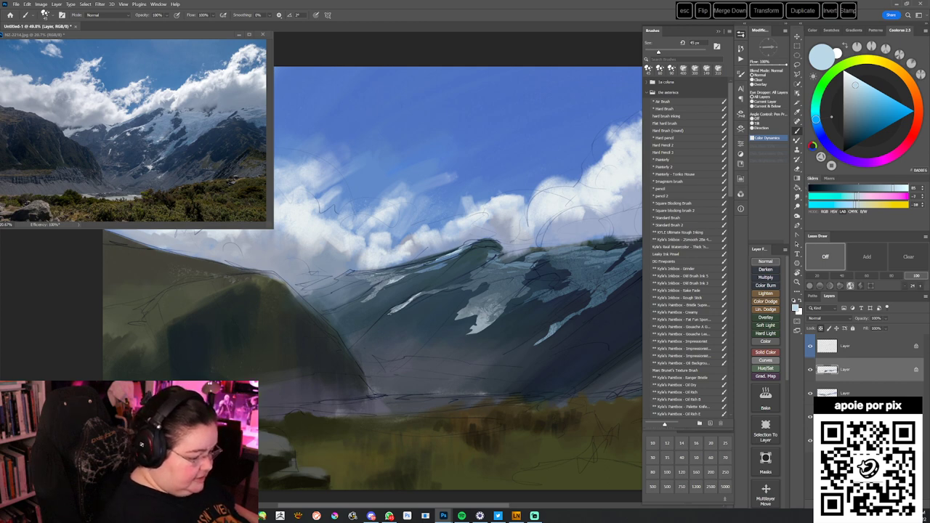
{"action": "left_click_drag", "start_coordinate": [499, 309], "coordinate": [505, 299]}
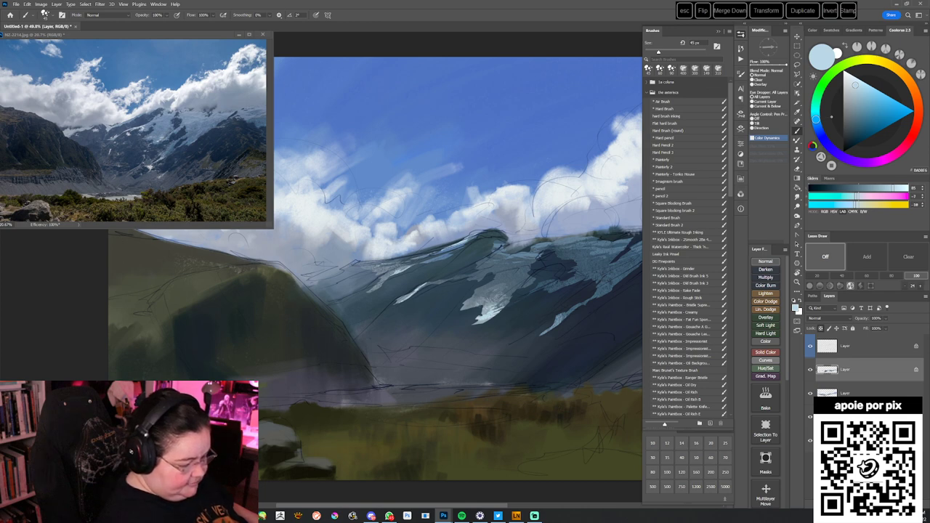
{"action": "left_click_drag", "start_coordinate": [514, 369], "coordinate": [465, 363]}
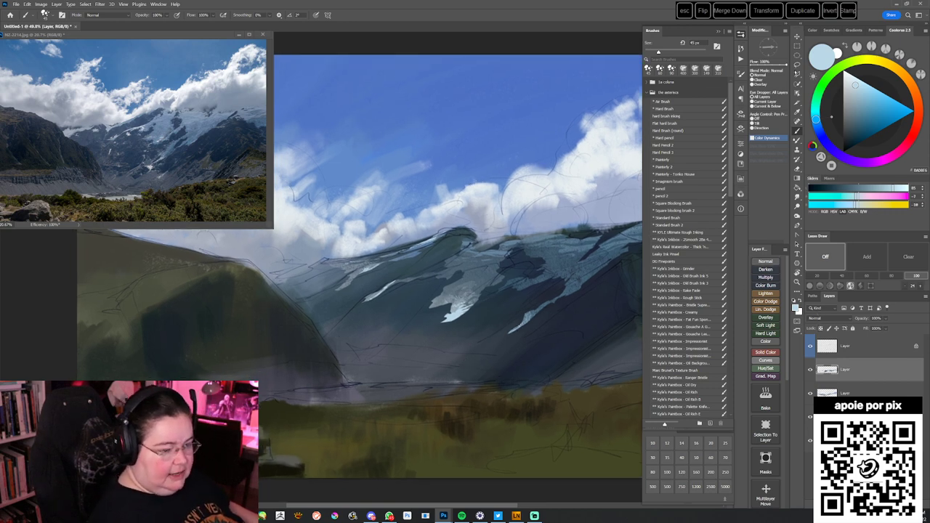
- Lasso small broken slivers below the snow patches and beside the thin streak on the far mountain's slope
{"action": "key", "text": "l"}
{"action": "mouse_move", "coordinate": [509, 313]}
{"action": "left_mouse_down"}
{"action": "mouse_move", "coordinate": [517, 298]}
{"action": "mouse_move", "coordinate": [474, 338]}
{"action": "mouse_move", "coordinate": [531, 318]}
{"action": "mouse_move", "coordinate": [473, 307]}
{"action": "mouse_move", "coordinate": [451, 331]}
{"action": "left_mouse_up"}
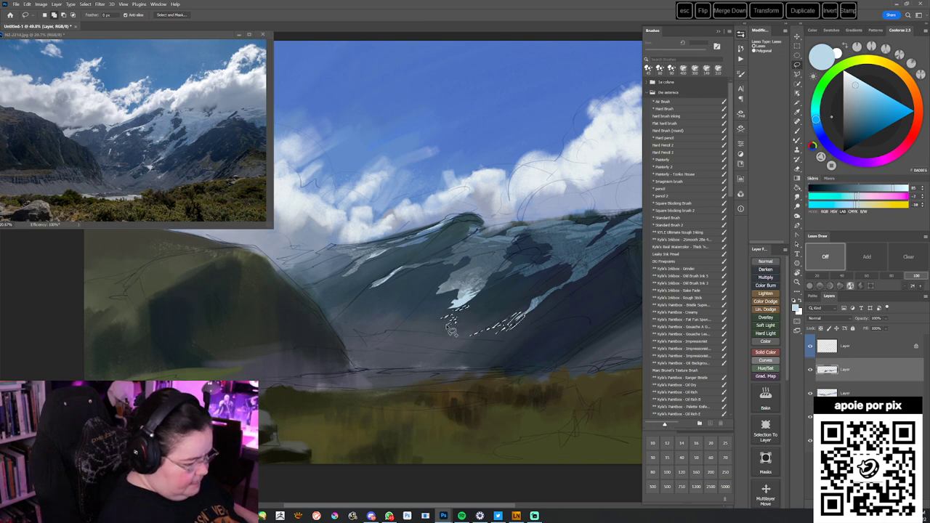
{"action": "mouse_move", "coordinate": [380, 288]}
{"action": "left_mouse_down"}
{"action": "mouse_move", "coordinate": [427, 284]}
{"action": "mouse_move", "coordinate": [418, 296]}
{"action": "left_mouse_up"}
{"action": "left_click", "coordinate": [798, 133]}
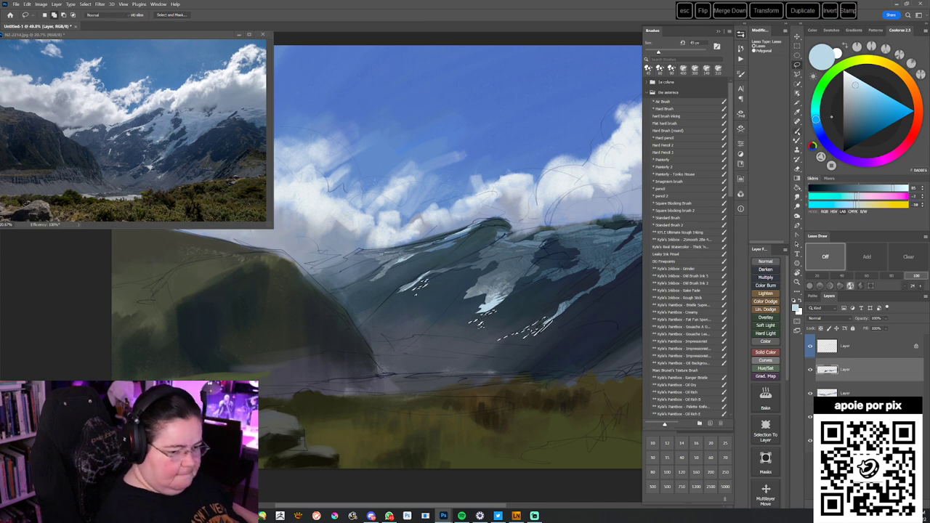
- Paint the selected slivers in sampled grey-blue with the Untitled-2 copy 2 brush at 310 px, and deselect them
{"action": "right_click", "coordinate": [546, 199]}
{"action": "left_click", "coordinate": [746, 389]}
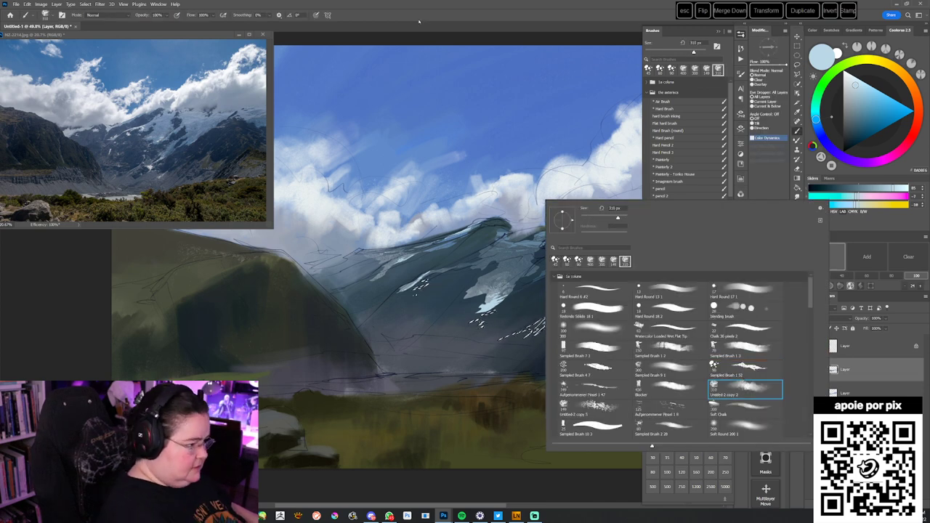
{"action": "left_click", "coordinate": [418, 23]}
{"action": "left_click", "coordinate": [504, 290], "text": "alt"}
{"action": "left_click_drag", "start_coordinate": [426, 279], "coordinate": [372, 349]}
{"action": "left_click_drag", "start_coordinate": [522, 309], "coordinate": [436, 359]}
{"action": "left_click_drag", "start_coordinate": [568, 310], "coordinate": [474, 357]}
{"action": "key", "text": "ctrl+d"}
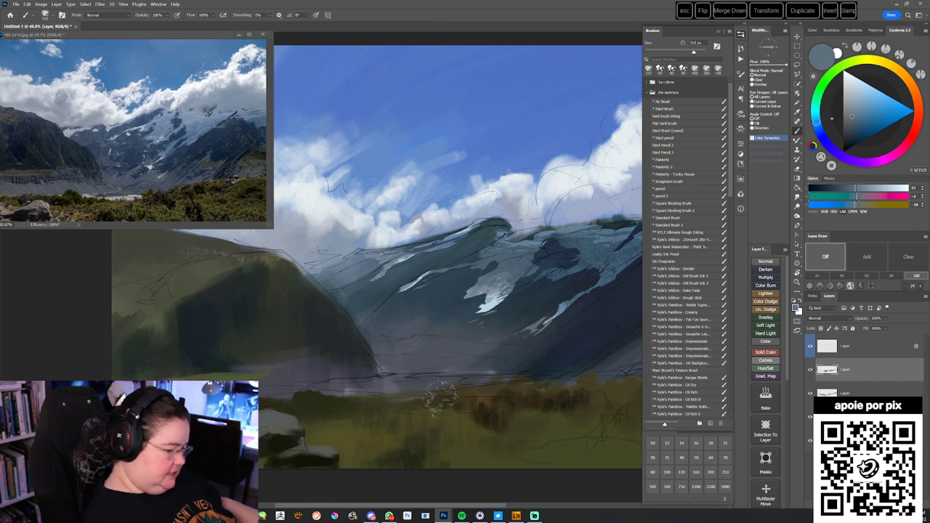
- Brighten the snow streaks in sampled pale blue with Sampled Brush 1 52 at 80 px, locking transparent pixels after undoing a stroke
{"action": "right_click", "coordinate": [537, 218]}
{"action": "left_click", "coordinate": [742, 371]}
{"action": "left_click", "coordinate": [452, 6]}
{"action": "left_click", "coordinate": [489, 306], "text": "alt"}
{"action": "key", "text": "bracketright"}
{"action": "left_click_drag", "start_coordinate": [478, 320], "coordinate": [488, 318]}
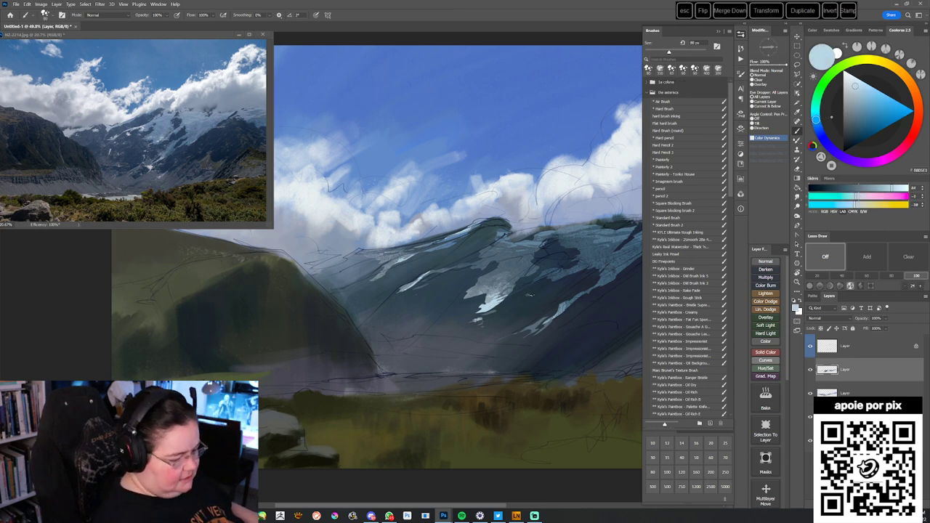
{"action": "key", "text": "ctrl+z"}
{"action": "left_click", "coordinate": [820, 329]}
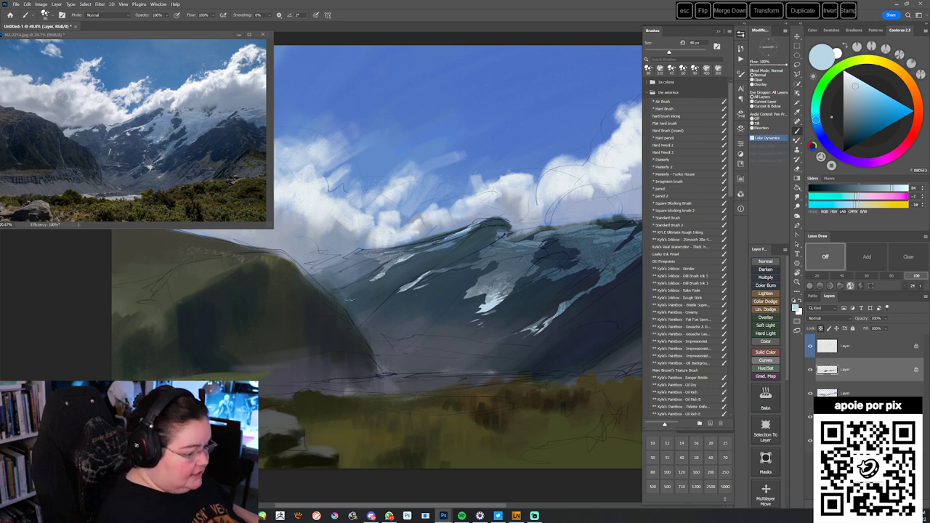
- Review the whole painting with the snow patch layer hidden and shown again
{"action": "mouse_move", "coordinate": [524, 420]}
{"action": "left_mouse_down"}
{"action": "mouse_move", "coordinate": [434, 415]}
{"action": "mouse_move", "coordinate": [436, 449]}
{"action": "mouse_move", "coordinate": [469, 432]}
{"action": "mouse_move", "coordinate": [487, 441]}
{"action": "mouse_move", "coordinate": [480, 456]}
{"action": "mouse_move", "coordinate": [511, 444]}
{"action": "left_mouse_up"}
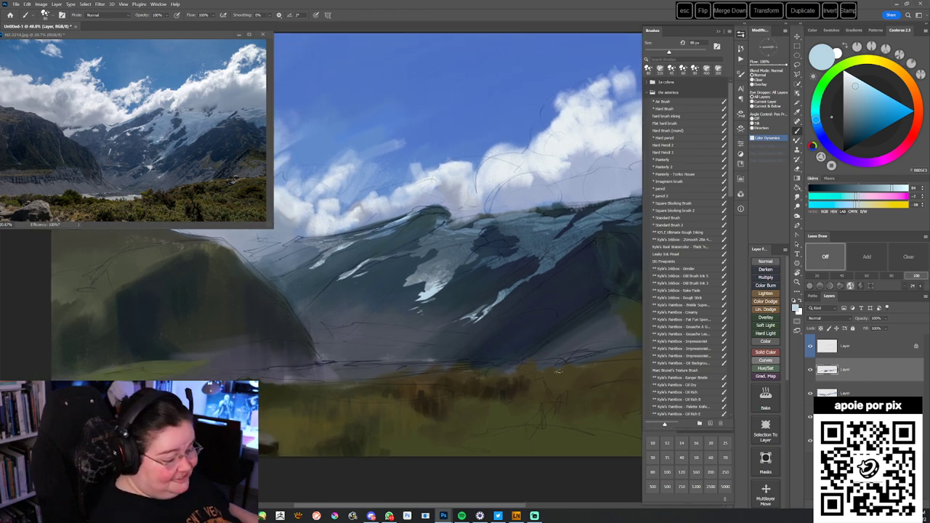
{"action": "mouse_move", "coordinate": [538, 386]}
{"action": "left_mouse_down"}
{"action": "mouse_move", "coordinate": [527, 400]}
{"action": "mouse_move", "coordinate": [544, 386]}
{"action": "left_mouse_up"}
{"action": "left_click_drag", "start_coordinate": [524, 422], "coordinate": [426, 422]}
{"action": "left_click", "coordinate": [810, 369]}
{"action": "left_click", "coordinate": [810, 369]}
- Select the layer beneath the snow patches and toggle its visibility to compare the mountain with and without it
{"action": "left_click", "coordinate": [858, 388]}
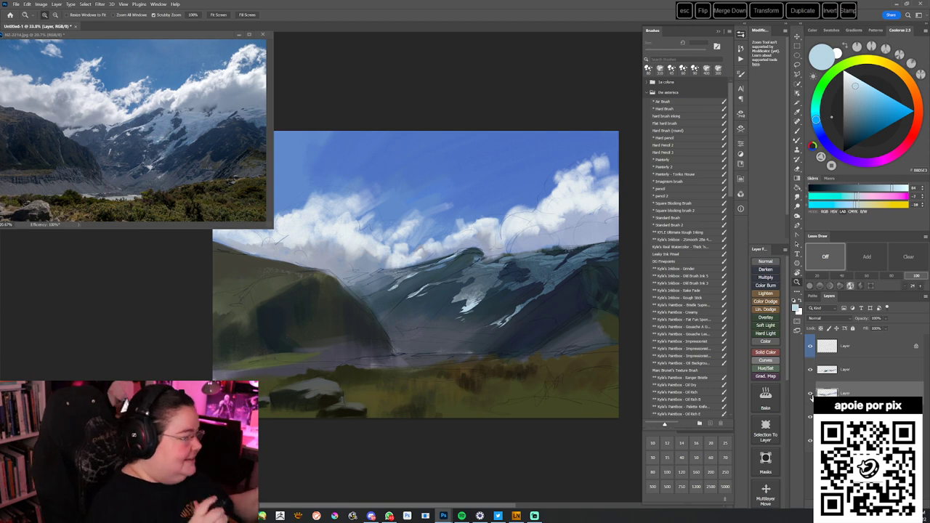
{"action": "left_click_drag", "start_coordinate": [480, 330], "coordinate": [479, 307]}
{"action": "left_click_drag", "start_coordinate": [427, 341], "coordinate": [406, 348]}
{"action": "left_click", "coordinate": [811, 394]}
{"action": "left_click", "coordinate": [810, 393]}
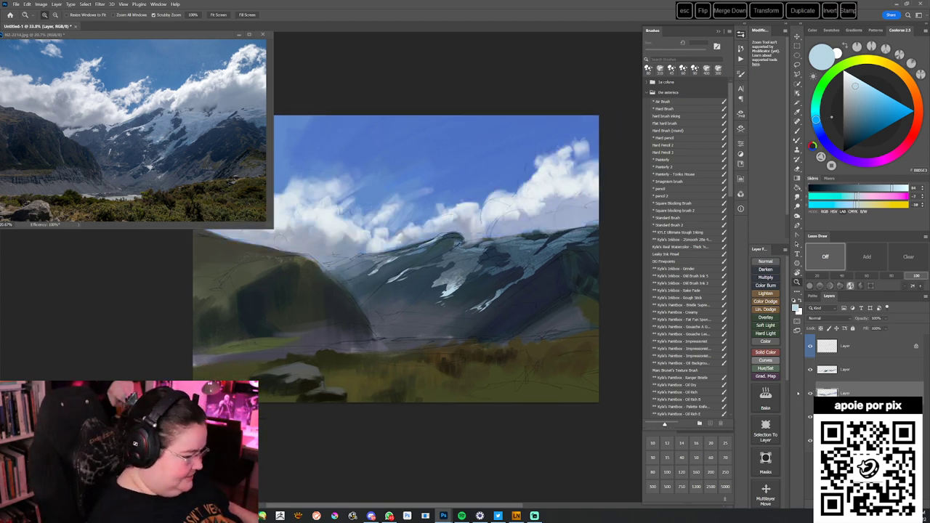
- Try painting the mountain's lower slope with the brush, sampling its dark blue-grey, and undo the last stroke
{"action": "left_click_drag", "start_coordinate": [502, 433], "coordinate": [503, 445]}
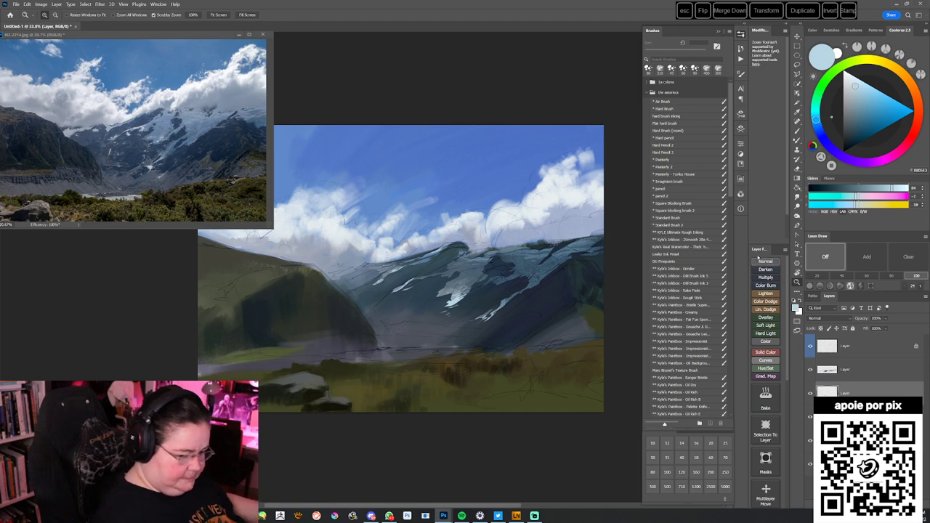
{"action": "left_click_drag", "start_coordinate": [396, 333], "coordinate": [399, 338]}
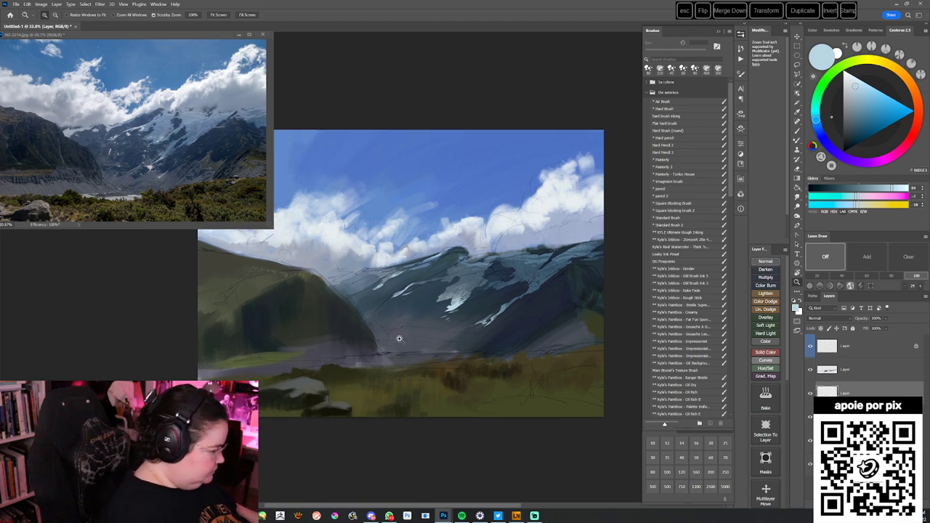
{"action": "key", "text": "b"}
{"action": "right_click", "coordinate": [509, 285]}
{"action": "left_click", "coordinate": [551, 88]}
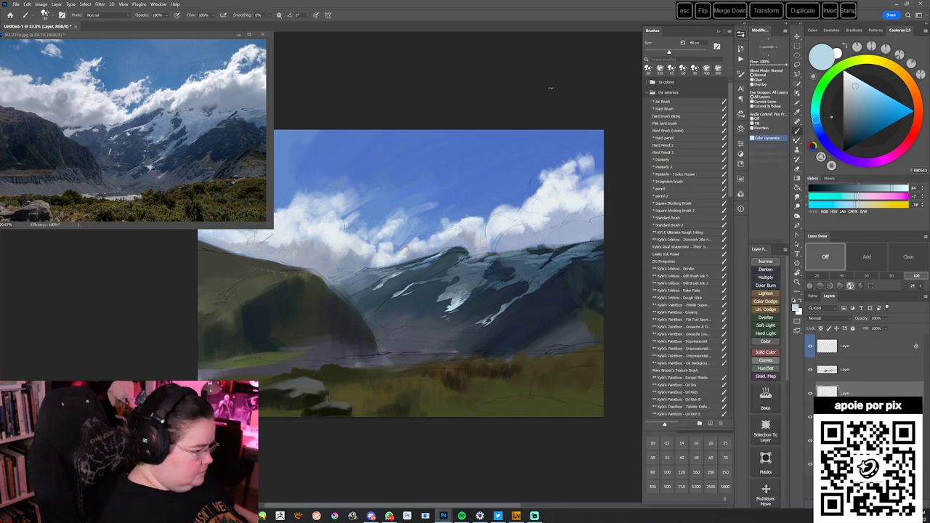
{"action": "mouse_move", "coordinate": [475, 311]}
{"action": "left_mouse_down"}
{"action": "mouse_move", "coordinate": [476, 302]}
{"action": "mouse_move", "coordinate": [519, 318]}
{"action": "left_mouse_up"}
{"action": "left_click", "coordinate": [481, 330], "text": "alt"}
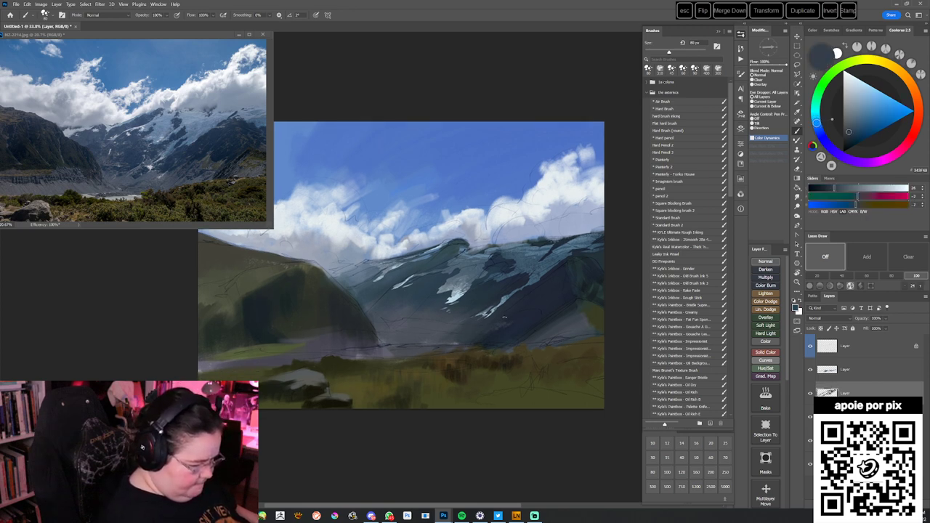
{"action": "key", "text": "ctrl+z"}
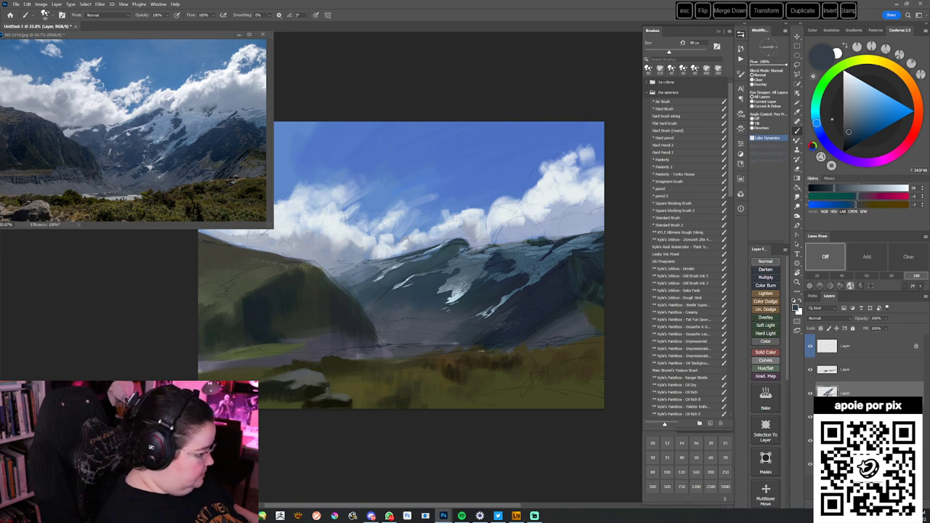
- Sample the dark green from the slope beside the snowy mountain, darken it, and choose the Kyle's Paintbox Fat Fan brush
{"action": "left_click", "coordinate": [586, 312], "text": "alt"}
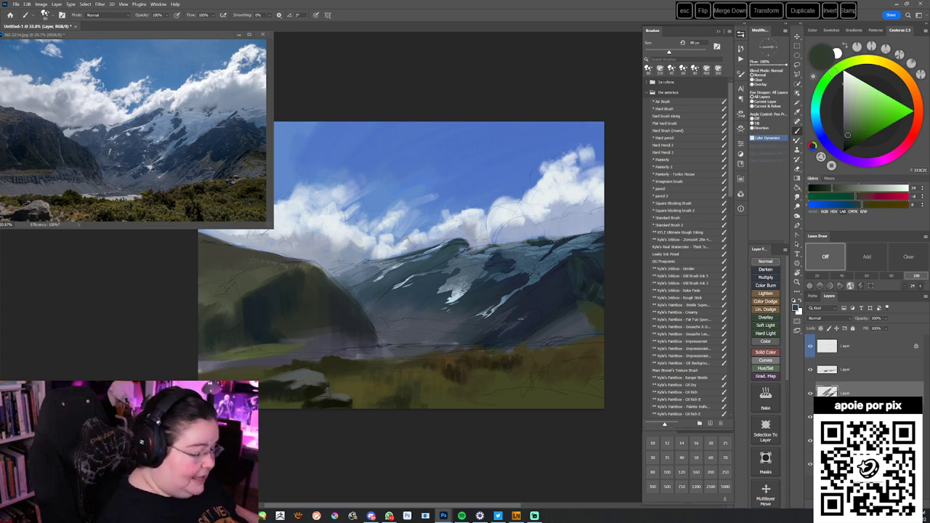
{"action": "left_click", "coordinate": [848, 140]}
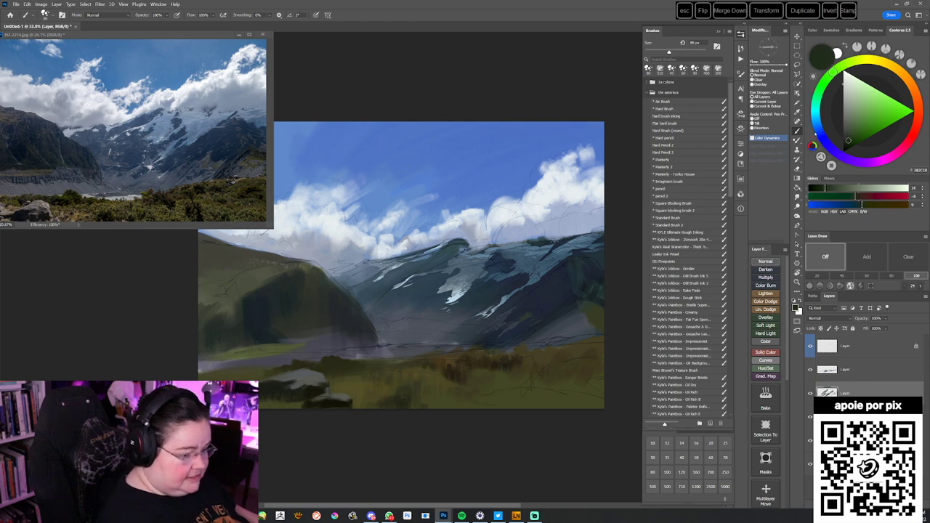
{"action": "left_click", "coordinate": [704, 321]}
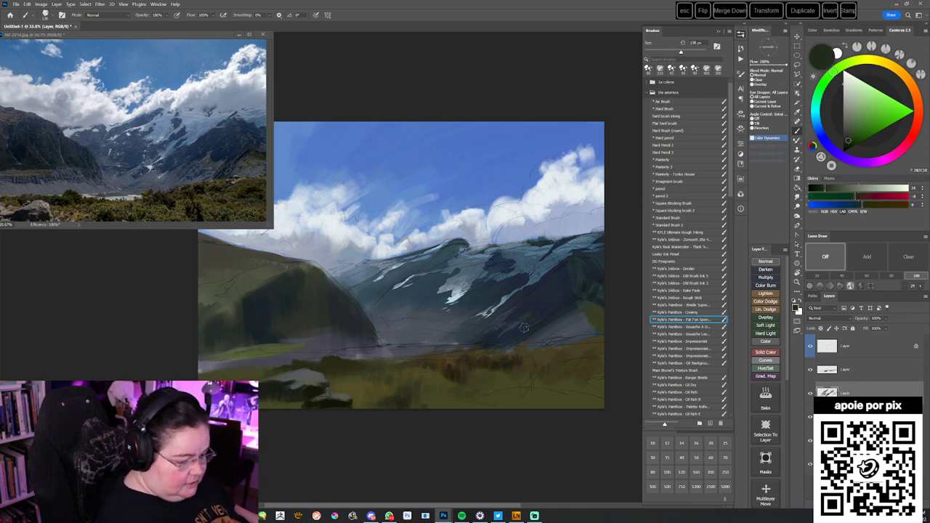
- Paint the far mountain's lower slope with the Kyle's Paintbox flat fan brush, using blue-grey and dark tones sampled from the canvas
{"action": "left_click_drag", "start_coordinate": [543, 306], "coordinate": [569, 281]}
{"action": "left_click", "coordinate": [516, 335], "text": "alt"}
{"action": "left_click_drag", "start_coordinate": [546, 317], "coordinate": [540, 307]}
{"action": "left_click", "coordinate": [525, 318], "text": "alt"}
{"action": "left_click", "coordinate": [509, 341], "text": "alt"}
{"action": "left_click", "coordinate": [501, 318], "text": "alt"}
{"action": "left_click", "coordinate": [508, 328], "text": "alt"}
{"action": "mouse_move", "coordinate": [521, 305]}
{"action": "left_mouse_down"}
{"action": "mouse_move", "coordinate": [529, 298]}
{"action": "mouse_move", "coordinate": [494, 339]}
{"action": "left_mouse_up"}
{"action": "key", "text": "]"}
{"action": "key", "text": "]"}
{"action": "key", "text": "]"}
- Block in dark blue shadow shapes on the far mountain's lower slope with Square Blocking Brush 2
{"action": "left_click", "coordinate": [547, 296], "text": "alt"}
{"action": "left_click", "coordinate": [688, 210]}
{"action": "left_click", "coordinate": [688, 210]}
{"action": "left_click", "coordinate": [529, 293], "text": "alt"}
{"action": "key", "text": "bracketleft"}
{"action": "left_click_drag", "start_coordinate": [515, 302], "coordinate": [522, 303]}
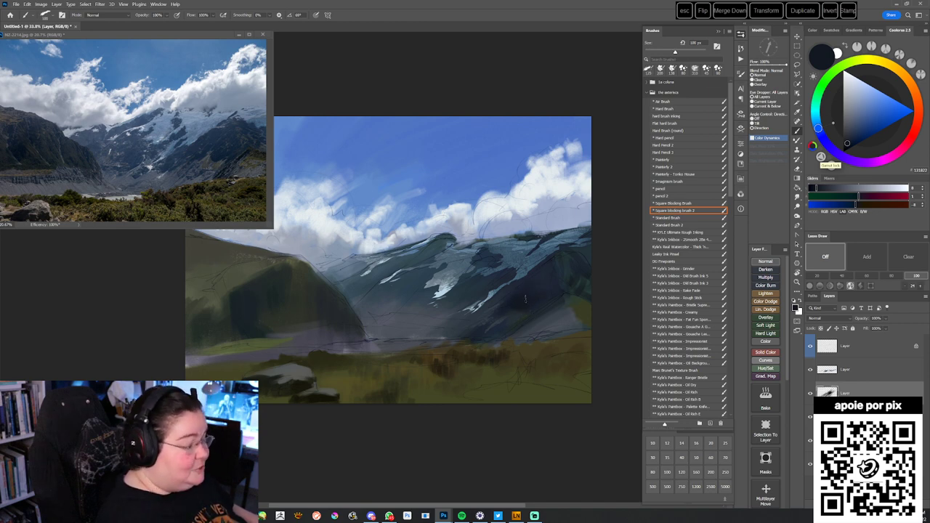
{"action": "left_click_drag", "start_coordinate": [499, 354], "coordinate": [509, 358]}
{"action": "left_click", "coordinate": [532, 305], "text": "alt"}
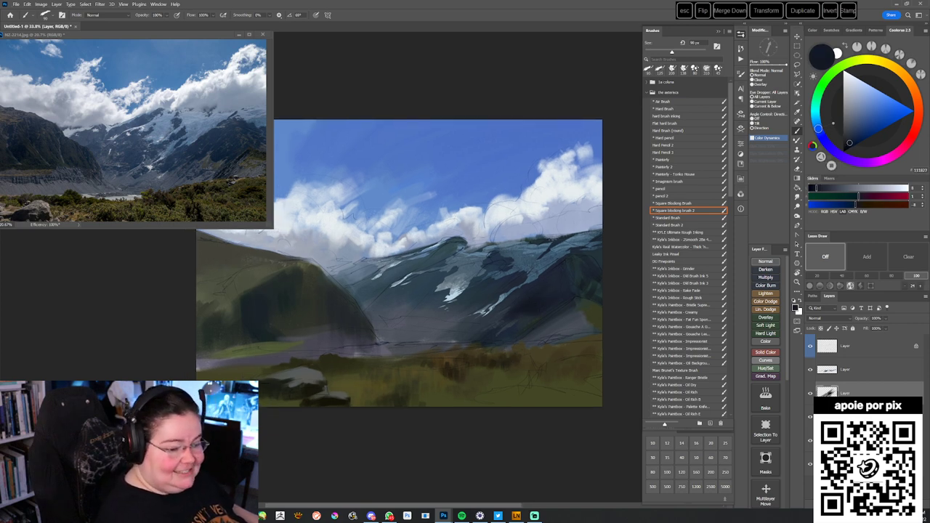
- Refine the mountain's shadow shapes below the snow streaks with Square Blocking Brush 2 at 80 and 70 px, using sampled dark blues
{"action": "left_click_drag", "start_coordinate": [497, 311], "coordinate": [533, 298]}
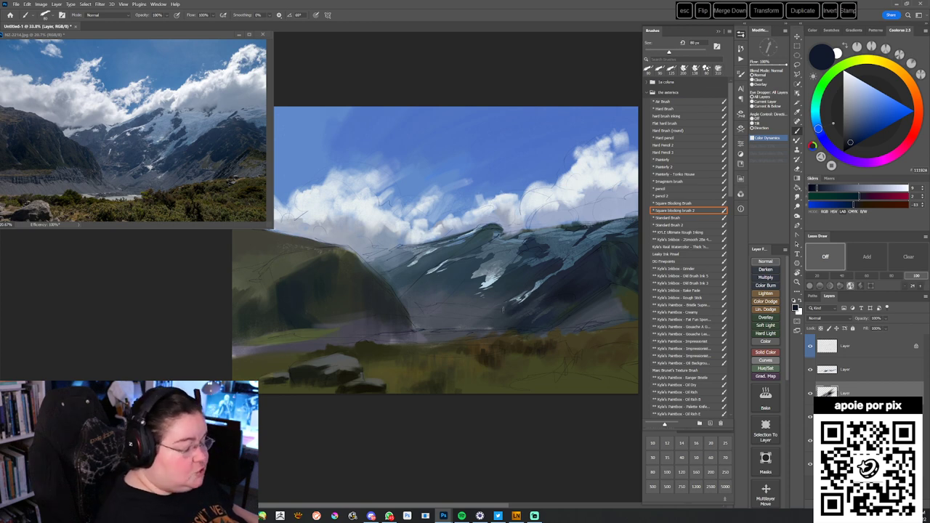
{"action": "left_click_drag", "start_coordinate": [569, 304], "coordinate": [566, 303]}
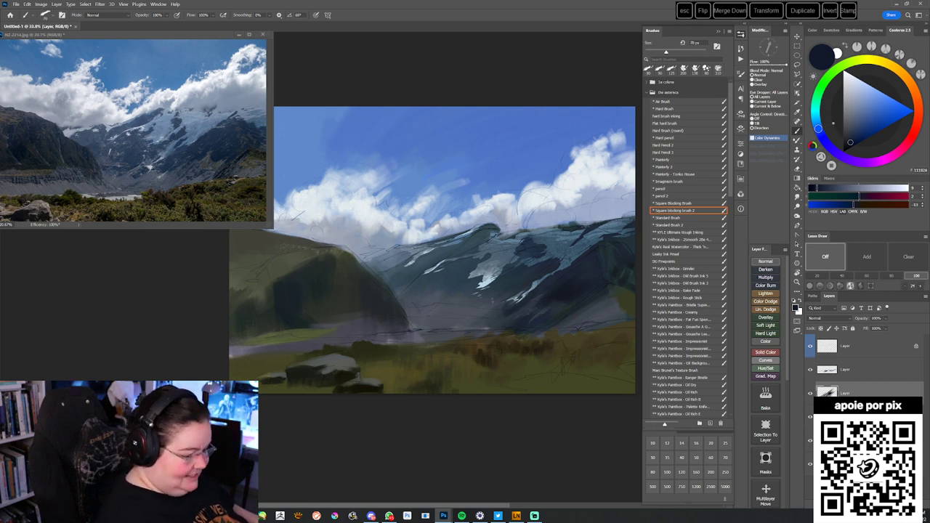
{"action": "left_click", "coordinate": [517, 278], "text": "alt"}
{"action": "left_click", "coordinate": [497, 312], "text": "alt"}
{"action": "left_click_drag", "start_coordinate": [490, 343], "coordinate": [487, 336]}
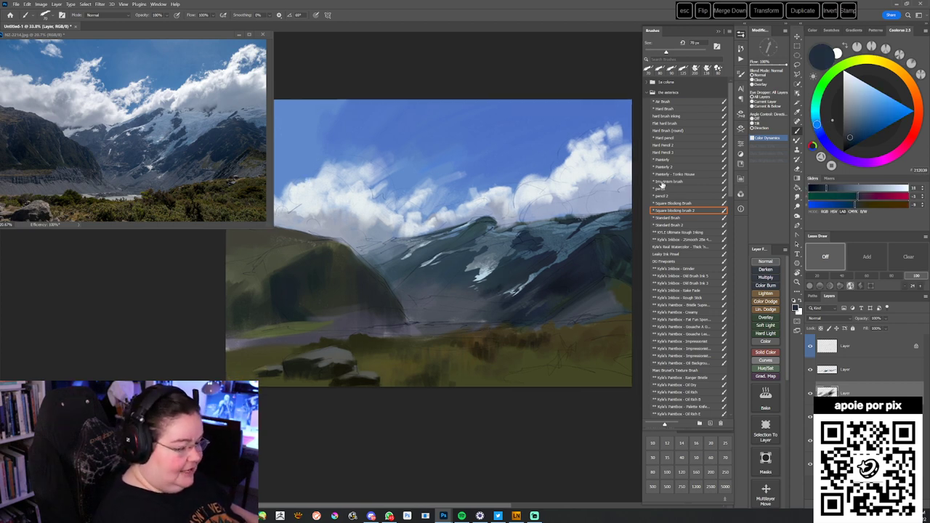
- Paint textured rock on the mountain's central slope with Sampled Brush 1 52 at 100 px in sampled dark blue
{"action": "right_click", "coordinate": [547, 334]}
{"action": "left_click", "coordinate": [738, 427]}
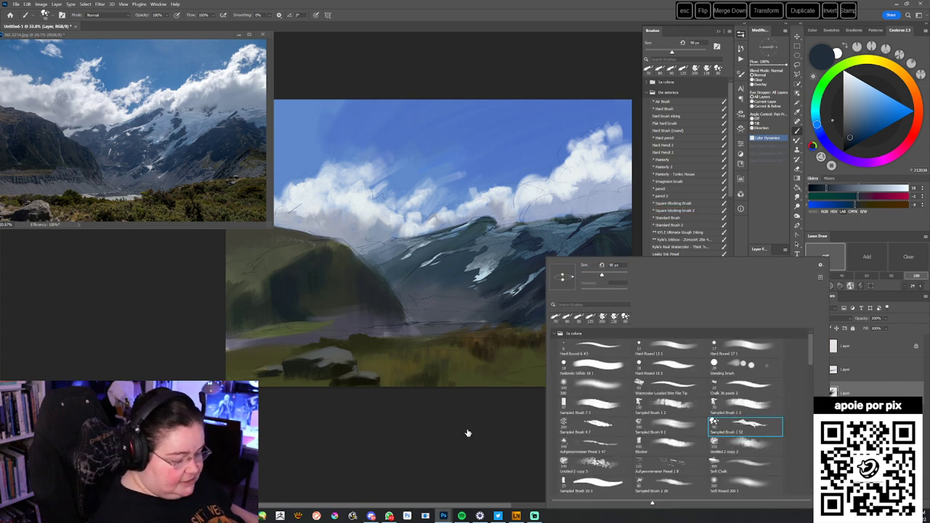
{"action": "left_click", "coordinate": [450, 424]}
{"action": "key", "text": "bracketright"}
{"action": "left_click", "coordinate": [491, 292], "text": "alt"}
{"action": "mouse_move", "coordinate": [495, 287]}
{"action": "left_mouse_down"}
{"action": "mouse_move", "coordinate": [500, 294]}
{"action": "mouse_move", "coordinate": [481, 296]}
{"action": "left_mouse_up"}
{"action": "left_click", "coordinate": [487, 293], "text": "alt"}
{"action": "left_click_drag", "start_coordinate": [436, 351], "coordinate": [477, 347]}
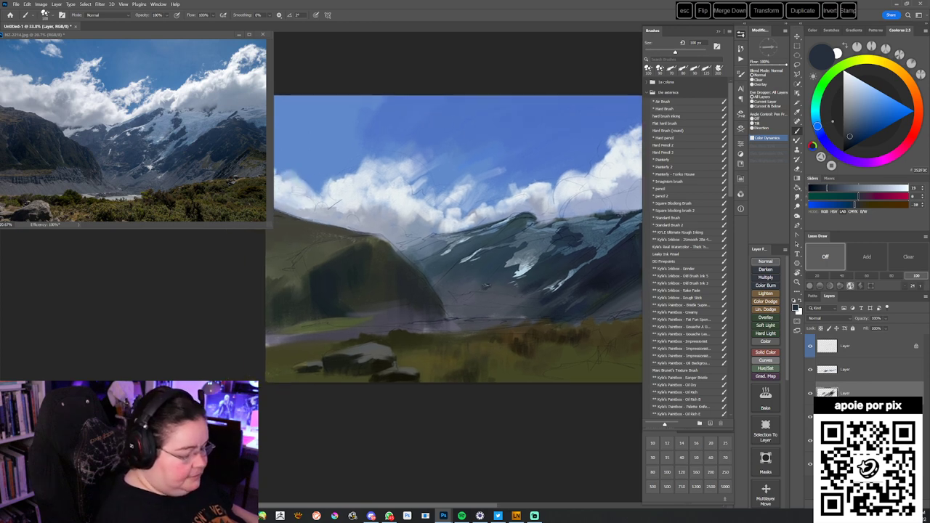
- Blend the slope down toward the valley floor with the textured brush at 150 px, alternating sampled blue-grey and dark blue tones
{"action": "left_click", "coordinate": [498, 289], "text": "alt"}
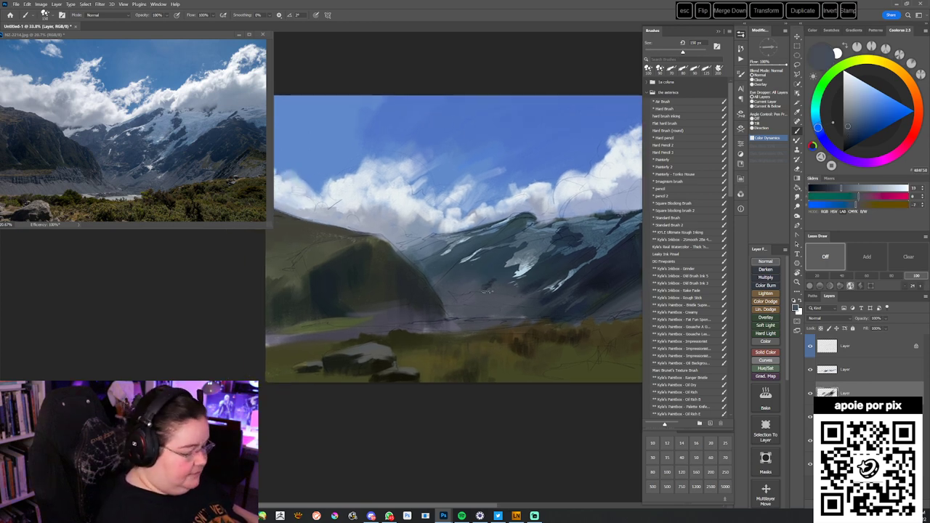
{"action": "key", "text": "bracketright"}
{"action": "left_click", "coordinate": [494, 282], "text": "alt"}
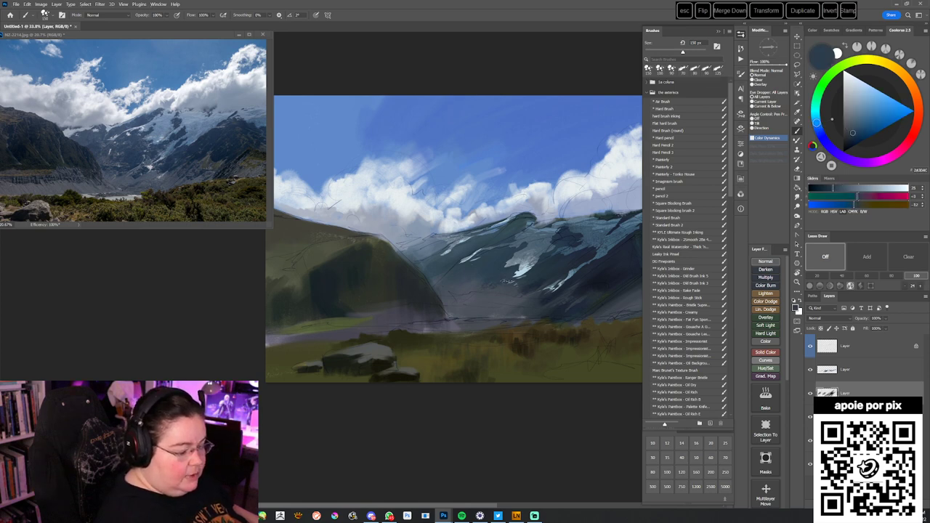
{"action": "left_click_drag", "start_coordinate": [468, 345], "coordinate": [494, 351]}
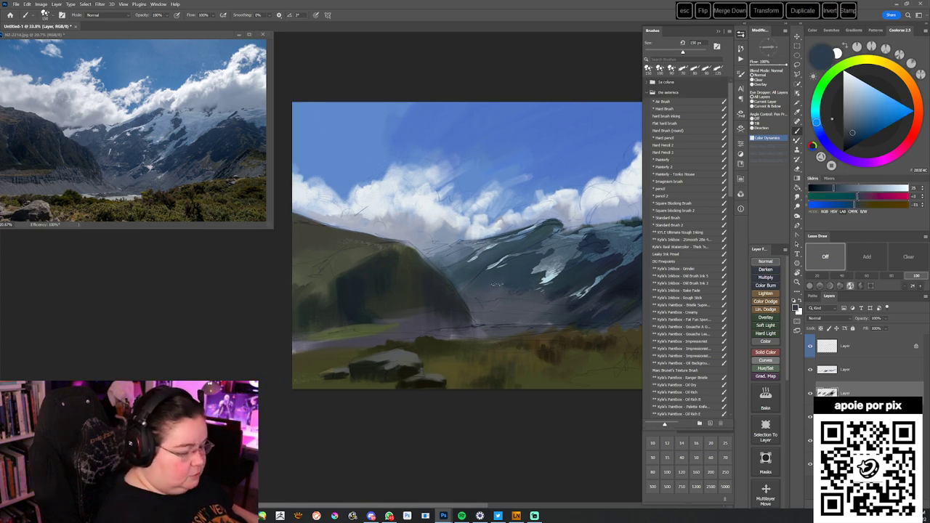
{"action": "left_click", "coordinate": [481, 291], "text": "alt"}
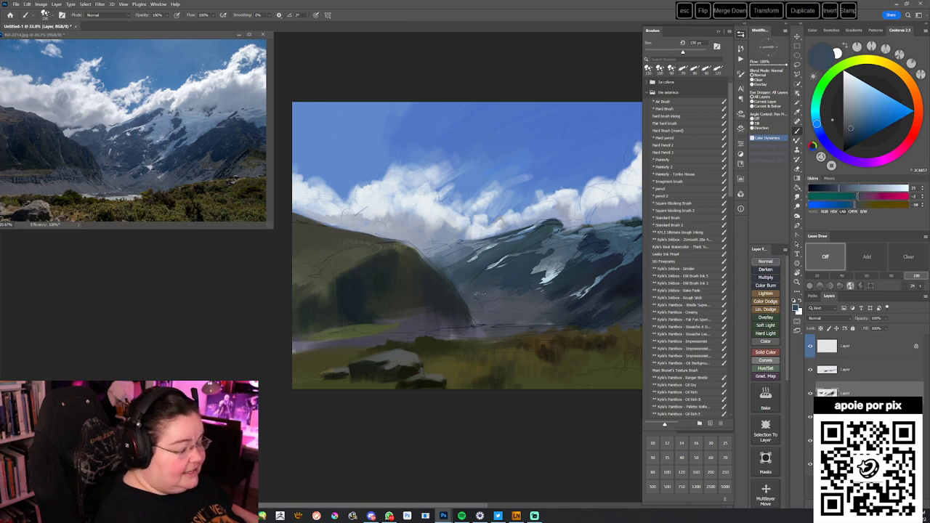
{"action": "left_click_drag", "start_coordinate": [500, 375], "coordinate": [509, 361]}
{"action": "left_click_drag", "start_coordinate": [490, 303], "coordinate": [485, 313]}
{"action": "left_click", "coordinate": [499, 287], "text": "alt"}
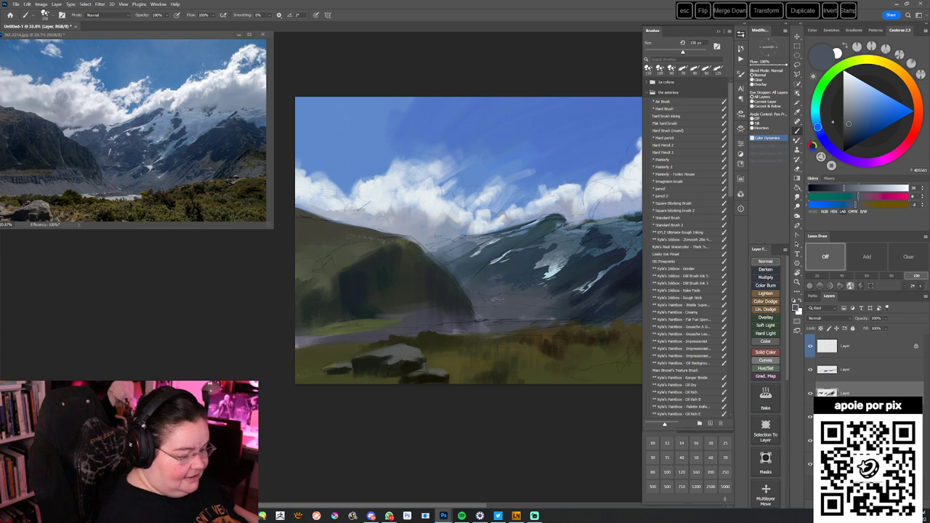
- Paint the slope beneath the mountain's smaller snow patches with the textured brush at 125 px, using sampled greys and blues
{"action": "key", "text": "bracketleft"}
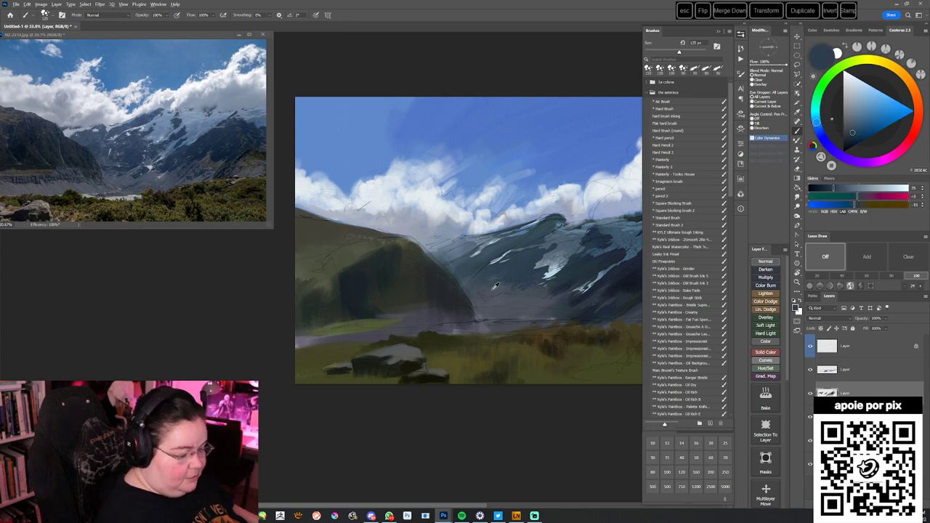
{"action": "left_click", "coordinate": [491, 278], "text": "alt"}
{"action": "left_click_drag", "start_coordinate": [501, 317], "coordinate": [505, 313]}
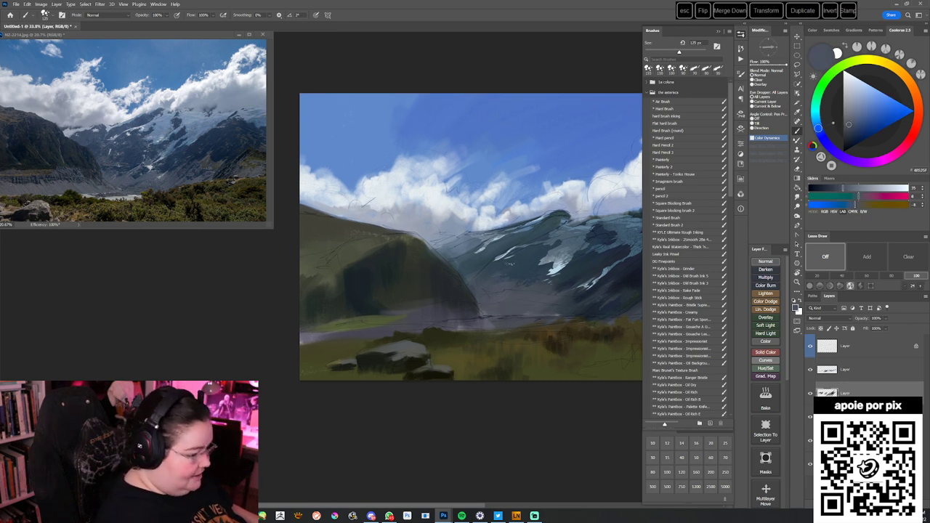
{"action": "left_click", "coordinate": [490, 263], "text": "alt"}
{"action": "left_click_drag", "start_coordinate": [463, 275], "coordinate": [469, 271]}
{"action": "left_click_drag", "start_coordinate": [579, 265], "coordinate": [563, 255]}
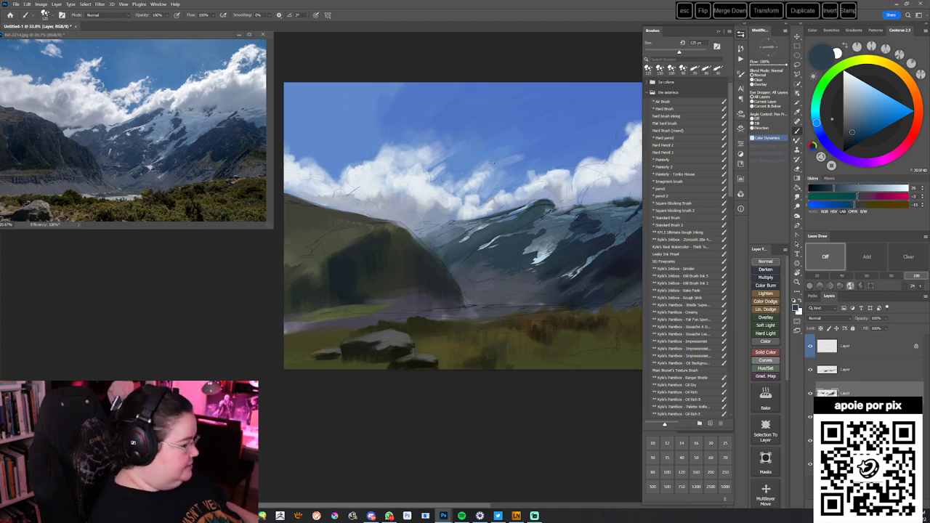
{"action": "left_click_drag", "start_coordinate": [536, 284], "coordinate": [509, 284]}
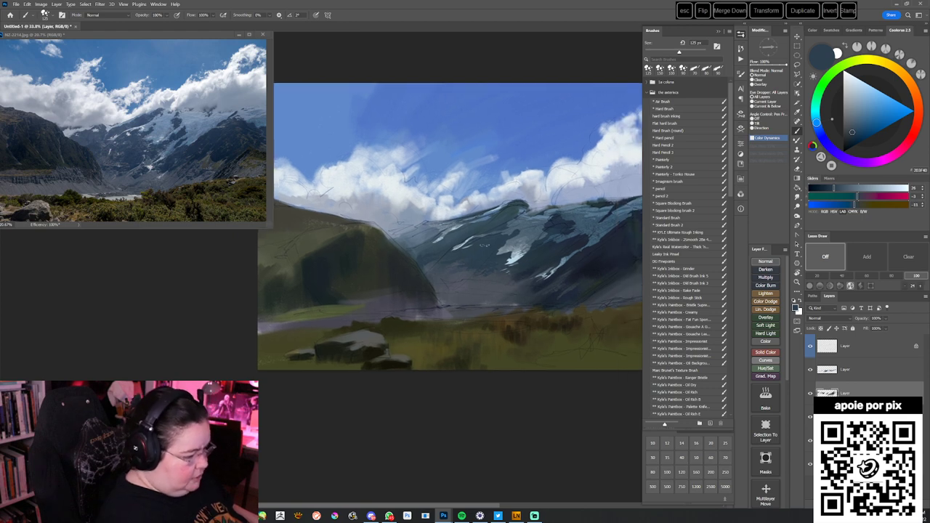
- Add smaller rock texture between the snow and the valley with the textured brush at 80 px, using sampled blue-grey tones
{"action": "left_click", "coordinate": [462, 290], "text": "alt"}
{"action": "key", "text": "["}
{"action": "key", "text": "["}
{"action": "key", "text": "["}
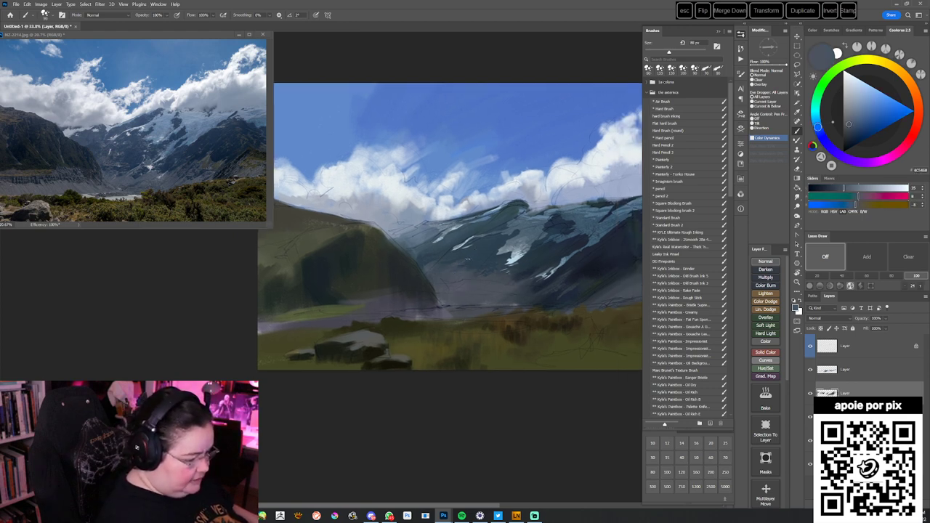
{"action": "left_click_drag", "start_coordinate": [523, 274], "coordinate": [510, 276]}
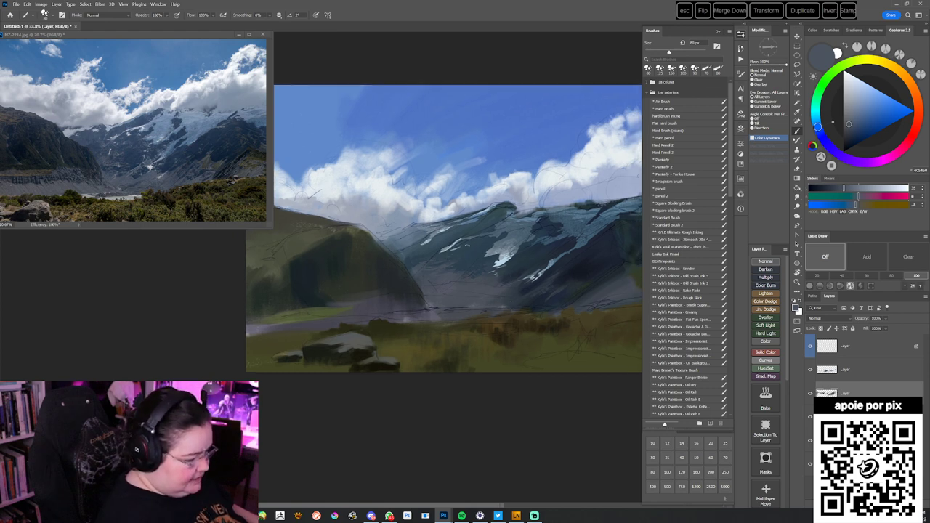
{"action": "left_click", "coordinate": [477, 243], "text": "alt"}
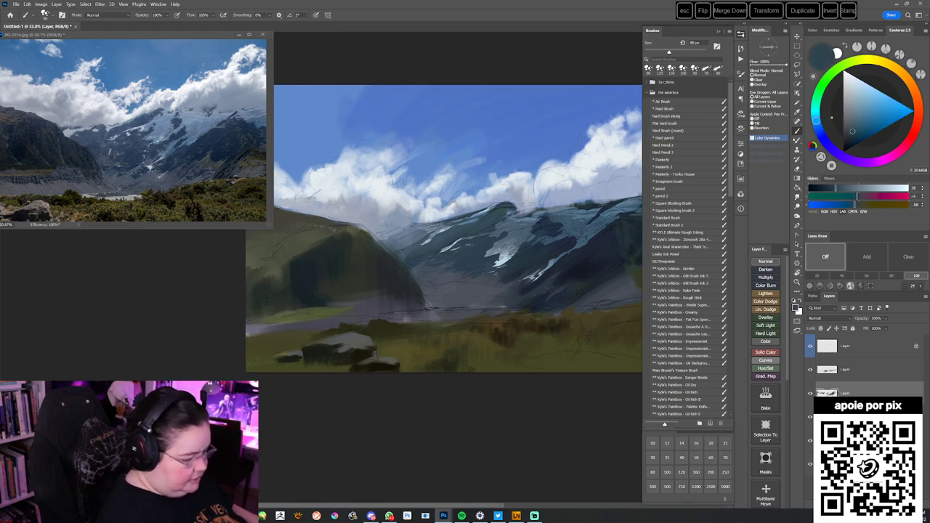
{"action": "left_click_drag", "start_coordinate": [486, 336], "coordinate": [468, 342]}
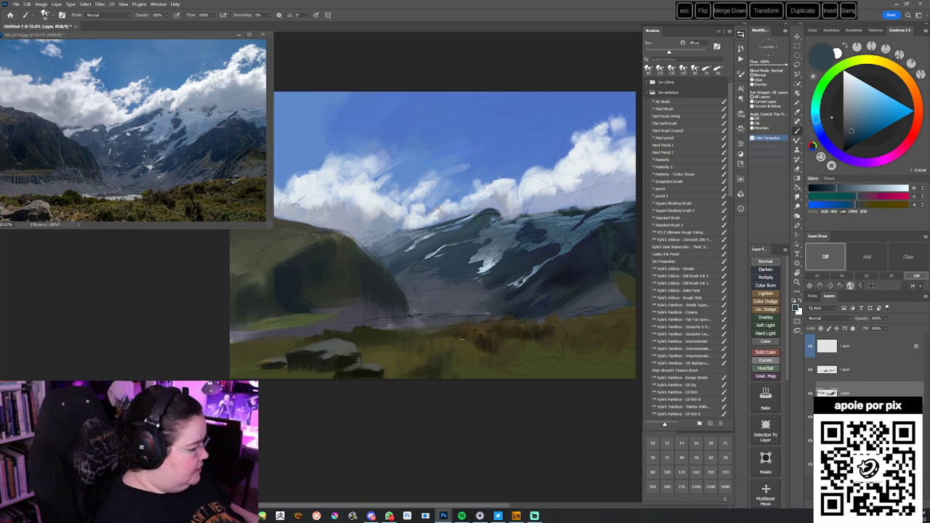
- Soften the mountain's base above the valley with the textured brush at 100 px, using several sampled slope colours
{"action": "key", "text": "bracketright"}
{"action": "key", "text": "bracketright"}
{"action": "left_click", "coordinate": [462, 276], "text": "alt"}
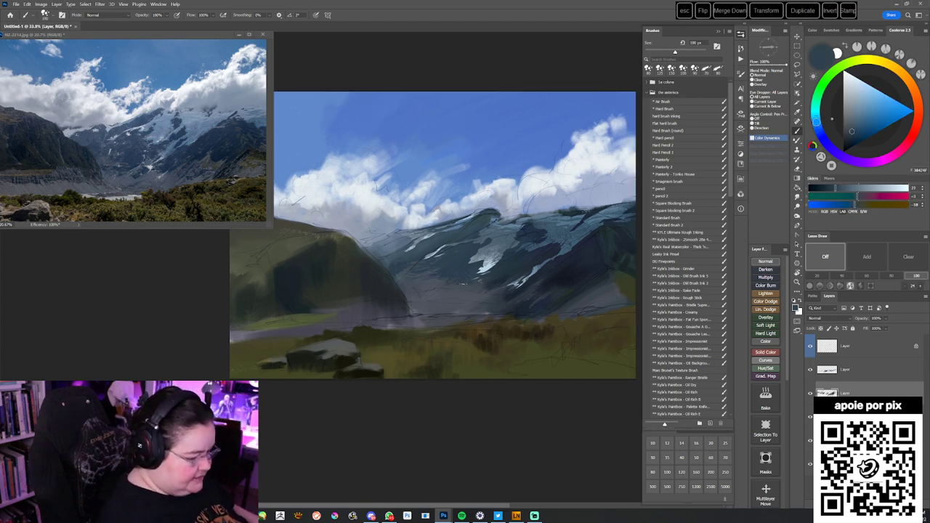
{"action": "left_click", "coordinate": [461, 299], "text": "alt"}
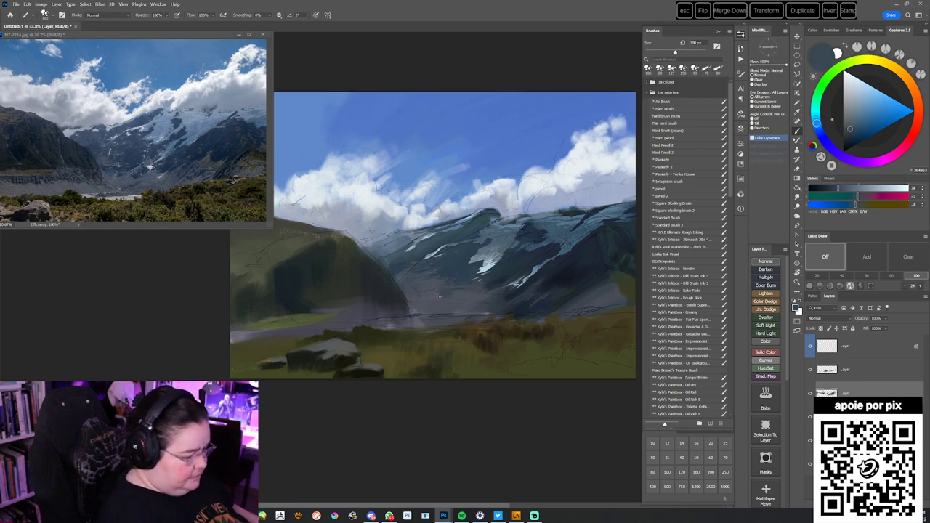
{"action": "left_click", "coordinate": [459, 295], "text": "alt"}
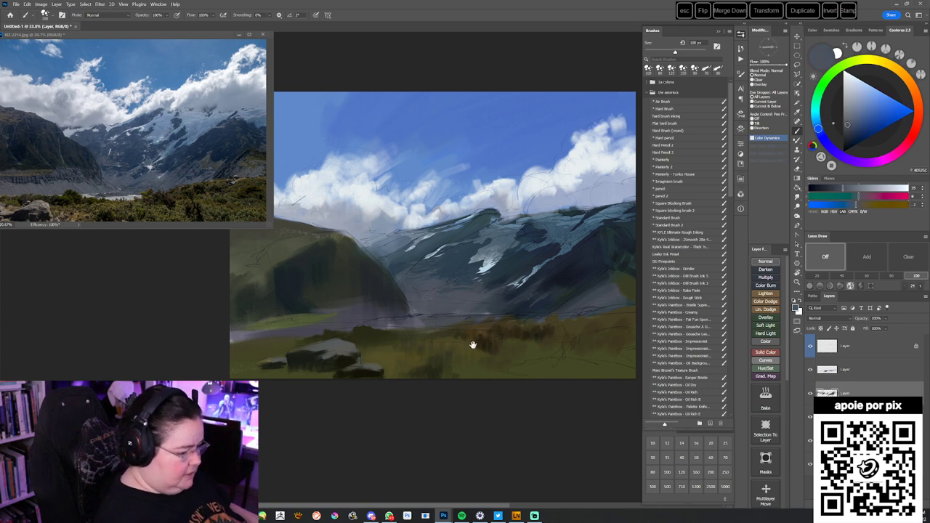
- Carve dark blue planes into the mountain's central slope with Square Blocking Brush 2 at 80 px, using colours sampled from the rock
{"action": "left_click", "coordinate": [499, 295], "text": "alt"}
{"action": "left_click", "coordinate": [679, 210]}
{"action": "key", "text": "bracketleft"}
{"action": "key", "text": "bracketleft"}
{"action": "key", "text": "bracketleft"}
{"action": "key", "text": "bracketleft"}
{"action": "key", "text": "bracketleft"}
{"action": "key", "text": "bracketleft"}
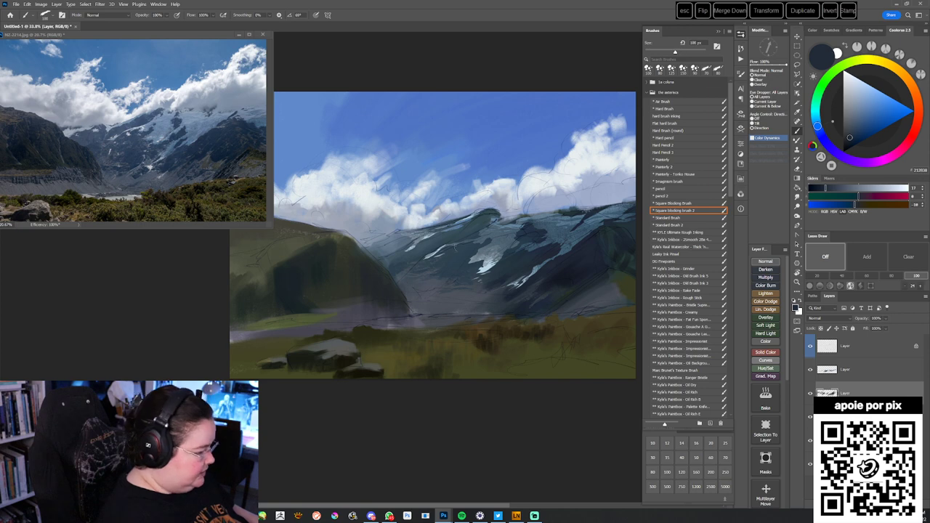
{"action": "left_click", "coordinate": [544, 281], "text": "alt"}
{"action": "key", "text": "bracketleft"}
{"action": "key", "text": "bracketleft"}
{"action": "left_click", "coordinate": [451, 265], "text": "alt"}
{"action": "left_click", "coordinate": [464, 267], "text": "alt"}
- Hide the sketch line layer and reselect the mountain painting layer
{"action": "left_click", "coordinate": [861, 351]}
{"action": "left_click_drag", "start_coordinate": [863, 321], "coordinate": [858, 321]}
{"action": "left_click", "coordinate": [810, 347]}
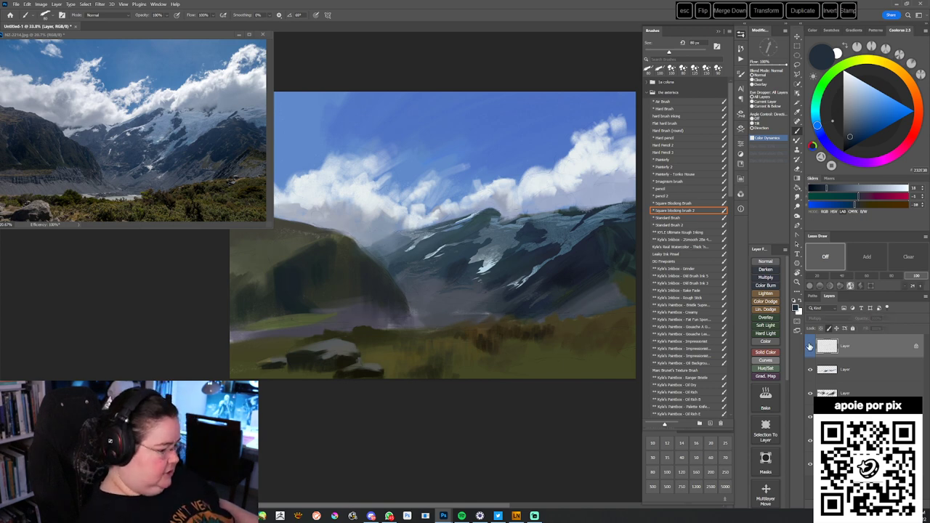
{"action": "left_click", "coordinate": [847, 393]}
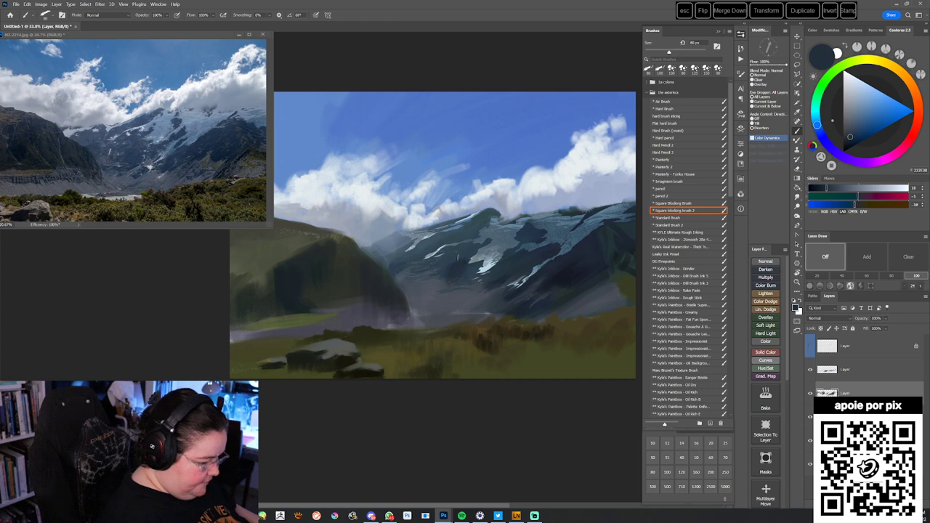
- Add textured rock detail around the snow streaks with Sampled Brush 1 52 at 70 px, using sampled light and dark blue-greys
{"action": "left_click", "coordinate": [439, 266], "text": "alt"}
{"action": "right_click", "coordinate": [547, 291]}
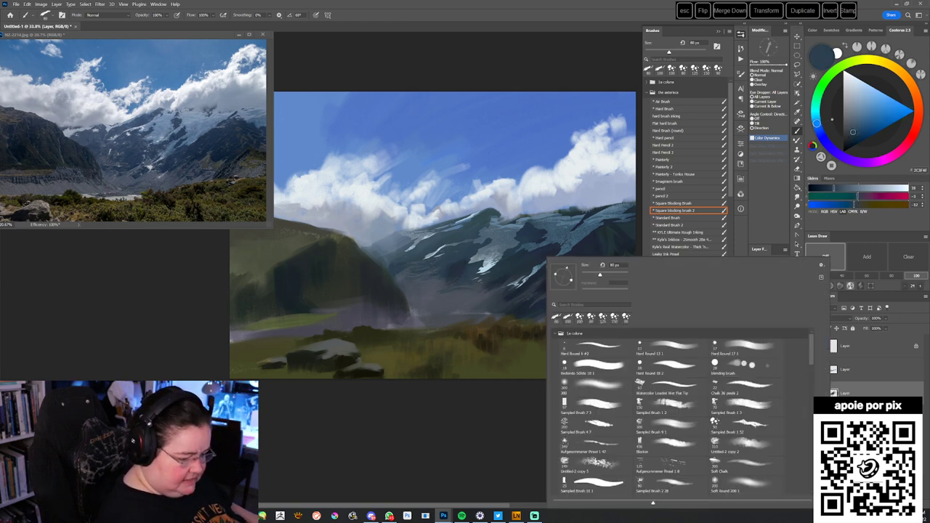
{"action": "left_click", "coordinate": [741, 421]}
{"action": "key", "text": "Return"}
{"action": "left_click", "coordinate": [399, 247], "text": "alt"}
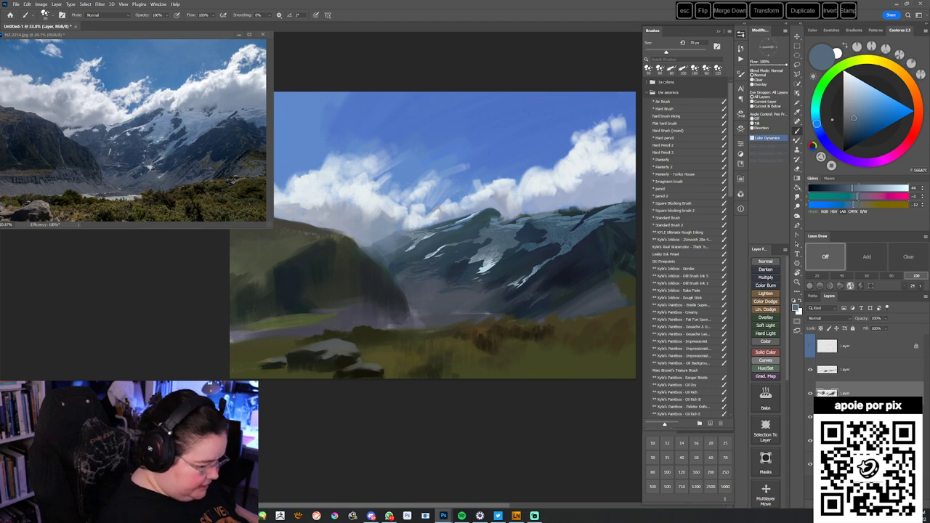
{"action": "left_click", "coordinate": [480, 283], "text": "alt"}
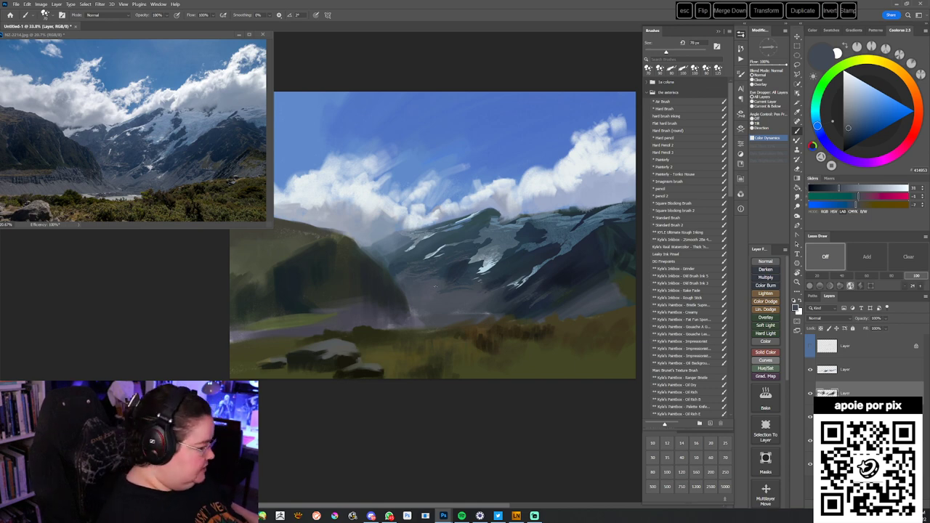
{"action": "left_click", "coordinate": [456, 265], "text": "alt"}
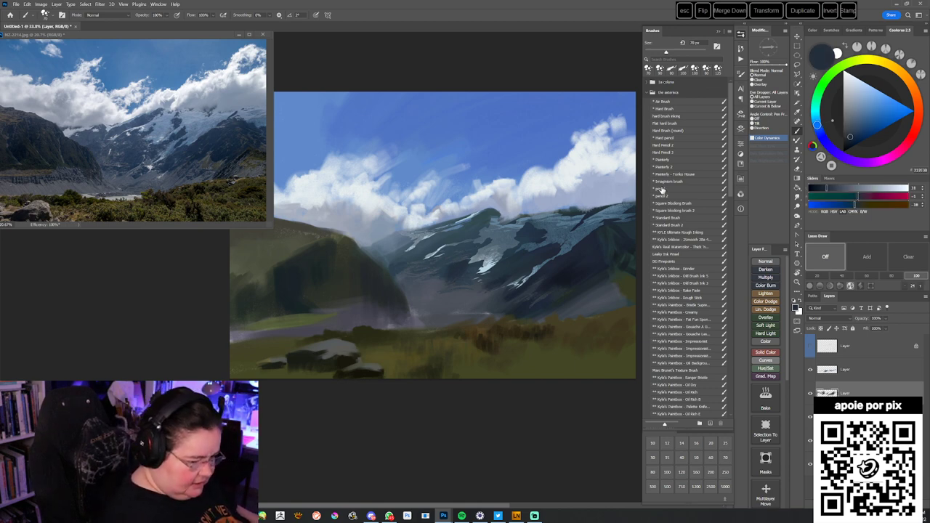
- Shape the rock ridges below the central snow patch with Square Blocking Brush 2 at progressively smaller sizes, using sampled slope colours
{"action": "left_click", "coordinate": [663, 211]}
{"action": "key", "text": "bracketleft"}
{"action": "key", "text": "bracketleft"}
{"action": "left_click", "coordinate": [442, 273], "text": "alt"}
{"action": "left_click_drag", "start_coordinate": [442, 275], "coordinate": [436, 291]}
{"action": "left_click", "coordinate": [436, 292], "text": "alt"}
{"action": "left_click_drag", "start_coordinate": [478, 314], "coordinate": [495, 319]}
{"action": "key", "text": "bracketleft"}
{"action": "key", "text": "bracketleft"}
{"action": "left_click_drag", "start_coordinate": [481, 264], "coordinate": [481, 279]}
{"action": "left_click", "coordinate": [491, 274], "text": "alt"}
{"action": "left_click", "coordinate": [486, 292], "text": "alt"}
{"action": "left_click_drag", "start_coordinate": [498, 322], "coordinate": [477, 329]}
- Paint a small dark rock outcrop low on the central slope with Standard Brush 2, reducing the brush to 50 px
{"action": "left_click", "coordinate": [662, 227]}
{"action": "left_click", "coordinate": [478, 308], "text": "alt"}
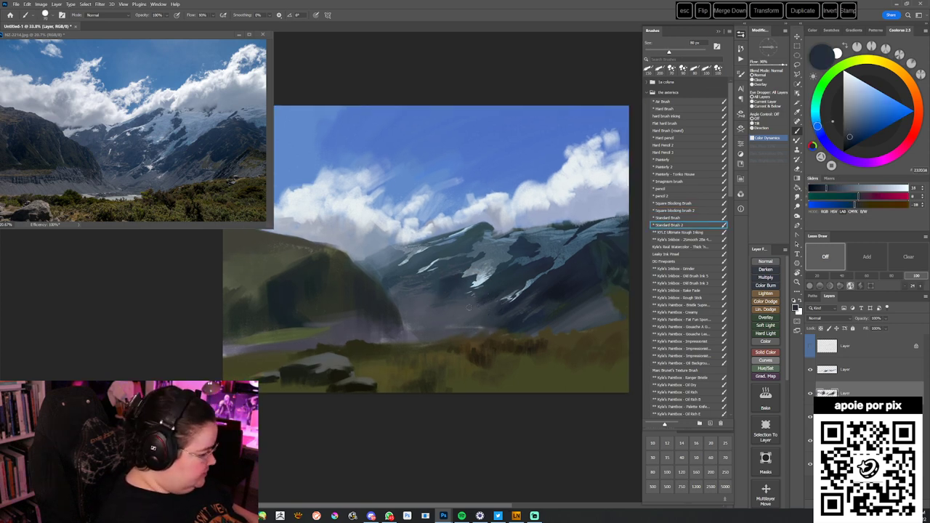
{"action": "left_click", "coordinate": [455, 315]}
{"action": "key", "text": "bracketleft"}
{"action": "key", "text": "bracketleft"}
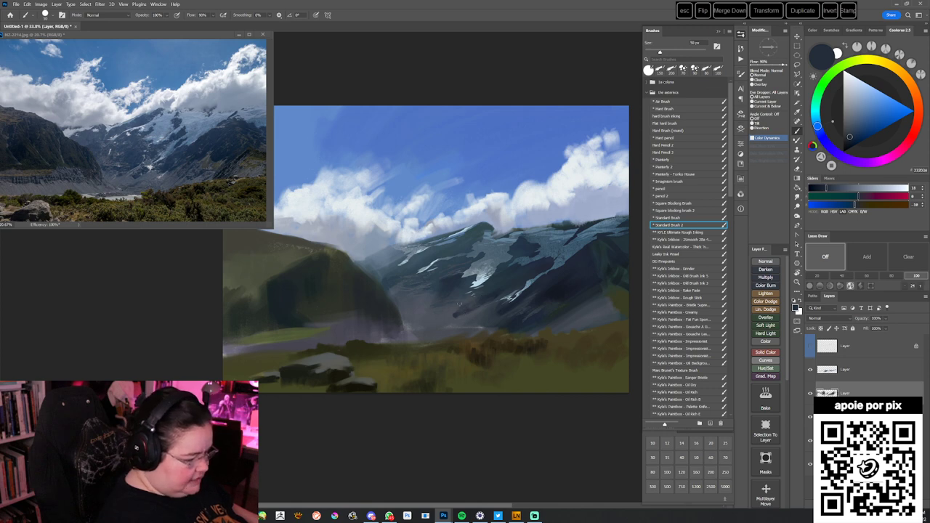
- Texture the area around the dark outcrop with Sampled Brush 1 52 at 70 px, using sampled blue-grey and dark tones
{"action": "right_click", "coordinate": [545, 261]}
{"action": "left_click", "coordinate": [737, 423]}
{"action": "left_click", "coordinate": [461, 449]}
{"action": "left_click", "coordinate": [446, 316], "text": "alt"}
{"action": "left_click", "coordinate": [446, 317], "text": "alt"}
{"action": "key", "text": "bracketleft"}
{"action": "key", "text": "bracketleft"}
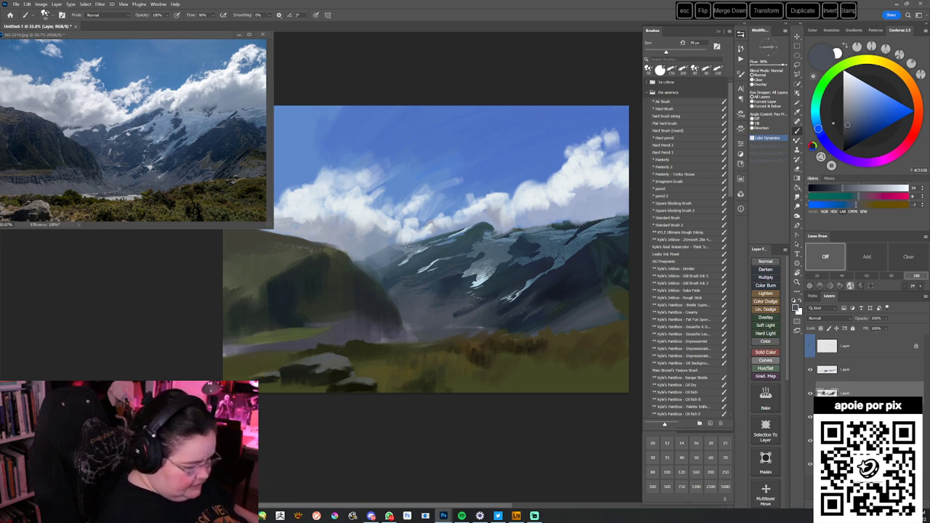
{"action": "left_click", "coordinate": [472, 300], "text": "alt"}
{"action": "left_click", "coordinate": [507, 282], "text": "alt"}
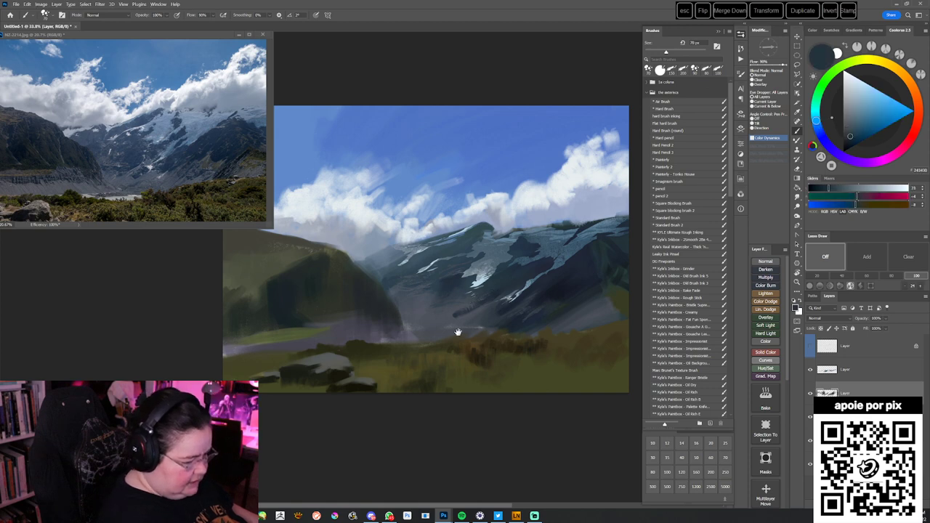
- Blend the outcrop into the lower slope with the textured brush at 125 px in a sampled dark blue
{"action": "left_click_drag", "start_coordinate": [491, 325], "coordinate": [511, 319]}
{"action": "key", "text": "bracketright"}
{"action": "key", "text": "bracketright"}
{"action": "left_click", "coordinate": [475, 272], "text": "alt"}
{"action": "left_click_drag", "start_coordinate": [473, 285], "coordinate": [468, 293]}
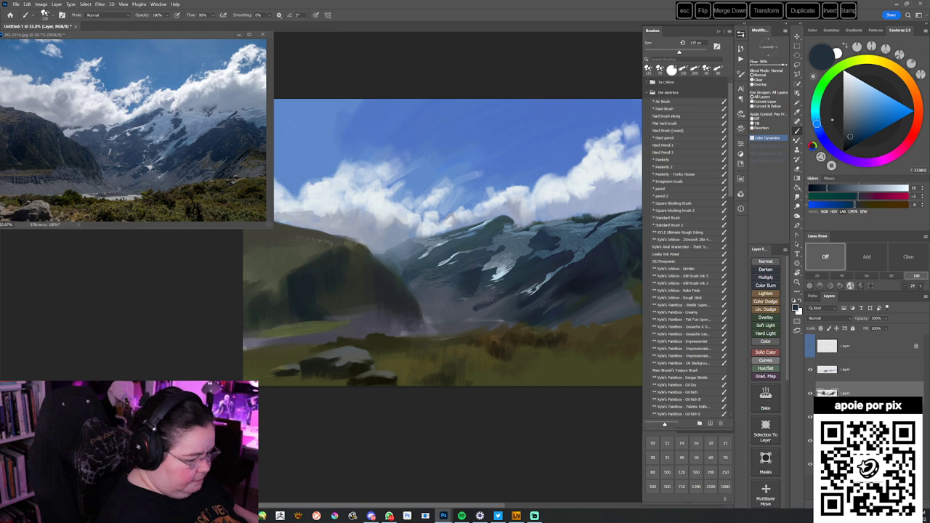
- Blend the slope left of the dark outcrop with the 125 px textured brush, alternating sampled blue-grey and dark blue tones
{"action": "left_click", "coordinate": [452, 301], "text": "alt"}
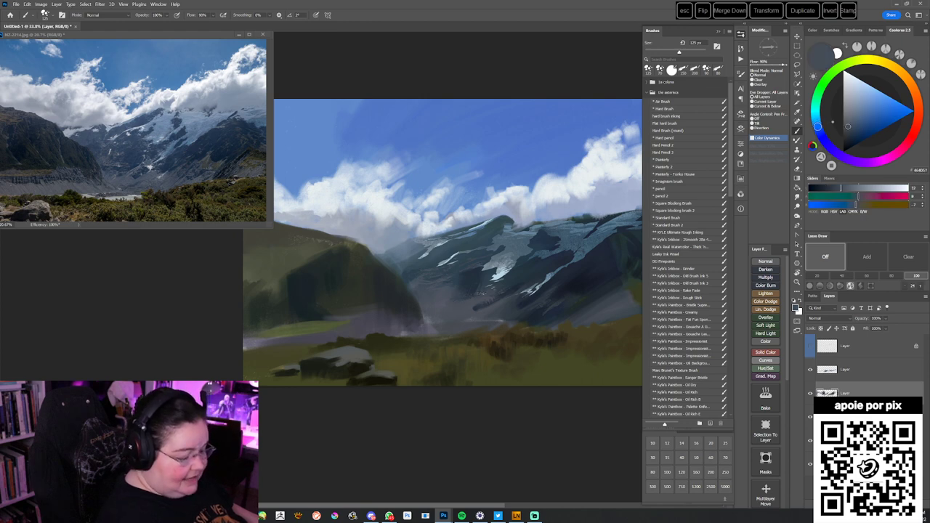
{"action": "left_click", "coordinate": [482, 272], "text": "alt"}
{"action": "left_click_drag", "start_coordinate": [472, 275], "coordinate": [477, 282]}
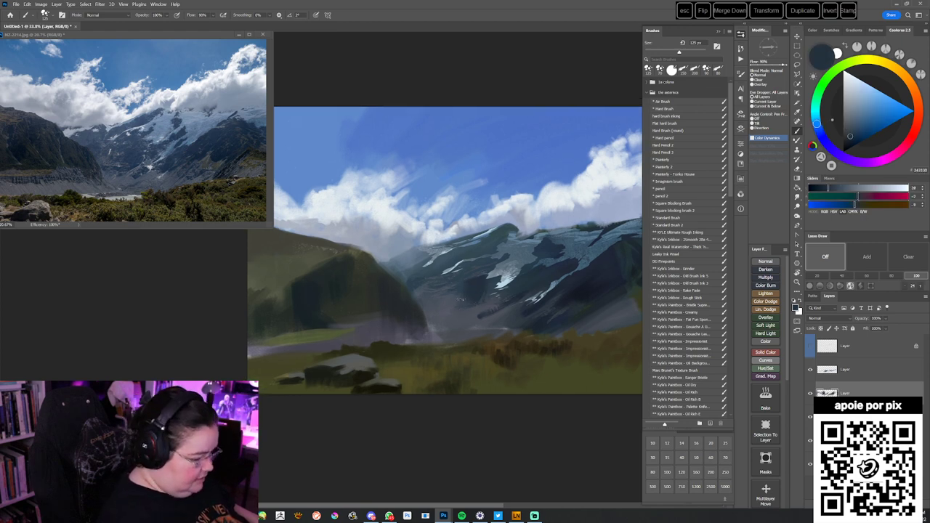
{"action": "left_click", "coordinate": [460, 298], "text": "alt"}
{"action": "left_click", "coordinate": [476, 285], "text": "alt"}
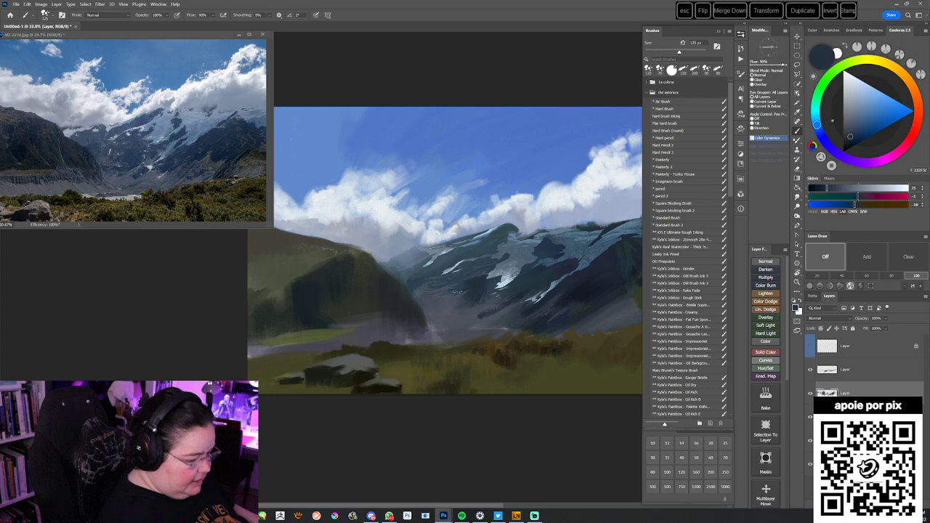
{"action": "left_click", "coordinate": [452, 288], "text": "alt"}
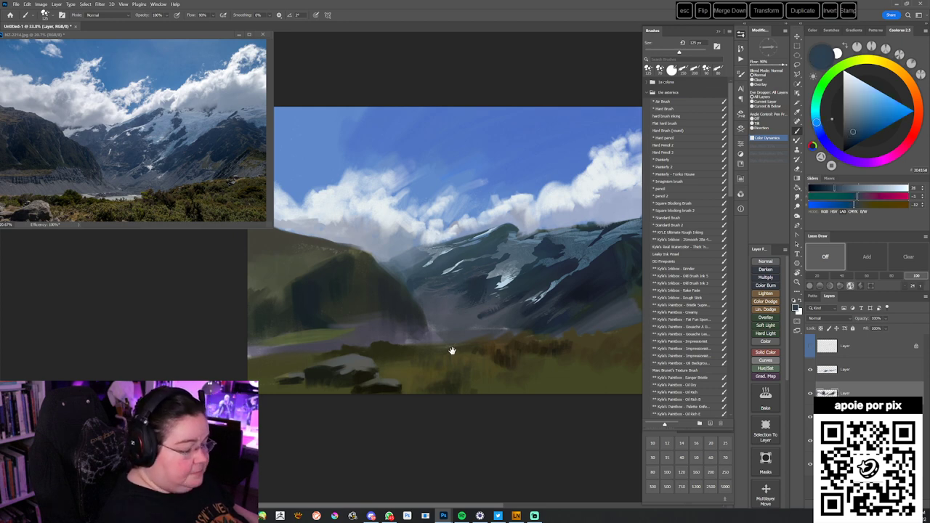
{"action": "left_click_drag", "start_coordinate": [479, 361], "coordinate": [487, 345]}
{"action": "left_click", "coordinate": [476, 269], "text": "alt"}
{"action": "left_click", "coordinate": [480, 288], "text": "alt"}
- Reduce the textured brush to 90 px and break up the valley-side base of the far mountain with sampled grey-blue tones
{"action": "key", "text": "bracketleft"}
{"action": "key", "text": "bracketleft"}
{"action": "left_click_drag", "start_coordinate": [442, 299], "coordinate": [481, 304]}
{"action": "left_click", "coordinate": [485, 292], "text": "alt"}
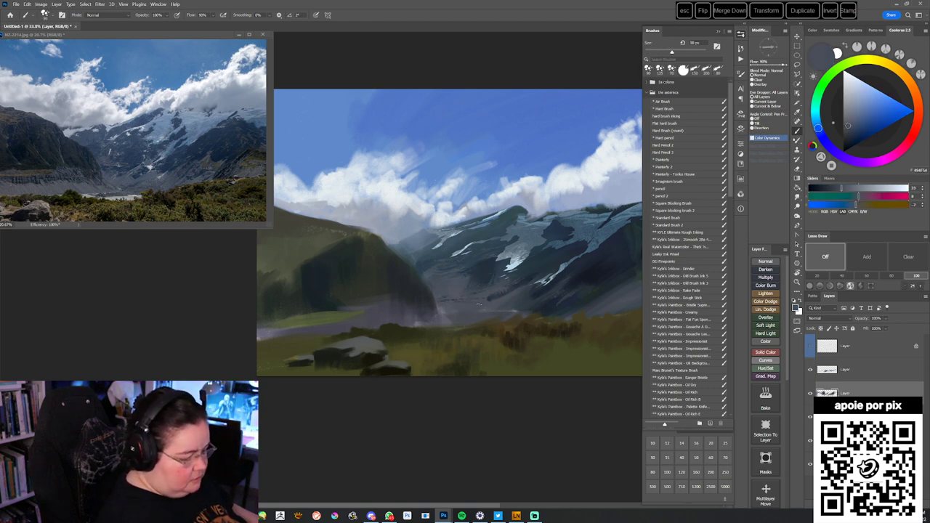
{"action": "left_click", "coordinate": [447, 297], "text": "alt"}
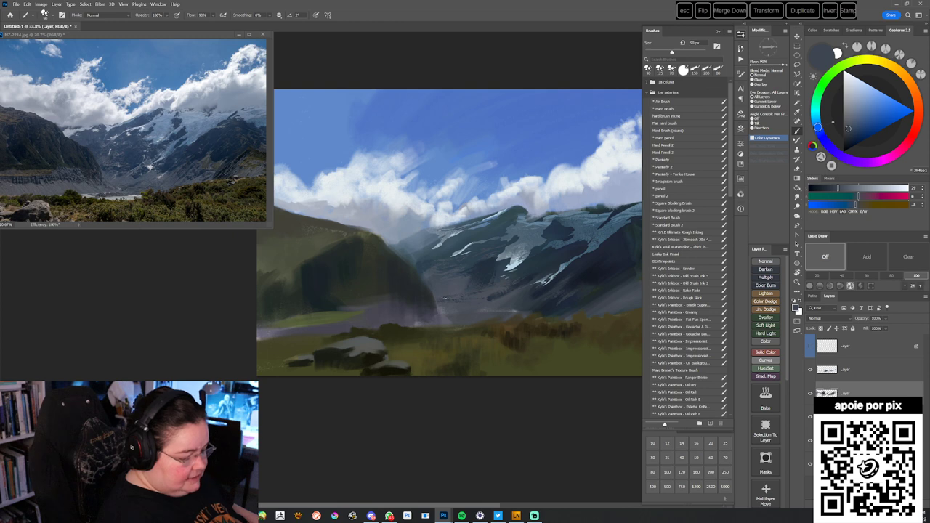
{"action": "left_click", "coordinate": [469, 297], "text": "alt"}
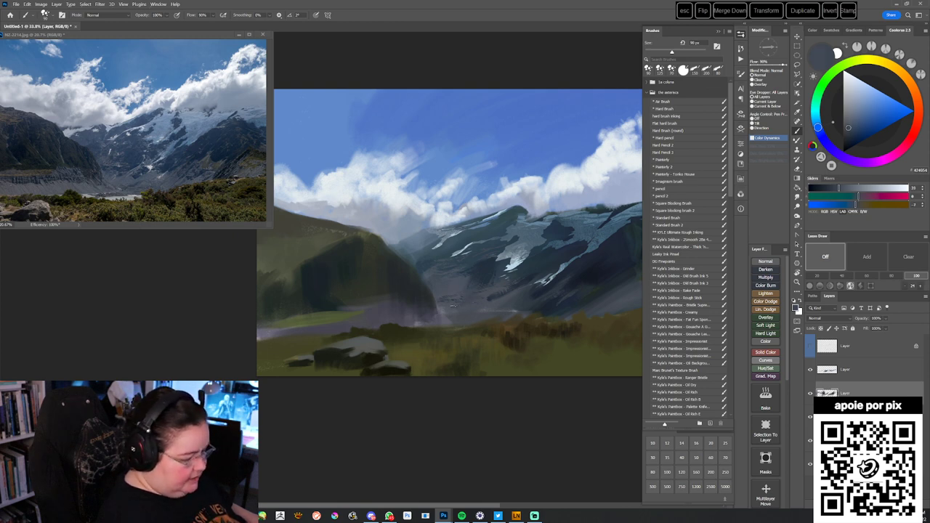
{"action": "left_click", "coordinate": [462, 308], "text": "alt"}
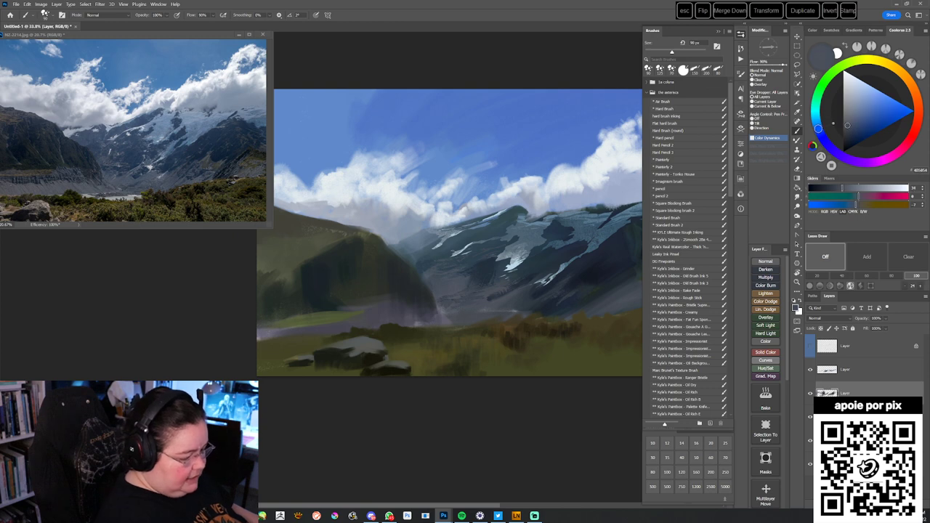
- Add lighter slate-blue rock texture low on the far mountain, reducing the textured brush to 70 px
{"action": "left_click_drag", "start_coordinate": [444, 325], "coordinate": [453, 332]}
{"action": "left_click", "coordinate": [455, 263], "text": "alt"}
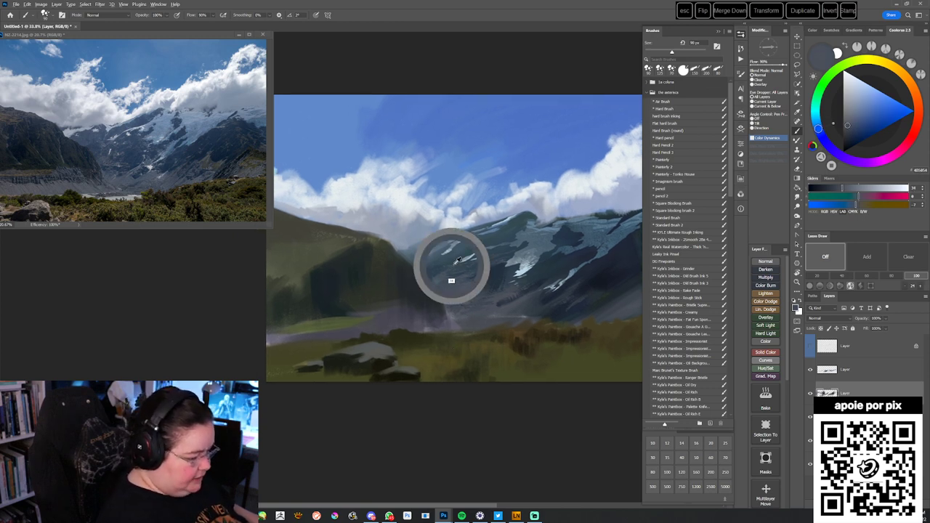
{"action": "left_click_drag", "start_coordinate": [850, 129], "coordinate": [851, 121]}
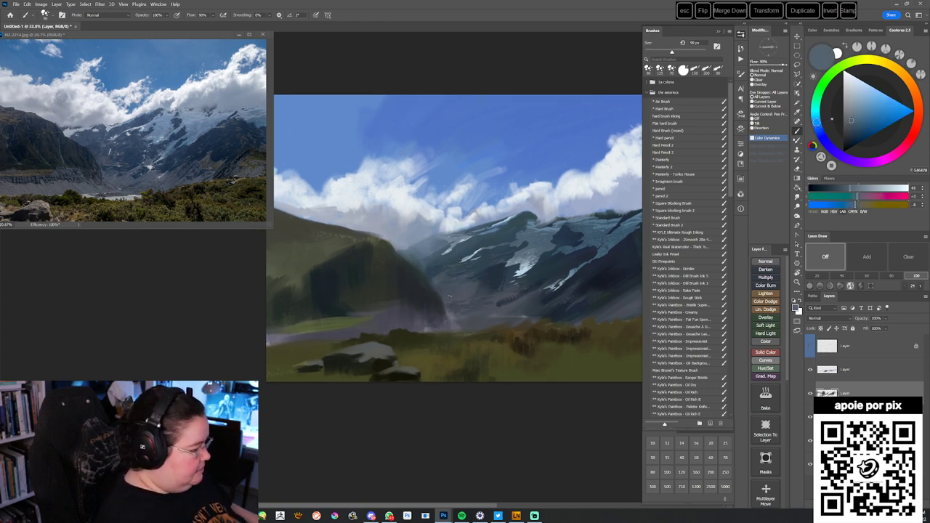
{"action": "left_click_drag", "start_coordinate": [462, 301], "coordinate": [466, 304]}
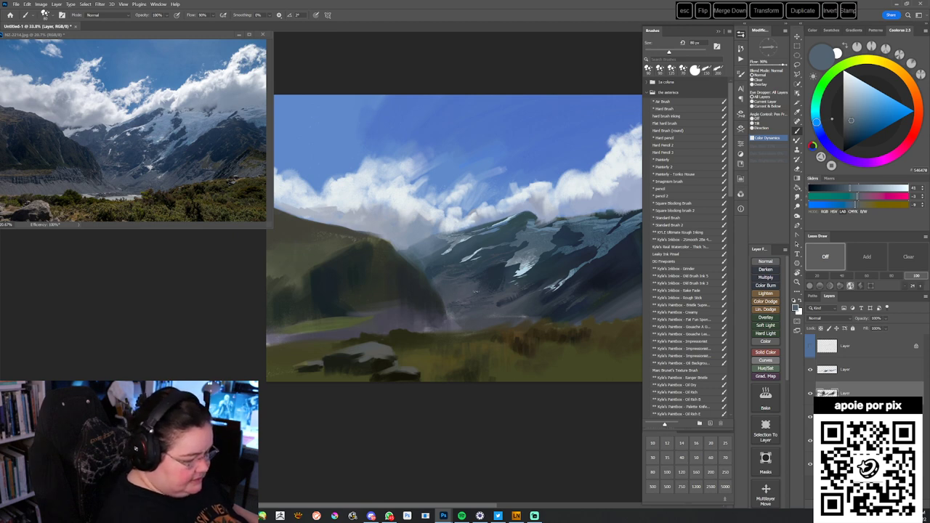
{"action": "left_click", "coordinate": [467, 306], "text": "alt"}
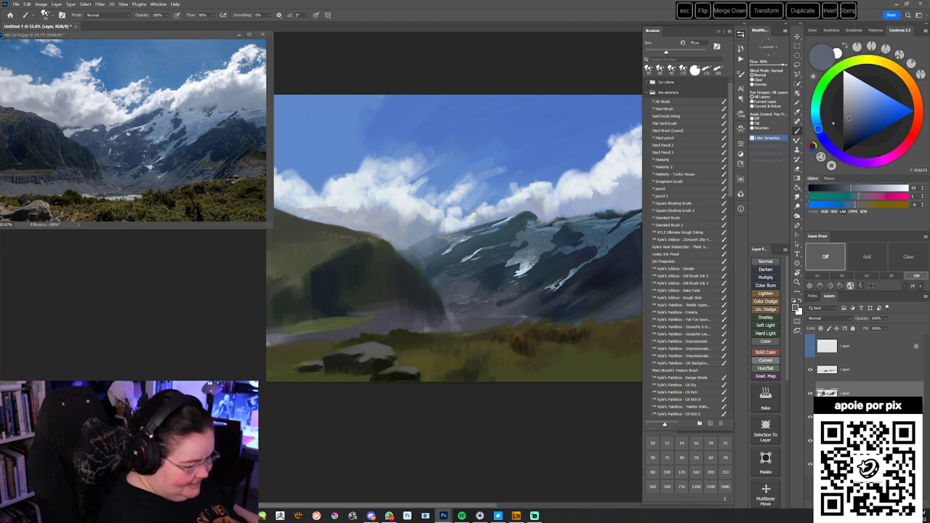
- Work sampled dark blue tones into the slope beneath the rock outcrop with the 70 px textured brush
{"action": "left_click_drag", "start_coordinate": [565, 321], "coordinate": [515, 312]}
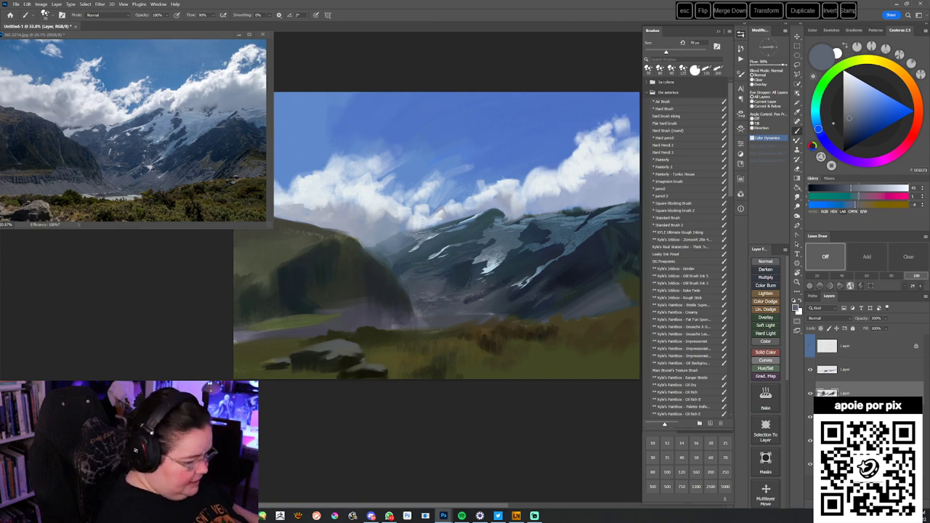
{"action": "left_click", "coordinate": [498, 297], "text": "alt"}
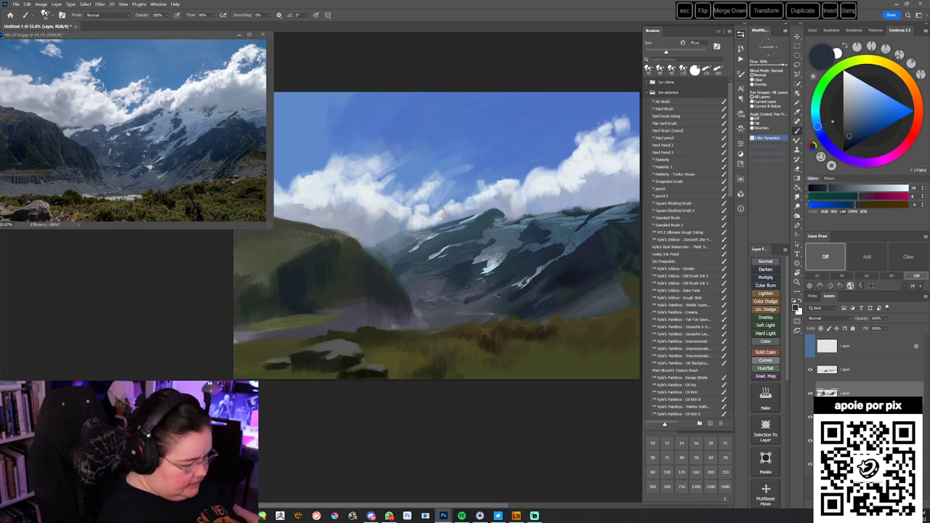
{"action": "left_click", "coordinate": [491, 311], "text": "alt"}
- Texture the mountain's lower slope with the Kyle's Paintbox Fat Fan brush at 150 px, using sampled blue-grey and dark tones
{"action": "left_click_drag", "start_coordinate": [536, 345], "coordinate": [519, 336]}
{"action": "left_click", "coordinate": [703, 320]}
{"action": "left_click", "coordinate": [454, 292], "text": "alt"}
{"action": "key", "text": "bracketright"}
{"action": "key", "text": "bracketright"}
{"action": "key", "text": "bracketright"}
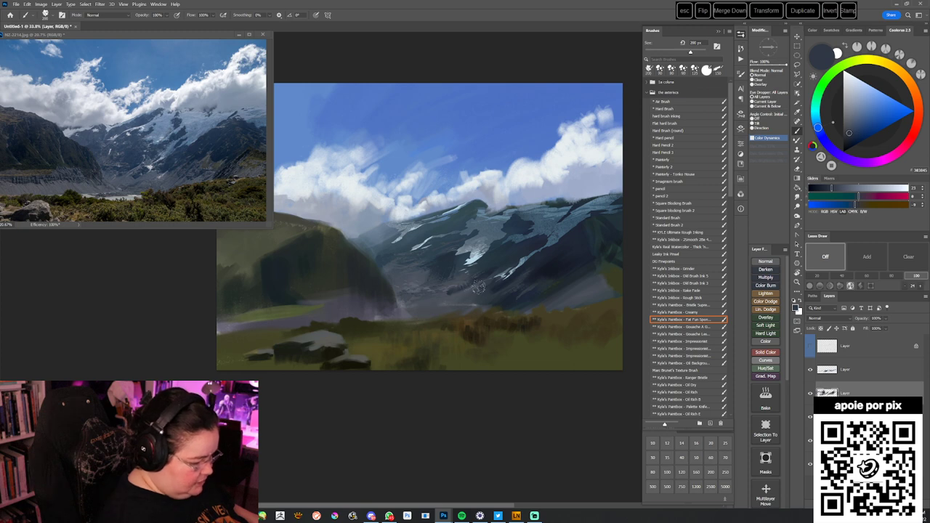
{"action": "key", "text": "bracketright"}
{"action": "left_click", "coordinate": [503, 139]}
{"action": "key", "text": "ctrl+z"}
{"action": "key", "text": "bracketleft"}
{"action": "key", "text": "bracketleft"}
{"action": "key", "text": "bracketleft"}
{"action": "key", "text": "bracketleft"}
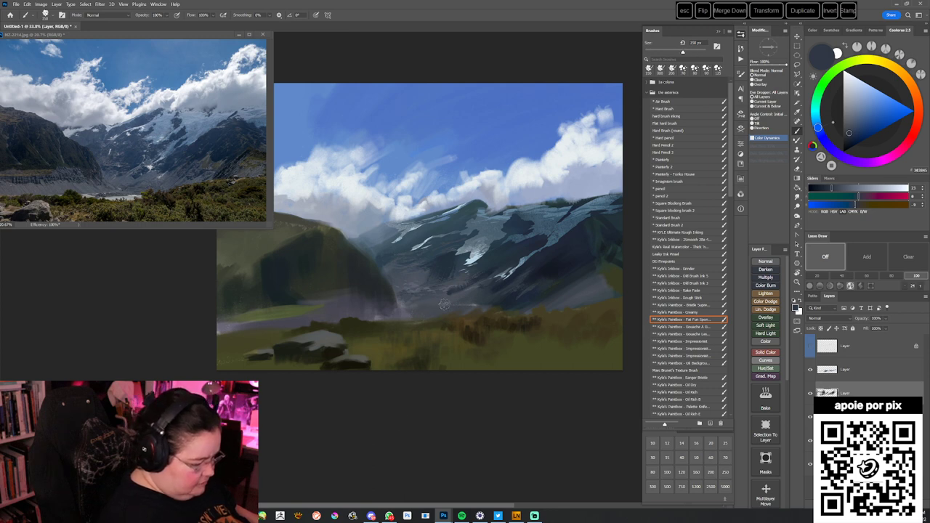
{"action": "left_click", "coordinate": [417, 286], "text": "alt"}
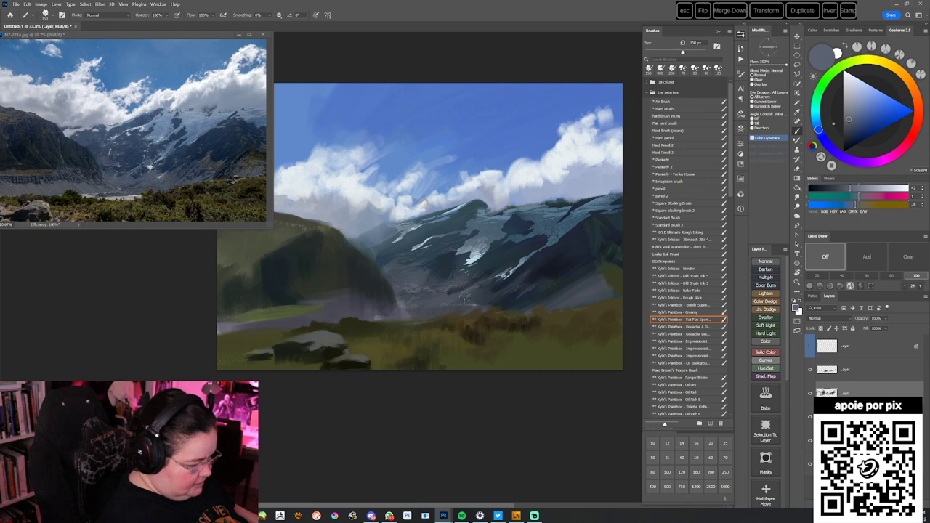
{"action": "left_click", "coordinate": [477, 296], "text": "alt"}
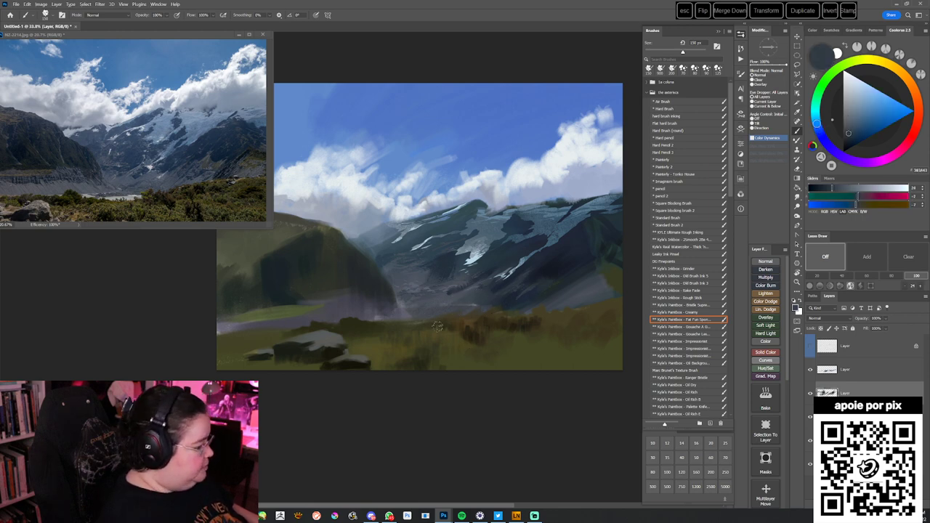
- Lasso a long diagonal strip at the mountain's base, shade it dark blue with the 175 px Air Brush, and deselect
{"action": "key", "text": "l"}
{"action": "left_click_drag", "start_coordinate": [411, 319], "coordinate": [453, 312]}
{"action": "mouse_move", "coordinate": [480, 302]}
{"action": "left_mouse_down"}
{"action": "mouse_move", "coordinate": [491, 288]}
{"action": "mouse_move", "coordinate": [404, 314]}
{"action": "left_mouse_up"}
{"action": "key", "text": "b"}
{"action": "key", "text": "bracketleft"}
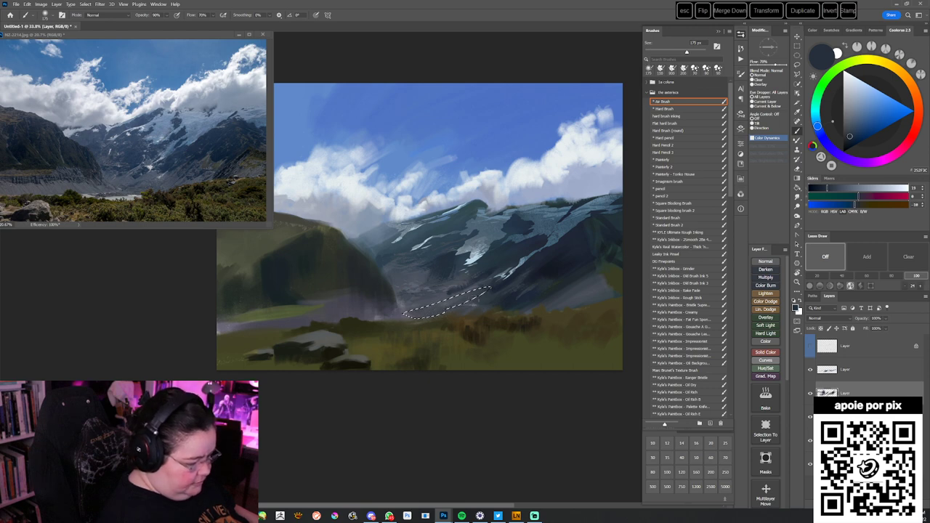
{"action": "key", "text": "ctrl+d"}
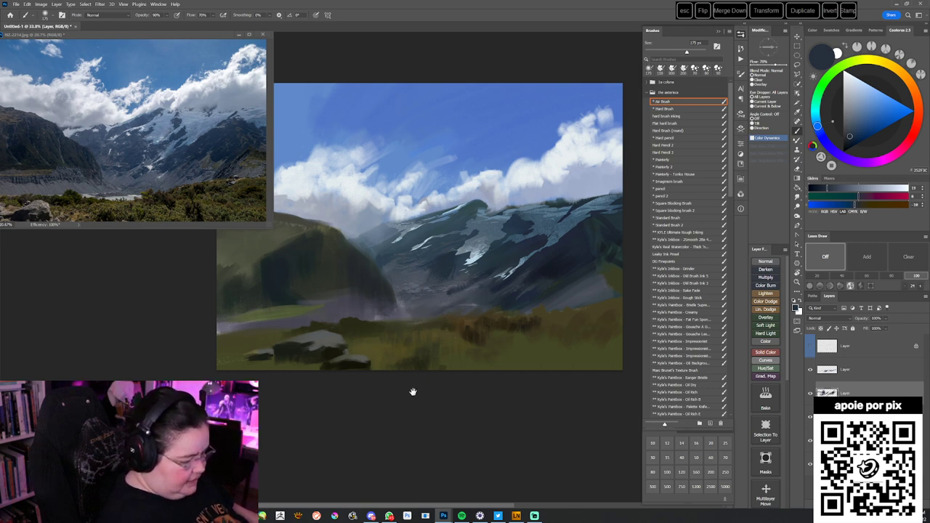
- Lasso a narrow wedge just above the brown bushes, shade it with the 175 px Air Brush, and clear the selection
{"action": "key", "text": "z"}
{"action": "left_click_drag", "start_coordinate": [476, 313], "coordinate": [492, 306]}
{"action": "left_click_drag", "start_coordinate": [429, 363], "coordinate": [451, 360]}
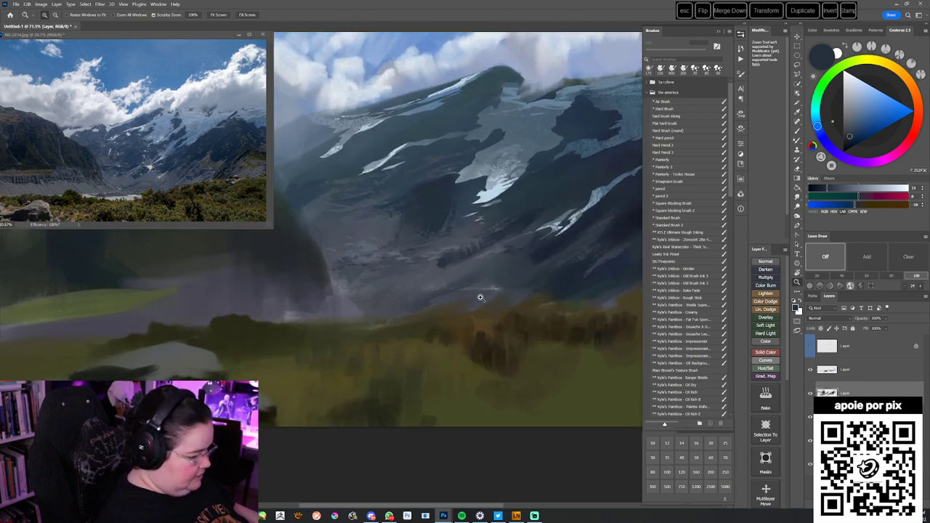
{"action": "key", "text": "l"}
{"action": "mouse_move", "coordinate": [441, 305]}
{"action": "left_mouse_down"}
{"action": "mouse_move", "coordinate": [512, 283]}
{"action": "mouse_move", "coordinate": [500, 277]}
{"action": "mouse_move", "coordinate": [435, 304]}
{"action": "left_mouse_up"}
{"action": "key", "text": "b"}
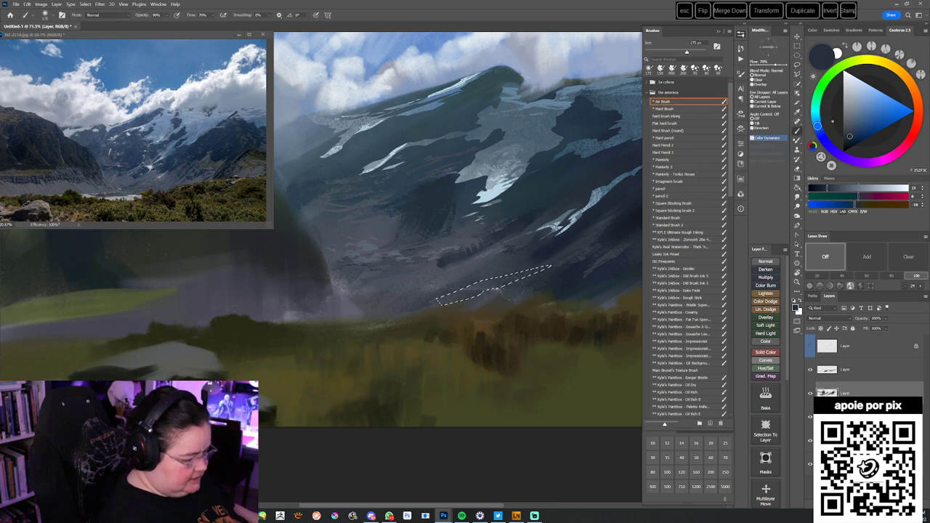
{"action": "left_click_drag", "start_coordinate": [395, 419], "coordinate": [403, 423]}
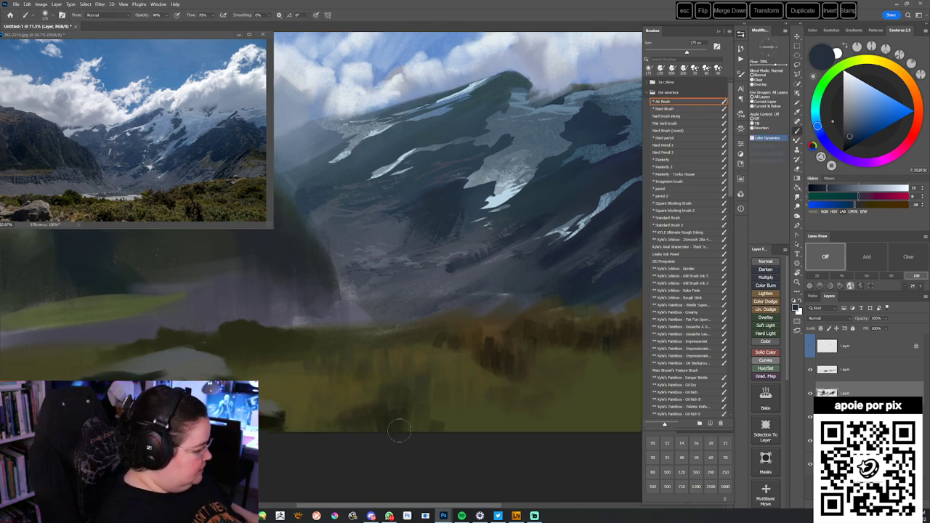
- Try airbrushing a lighter sampled blue-grey at 200 px inside thin lassoed strips below the dark outcrop, and undo
{"action": "key", "text": "l"}
{"action": "left_click", "coordinate": [498, 266]}
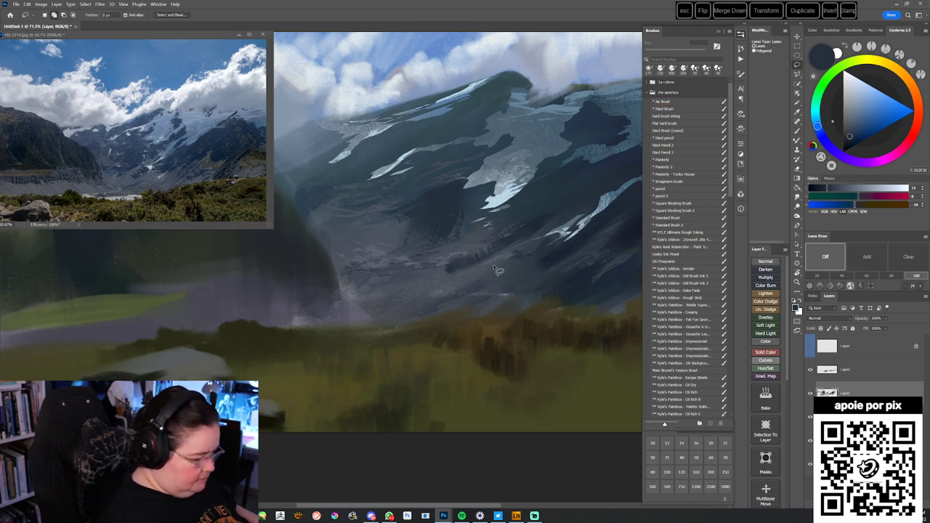
{"action": "left_click_drag", "start_coordinate": [454, 285], "coordinate": [504, 261]}
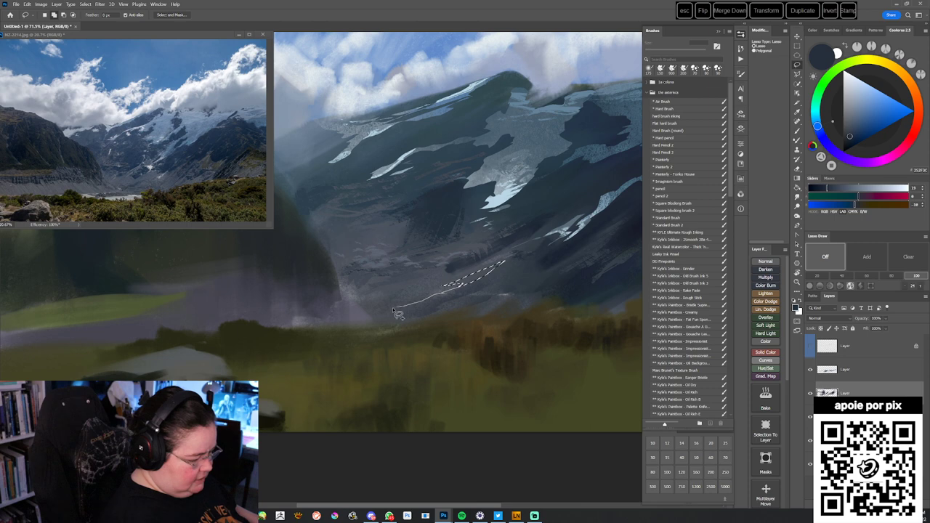
{"action": "left_click_drag", "start_coordinate": [459, 277], "coordinate": [462, 279]}
{"action": "left_click", "coordinate": [664, 103]}
{"action": "left_click", "coordinate": [438, 292], "text": "alt"}
{"action": "left_click", "coordinate": [850, 117]}
{"action": "left_click_drag", "start_coordinate": [435, 270], "coordinate": [440, 263]}
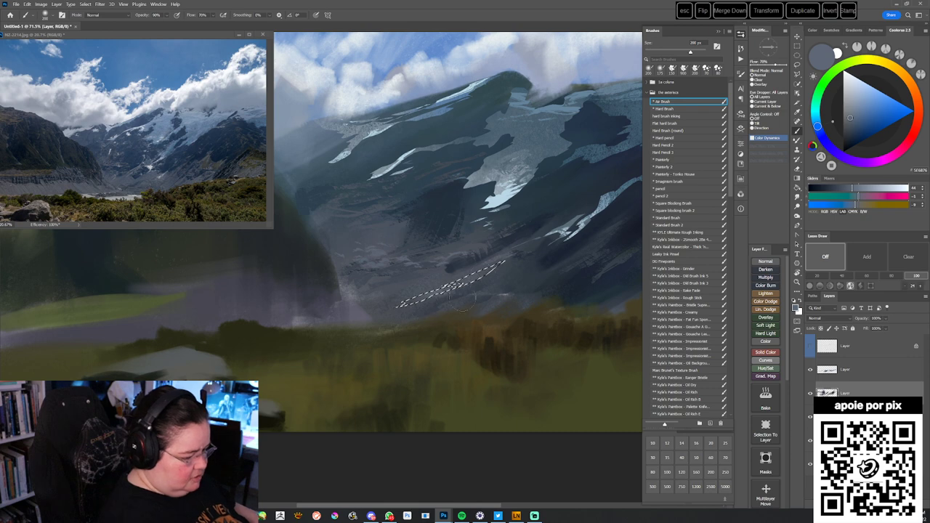
{"action": "key", "text": "ctrl+d"}
{"action": "key", "text": "ctrl+z"}
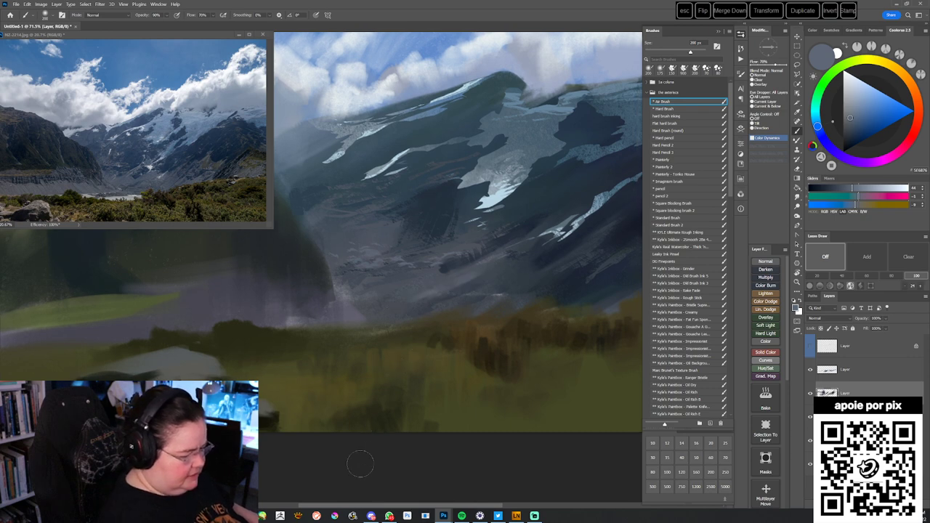
- Lasso a thin diagonal sliver left of the dark outcrop, lighten it with the 200 px Air Brush, and deselect
{"action": "key", "text": "l"}
{"action": "mouse_move", "coordinate": [420, 287]}
{"action": "left_mouse_down"}
{"action": "mouse_move", "coordinate": [396, 296]}
{"action": "mouse_move", "coordinate": [451, 278]}
{"action": "mouse_move", "coordinate": [444, 276]}
{"action": "left_mouse_up"}
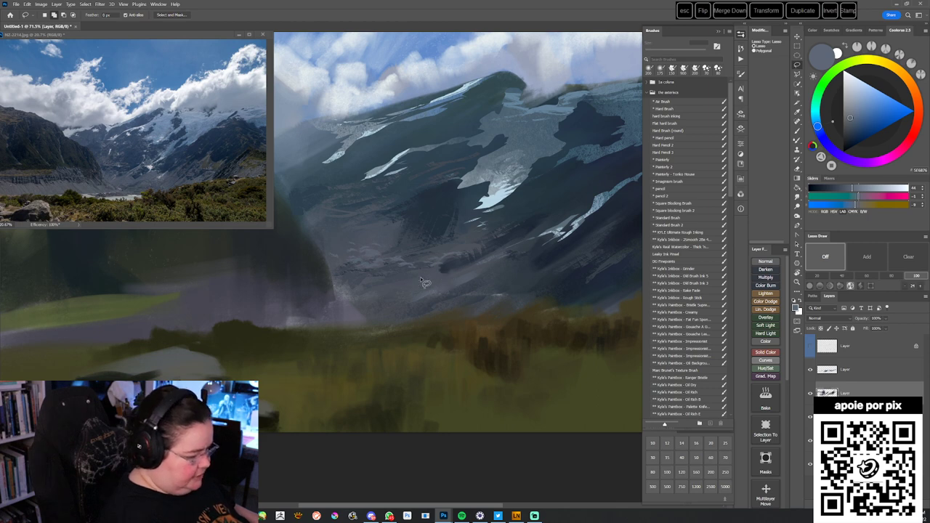
{"action": "key", "text": "b"}
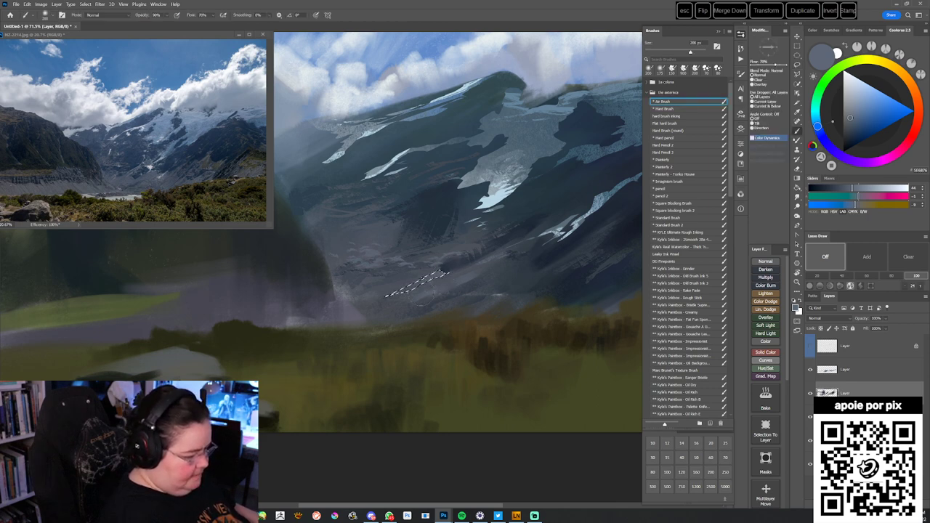
{"action": "key", "text": "ctrl+d"}
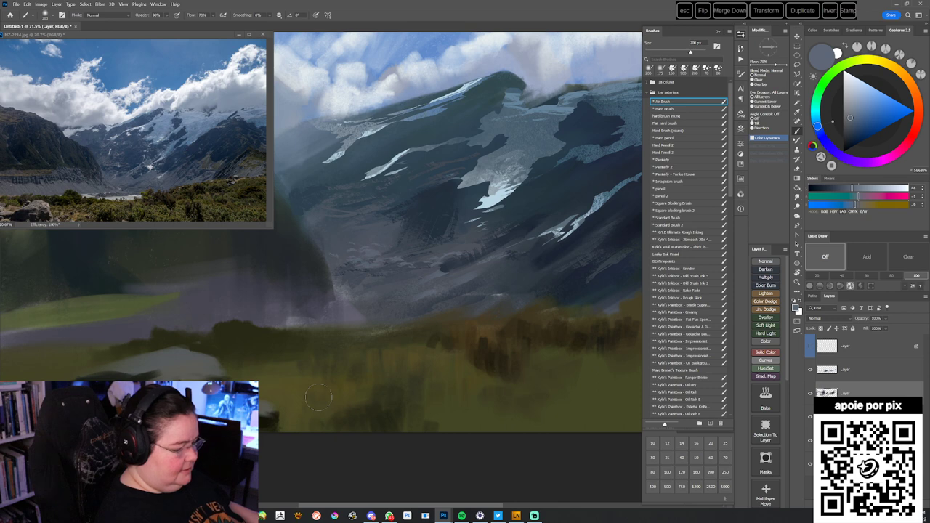
- Refine the dark rock outcrop with Standard Brush 2 reduced to 20 px, using a dark blue sampled from it
{"action": "left_click", "coordinate": [667, 226]}
{"action": "key", "text": "bracketleft"}
{"action": "key", "text": "bracketleft"}
{"action": "key", "text": "bracketleft"}
{"action": "key", "text": "bracketleft"}
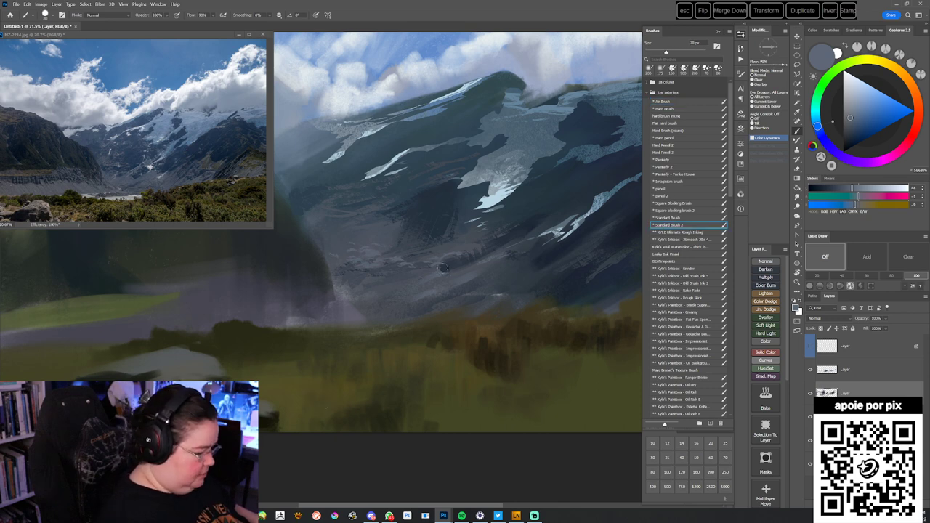
{"action": "left_click", "coordinate": [445, 266], "text": "alt"}
{"action": "key", "text": "bracketleft"}
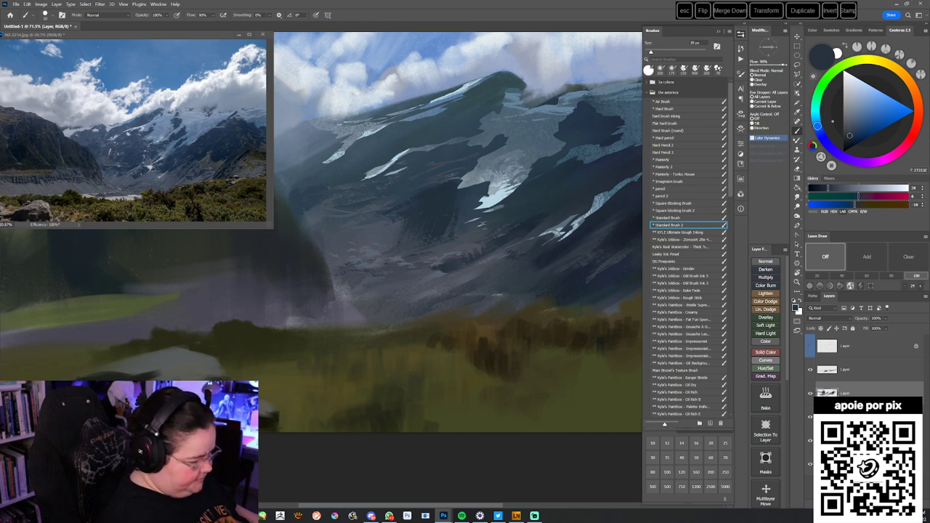
- Refine the dark lower slope beneath the right-hand snow streak with Standard Brush 2 at 20 px, using dark blues sampled nearby
{"action": "left_click_drag", "start_coordinate": [550, 303], "coordinate": [500, 308]}
{"action": "left_click", "coordinate": [483, 277], "text": "alt"}
{"action": "left_click", "coordinate": [488, 268], "text": "alt"}
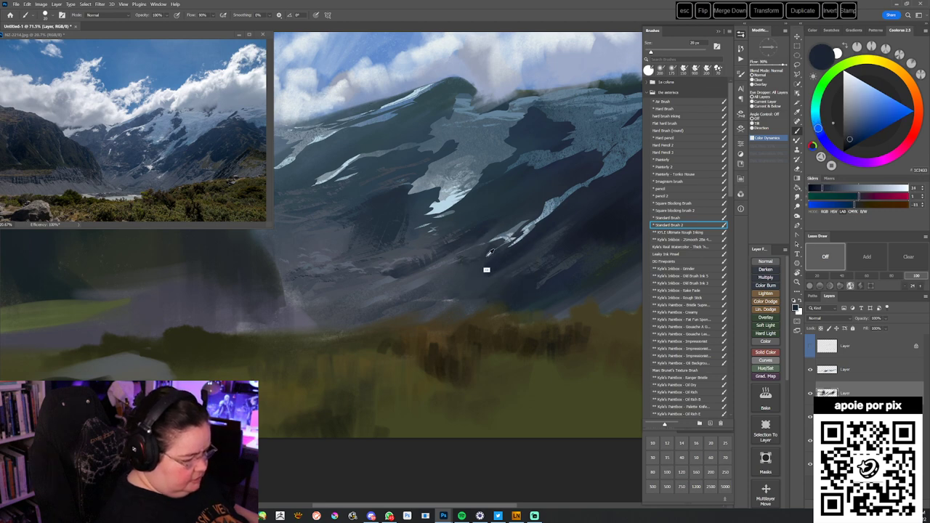
{"action": "left_click", "coordinate": [494, 268], "text": "alt"}
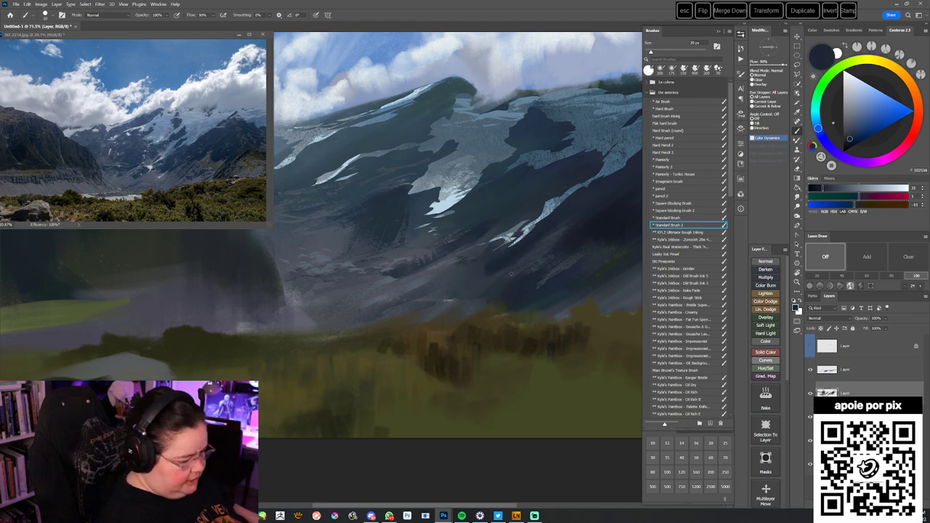
{"action": "left_click_drag", "start_coordinate": [472, 297], "coordinate": [483, 291]}
- Add rocky texture below the right-hand snow streak with the splatter-textured sampled brush reduced to 45 px, using blue-greys sampled from the slope
{"action": "right_click", "coordinate": [554, 233]}
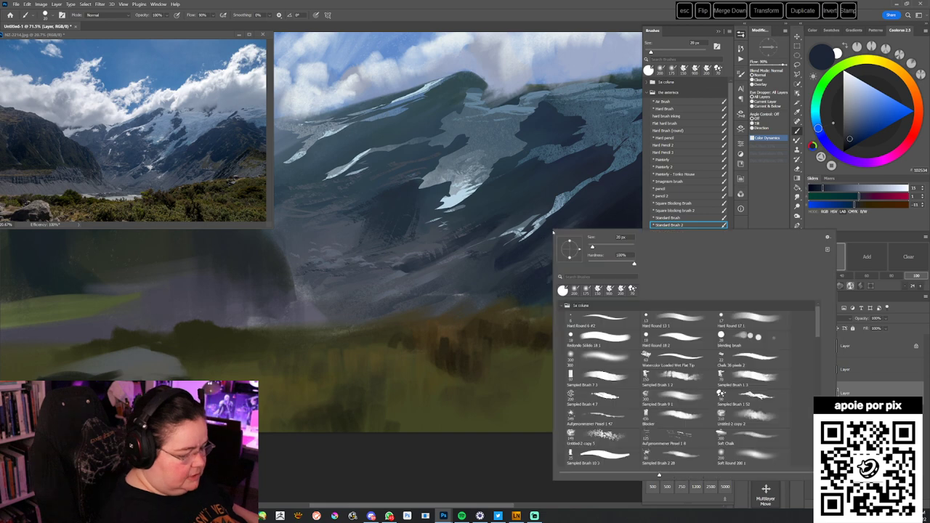
{"action": "left_click", "coordinate": [745, 394]}
{"action": "left_click", "coordinate": [424, 277], "text": "alt"}
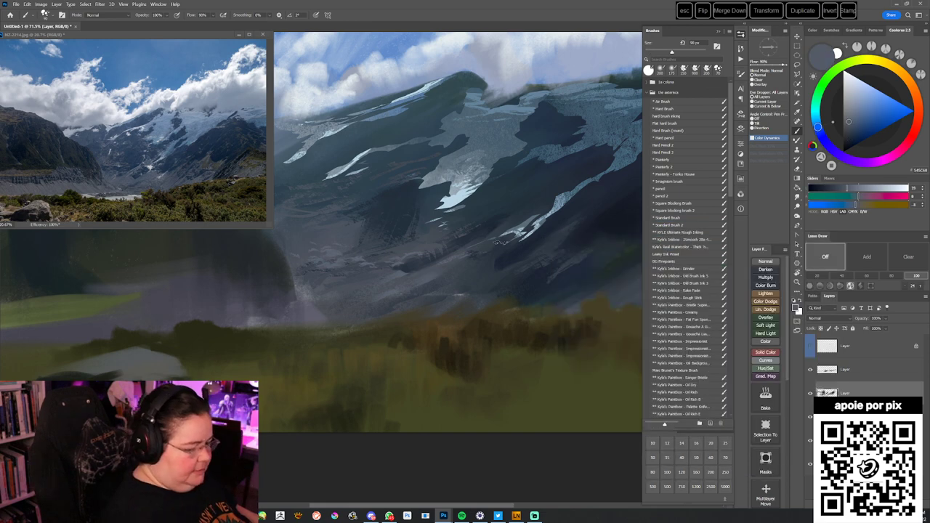
{"action": "left_click_drag", "start_coordinate": [488, 260], "coordinate": [502, 254]}
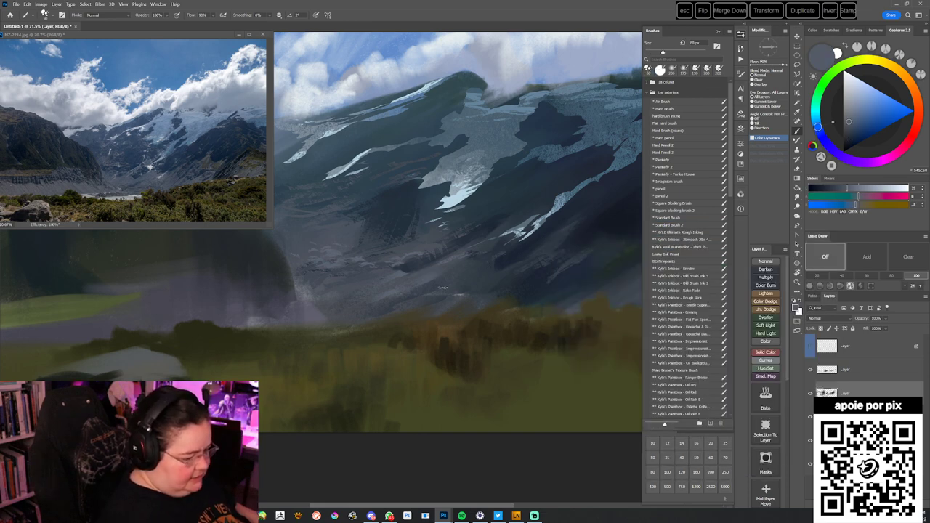
{"action": "left_click", "coordinate": [456, 255], "text": "alt"}
{"action": "key", "text": "bracketleft"}
{"action": "key", "text": "bracketleft"}
{"action": "mouse_move", "coordinate": [509, 252]}
{"action": "left_mouse_down"}
{"action": "mouse_move", "coordinate": [518, 250]}
{"action": "mouse_move", "coordinate": [501, 249]}
{"action": "left_mouse_up"}
{"action": "left_click", "coordinate": [495, 261], "text": "alt"}
{"action": "key", "text": "bracketright"}
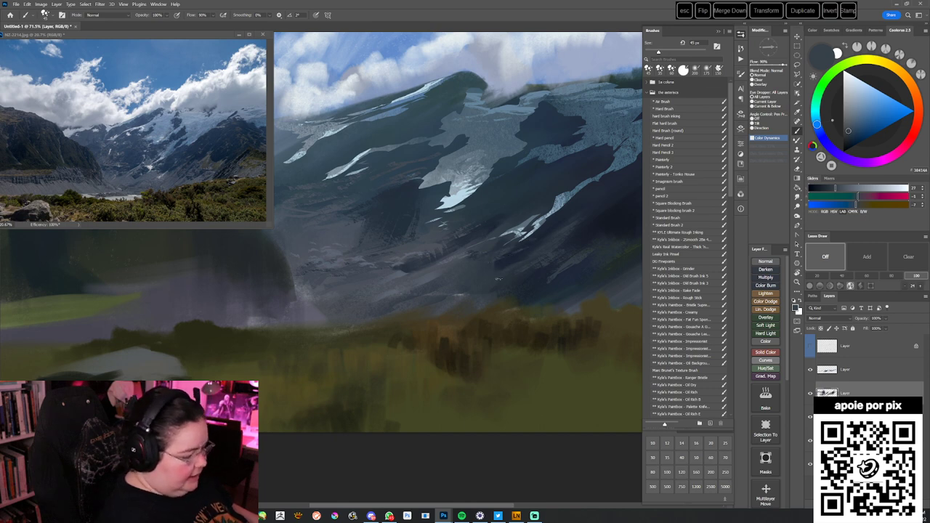
- Blend the shadows around the lower tip of the right-hand snow streak at 45 px, repeatedly sampling neighbouring dark blues
{"action": "left_click", "coordinate": [569, 222], "text": "alt"}
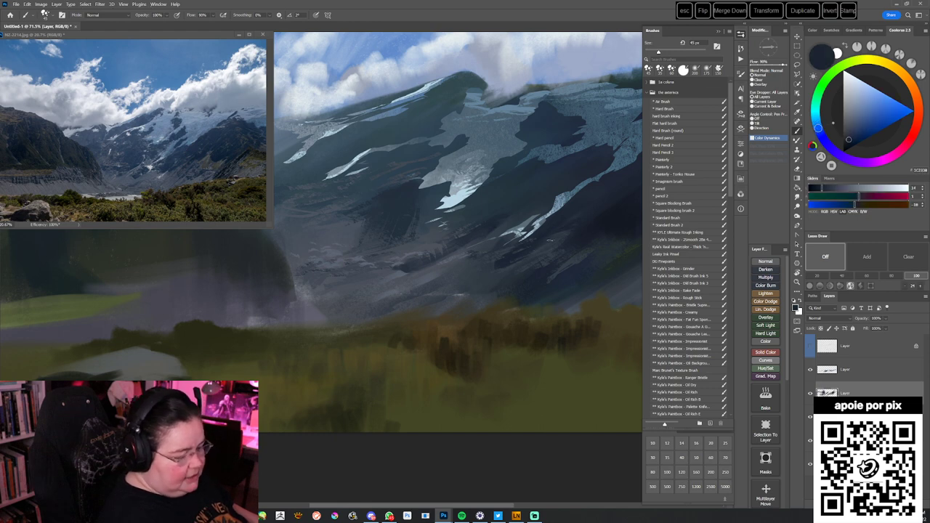
{"action": "left_click", "coordinate": [514, 255], "text": "alt"}
{"action": "left_click", "coordinate": [511, 243], "text": "alt"}
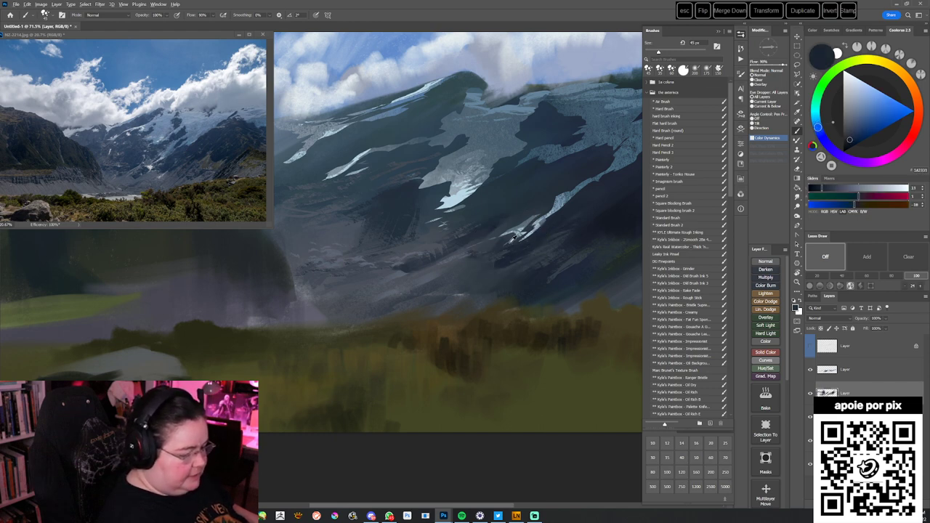
{"action": "left_click", "coordinate": [497, 244], "text": "alt"}
{"action": "left_click", "coordinate": [479, 236], "text": "alt"}
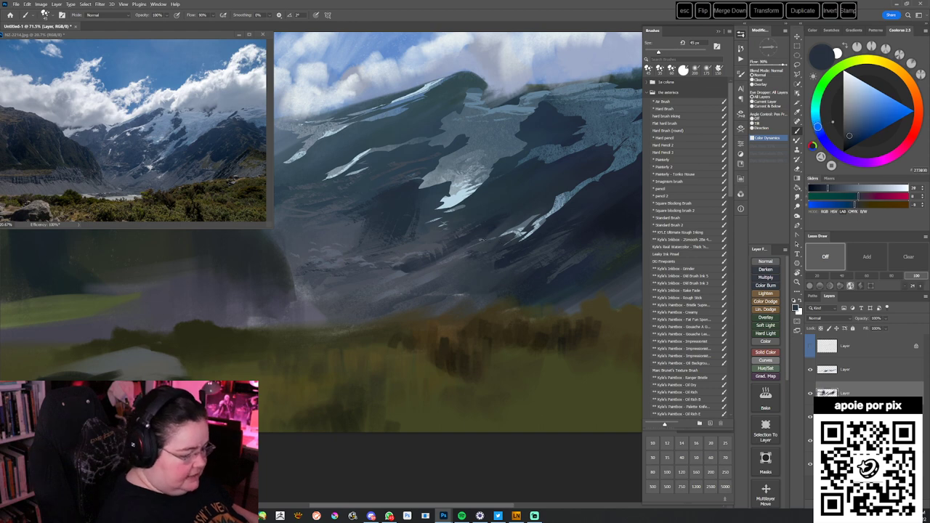
{"action": "left_click", "coordinate": [545, 230], "text": "alt"}
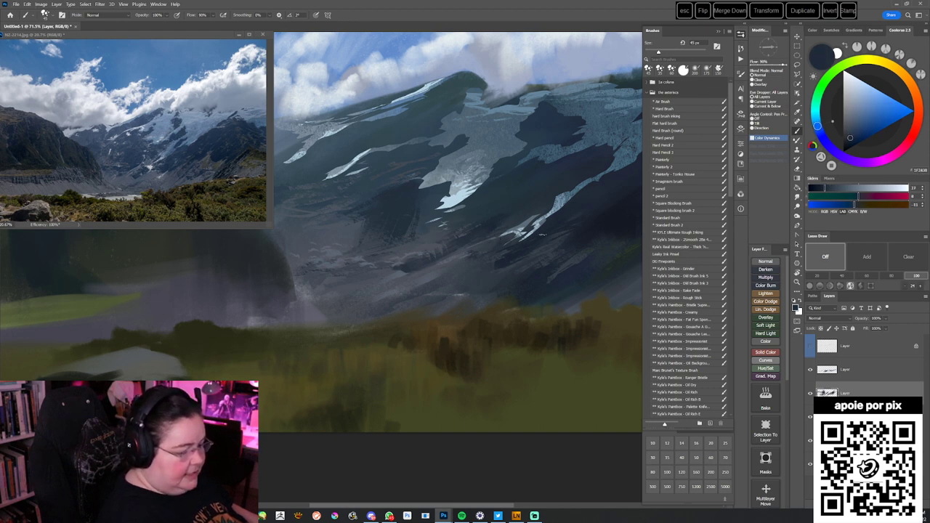
- Enlarge the textured brush to 70 px and blend sampled dark blue-greys into the slope just above the brown bushes
{"action": "left_click_drag", "start_coordinate": [540, 287], "coordinate": [531, 283]}
{"action": "key", "text": "]"}
{"action": "key", "text": "]"}
{"action": "key", "text": "]"}
{"action": "left_click", "coordinate": [536, 258], "text": "alt"}
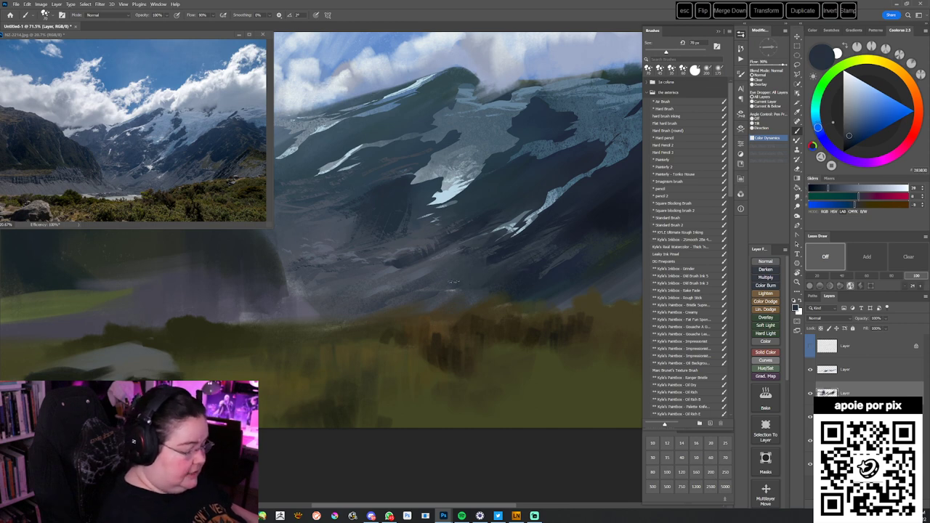
{"action": "left_click", "coordinate": [460, 278], "text": "alt"}
{"action": "left_click", "coordinate": [500, 281], "text": "alt"}
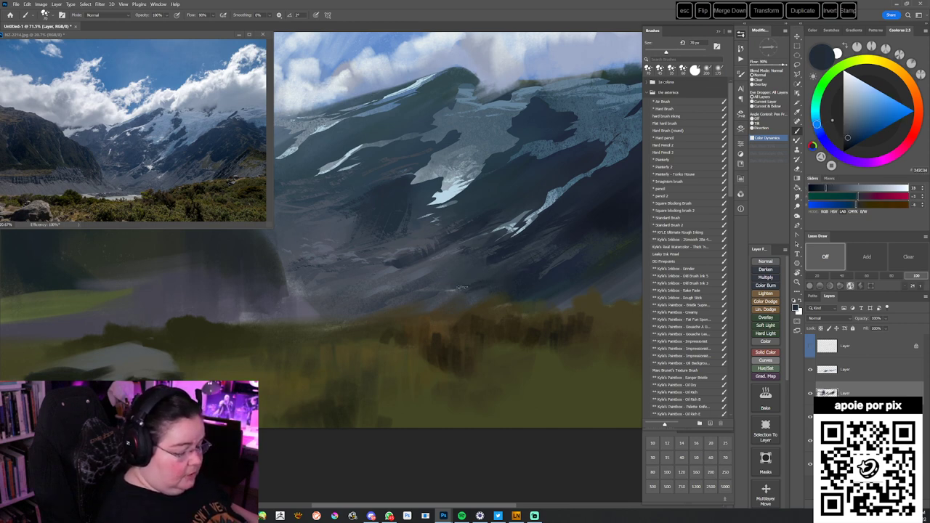
{"action": "left_click", "coordinate": [522, 275], "text": "alt"}
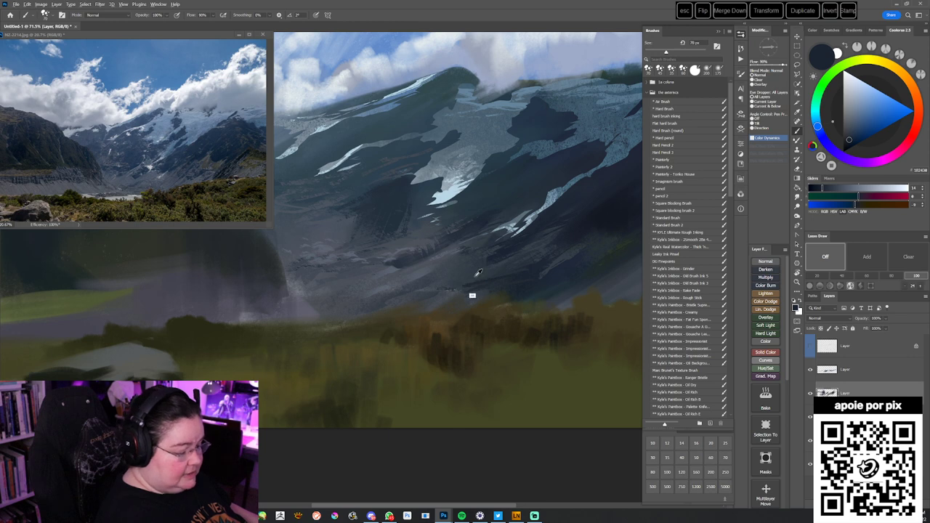
{"action": "left_click", "coordinate": [491, 280], "text": "alt"}
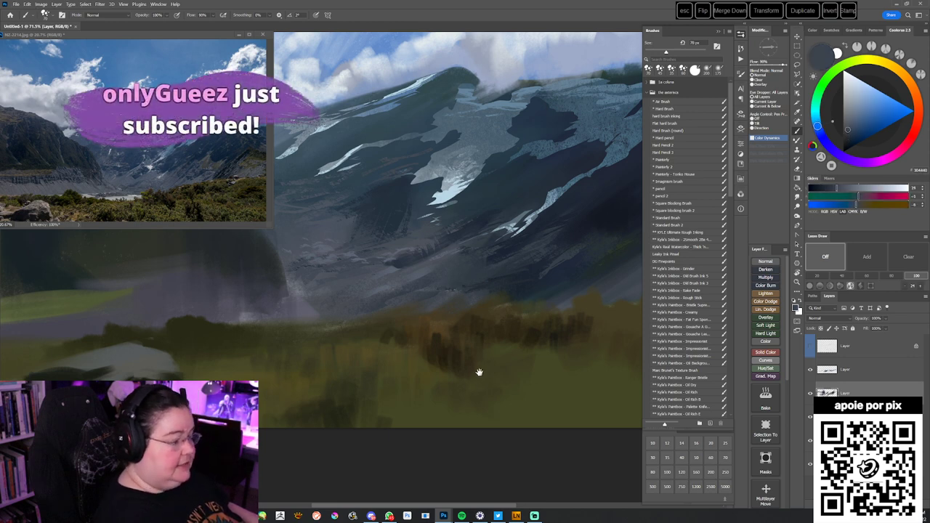
{"action": "left_click_drag", "start_coordinate": [477, 373], "coordinate": [462, 388]}
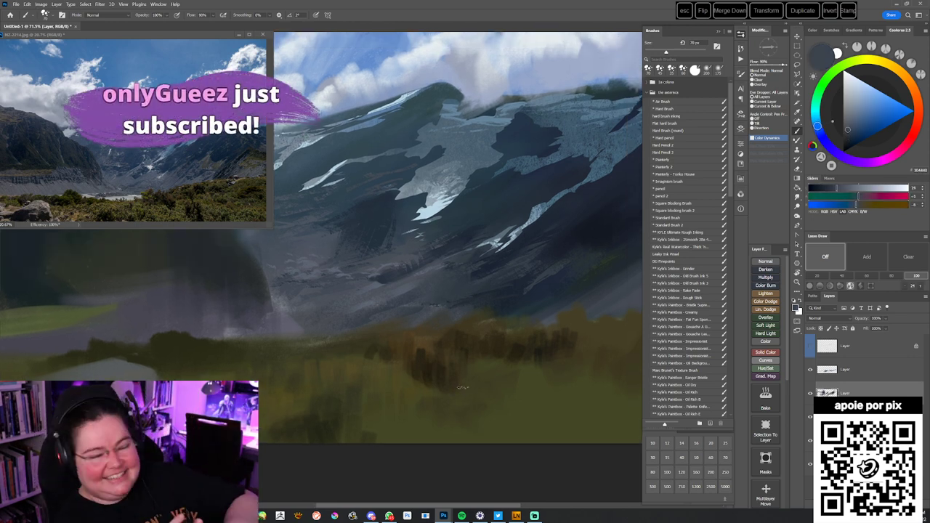
{"action": "left_click", "coordinate": [496, 299], "text": "alt"}
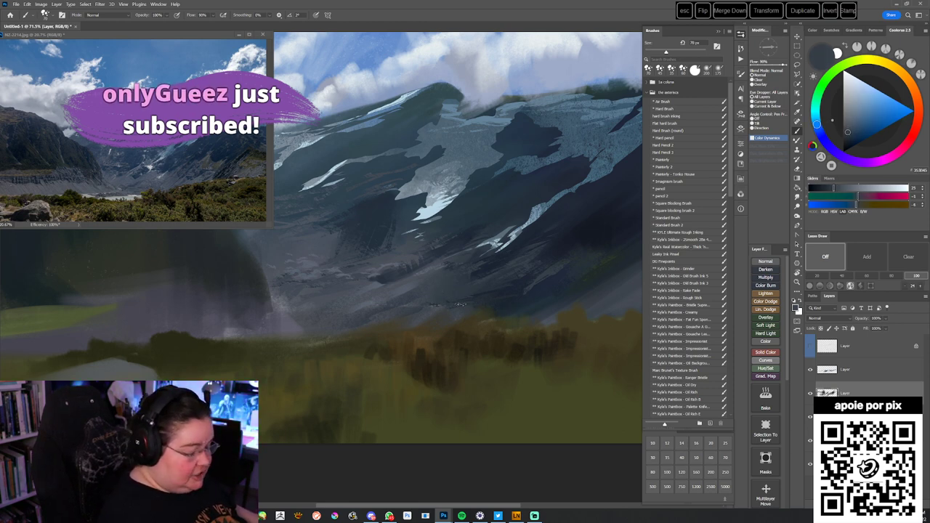
{"action": "left_click", "coordinate": [518, 297], "text": "alt"}
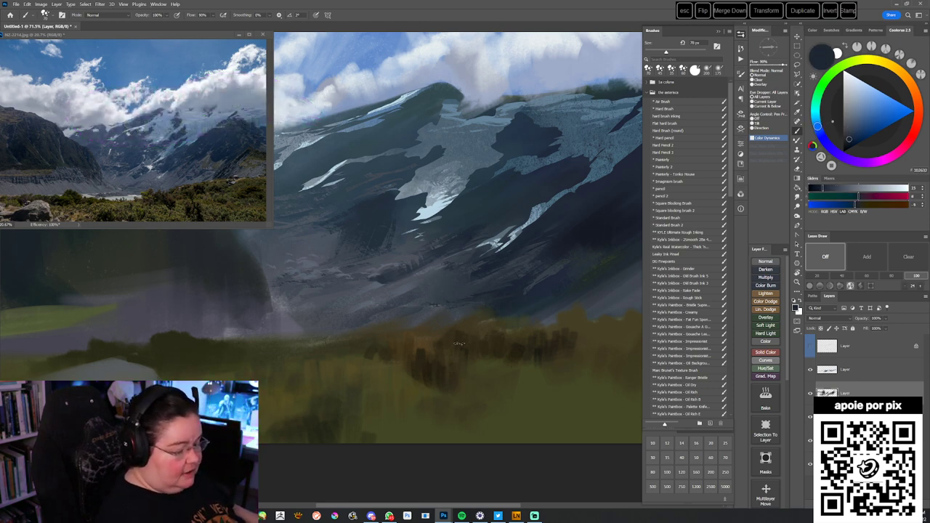
- Switch to the Hard pencil brush and make the layer above the current one active
{"action": "mouse_move", "coordinate": [488, 322]}
{"action": "left_mouse_down"}
{"action": "mouse_move", "coordinate": [511, 351]}
{"action": "mouse_move", "coordinate": [502, 348]}
{"action": "left_mouse_up"}
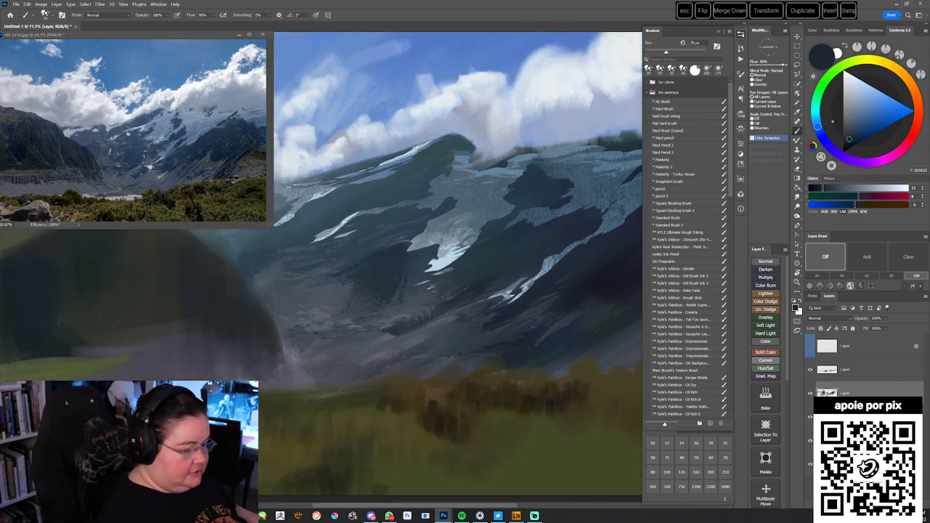
{"action": "mouse_move", "coordinate": [445, 438]}
{"action": "left_mouse_down"}
{"action": "mouse_move", "coordinate": [548, 400]}
{"action": "mouse_move", "coordinate": [455, 382]}
{"action": "left_mouse_up"}
{"action": "left_click", "coordinate": [676, 254]}
{"action": "left_click", "coordinate": [682, 226]}
{"action": "left_click_drag", "start_coordinate": [478, 312], "coordinate": [471, 337]}
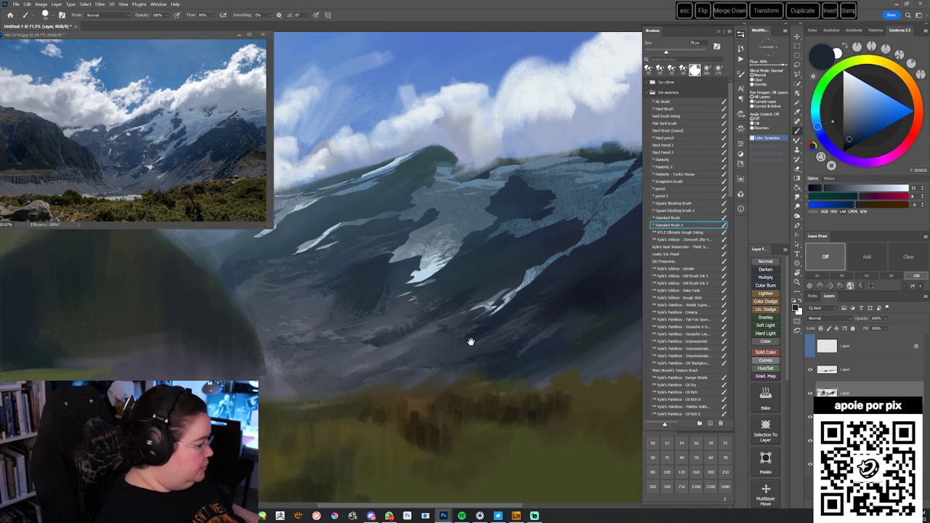
{"action": "left_click", "coordinate": [673, 138]}
{"action": "mouse_move", "coordinate": [470, 391]}
{"action": "left_mouse_down"}
{"action": "mouse_move", "coordinate": [460, 400]}
{"action": "mouse_move", "coordinate": [480, 381]}
{"action": "left_mouse_up"}
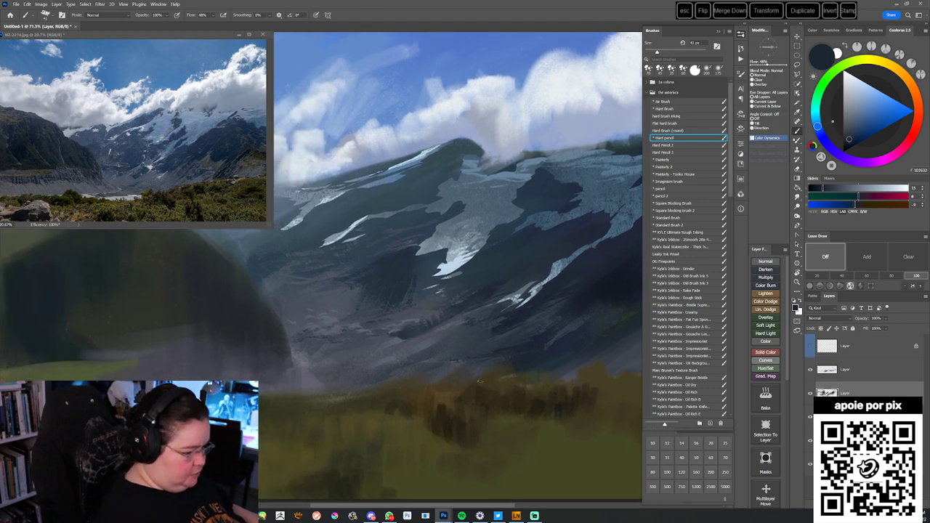
{"action": "left_click_drag", "start_coordinate": [532, 231], "coordinate": [507, 232]}
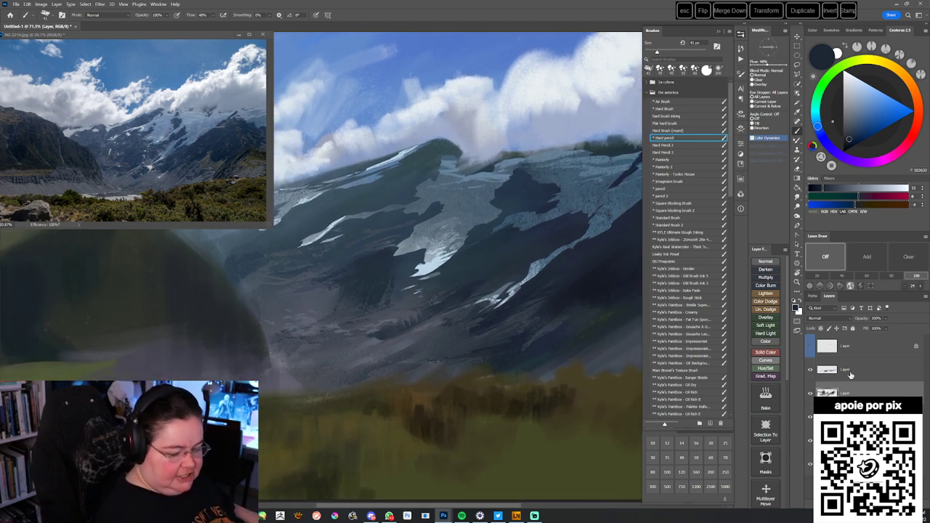
{"action": "left_click", "coordinate": [846, 371]}
- Circle the dark rock patch within the upper snowfield as a rough mark, and undo the stroke
{"action": "mouse_move", "coordinate": [542, 164]}
{"action": "left_mouse_down"}
{"action": "mouse_move", "coordinate": [484, 221]}
{"action": "mouse_move", "coordinate": [542, 165]}
{"action": "left_mouse_up"}
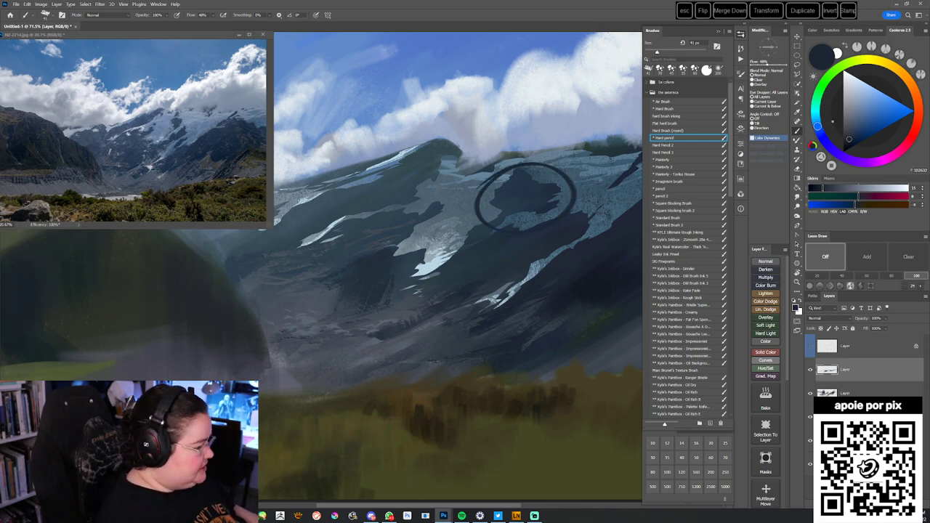
{"action": "key", "text": "ctrl+z"}
- Break up the dark rock patch in the upper snowfield with a sampled grey-blue, reducing the brush to 40 px and using Hard pencil at 35 px
{"action": "mouse_move", "coordinate": [509, 273]}
{"action": "left_mouse_down"}
{"action": "mouse_move", "coordinate": [484, 307]}
{"action": "mouse_move", "coordinate": [495, 290]}
{"action": "left_mouse_up"}
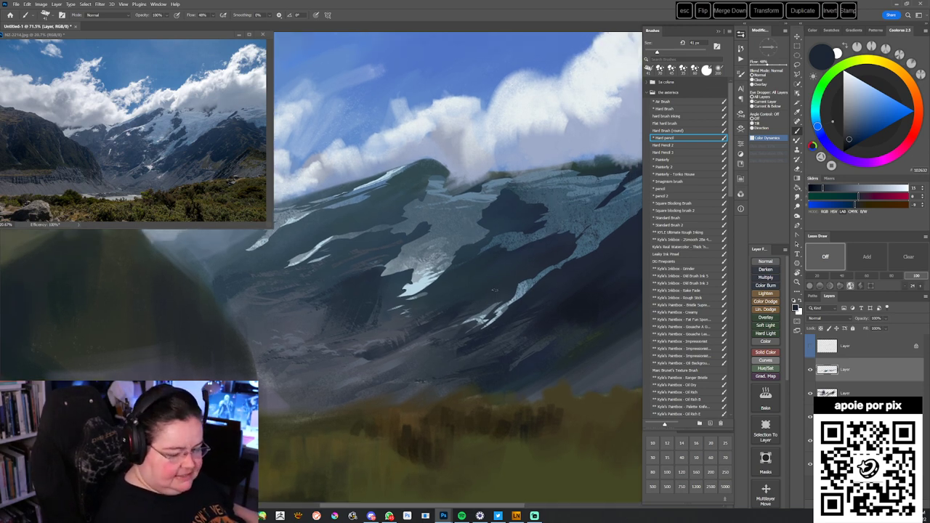
{"action": "left_click", "coordinate": [486, 218], "text": "alt"}
{"action": "key", "text": "["}
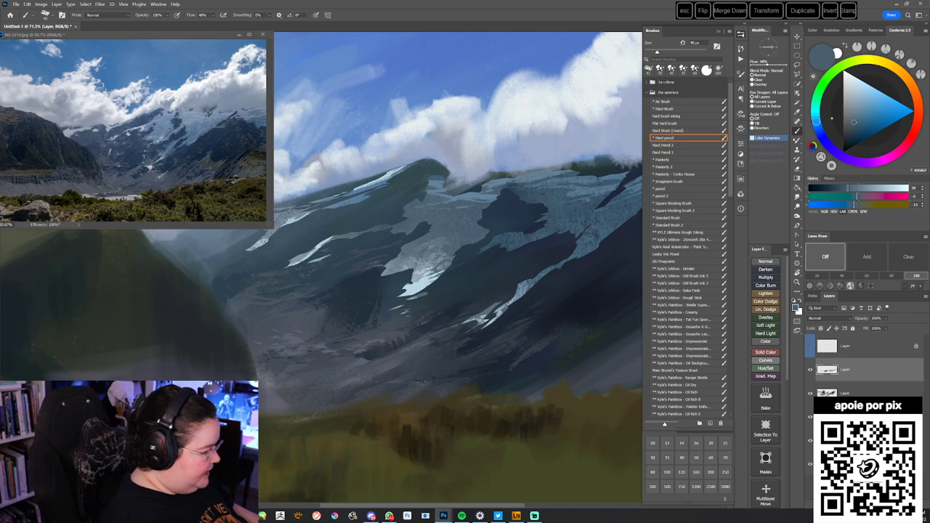
{"action": "left_click_drag", "start_coordinate": [490, 206], "coordinate": [491, 206]}
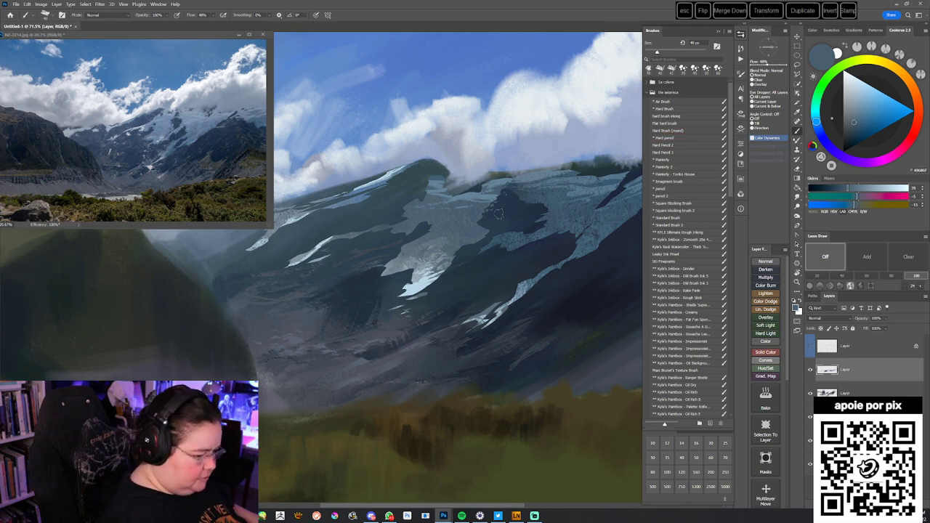
{"action": "left_click", "coordinate": [673, 138]}
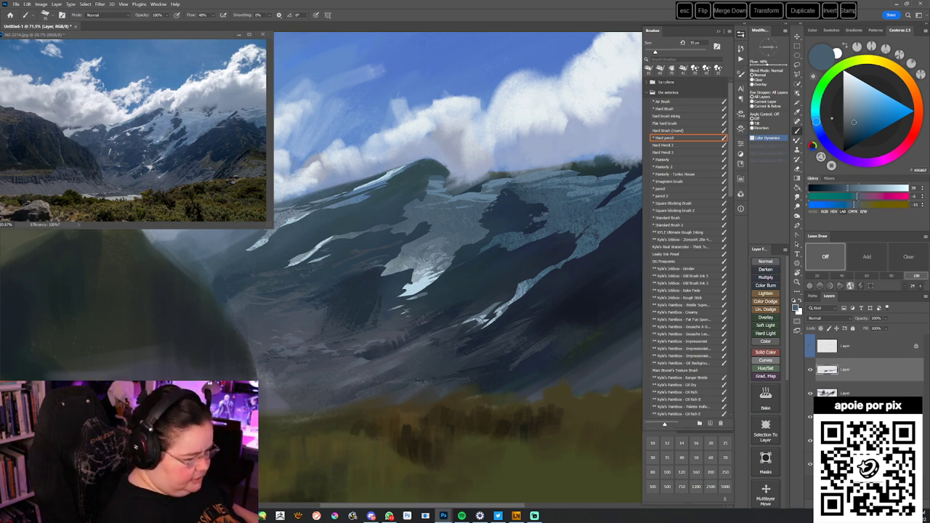
- Touch up the snow beside the peak with Hard pencil at 35 px, using blue-greys sampled from the snow there
{"action": "left_click_drag", "start_coordinate": [425, 354], "coordinate": [442, 331]}
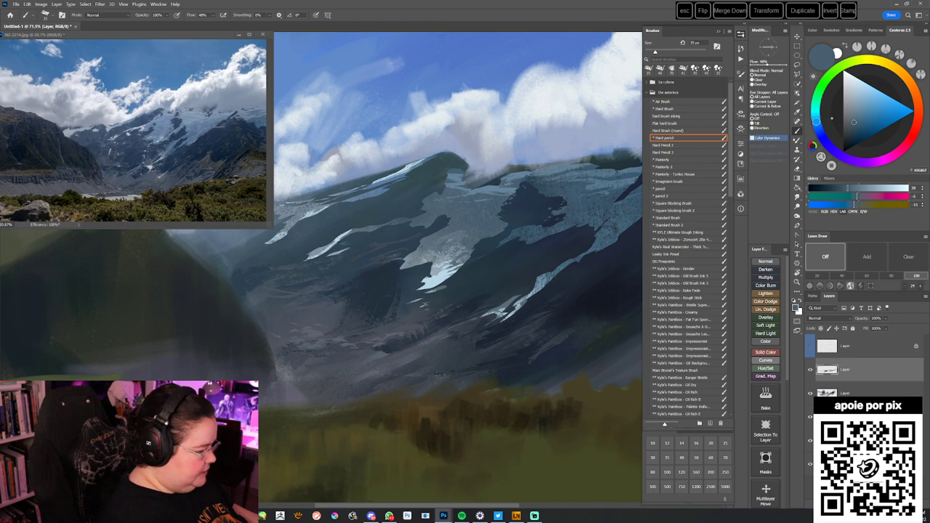
{"action": "left_click", "coordinate": [456, 172], "text": "alt"}
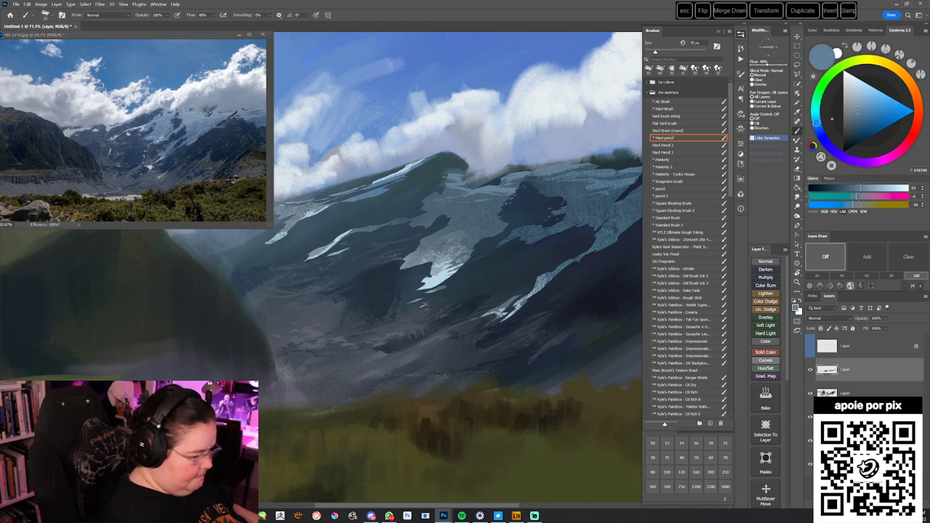
{"action": "left_click", "coordinate": [457, 178], "text": "alt"}
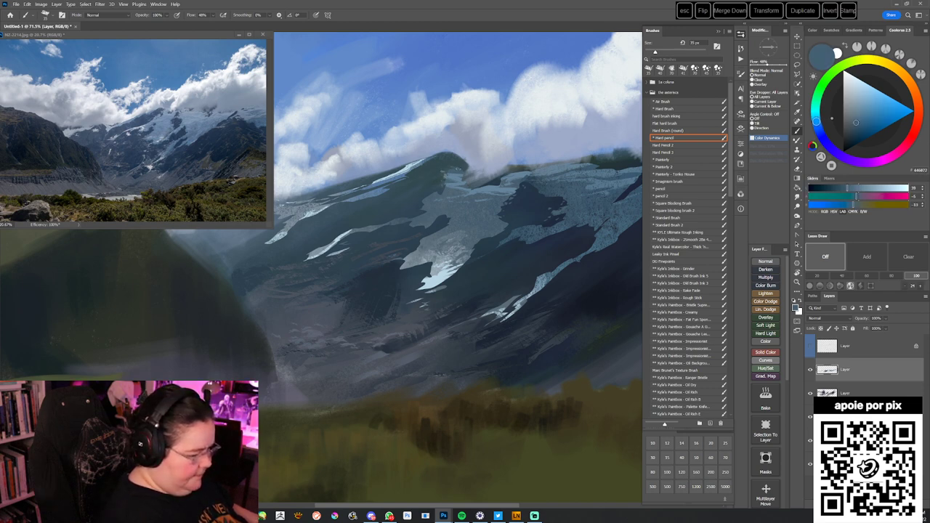
{"action": "left_click_drag", "start_coordinate": [464, 359], "coordinate": [461, 356]}
{"action": "left_click_drag", "start_coordinate": [566, 433], "coordinate": [564, 431]}
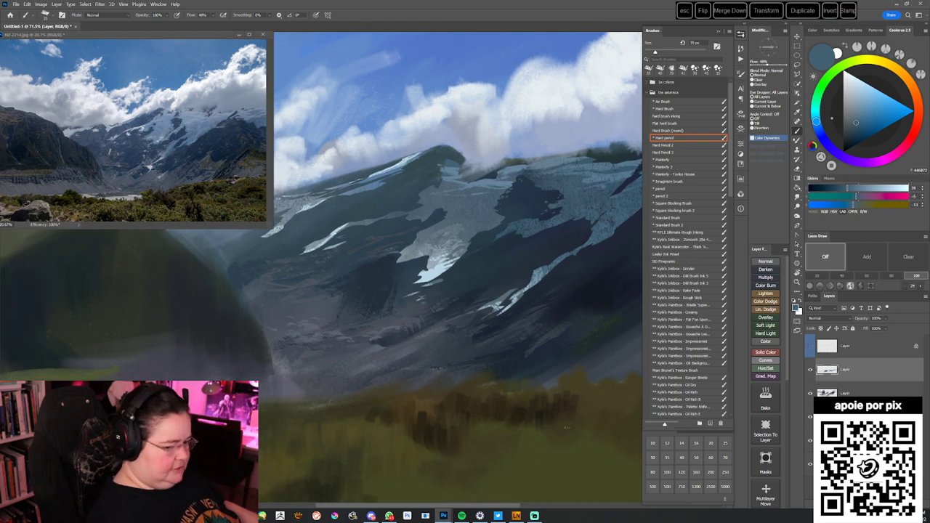
- Return to the layer below, choose the 90 px splatter-textured sampled brush, and sample a blue-grey from the lower slope
{"action": "left_click", "coordinate": [845, 394]}
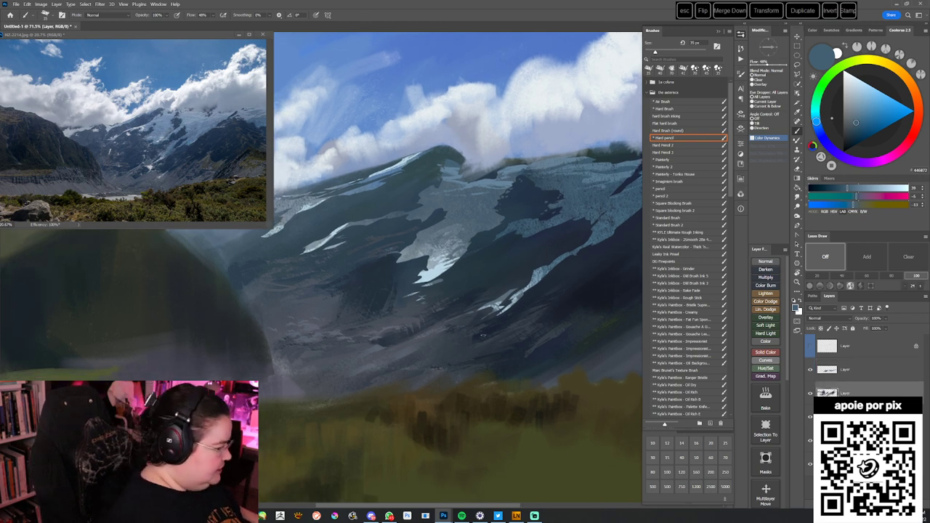
{"action": "left_click_drag", "start_coordinate": [421, 151], "coordinate": [466, 166]}
{"action": "right_click", "coordinate": [469, 263]}
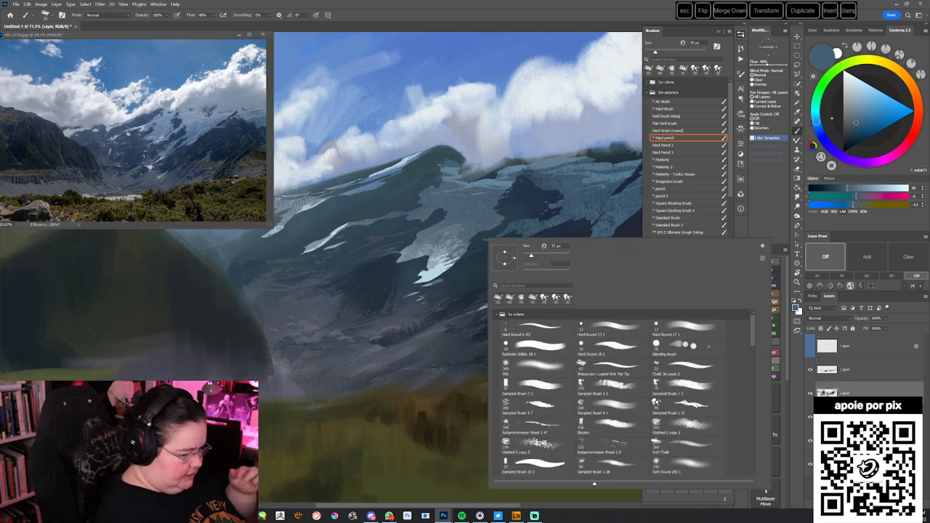
{"action": "left_click", "coordinate": [696, 405]}
{"action": "left_click", "coordinate": [477, 17]}
{"action": "left_click", "coordinate": [420, 341], "text": "alt"}
{"action": "left_click_drag", "start_coordinate": [436, 367], "coordinate": [436, 387]}
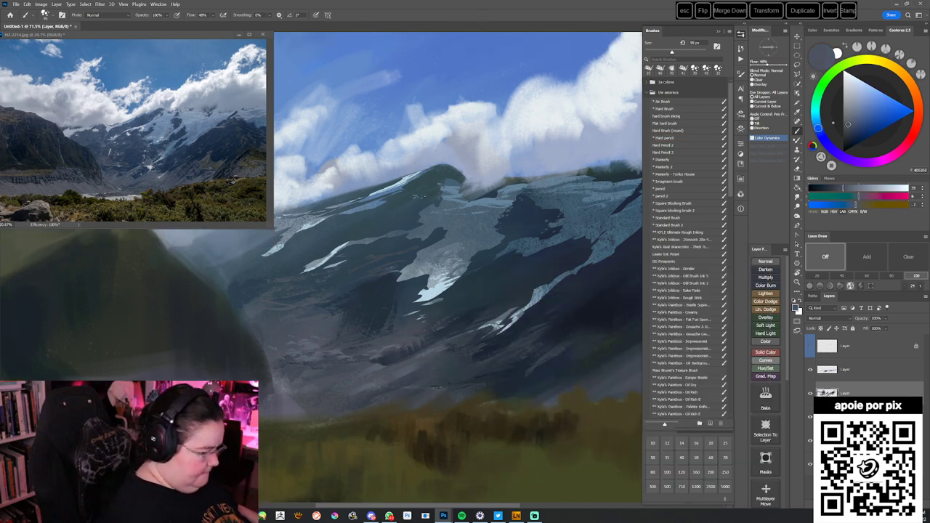
- Shift the blue-grey slightly toward cyan, reduce the brush to 70 px, and texture the dark ridge at the peak
{"action": "mouse_move", "coordinate": [818, 126]}
{"action": "left_mouse_down"}
{"action": "mouse_move", "coordinate": [815, 108]}
{"action": "mouse_move", "coordinate": [816, 120]}
{"action": "left_mouse_up"}
{"action": "key", "text": "bracketleft"}
{"action": "key", "text": "bracketleft"}
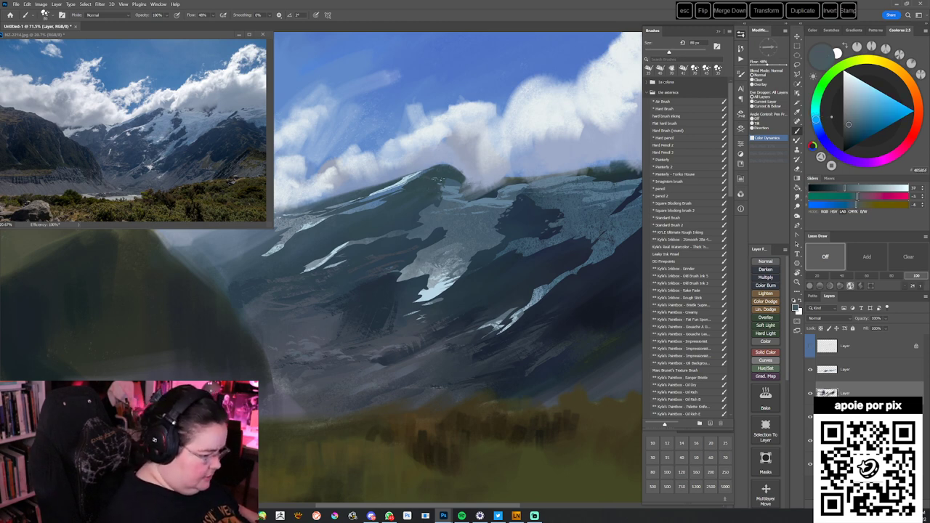
{"action": "left_click_drag", "start_coordinate": [443, 173], "coordinate": [440, 164]}
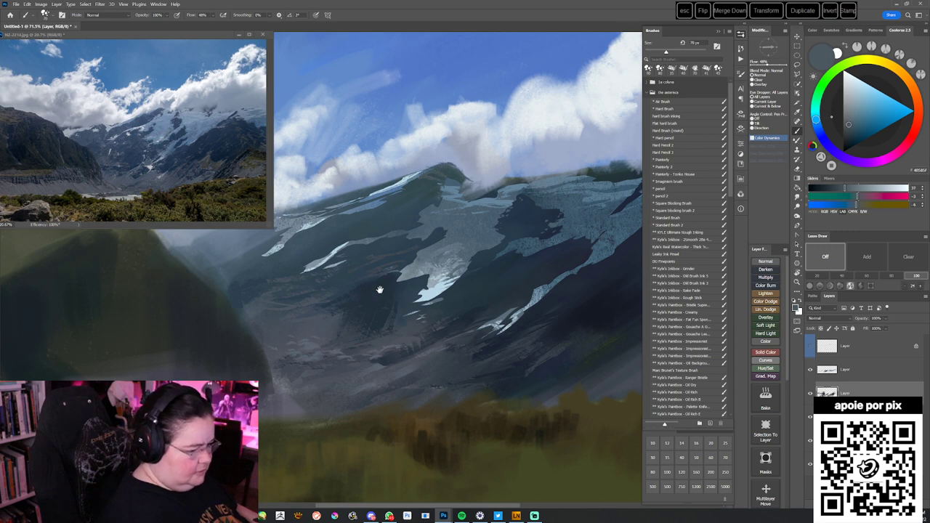
- Paint along the upper ridge beside the snow with Standard Brush 2 at 45 px, using a blue-grey sampled there
{"action": "left_click_drag", "start_coordinate": [369, 289], "coordinate": [446, 320]}
{"action": "left_click_drag", "start_coordinate": [445, 286], "coordinate": [472, 284]}
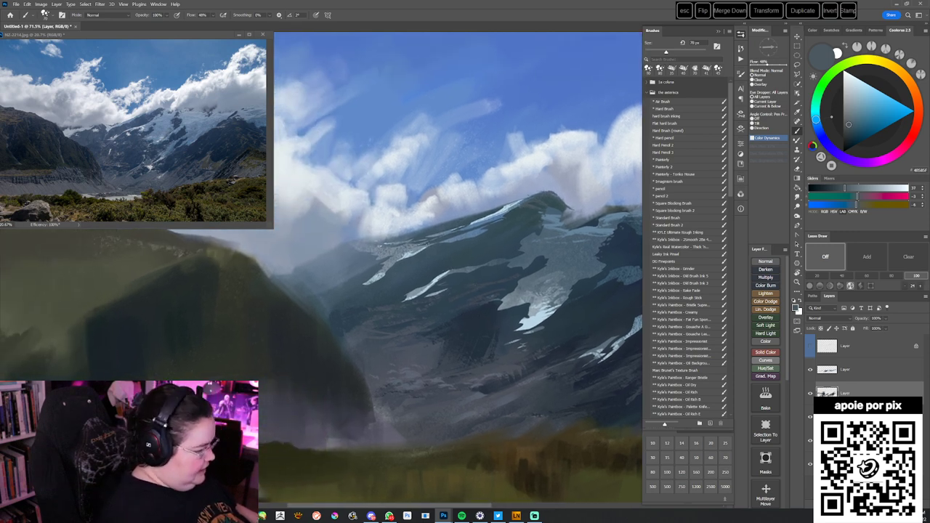
{"action": "left_click", "coordinate": [423, 233], "text": "alt"}
{"action": "left_click", "coordinate": [678, 225]}
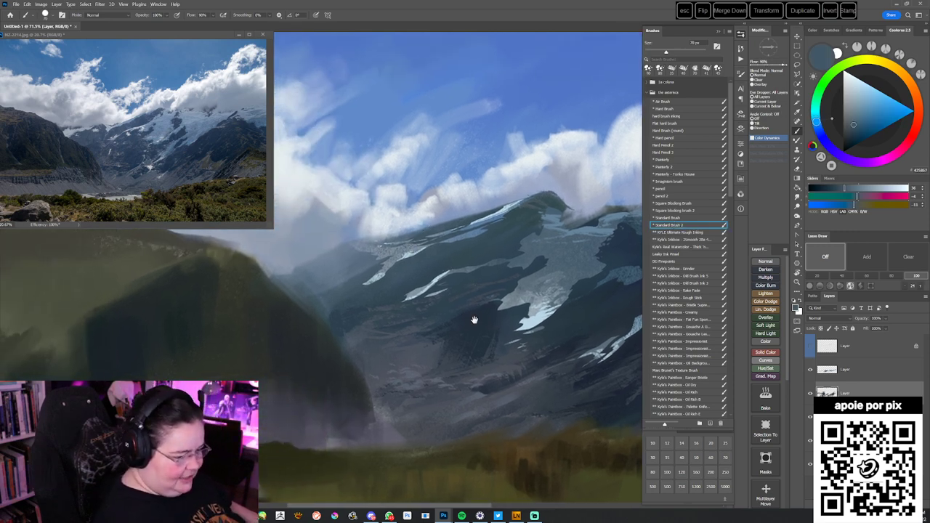
{"action": "left_click_drag", "start_coordinate": [475, 322], "coordinate": [465, 306]}
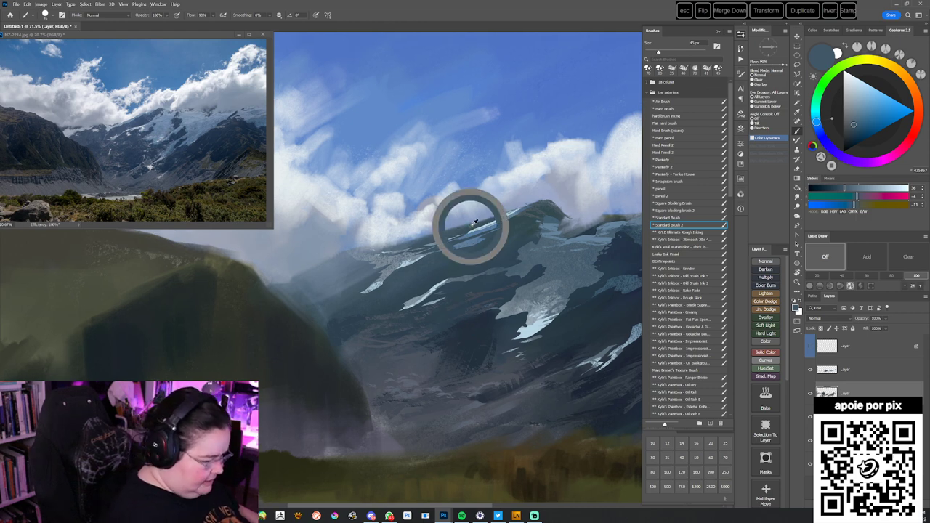
{"action": "mouse_move", "coordinate": [445, 252]}
{"action": "left_mouse_down"}
{"action": "mouse_move", "coordinate": [460, 260]}
{"action": "mouse_move", "coordinate": [501, 249]}
{"action": "left_mouse_up"}
- Refine the snow streaks under the ridge with blues sampled from them, reducing Standard Brush 2 to 30 px
{"action": "left_click", "coordinate": [489, 261], "text": "alt"}
{"action": "key", "text": "bracketleft"}
{"action": "key", "text": "bracketleft"}
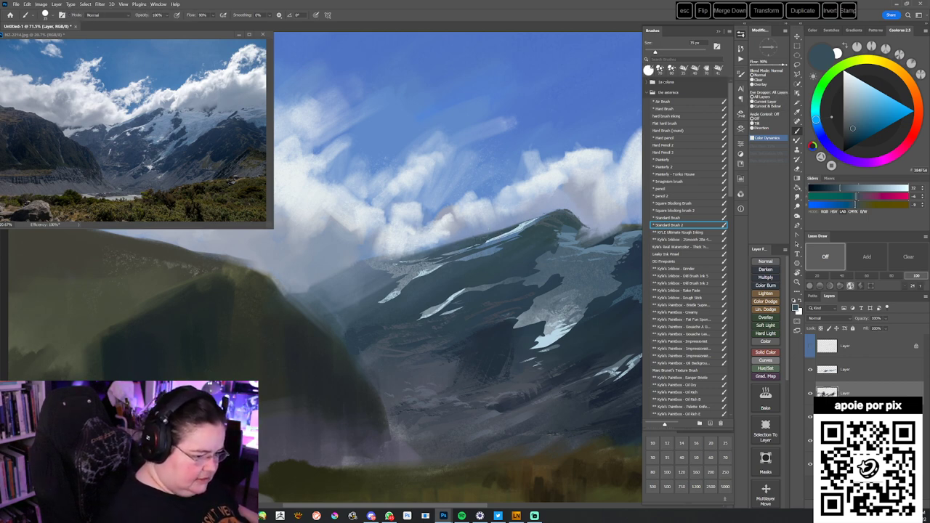
{"action": "left_click", "coordinate": [491, 241], "text": "alt"}
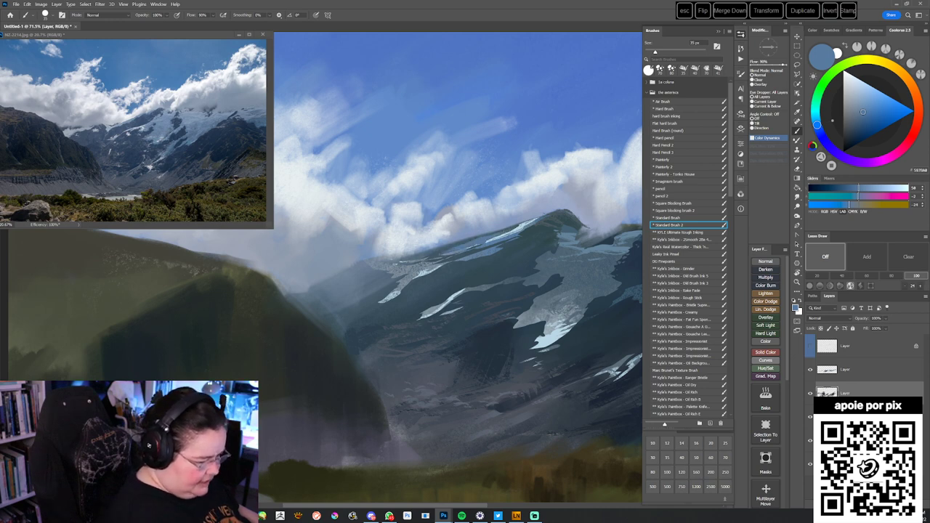
{"action": "left_click", "coordinate": [491, 247], "text": "alt"}
{"action": "left_click_drag", "start_coordinate": [474, 237], "coordinate": [502, 231]}
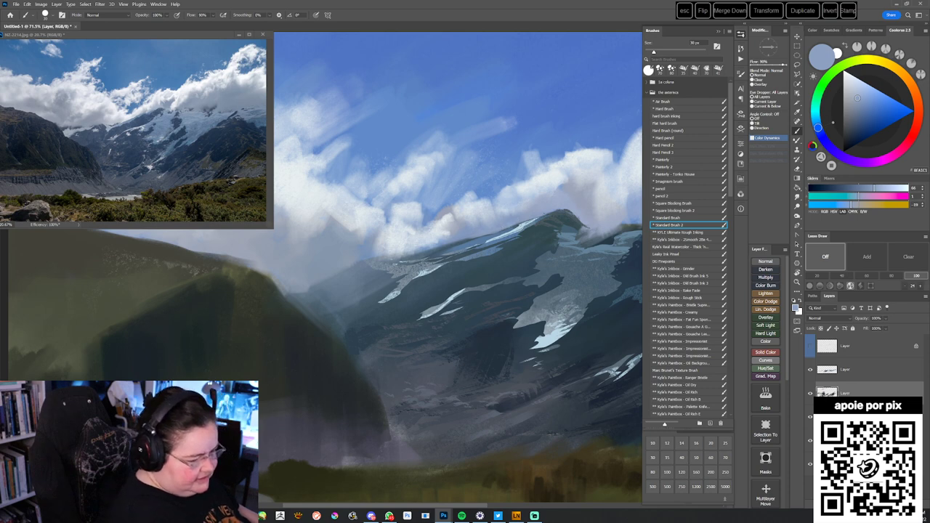
{"action": "left_click_drag", "start_coordinate": [446, 245], "coordinate": [477, 237]}
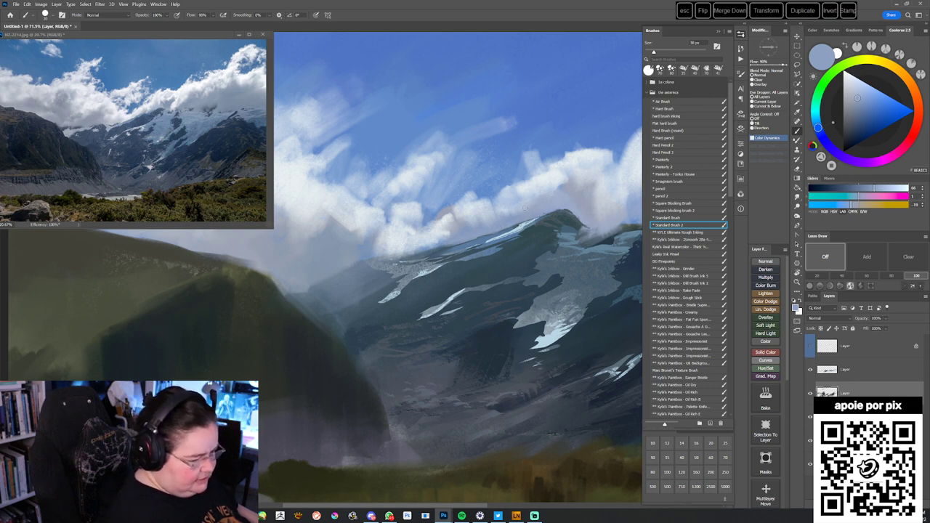
- Highlight the snow streak just below the peak with sampled pale blue, using Hard pencil at 35 px, and undo the last stroke
{"action": "left_click", "coordinate": [676, 138]}
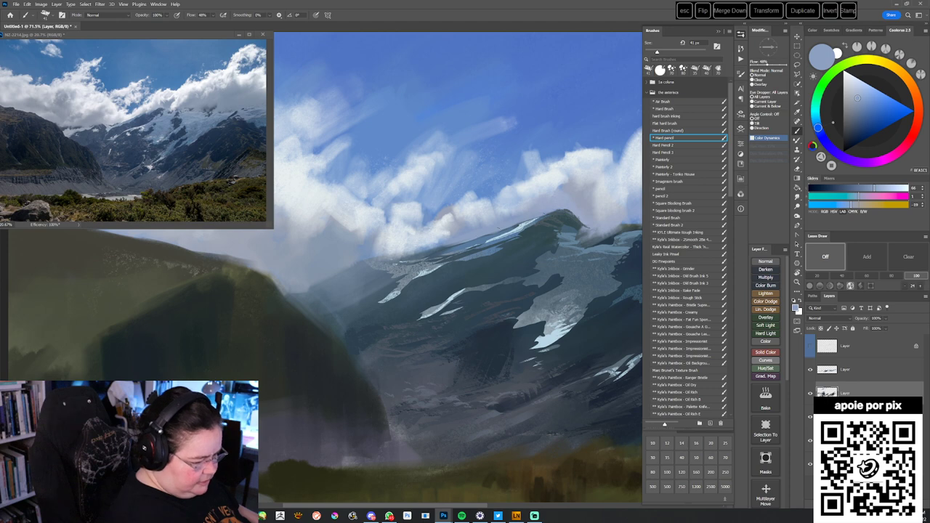
{"action": "left_click", "coordinate": [451, 248], "text": "alt"}
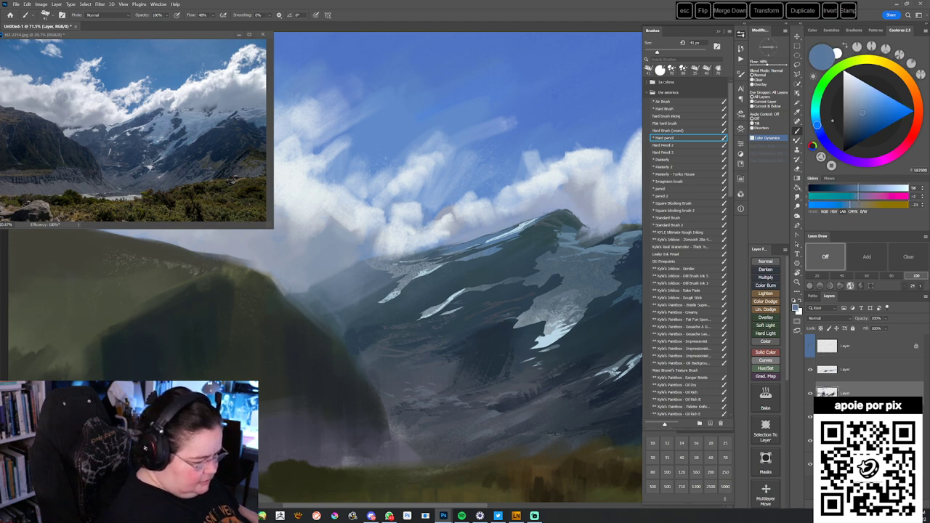
{"action": "left_click", "coordinate": [521, 226], "text": "alt"}
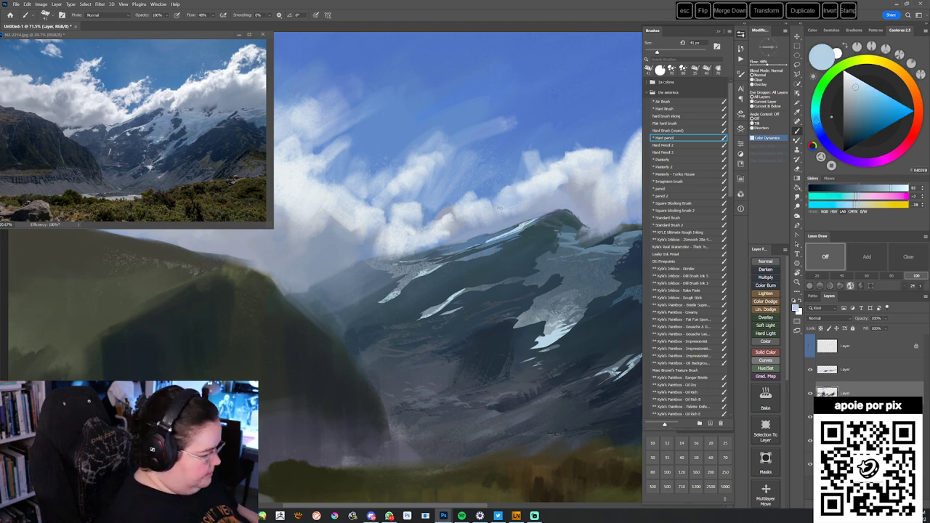
{"action": "left_click_drag", "start_coordinate": [521, 224], "coordinate": [506, 229]}
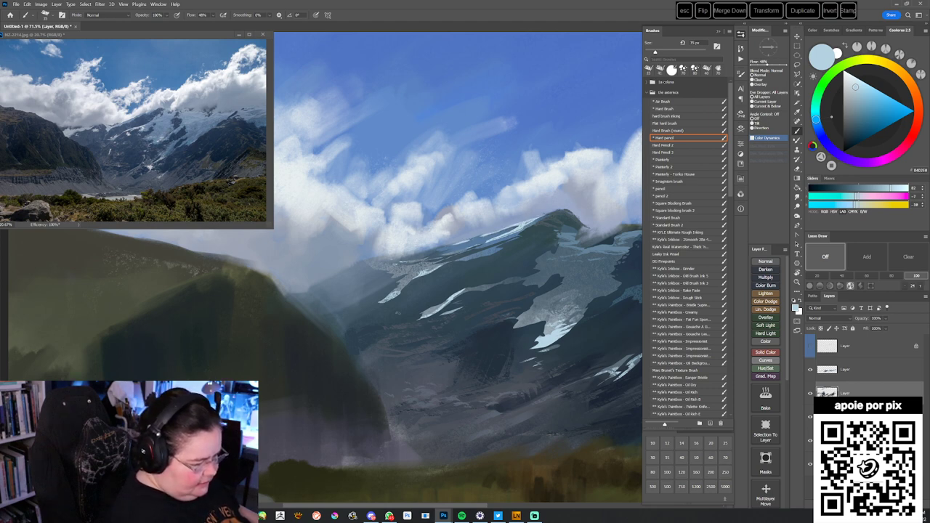
{"action": "key", "text": "ctrl+z"}
- Touch up the shaded snow below the ridge with Standard Brush 2 at 40 px and a sampled blue-grey
{"action": "left_click", "coordinate": [668, 218]}
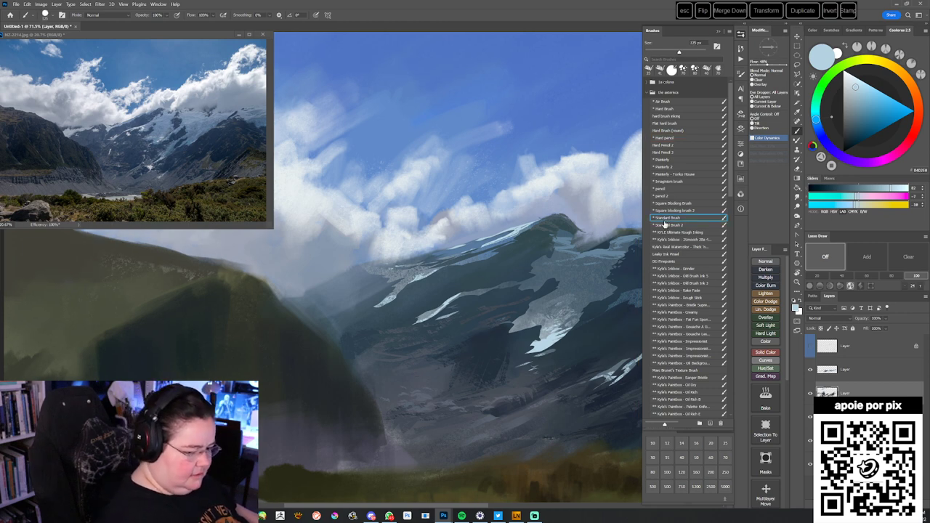
{"action": "left_click", "coordinate": [667, 225]}
{"action": "left_click", "coordinate": [469, 246], "text": "alt"}
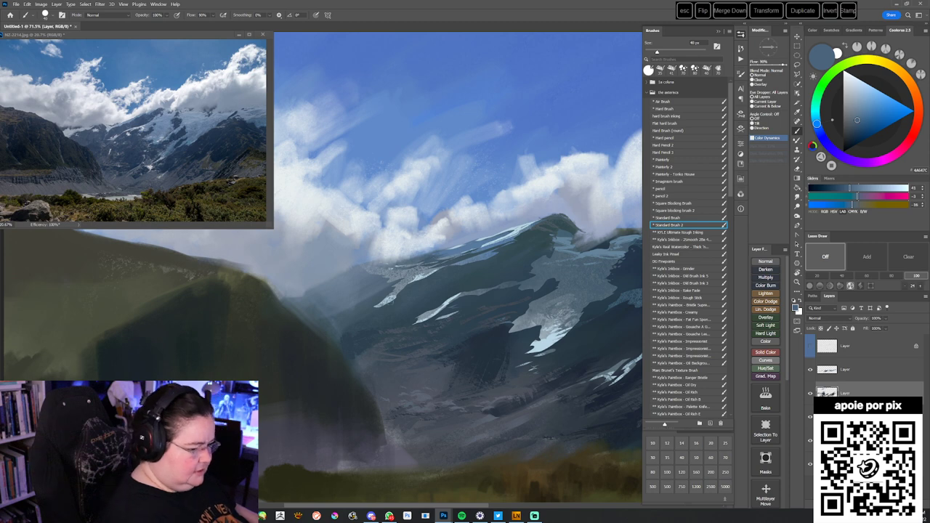
{"action": "left_click_drag", "start_coordinate": [565, 264], "coordinate": [577, 252]}
- Rework the cloud edge where it meets the ridge, using Square blocking brush 2 at 80 px and a colour sampled there
{"action": "left_click", "coordinate": [679, 210]}
{"action": "key", "text": "bracketleft"}
{"action": "key", "text": "bracketleft"}
{"action": "key", "text": "bracketleft"}
{"action": "key", "text": "bracketleft"}
{"action": "key", "text": "bracketleft"}
{"action": "key", "text": "bracketleft"}
{"action": "key", "text": "bracketleft"}
{"action": "left_click", "coordinate": [426, 233], "text": "alt"}
{"action": "mouse_move", "coordinate": [421, 240]}
{"action": "left_mouse_down"}
{"action": "mouse_move", "coordinate": [434, 233]}
{"action": "mouse_move", "coordinate": [409, 247]}
{"action": "left_mouse_up"}
- Blend the far end of the ridge into the mist with cloud and haze blue-greys, reducing the brush to 60 px
{"action": "left_click", "coordinate": [384, 229], "text": "alt"}
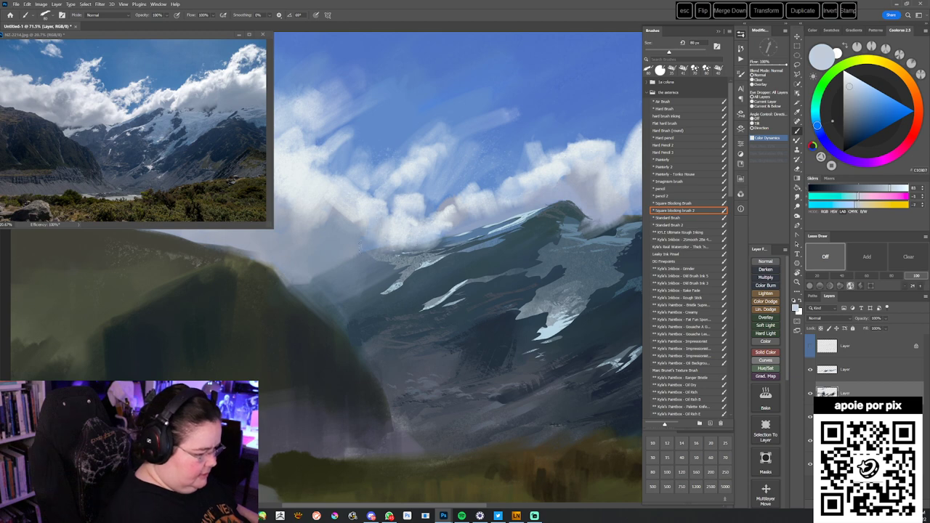
{"action": "left_click", "coordinate": [363, 238], "text": "alt"}
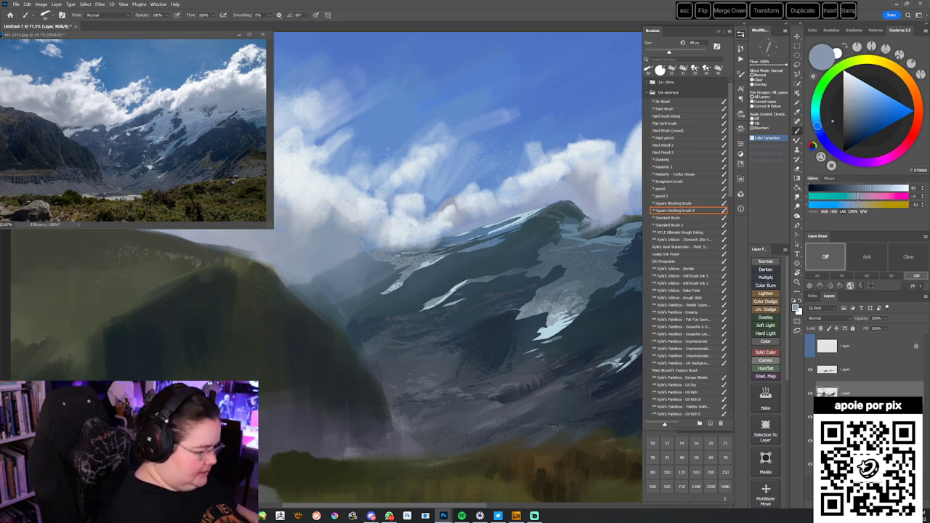
{"action": "left_click", "coordinate": [341, 276], "text": "alt"}
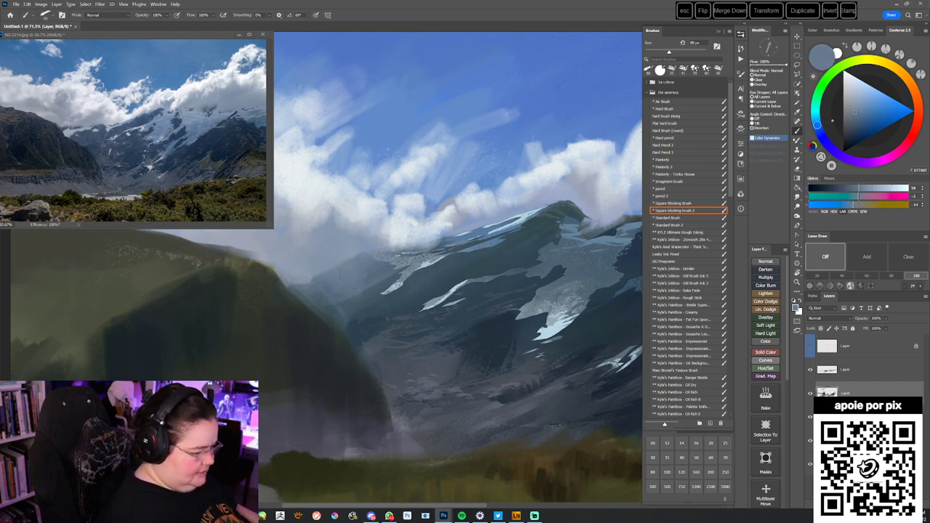
{"action": "key", "text": "bracketleft"}
{"action": "key", "text": "bracketleft"}
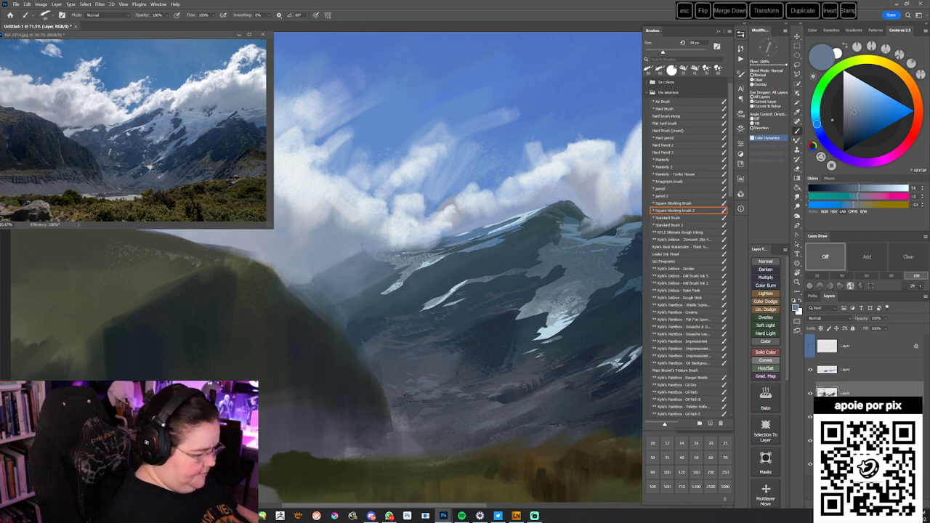
{"action": "left_click", "coordinate": [324, 267], "text": "alt"}
{"action": "left_click", "coordinate": [328, 264], "text": "alt"}
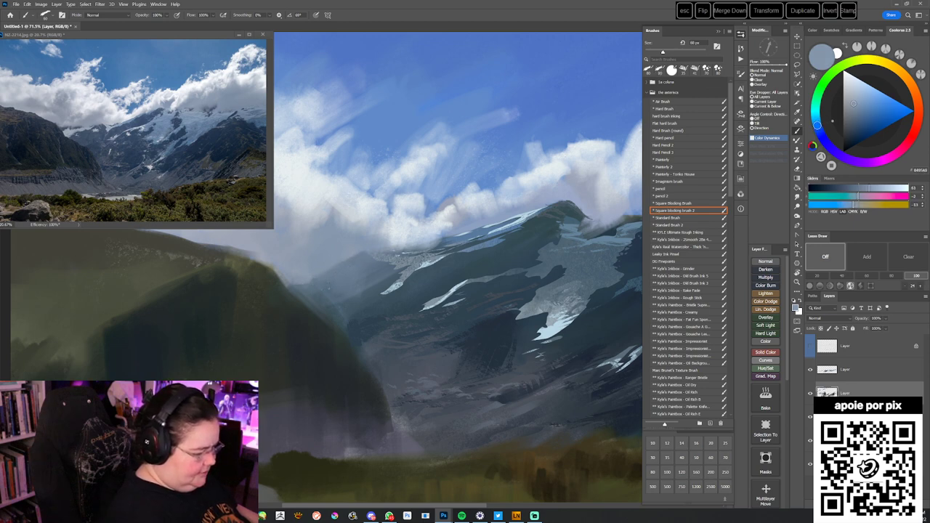
{"action": "left_click", "coordinate": [361, 279], "text": "alt"}
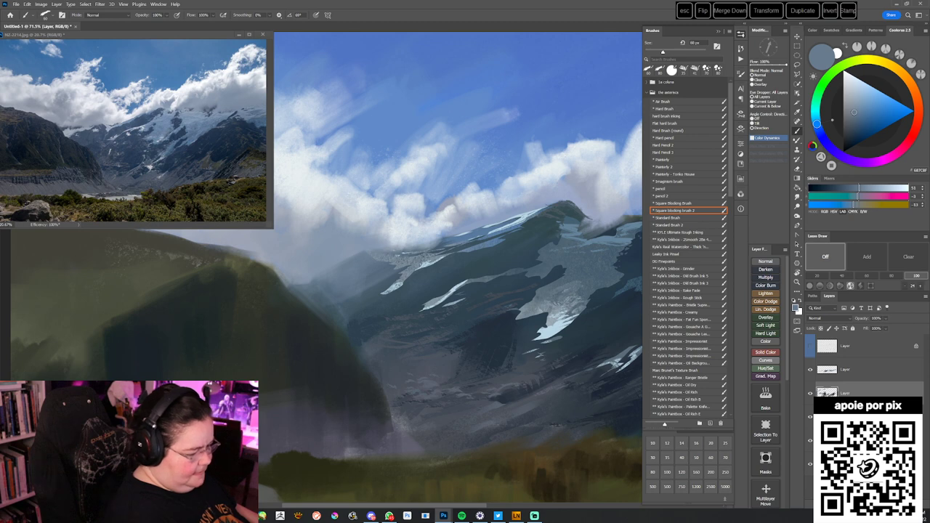
- Refine the cloud and snow edge along the ridge with sampled whites and blues, reducing the brush to 40 px
{"action": "left_click_drag", "start_coordinate": [490, 313], "coordinate": [497, 305]}
{"action": "left_click", "coordinate": [445, 227], "text": "alt"}
{"action": "key", "text": "bracketleft"}
{"action": "key", "text": "bracketleft"}
{"action": "left_click", "coordinate": [435, 237], "text": "alt"}
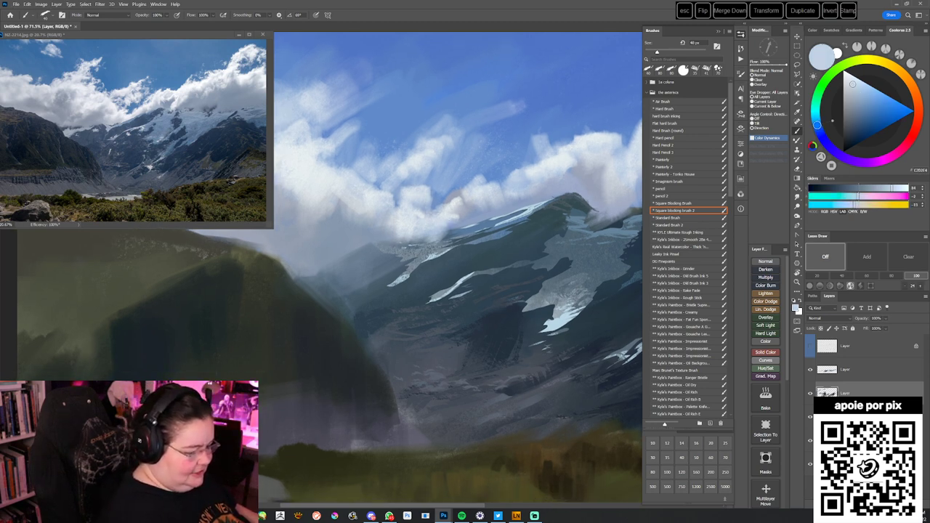
{"action": "left_click", "coordinate": [445, 228], "text": "alt"}
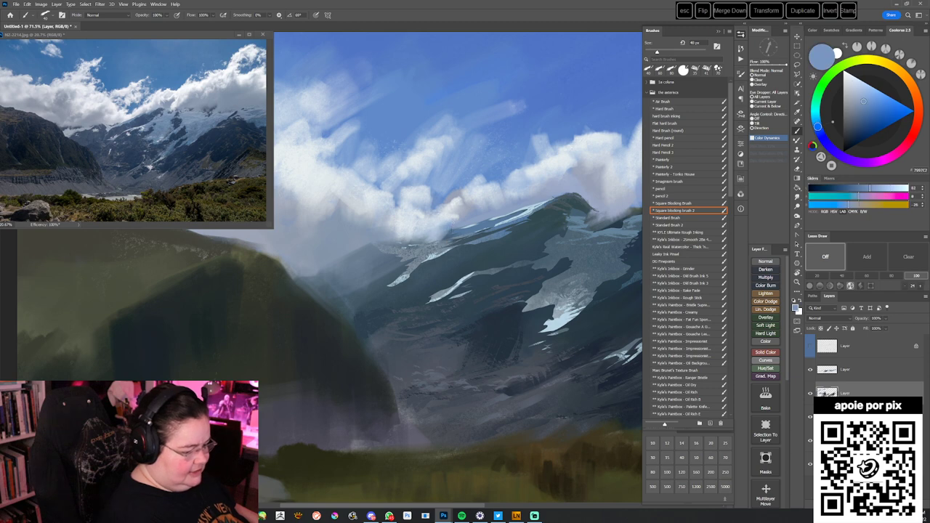
{"action": "left_click", "coordinate": [452, 254], "text": "alt"}
- Touch up the cloud base just beyond the peak with a blue-grey sampled from the cloud
{"action": "left_click_drag", "start_coordinate": [515, 307], "coordinate": [437, 346]}
{"action": "left_click", "coordinate": [534, 255], "text": "alt"}
{"action": "mouse_move", "coordinate": [530, 254]}
{"action": "left_mouse_down"}
{"action": "mouse_move", "coordinate": [520, 258]}
{"action": "mouse_move", "coordinate": [556, 256]}
{"action": "mouse_move", "coordinate": [521, 271]}
{"action": "mouse_move", "coordinate": [512, 258]}
{"action": "left_mouse_up"}
{"action": "left_click", "coordinate": [520, 255], "text": "alt"}
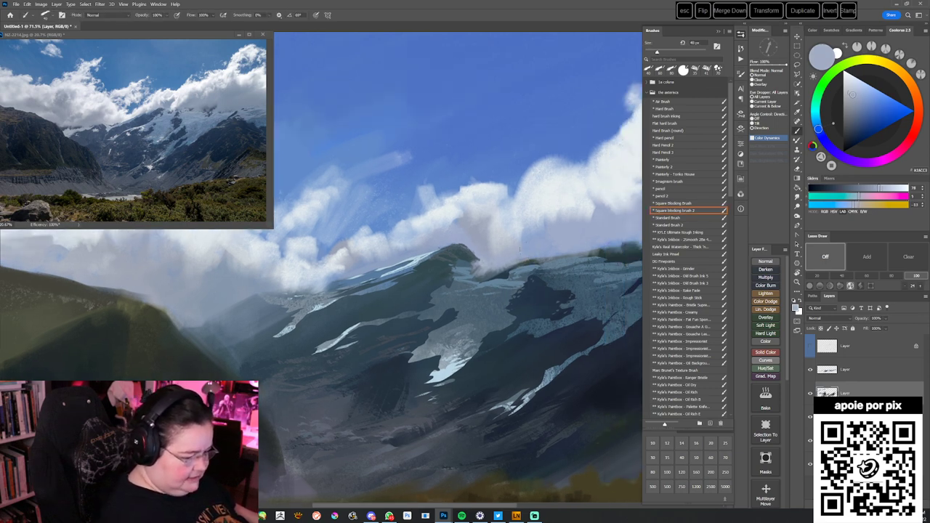
- Choose the splatter-textured sampled brush at 300 px and add texture below the peak with a colour sampled there
{"action": "mouse_move", "coordinate": [507, 379]}
{"action": "left_mouse_down"}
{"action": "mouse_move", "coordinate": [498, 342]}
{"action": "mouse_move", "coordinate": [478, 377]}
{"action": "mouse_move", "coordinate": [498, 374]}
{"action": "left_mouse_up"}
{"action": "key", "text": "z"}
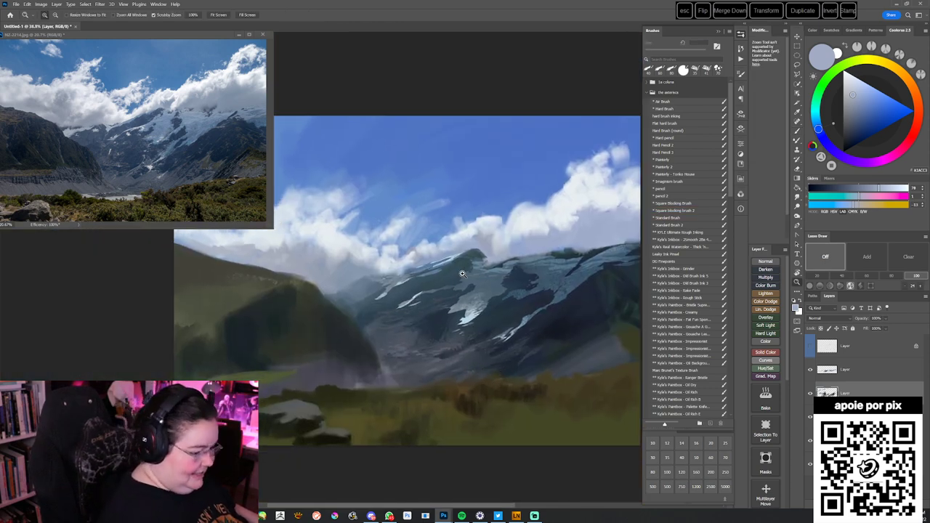
{"action": "key", "text": "b"}
{"action": "key", "text": "b"}
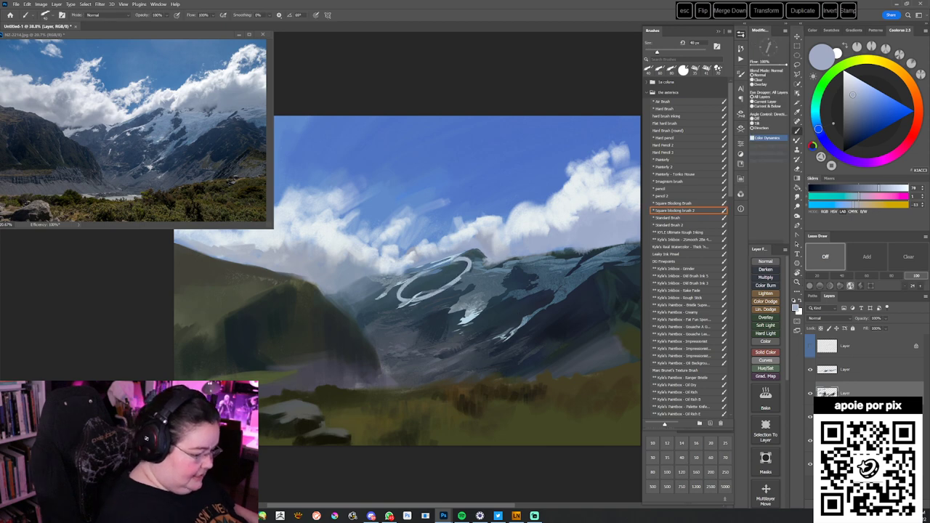
{"action": "right_click", "coordinate": [490, 306]}
{"action": "left_click", "coordinate": [690, 427]}
{"action": "key", "text": "Return"}
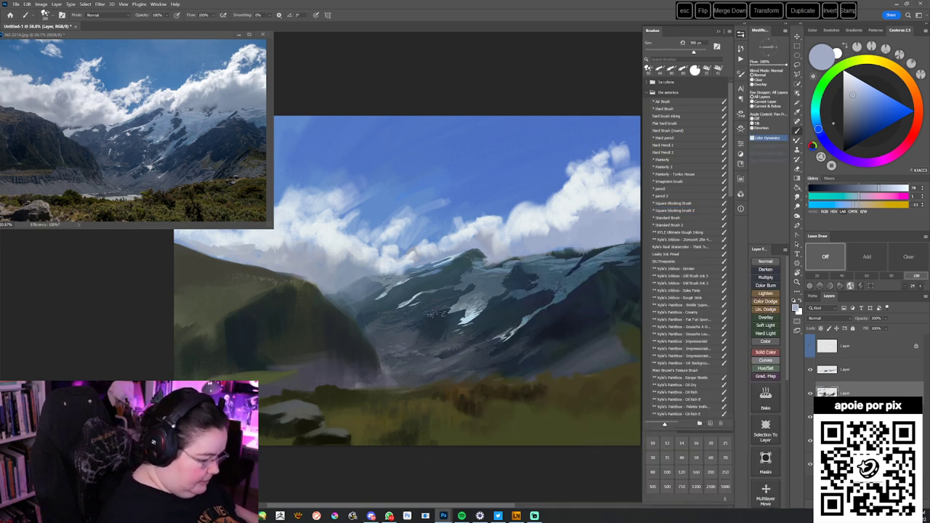
{"action": "left_click", "coordinate": [447, 271], "text": "alt"}
{"action": "left_click", "coordinate": [463, 276]}
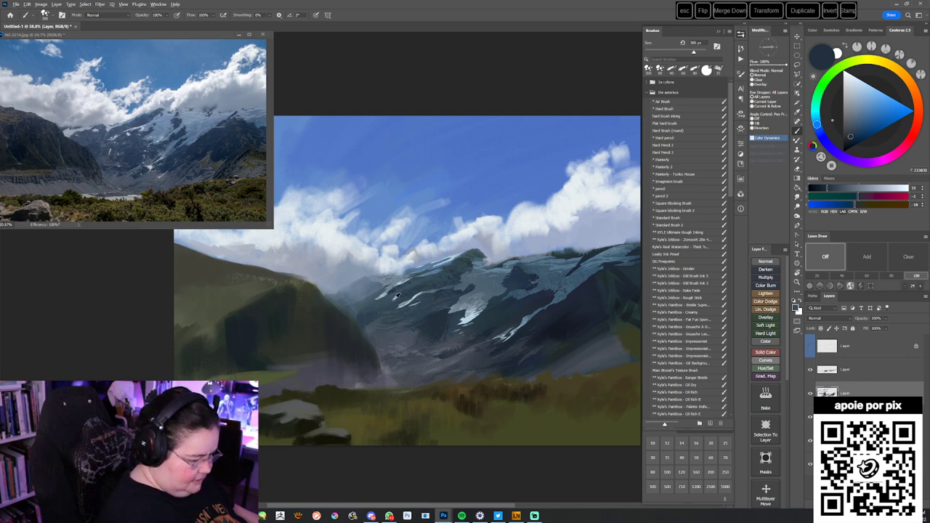
- Texture the mountain's slopes and rock faces with blue-greys and dark navies sampled across them
{"action": "left_click", "coordinate": [401, 294], "text": "alt"}
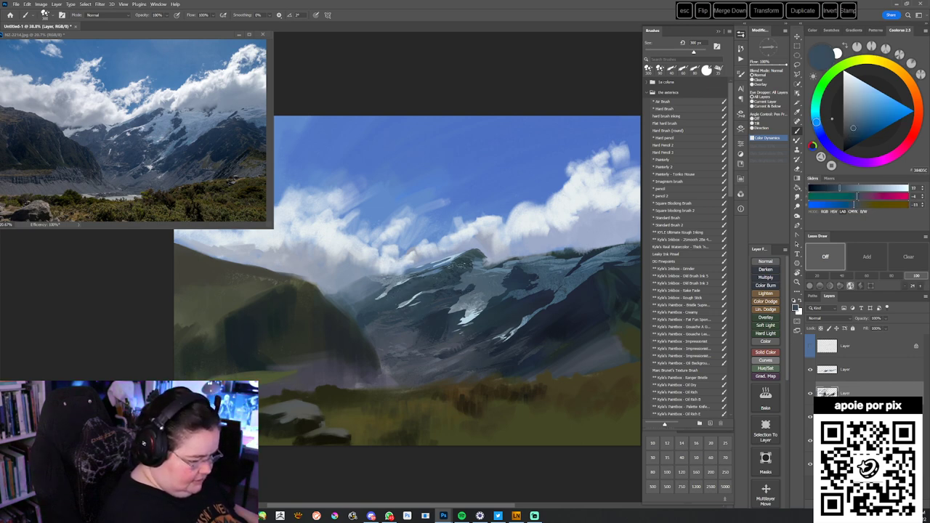
{"action": "left_click", "coordinate": [523, 277], "text": "alt"}
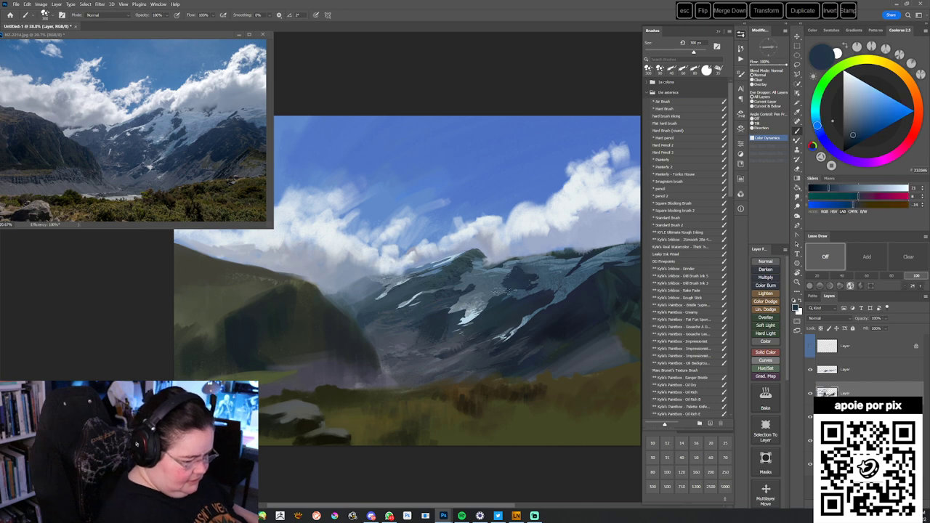
{"action": "left_click", "coordinate": [442, 339], "text": "alt"}
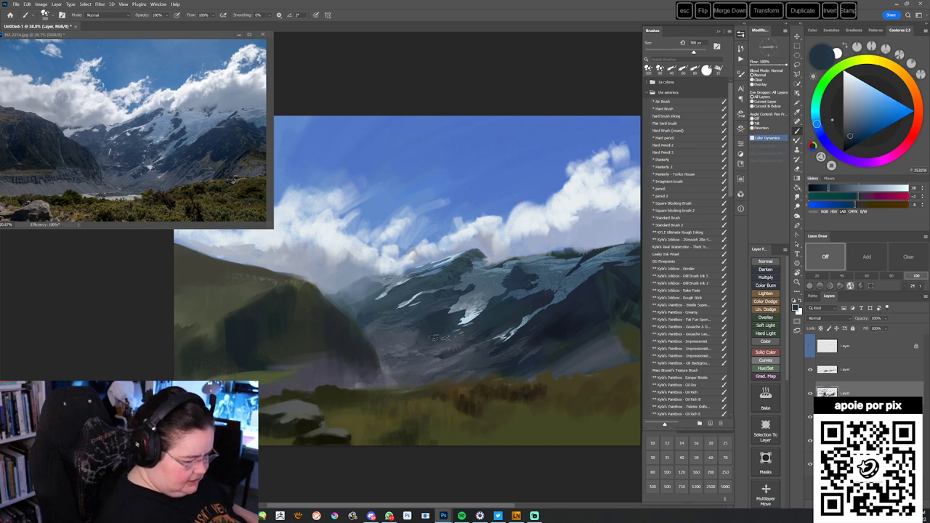
{"action": "left_click", "coordinate": [535, 304], "text": "alt"}
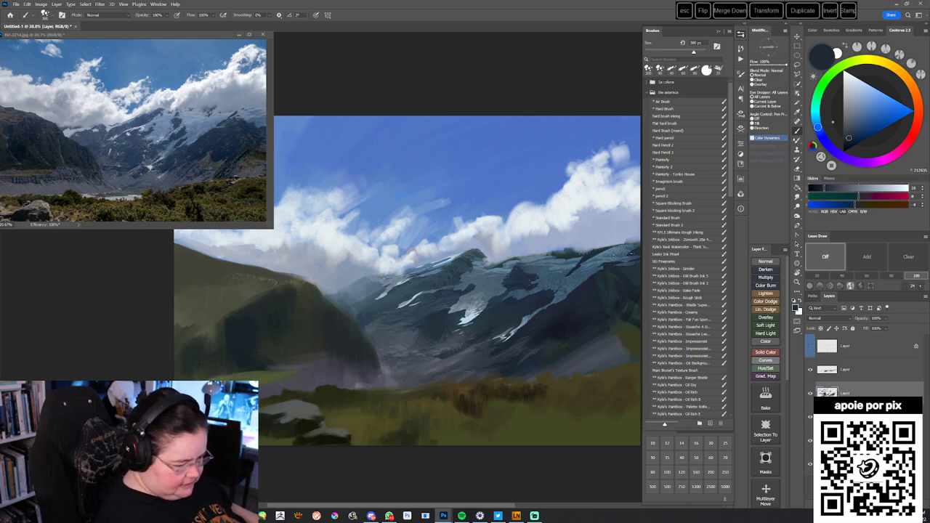
- Reduce the splatter brush to 175 px and texture the dark slope near the canvas edge with sampled dark navy
{"action": "left_click_drag", "start_coordinate": [566, 342], "coordinate": [514, 333]}
{"action": "key", "text": "bracketleft"}
{"action": "key", "text": "bracketleft"}
{"action": "key", "text": "bracketleft"}
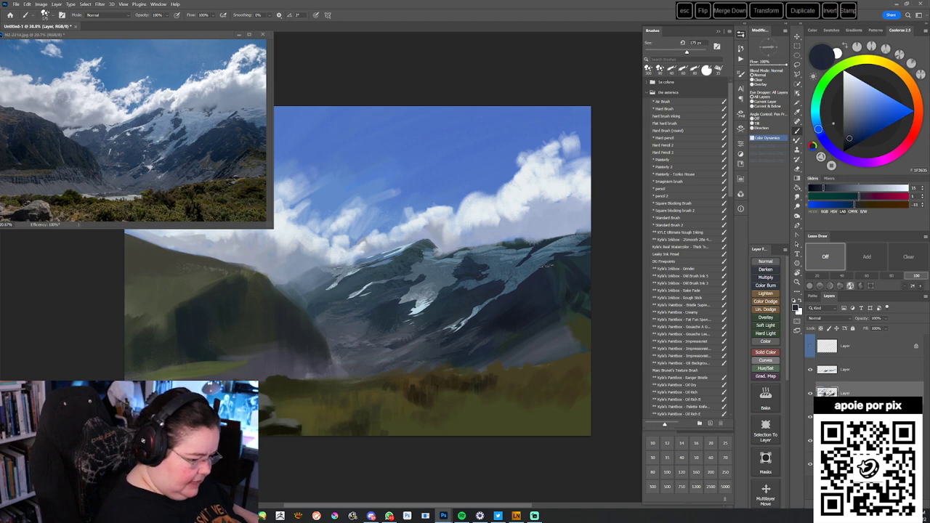
{"action": "left_click", "coordinate": [506, 312], "text": "alt"}
{"action": "left_click_drag", "start_coordinate": [533, 289], "coordinate": [551, 267]}
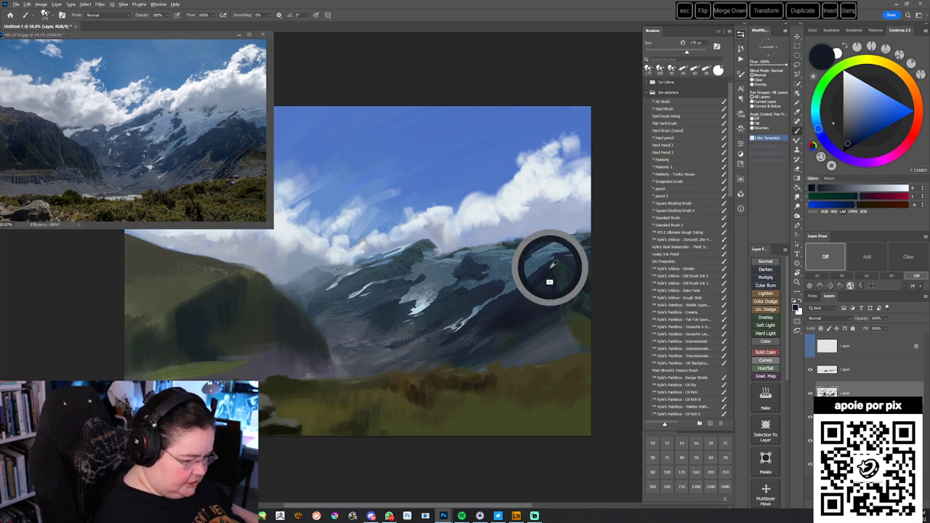
- Sample dark navies from the shaded slope and enlarge the splatter brush to 300 px for texturing it
{"action": "left_click", "coordinate": [502, 312], "text": "alt"}
{"action": "left_click", "coordinate": [536, 282], "text": "alt"}
{"action": "key", "text": "bracketright"}
{"action": "key", "text": "bracketright"}
{"action": "key", "text": "bracketright"}
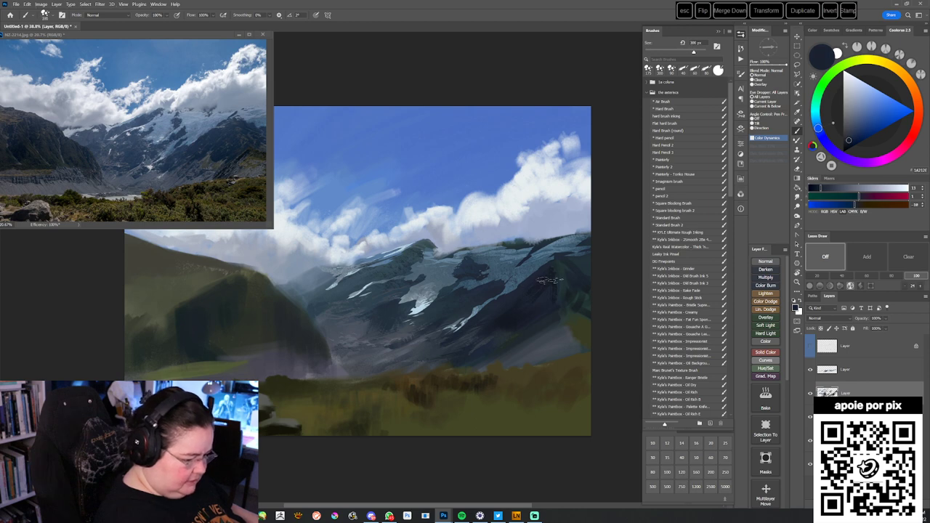
- Switch to Kyle's Paintbox Fat Fun Sponge brush at 300 px and sample a dark navy from the shaded slope
{"action": "left_click", "coordinate": [687, 319]}
{"action": "key", "text": "bracketright"}
{"action": "key", "text": "bracketright"}
{"action": "key", "text": "bracketright"}
{"action": "key", "text": "bracketright"}
{"action": "key", "text": "bracketright"}
{"action": "left_click", "coordinate": [549, 281], "text": "alt"}
{"action": "mouse_move", "coordinate": [534, 292]}
{"action": "left_mouse_down"}
{"action": "mouse_move", "coordinate": [508, 334]}
{"action": "mouse_move", "coordinate": [461, 347]}
{"action": "left_mouse_up"}
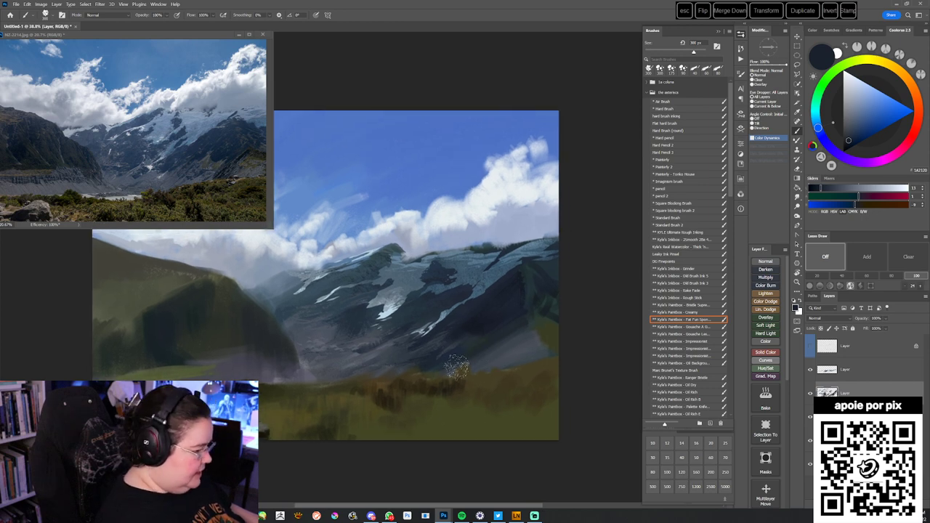
- Switch to the splatter brush at 70 px and texture the shaded slope near the canvas edge with sampled dark teals and navies
{"action": "right_click", "coordinate": [476, 291]}
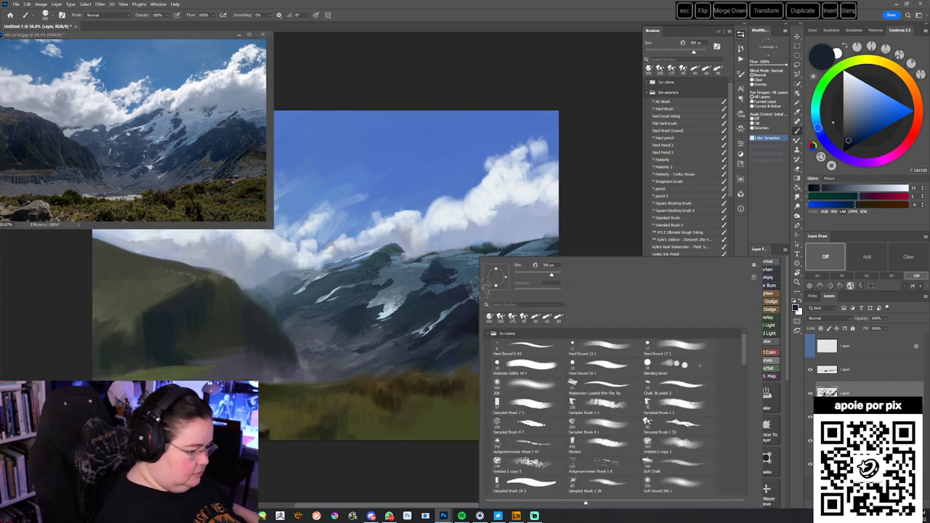
{"action": "left_click", "coordinate": [679, 424]}
{"action": "left_click", "coordinate": [580, 216]}
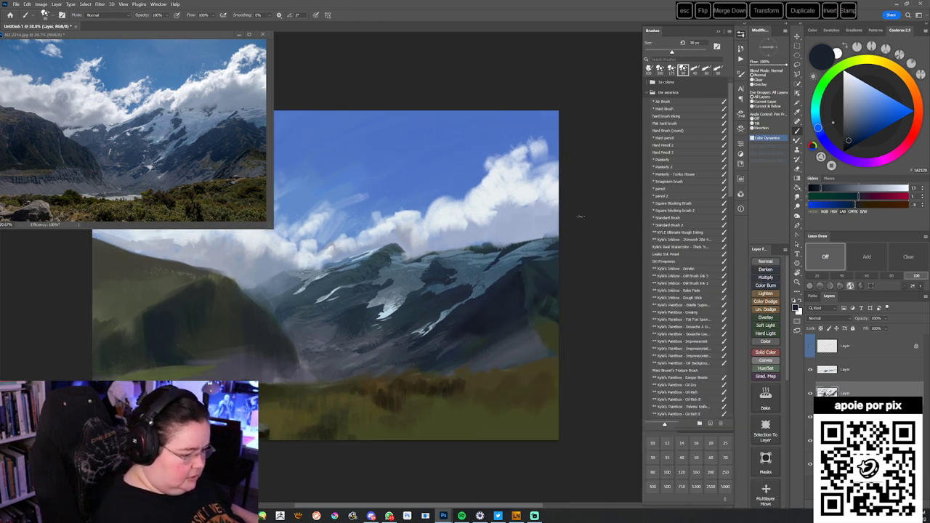
{"action": "left_click", "coordinate": [524, 271], "text": "alt"}
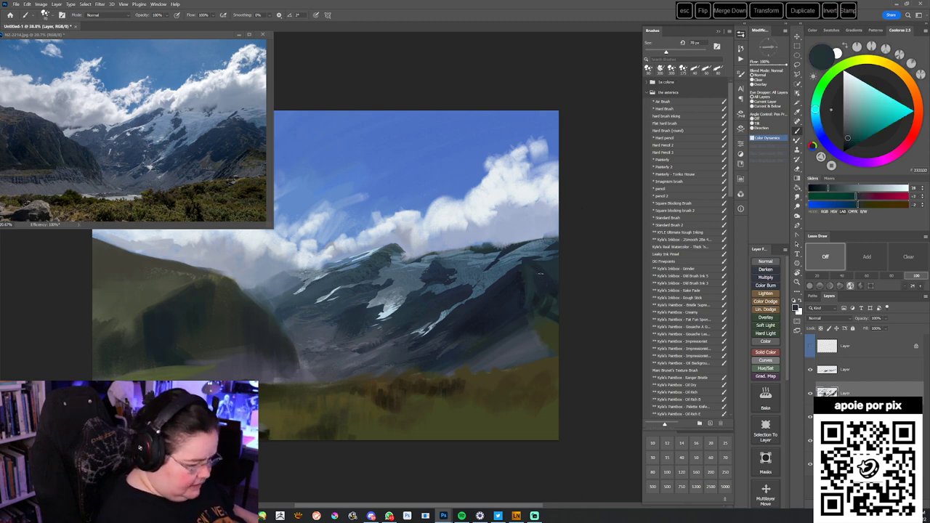
{"action": "left_click", "coordinate": [536, 268], "text": "alt"}
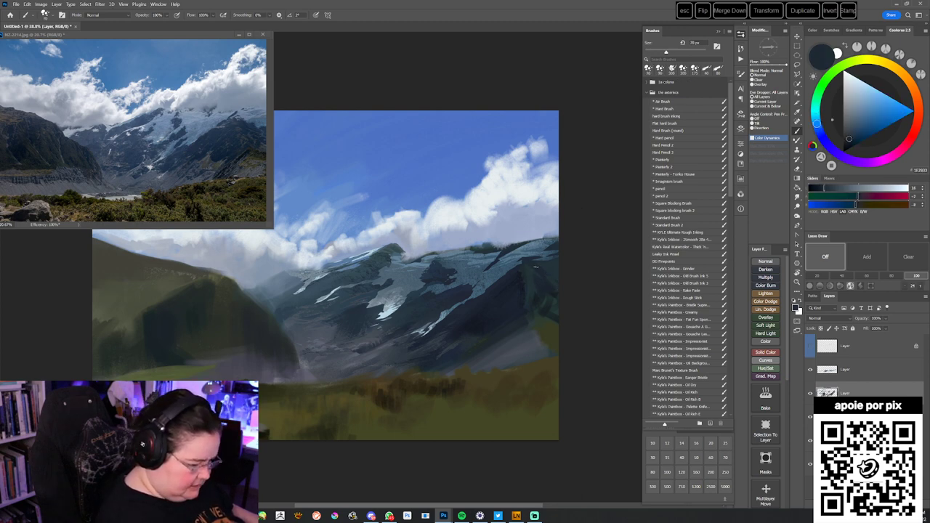
{"action": "left_click", "coordinate": [542, 288], "text": "alt"}
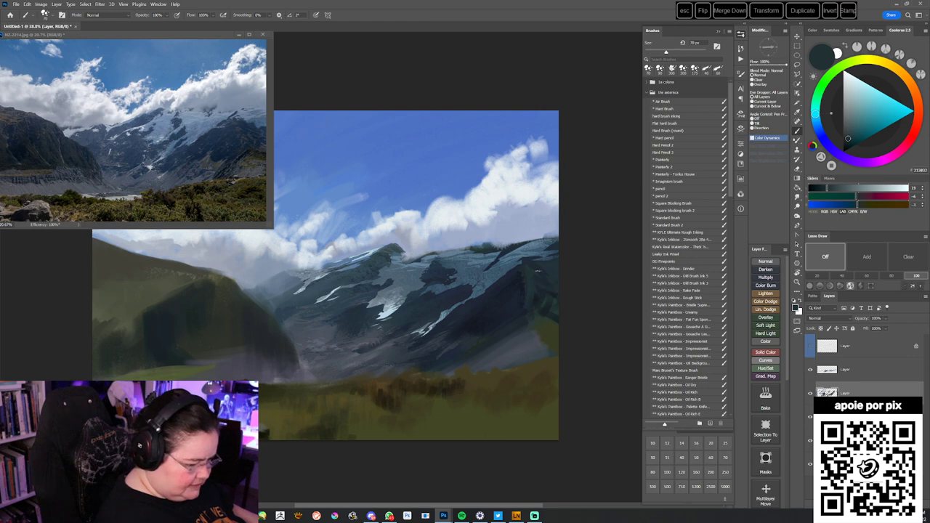
- Extend the splatter texture down the shaded slope toward the olive patch, resampling dark teals and near-black blues
{"action": "left_click", "coordinate": [537, 281], "text": "alt"}
{"action": "left_click", "coordinate": [545, 267], "text": "alt"}
{"action": "left_click", "coordinate": [552, 293], "text": "alt"}
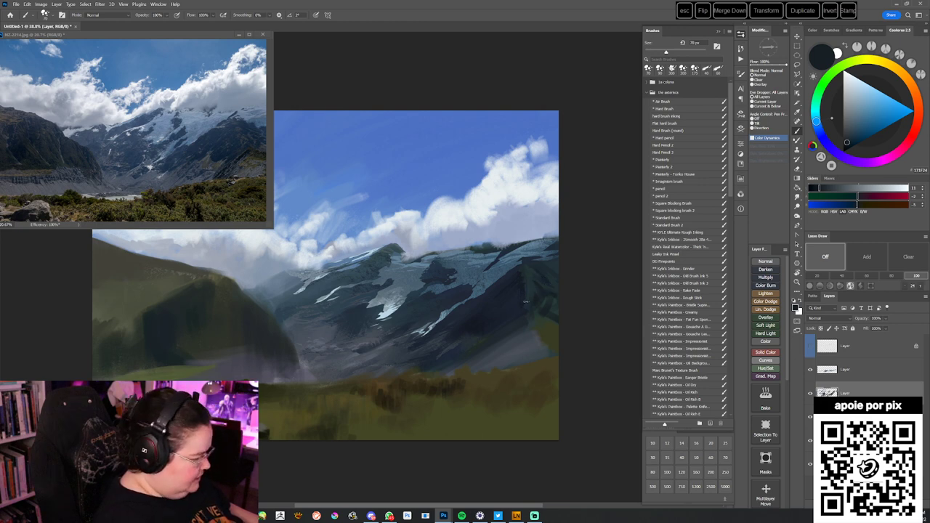
{"action": "left_click", "coordinate": [544, 291], "text": "alt"}
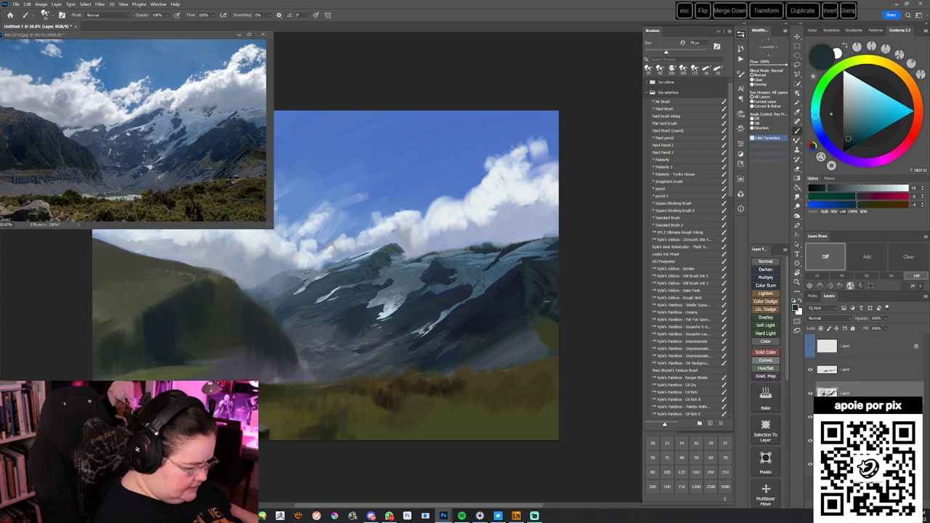
{"action": "left_click", "coordinate": [550, 304], "text": "alt"}
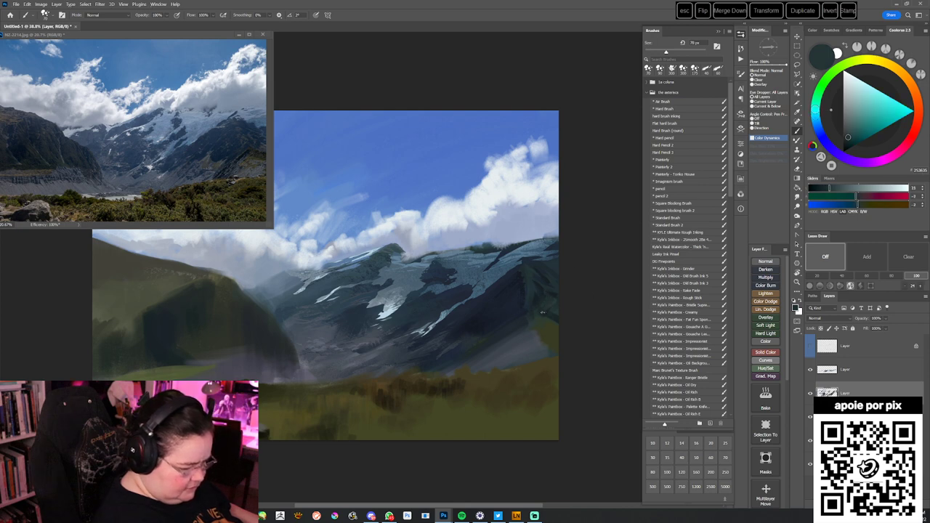
{"action": "left_click", "coordinate": [555, 296], "text": "alt"}
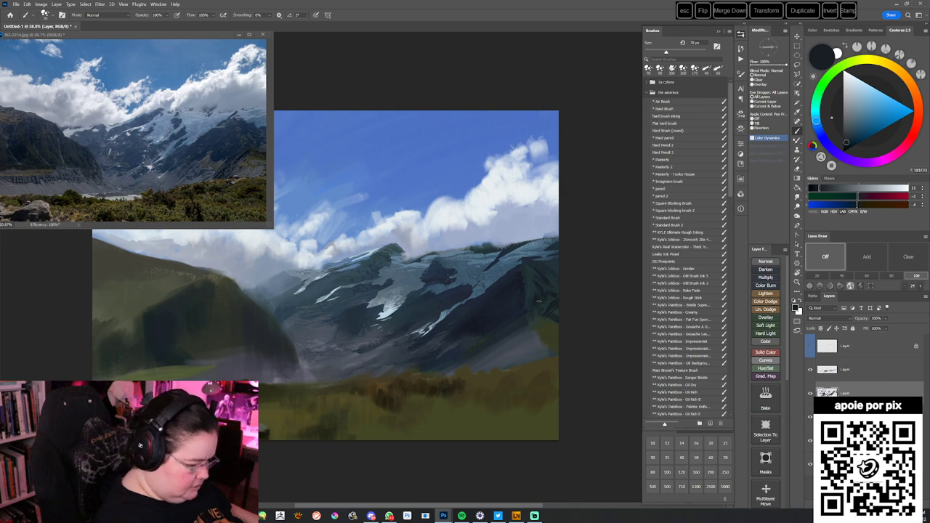
{"action": "left_click", "coordinate": [535, 305], "text": "alt"}
- Switch to Kyle's Paintbox Fat Fun Sponge brush and work sampled dark teal into the slope above the olive patch
{"action": "left_click", "coordinate": [697, 319]}
{"action": "left_click_drag", "start_coordinate": [526, 319], "coordinate": [528, 338]}
{"action": "key", "text": "b"}
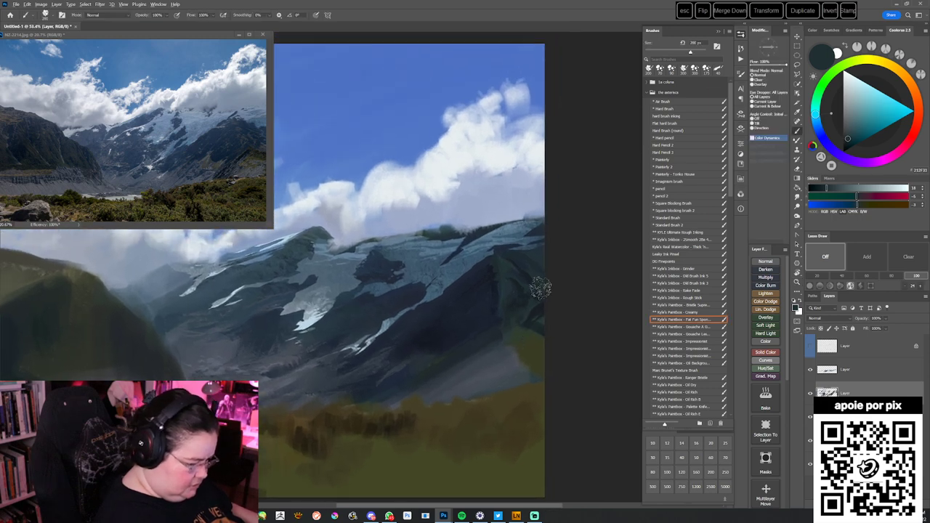
{"action": "left_click", "coordinate": [531, 304], "text": "alt"}
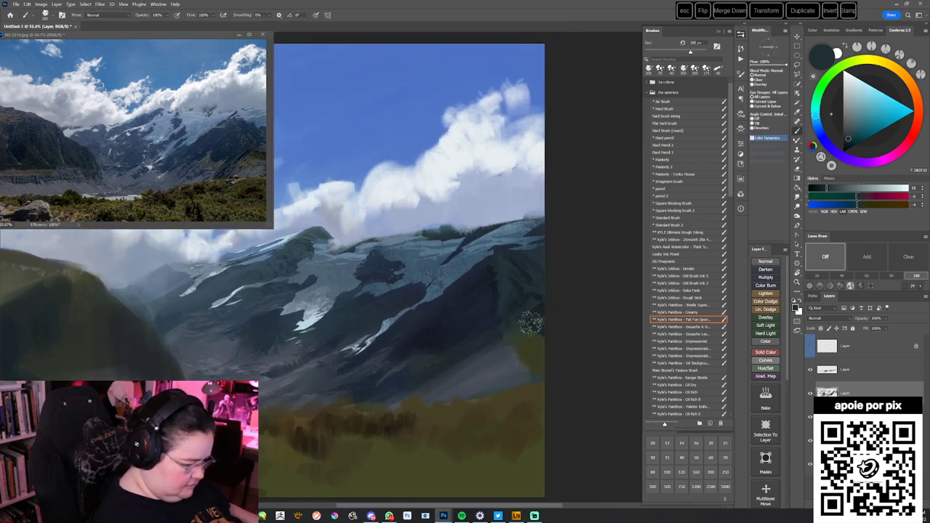
{"action": "right_click", "coordinate": [485, 287]}
{"action": "double_click", "coordinate": [527, 352]}
- Return to the splatter brush at 90 px and break up the shaded slope with sampled dark teals and navies
{"action": "right_click", "coordinate": [528, 351]}
{"action": "double_click", "coordinate": [683, 423]}
{"action": "scroll", "coordinate": [535, 265], "scroll_direction": "down", "scroll_amount": 1}
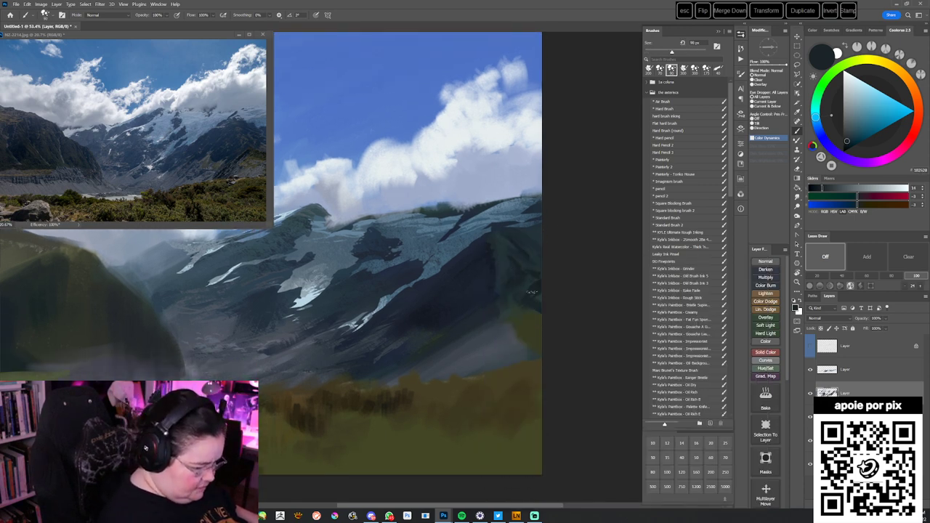
{"action": "left_click", "coordinate": [533, 291], "text": "alt"}
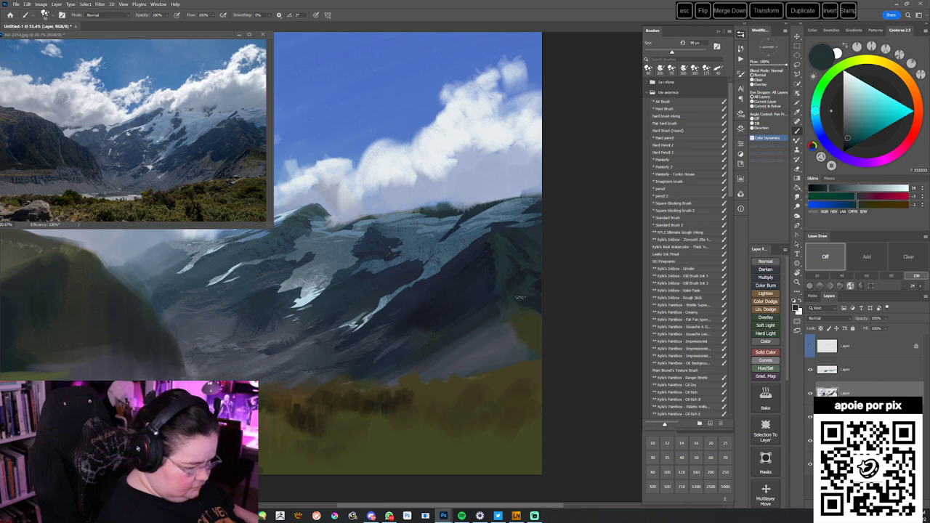
{"action": "left_click", "coordinate": [512, 263], "text": "alt"}
{"action": "left_click", "coordinate": [495, 276], "text": "alt"}
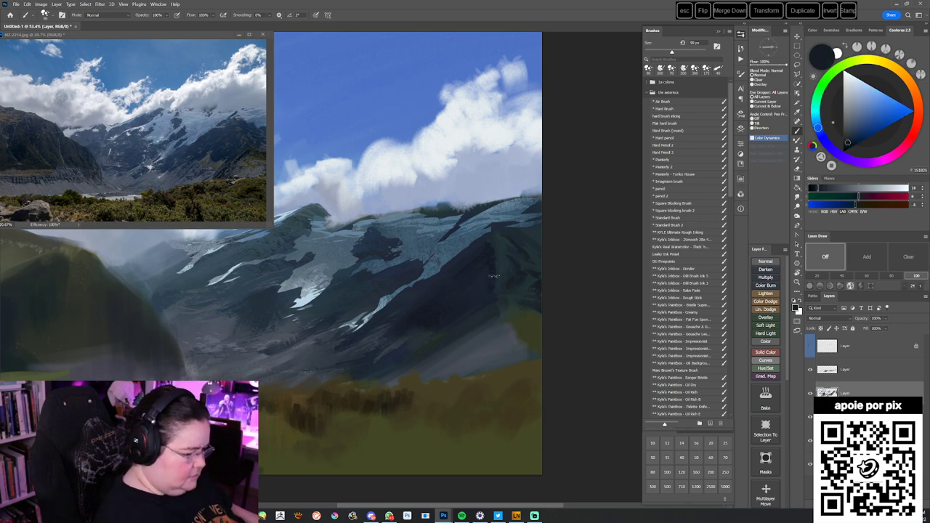
{"action": "left_click_drag", "start_coordinate": [528, 291], "coordinate": [540, 293]}
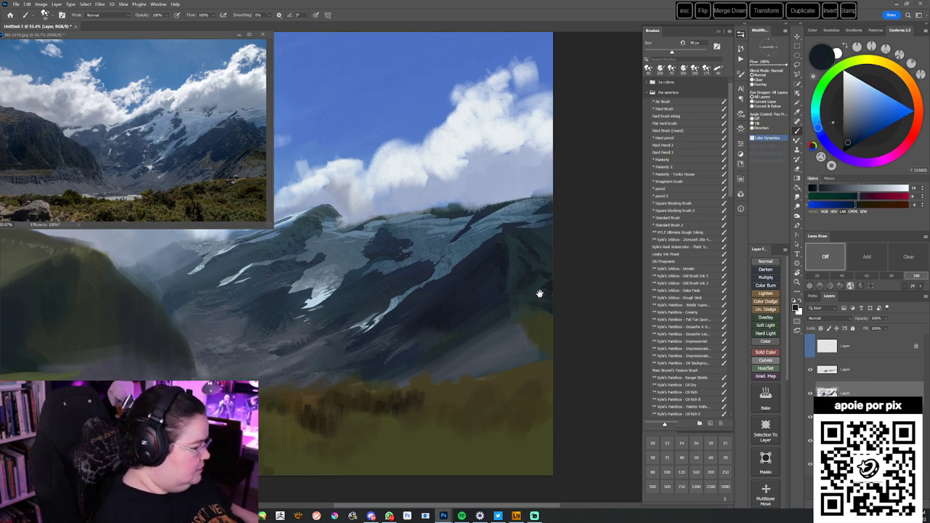
- Reduce the splatter brush to 60 px and add sampled blue accents along the ridge of the shaded slope
{"action": "left_click", "coordinate": [465, 250], "text": "alt"}
{"action": "left_click_drag", "start_coordinate": [463, 255], "coordinate": [503, 244]}
{"action": "left_click", "coordinate": [499, 231], "text": "alt"}
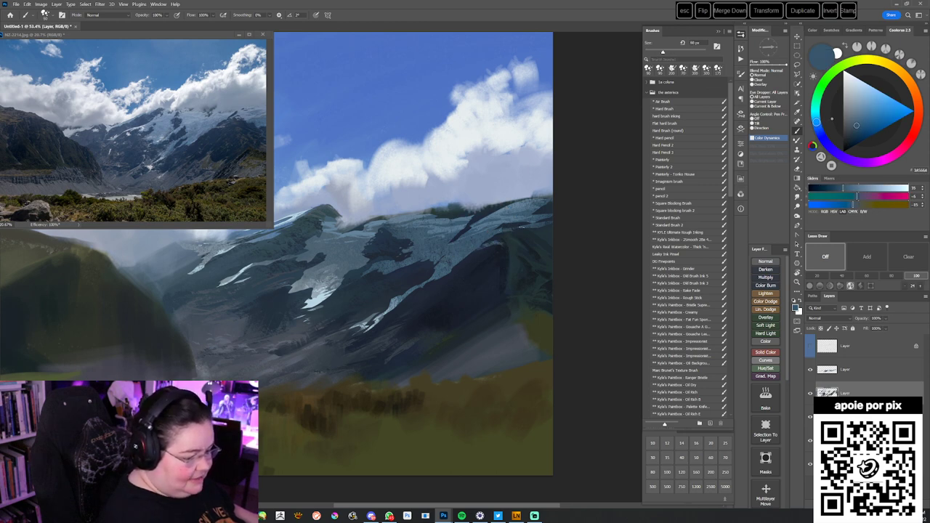
{"action": "key", "text": "bracketleft"}
{"action": "key", "text": "bracketleft"}
{"action": "key", "text": "bracketleft"}
{"action": "left_click", "coordinate": [482, 241], "text": "alt"}
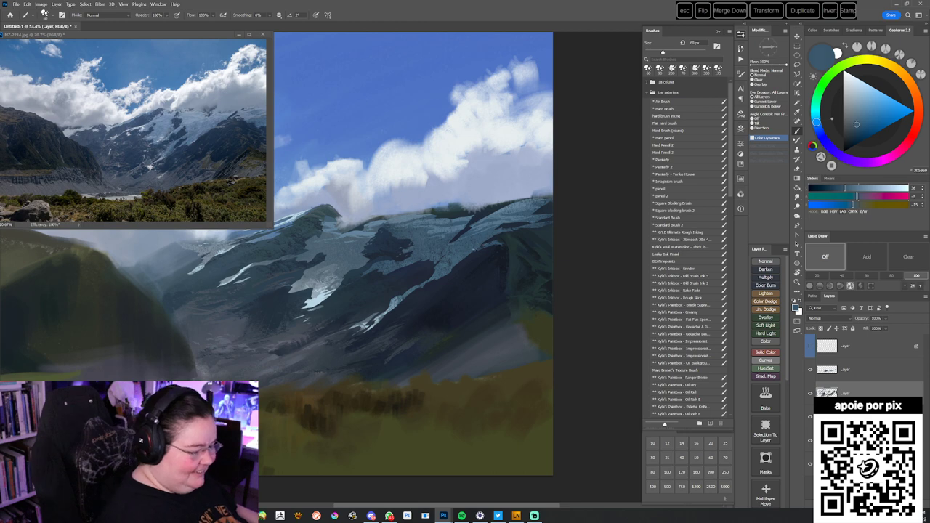
{"action": "left_click_drag", "start_coordinate": [518, 316], "coordinate": [514, 305]}
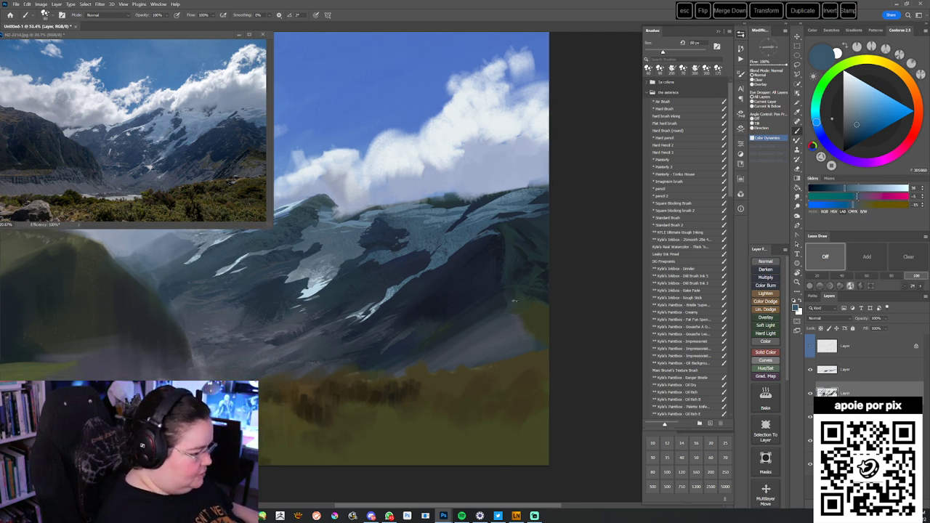
- Blend the olive patch into the dark slope near the canvas edge with sampled olive and dark navy
{"action": "left_click", "coordinate": [536, 271], "text": "alt"}
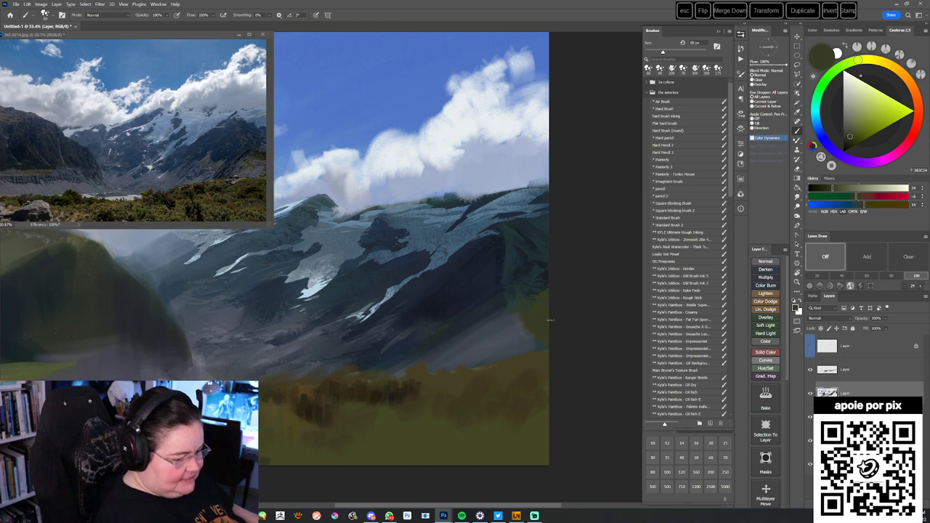
{"action": "scroll", "coordinate": [538, 362], "scroll_direction": "down", "scroll_amount": 1}
{"action": "left_click", "coordinate": [503, 277], "text": "alt"}
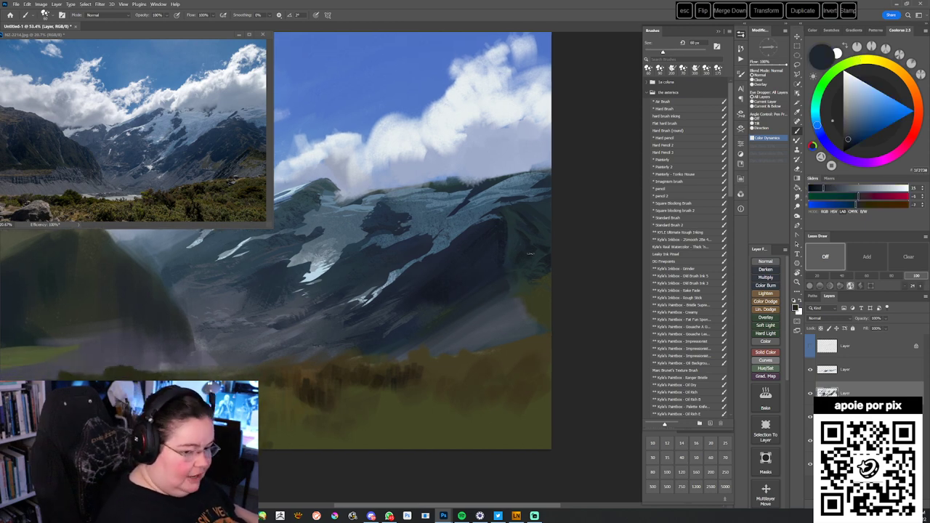
- Paint a near-black diagonal shadow beneath the dark rock face with Square blocking brush 2, reduced to 70 px
{"action": "left_click", "coordinate": [672, 210]}
{"action": "left_click_drag", "start_coordinate": [505, 283], "coordinate": [465, 317]}
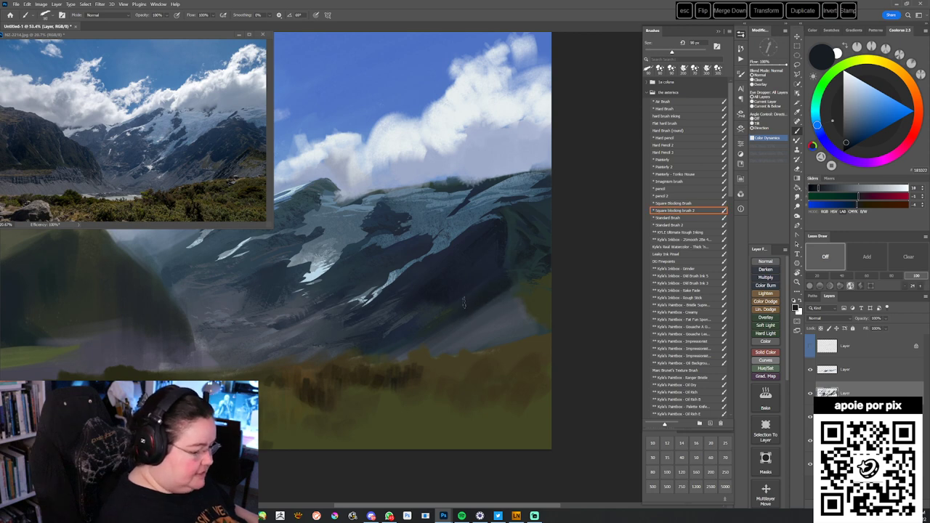
{"action": "left_click", "coordinate": [844, 146]}
{"action": "left_click", "coordinate": [844, 148]}
{"action": "key", "text": "["}
{"action": "mouse_move", "coordinate": [494, 286]}
{"action": "left_mouse_down"}
{"action": "mouse_move", "coordinate": [411, 354]}
{"action": "mouse_move", "coordinate": [510, 276]}
{"action": "mouse_move", "coordinate": [448, 324]}
{"action": "left_mouse_up"}
- Detail the olive patch's upper edge with sampled olives, using the square brush at 45 px and the splatter brush at 70 px
{"action": "left_click", "coordinate": [533, 290], "text": "alt"}
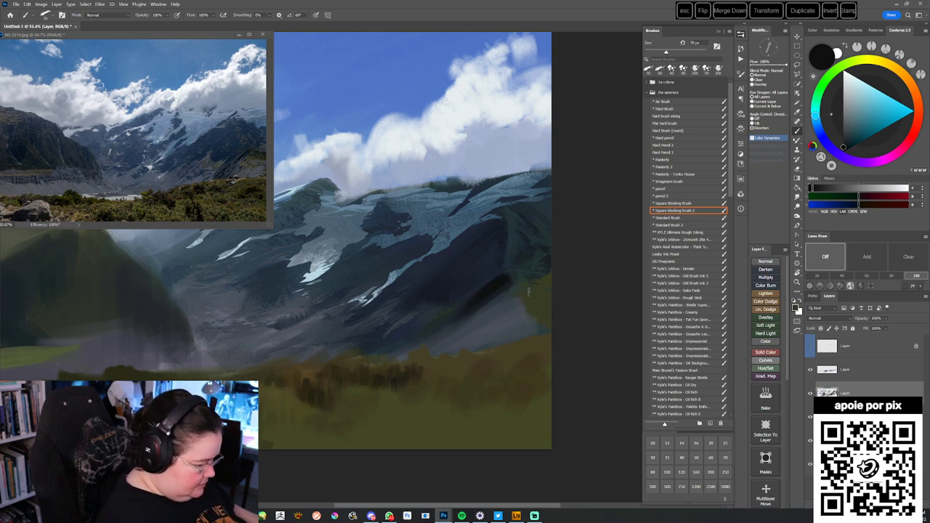
{"action": "key", "text": "bracketleft"}
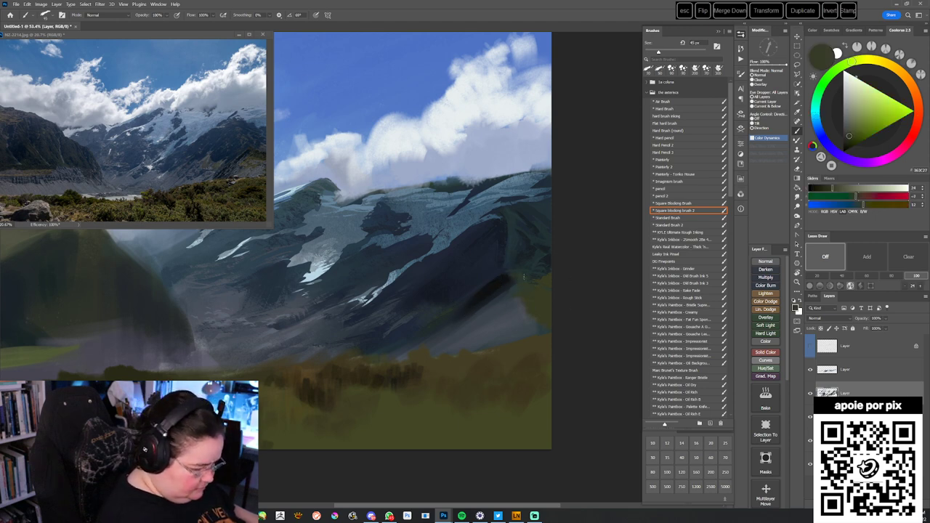
{"action": "right_click", "coordinate": [550, 281]}
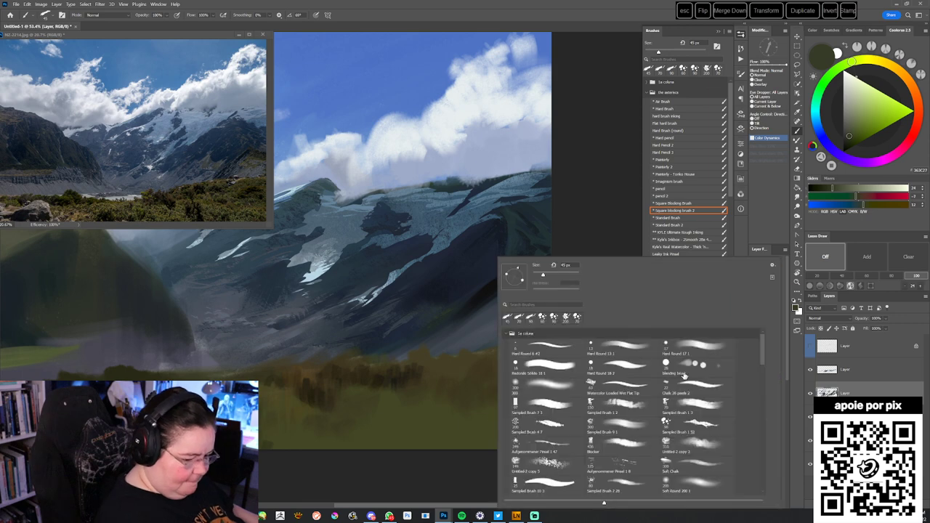
{"action": "double_click", "coordinate": [688, 422]}
{"action": "left_click", "coordinate": [539, 292], "text": "alt"}
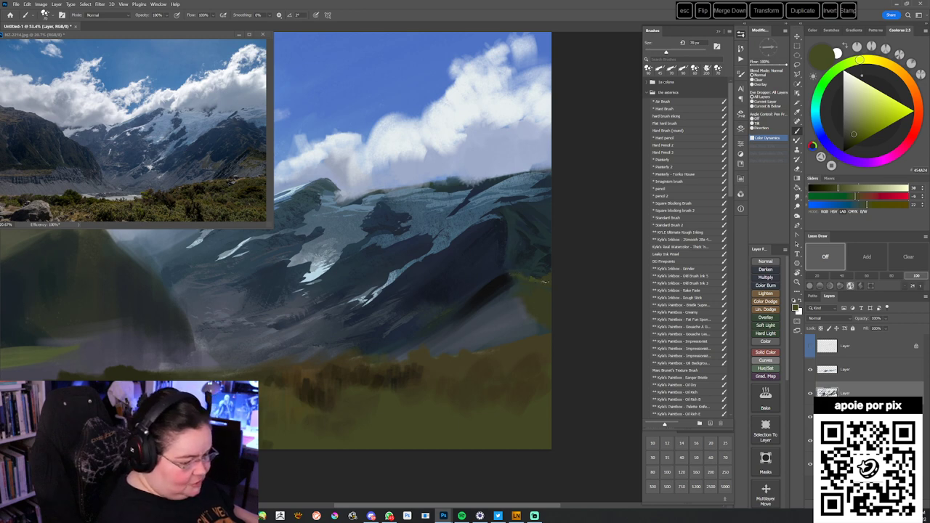
{"action": "left_click_drag", "start_coordinate": [550, 288], "coordinate": [534, 280]}
{"action": "left_click", "coordinate": [529, 279], "text": "alt"}
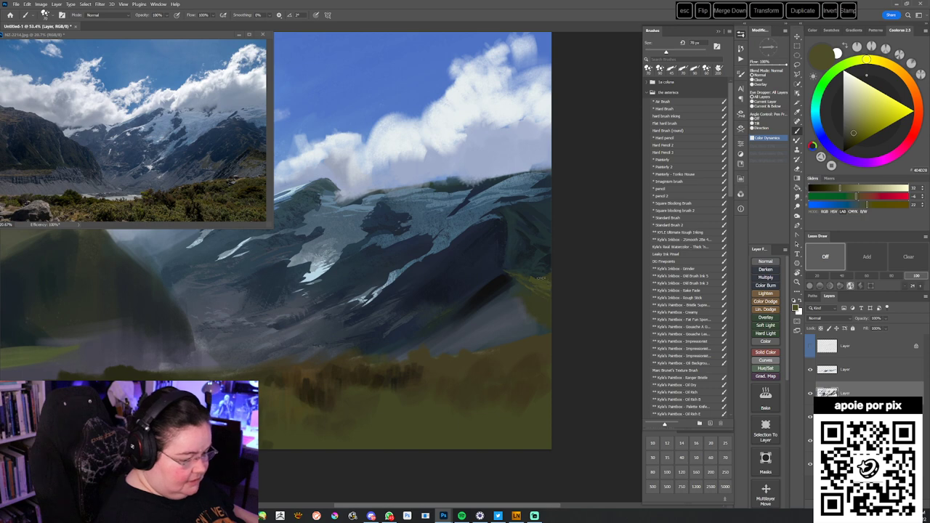
{"action": "left_click_drag", "start_coordinate": [578, 298], "coordinate": [564, 284]}
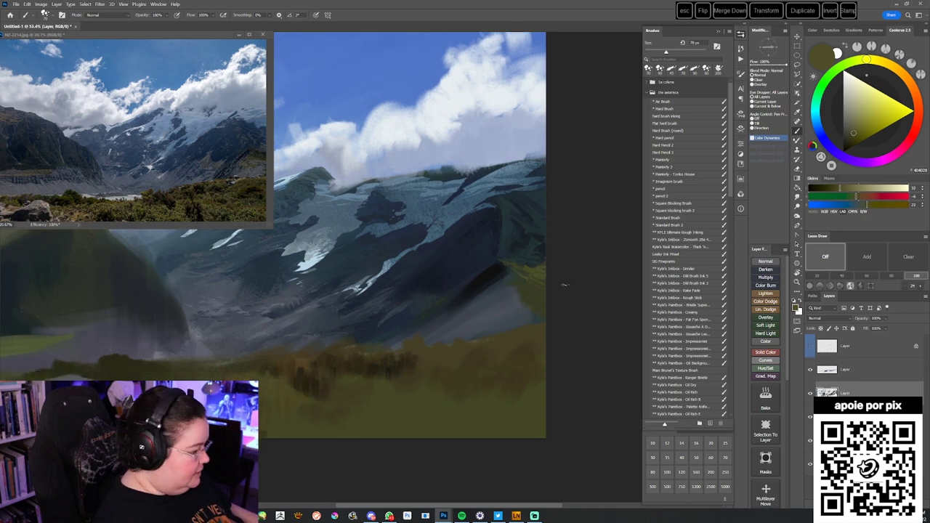
- Vary the grass texture on the olive patch with lighter and darker olives sampled from it
{"action": "left_click", "coordinate": [522, 275], "text": "alt"}
{"action": "left_click", "coordinate": [520, 279], "text": "alt"}
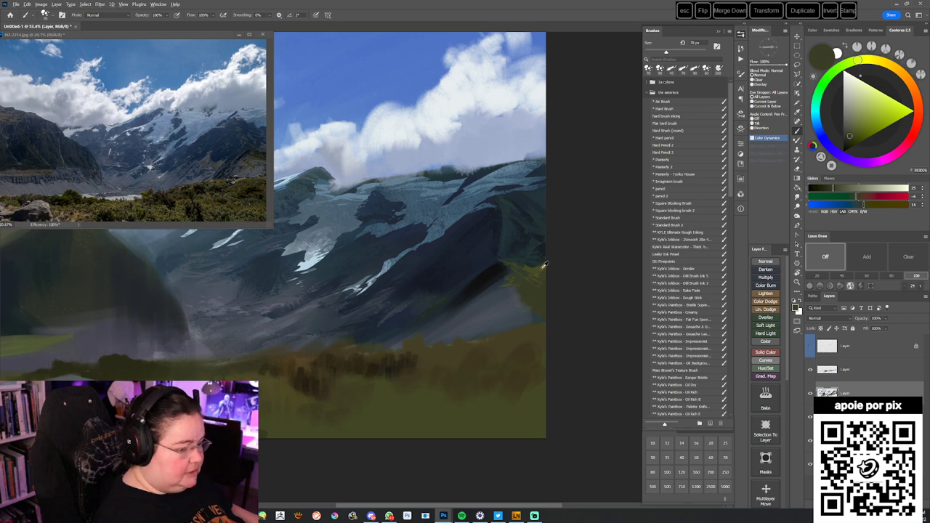
{"action": "left_click", "coordinate": [540, 270], "text": "alt"}
- Paint the slope beside the olive patch with Square blocking brush 2 at 150 px in a sampled dark green shifted toward teal
{"action": "left_click", "coordinate": [490, 293], "text": "alt"}
{"action": "left_click", "coordinate": [701, 210]}
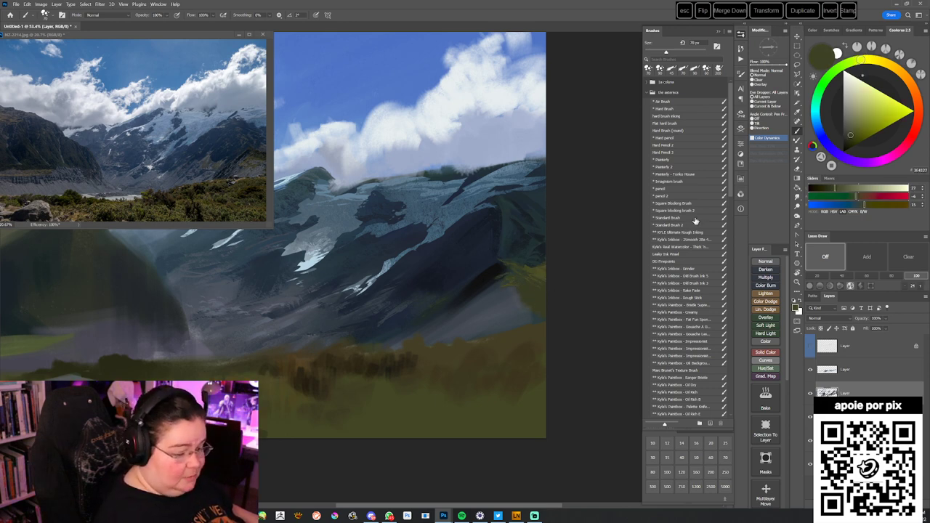
{"action": "key", "text": "["}
{"action": "left_click", "coordinate": [504, 268], "text": "alt"}
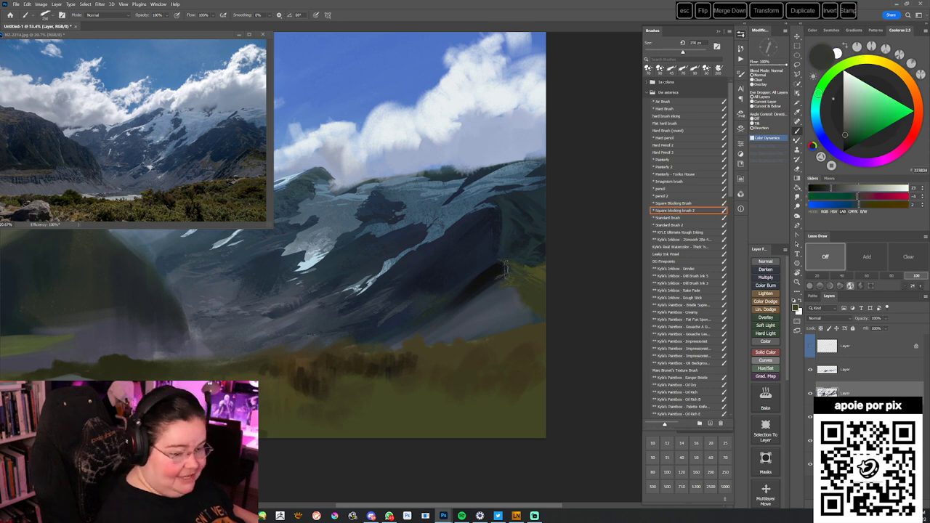
{"action": "left_click_drag", "start_coordinate": [818, 90], "coordinate": [837, 126]}
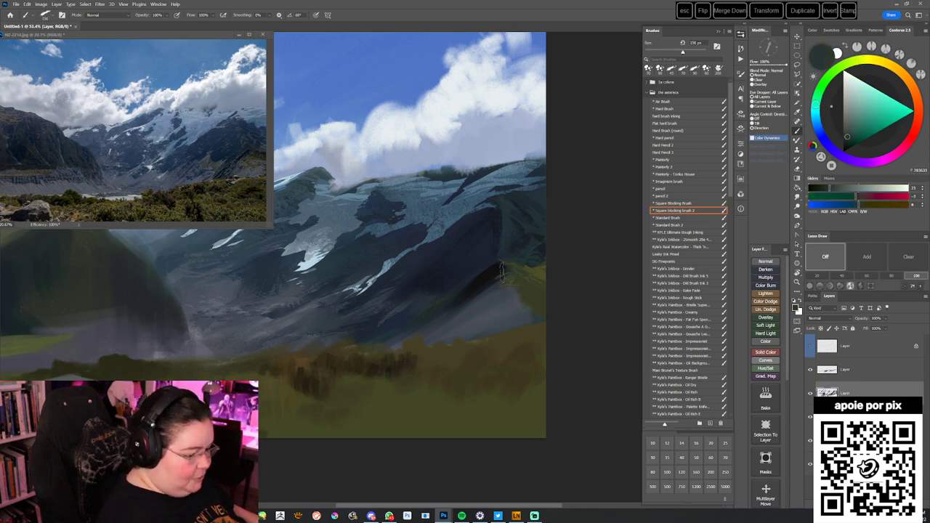
{"action": "left_click_drag", "start_coordinate": [504, 296], "coordinate": [496, 327]}
- Reduce the square brush to 100 px and shade the grey slope below the shadow with darker teal and sampled slate blue
{"action": "left_click", "coordinate": [847, 140]}
{"action": "key", "text": "["}
{"action": "key", "text": "["}
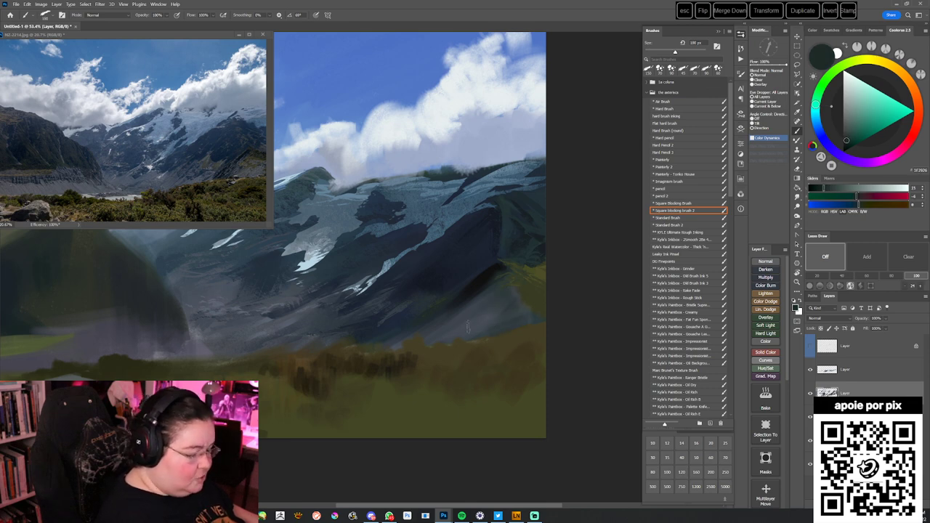
{"action": "left_click", "coordinate": [477, 315], "text": "alt"}
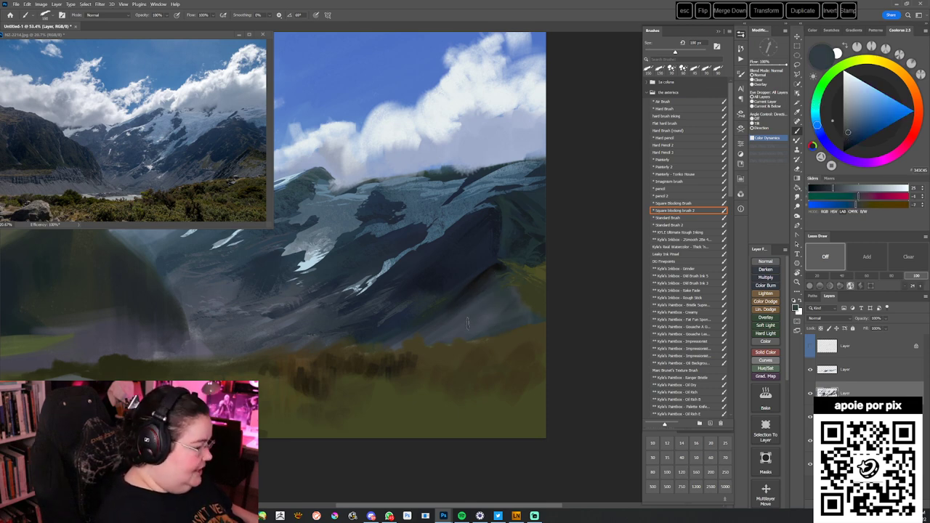
- Sample navy from the diagonal shadow, darken it, and reduce the square brush to 45 px for refining the shadow's edge
{"action": "left_click", "coordinate": [474, 289], "text": "alt"}
{"action": "key", "text": "bracketleft"}
{"action": "key", "text": "bracketleft"}
{"action": "key", "text": "bracketleft"}
{"action": "key", "text": "bracketleft"}
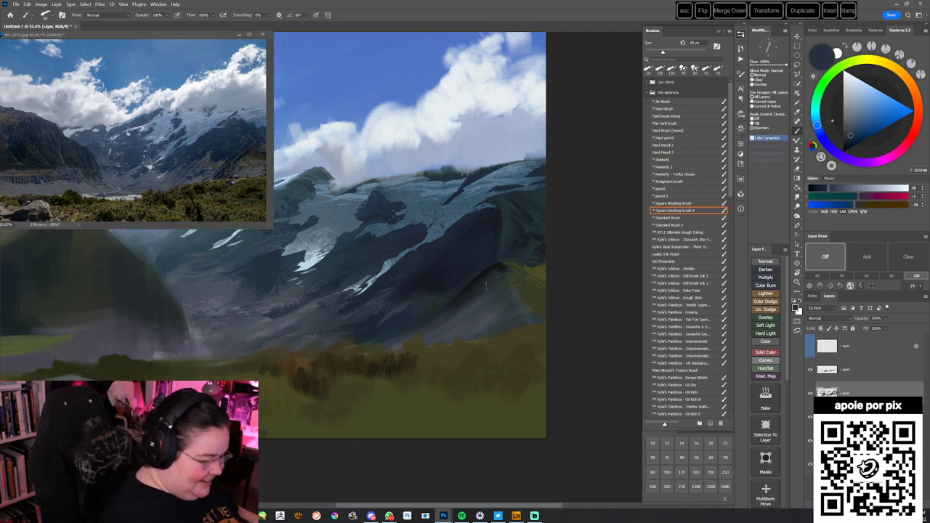
{"action": "left_click", "coordinate": [849, 141]}
{"action": "key", "text": "bracketleft"}
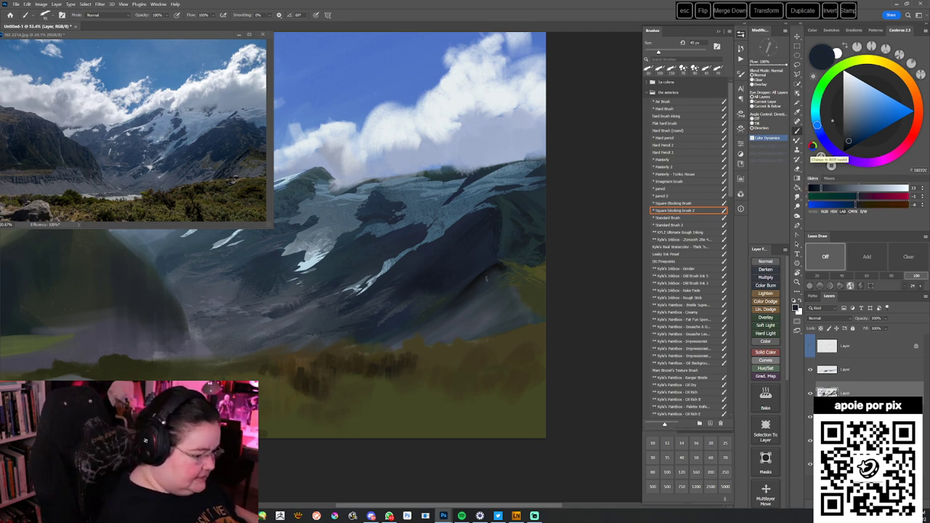
- Refine the diagonal shadow's lower edge in sampled navy and slate, varying the square brush between 35 and 45 px
{"action": "left_click", "coordinate": [469, 292], "text": "alt"}
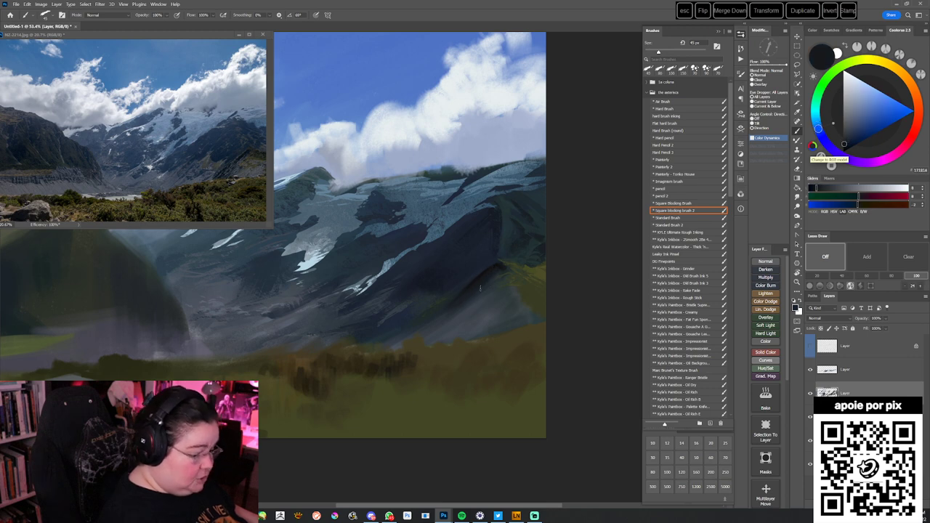
{"action": "key", "text": "bracketleft"}
{"action": "key", "text": "bracketleft"}
{"action": "left_click_drag", "start_coordinate": [468, 310], "coordinate": [451, 323]}
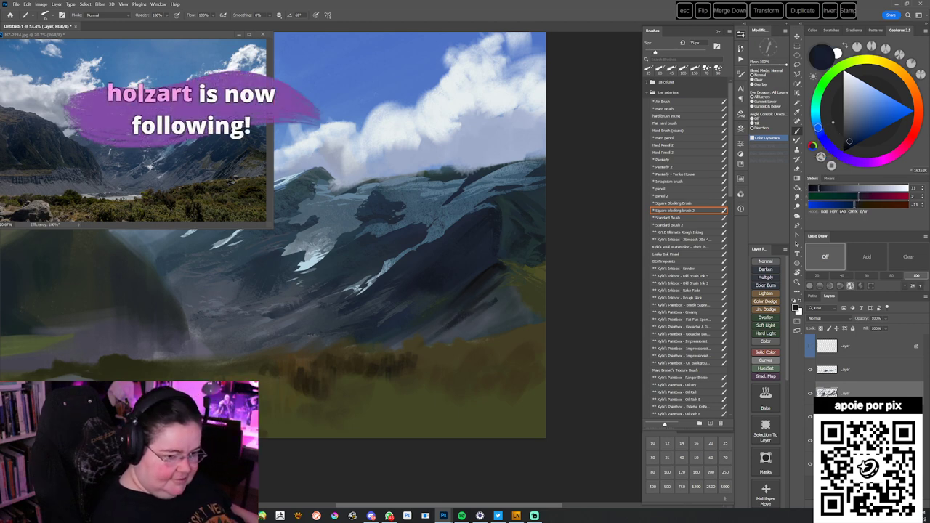
{"action": "left_click", "coordinate": [452, 318], "text": "alt"}
{"action": "key", "text": "bracketright"}
{"action": "key", "text": "bracketright"}
{"action": "left_click_drag", "start_coordinate": [465, 308], "coordinate": [502, 281]}
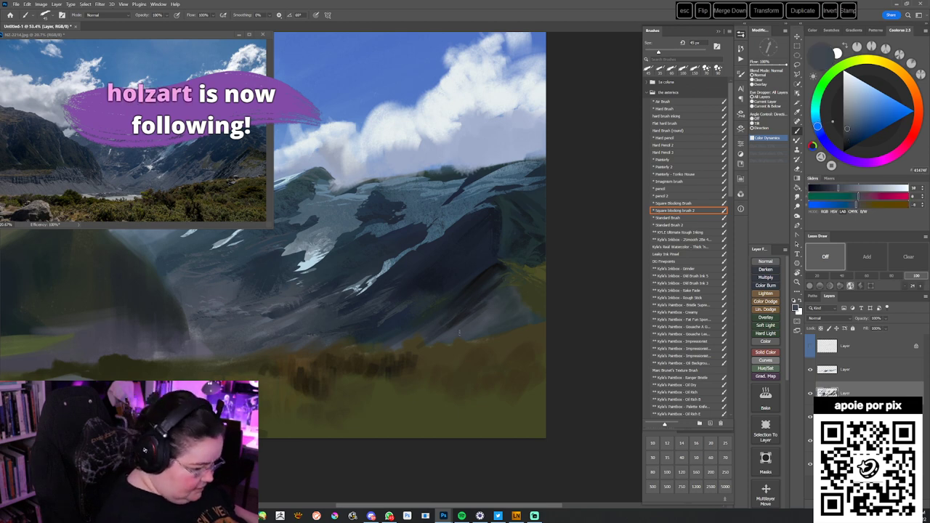
- Switch from the square brush to a speckled texture brush at 90 px from the brush presets
{"action": "left_click_drag", "start_coordinate": [469, 239], "coordinate": [481, 236]}
{"action": "right_click", "coordinate": [475, 228]}
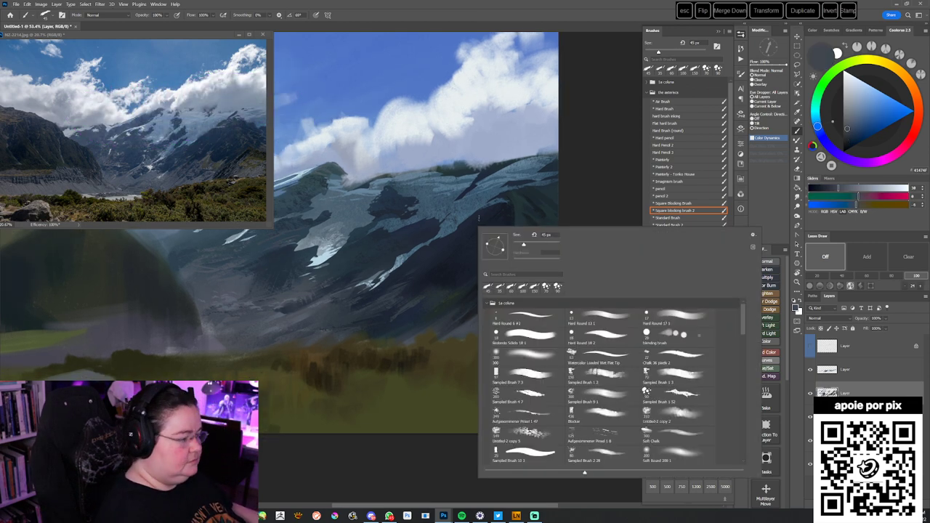
{"action": "left_click", "coordinate": [660, 385]}
{"action": "left_click", "coordinate": [665, 395]}
{"action": "left_click", "coordinate": [567, 191]}
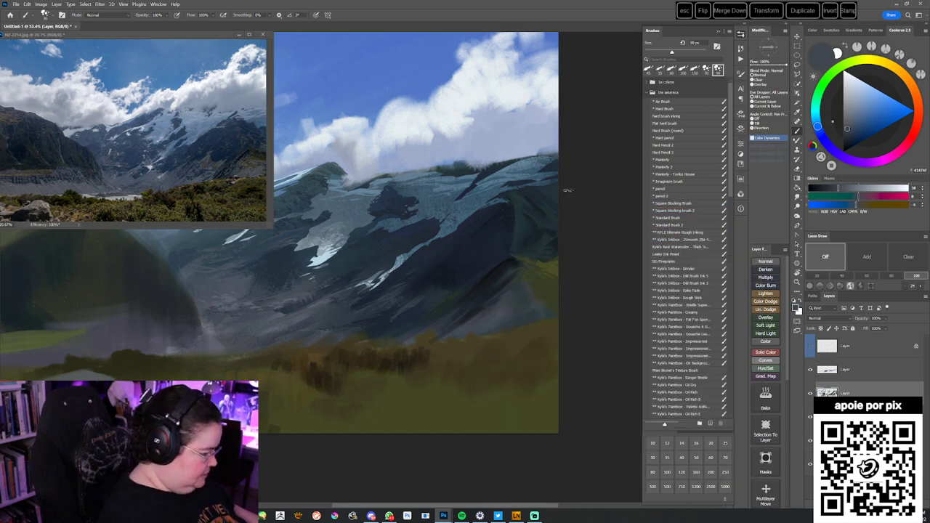
- Add rocky texture to the dark ridge and the grey slope below it with dark slate tones sampled from the shadow
{"action": "left_click", "coordinate": [487, 306], "text": "alt"}
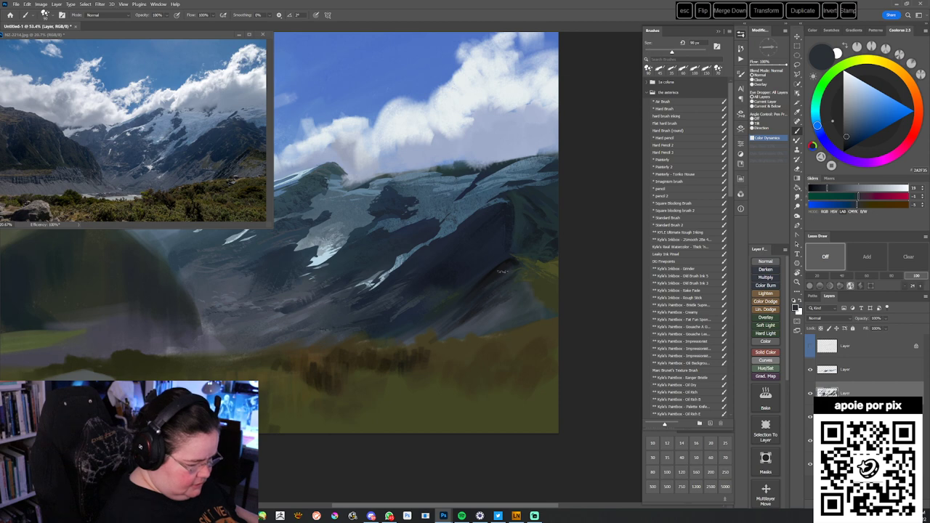
{"action": "left_click_drag", "start_coordinate": [537, 321], "coordinate": [553, 316]}
{"action": "left_click", "coordinate": [522, 263], "text": "alt"}
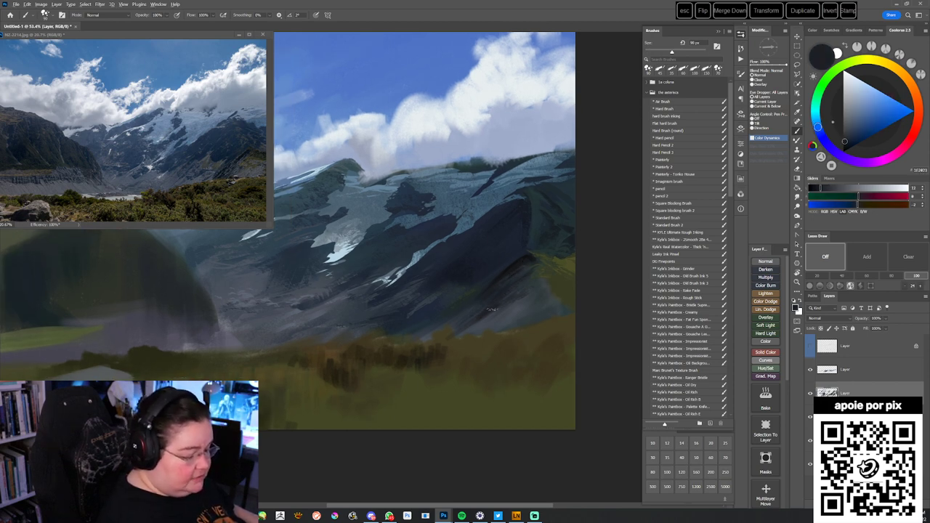
{"action": "left_click", "coordinate": [453, 328], "text": "alt"}
{"action": "left_click", "coordinate": [473, 324], "text": "alt"}
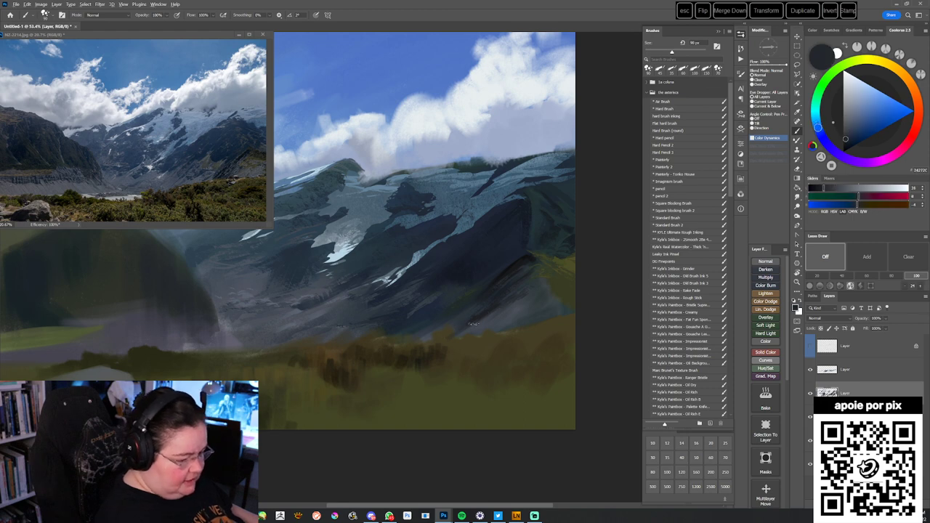
{"action": "left_click", "coordinate": [527, 256], "text": "alt"}
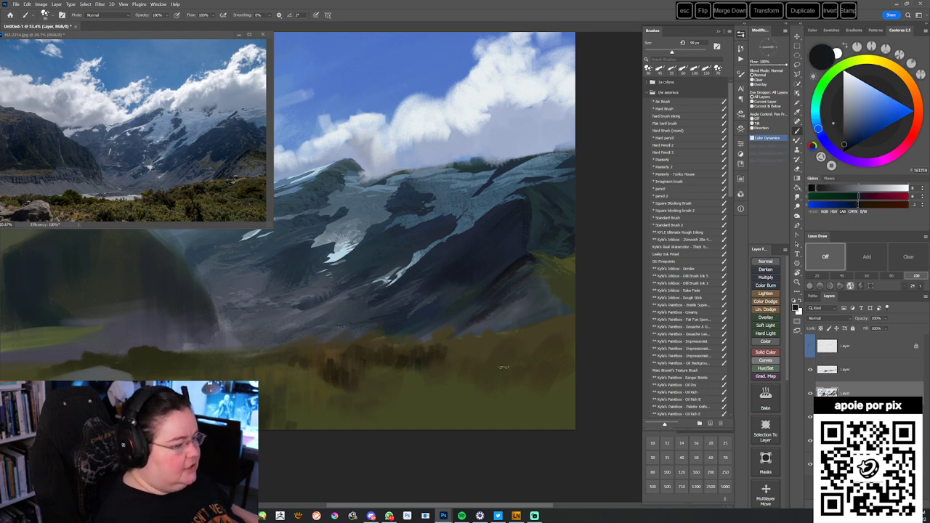
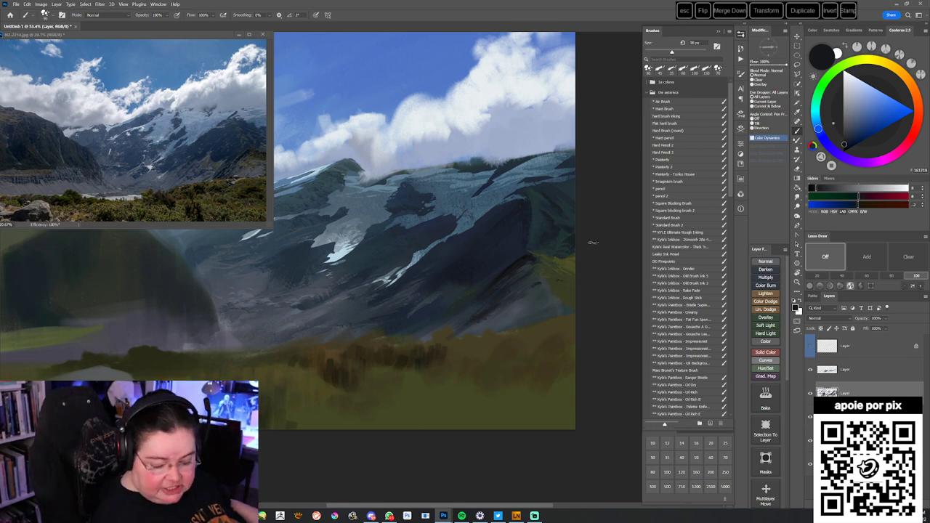
- Texture the slope between the ridge and the olive patch in sampled olive and dark slates, with the speckled brush at 70 px
{"action": "left_click", "coordinate": [556, 287], "text": "alt"}
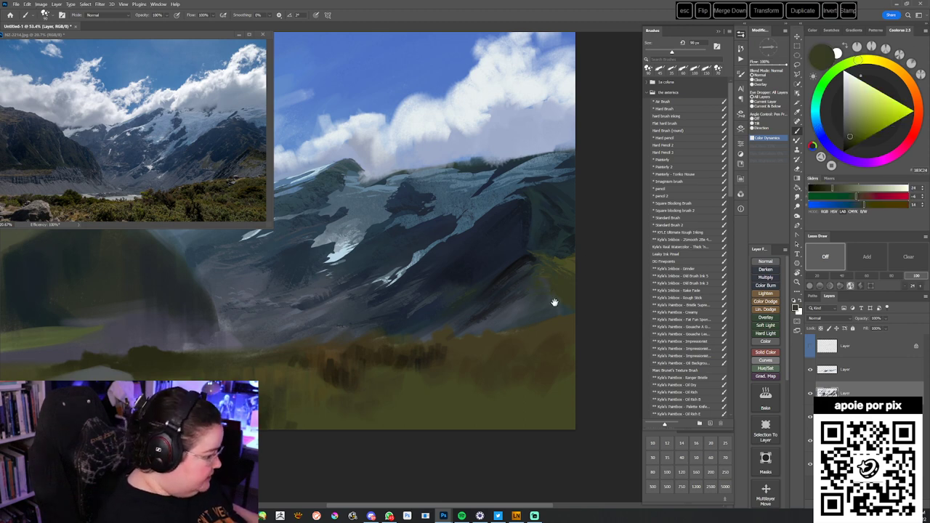
{"action": "left_click", "coordinate": [518, 269], "text": "alt"}
{"action": "left_click", "coordinate": [517, 273], "text": "alt"}
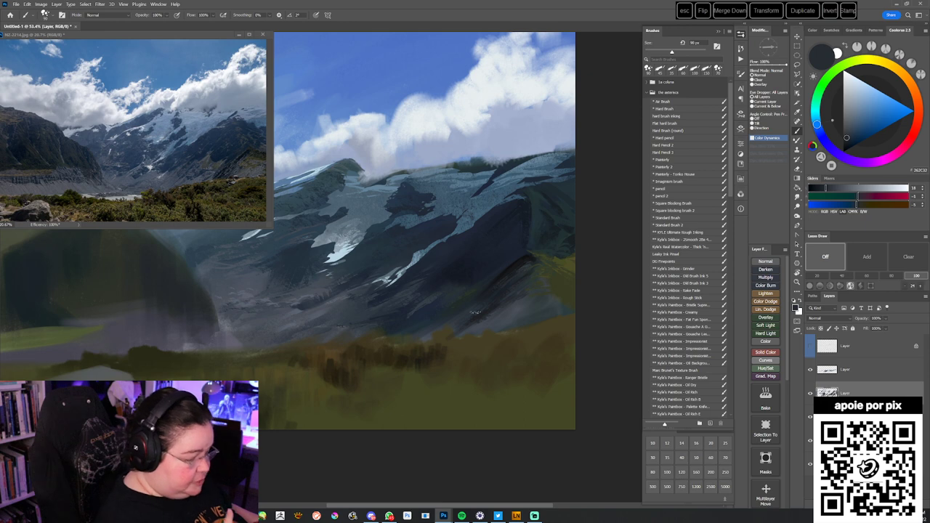
{"action": "left_click", "coordinate": [521, 293], "text": "alt"}
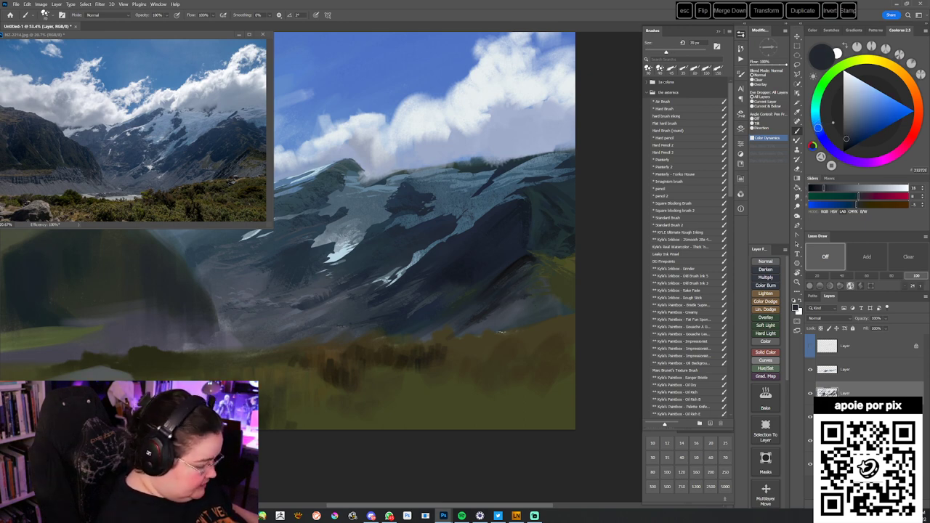
{"action": "left_click_drag", "start_coordinate": [497, 330], "coordinate": [563, 311]}
- Block in the slope beside the olive patch with Square blocking brush 2 at 150 px, using sampled olive, darkened navy and shadow blue
{"action": "left_click", "coordinate": [569, 288], "text": "alt"}
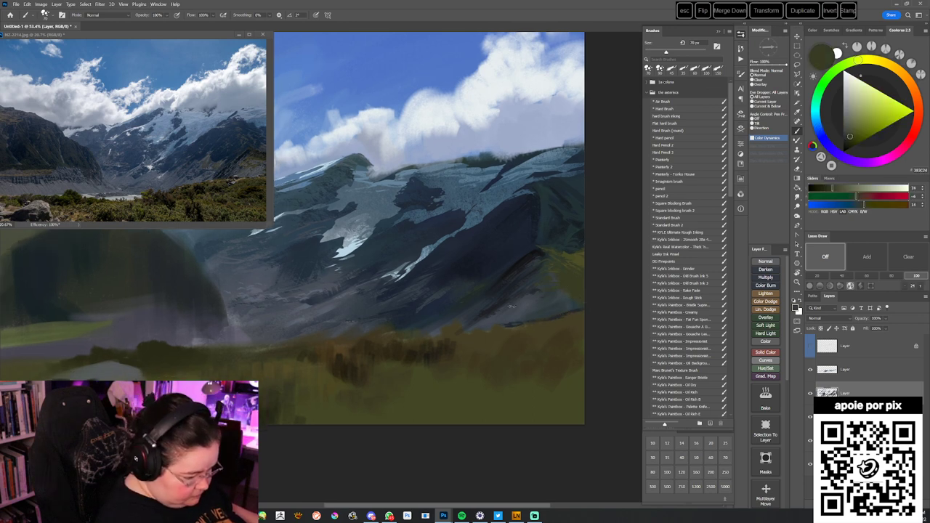
{"action": "left_click", "coordinate": [686, 210]}
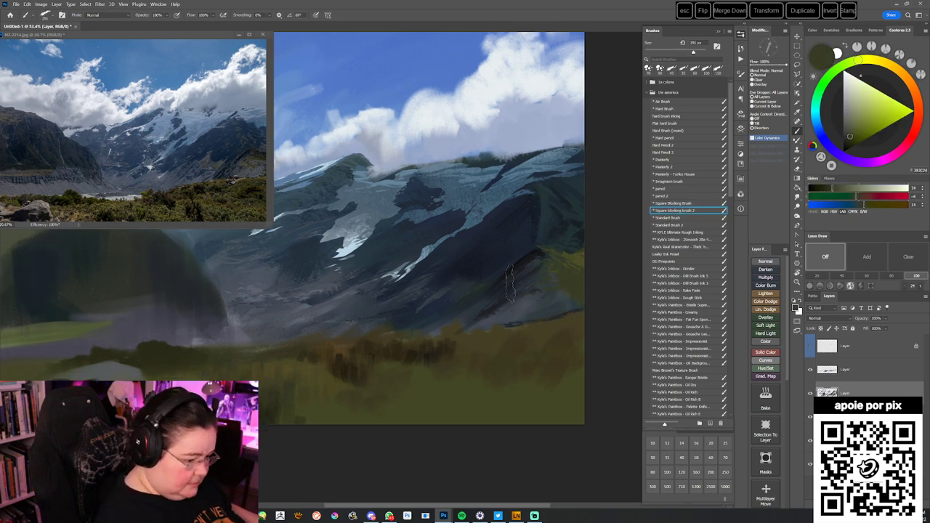
{"action": "left_click", "coordinate": [521, 264], "text": "alt"}
{"action": "left_click", "coordinate": [845, 143]}
{"action": "key", "text": "bracketleft"}
{"action": "key", "text": "bracketleft"}
{"action": "key", "text": "bracketleft"}
{"action": "key", "text": "bracketleft"}
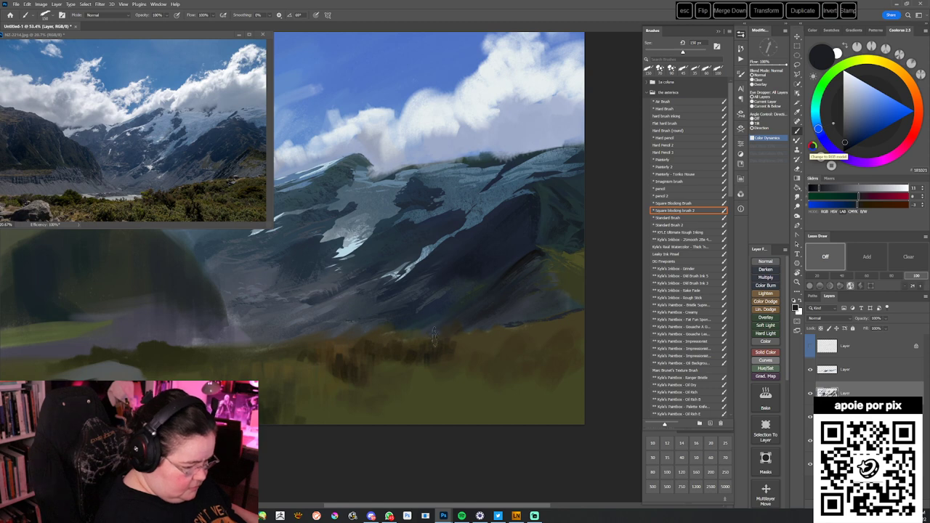
{"action": "left_click", "coordinate": [469, 270], "text": "alt"}
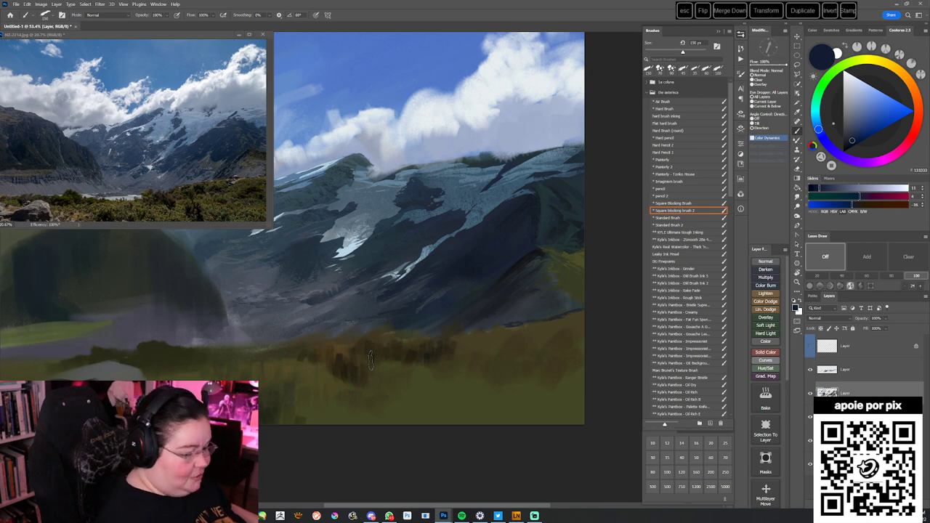
- Sample dark teal beside the olive patch with Kyle's Fat Fan brush, and switch back to the speckled brush at 90 px
{"action": "left_click", "coordinate": [702, 319]}
{"action": "left_click", "coordinate": [554, 284], "text": "alt"}
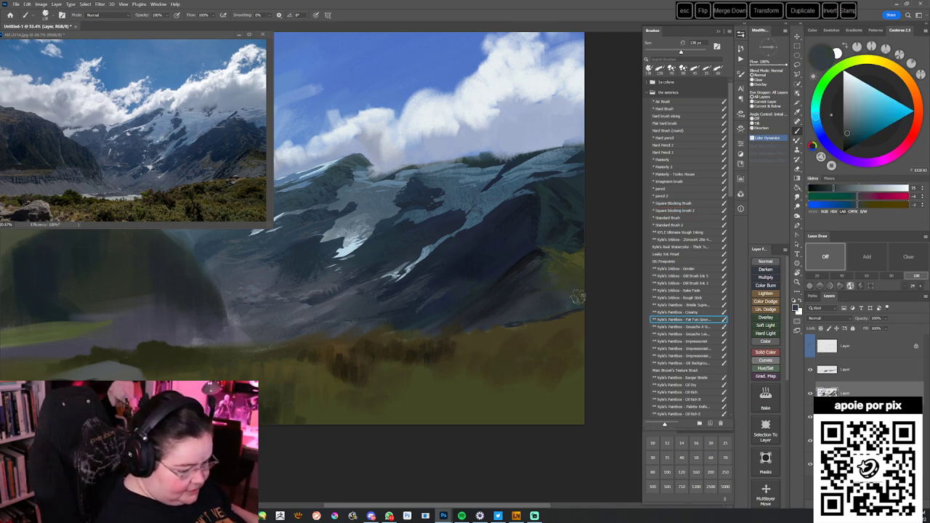
{"action": "right_click", "coordinate": [530, 266]}
{"action": "left_click", "coordinate": [724, 424]}
{"action": "left_click", "coordinate": [569, 202]}
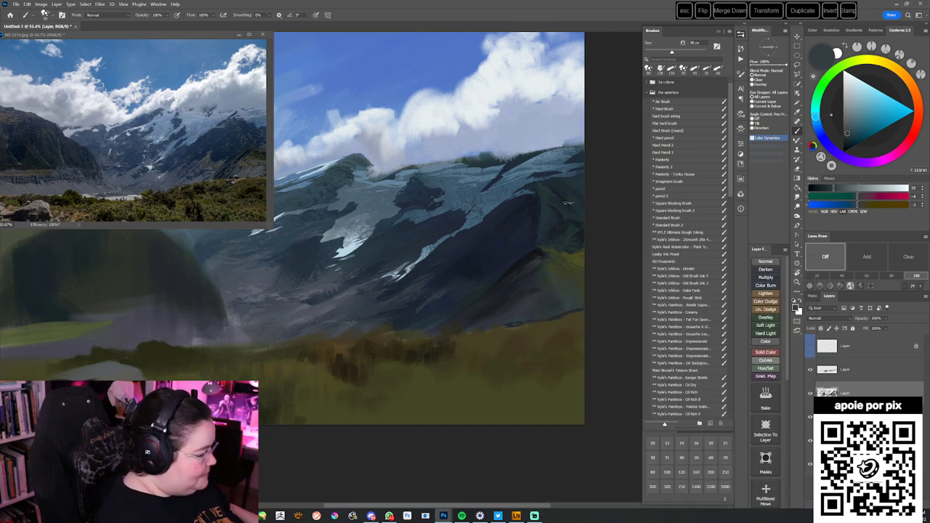
- Rework the olive patch's crest and grass with sampled dark greens and lighter olives, reducing the speckled brush to 50 px
{"action": "left_click", "coordinate": [557, 261], "text": "alt"}
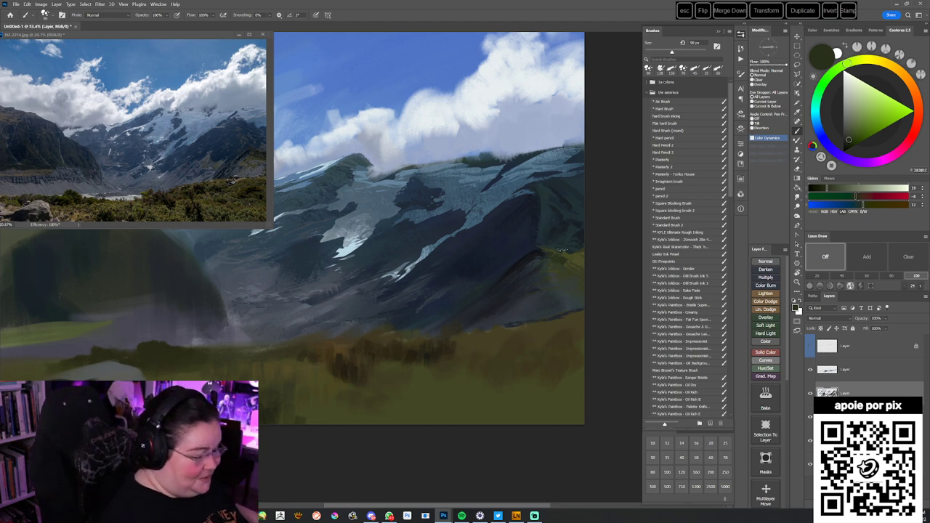
{"action": "left_click", "coordinate": [577, 240], "text": "alt"}
{"action": "left_click", "coordinate": [570, 264], "text": "alt"}
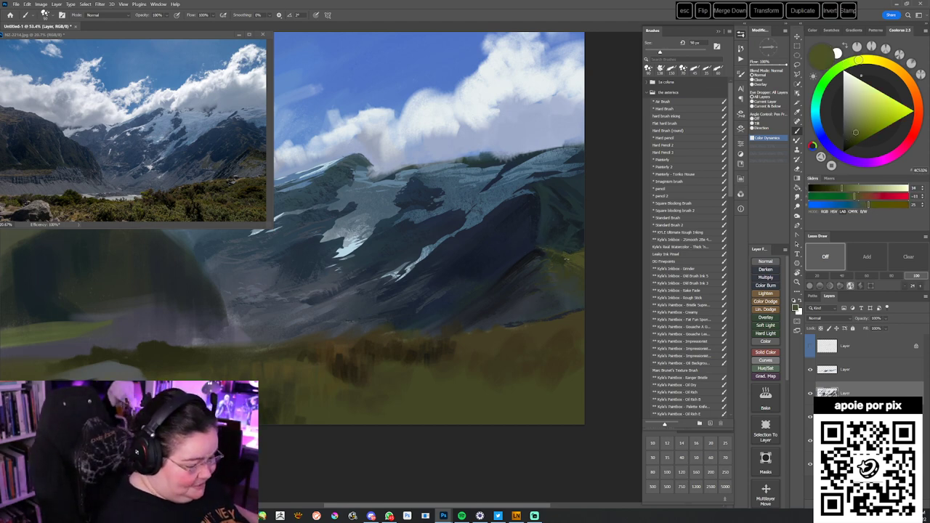
{"action": "left_click", "coordinate": [550, 263], "text": "alt"}
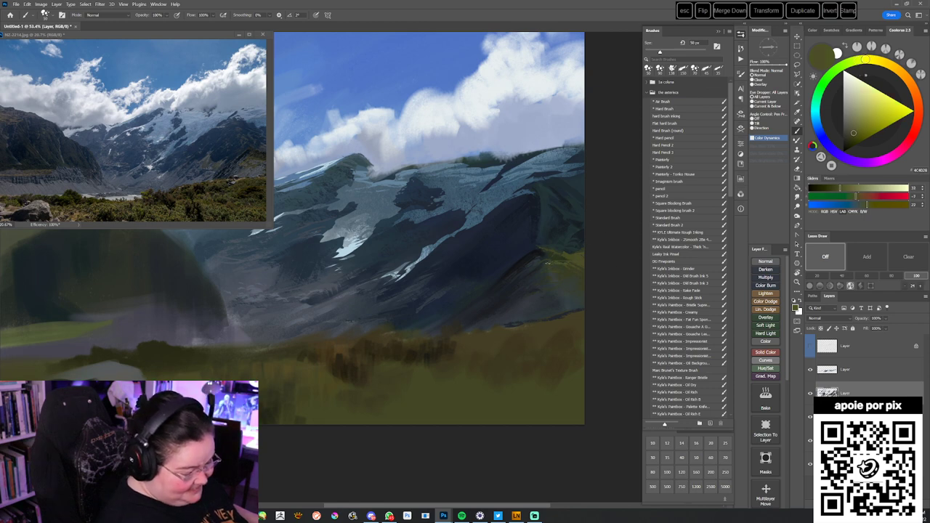
{"action": "left_click", "coordinate": [546, 282], "text": "alt"}
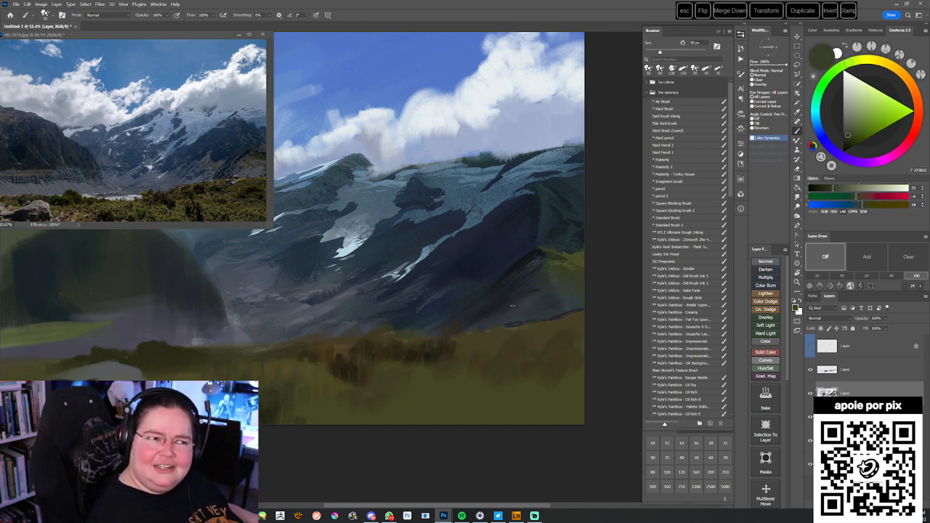
{"action": "left_click", "coordinate": [574, 260], "text": "alt"}
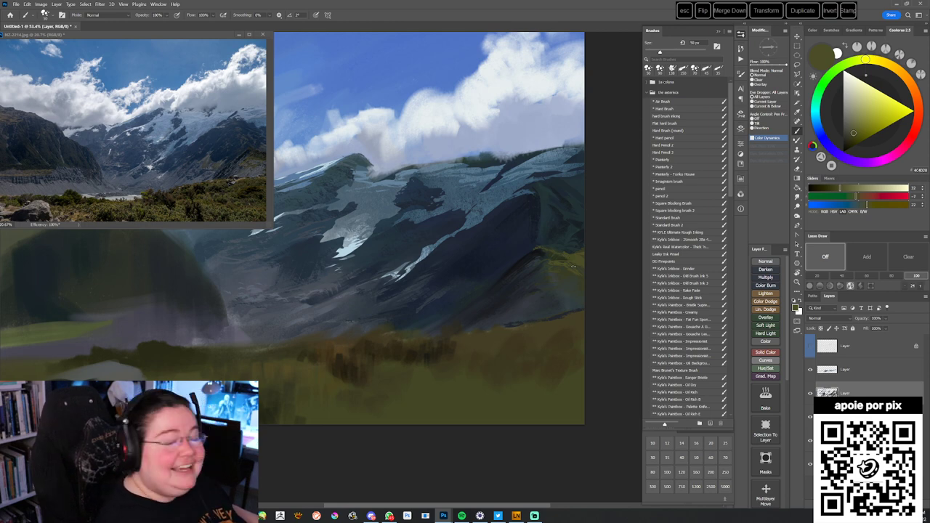
{"action": "left_click", "coordinate": [573, 259], "text": "alt"}
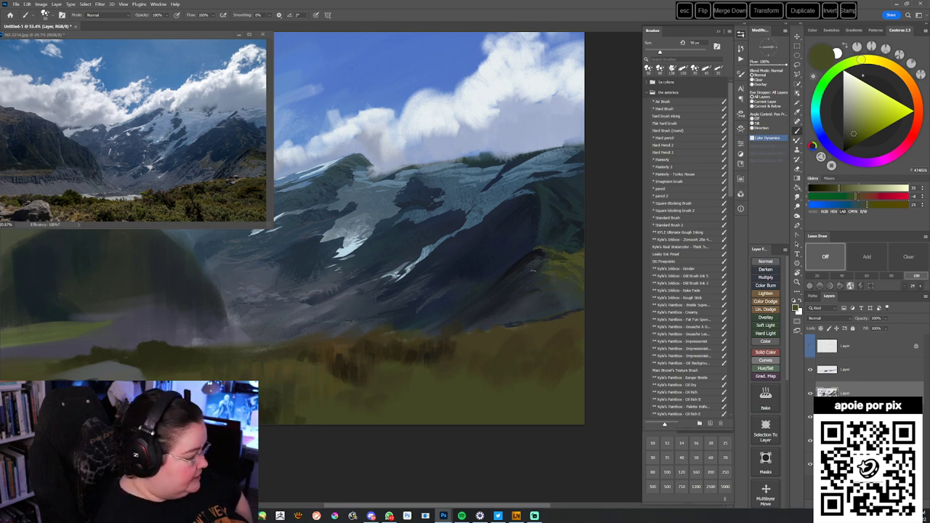
- Break up the olive patch's lower edge and nearby slope with sampled dark olive, slate and teal, using the speckled brush at 60–70 px
{"action": "left_click", "coordinate": [531, 278], "text": "alt"}
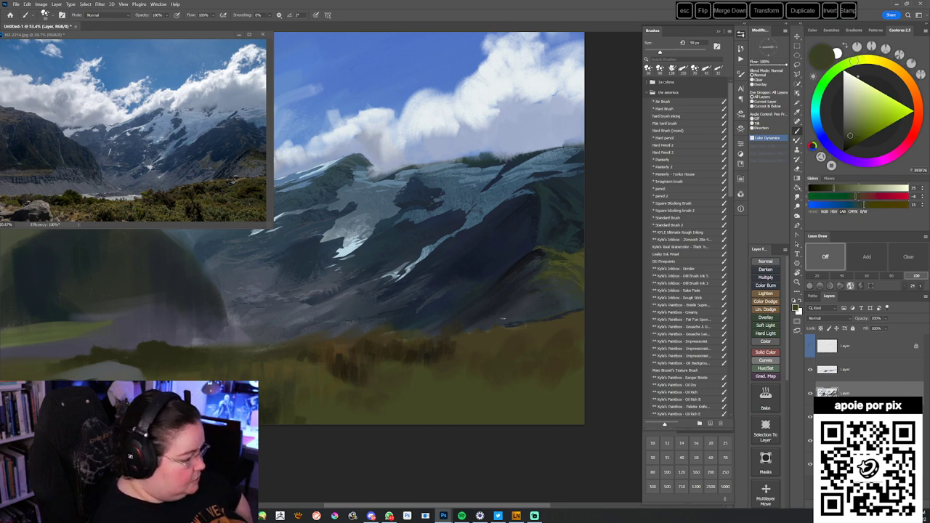
{"action": "left_click", "coordinate": [525, 280], "text": "alt"}
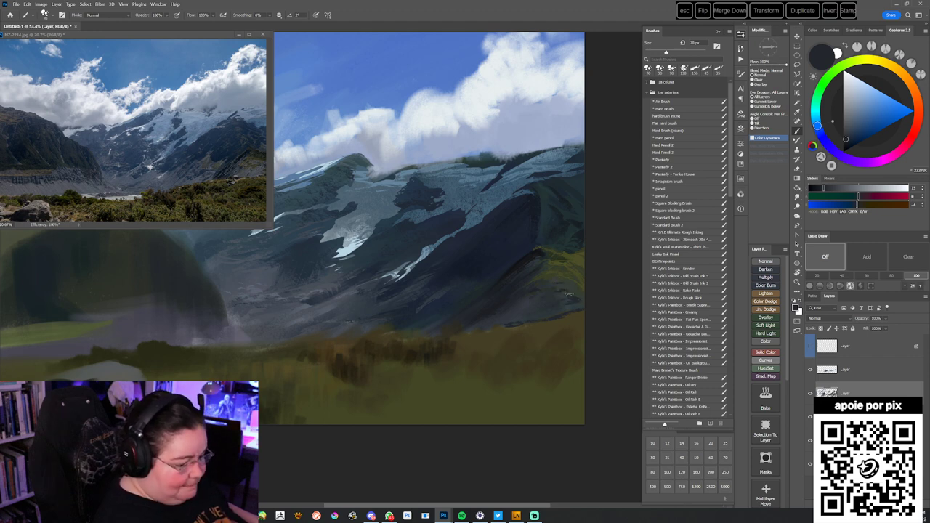
{"action": "left_click", "coordinate": [564, 298], "text": "alt"}
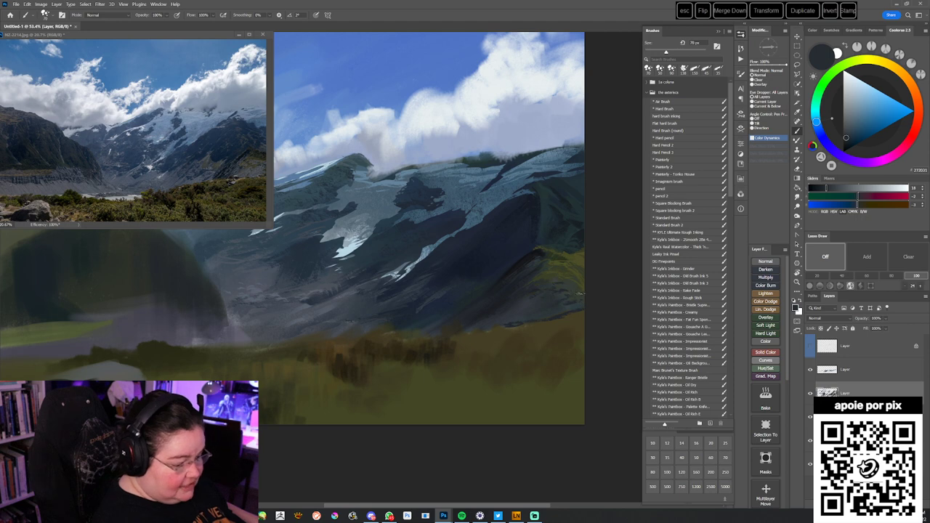
{"action": "left_click", "coordinate": [578, 293], "text": "alt"}
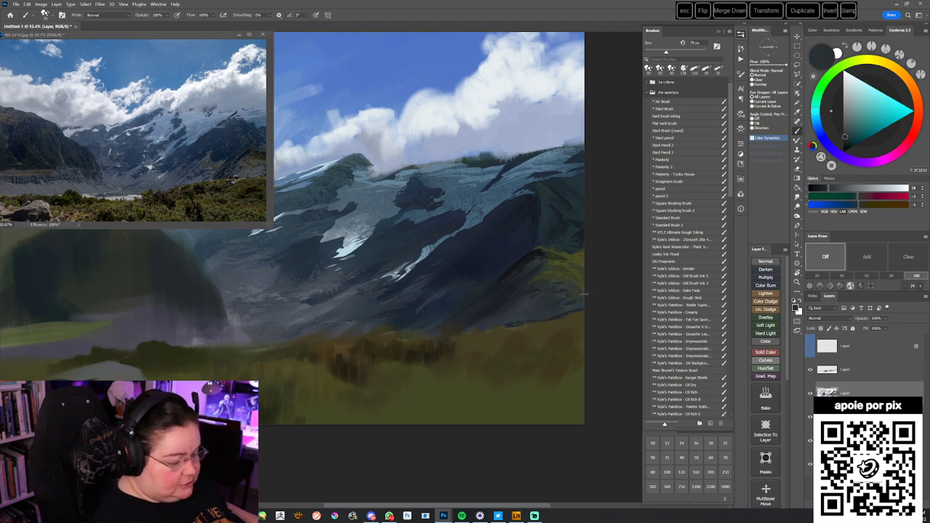
{"action": "left_click", "coordinate": [560, 295], "text": "alt"}
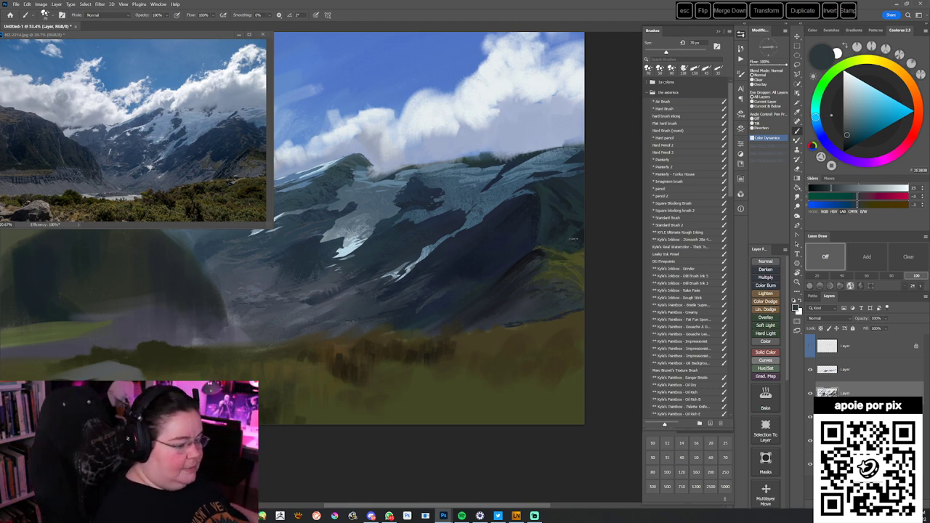
{"action": "left_click", "coordinate": [533, 254], "text": "alt"}
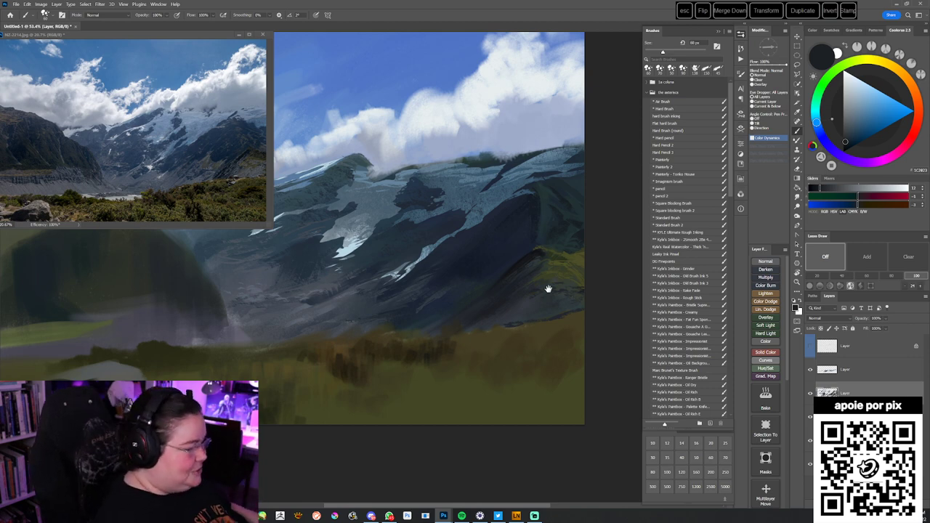
{"action": "left_click_drag", "start_coordinate": [543, 291], "coordinate": [548, 289]}
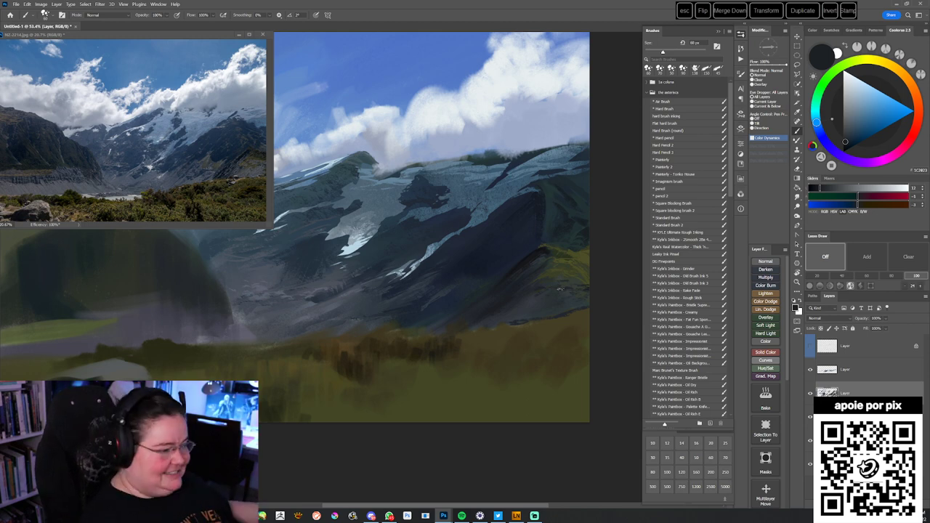
- Paint dark rocky streaks down the ridge below the olive patch with the speckled brush at 45 px in sampled near-black navy
{"action": "scroll", "coordinate": [560, 289], "scroll_direction": "up", "scroll_amount": 1}
{"action": "left_click", "coordinate": [528, 293], "text": "alt"}
{"action": "key", "text": "bracketleft"}
{"action": "key", "text": "bracketleft"}
{"action": "left_click", "coordinate": [539, 265], "text": "alt"}
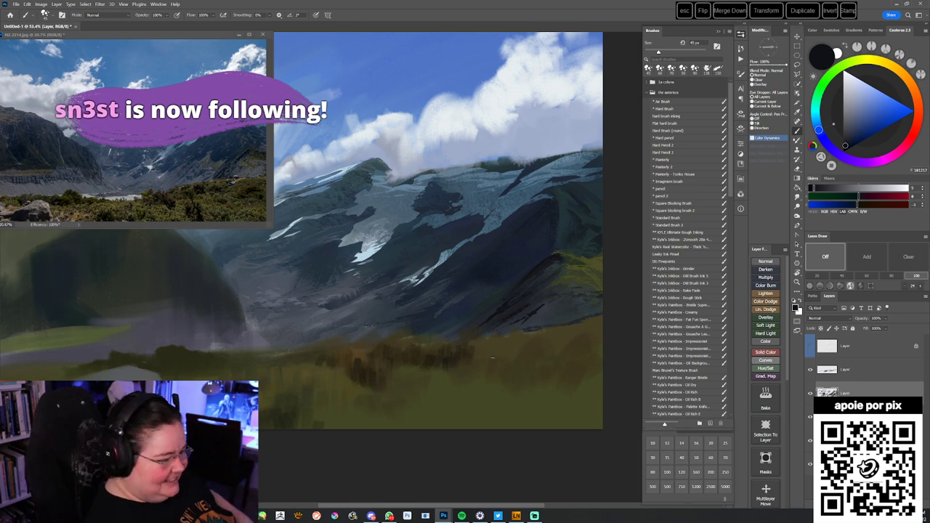
- Sample slate grey from the slope and add fine rock detail among the dark streaks with the brush at 25 px
{"action": "left_click", "coordinate": [542, 312], "text": "alt"}
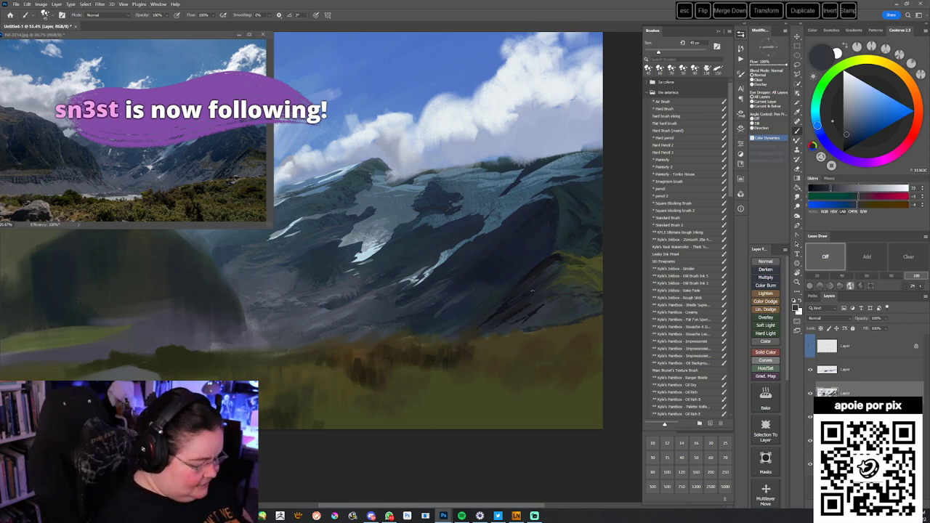
{"action": "key", "text": "bracketleft"}
{"action": "key", "text": "bracketleft"}
{"action": "key", "text": "bracketleft"}
{"action": "key", "text": "bracketleft"}
{"action": "left_click_drag", "start_coordinate": [519, 320], "coordinate": [543, 306]}
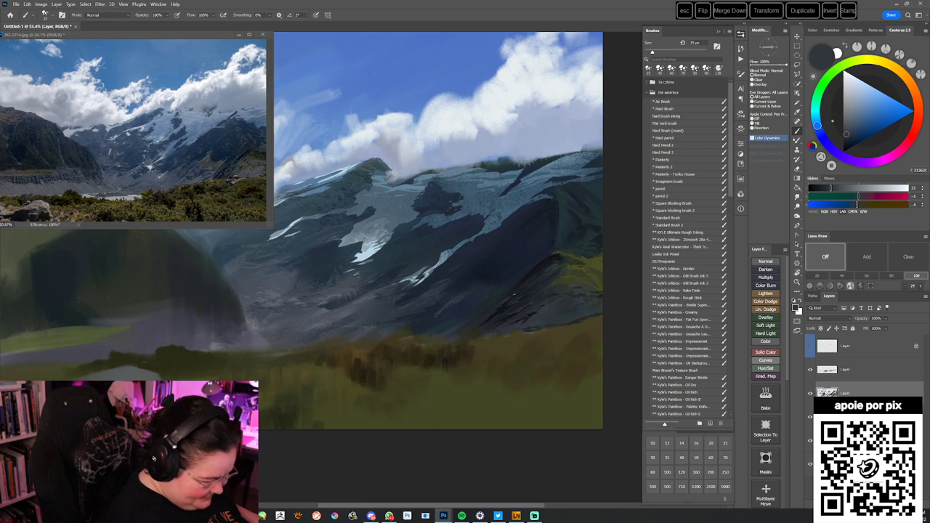
- Sample near-black and dark slate from the rocky slope below the olive patch and rework it with the Fat Fan sponge brush at 150 px
{"action": "left_click", "coordinate": [496, 309], "text": "alt"}
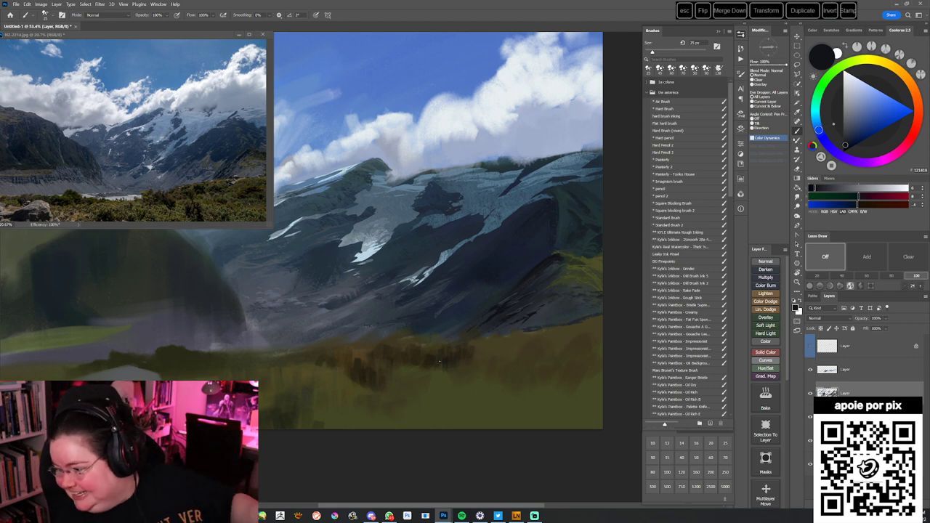
{"action": "left_click_drag", "start_coordinate": [550, 353], "coordinate": [530, 349]}
{"action": "left_click", "coordinate": [698, 320]}
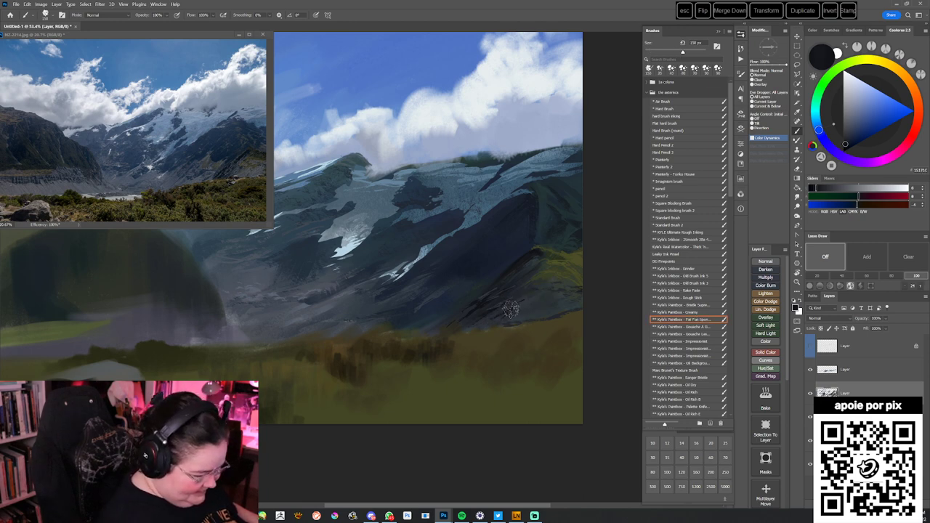
{"action": "left_click", "coordinate": [534, 294], "text": "alt"}
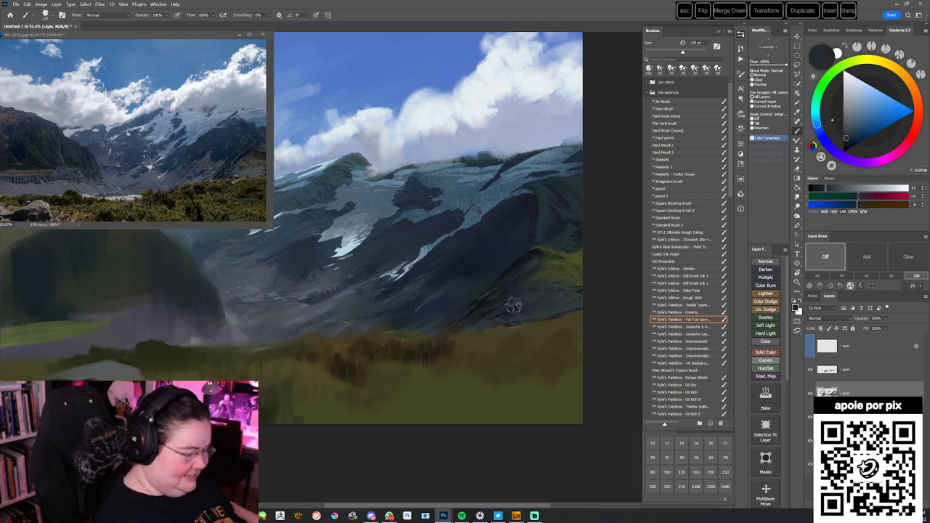
- Break up the near hill's foot against the far slope with the speckled brush at 40 px, in sampled purple-grey and dark slate
{"action": "left_click_drag", "start_coordinate": [464, 350], "coordinate": [515, 337]}
{"action": "mouse_move", "coordinate": [501, 381]}
{"action": "left_mouse_down"}
{"action": "mouse_move", "coordinate": [474, 359]}
{"action": "mouse_move", "coordinate": [510, 393]}
{"action": "left_mouse_up"}
{"action": "mouse_move", "coordinate": [318, 394]}
{"action": "left_mouse_down"}
{"action": "mouse_move", "coordinate": [462, 392]}
{"action": "mouse_move", "coordinate": [451, 372]}
{"action": "left_mouse_up"}
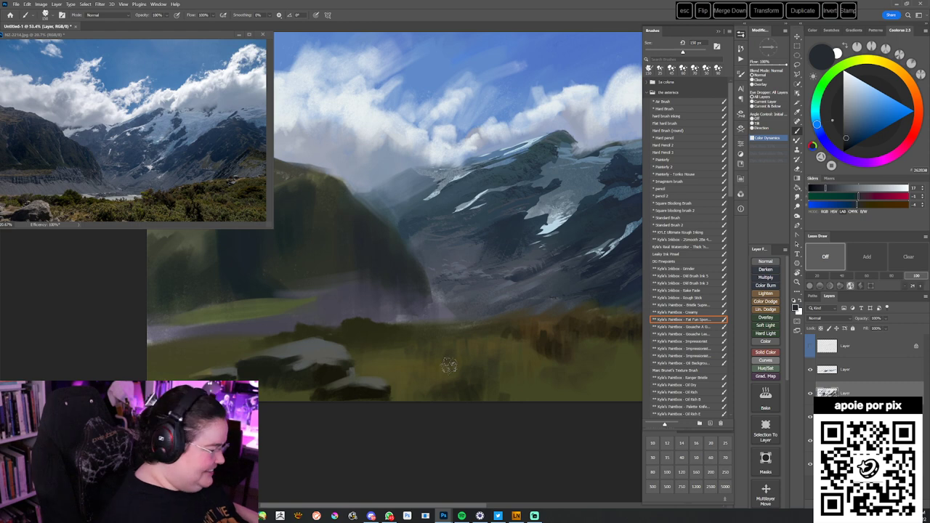
{"action": "right_click", "coordinate": [491, 253]}
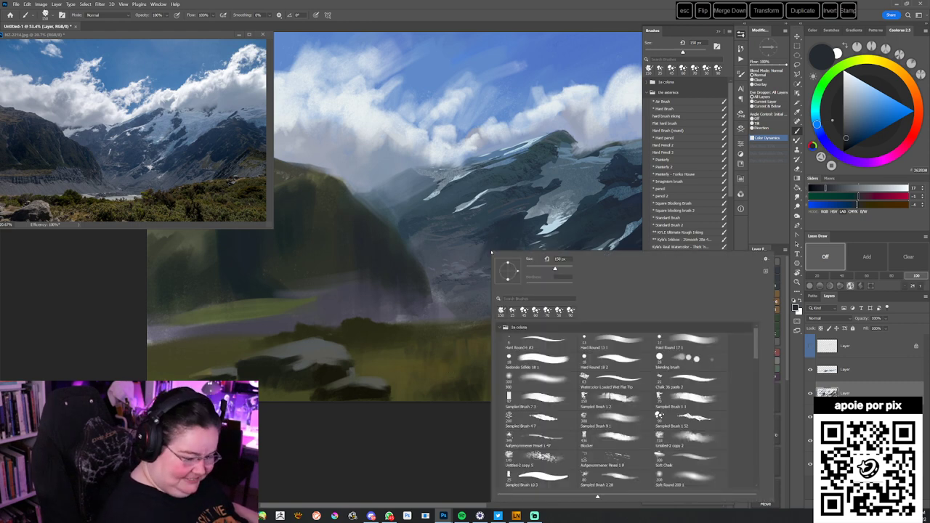
{"action": "double_click", "coordinate": [687, 398]}
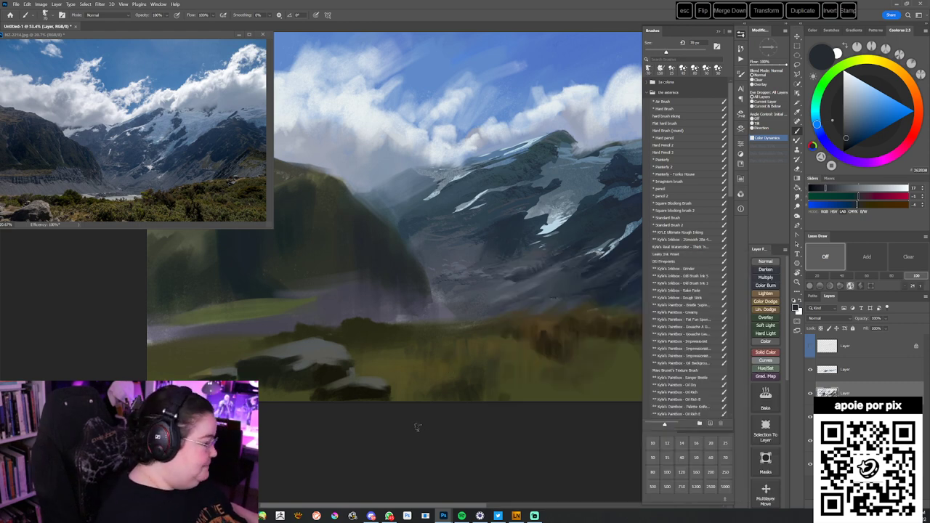
{"action": "left_click", "coordinate": [442, 313], "text": "alt"}
{"action": "right_click", "coordinate": [498, 228]}
{"action": "double_click", "coordinate": [691, 390]}
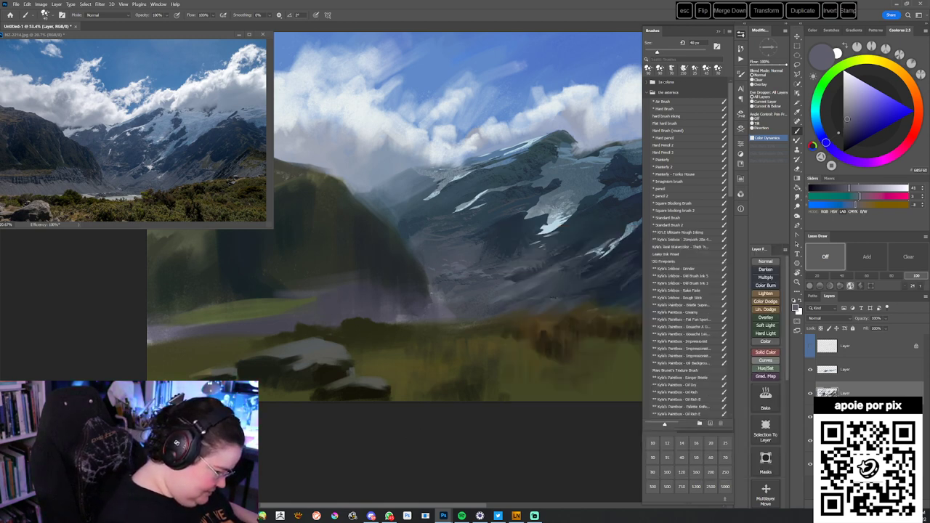
{"action": "left_click", "coordinate": [426, 291], "text": "alt"}
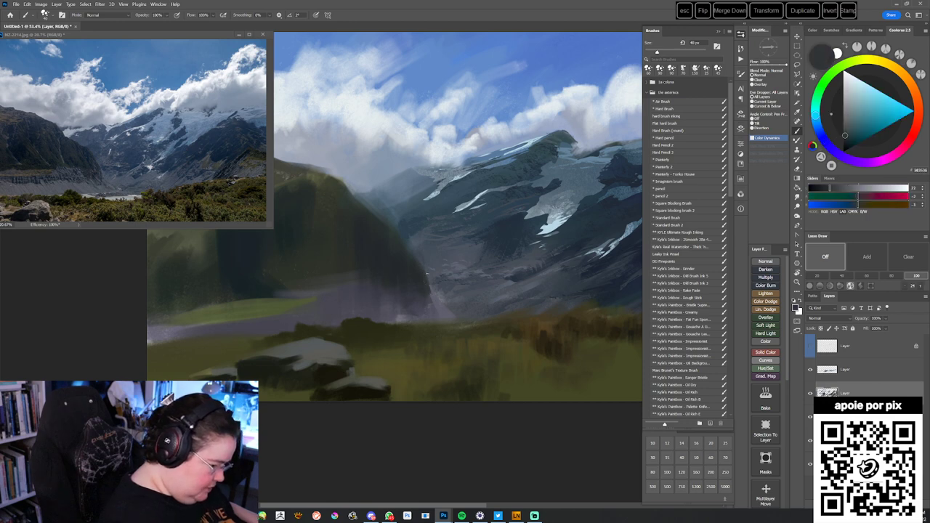
{"action": "left_click", "coordinate": [432, 291], "text": "alt"}
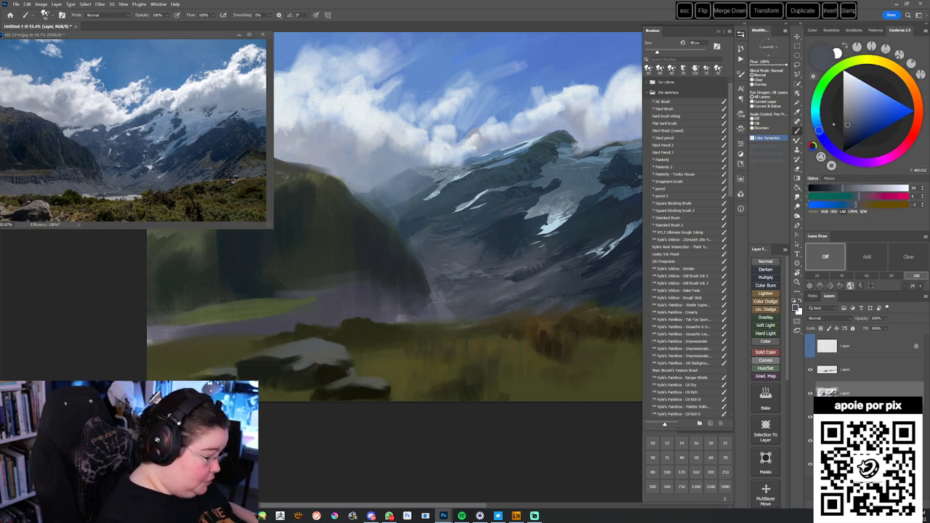
{"action": "left_click", "coordinate": [437, 310], "text": "alt"}
{"action": "left_click", "coordinate": [425, 280], "text": "alt"}
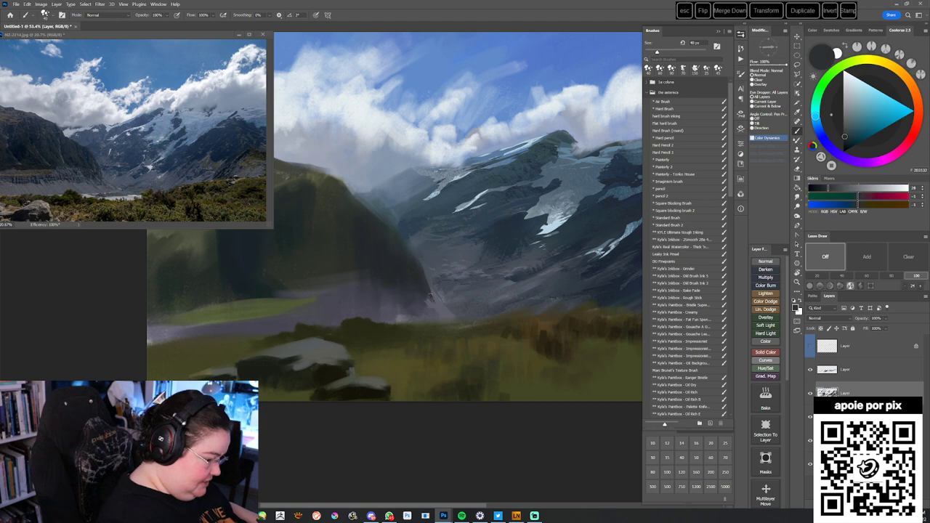
- Paint thin streaks through the tip of the near hill in sampled purple-grey and dark slate, with the canvas rotated
{"action": "left_click_drag", "start_coordinate": [502, 341], "coordinate": [425, 409]}
{"action": "key", "text": "r"}
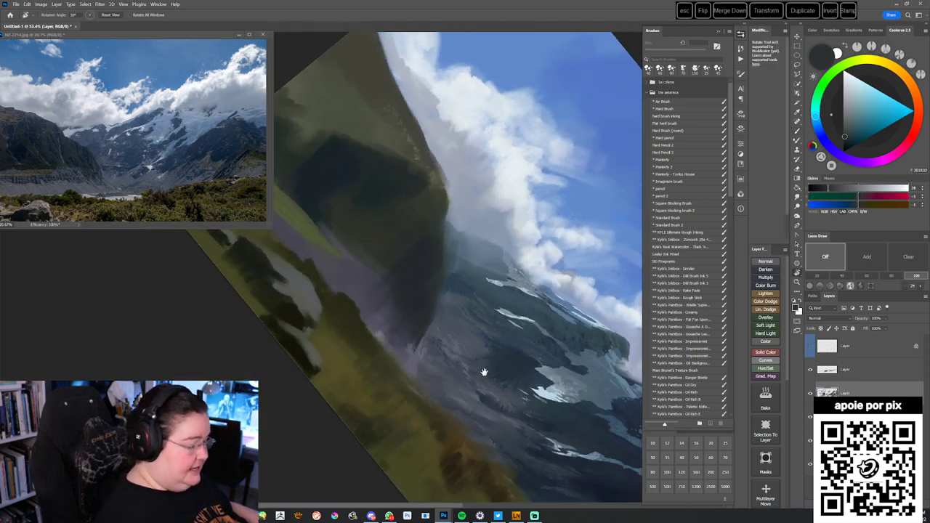
{"action": "left_click_drag", "start_coordinate": [484, 373], "coordinate": [484, 348]}
{"action": "key", "text": "b"}
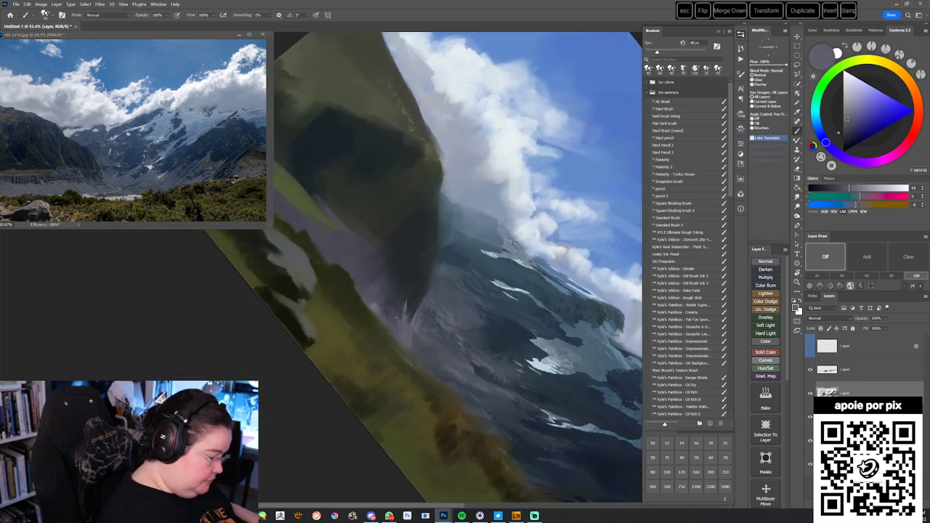
{"action": "left_click", "coordinate": [403, 306], "text": "alt"}
{"action": "left_click", "coordinate": [413, 303], "text": "alt"}
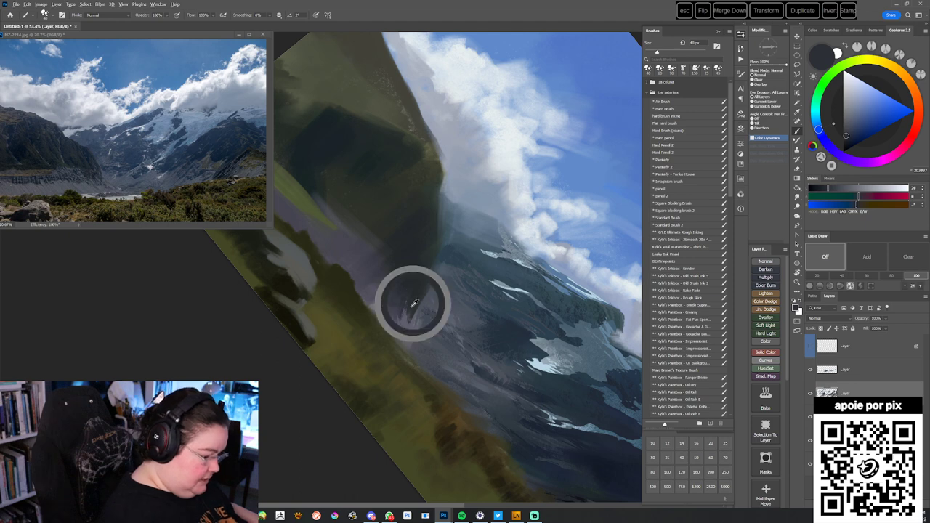
{"action": "left_click_drag", "start_coordinate": [412, 298], "coordinate": [409, 319]}
{"action": "key", "text": "Escape"}
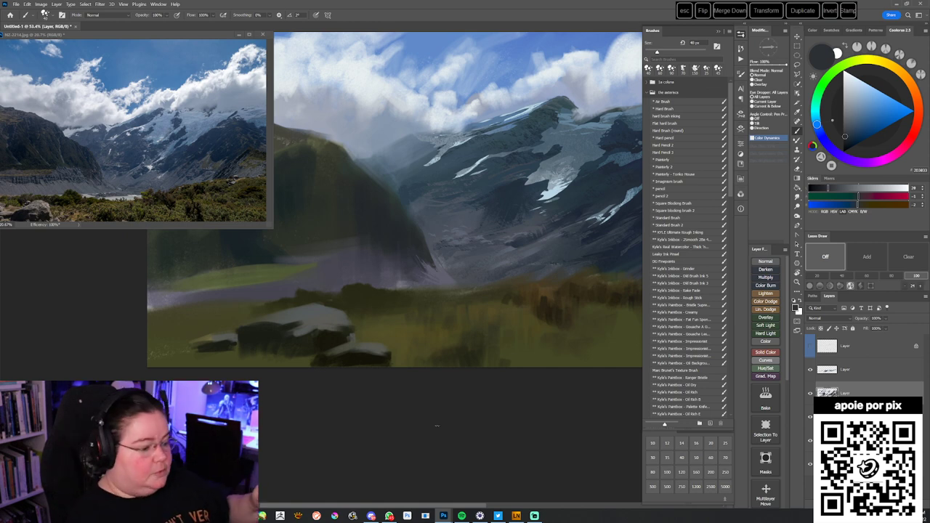
- Extend the jagged streaks along the near hill's lower edge with the speckled brush at 70 px in sampled dark green-grey and purple-grey
{"action": "left_click_drag", "start_coordinate": [433, 456], "coordinate": [455, 462]}
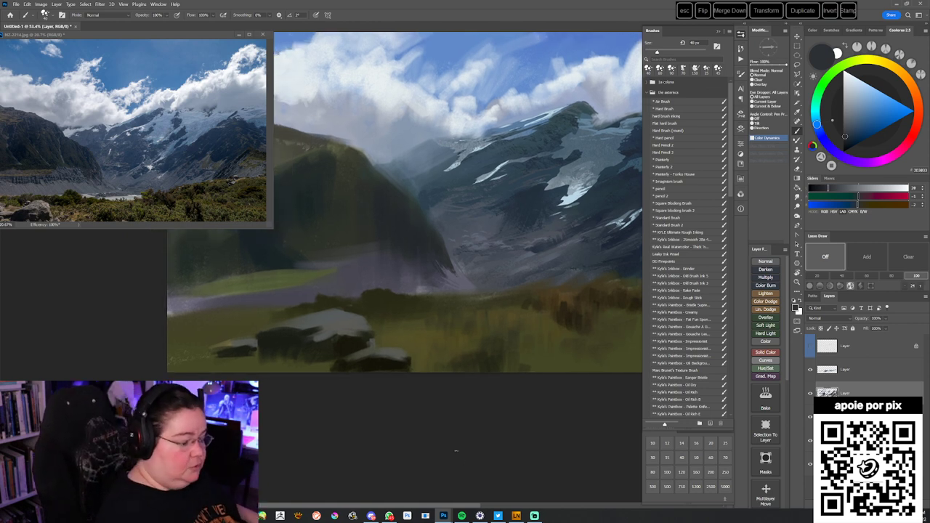
{"action": "left_click", "coordinate": [408, 251], "text": "alt"}
{"action": "key", "text": "bracketright"}
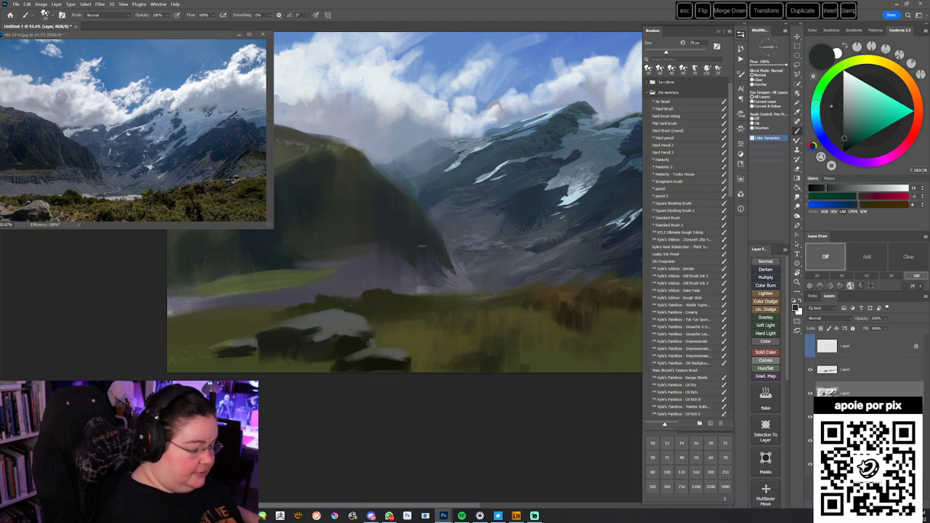
{"action": "key", "text": "r"}
{"action": "left_click_drag", "start_coordinate": [525, 245], "coordinate": [429, 400]}
{"action": "left_click", "coordinate": [381, 339], "text": "alt"}
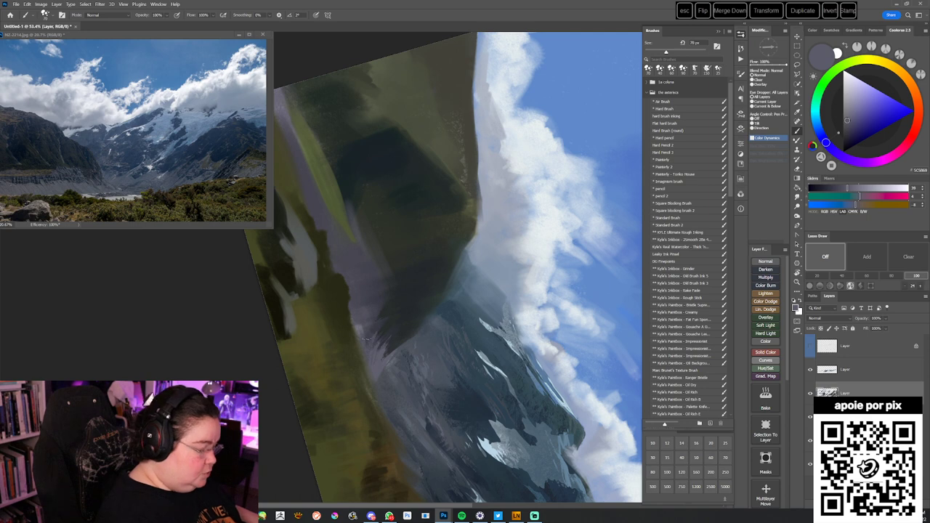
{"action": "key", "text": "Escape"}
{"action": "key", "text": "space"}
{"action": "left_click_drag", "start_coordinate": [472, 441], "coordinate": [550, 432]}
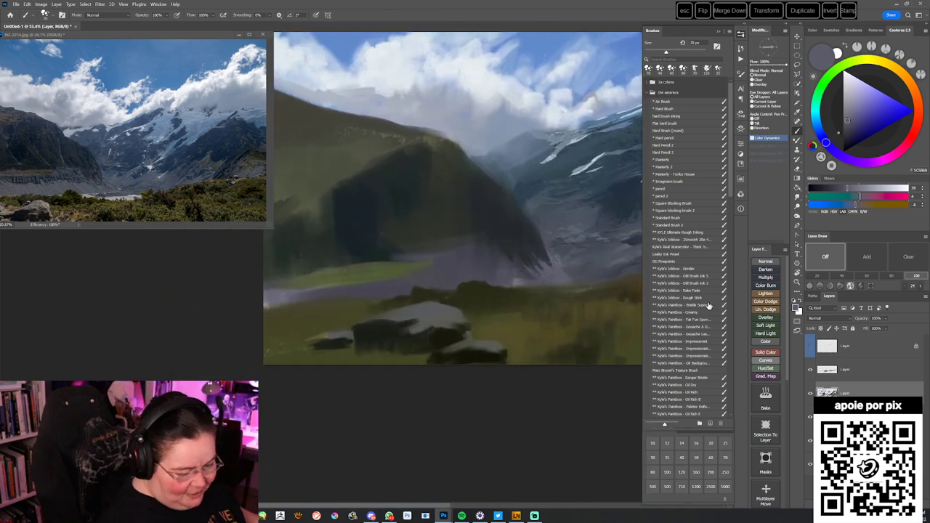
- Blend the near hill's shadowed face using the Fat Fan sponge brush at 250 px in sampled dark greens and deep teal
{"action": "left_click", "coordinate": [705, 320]}
{"action": "key", "text": "bracketright"}
{"action": "key", "text": "bracketright"}
{"action": "key", "text": "bracketright"}
{"action": "key", "text": "bracketright"}
{"action": "left_click", "coordinate": [404, 226], "text": "alt"}
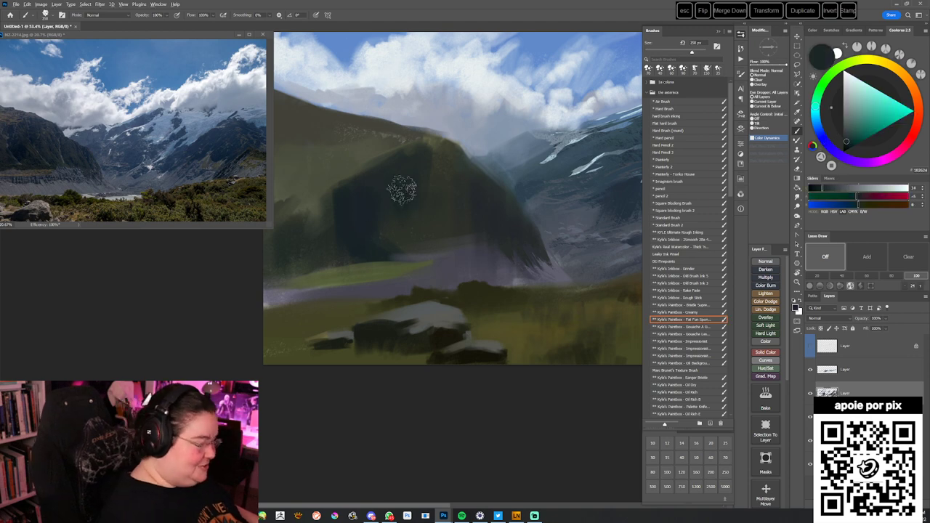
{"action": "left_click", "coordinate": [422, 222], "text": "alt"}
{"action": "left_click", "coordinate": [425, 142], "text": "alt"}
{"action": "left_click_drag", "start_coordinate": [475, 245], "coordinate": [483, 264]}
{"action": "left_click", "coordinate": [398, 258], "text": "alt"}
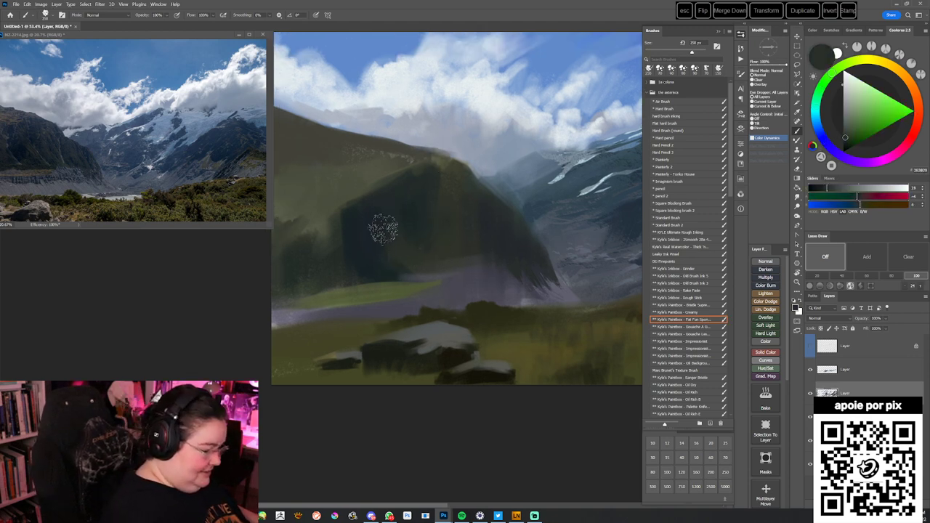
{"action": "left_click", "coordinate": [383, 216], "text": "alt"}
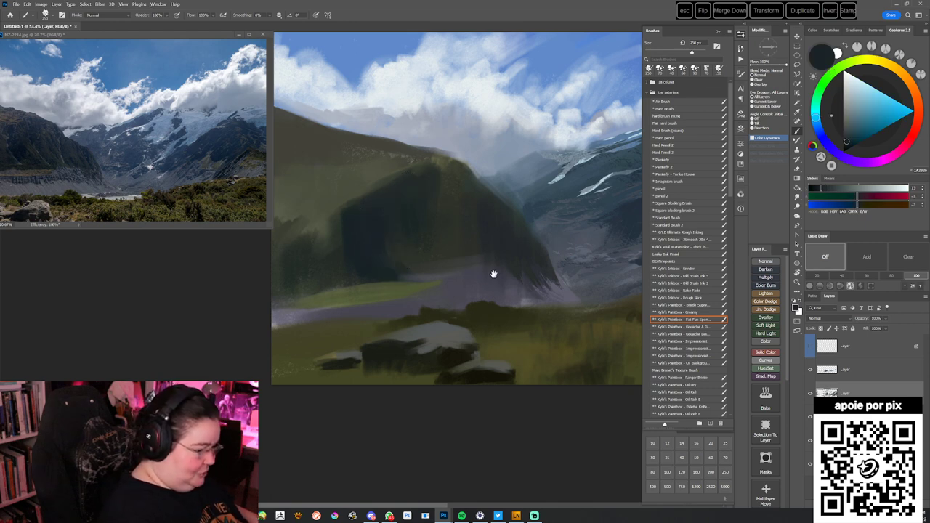
{"action": "left_click_drag", "start_coordinate": [489, 270], "coordinate": [497, 293]}
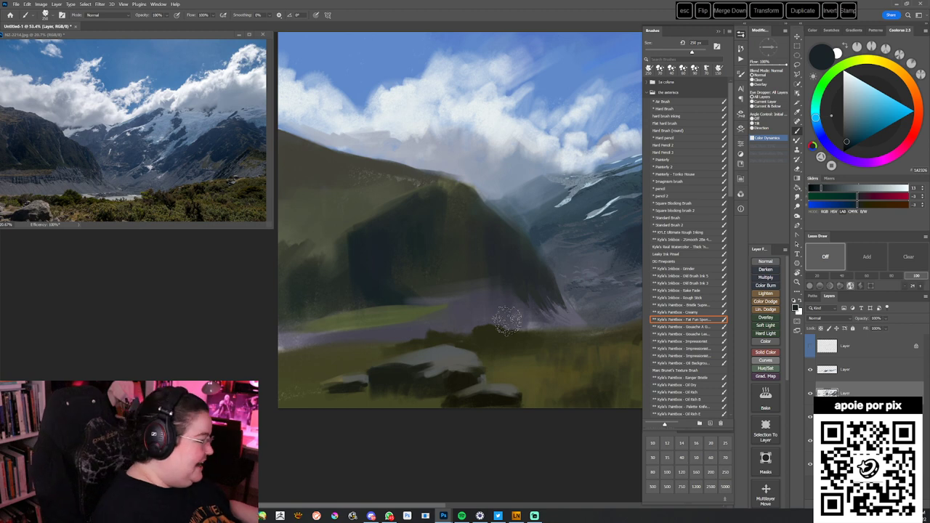
- Soften the base of the near hill's shadow into the valley floor with sampled dark olive and purple-grey sponge strokes
{"action": "left_click", "coordinate": [448, 251], "text": "alt"}
{"action": "mouse_move", "coordinate": [439, 343]}
{"action": "left_mouse_down"}
{"action": "mouse_move", "coordinate": [480, 325]}
{"action": "mouse_move", "coordinate": [472, 321]}
{"action": "left_mouse_up"}
{"action": "mouse_move", "coordinate": [454, 383]}
{"action": "left_mouse_down"}
{"action": "mouse_move", "coordinate": [419, 423]}
{"action": "mouse_move", "coordinate": [432, 424]}
{"action": "left_mouse_up"}
{"action": "left_click", "coordinate": [481, 310], "text": "alt"}
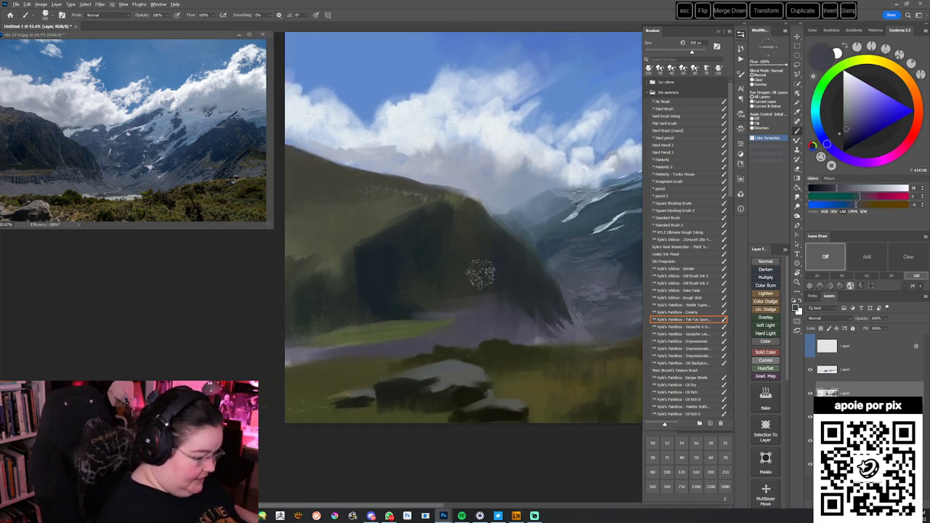
{"action": "left_click", "coordinate": [468, 280], "text": "alt"}
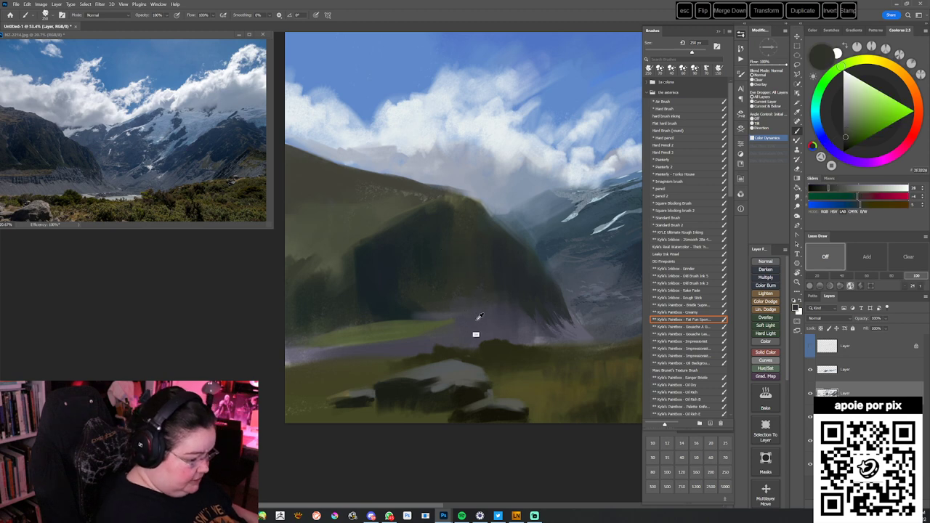
{"action": "left_click", "coordinate": [478, 319], "text": "alt"}
{"action": "left_click_drag", "start_coordinate": [471, 356], "coordinate": [482, 345]}
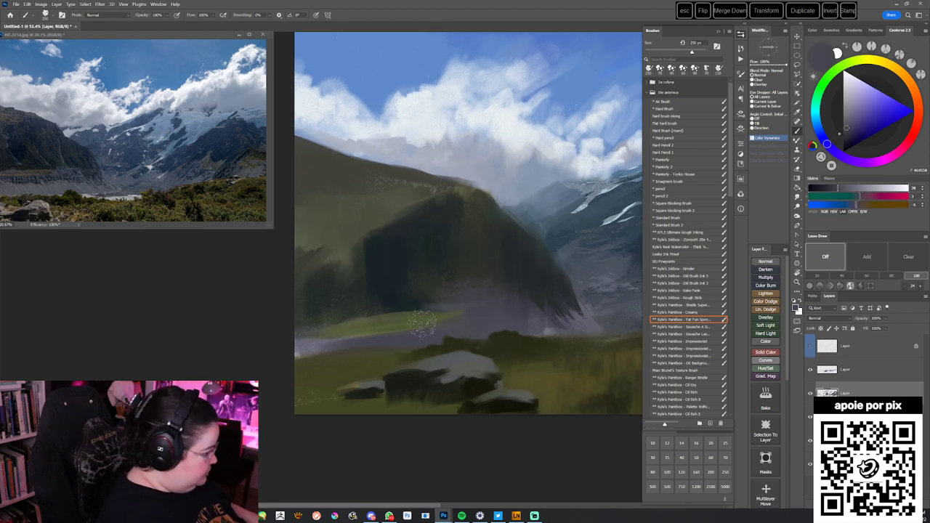
- Tone down the bright green strip and texture the valley floor with sponge strokes in sampled grey and muted purple
{"action": "left_click", "coordinate": [393, 338], "text": "alt"}
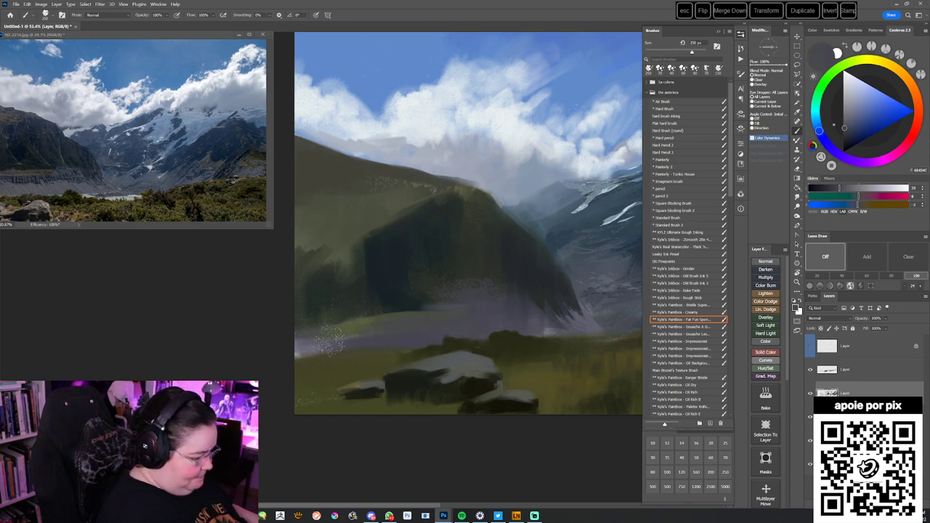
{"action": "left_click", "coordinate": [392, 330], "text": "alt"}
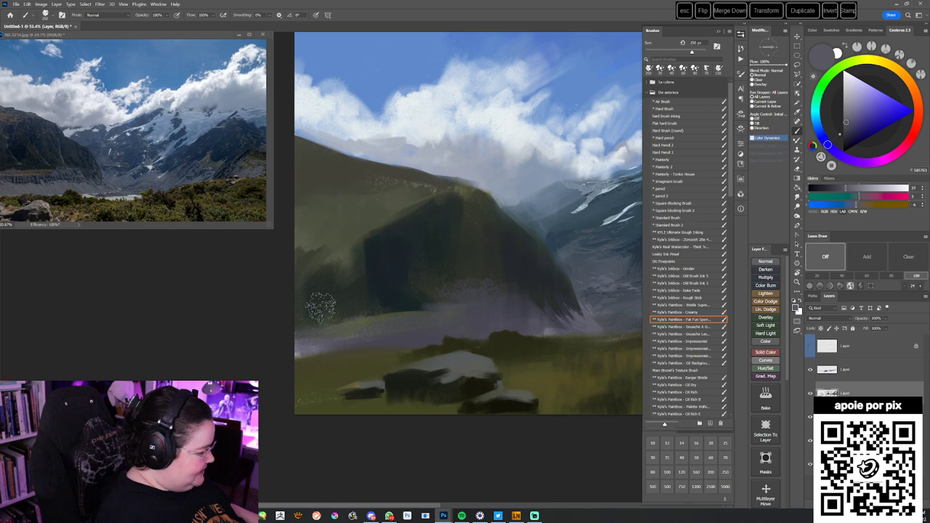
{"action": "left_click", "coordinate": [405, 335], "text": "alt"}
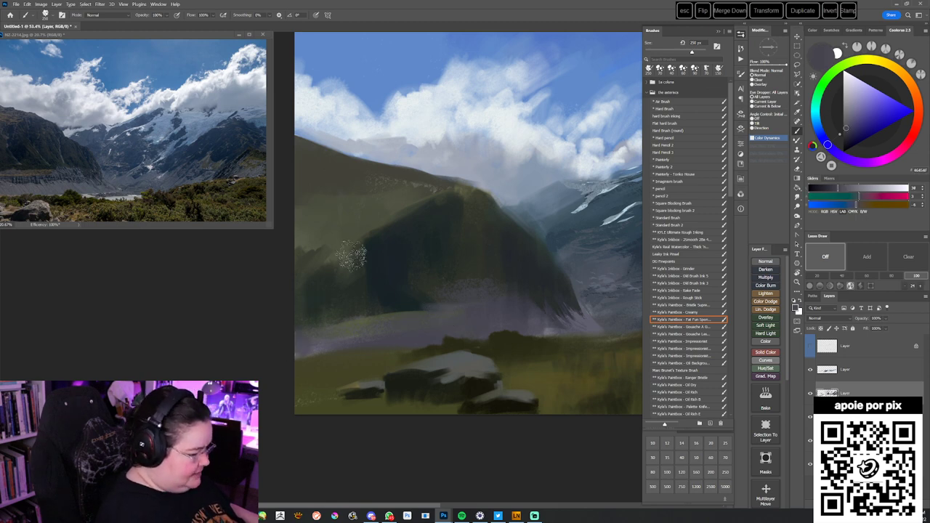
- Repaint the grass strip at the near hill's base using Sampled Brush 1 52 at 175 px, in lighter olive with sampled dark teal edges
{"action": "right_click", "coordinate": [491, 239]}
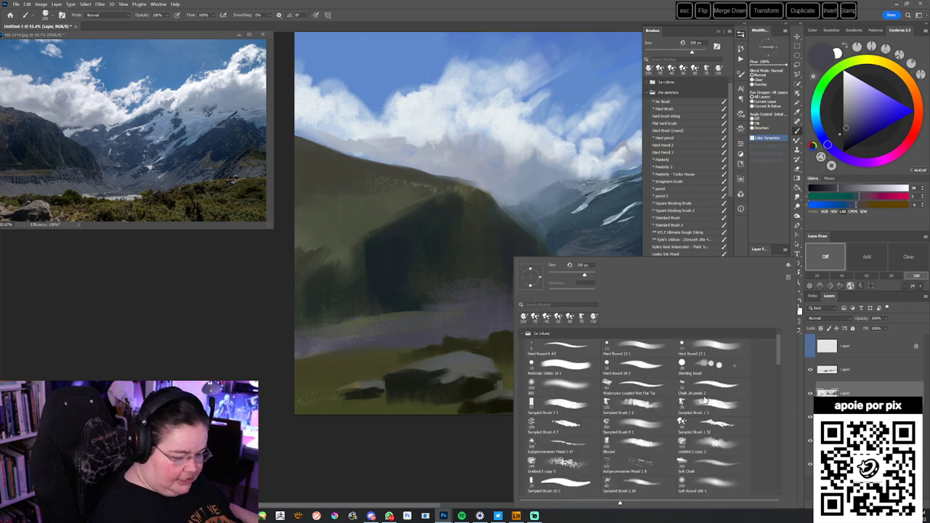
{"action": "left_click", "coordinate": [707, 425]}
{"action": "key", "text": "Escape"}
{"action": "left_click", "coordinate": [384, 314], "text": "alt"}
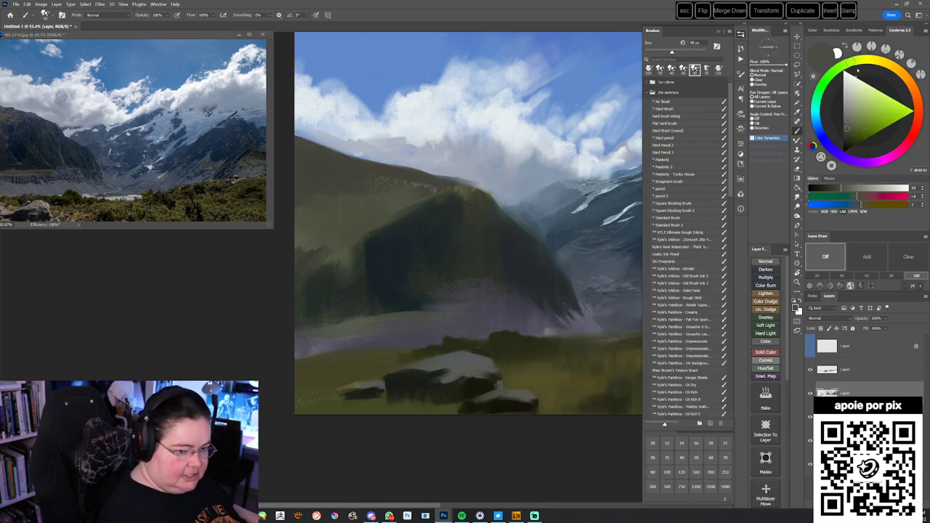
{"action": "left_click", "coordinate": [851, 123]}
{"action": "mouse_move", "coordinate": [376, 279]}
{"action": "left_mouse_down"}
{"action": "mouse_move", "coordinate": [403, 296]}
{"action": "mouse_move", "coordinate": [353, 305]}
{"action": "mouse_move", "coordinate": [400, 311]}
{"action": "mouse_move", "coordinate": [316, 323]}
{"action": "mouse_move", "coordinate": [444, 310]}
{"action": "mouse_move", "coordinate": [334, 316]}
{"action": "left_mouse_up"}
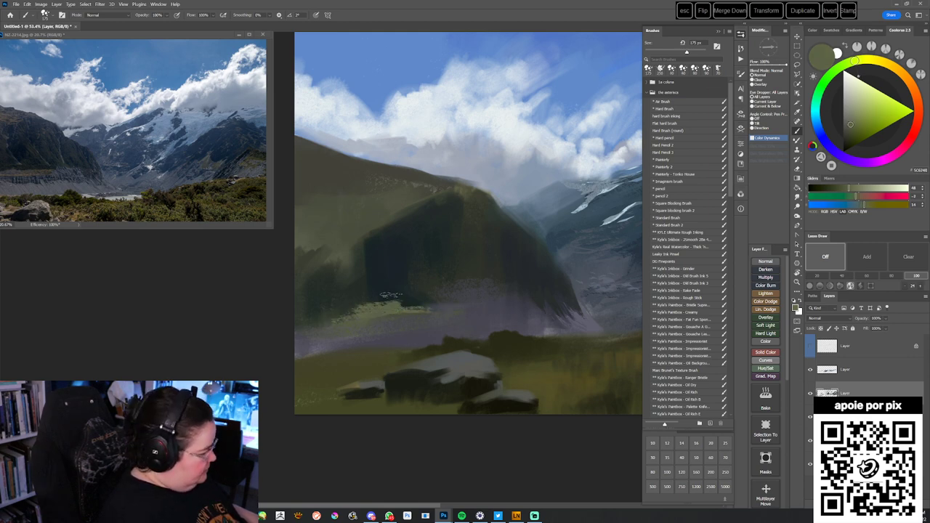
{"action": "left_click", "coordinate": [391, 295], "text": "alt"}
{"action": "left_click_drag", "start_coordinate": [412, 302], "coordinate": [390, 301]}
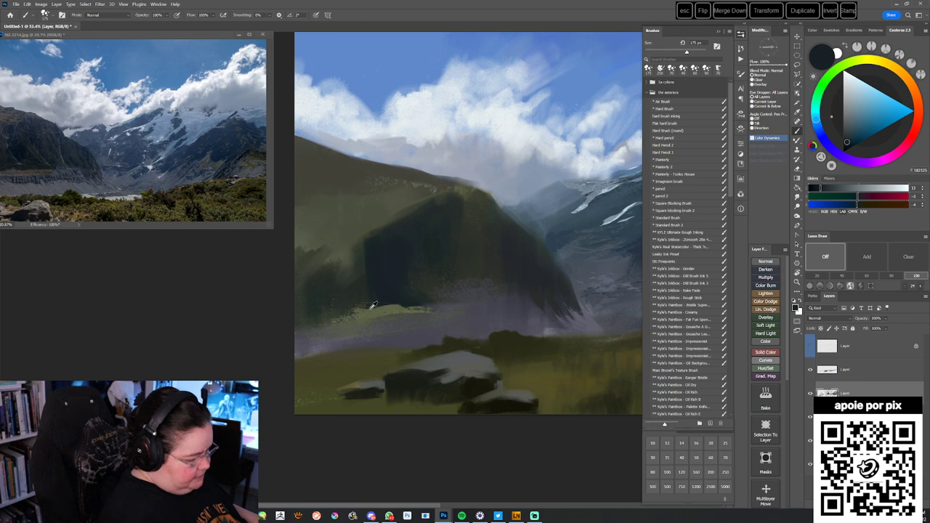
{"action": "left_click", "coordinate": [375, 311], "text": "alt"}
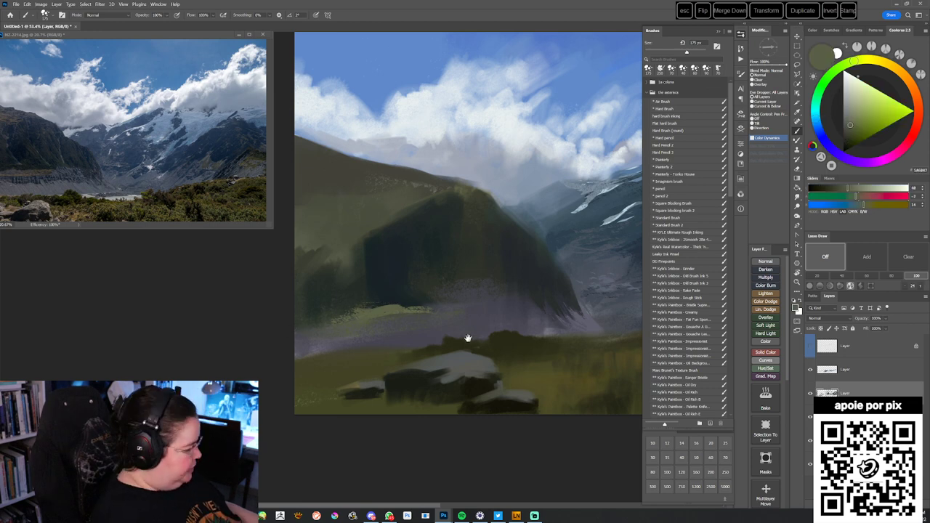
- Choose the textured Aufgenommener Pinsel 1 8 brush at 125 px and a dark blue-violet painting colour
{"action": "left_click_drag", "start_coordinate": [469, 339], "coordinate": [463, 333]}
{"action": "right_click", "coordinate": [478, 277]}
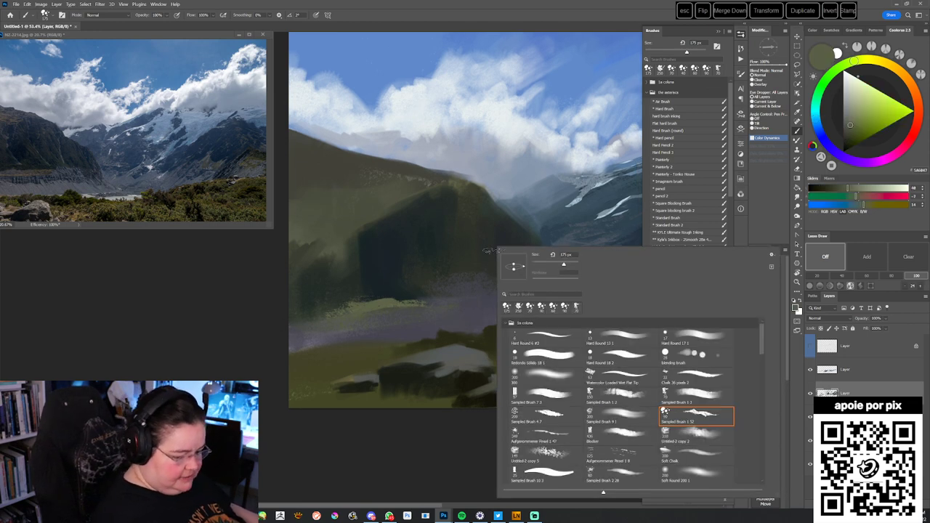
{"action": "left_click", "coordinate": [610, 449]}
{"action": "key", "text": "Return"}
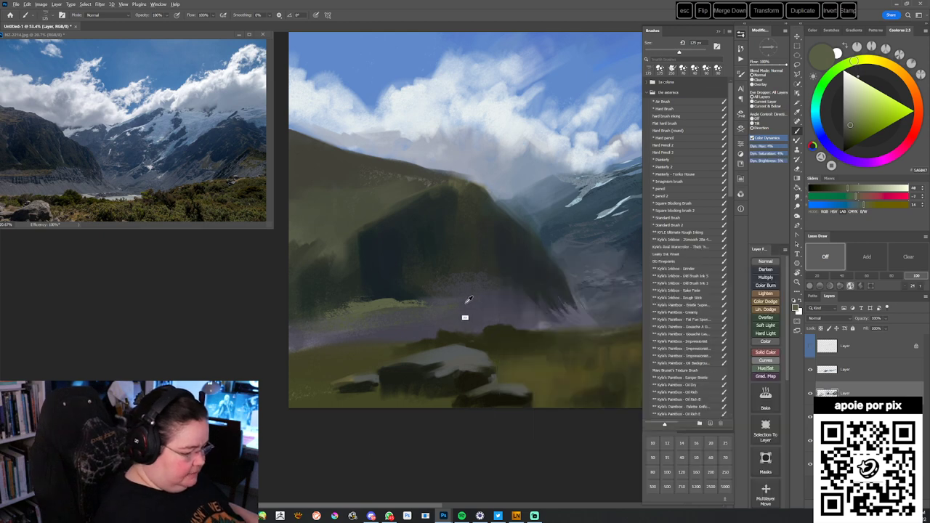
{"action": "left_click", "coordinate": [854, 133]}
{"action": "left_click_drag", "start_coordinate": [489, 302], "coordinate": [442, 343]}
{"action": "mouse_move", "coordinate": [430, 152]}
{"action": "left_mouse_down"}
{"action": "mouse_move", "coordinate": [609, 79]}
{"action": "mouse_move", "coordinate": [544, 95]}
{"action": "mouse_move", "coordinate": [431, 169]}
{"action": "mouse_move", "coordinate": [556, 115]}
{"action": "left_mouse_up"}
{"action": "key", "text": "ctrl+z"}
{"action": "key", "text": "ctrl+z"}
{"action": "left_click_drag", "start_coordinate": [457, 169], "coordinate": [567, 130]}
{"action": "key", "text": "ctrl+z"}
{"action": "key", "text": "ctrl+z"}
{"action": "key", "text": "ctrl+z"}
{"action": "key", "text": "ctrl+z"}
{"action": "key", "text": "ctrl+z"}
{"action": "mouse_move", "coordinate": [429, 158]}
{"action": "left_mouse_down"}
{"action": "mouse_move", "coordinate": [521, 122]}
{"action": "mouse_move", "coordinate": [466, 158]}
{"action": "mouse_move", "coordinate": [549, 125]}
{"action": "left_mouse_up"}
{"action": "left_click_drag", "start_coordinate": [487, 162], "coordinate": [581, 124]}
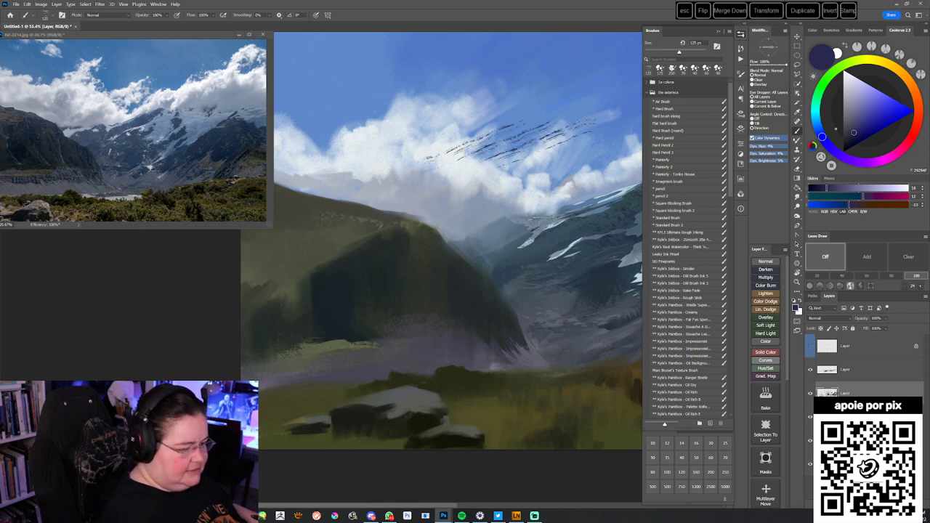
{"action": "key", "text": "ctrl+z"}
{"action": "key", "text": "ctrl+z"}
{"action": "key", "text": "ctrl+z"}
{"action": "key", "text": "ctrl+z"}
- Paint thin dark blue-grey horizontal striations across the purple ground below the near hill with the textured brush at 100 px
{"action": "left_click_drag", "start_coordinate": [487, 328], "coordinate": [505, 274]}
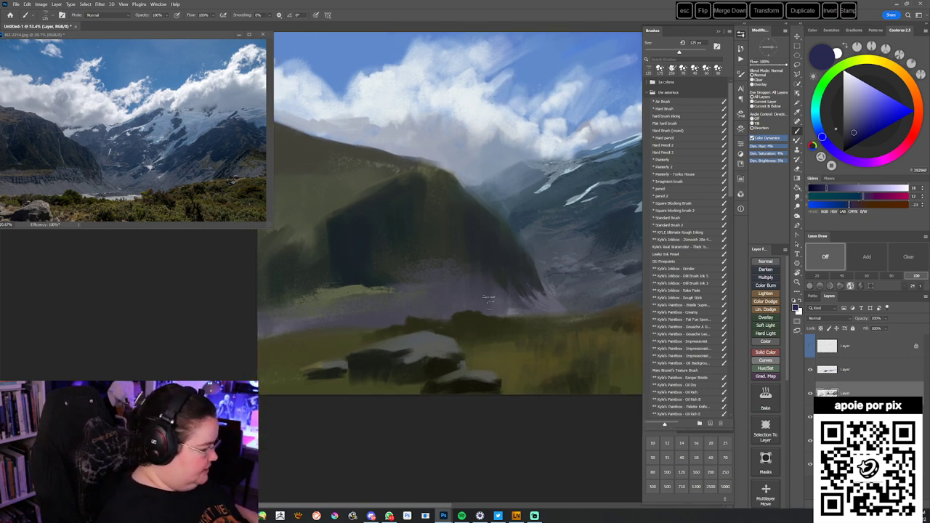
{"action": "key", "text": "bracketleft"}
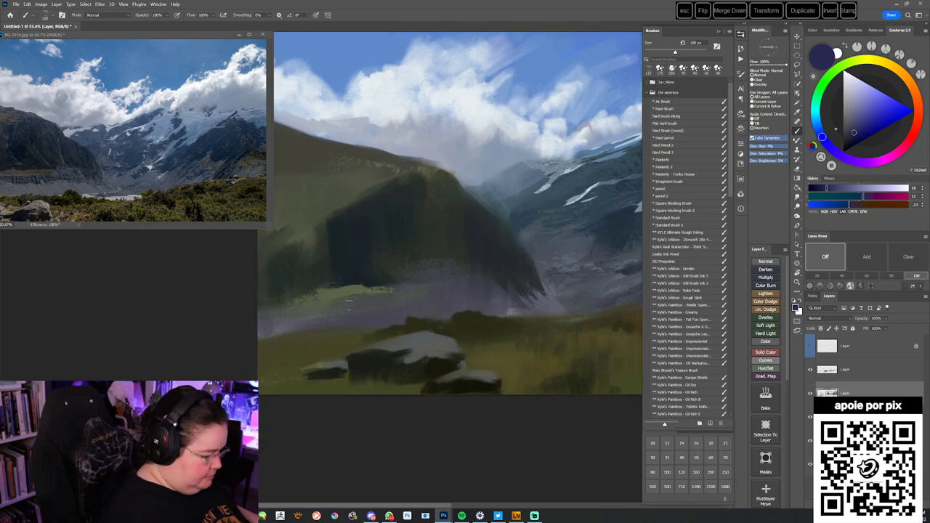
{"action": "left_click_drag", "start_coordinate": [853, 133], "coordinate": [847, 136]}
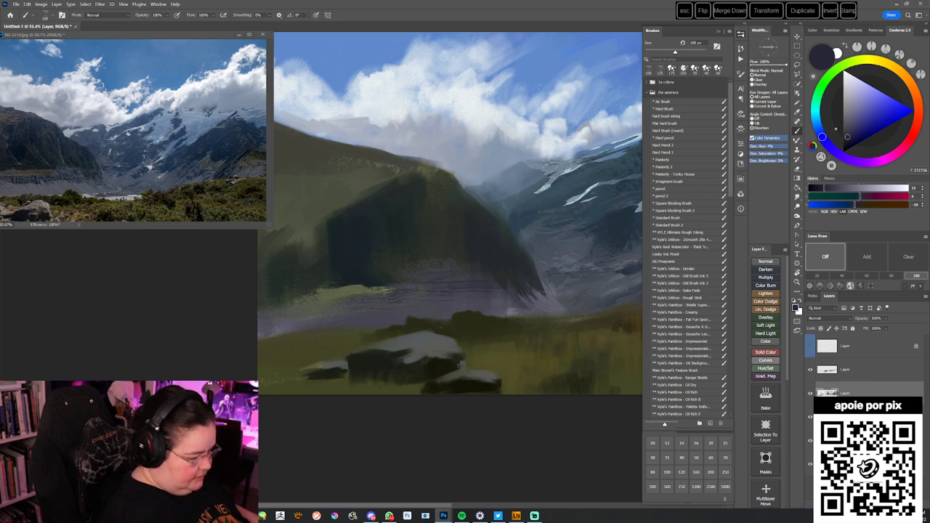
{"action": "left_click_drag", "start_coordinate": [332, 306], "coordinate": [270, 316]}
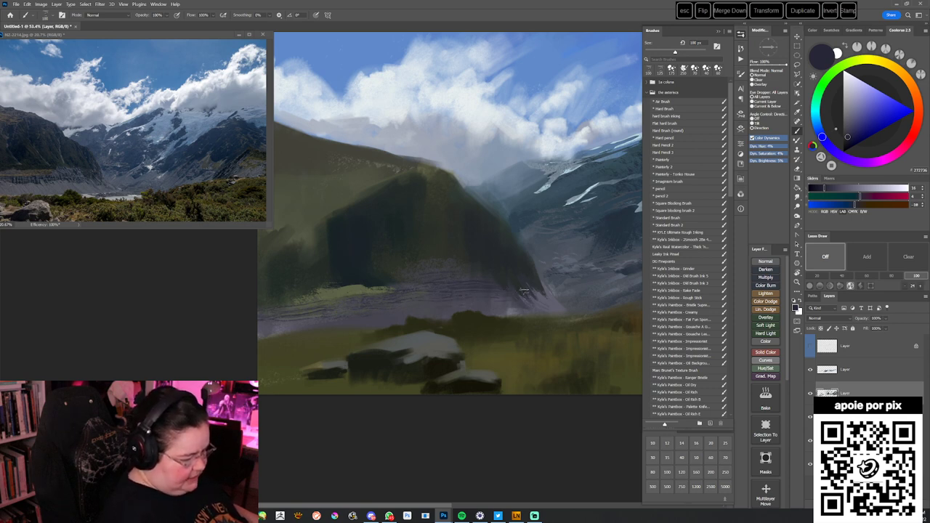
{"action": "left_click_drag", "start_coordinate": [523, 292], "coordinate": [456, 295]}
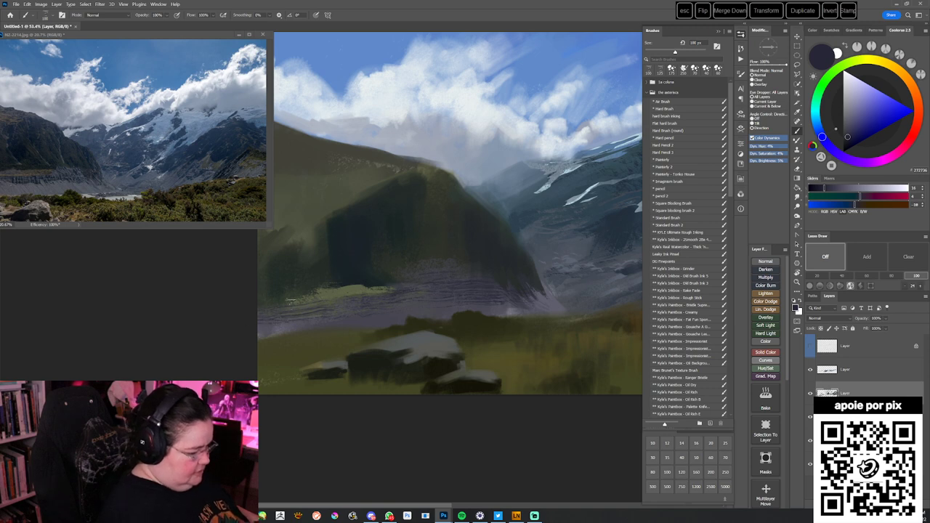
- Paint dark vertical crevices into the purple bank below the hill's shadow using Sampled Brush 1 52 at 80 px in sampled dark purple-greys
{"action": "right_click", "coordinate": [506, 193]}
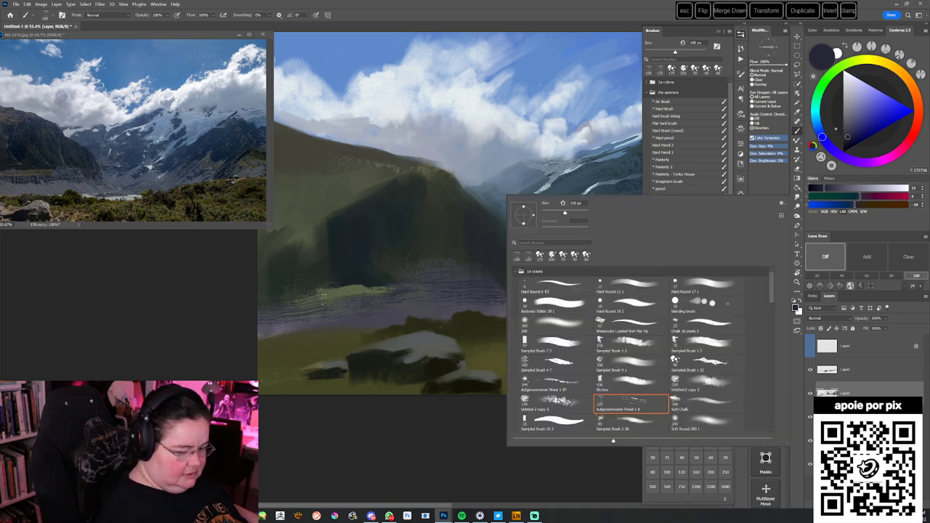
{"action": "left_click", "coordinate": [699, 362]}
{"action": "left_click", "coordinate": [432, 462]}
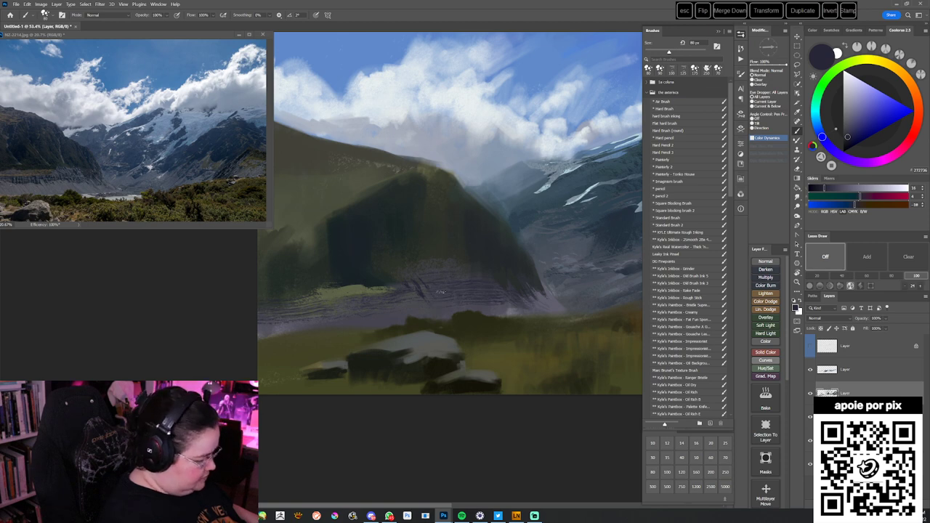
{"action": "left_click", "coordinate": [430, 258], "text": "alt"}
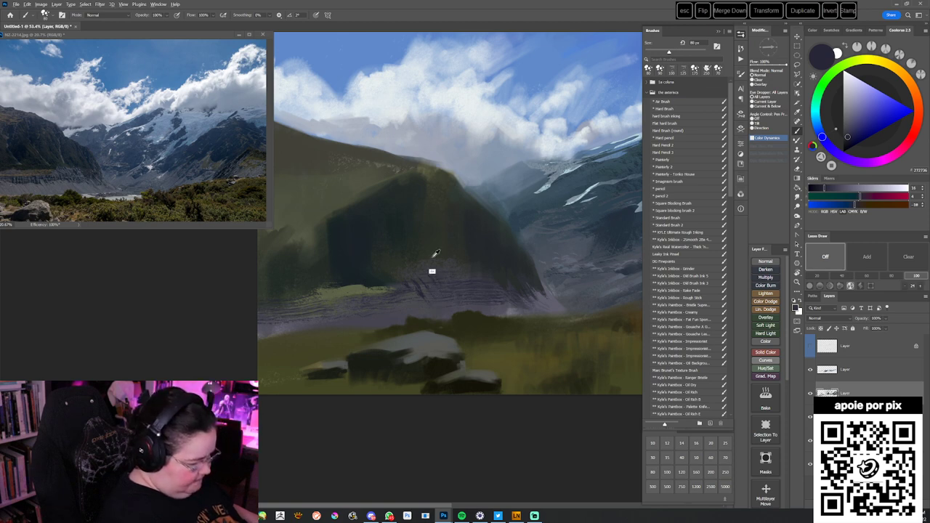
{"action": "left_click", "coordinate": [434, 277], "text": "alt"}
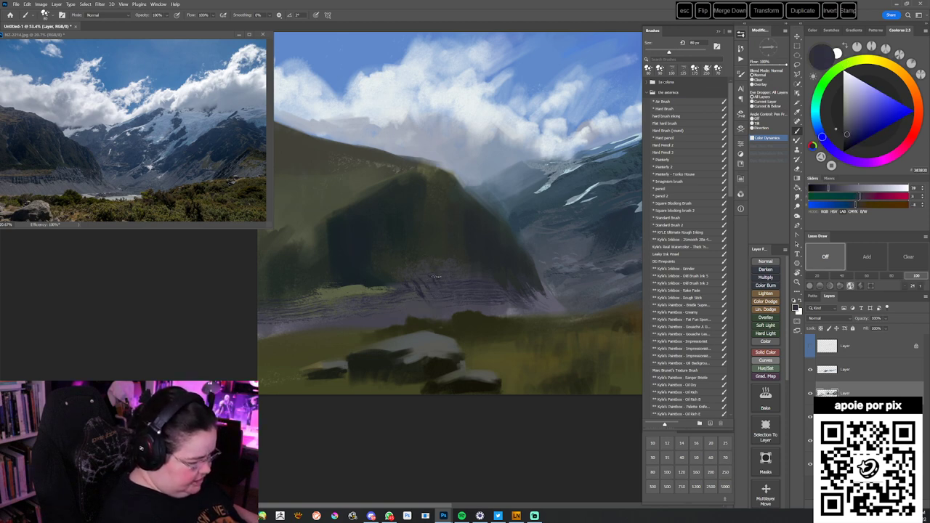
{"action": "left_click", "coordinate": [422, 291], "text": "alt"}
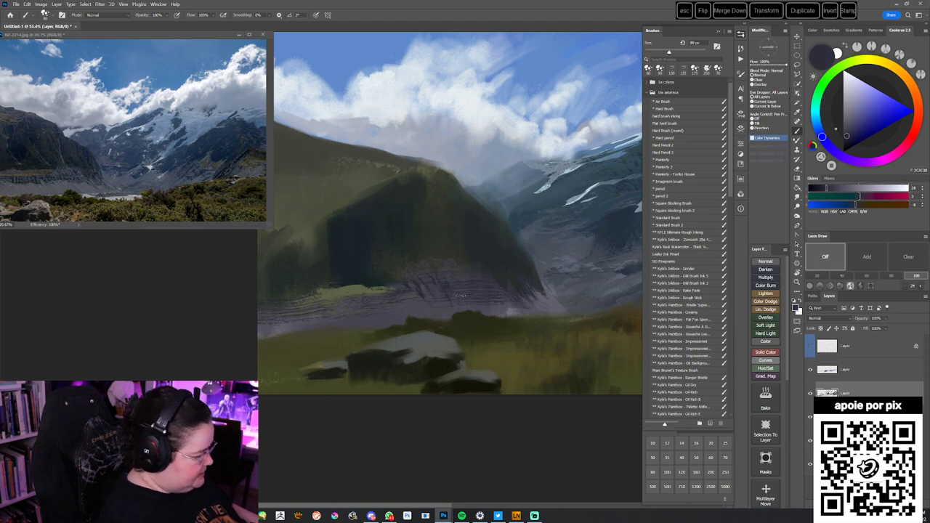
{"action": "left_click", "coordinate": [851, 133]}
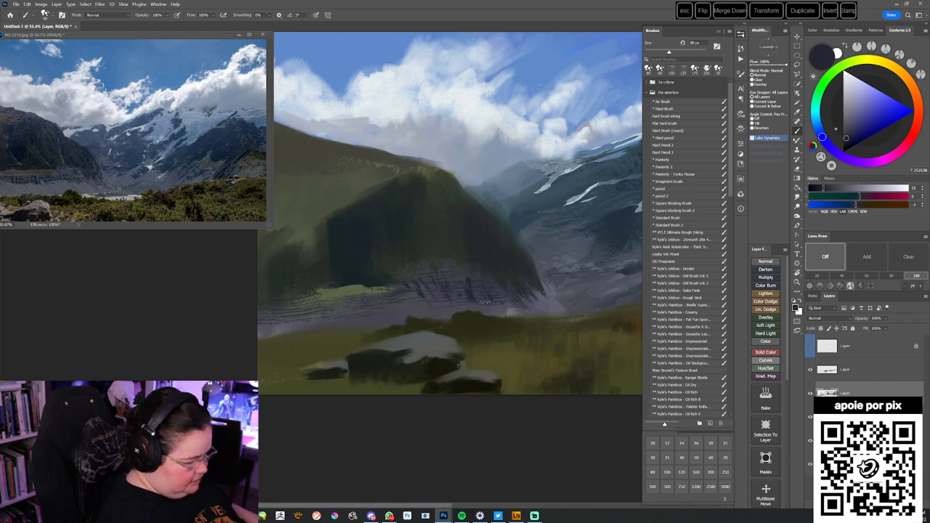
- Extend the crevices toward the near hill's pointed foot with alternating sampled dark and mid purple-greys, reducing the brush to 70 px
{"action": "left_click", "coordinate": [488, 268], "text": "alt"}
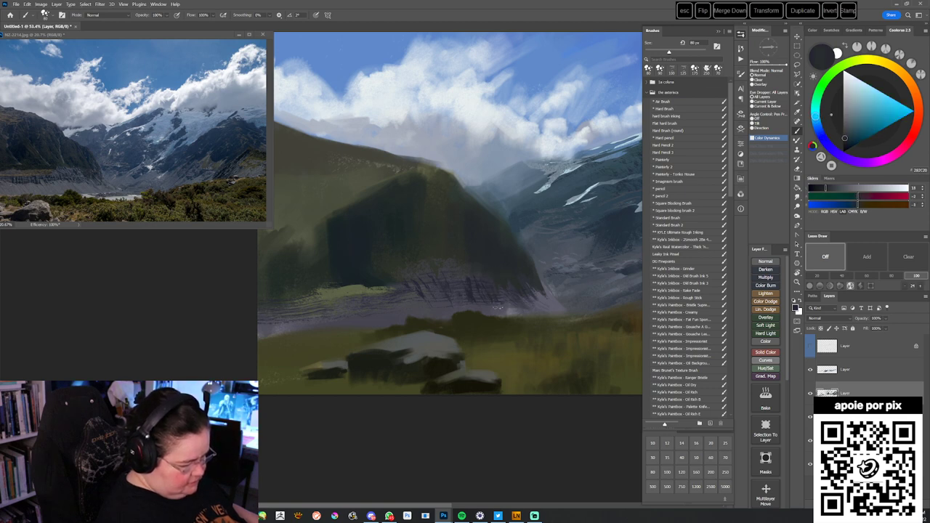
{"action": "left_click", "coordinate": [500, 309], "text": "alt"}
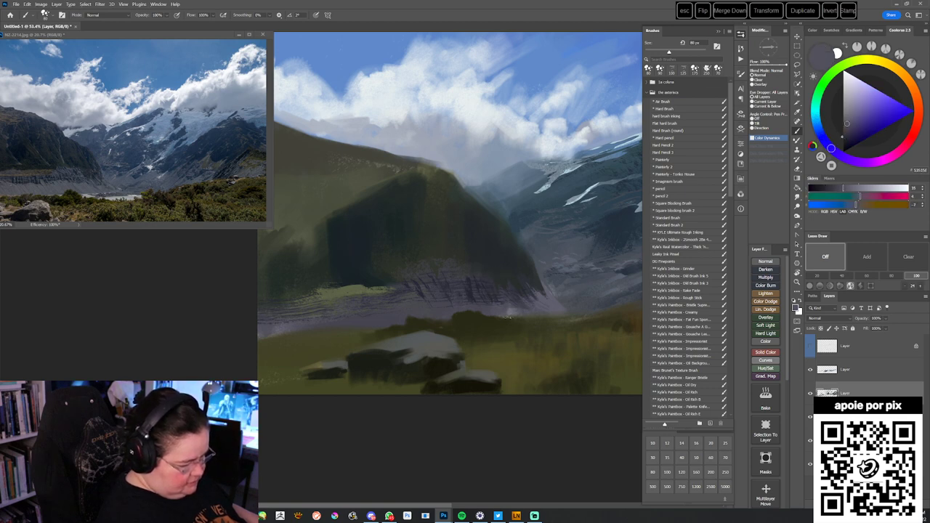
{"action": "left_click", "coordinate": [498, 291], "text": "alt"}
{"action": "left_click", "coordinate": [494, 274], "text": "alt"}
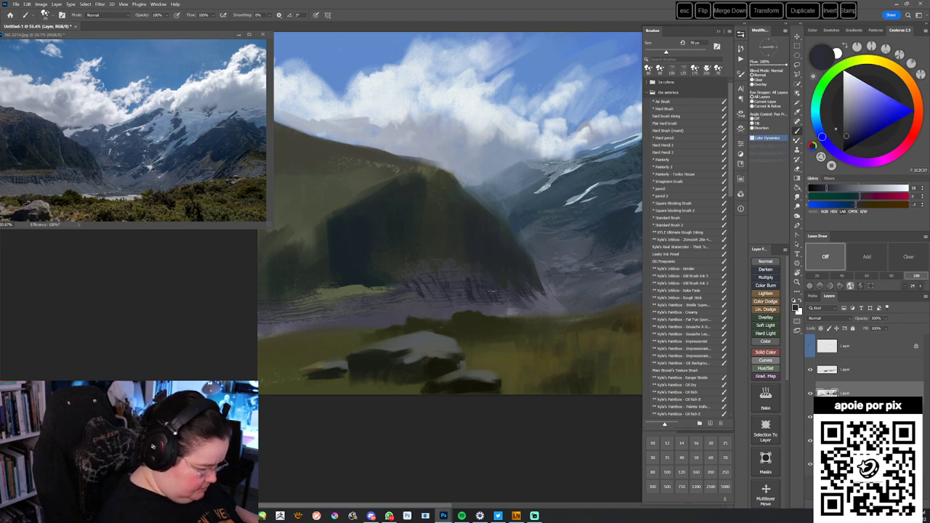
{"action": "left_click", "coordinate": [496, 305], "text": "alt"}
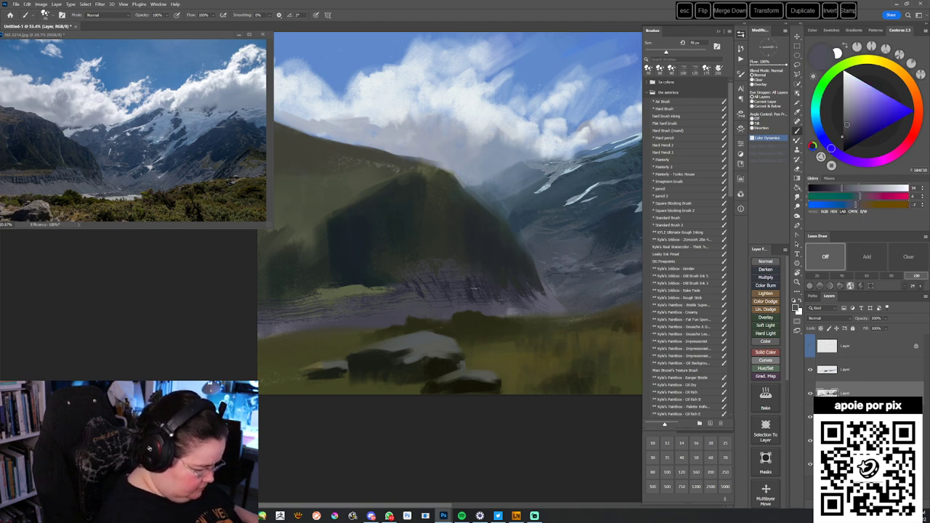
{"action": "key", "text": "r"}
{"action": "left_click_drag", "start_coordinate": [468, 260], "coordinate": [407, 408]}
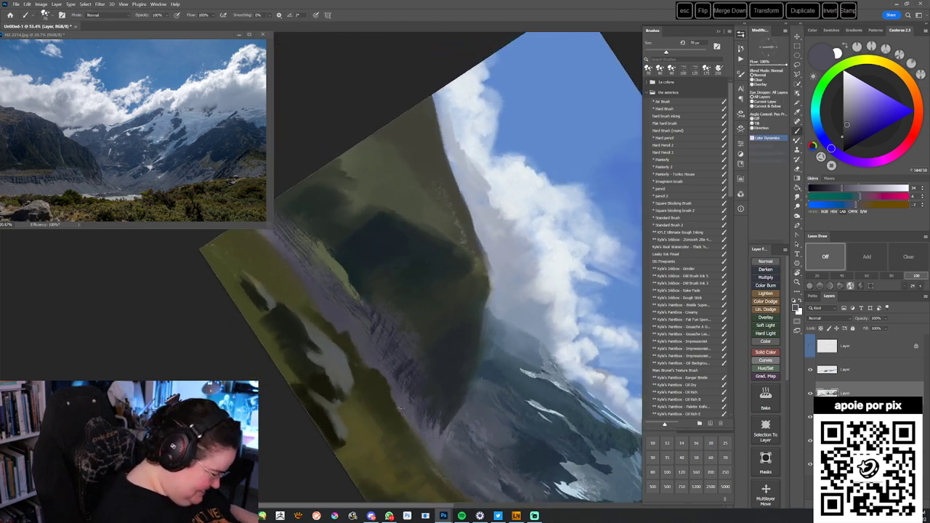
{"action": "key", "text": "Escape"}
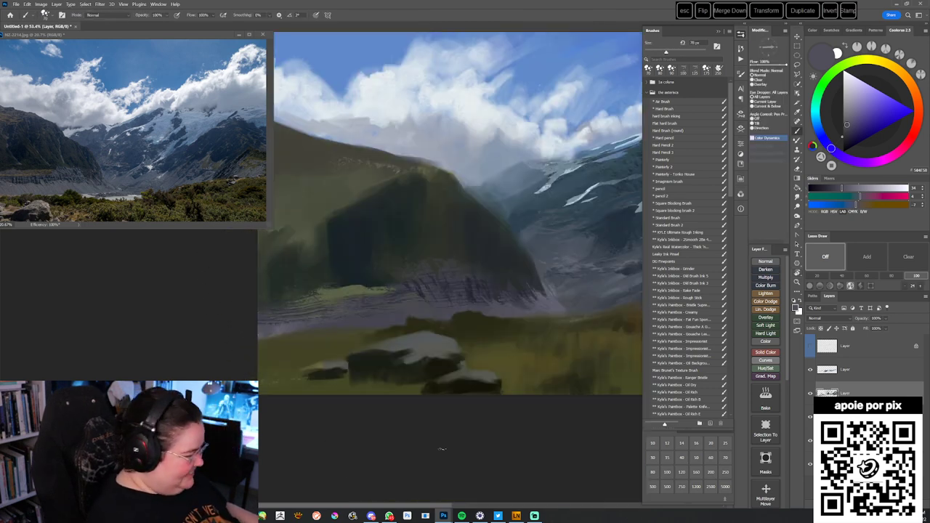
- Refine the base of the near hill's pointed foot with small strokes in sampled purple-greys at 40 px
{"action": "key", "text": "bracketleft"}
{"action": "key", "text": "bracketleft"}
{"action": "key", "text": "bracketleft"}
{"action": "left_click", "coordinate": [521, 310], "text": "alt"}
{"action": "left_click_drag", "start_coordinate": [521, 300], "coordinate": [536, 300]}
{"action": "left_click", "coordinate": [544, 308], "text": "alt"}
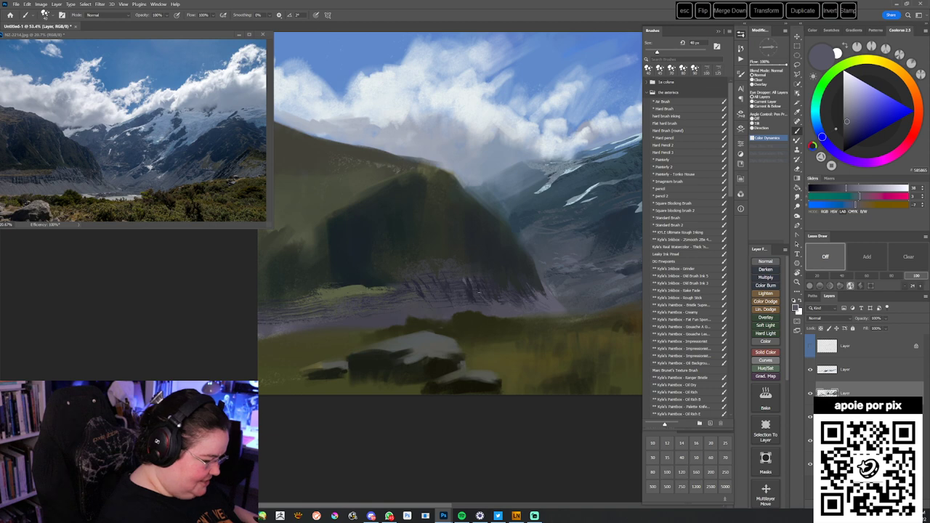
- Break up the crevices in the purple bank with fine 40 px strokes in sampled purple-grey and a slightly bluer tone
{"action": "left_click_drag", "start_coordinate": [530, 385], "coordinate": [552, 387]}
{"action": "left_click", "coordinate": [476, 291], "text": "alt"}
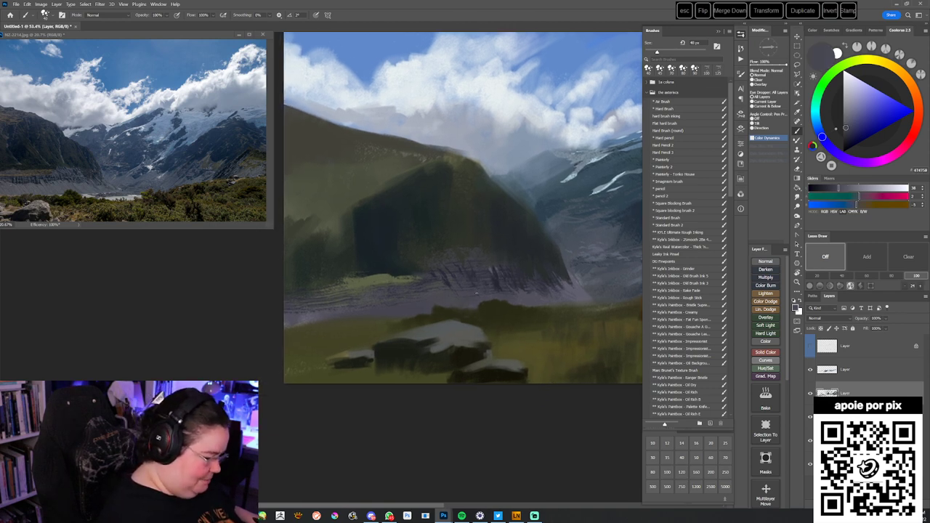
{"action": "left_click", "coordinate": [849, 125]}
{"action": "left_click", "coordinate": [821, 135]}
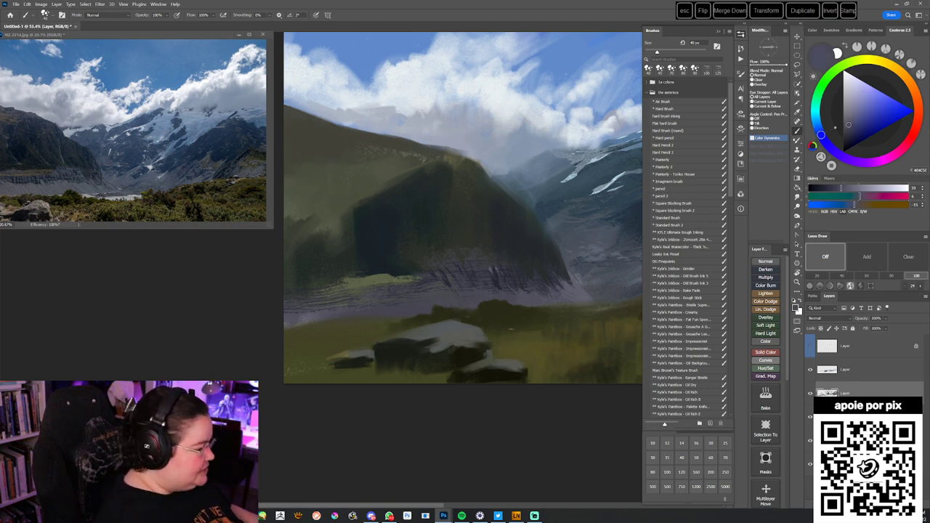
{"action": "left_click", "coordinate": [490, 266], "text": "alt"}
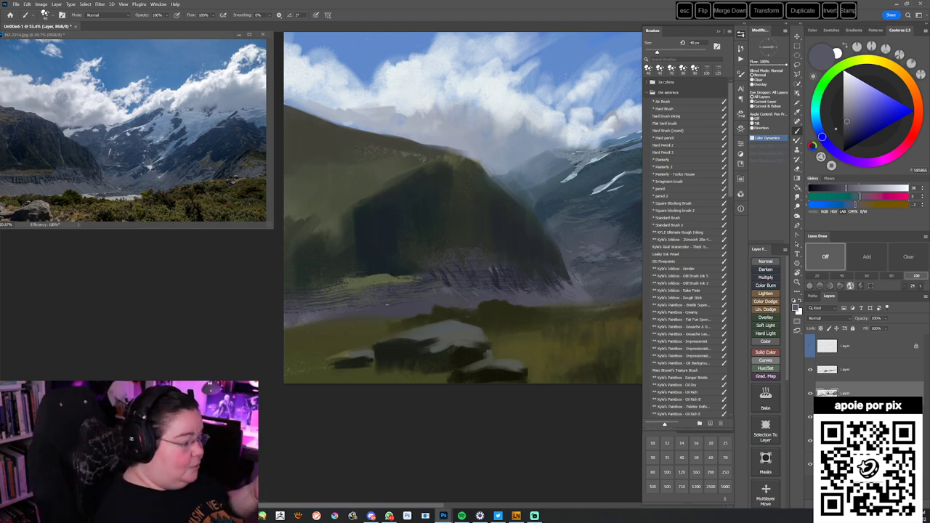
- Add lighter purple-grey strokes along the lower edge of the striated bank, using a sampled colour at 50 px
{"action": "left_click", "coordinate": [446, 290], "text": "alt"}
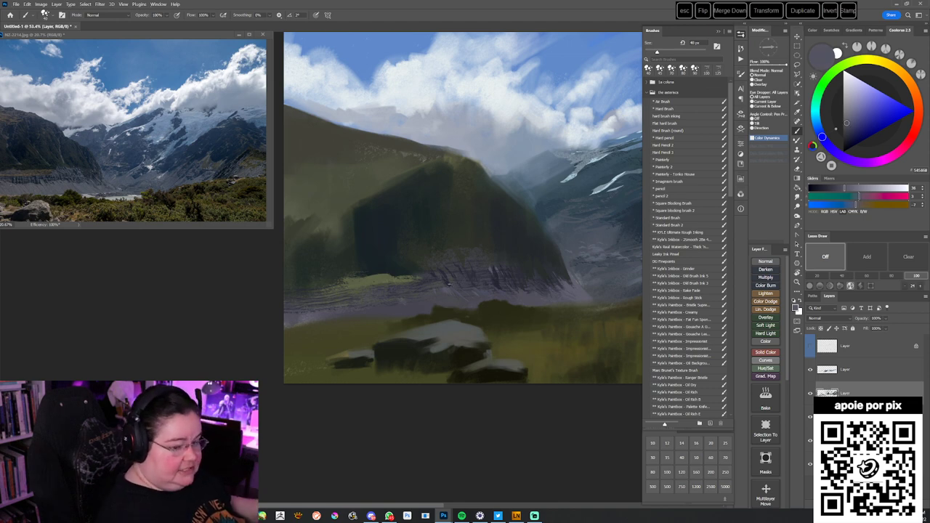
{"action": "key", "text": "bracketright"}
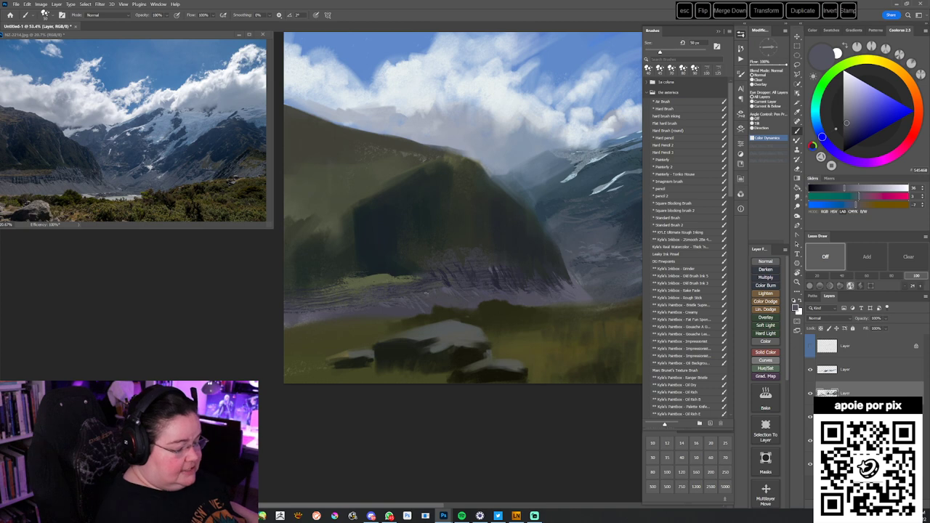
{"action": "key", "text": "r"}
{"action": "left_click_drag", "start_coordinate": [503, 387], "coordinate": [569, 310]}
{"action": "key", "text": "b"}
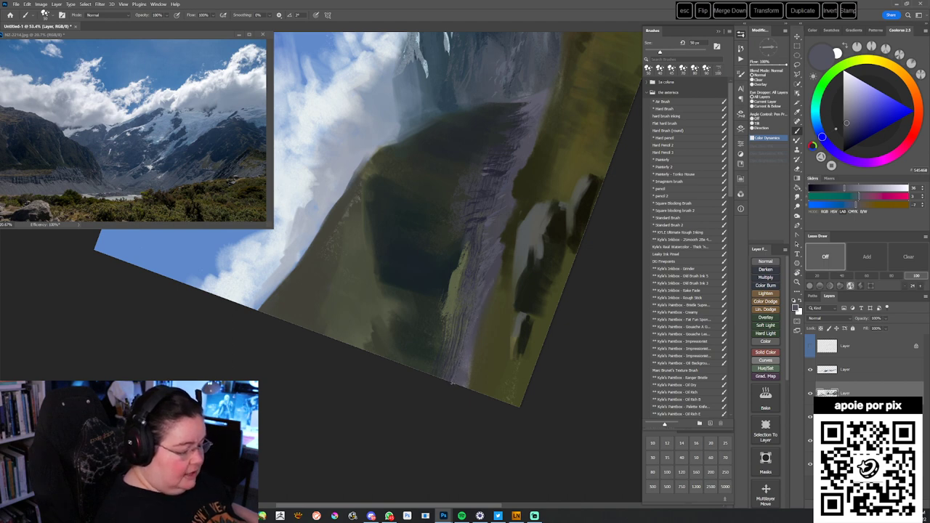
{"action": "key", "text": "Escape"}
{"action": "left_click_drag", "start_coordinate": [517, 407], "coordinate": [501, 379]}
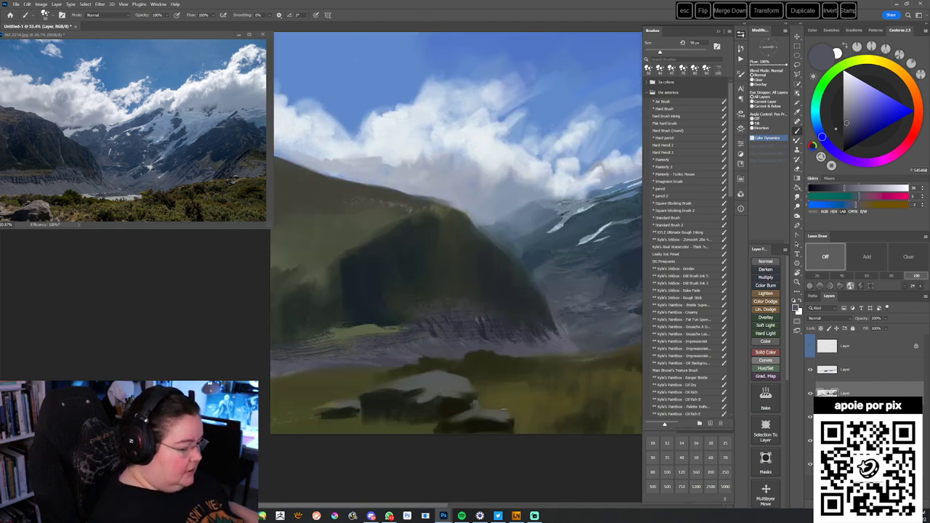
- Blend the crevices beneath the near hill using the Fat Fan sponge brush at 200 px in dark blue-grey
{"action": "left_click", "coordinate": [696, 306]}
{"action": "left_click", "coordinate": [703, 319]}
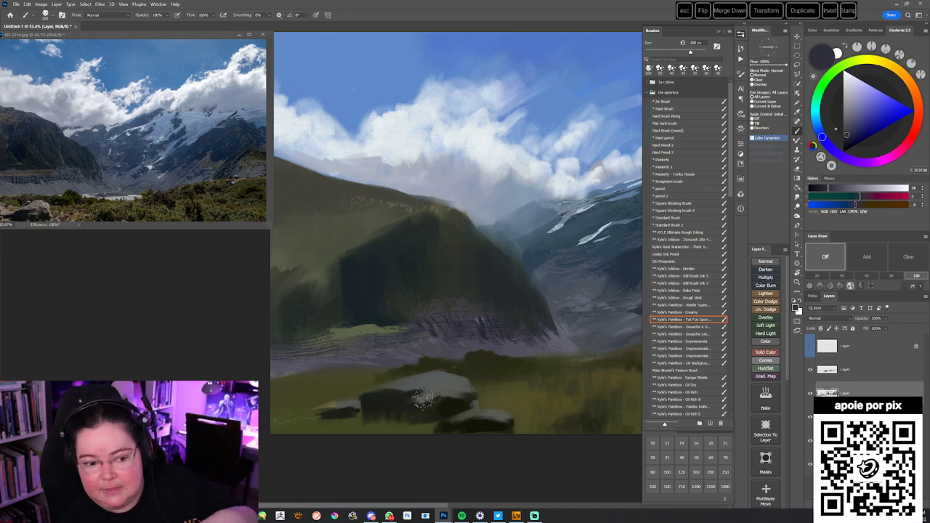
{"action": "left_click_drag", "start_coordinate": [412, 395], "coordinate": [424, 401]}
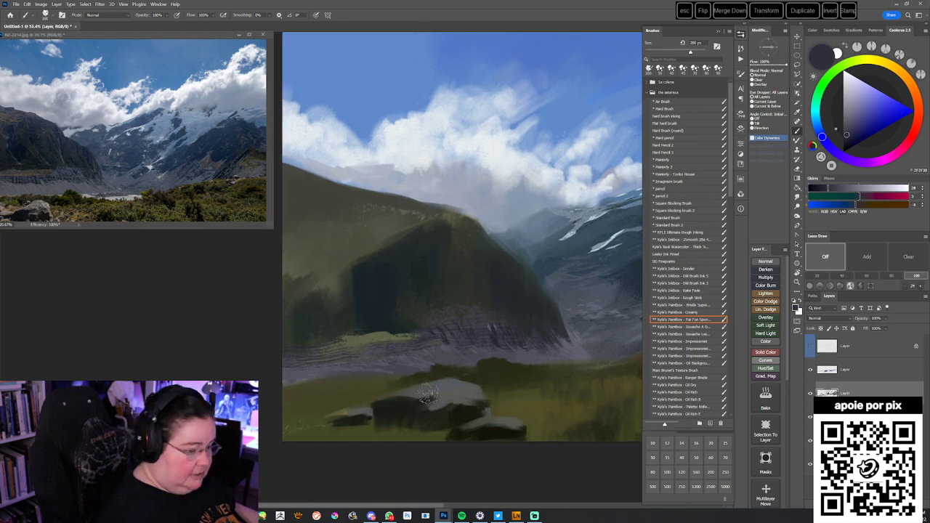
- Roughen the outer edge of the near hill's large shadow with sampled light and dark greens, using the Sampled Brush 1 52 at 90 px
{"action": "right_click", "coordinate": [506, 242]}
{"action": "left_click", "coordinate": [708, 400]}
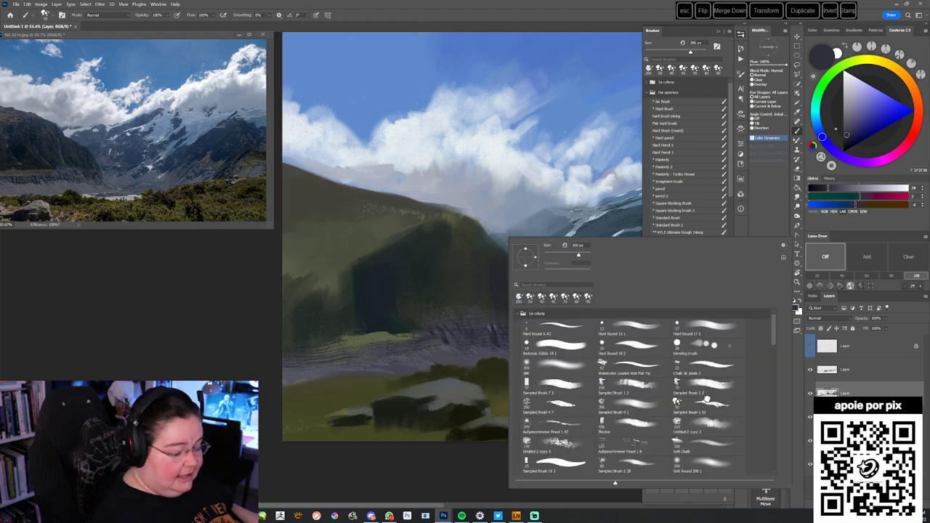
{"action": "left_click", "coordinate": [426, 476]}
{"action": "left_click_drag", "start_coordinate": [342, 312], "coordinate": [364, 299]}
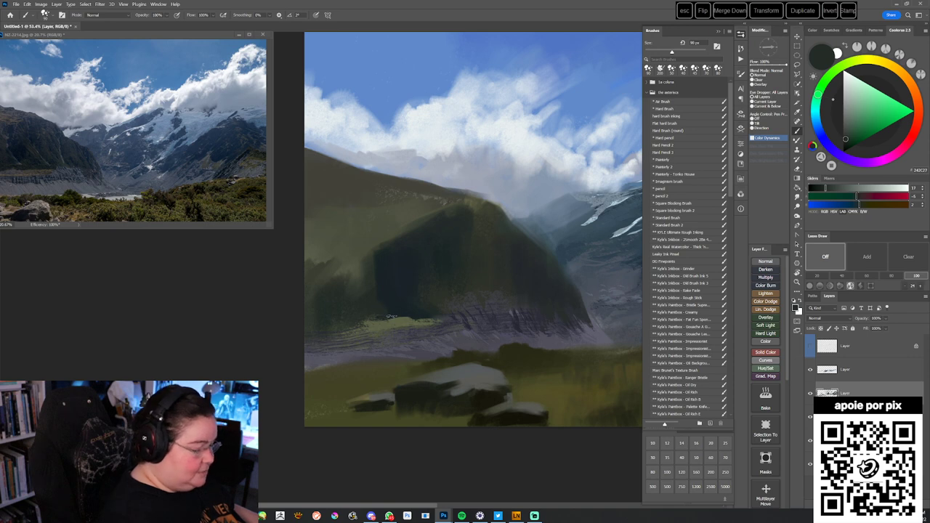
{"action": "left_click", "coordinate": [385, 318], "text": "alt"}
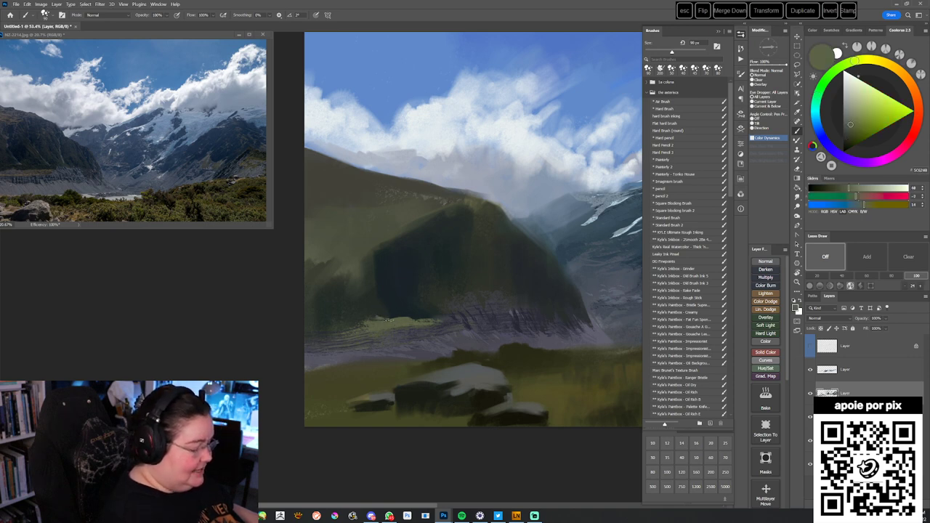
{"action": "left_click", "coordinate": [371, 296], "text": "alt"}
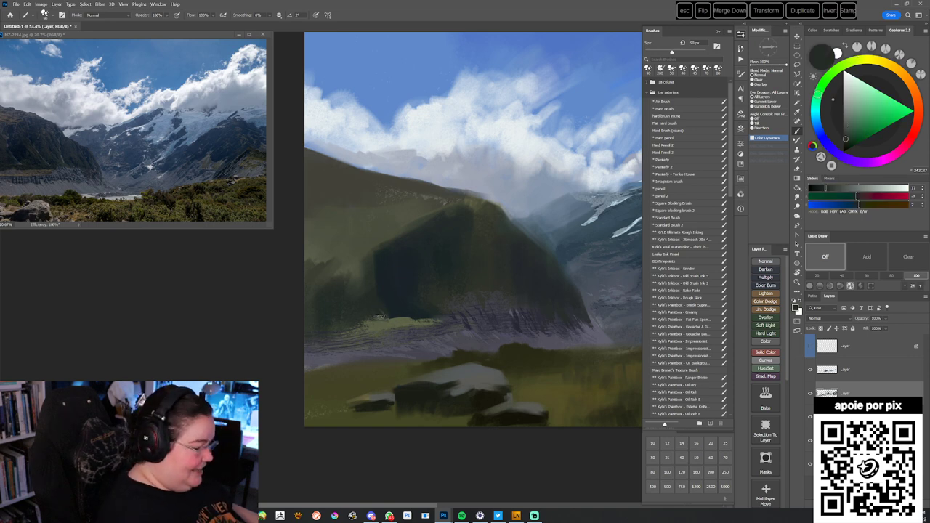
{"action": "left_click", "coordinate": [367, 254], "text": "alt"}
{"action": "left_click_drag", "start_coordinate": [848, 129], "coordinate": [808, 137]}
{"action": "left_click", "coordinate": [367, 261], "text": "alt"}
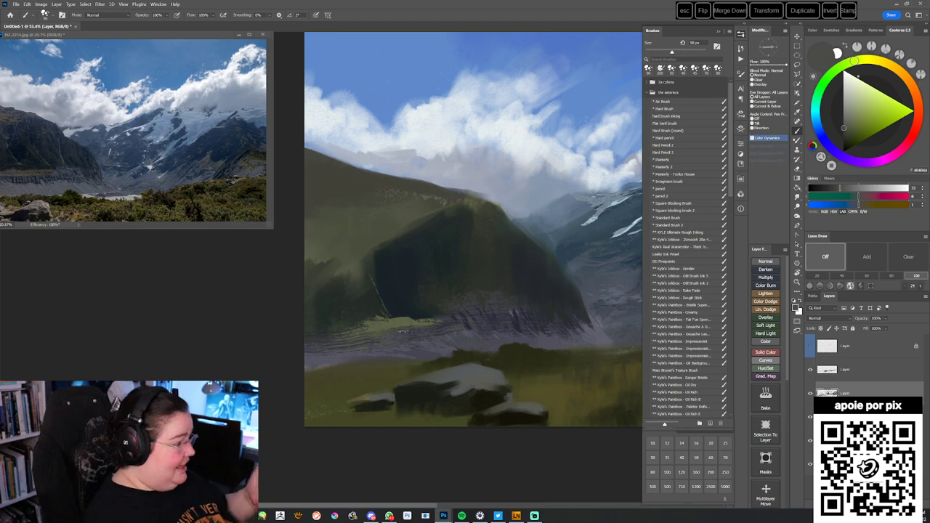
{"action": "left_click", "coordinate": [374, 280], "text": "alt"}
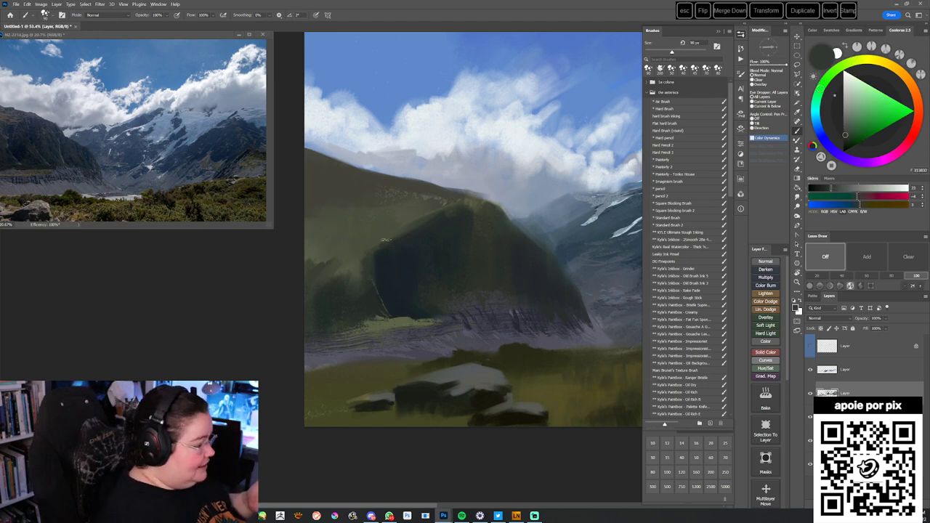
{"action": "left_click", "coordinate": [363, 254], "text": "alt"}
- Add fine rock striations across the near hill's upper slope in sampled olive-grey at 73 px
{"action": "left_click", "coordinate": [402, 184], "text": "alt"}
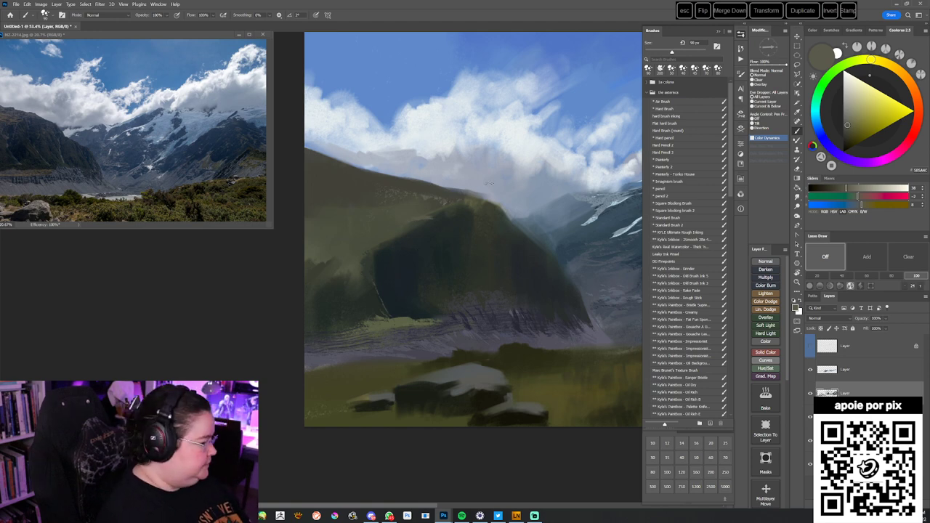
{"action": "right_click", "coordinate": [490, 183]}
{"action": "left_click", "coordinate": [545, 203]}
{"action": "left_click", "coordinate": [482, 14]}
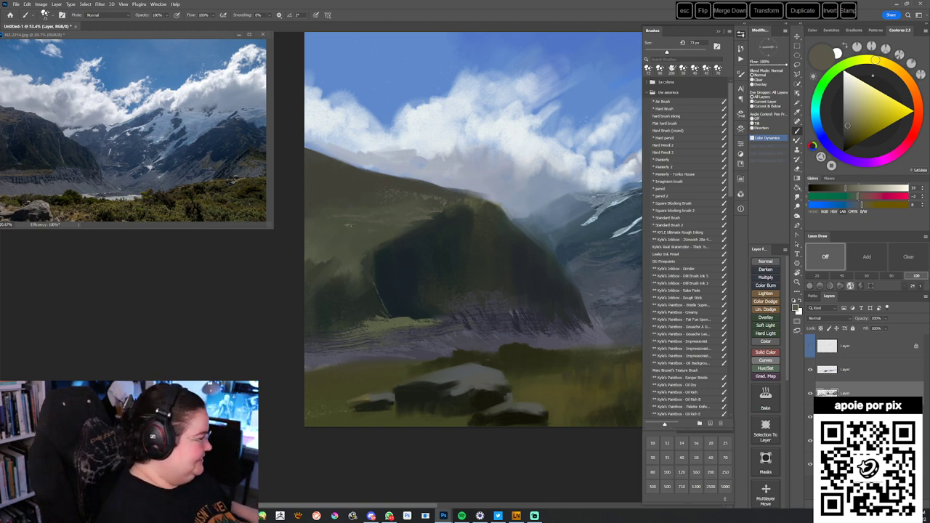
{"action": "left_click_drag", "start_coordinate": [351, 213], "coordinate": [359, 230]}
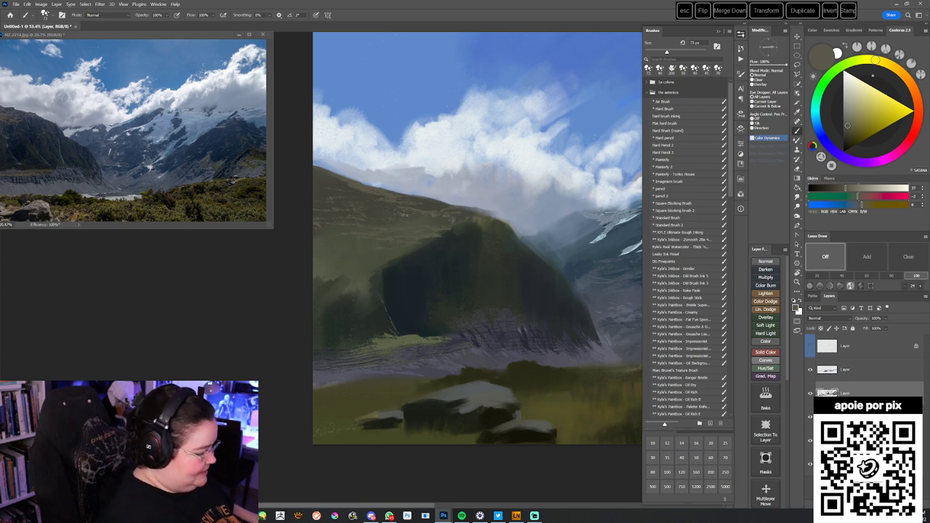
- Refine the striations along the near hill's crest and the slope above the shadow with sampled olives and dark greens at 73 px
{"action": "left_click", "coordinate": [387, 197], "text": "alt"}
{"action": "left_click", "coordinate": [446, 203], "text": "alt"}
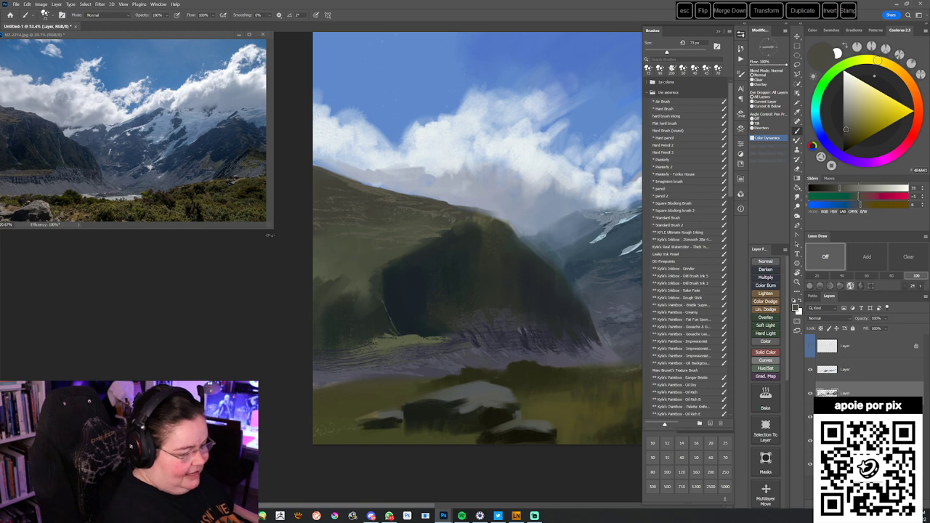
{"action": "left_click", "coordinate": [434, 216], "text": "alt"}
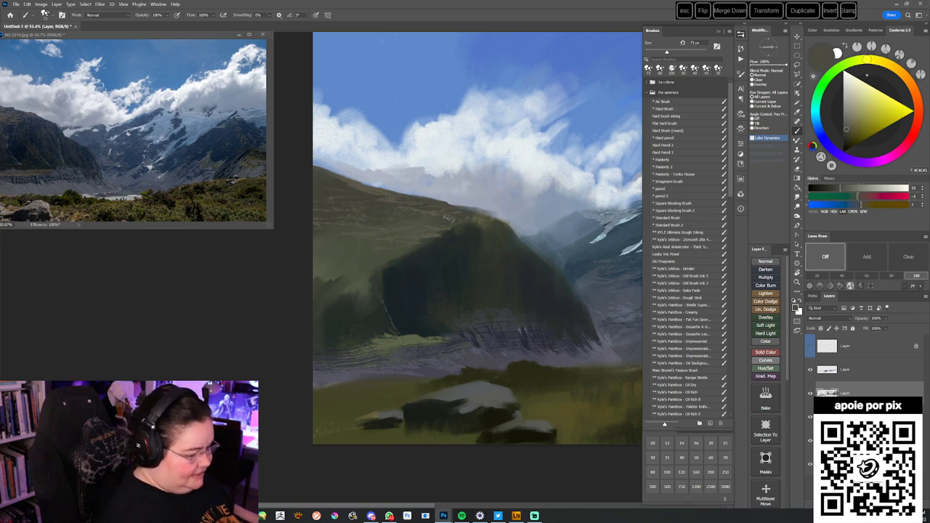
{"action": "left_click", "coordinate": [450, 243], "text": "alt"}
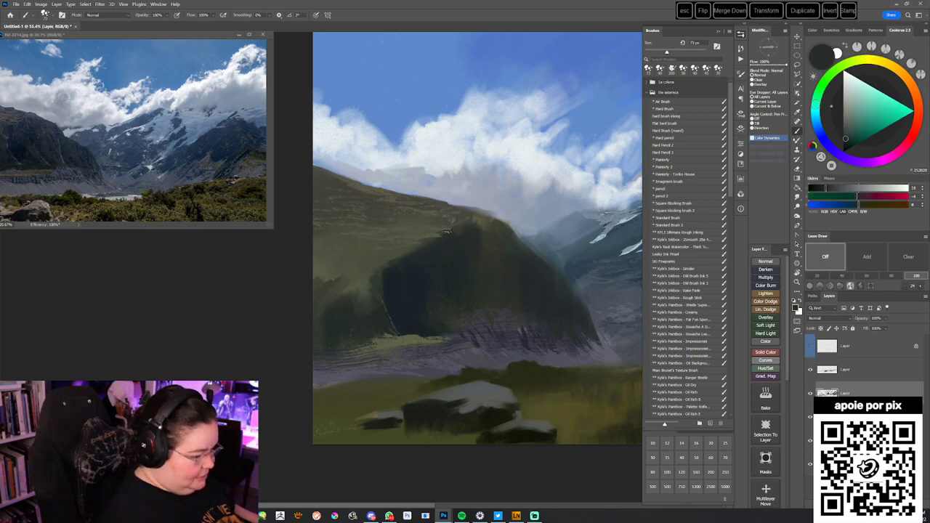
{"action": "left_click", "coordinate": [454, 225], "text": "alt"}
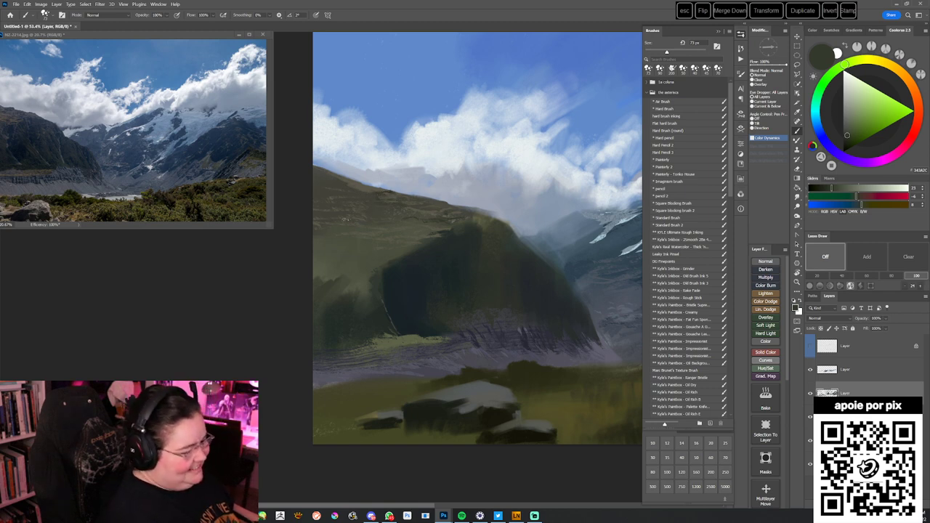
{"action": "left_click", "coordinate": [396, 261], "text": "alt"}
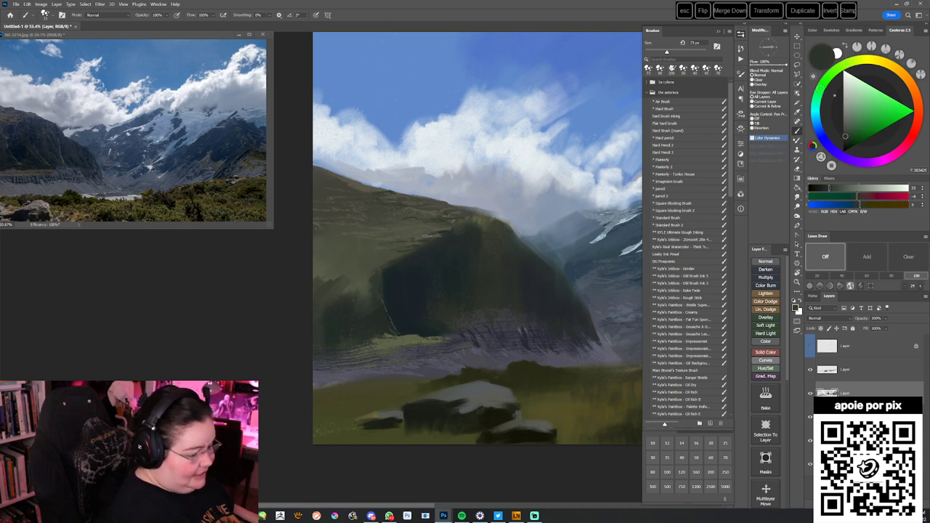
{"action": "left_click", "coordinate": [379, 172], "text": "alt"}
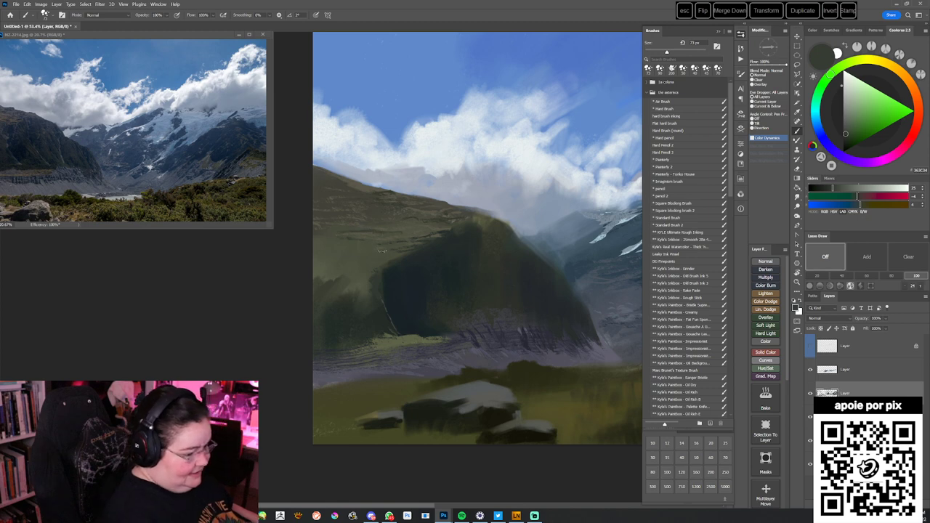
- Work over the upper edge of the near hill's shadow with Square blocking brush 2 in sampled dark teal and olive, reducing the size to 45 px
{"action": "left_click", "coordinate": [437, 249], "text": "alt"}
{"action": "left_click", "coordinate": [677, 209]}
{"action": "left_click", "coordinate": [423, 264], "text": "alt"}
{"action": "key", "text": "bracketleft"}
{"action": "key", "text": "bracketleft"}
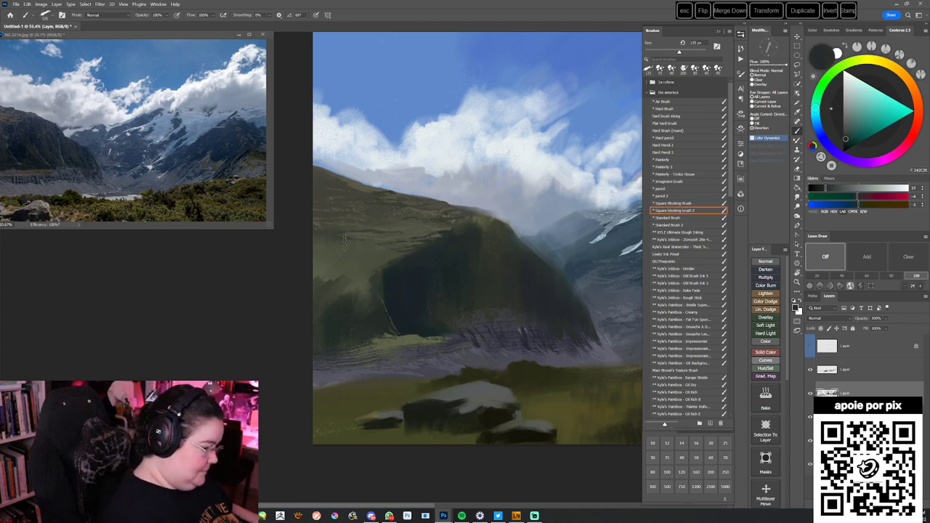
{"action": "left_click", "coordinate": [406, 228], "text": "alt"}
{"action": "key", "text": "bracketleft"}
{"action": "key", "text": "bracketleft"}
{"action": "key", "text": "bracketleft"}
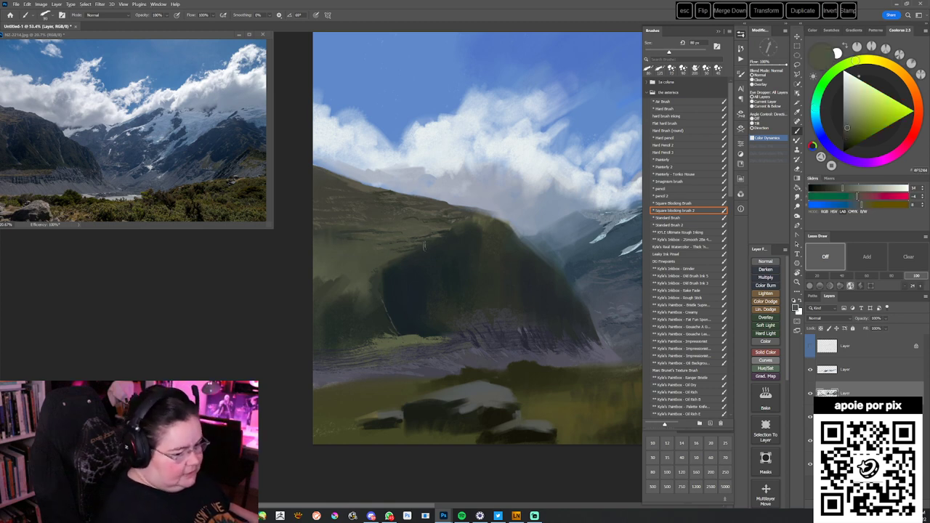
{"action": "left_click", "coordinate": [418, 253], "text": "alt"}
{"action": "key", "text": "bracketleft"}
{"action": "key", "text": "bracketleft"}
{"action": "key", "text": "bracketleft"}
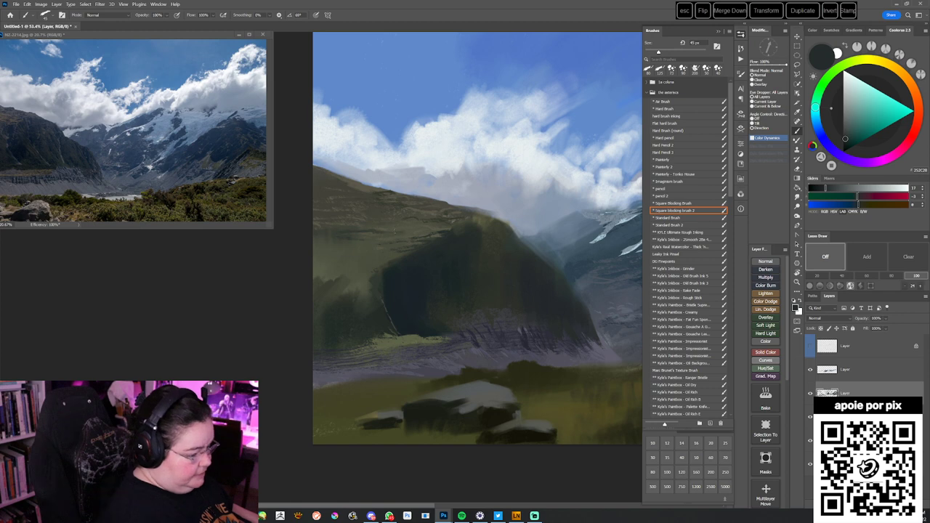
{"action": "left_click", "coordinate": [430, 226], "text": "alt"}
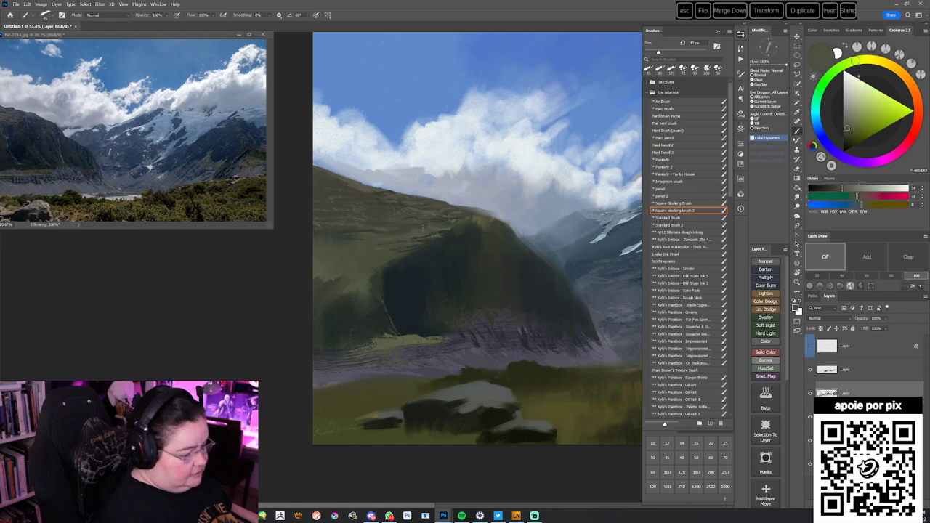
- Break up the slope above the shadow with Sampled Brush 1 52 at 125 px, then 70 px, in olive and sampled dark teal
{"action": "right_click", "coordinate": [465, 266]}
{"action": "left_click", "coordinate": [703, 378]}
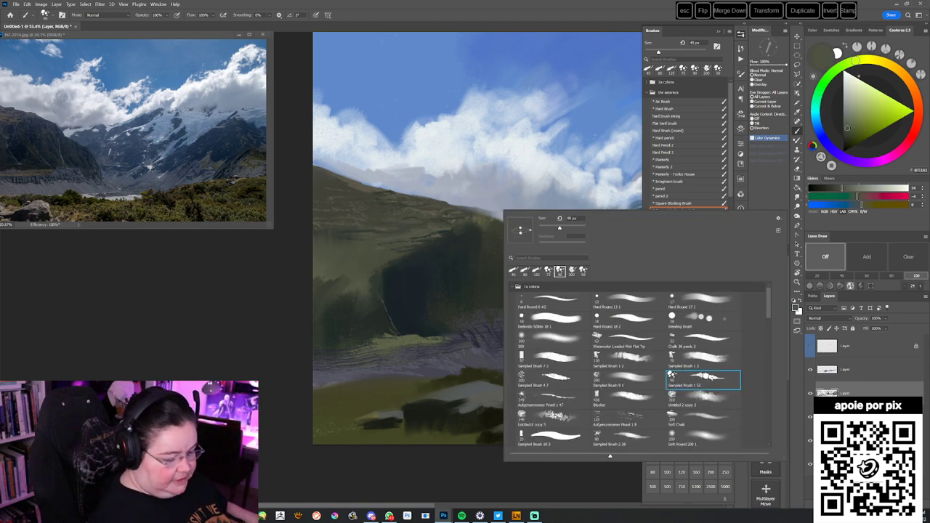
{"action": "left_click", "coordinate": [390, 262]}
{"action": "key", "text": "bracketright"}
{"action": "key", "text": "bracketright"}
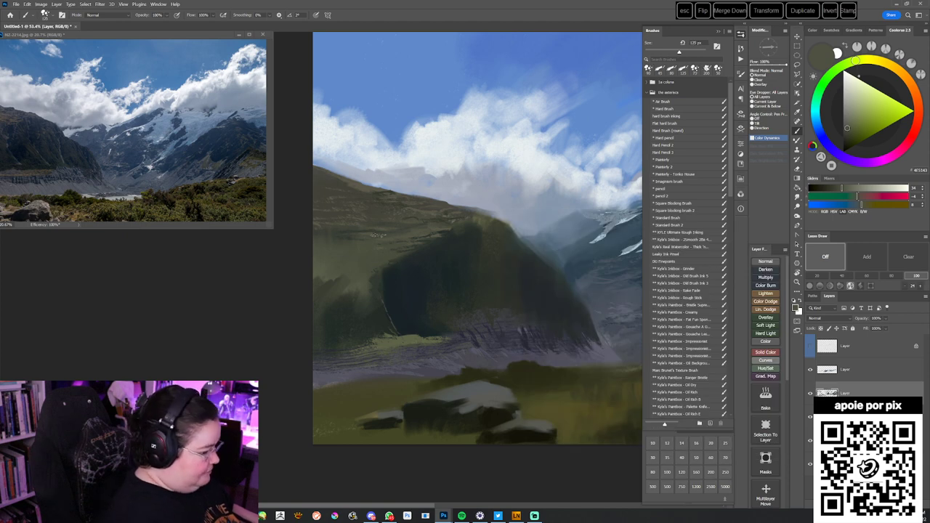
{"action": "left_click", "coordinate": [434, 242], "text": "alt"}
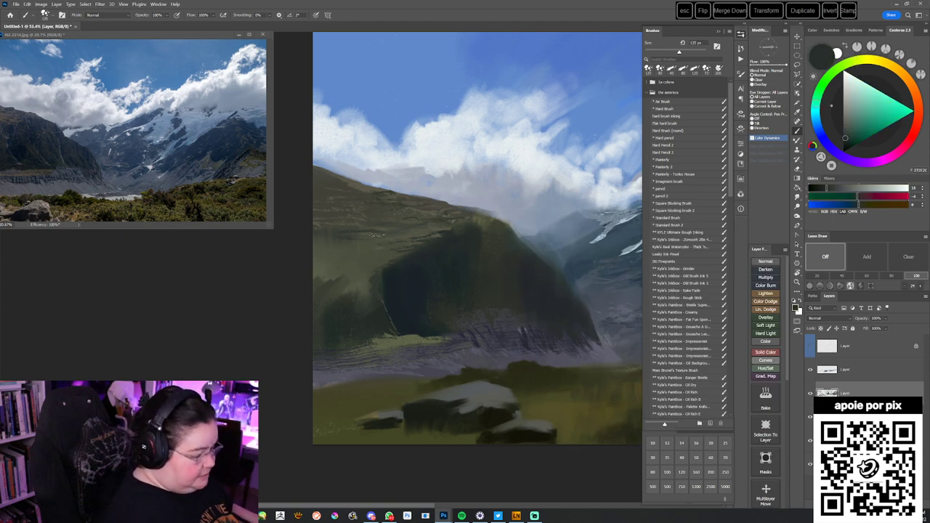
{"action": "key", "text": "bracketleft"}
{"action": "key", "text": "bracketleft"}
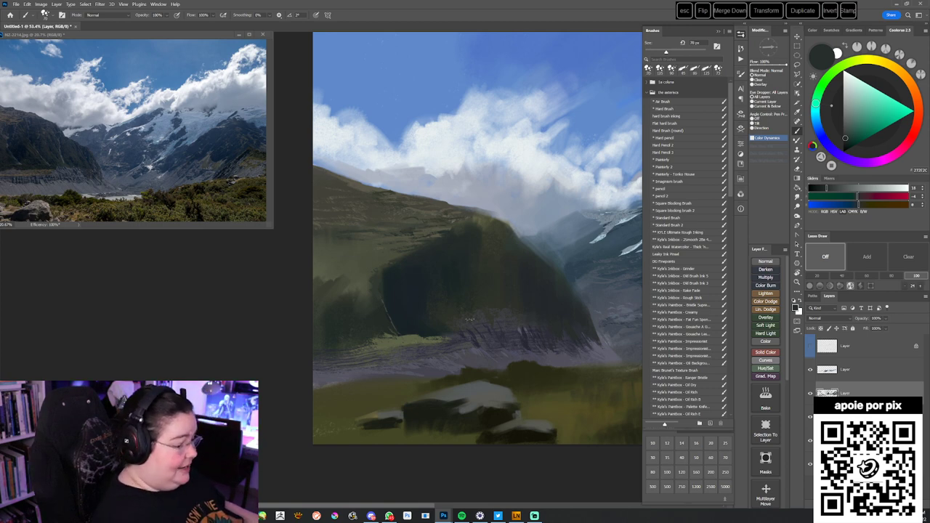
- Clean up the near hill's ridge against the clouds along a rotated canvas, using sampled olive and pale blue-grey at 70 px
{"action": "left_click_drag", "start_coordinate": [478, 374], "coordinate": [480, 403]}
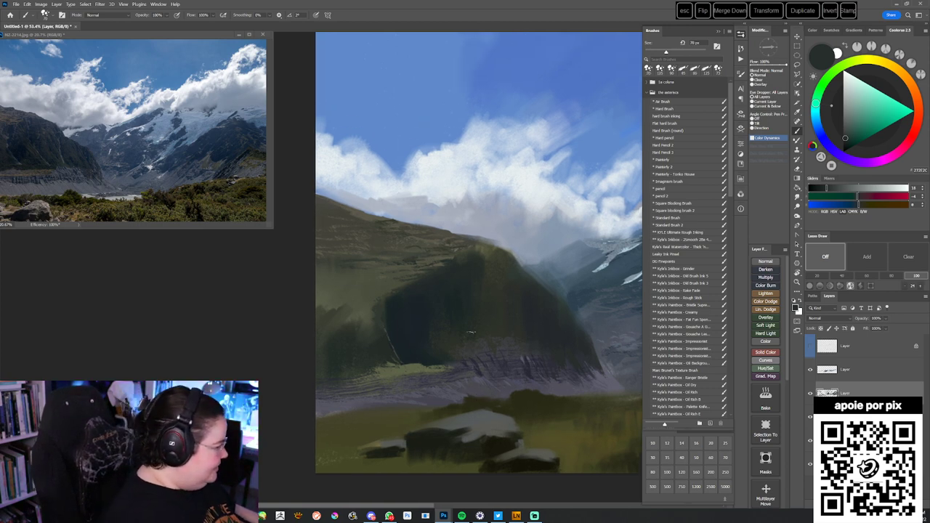
{"action": "left_click", "coordinate": [363, 225], "text": "alt"}
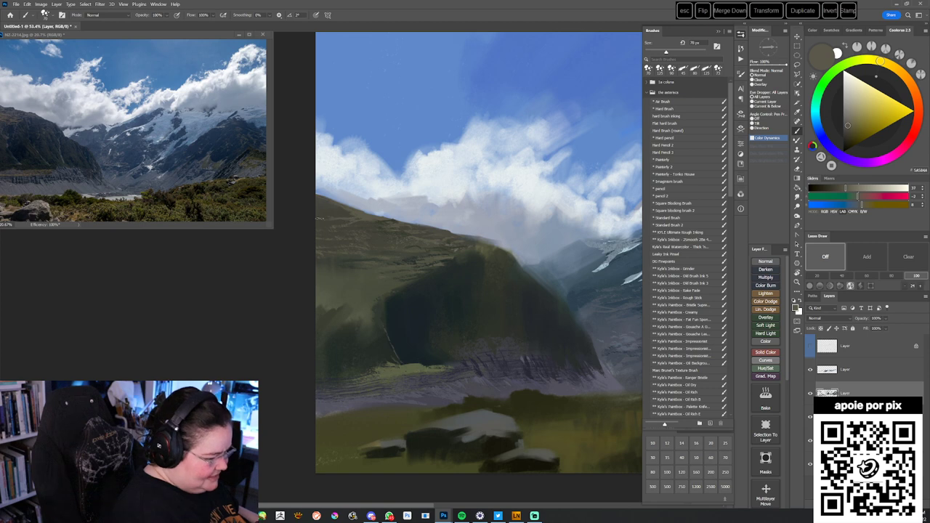
{"action": "key", "text": "r"}
{"action": "mouse_move", "coordinate": [384, 228]}
{"action": "left_mouse_down"}
{"action": "mouse_move", "coordinate": [557, 318]}
{"action": "mouse_move", "coordinate": [487, 421]}
{"action": "left_mouse_up"}
{"action": "key", "text": "b"}
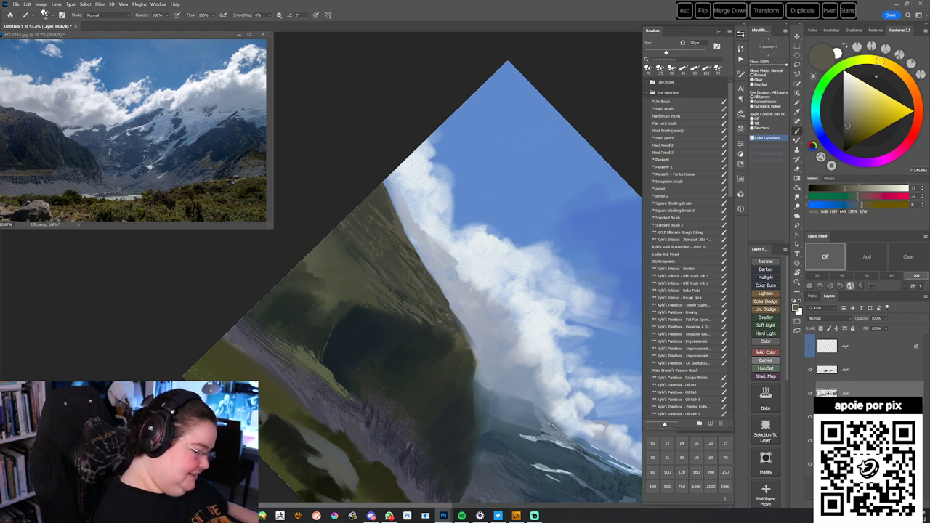
{"action": "left_click", "coordinate": [463, 314], "text": "alt"}
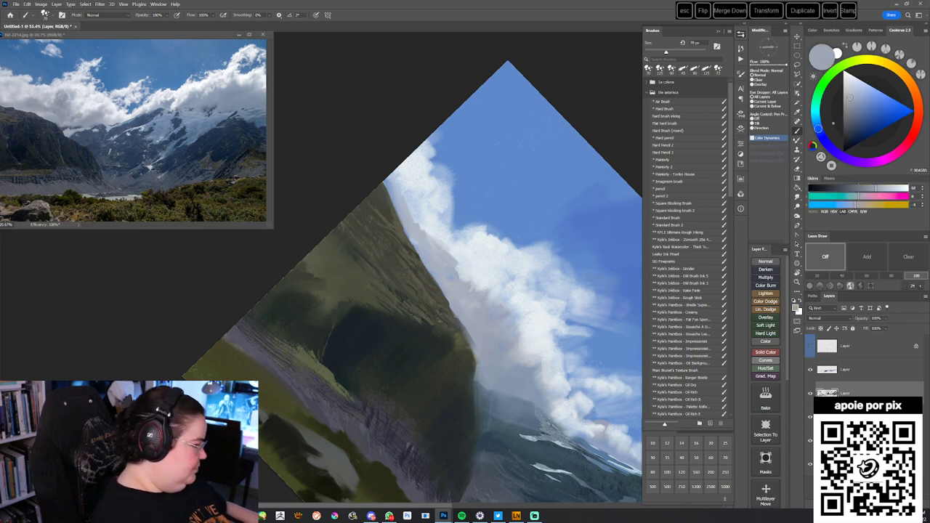
{"action": "left_click", "coordinate": [467, 313], "text": "alt"}
{"action": "left_click_drag", "start_coordinate": [454, 312], "coordinate": [480, 369]}
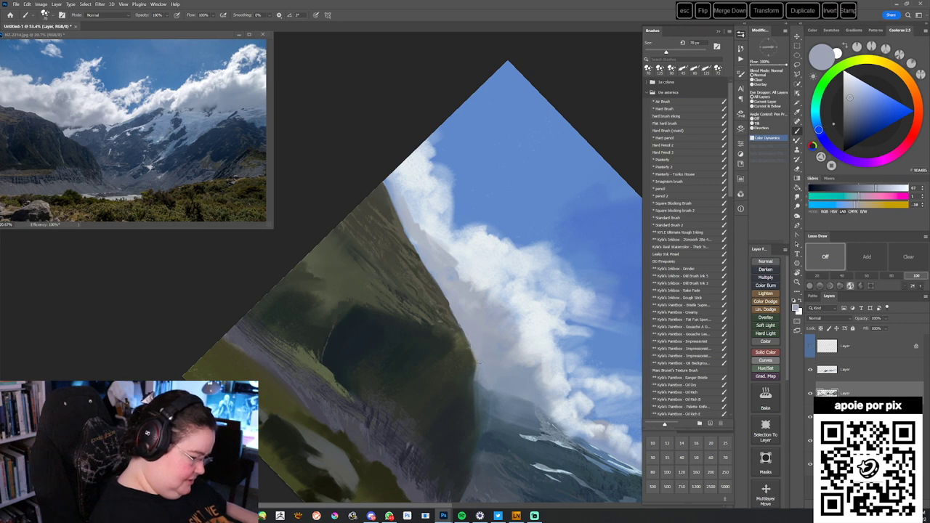
{"action": "left_click", "coordinate": [481, 361], "text": "alt"}
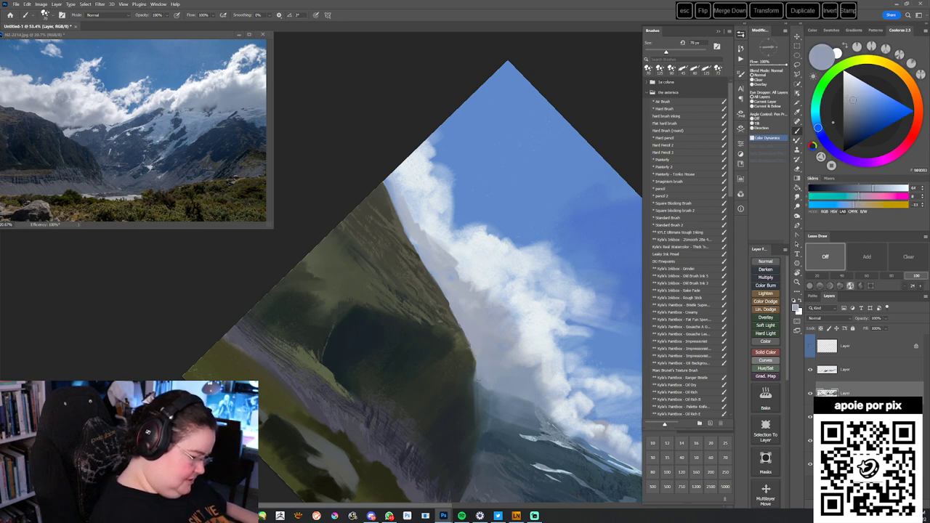
- Lasso the valley area along the near hill's descending ridge and add a new layer at the top of the stack
{"action": "key", "text": "Escape"}
{"action": "left_click_drag", "start_coordinate": [583, 415], "coordinate": [497, 391]}
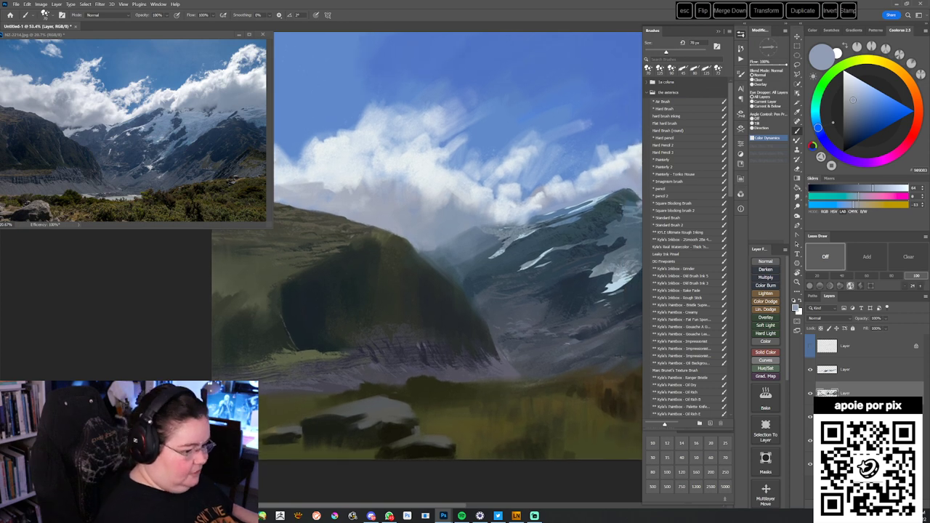
{"action": "key", "text": "r"}
{"action": "left_click_drag", "start_coordinate": [585, 348], "coordinate": [526, 397]}
{"action": "key", "text": "l"}
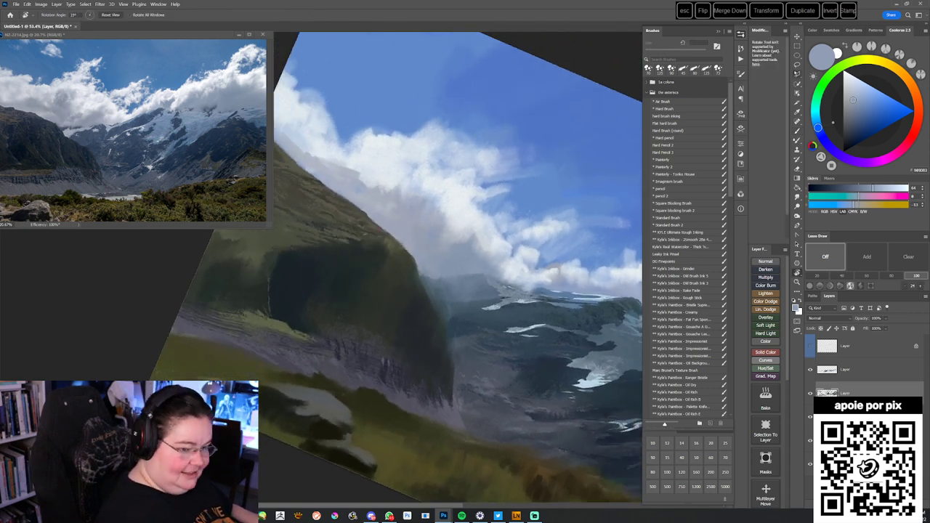
{"action": "mouse_move", "coordinate": [413, 253]}
{"action": "left_mouse_down"}
{"action": "mouse_move", "coordinate": [443, 321]}
{"action": "mouse_move", "coordinate": [471, 438]}
{"action": "mouse_move", "coordinate": [534, 353]}
{"action": "mouse_move", "coordinate": [488, 229]}
{"action": "mouse_move", "coordinate": [414, 254]}
{"action": "left_mouse_up"}
{"action": "left_click", "coordinate": [860, 355]}
{"action": "key", "text": "ctrl+alt+shift+n"}
{"action": "key", "text": "Escape"}
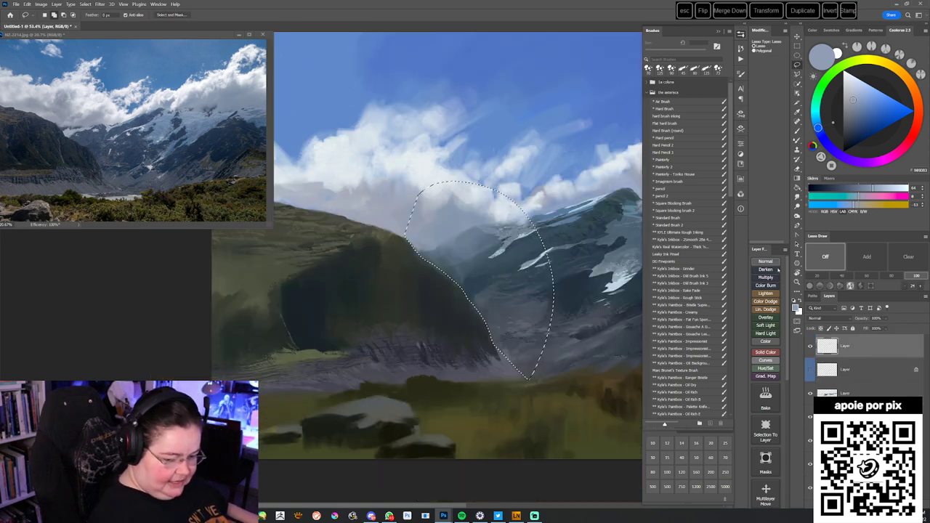
- Airbrush a soft haze in sampled blue-grey inside the selection along the near hill's ridge
{"action": "key", "text": "b"}
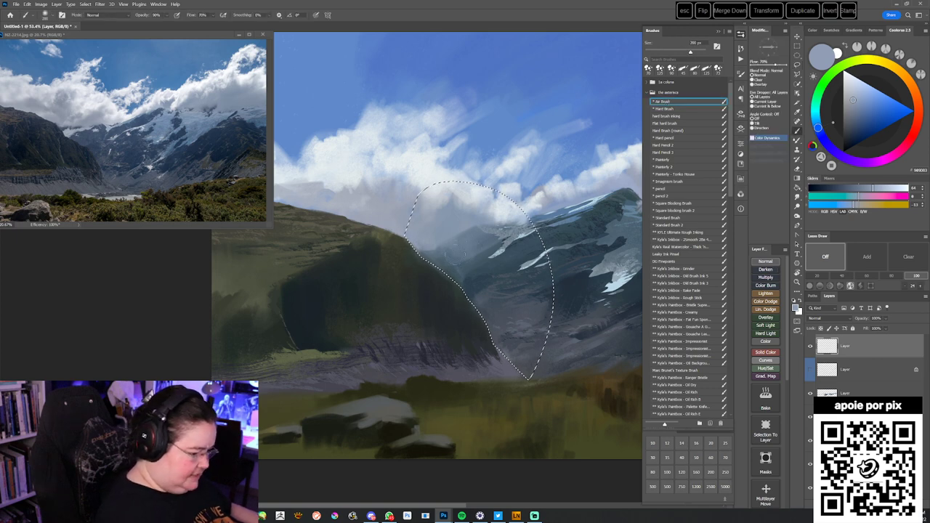
{"action": "left_click", "coordinate": [457, 248], "text": "alt"}
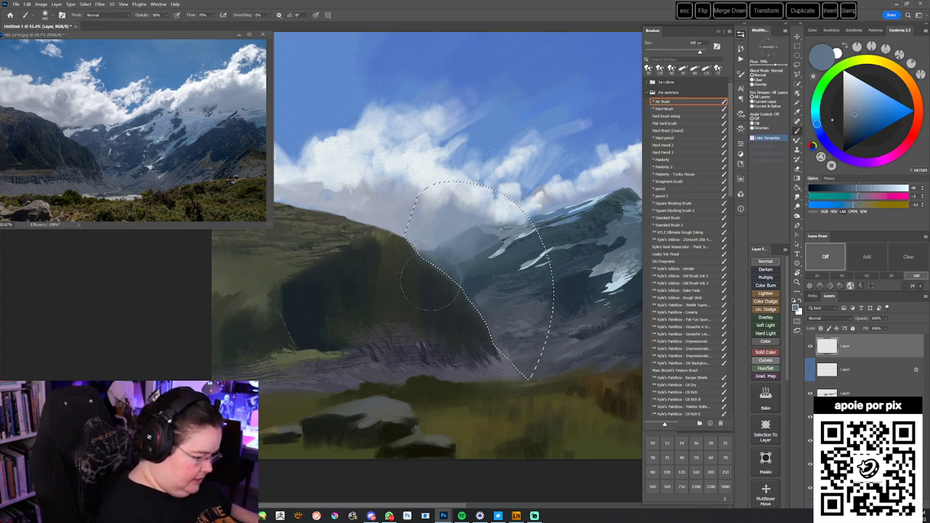
{"action": "mouse_move", "coordinate": [439, 285]}
{"action": "left_mouse_down"}
{"action": "mouse_move", "coordinate": [467, 292]}
{"action": "mouse_move", "coordinate": [480, 334]}
{"action": "left_mouse_up"}
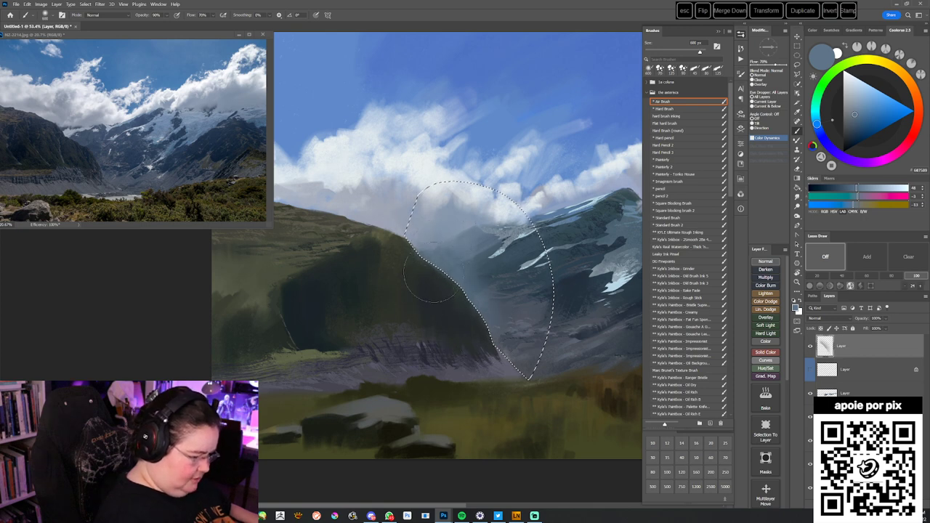
- Deselect the valley area and toggle the haze layer's visibility to compare the painting with and without it
{"action": "key", "text": "ctrl+d"}
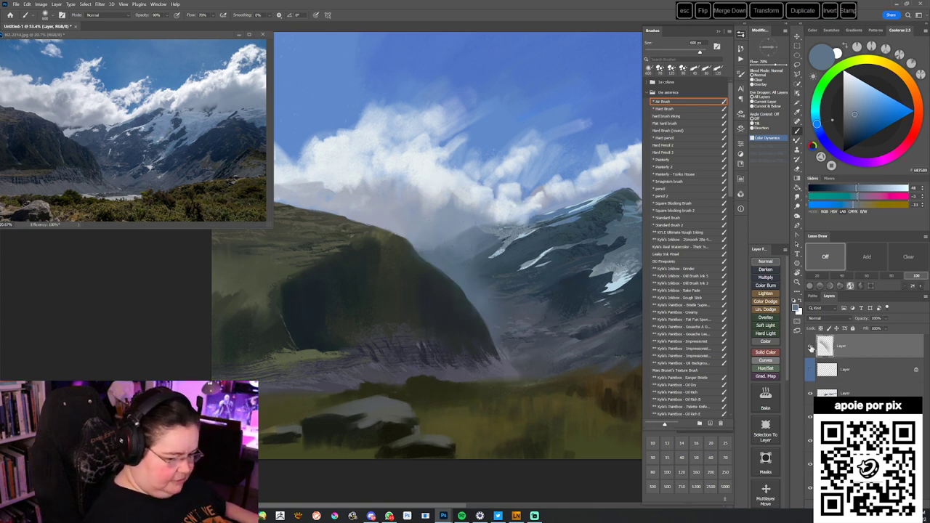
{"action": "left_click", "coordinate": [810, 347]}
{"action": "left_click", "coordinate": [810, 347]}
- Rotate the canvas and switch to a textured brush at 60 px, retouching the near hill's descending ridge in sampled dark green-grey and teal-grey
{"action": "key", "text": "r"}
{"action": "left_click_drag", "start_coordinate": [547, 311], "coordinate": [532, 354]}
{"action": "key", "text": "b"}
{"action": "right_click", "coordinate": [500, 298]}
{"action": "left_click", "coordinate": [712, 389]}
{"action": "left_click", "coordinate": [712, 421]}
{"action": "left_click", "coordinate": [495, 7]}
{"action": "left_click", "coordinate": [370, 264], "text": "alt"}
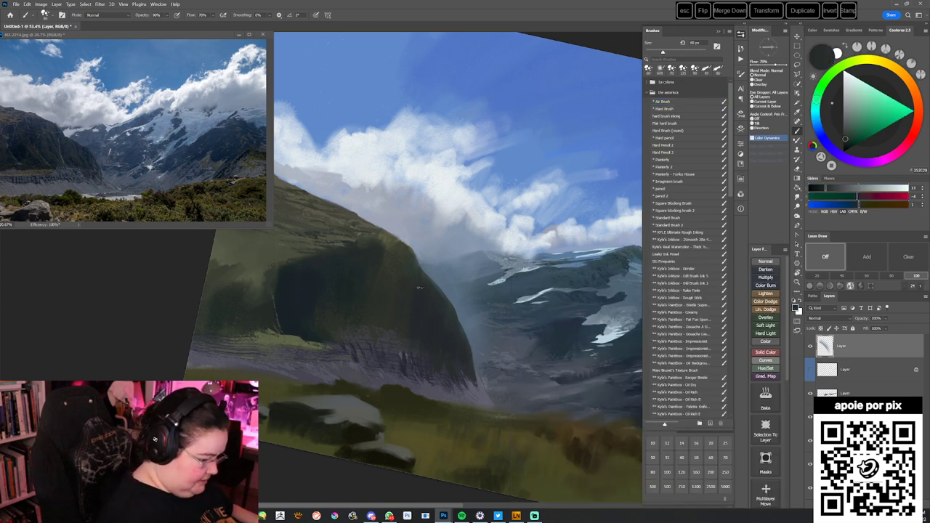
{"action": "left_click", "coordinate": [433, 284], "text": "alt"}
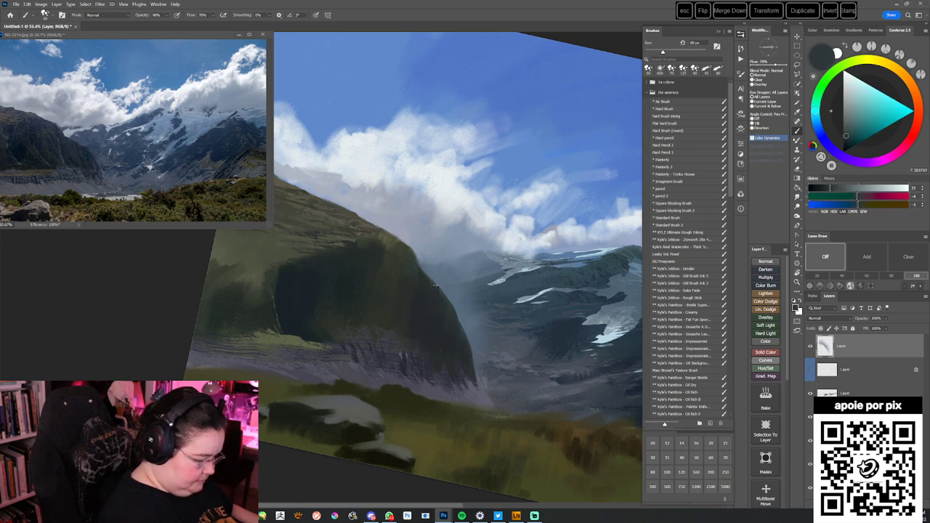
{"action": "left_click", "coordinate": [445, 313], "text": "alt"}
{"action": "left_click", "coordinate": [450, 303], "text": "alt"}
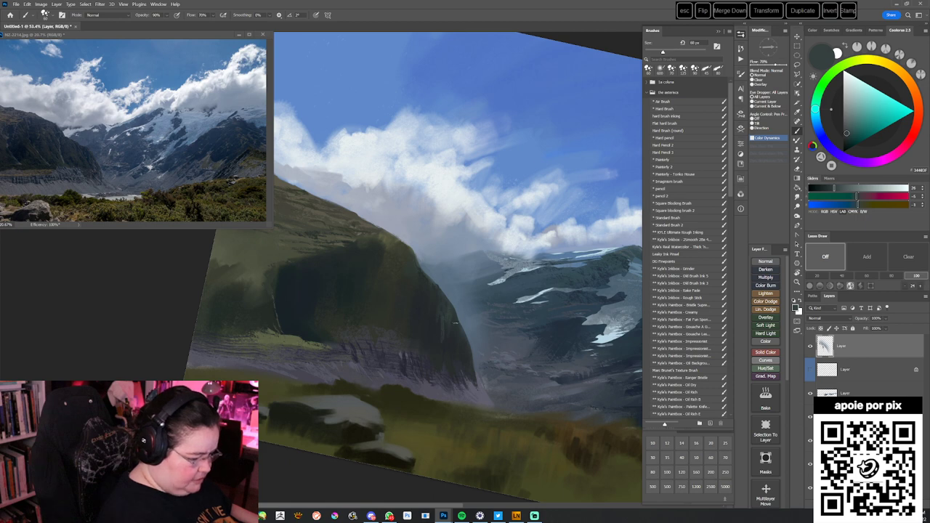
- Stroke texture down the near hill's steep lower face in sampled dark blue-grey and green-grey, and reset the canvas rotation
{"action": "left_click", "coordinate": [440, 329], "text": "alt"}
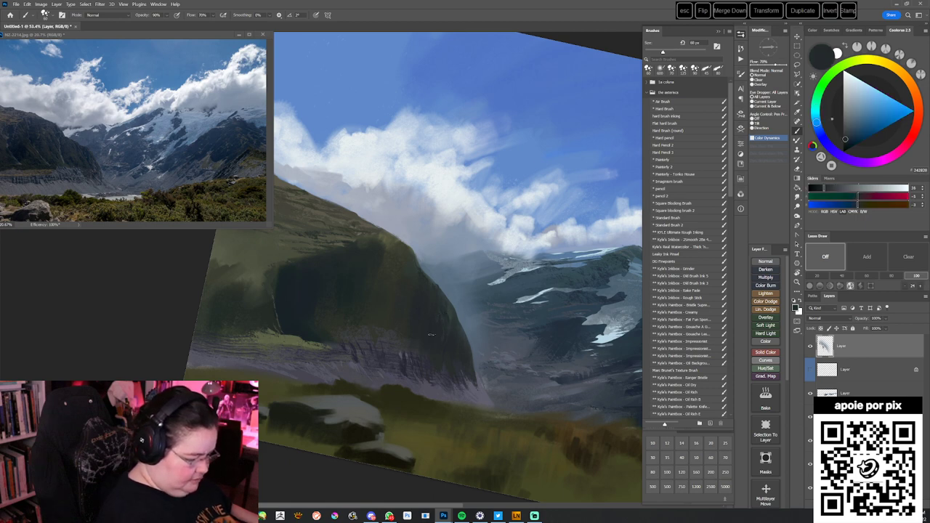
{"action": "left_click", "coordinate": [432, 334], "text": "alt"}
{"action": "left_click", "coordinate": [446, 321], "text": "alt"}
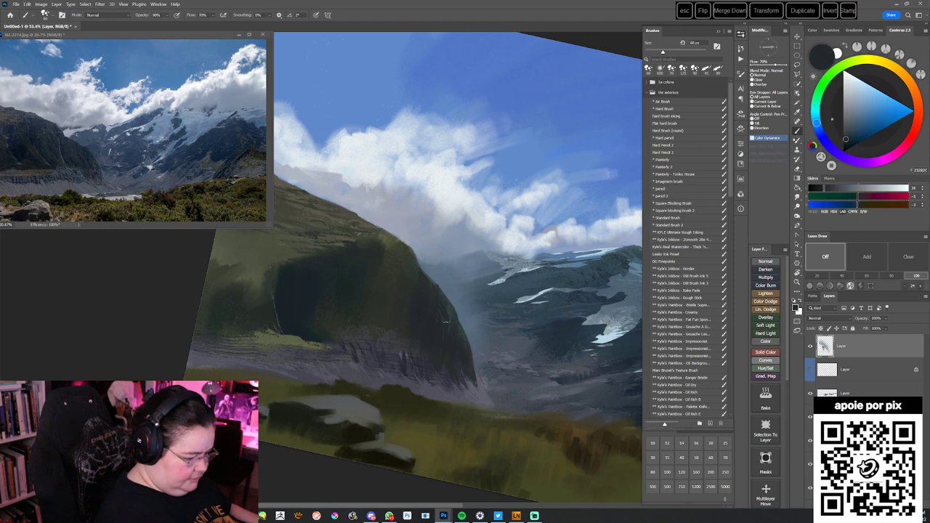
{"action": "left_click", "coordinate": [453, 322], "text": "alt"}
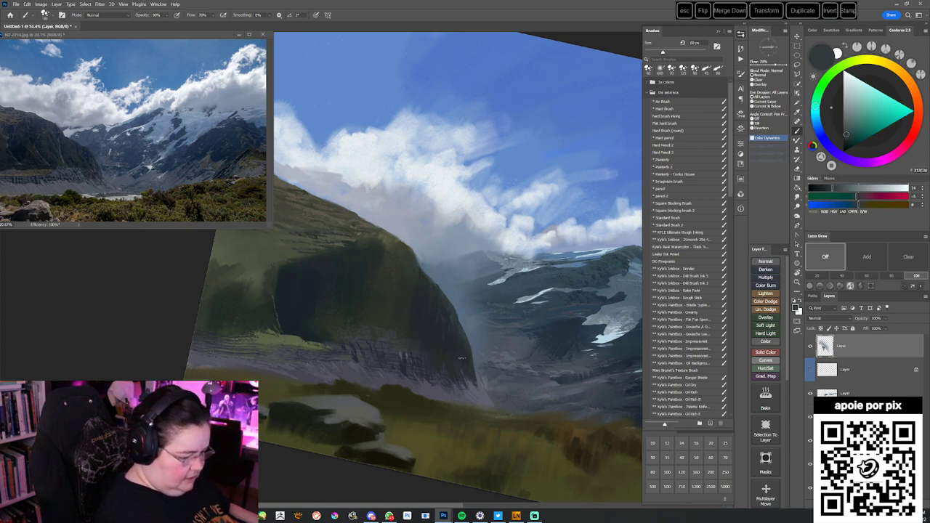
{"action": "left_click", "coordinate": [458, 351], "text": "alt"}
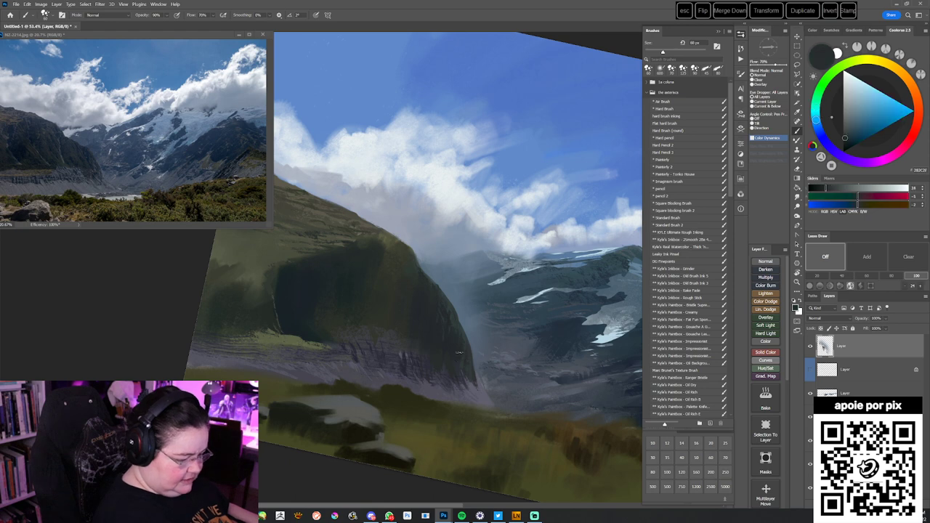
{"action": "left_click", "coordinate": [437, 327], "text": "alt"}
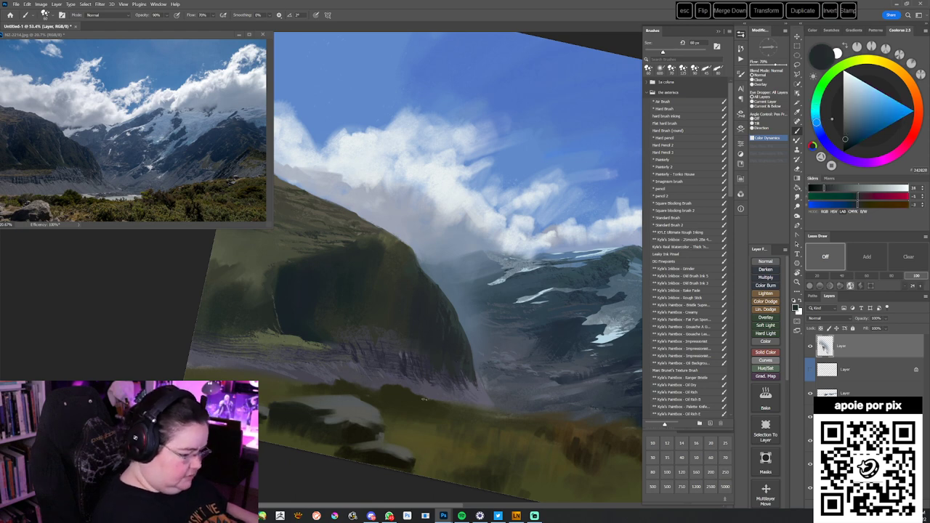
{"action": "key", "text": "Escape"}
- Refine the upper bend of the near hill's descending ridge with short strokes in sampled dark teal-greys at 60 and 70 px
{"action": "left_click", "coordinate": [457, 288], "text": "alt"}
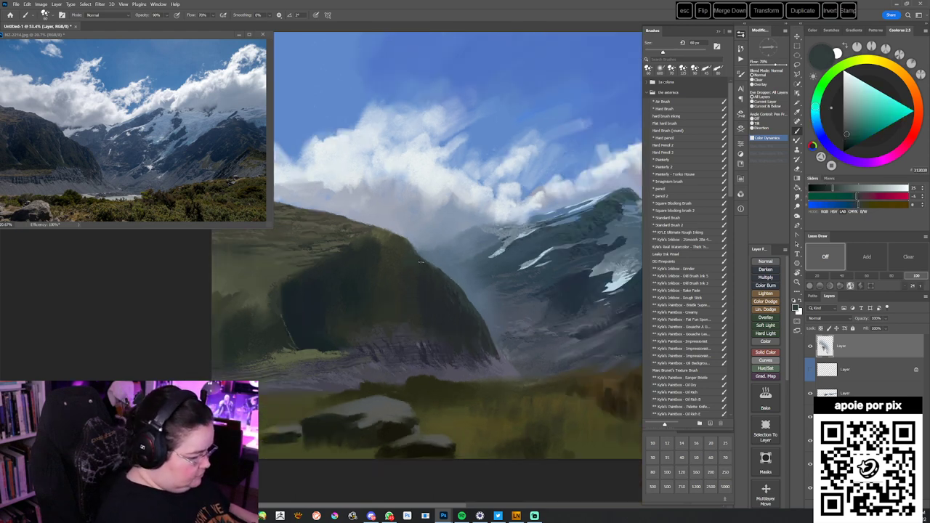
{"action": "left_click", "coordinate": [423, 268], "text": "alt"}
{"action": "left_click", "coordinate": [443, 275], "text": "alt"}
{"action": "left_click", "coordinate": [457, 290], "text": "alt"}
{"action": "left_click", "coordinate": [441, 274], "text": "alt"}
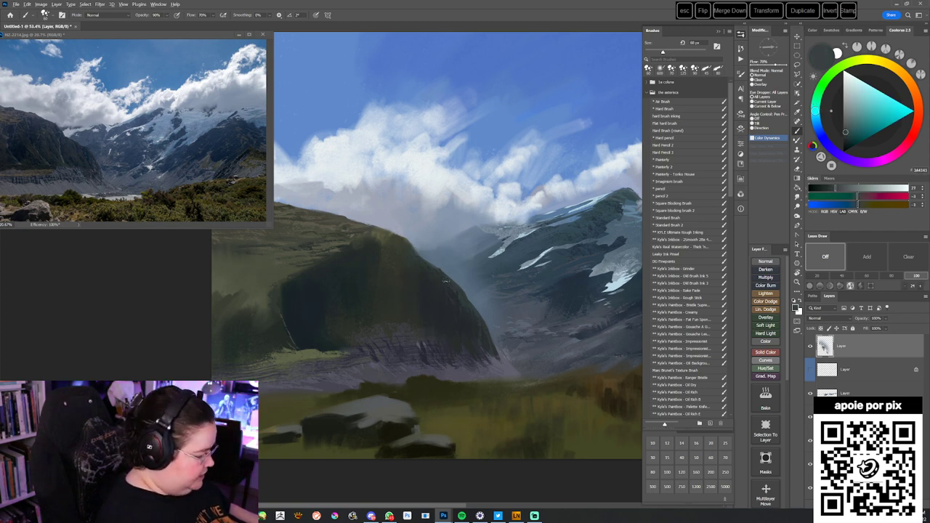
{"action": "left_click", "coordinate": [447, 280], "text": "alt"}
{"action": "left_click", "coordinate": [456, 286], "text": "alt"}
{"action": "left_click", "coordinate": [455, 285], "text": "alt"}
{"action": "key", "text": "bracketright"}
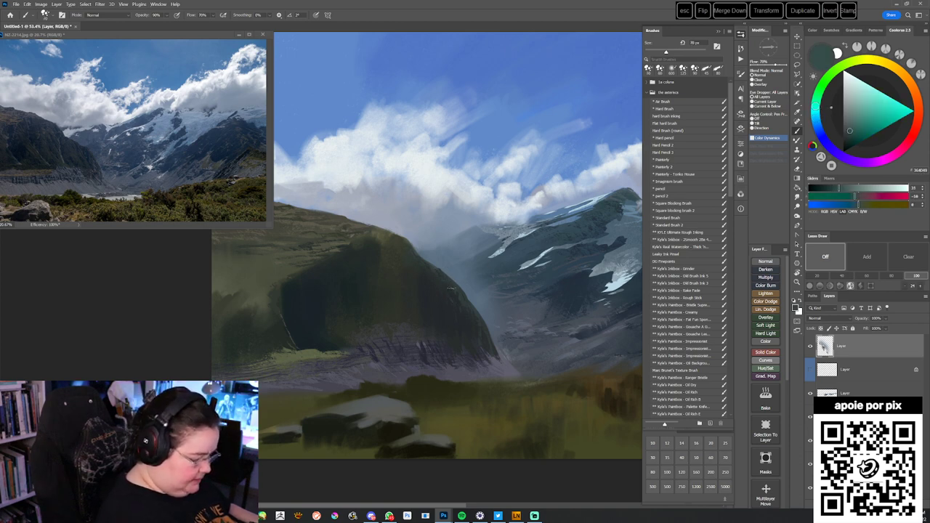
{"action": "key", "text": "bracketleft"}
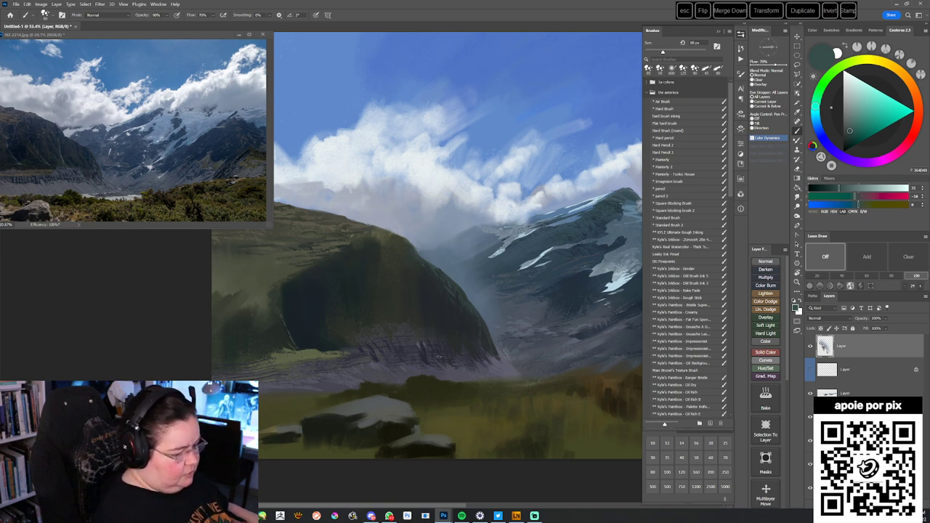
- Add 70 px strokes along the near hill's steep face beside the haze, using sampled dark blue-grey and teal-grey
{"action": "left_click_drag", "start_coordinate": [515, 409], "coordinate": [519, 399]}
{"action": "key", "text": "bracketright"}
{"action": "left_click", "coordinate": [451, 284], "text": "alt"}
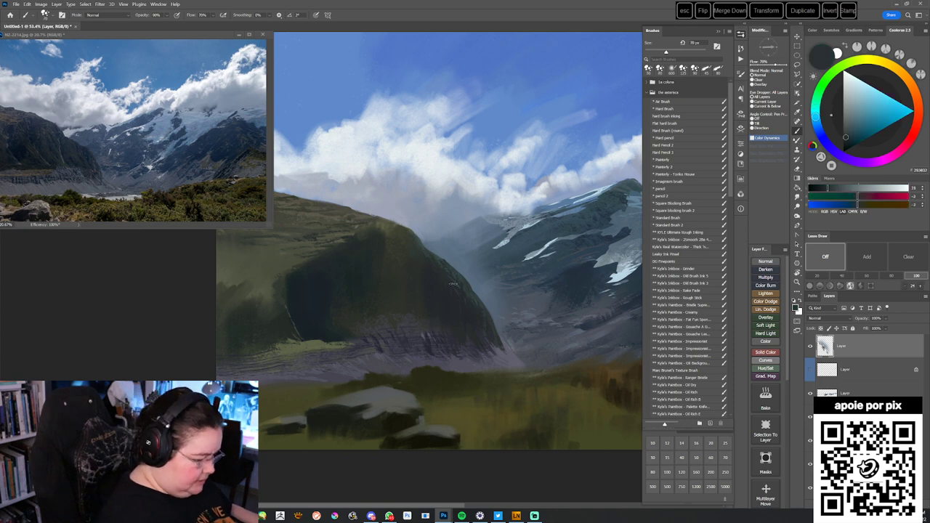
{"action": "left_click", "coordinate": [459, 292], "text": "alt"}
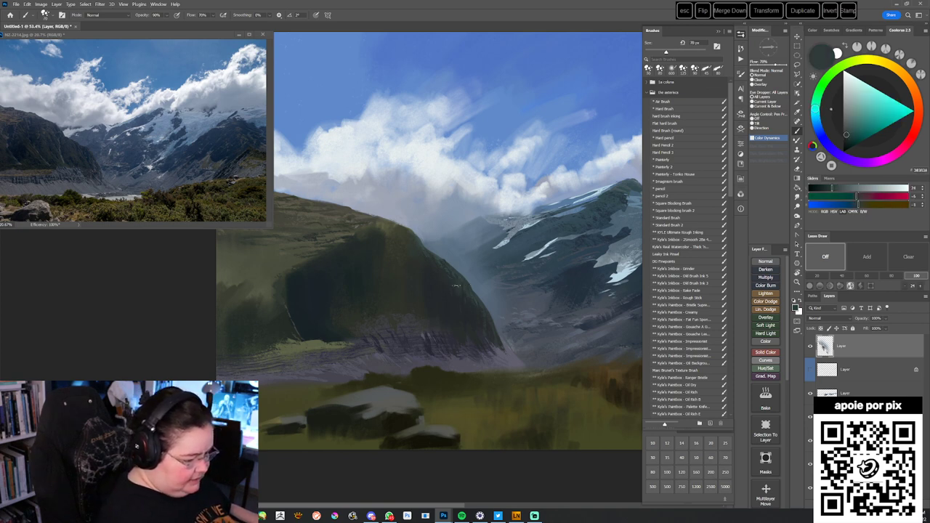
{"action": "left_click_drag", "start_coordinate": [527, 427], "coordinate": [537, 426]}
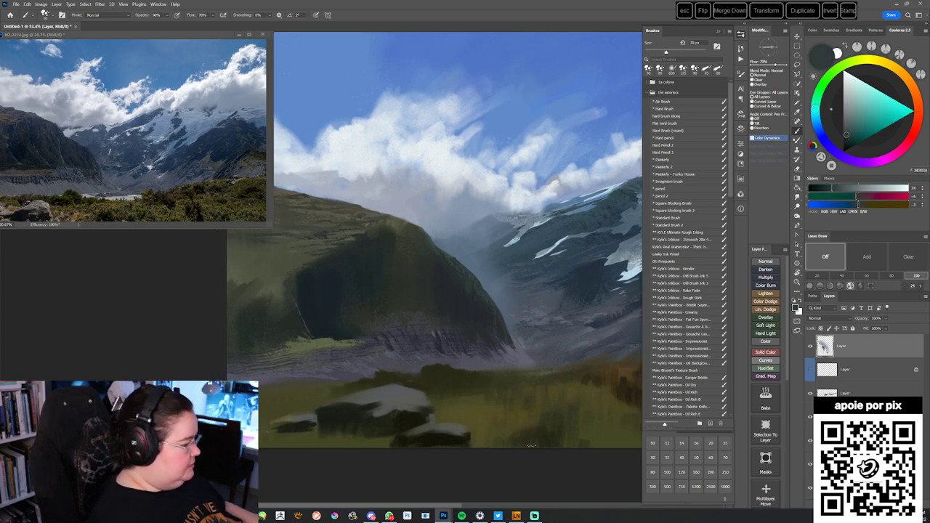
{"action": "left_click", "coordinate": [471, 310], "text": "alt"}
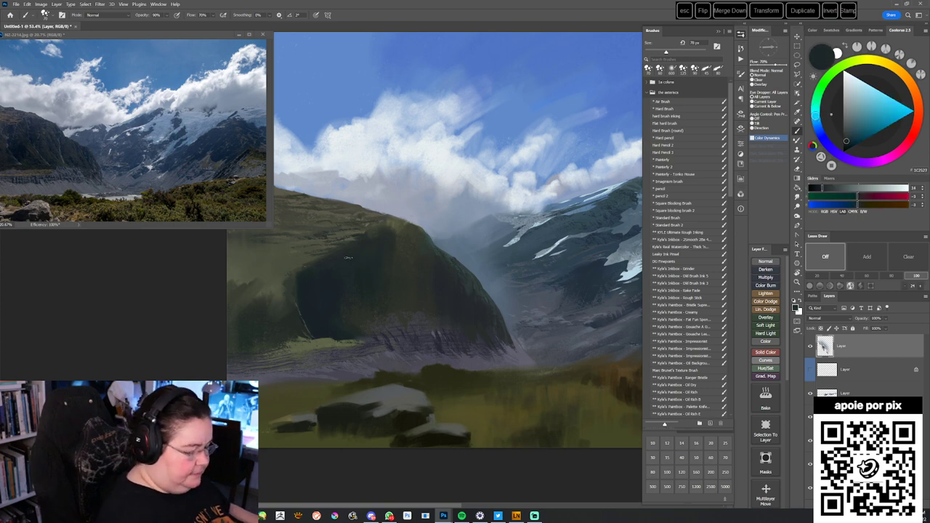
{"action": "left_click", "coordinate": [476, 320], "text": "alt"}
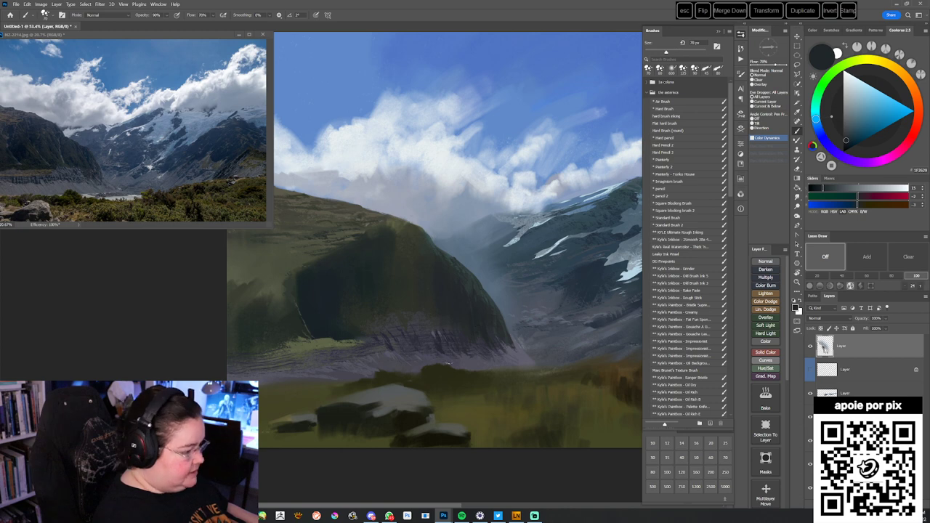
- Paint vertical streaks down the middle of the near hill's dark face in sampled blue-black and dark green at 70 px
{"action": "left_click", "coordinate": [370, 268], "text": "alt"}
{"action": "left_click", "coordinate": [456, 308], "text": "alt"}
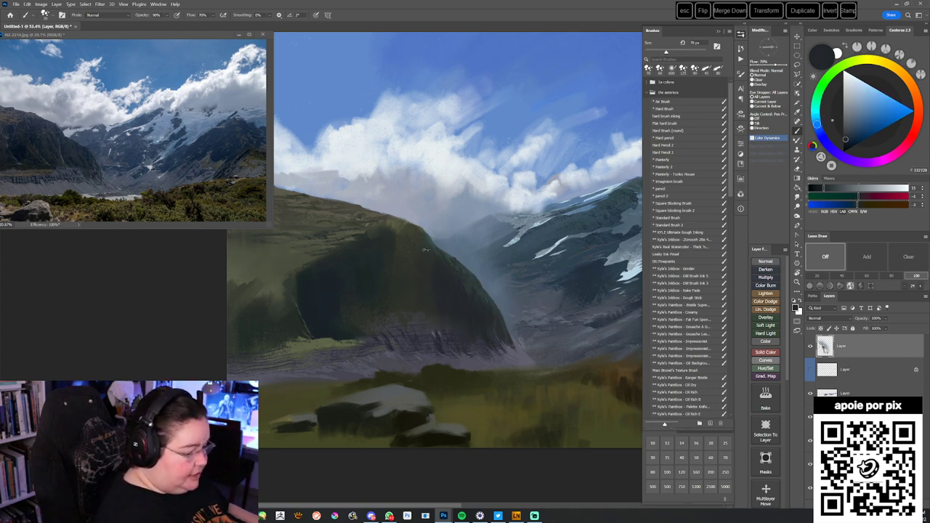
{"action": "left_click", "coordinate": [454, 331], "text": "alt"}
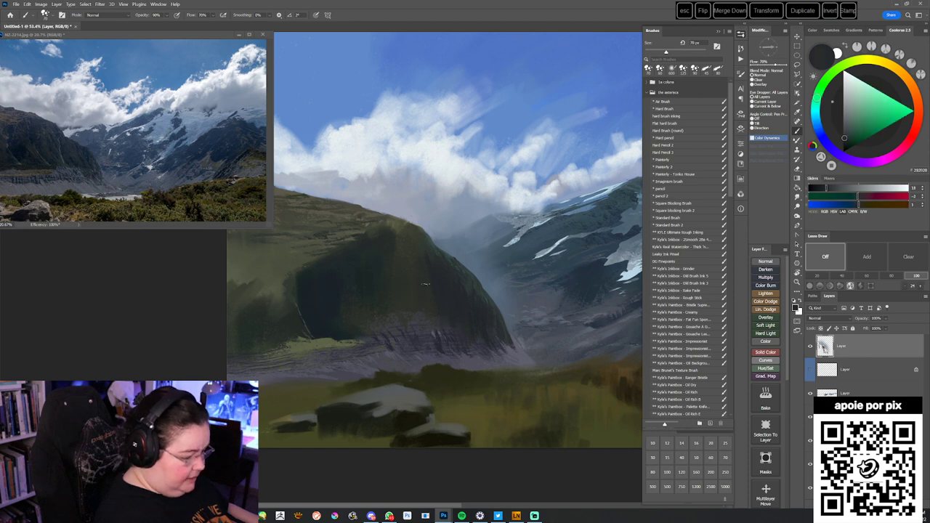
{"action": "left_click", "coordinate": [435, 294], "text": "alt"}
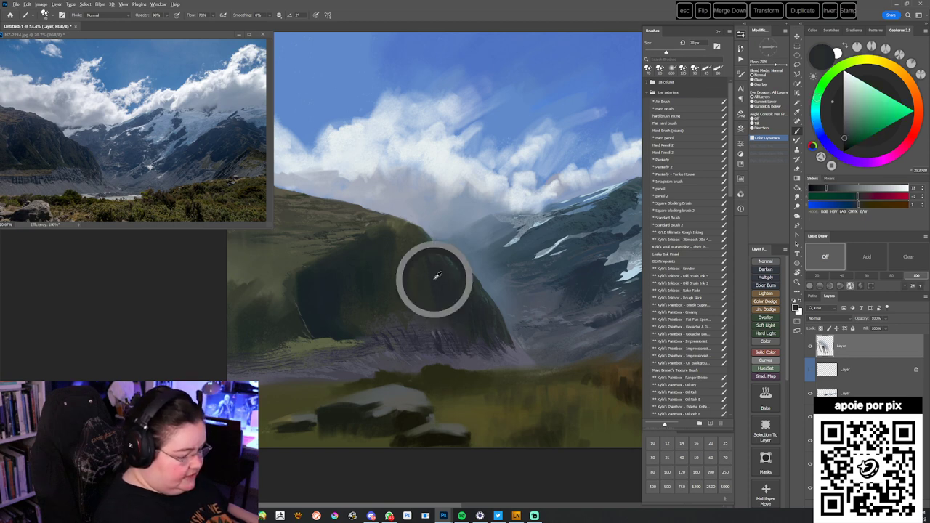
{"action": "left_click", "coordinate": [426, 239], "text": "alt"}
{"action": "left_click", "coordinate": [420, 280], "text": "alt"}
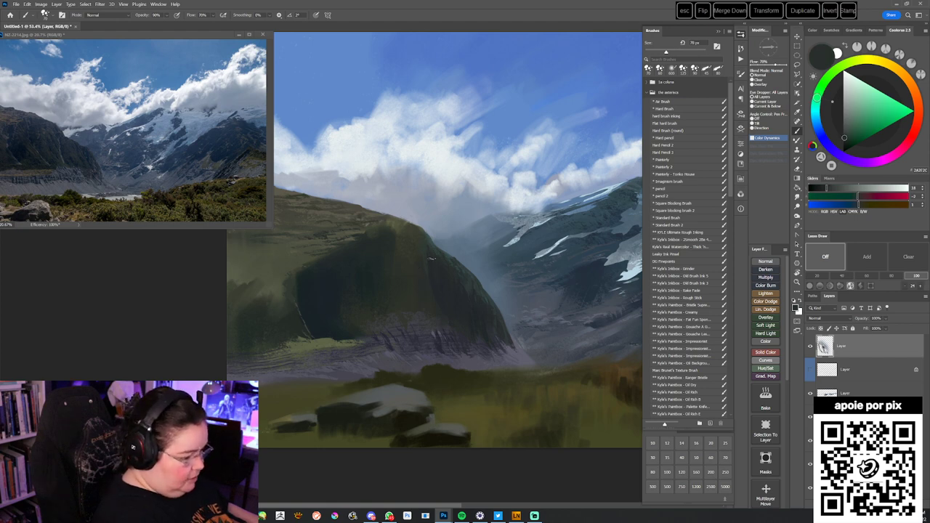
{"action": "left_click", "coordinate": [434, 257], "text": "alt"}
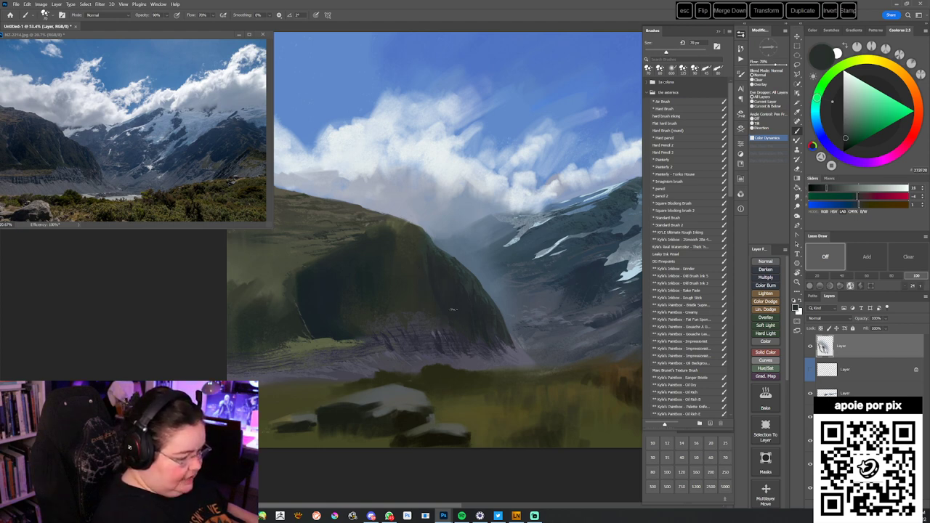
- Blend the streaks between the hill's dark face and its descending ridge by alternating sampled dark greens and blue-greys
{"action": "left_click", "coordinate": [462, 300], "text": "alt"}
{"action": "left_click", "coordinate": [445, 275], "text": "alt"}
{"action": "left_click", "coordinate": [447, 298], "text": "alt"}
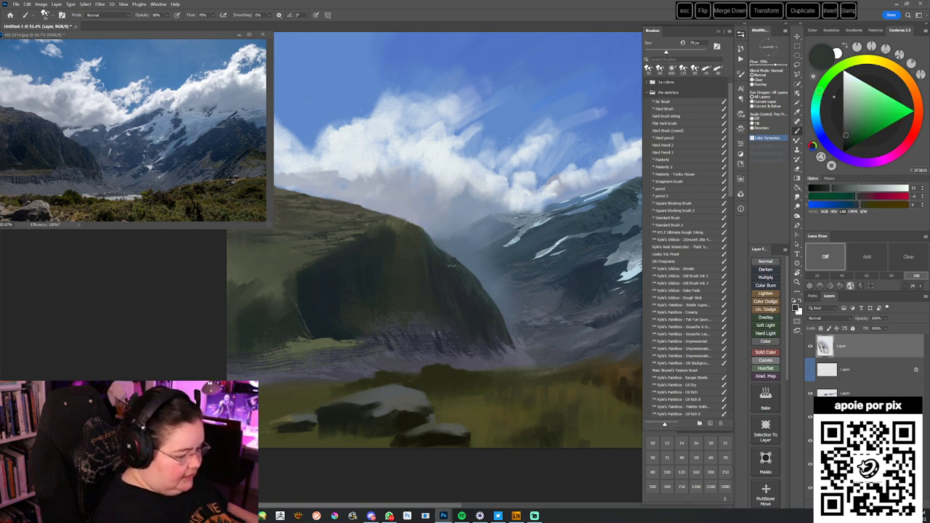
{"action": "left_click", "coordinate": [455, 319], "text": "alt"}
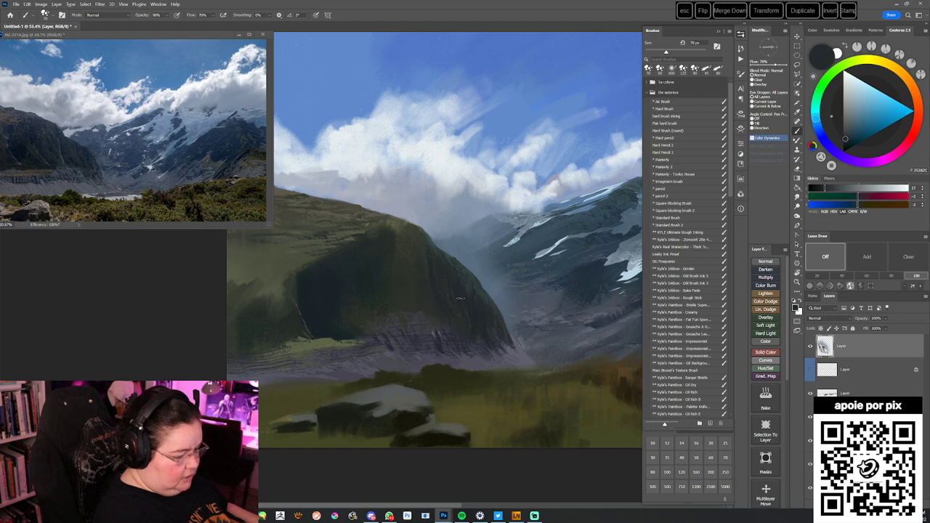
{"action": "left_click", "coordinate": [435, 298], "text": "alt"}
{"action": "left_click", "coordinate": [429, 288], "text": "alt"}
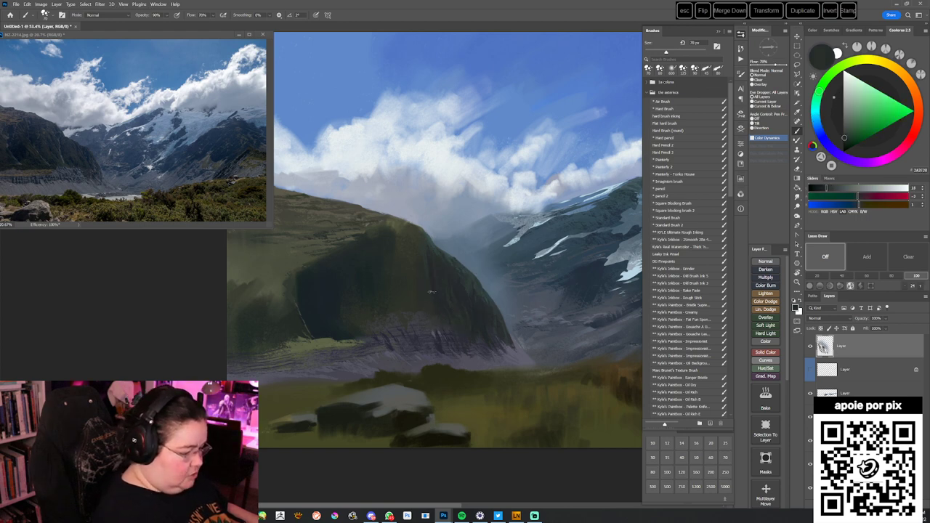
{"action": "left_click", "coordinate": [432, 264], "text": "alt"}
{"action": "left_click", "coordinate": [431, 285], "text": "alt"}
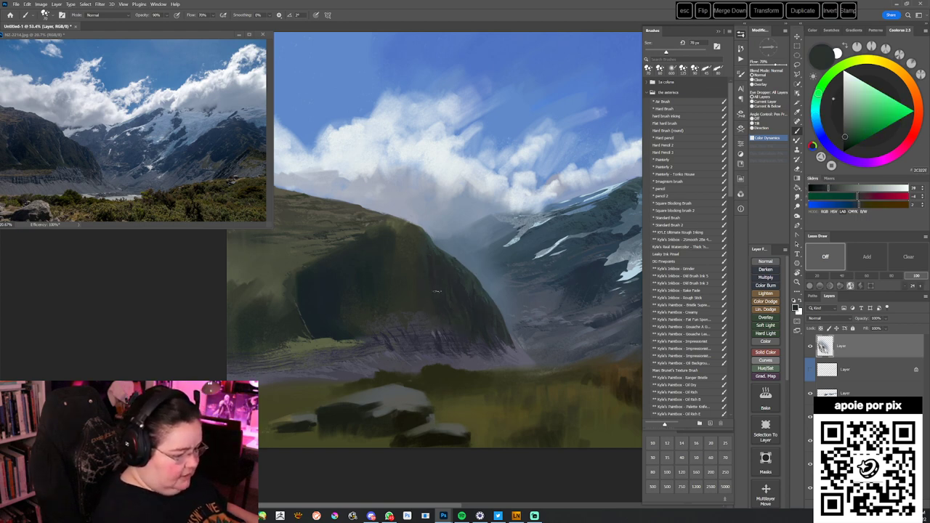
- Darken the slope just below the near hill's crest in sampled dark green and olive, enlarging the brush to 100 px
{"action": "left_click_drag", "start_coordinate": [474, 393], "coordinate": [499, 389]}
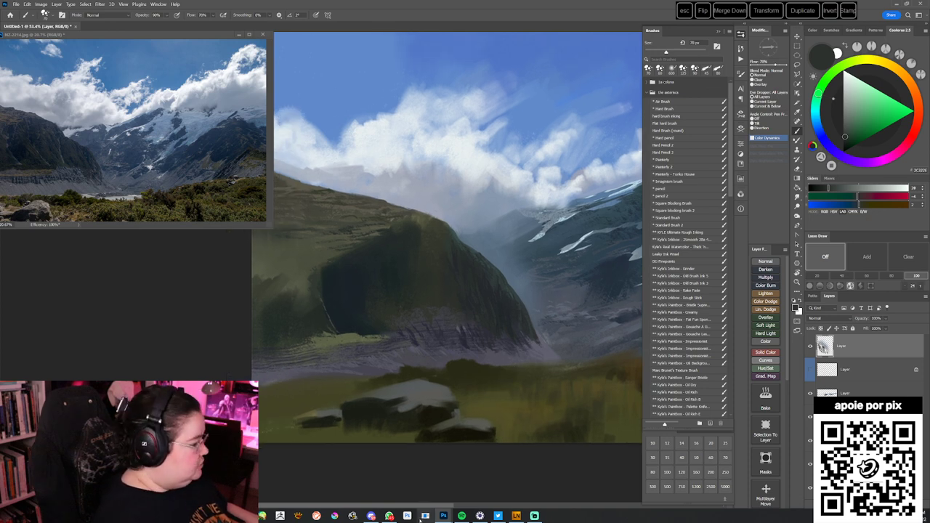
{"action": "left_click", "coordinate": [416, 234], "text": "alt"}
{"action": "left_click_drag", "start_coordinate": [422, 235], "coordinate": [420, 225]}
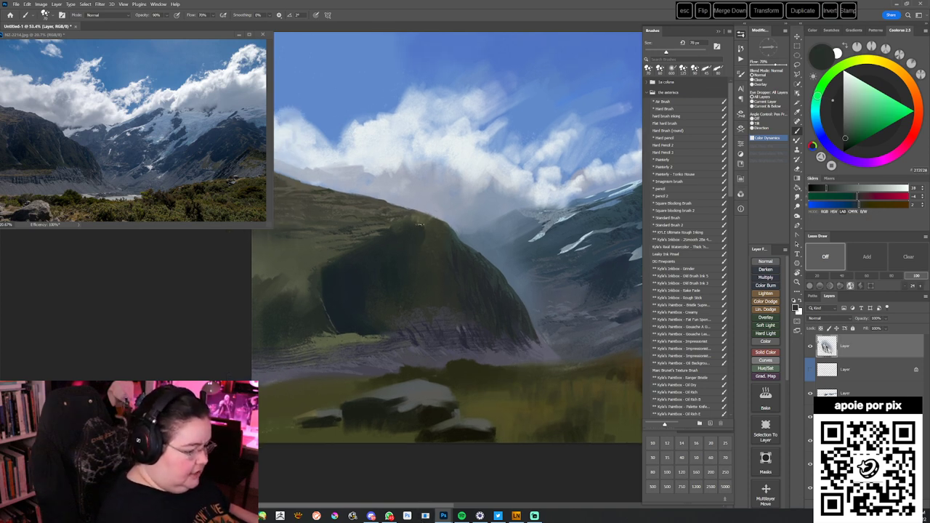
{"action": "key", "text": "bracketright"}
{"action": "key", "text": "bracketright"}
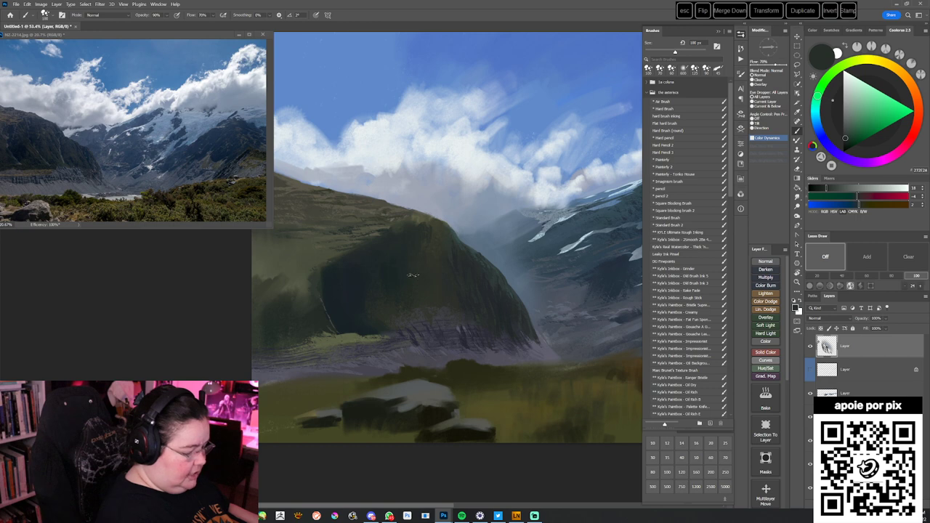
{"action": "left_click", "coordinate": [432, 230], "text": "alt"}
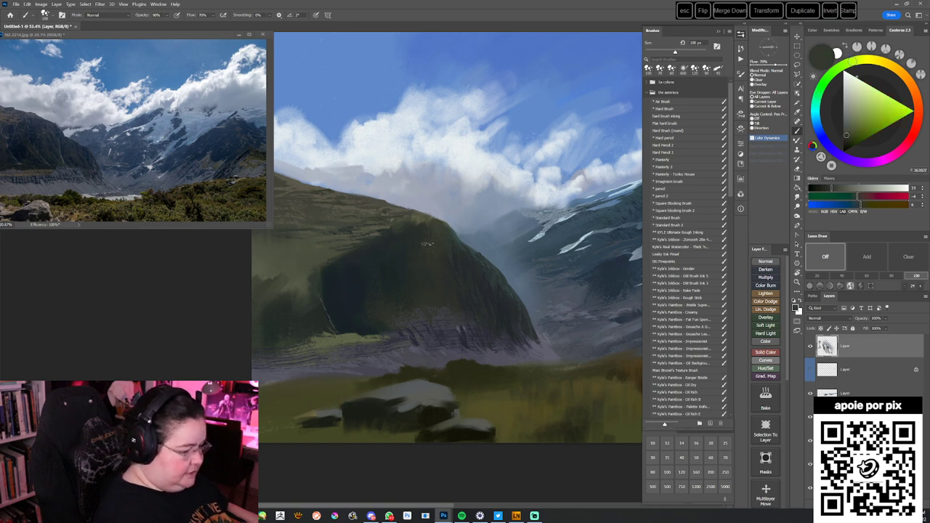
{"action": "left_click", "coordinate": [409, 253], "text": "alt"}
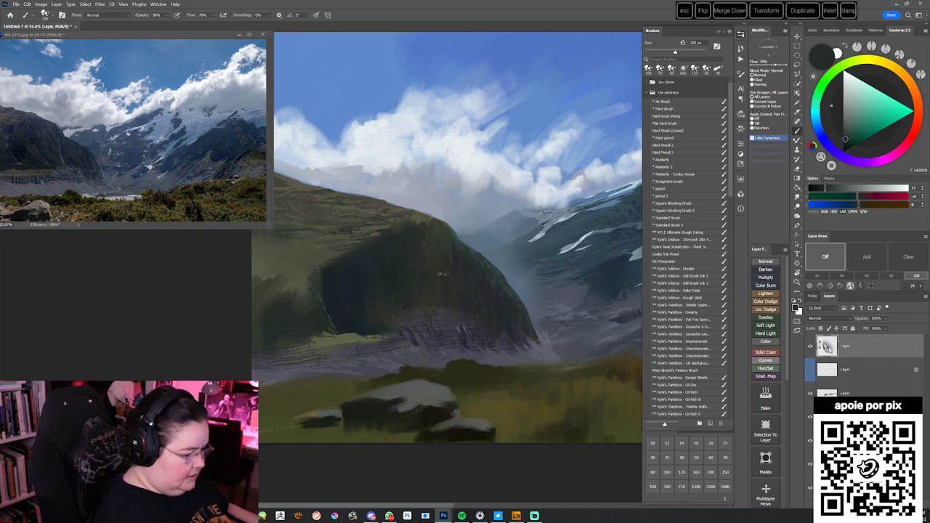
- Soften the transition between the hill's shadow and its dark face in sampled dark greens at 90 px
{"action": "left_click_drag", "start_coordinate": [494, 368], "coordinate": [523, 367]}
{"action": "left_click", "coordinate": [461, 265], "text": "alt"}
{"action": "key", "text": "bracketleft"}
{"action": "left_click_drag", "start_coordinate": [424, 287], "coordinate": [445, 295]}
{"action": "left_click", "coordinate": [425, 293], "text": "alt"}
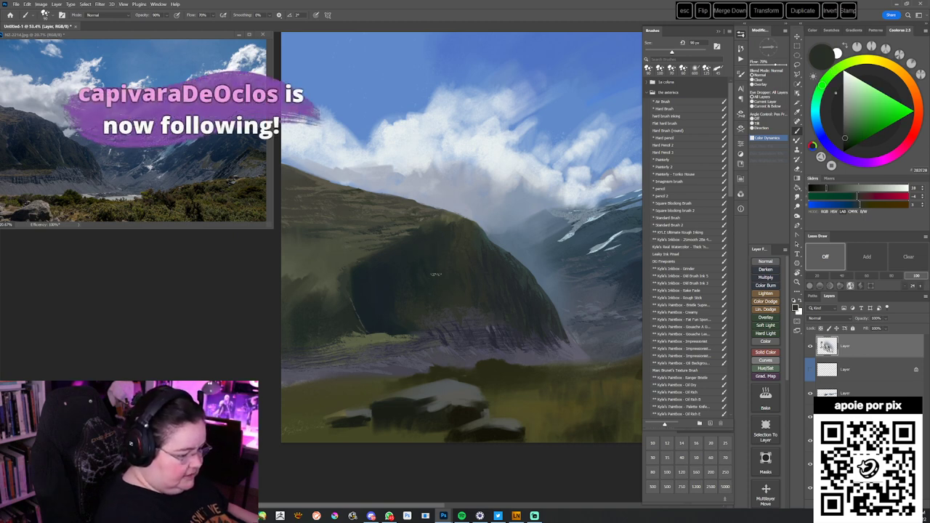
- Soften the upper edge of the near hill's shadow by alternating sampled olive, dark green and blue-black at 90 px
{"action": "left_click_drag", "start_coordinate": [507, 328], "coordinate": [523, 332]}
{"action": "left_click", "coordinate": [468, 254], "text": "alt"}
{"action": "left_click", "coordinate": [429, 433], "text": "alt"}
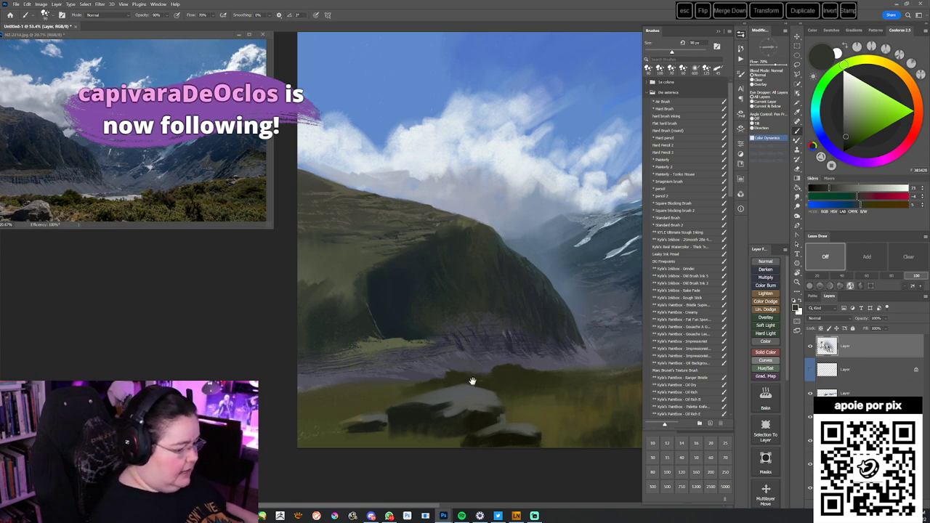
{"action": "left_click_drag", "start_coordinate": [453, 349], "coordinate": [496, 331]}
{"action": "left_click", "coordinate": [431, 250], "text": "alt"}
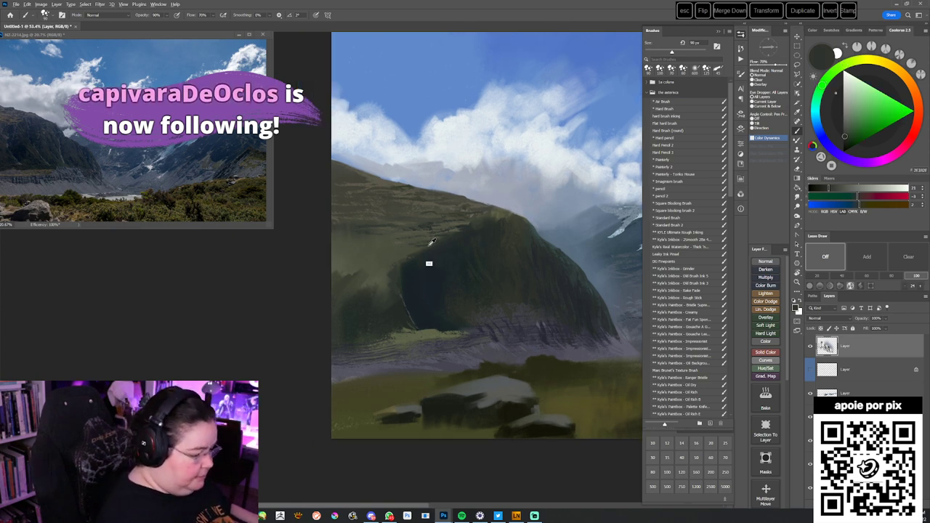
{"action": "left_click", "coordinate": [412, 291], "text": "alt"}
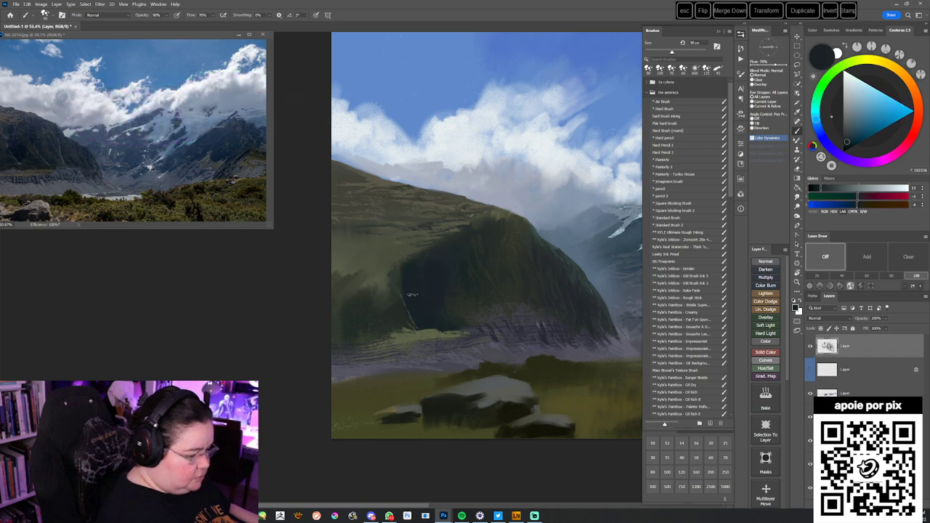
- Blend the shadow into the lower part of the hill's dark face in sampled blue-black and dark green at 100 px
{"action": "key", "text": "bracketright"}
{"action": "left_click", "coordinate": [455, 293], "text": "alt"}
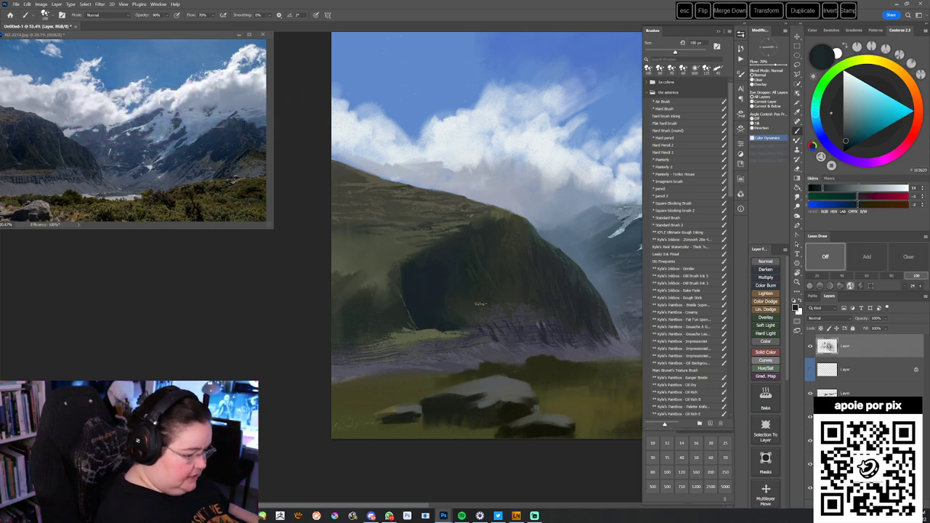
{"action": "left_click", "coordinate": [480, 294], "text": "alt"}
{"action": "left_click", "coordinate": [470, 306], "text": "alt"}
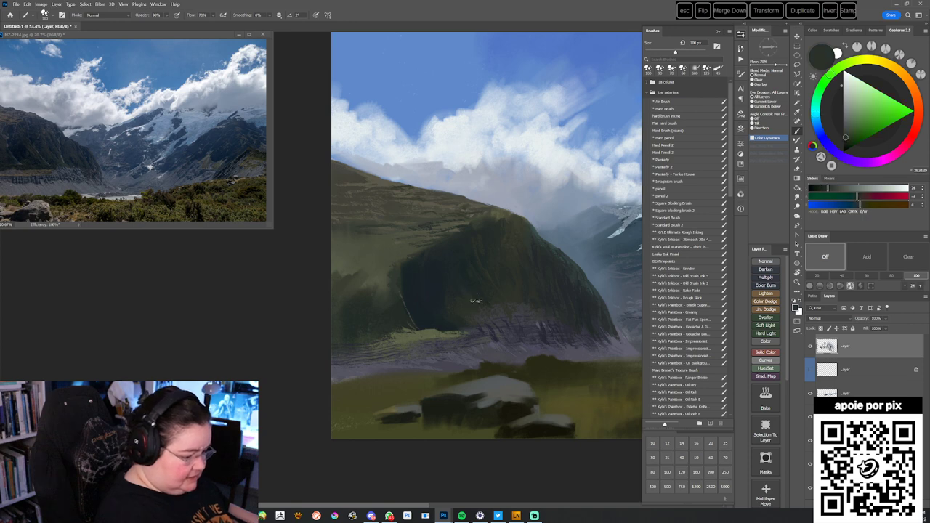
{"action": "left_click_drag", "start_coordinate": [486, 362], "coordinate": [505, 361]}
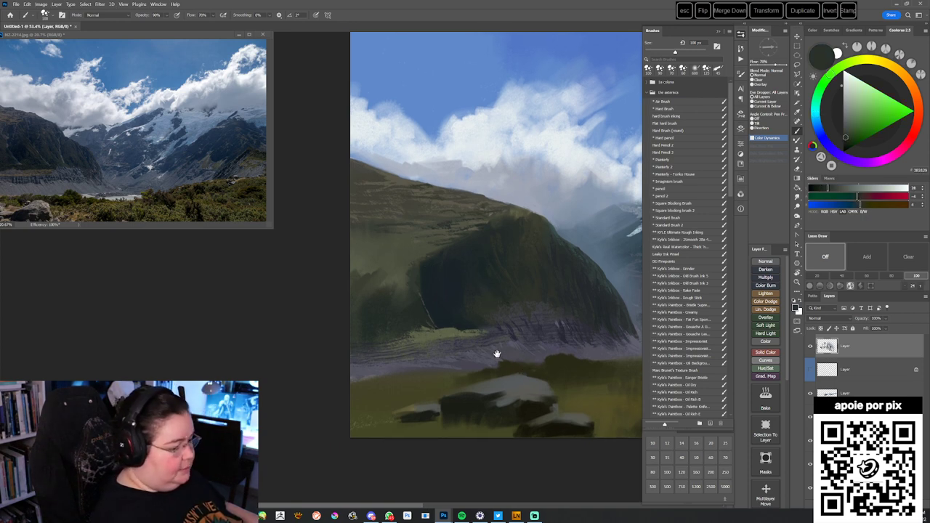
- Texture the boundary between the hill's olive slope and its shadow with Kyle's Fat Fan Sponge brush at 300 px, in sampled olive and blue-black
{"action": "left_click", "coordinate": [699, 320]}
{"action": "key", "text": "bracketright"}
{"action": "left_click", "coordinate": [446, 254], "text": "alt"}
{"action": "left_click_drag", "start_coordinate": [450, 248], "coordinate": [434, 251]}
{"action": "left_click", "coordinate": [416, 262], "text": "alt"}
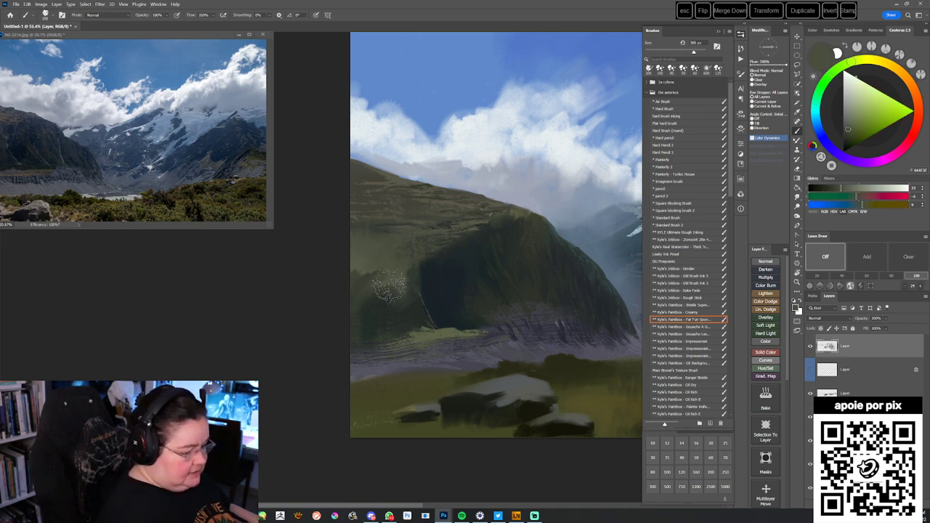
{"action": "left_click", "coordinate": [429, 264], "text": "alt"}
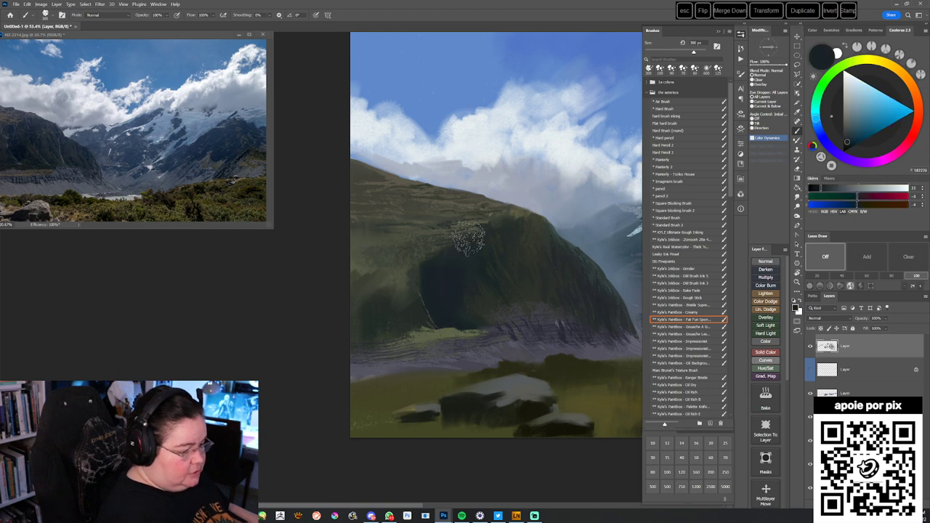
{"action": "left_click", "coordinate": [365, 243], "text": "alt"}
{"action": "left_click", "coordinate": [367, 234], "text": "alt"}
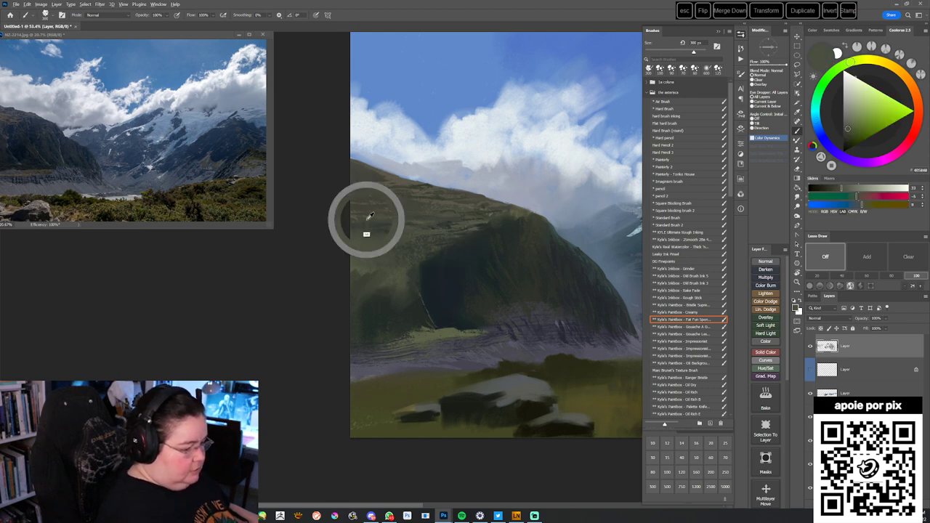
{"action": "left_click", "coordinate": [476, 238], "text": "alt"}
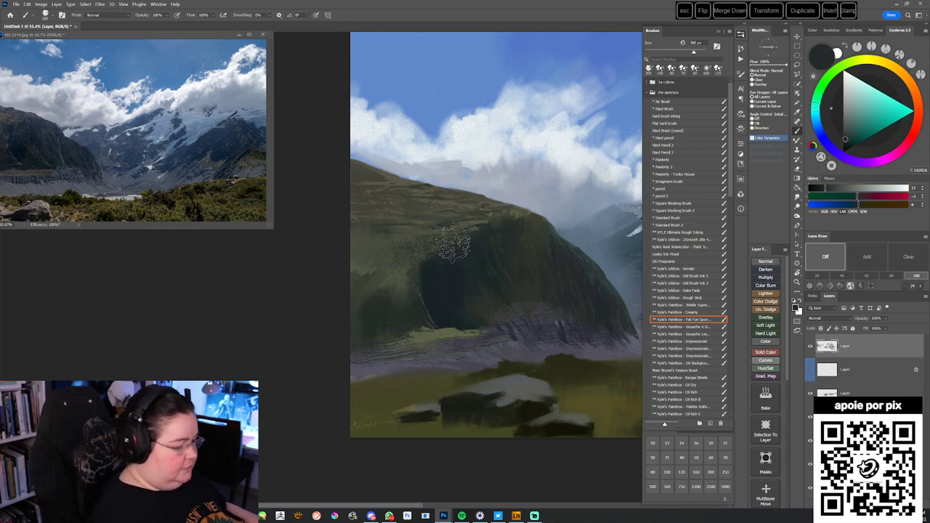
{"action": "left_click_drag", "start_coordinate": [453, 238], "coordinate": [453, 226]}
- Rotate the canvas and rework the slope beside the shadow in sampled olive and dark green with the earlier painting brush at 80 px
{"action": "right_click", "coordinate": [477, 198]}
{"action": "left_click", "coordinate": [680, 373]}
{"action": "left_click", "coordinate": [284, 400]}
{"action": "scroll", "coordinate": [499, 349], "scroll_direction": "up", "scroll_amount": 2}
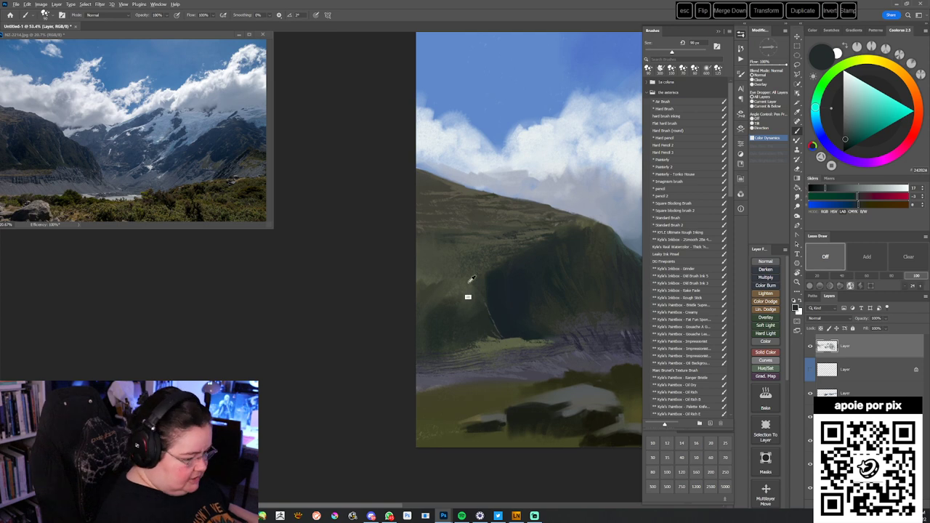
{"action": "left_click", "coordinate": [462, 290], "text": "alt"}
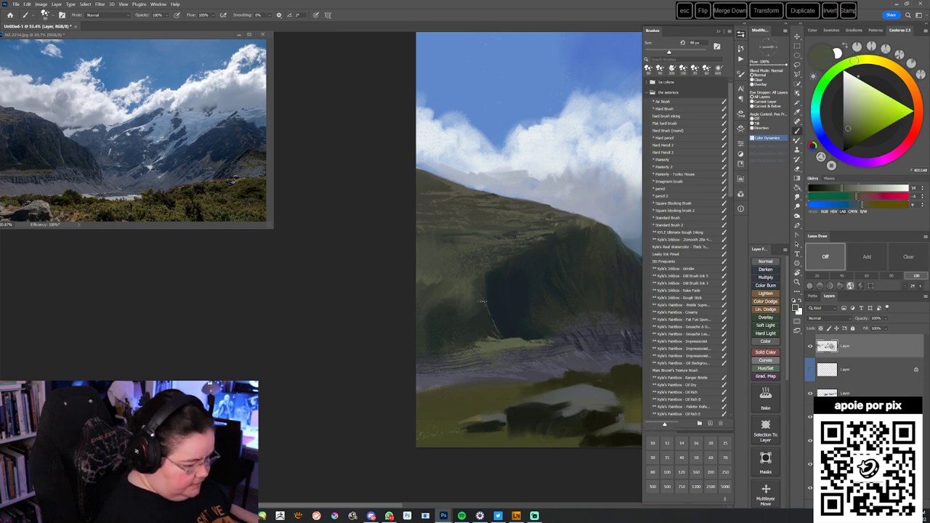
{"action": "key", "text": "["}
{"action": "key", "text": "r"}
{"action": "mouse_move", "coordinate": [602, 254]}
{"action": "left_mouse_down"}
{"action": "mouse_move", "coordinate": [494, 396]}
{"action": "mouse_move", "coordinate": [493, 327]}
{"action": "left_mouse_up"}
{"action": "left_click", "coordinate": [442, 277], "text": "alt"}
{"action": "left_click", "coordinate": [424, 294], "text": "alt"}
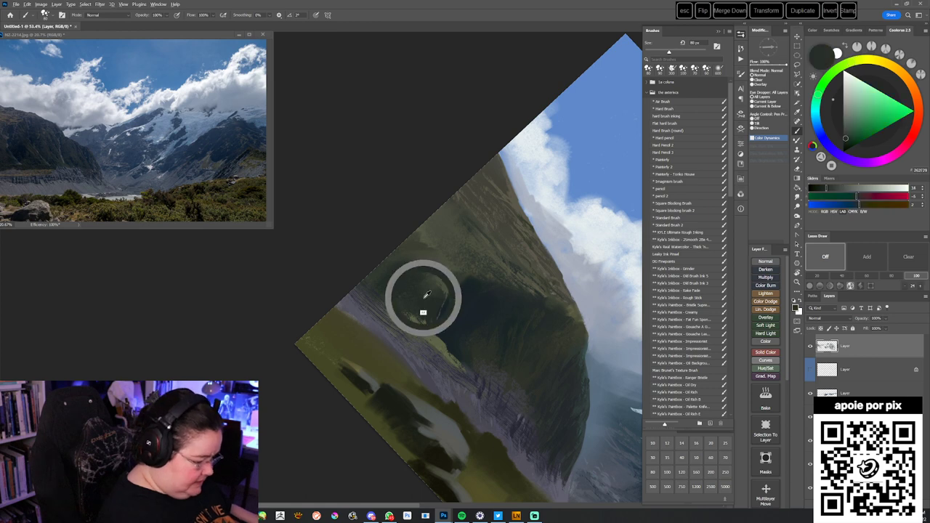
{"action": "left_click_drag", "start_coordinate": [425, 278], "coordinate": [436, 398]}
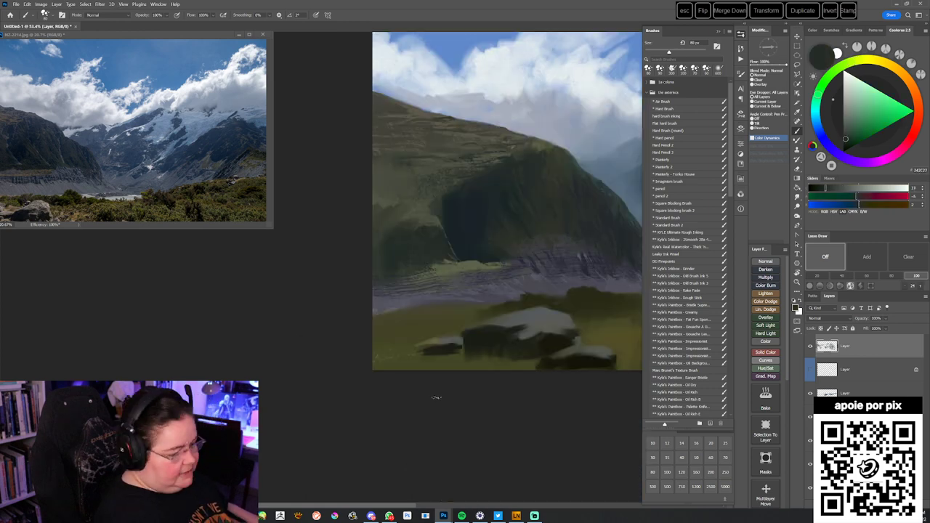
- Paint sampled dark green and olive strokes over the slope just above the shadow at 80 px
{"action": "left_click_drag", "start_coordinate": [485, 347], "coordinate": [507, 408]}
{"action": "left_click", "coordinate": [462, 270], "text": "alt"}
{"action": "left_click", "coordinate": [468, 245], "text": "alt"}
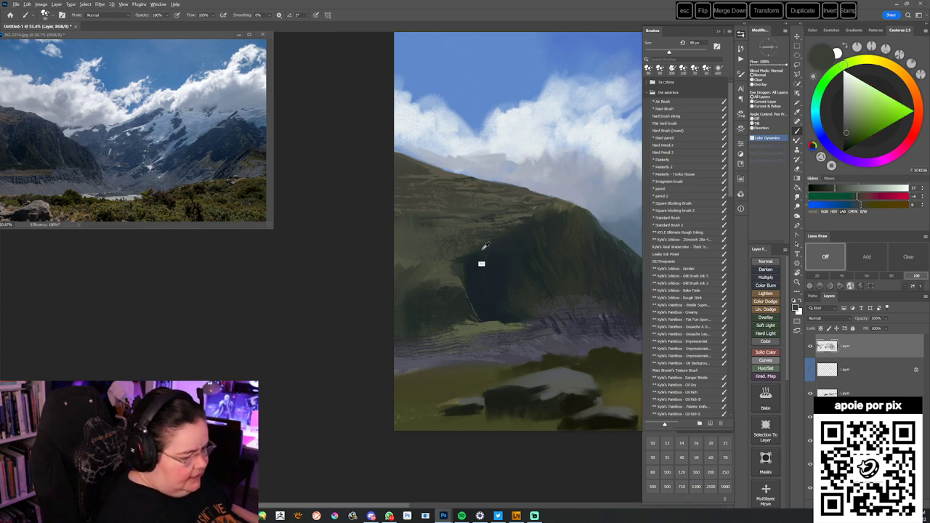
{"action": "left_click", "coordinate": [442, 232], "text": "alt"}
{"action": "left_click", "coordinate": [487, 223], "text": "alt"}
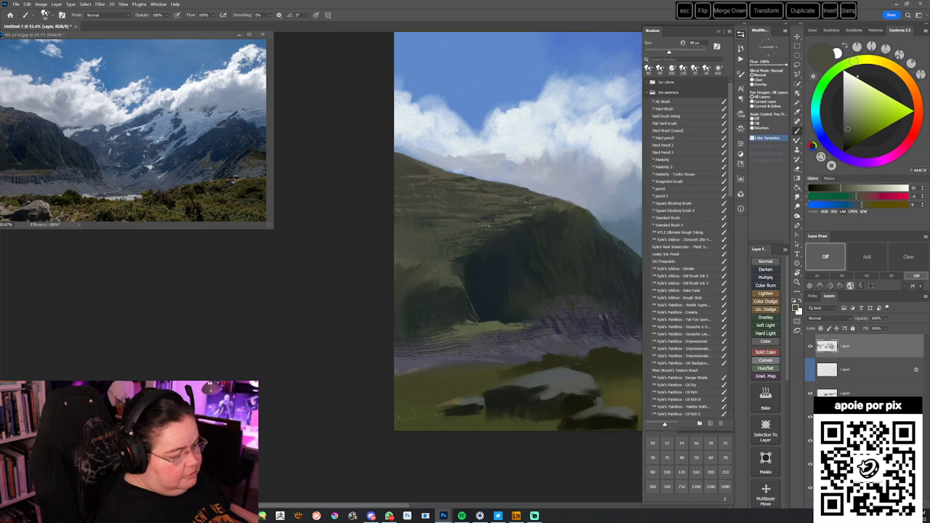
- Define the shadow's left edge against the slope by alternating sampled olive and dark greens at 80 px
{"action": "left_click_drag", "start_coordinate": [561, 310], "coordinate": [587, 310]}
{"action": "left_click", "coordinate": [494, 260], "text": "alt"}
{"action": "left_click", "coordinate": [435, 271], "text": "alt"}
{"action": "left_click", "coordinate": [430, 269], "text": "alt"}
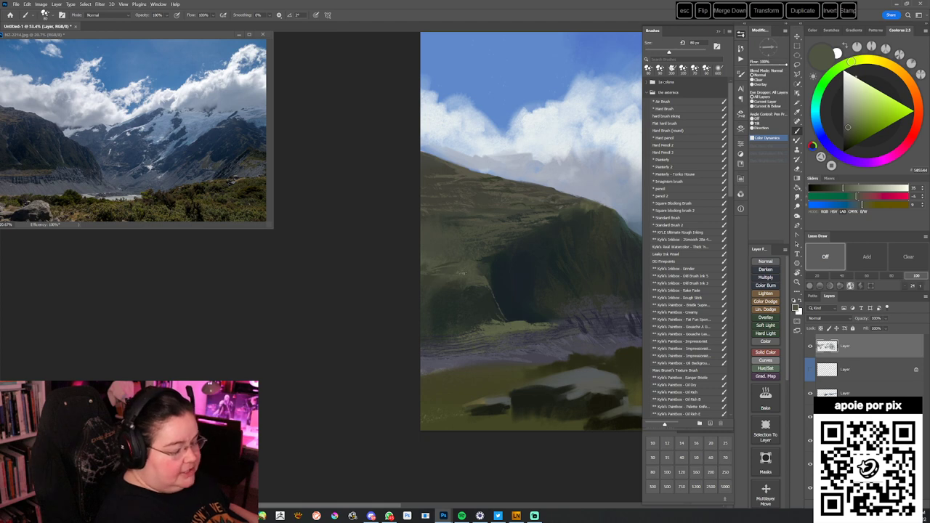
{"action": "left_click", "coordinate": [489, 255], "text": "alt"}
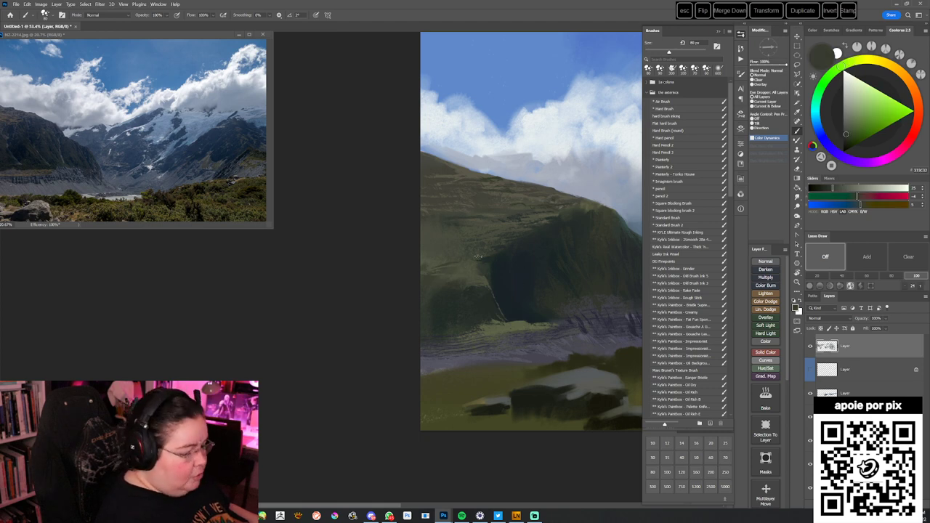
- Even out the grassy slope between the shadow and the hill's upper ledges in sampled muted olives at 80 px
{"action": "left_click", "coordinate": [491, 247], "text": "alt"}
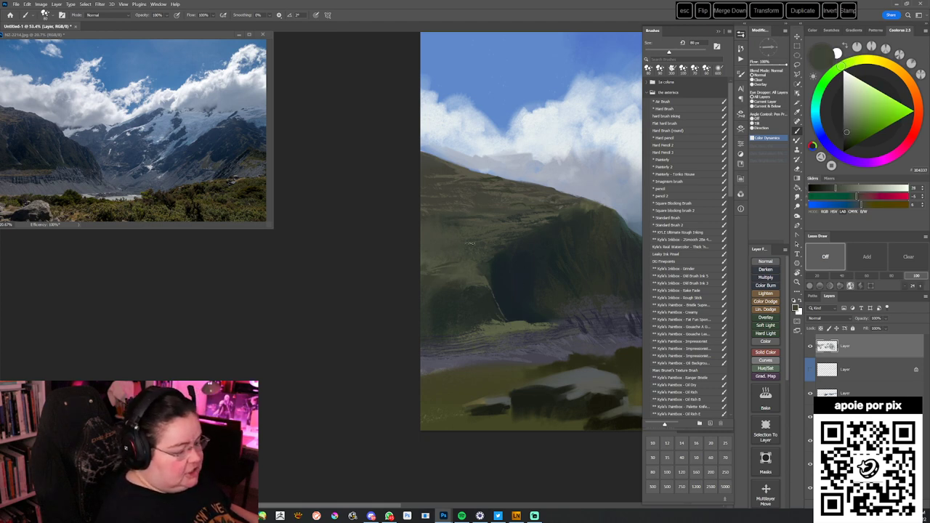
{"action": "left_click", "coordinate": [463, 211], "text": "alt"}
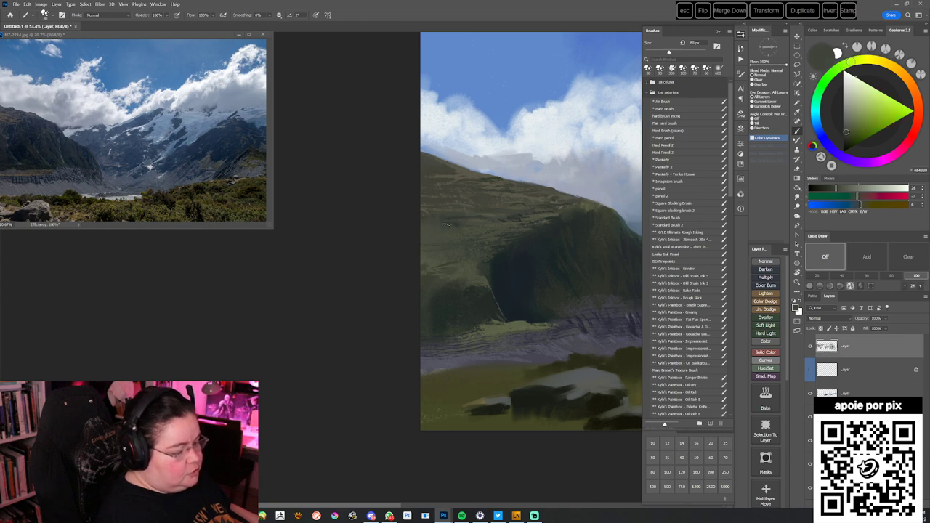
{"action": "left_click", "coordinate": [493, 235], "text": "alt"}
{"action": "mouse_move", "coordinate": [551, 322]}
{"action": "left_mouse_down"}
{"action": "mouse_move", "coordinate": [511, 313]}
{"action": "mouse_move", "coordinate": [492, 321]}
{"action": "left_mouse_up"}
{"action": "left_click_drag", "start_coordinate": [567, 340], "coordinate": [522, 325]}
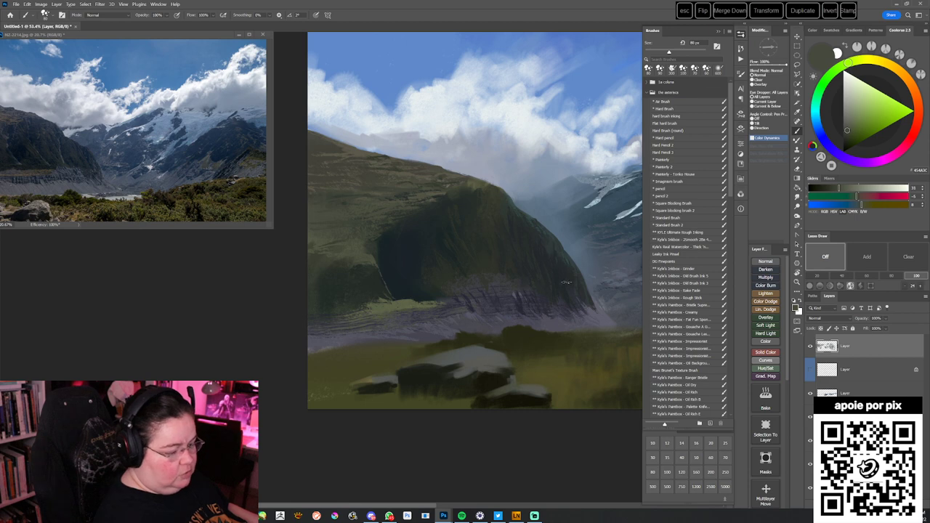
{"action": "left_click", "coordinate": [487, 240], "text": "alt"}
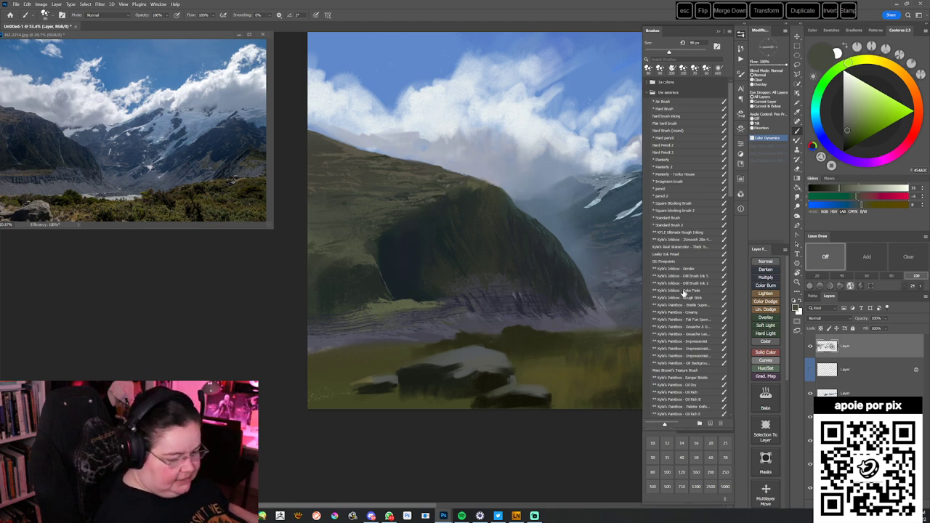
- Dab sampled dark green texture over the shadow and the slope above it with Kyle's Fat Fan Sponge brush at 250 px
{"action": "left_click", "coordinate": [699, 320]}
{"action": "key", "text": "bracketright"}
{"action": "key", "text": "bracketright"}
{"action": "left_click", "coordinate": [423, 266], "text": "alt"}
{"action": "mouse_move", "coordinate": [420, 263]}
{"action": "left_mouse_down"}
{"action": "mouse_move", "coordinate": [431, 306]}
{"action": "mouse_move", "coordinate": [410, 315]}
{"action": "left_mouse_up"}
{"action": "left_click_drag", "start_coordinate": [413, 246], "coordinate": [421, 343]}
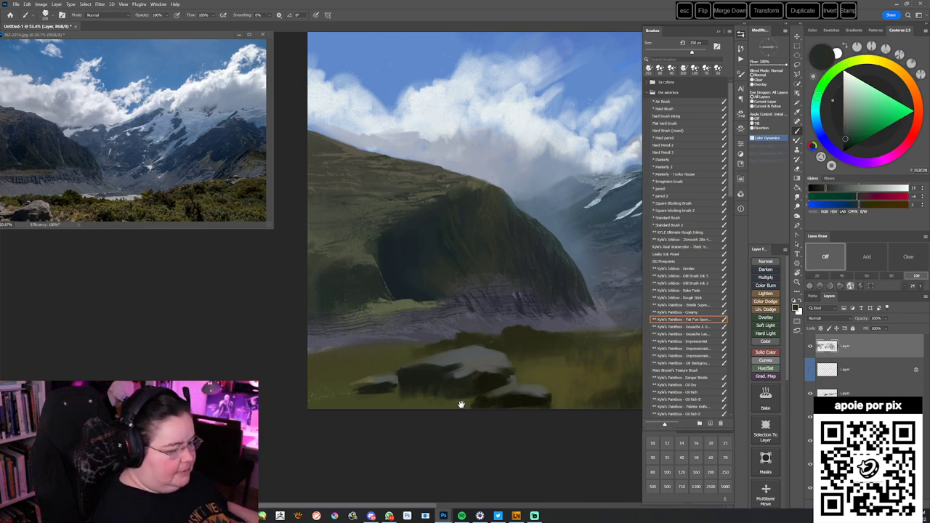
{"action": "left_click_drag", "start_coordinate": [459, 396], "coordinate": [438, 413]}
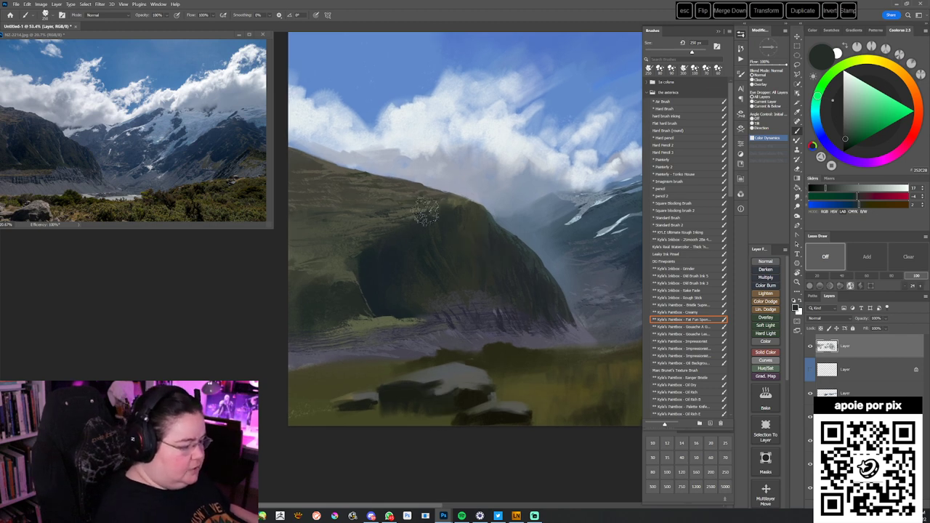
{"action": "left_click_drag", "start_coordinate": [396, 314], "coordinate": [436, 327]}
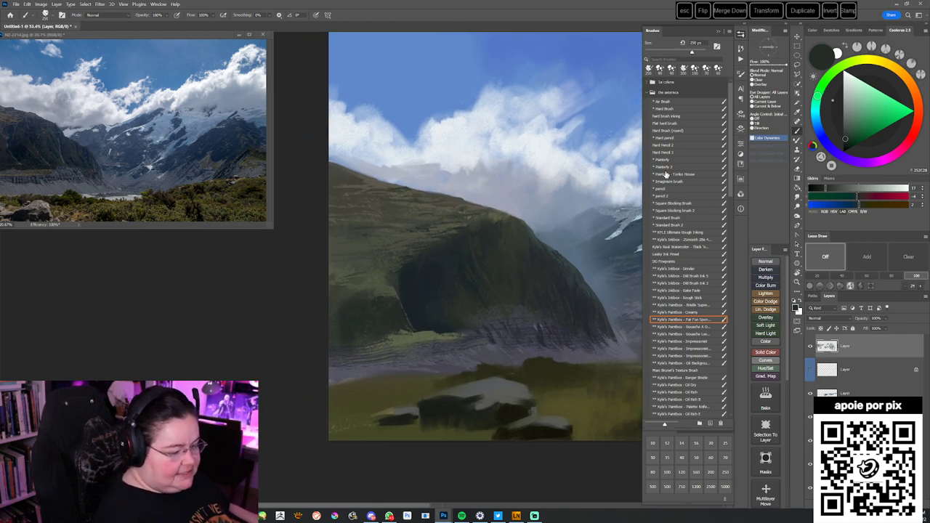
- Rotate the canvas and add fine olive strokes to the slope above the shadow with a reduced Painterly brush
{"action": "key", "text": "r"}
{"action": "mouse_move", "coordinate": [499, 386]}
{"action": "left_mouse_down"}
{"action": "mouse_move", "coordinate": [427, 331]}
{"action": "mouse_move", "coordinate": [526, 384]}
{"action": "left_mouse_up"}
{"action": "key", "text": "b"}
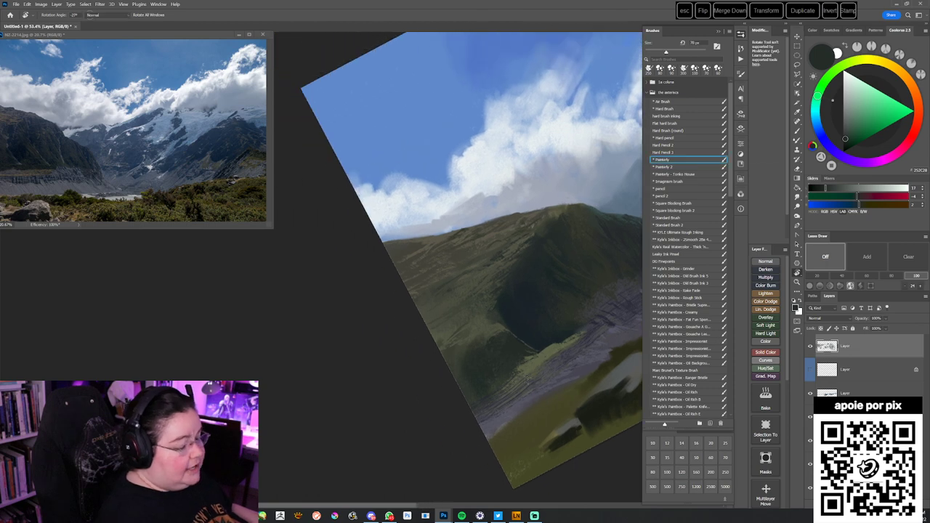
{"action": "left_click", "coordinate": [490, 271], "text": "alt"}
{"action": "left_click", "coordinate": [848, 129]}
{"action": "left_click", "coordinate": [479, 271], "text": "alt"}
{"action": "key", "text": "bracketleft"}
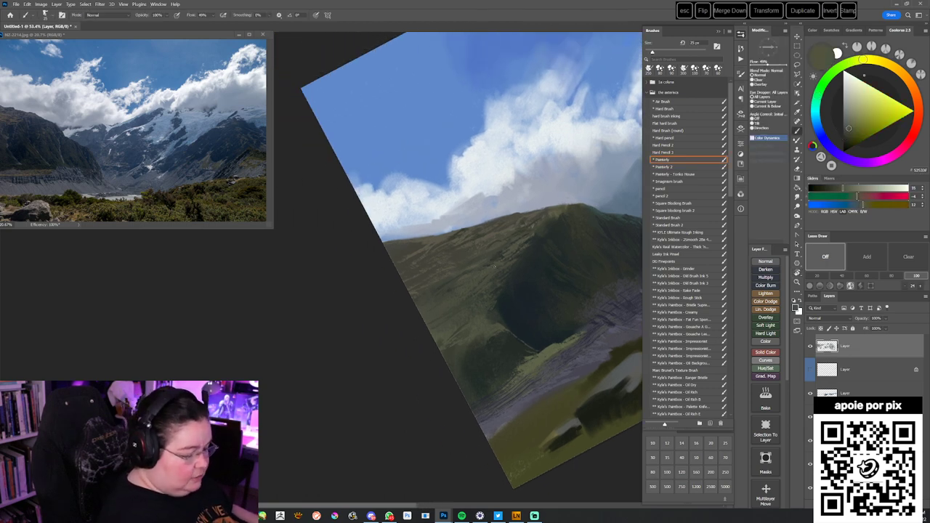
{"action": "left_click", "coordinate": [501, 256], "text": "alt"}
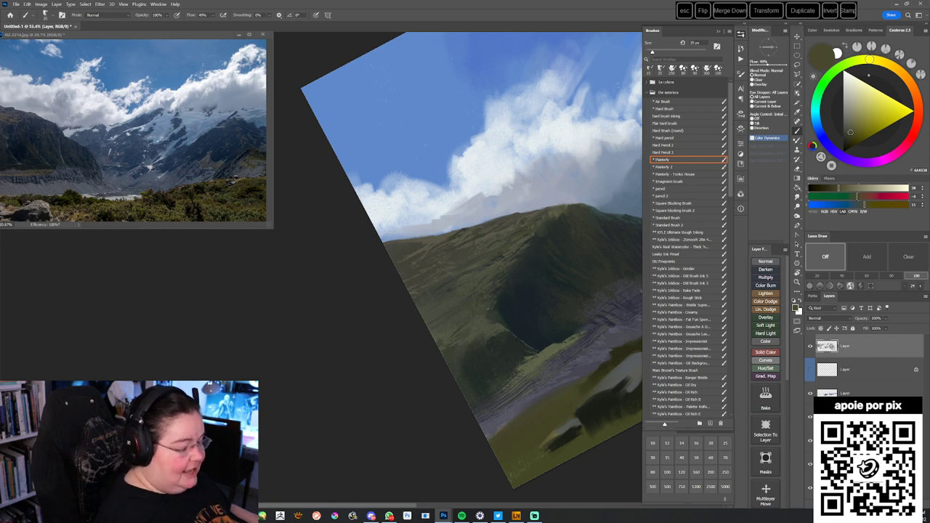
- Reset the canvas rotation and break up the dark patch at the hill's lower left in sampled dark greens with the Painterly brush at 45 px
{"action": "key", "text": "Escape"}
{"action": "left_click_drag", "start_coordinate": [500, 374], "coordinate": [505, 338]}
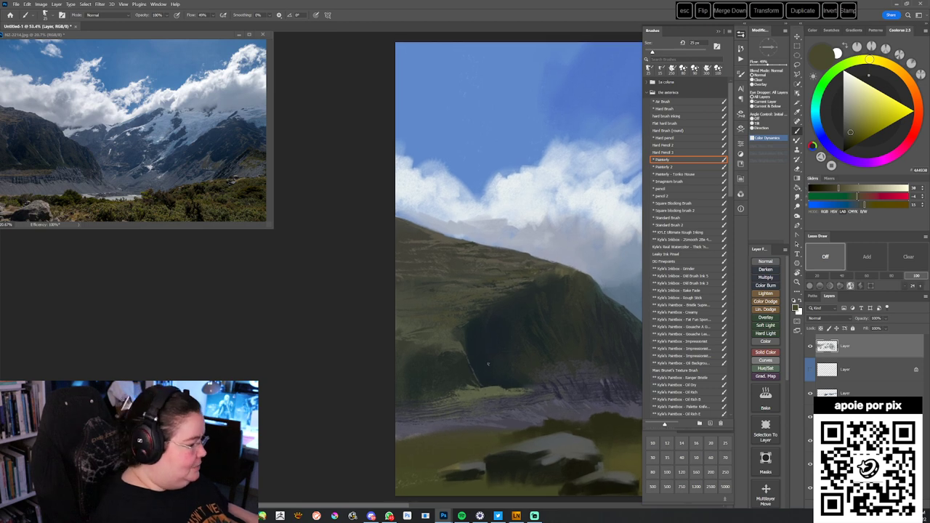
{"action": "key", "text": "bracketright"}
{"action": "key", "text": "bracketright"}
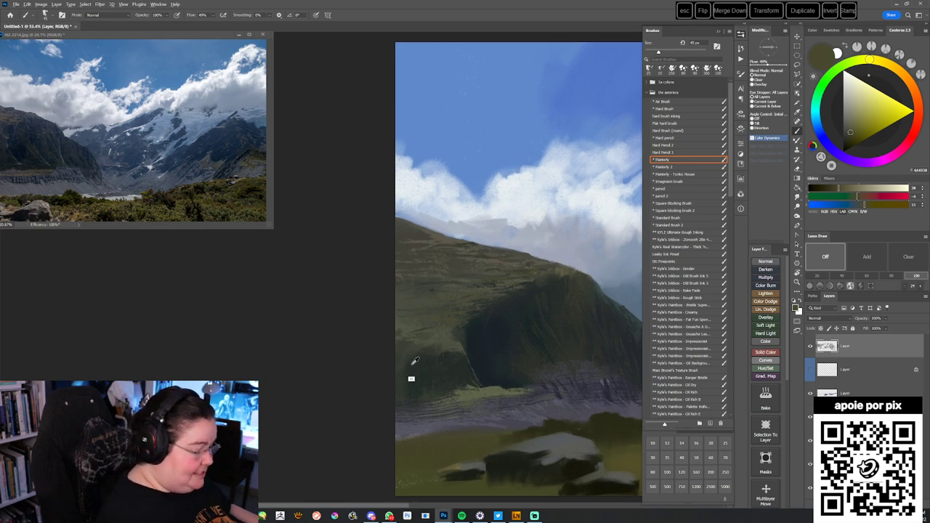
{"action": "left_click", "coordinate": [415, 358], "text": "alt"}
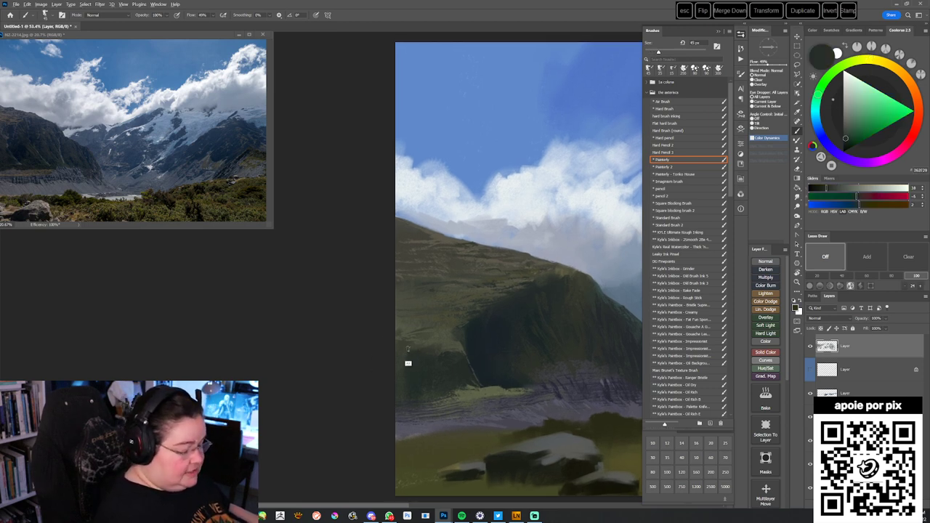
{"action": "left_click", "coordinate": [409, 349], "text": "alt"}
{"action": "left_click", "coordinate": [439, 350], "text": "alt"}
{"action": "left_click", "coordinate": [445, 353], "text": "alt"}
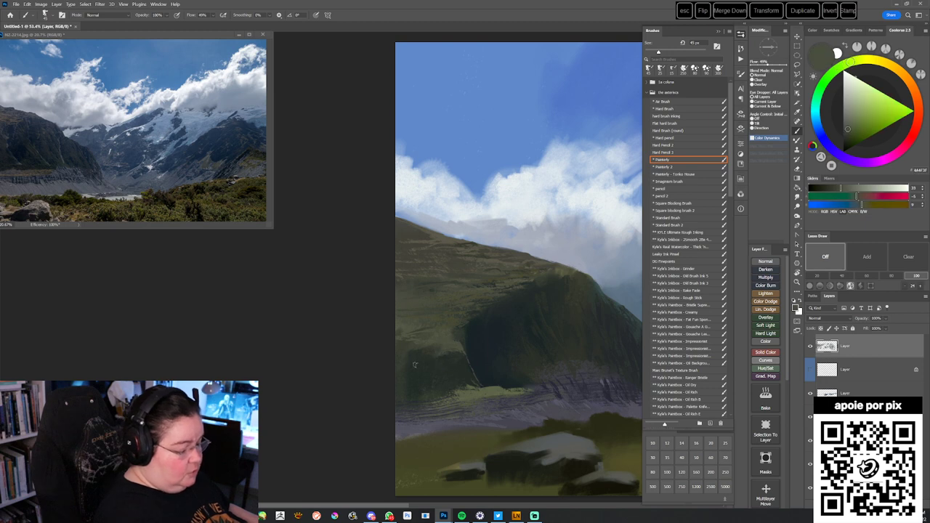
{"action": "left_click", "coordinate": [416, 361], "text": "alt"}
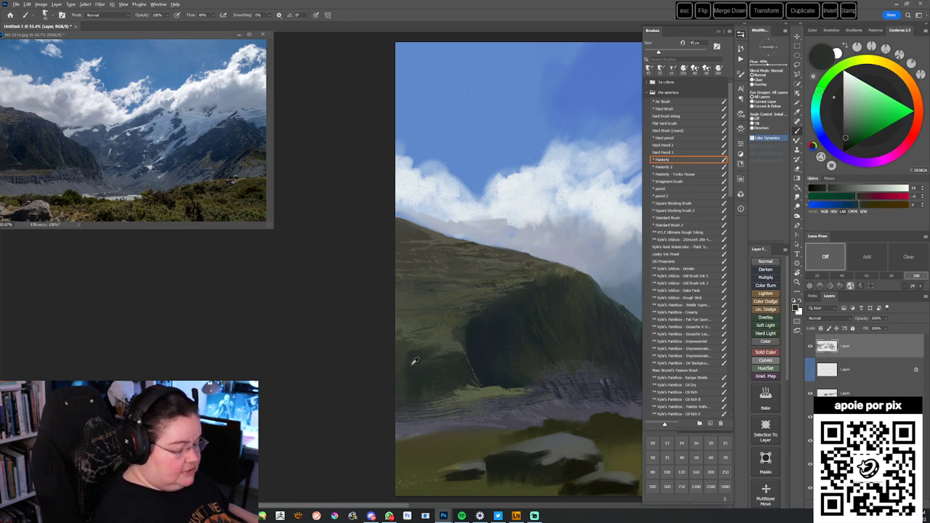
{"action": "left_click_drag", "start_coordinate": [527, 402], "coordinate": [513, 376]}
{"action": "left_click", "coordinate": [395, 337], "text": "alt"}
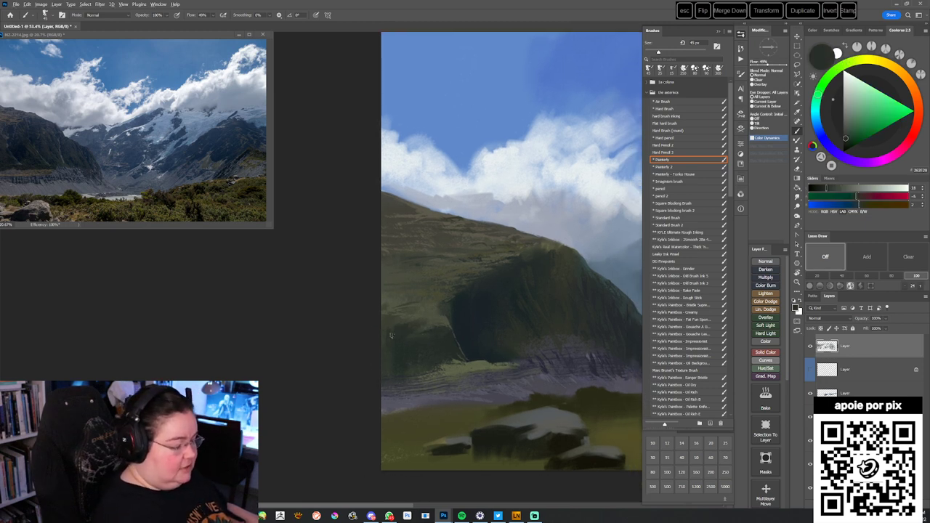
{"action": "mouse_move", "coordinate": [601, 400]}
{"action": "left_mouse_down"}
{"action": "mouse_move", "coordinate": [556, 400]}
{"action": "mouse_move", "coordinate": [552, 390]}
{"action": "left_mouse_up"}
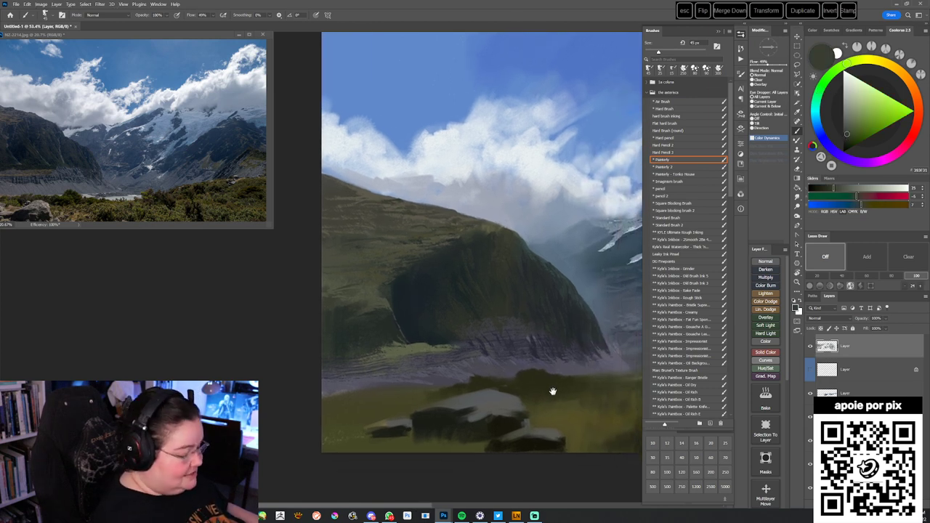
- Paint the hollow's lower edge and the grassy ledge at the hill's foot with sampled dark and olive greens using the Painterly brush
{"action": "left_click", "coordinate": [418, 331], "text": "alt"}
{"action": "mouse_move", "coordinate": [399, 344]}
{"action": "left_mouse_down"}
{"action": "mouse_move", "coordinate": [383, 351]}
{"action": "mouse_move", "coordinate": [432, 347]}
{"action": "mouse_move", "coordinate": [455, 313]}
{"action": "left_mouse_up"}
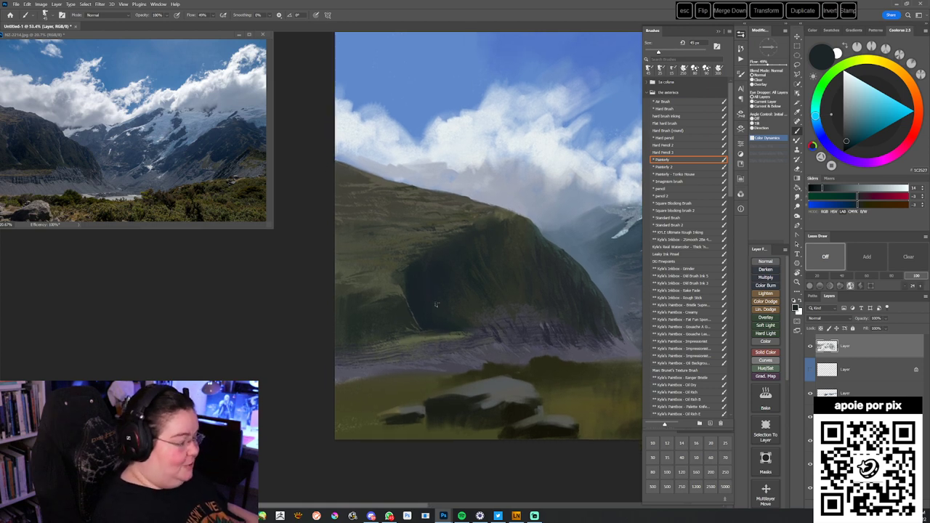
{"action": "left_click", "coordinate": [407, 236], "text": "alt"}
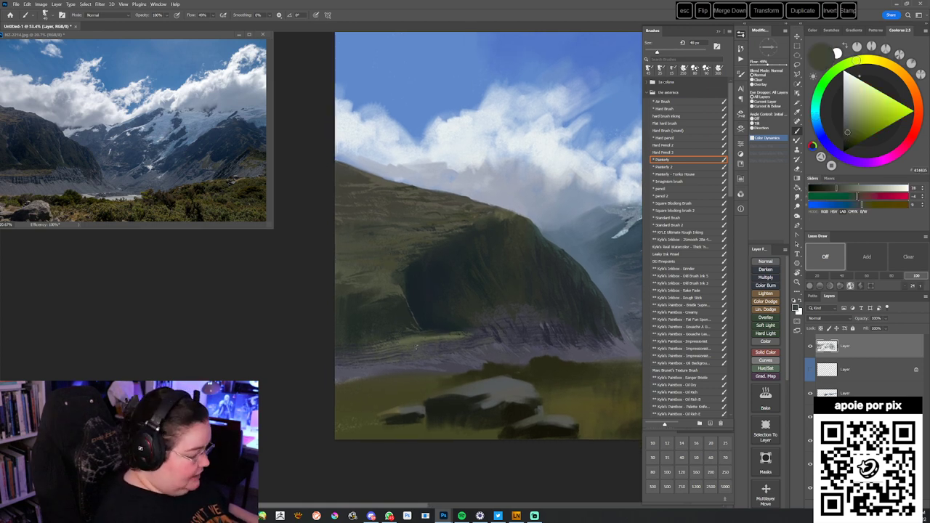
{"action": "left_click", "coordinate": [853, 133]}
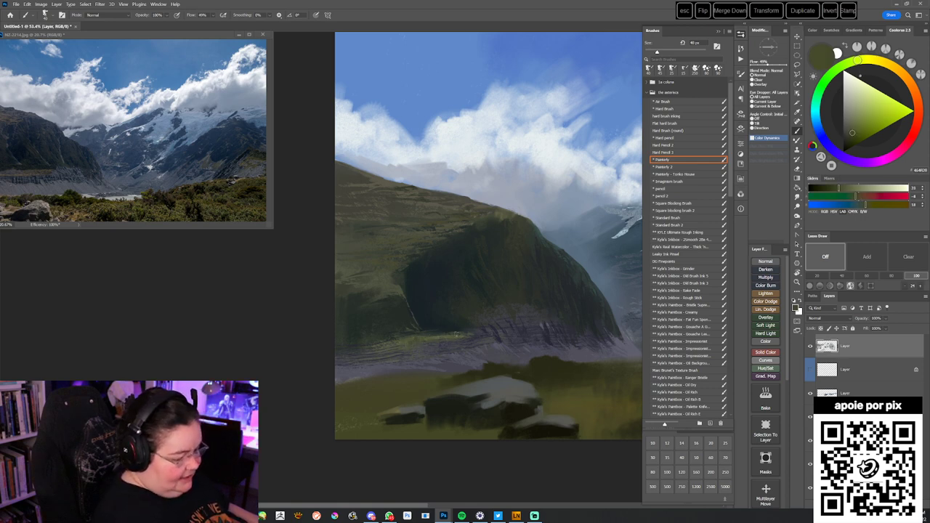
{"action": "left_click", "coordinate": [403, 337], "text": "alt"}
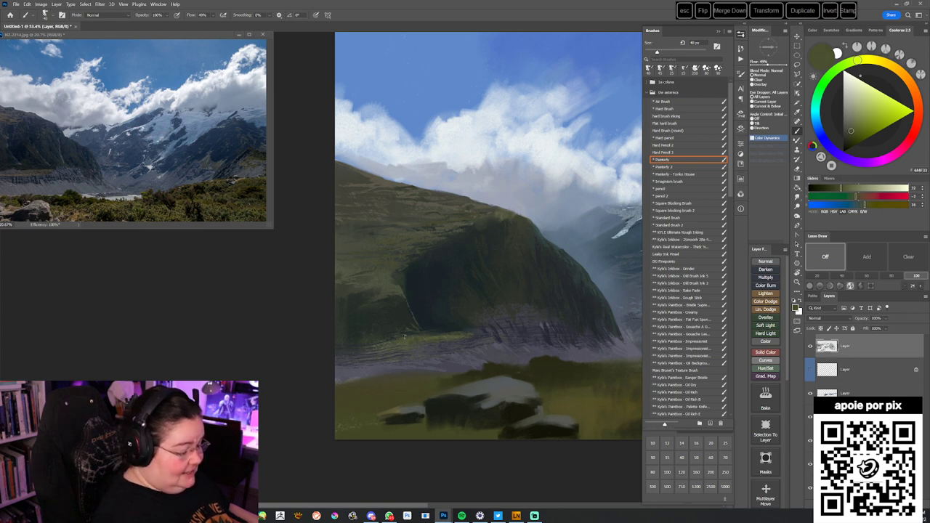
{"action": "left_click", "coordinate": [407, 323], "text": "alt"}
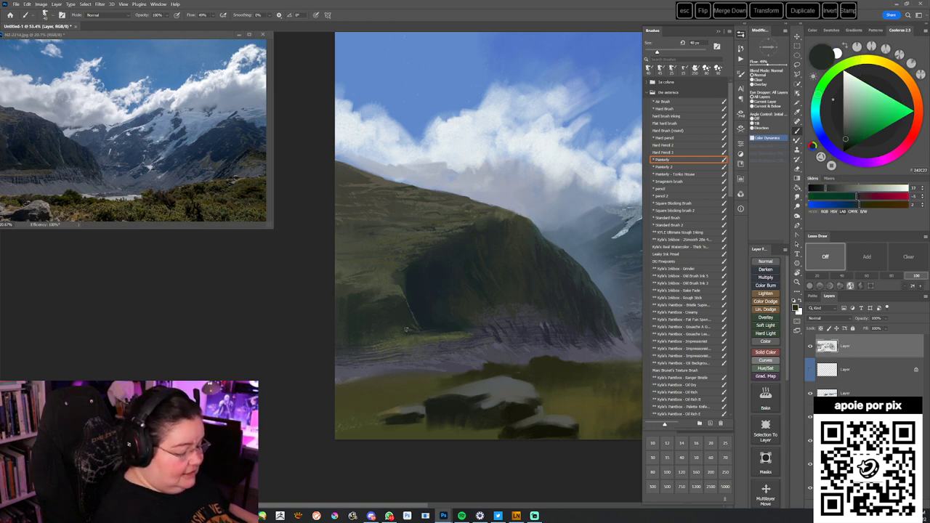
{"action": "left_click", "coordinate": [414, 339], "text": "alt"}
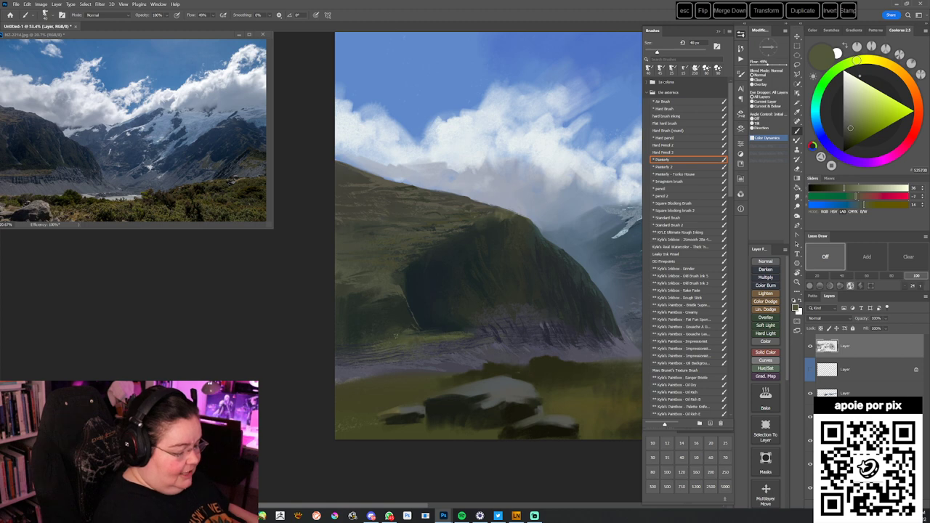
{"action": "left_click", "coordinate": [443, 338], "text": "alt"}
- Paint the transition between the hill's dark slope and its rocky base with dark green and blue-grey tones sampled from the hill
{"action": "left_click_drag", "start_coordinate": [555, 343], "coordinate": [544, 317]}
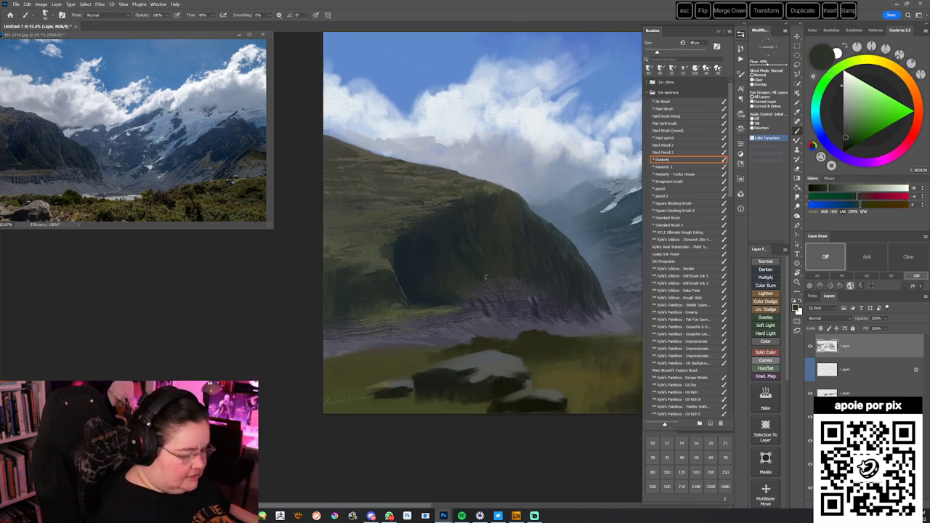
{"action": "left_click", "coordinate": [498, 277], "text": "alt"}
{"action": "left_click", "coordinate": [504, 271], "text": "alt"}
{"action": "left_click_drag", "start_coordinate": [558, 346], "coordinate": [533, 354]}
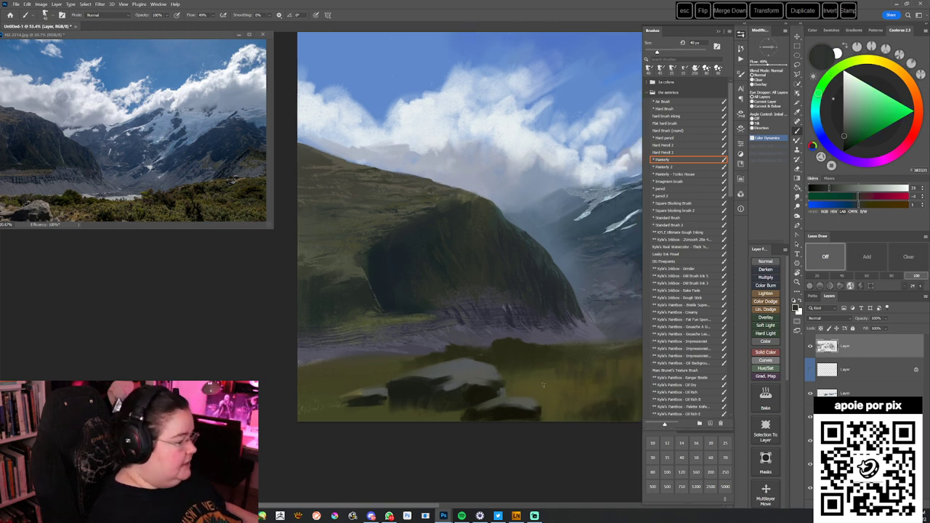
{"action": "left_click", "coordinate": [503, 308], "text": "alt"}
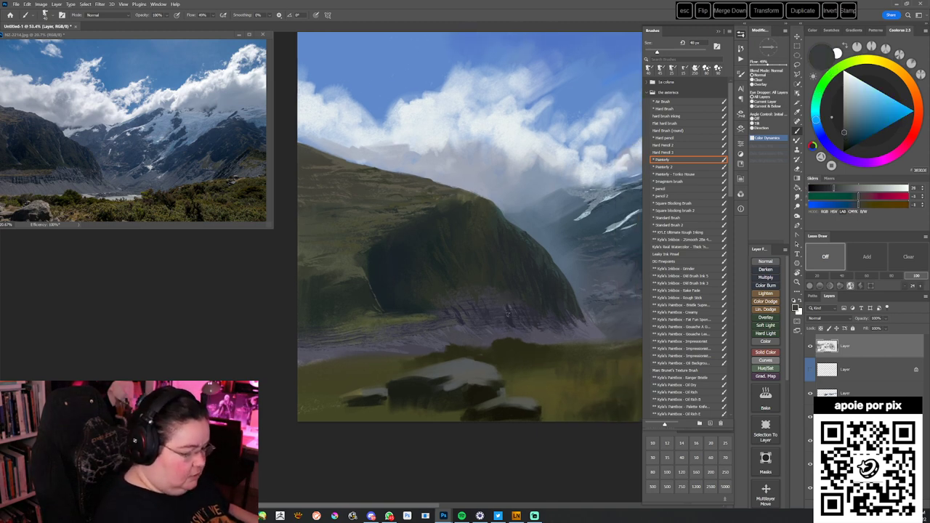
{"action": "left_click_drag", "start_coordinate": [514, 371], "coordinate": [462, 411]}
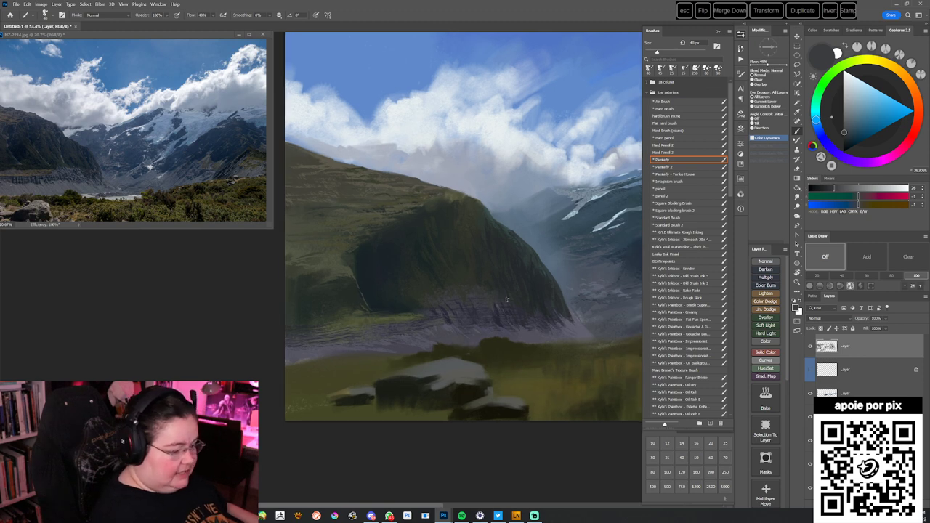
- Lasso a jagged area along the cliff's base and shade it with the Air Brush in a sampled grey-purple
{"action": "key", "text": "l"}
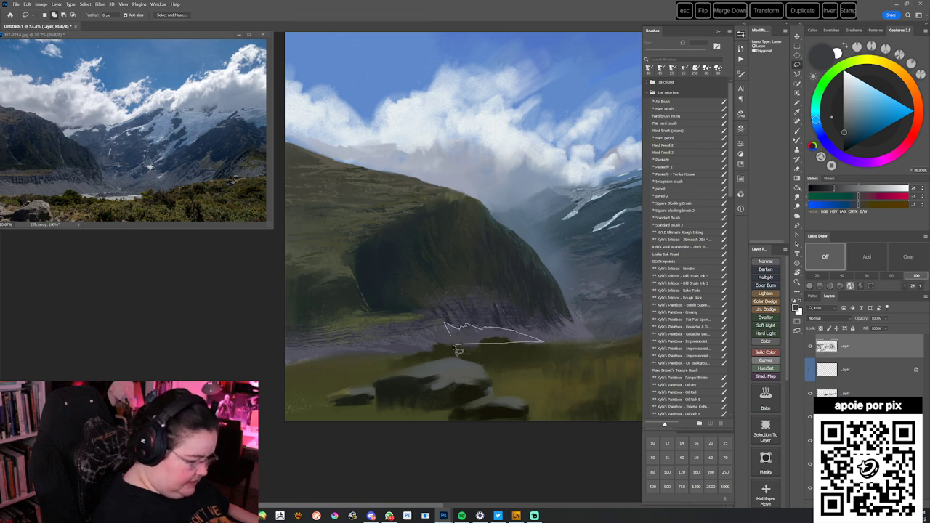
{"action": "left_click_drag", "start_coordinate": [458, 351], "coordinate": [451, 342]}
{"action": "key", "text": "b"}
{"action": "left_click", "coordinate": [397, 329], "text": "alt"}
{"action": "left_click_drag", "start_coordinate": [452, 326], "coordinate": [486, 327]}
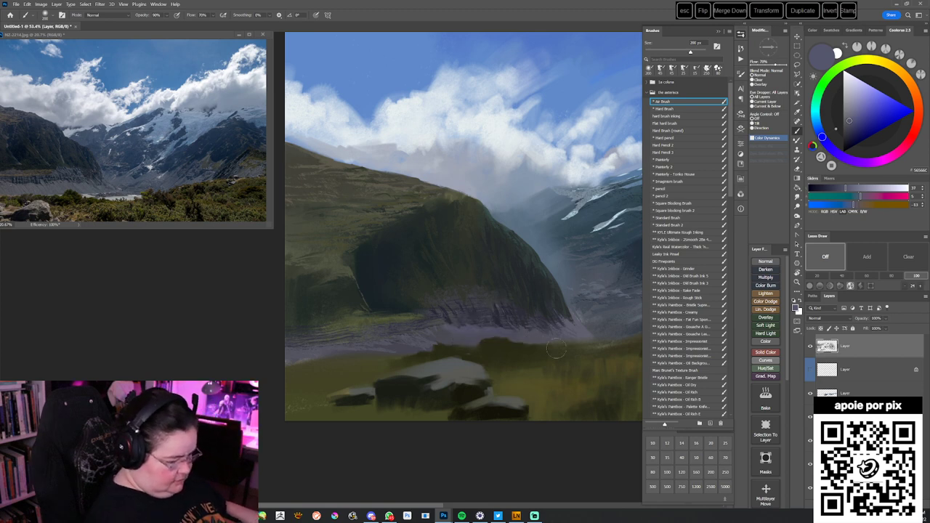
- Lasso a small sliver near the right end of the cliff's base, hide the selection outline and airbrush inside it in grey-purple
{"action": "left_click_drag", "start_coordinate": [556, 348], "coordinate": [536, 336]}
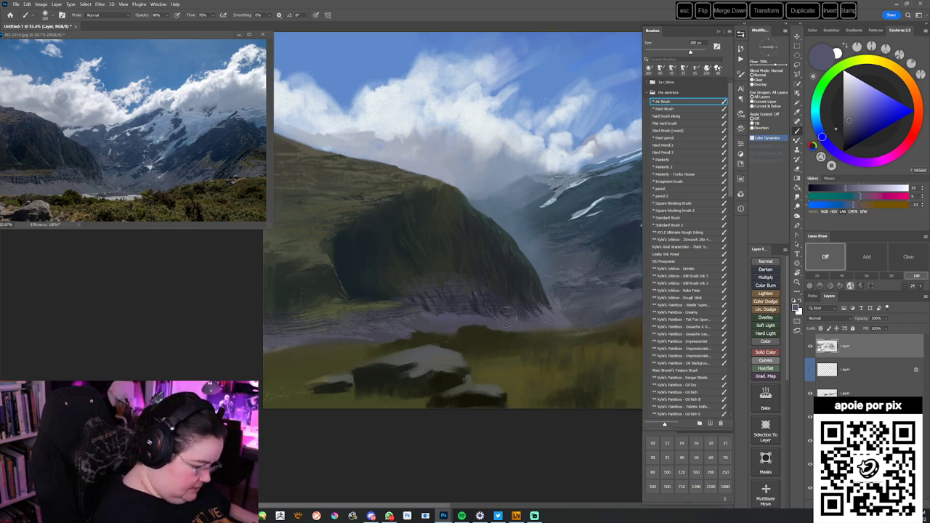
{"action": "key", "text": "l"}
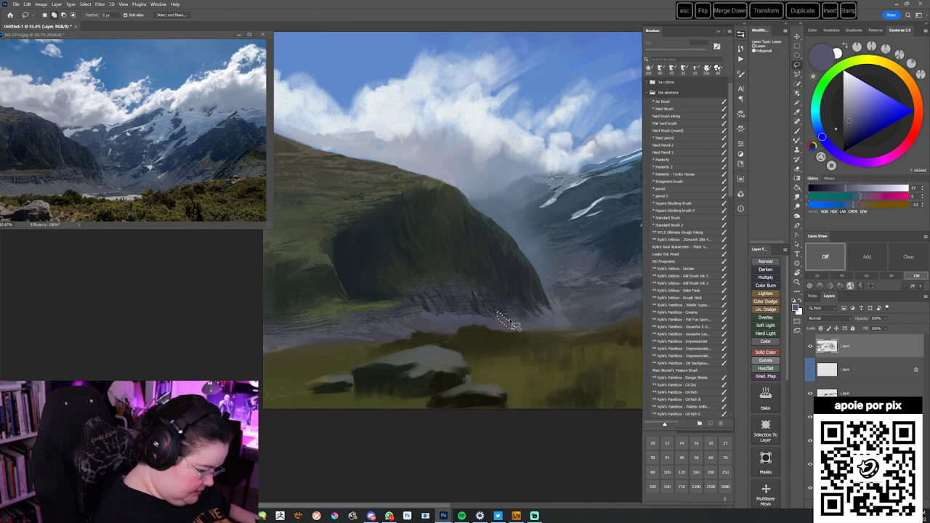
{"action": "mouse_move", "coordinate": [526, 333]}
{"action": "left_mouse_down"}
{"action": "mouse_move", "coordinate": [550, 333]}
{"action": "mouse_move", "coordinate": [520, 308]}
{"action": "left_mouse_up"}
{"action": "key", "text": "b"}
{"action": "key", "text": "ctrl+h"}
{"action": "mouse_move", "coordinate": [528, 445]}
{"action": "left_mouse_down"}
{"action": "mouse_move", "coordinate": [519, 442]}
{"action": "mouse_move", "coordinate": [508, 459]}
{"action": "left_mouse_up"}
{"action": "scroll", "coordinate": [509, 460], "scroll_direction": "up", "scroll_amount": 2}
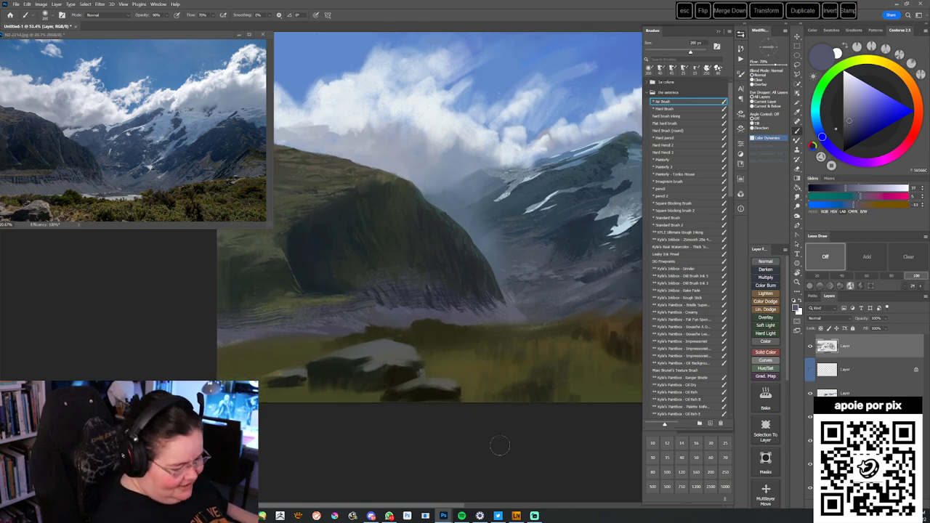
- Block in a pale grey strip of water behind the meadow with Square Blocking Brush 2 at 45 px, using sampled colours
{"action": "left_click", "coordinate": [683, 211]}
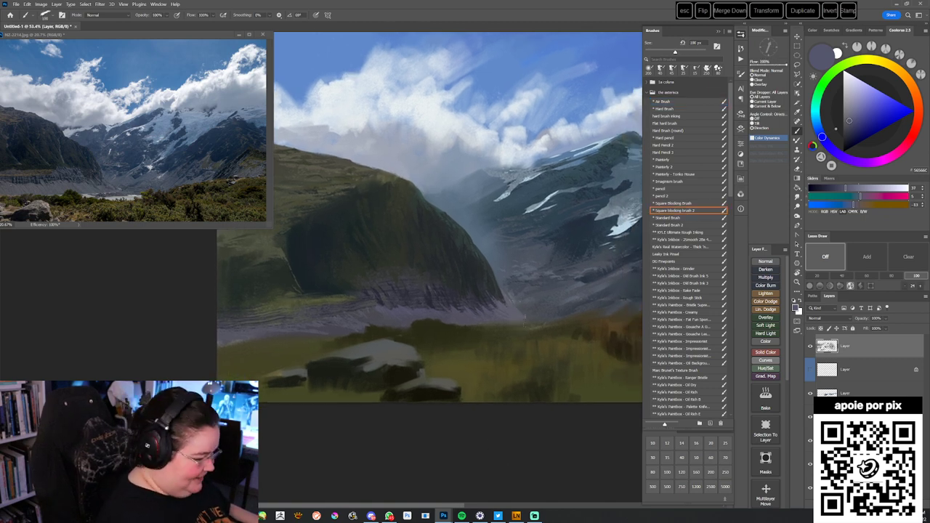
{"action": "left_click", "coordinate": [495, 312], "text": "alt"}
{"action": "mouse_move", "coordinate": [500, 327]}
{"action": "left_mouse_down"}
{"action": "mouse_move", "coordinate": [483, 315]}
{"action": "mouse_move", "coordinate": [449, 315]}
{"action": "left_mouse_up"}
{"action": "left_click", "coordinate": [501, 293], "text": "alt"}
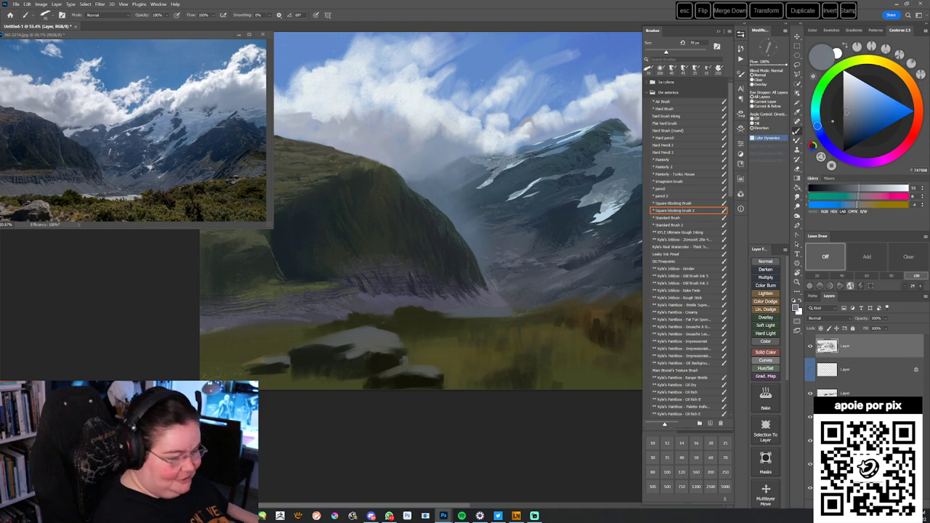
{"action": "left_click", "coordinate": [442, 312], "text": "alt"}
{"action": "key", "text": "bracketleft"}
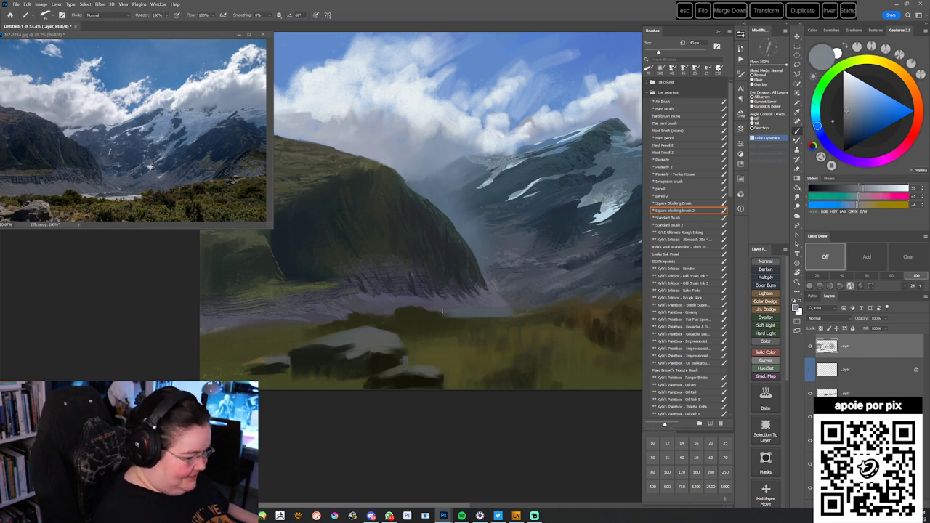
{"action": "mouse_move", "coordinate": [486, 311]}
{"action": "left_mouse_down"}
{"action": "mouse_move", "coordinate": [458, 314]}
{"action": "mouse_move", "coordinate": [502, 305]}
{"action": "left_mouse_up"}
{"action": "left_click_drag", "start_coordinate": [427, 299], "coordinate": [540, 292]}
- Refine the water strip and extend a thin streak along the cliff's foot, reducing the brush to 30 px and 15 px
{"action": "key", "text": "bracketleft"}
{"action": "key", "text": "bracketleft"}
{"action": "key", "text": "bracketleft"}
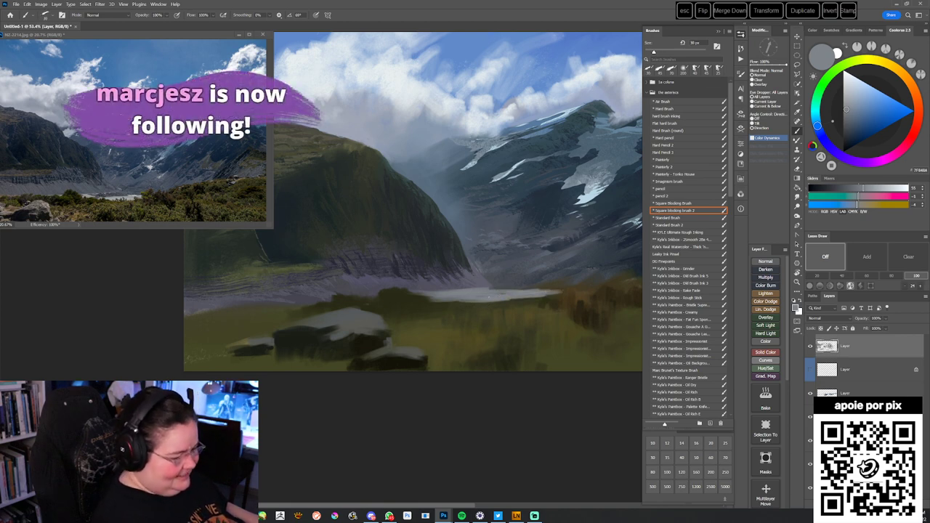
{"action": "left_click_drag", "start_coordinate": [501, 355], "coordinate": [517, 344]}
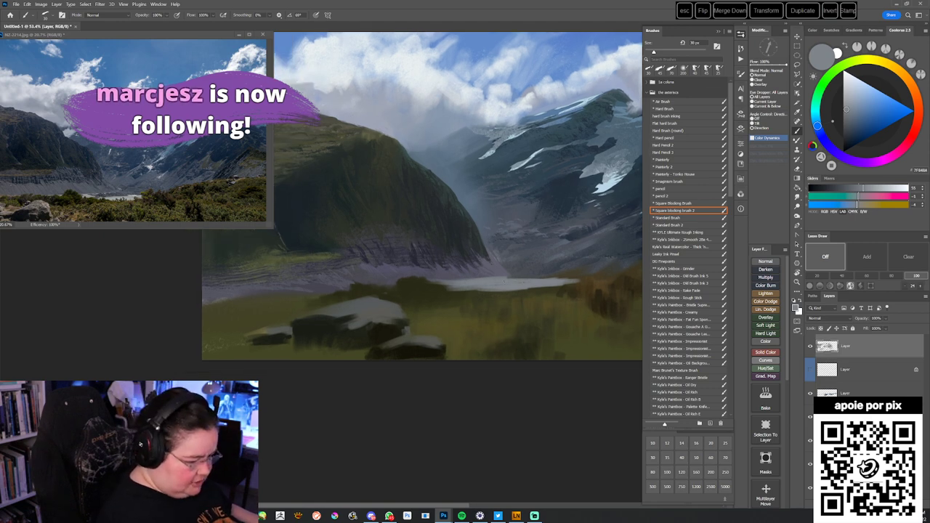
{"action": "left_click", "coordinate": [507, 279], "text": "alt"}
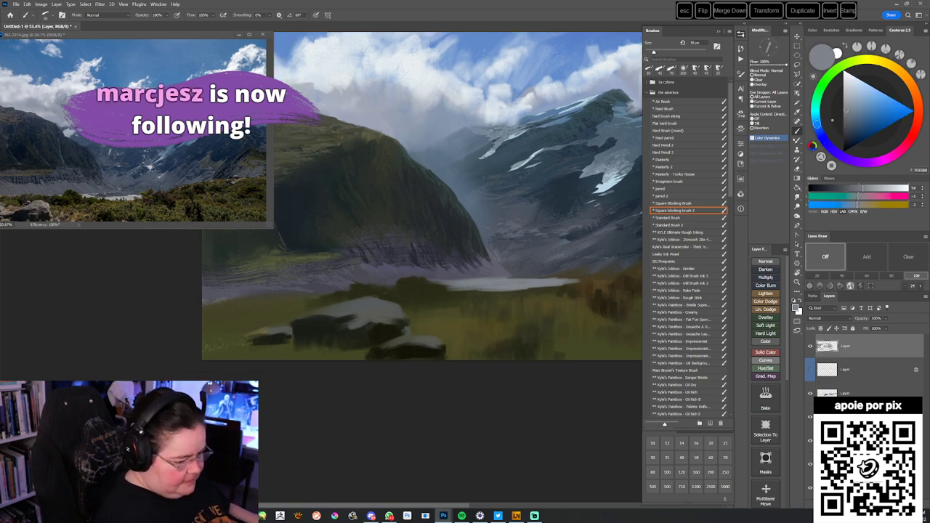
{"action": "key", "text": "r"}
{"action": "mouse_move", "coordinate": [507, 279]}
{"action": "left_mouse_down"}
{"action": "mouse_move", "coordinate": [491, 375]}
{"action": "mouse_move", "coordinate": [385, 382]}
{"action": "left_mouse_up"}
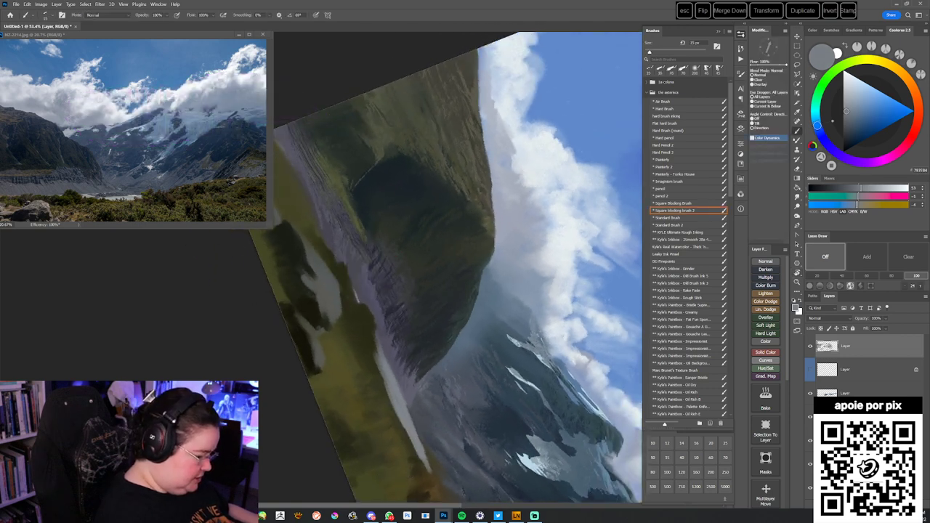
{"action": "key", "text": "Escape"}
{"action": "left_click_drag", "start_coordinate": [548, 378], "coordinate": [526, 376]}
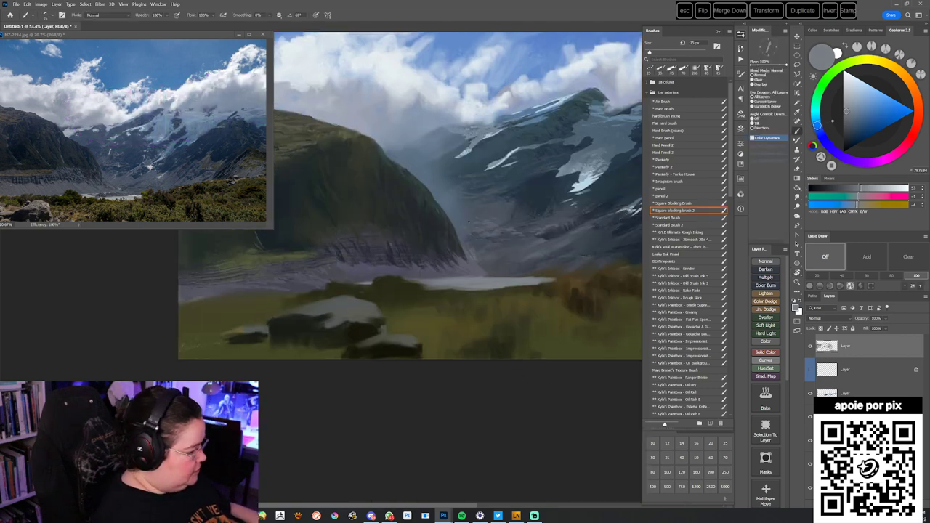
- Rework the water strip's right end on a tilted canvas with sampled dark mountain blue and pale grey, enlarging the brush to 30 px
{"action": "key", "text": "r"}
{"action": "left_click_drag", "start_coordinate": [526, 288], "coordinate": [523, 259]}
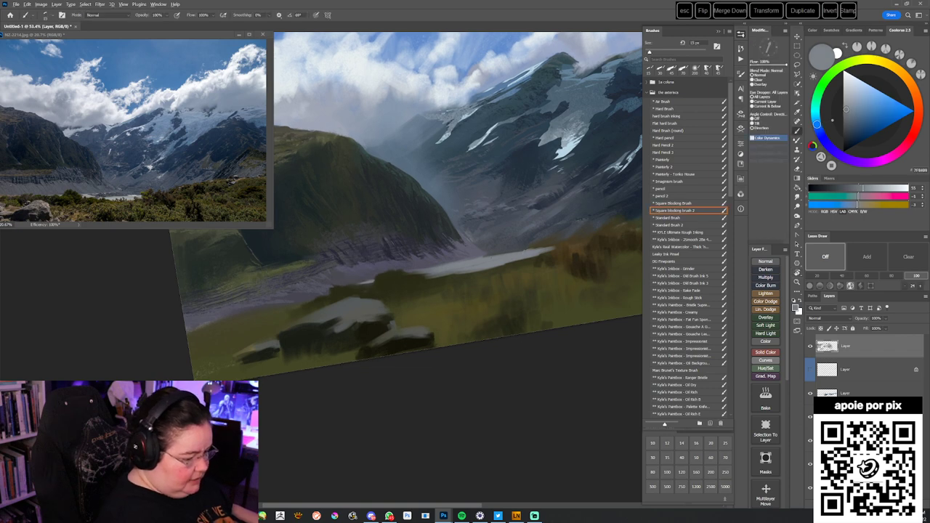
{"action": "left_click", "coordinate": [542, 231], "text": "alt"}
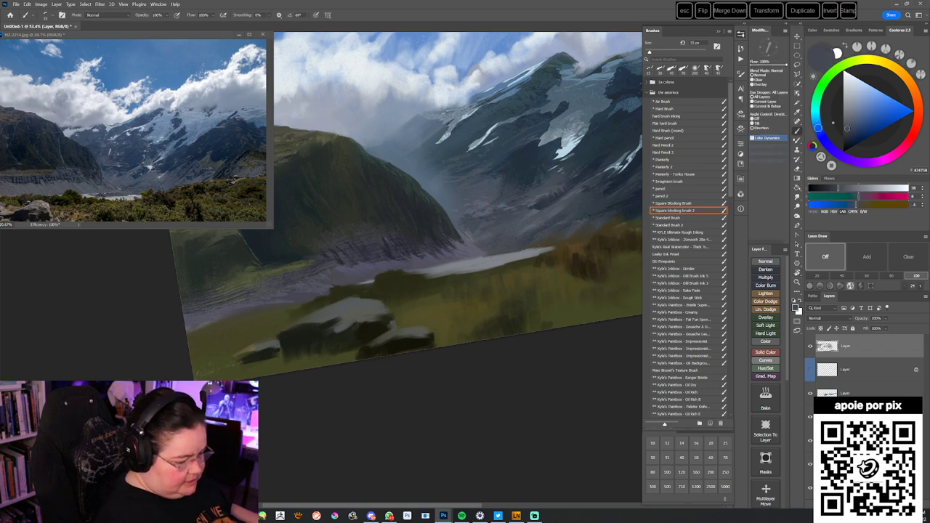
{"action": "left_click", "coordinate": [537, 238], "text": "alt"}
{"action": "left_click_drag", "start_coordinate": [540, 238], "coordinate": [559, 236]}
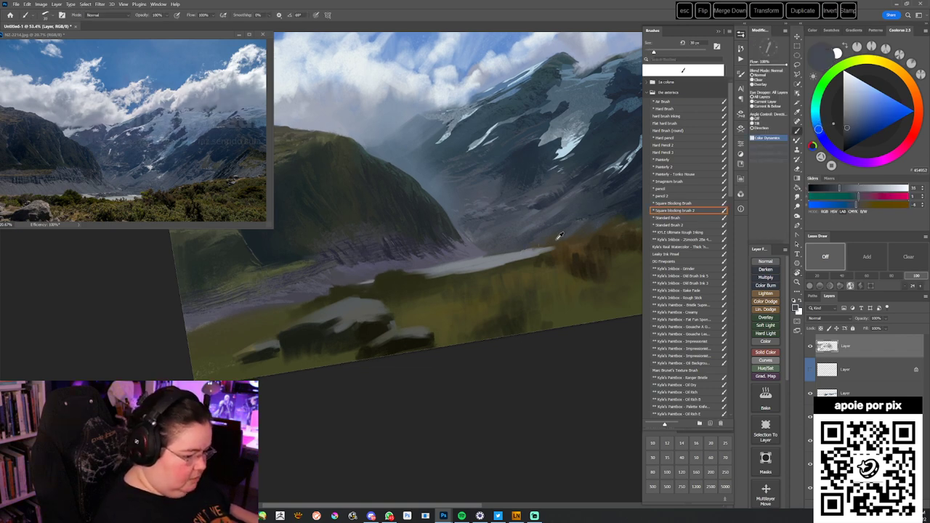
{"action": "left_click", "coordinate": [560, 237], "text": "alt"}
{"action": "left_click", "coordinate": [543, 249], "text": "alt"}
{"action": "key", "text": "Escape"}
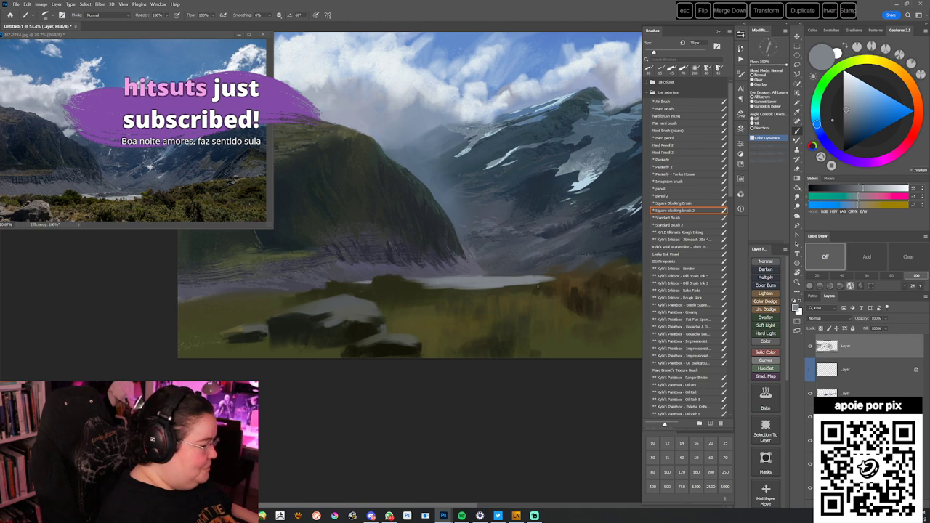
- Touch up the far bank at the mountain's foot above the water with dark greys sampled there
{"action": "left_click_drag", "start_coordinate": [544, 311], "coordinate": [521, 319]}
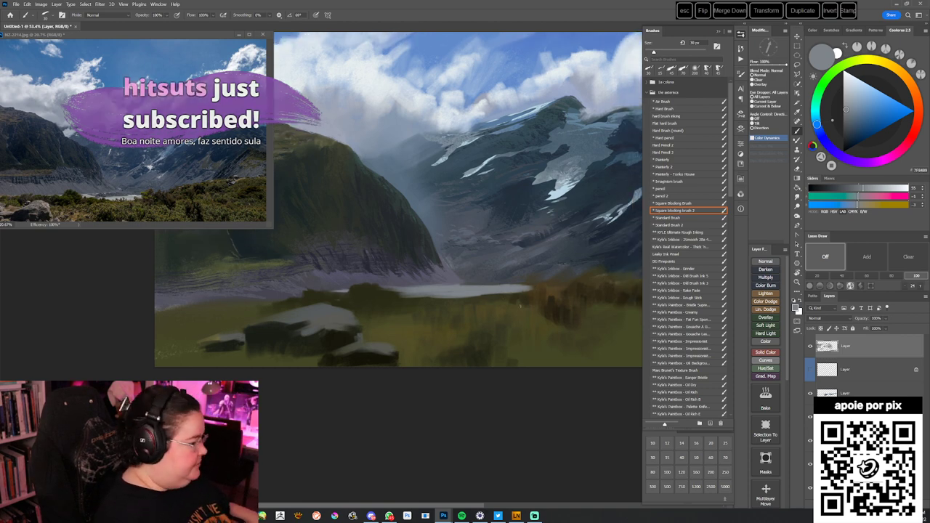
{"action": "left_click", "coordinate": [521, 275], "text": "alt"}
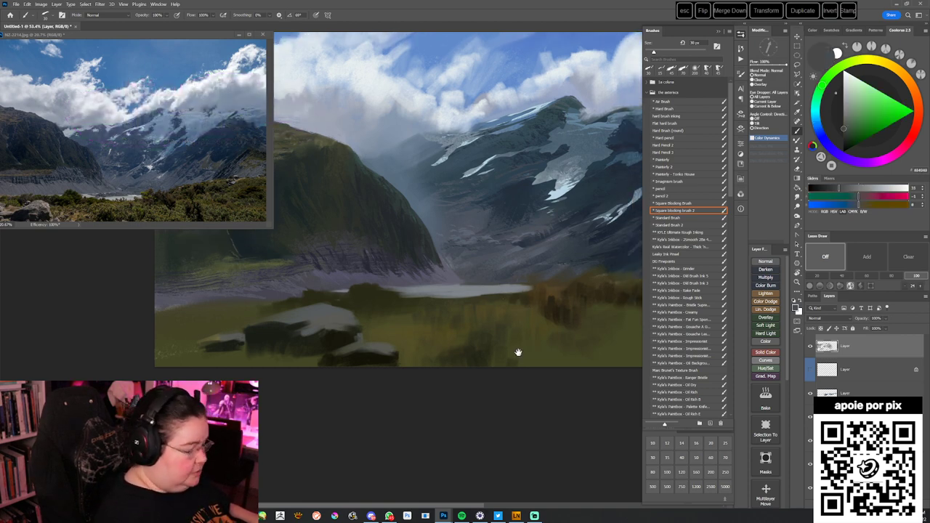
{"action": "left_click_drag", "start_coordinate": [518, 351], "coordinate": [492, 365]}
{"action": "left_click", "coordinate": [501, 283], "text": "alt"}
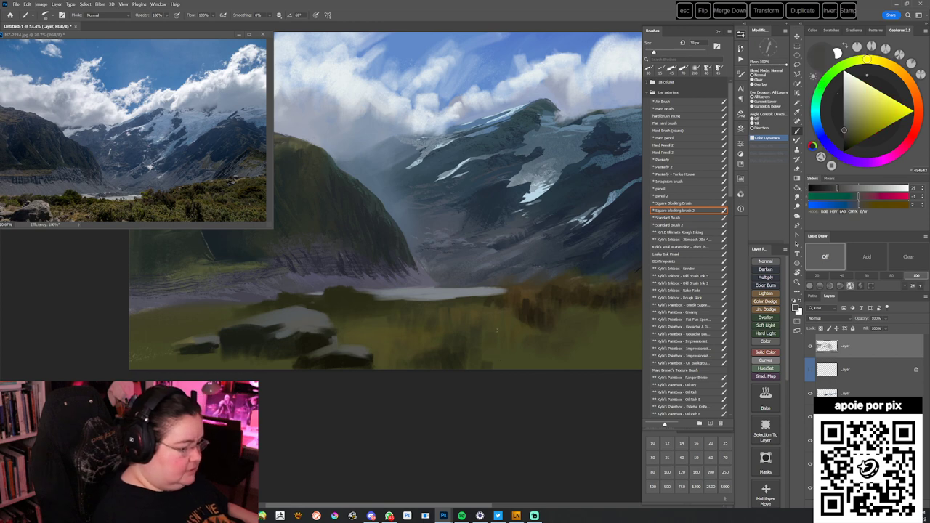
{"action": "left_click_drag", "start_coordinate": [471, 325], "coordinate": [469, 348]}
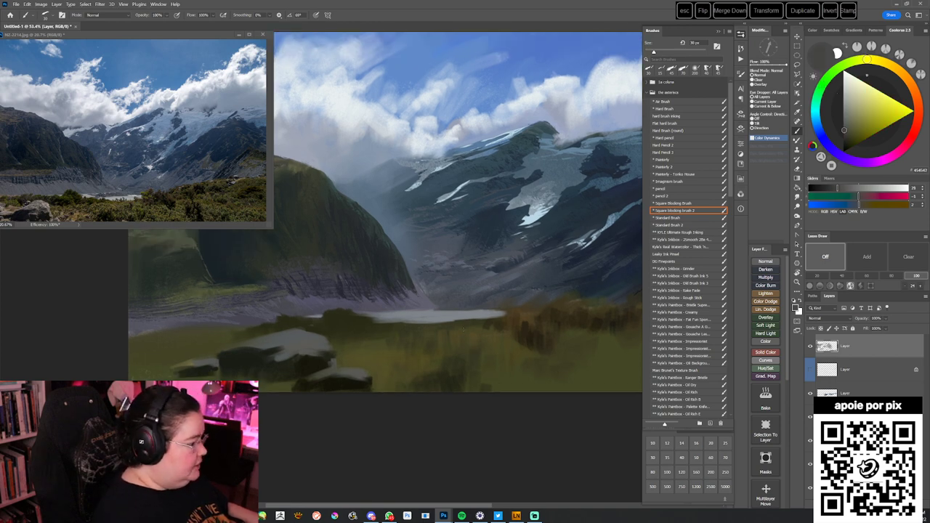
- Paint blue-grey haze in the valley between the hill and mountain with Kyle's Paintbox Fat Fun sponge brush at 200 px, sampling nearby tones
{"action": "left_click", "coordinate": [385, 209], "text": "alt"}
{"action": "left_click", "coordinate": [704, 322]}
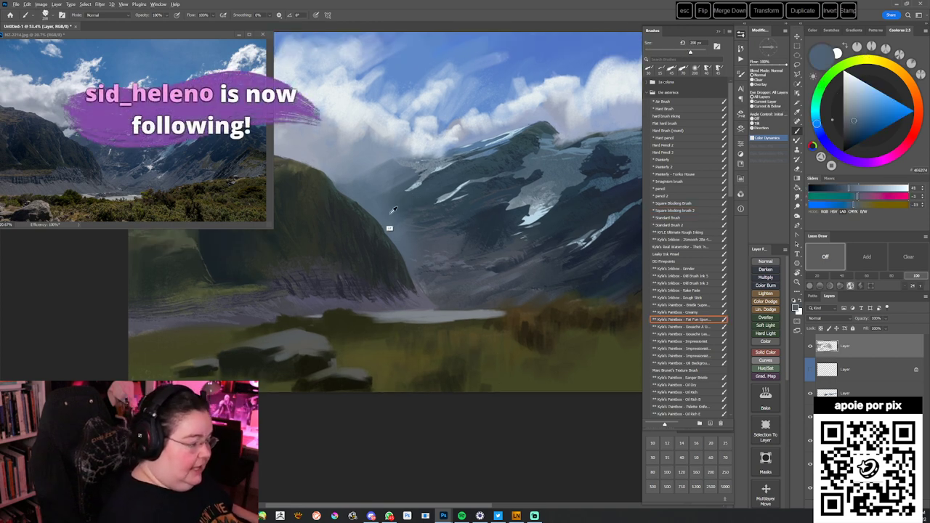
{"action": "left_click", "coordinate": [412, 204], "text": "alt"}
{"action": "left_click", "coordinate": [411, 264], "text": "alt"}
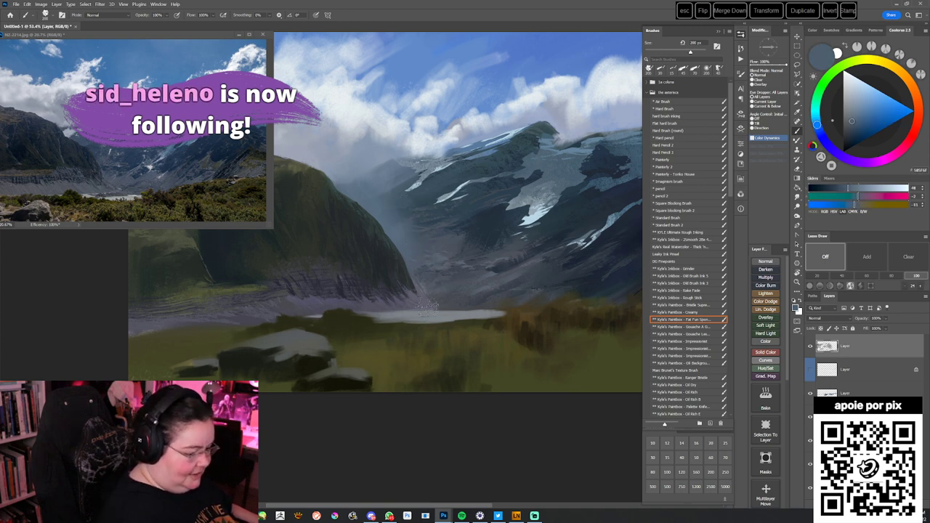
{"action": "left_click_drag", "start_coordinate": [432, 273], "coordinate": [482, 301]}
{"action": "left_click", "coordinate": [407, 214], "text": "alt"}
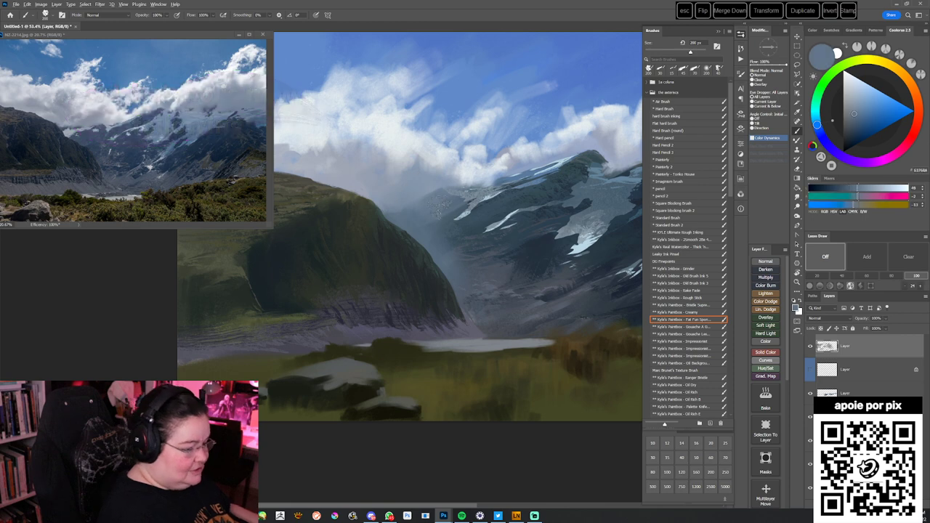
{"action": "mouse_move", "coordinate": [432, 406]}
{"action": "left_mouse_down"}
{"action": "mouse_move", "coordinate": [434, 419]}
{"action": "mouse_move", "coordinate": [423, 424]}
{"action": "left_mouse_up"}
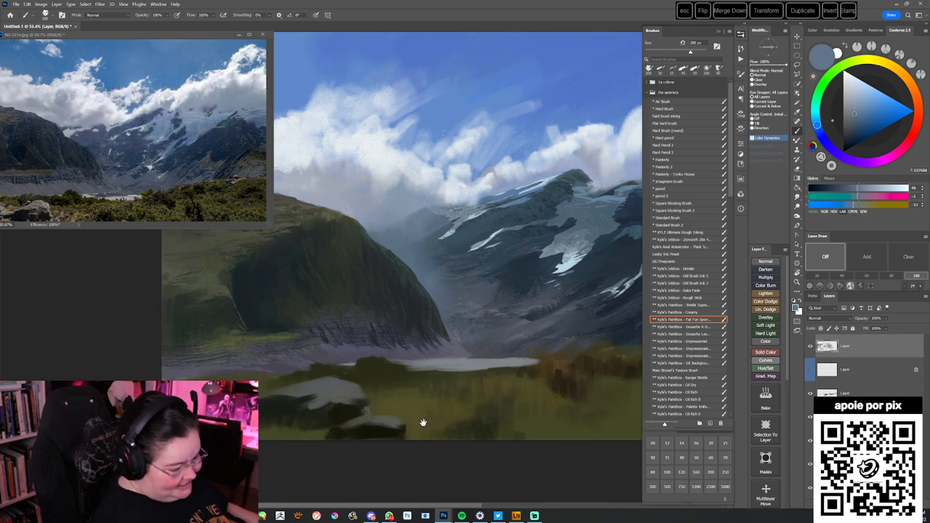
- Extend the blue-grey haze over the mountain's lower slope with an enlarged sponge brush and a tone sampled beside the hill
{"action": "key", "text": "bracketright"}
{"action": "key", "text": "bracketright"}
{"action": "left_click", "coordinate": [452, 281], "text": "alt"}
{"action": "left_click_drag", "start_coordinate": [473, 283], "coordinate": [515, 276]}
{"action": "left_click_drag", "start_coordinate": [431, 294], "coordinate": [469, 307]}
- Lasso a narrow strip on the distant ridge and paint it with sampled pale blue-grey, using the Untitled-2 copy 5 brush at 175 px
{"action": "key", "text": "l"}
{"action": "mouse_move", "coordinate": [424, 255]}
{"action": "left_mouse_down"}
{"action": "mouse_move", "coordinate": [497, 228]}
{"action": "mouse_move", "coordinate": [448, 261]}
{"action": "left_mouse_up"}
{"action": "key", "text": "b"}
{"action": "right_click", "coordinate": [518, 241]}
{"action": "left_click", "coordinate": [565, 442]}
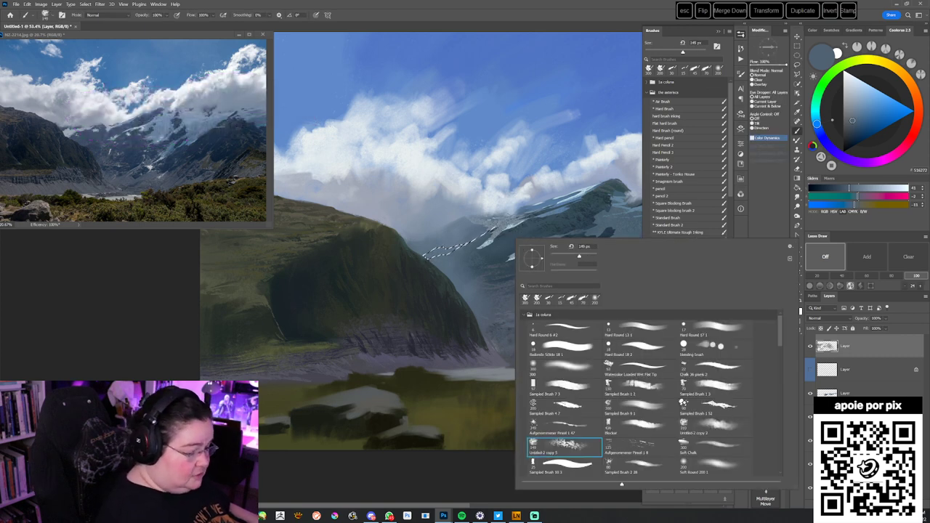
{"action": "left_click", "coordinate": [502, 222], "text": "alt"}
{"action": "key", "text": "bracketright"}
{"action": "key", "text": "bracketright"}
{"action": "left_click_drag", "start_coordinate": [465, 247], "coordinate": [419, 268]}
{"action": "key", "text": "ctrl+d"}
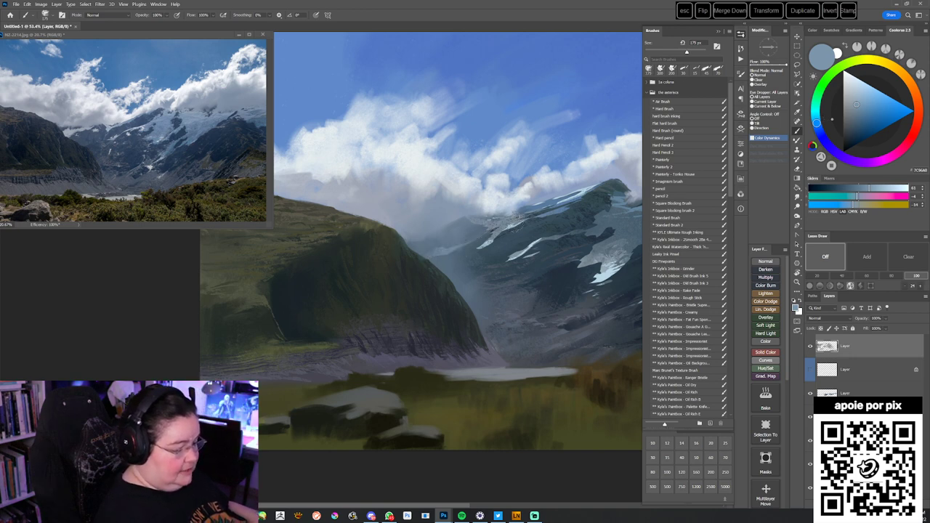
- Lasso further thin slivers on the far slope beneath the clouds and paint snow in them, sampling a lighter pale blue
{"action": "left_click_drag", "start_coordinate": [498, 391], "coordinate": [478, 392]}
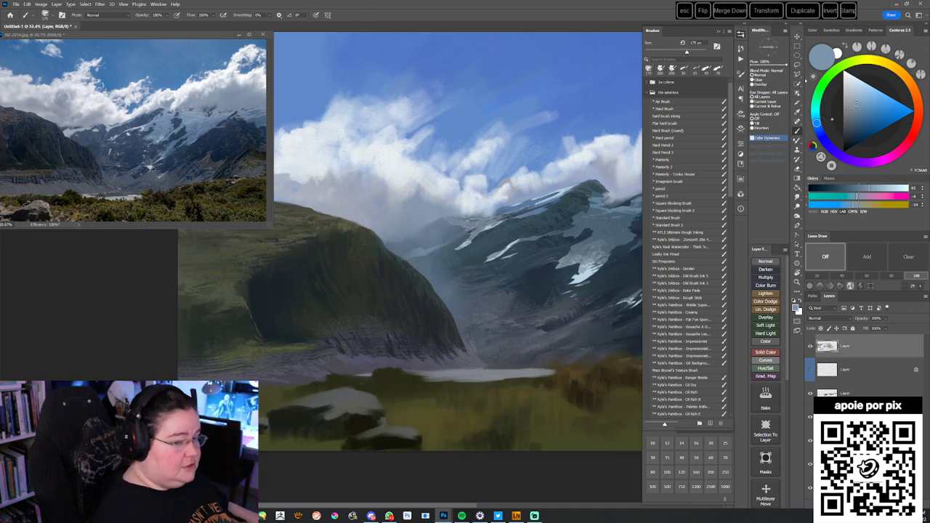
{"action": "key", "text": "l"}
{"action": "mouse_move", "coordinate": [437, 260]}
{"action": "left_mouse_down"}
{"action": "mouse_move", "coordinate": [481, 245]}
{"action": "mouse_move", "coordinate": [445, 254]}
{"action": "left_mouse_up"}
{"action": "key", "text": "b"}
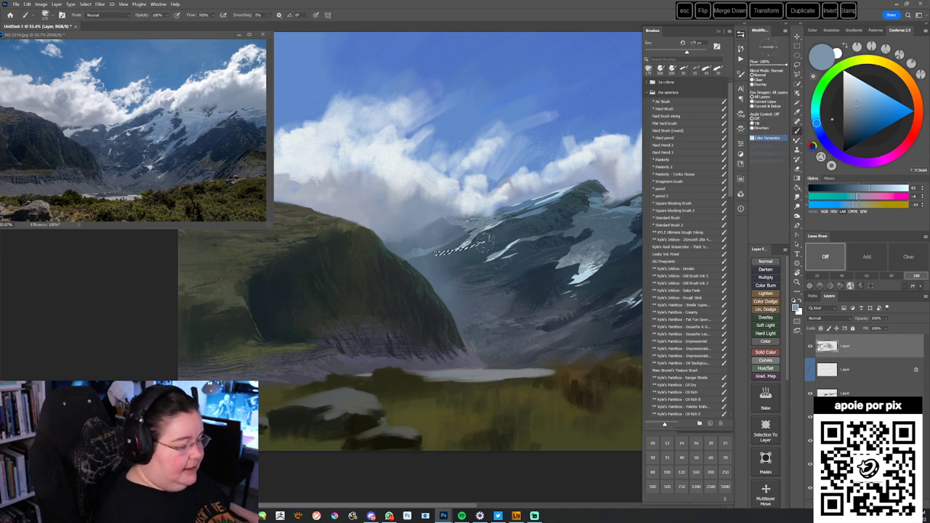
{"action": "left_click_drag", "start_coordinate": [475, 411], "coordinate": [463, 409]}
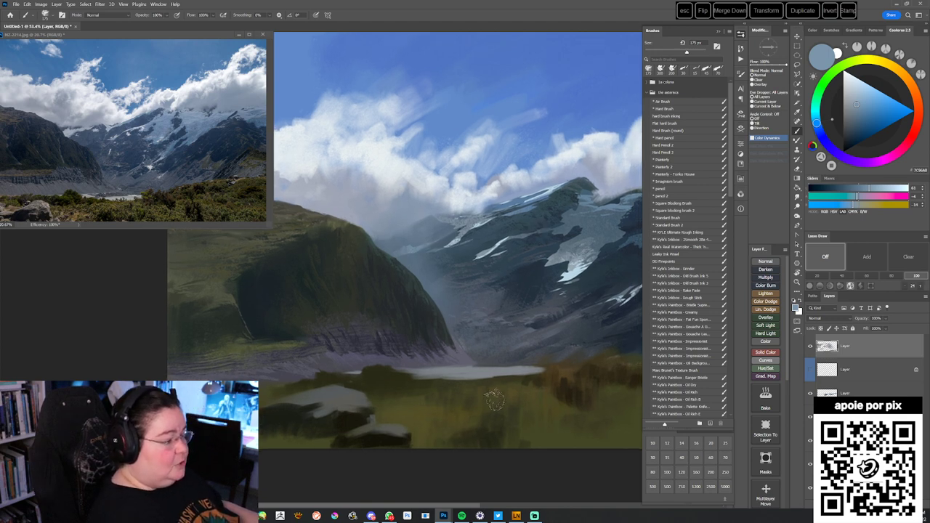
{"action": "left_click", "coordinate": [799, 67]}
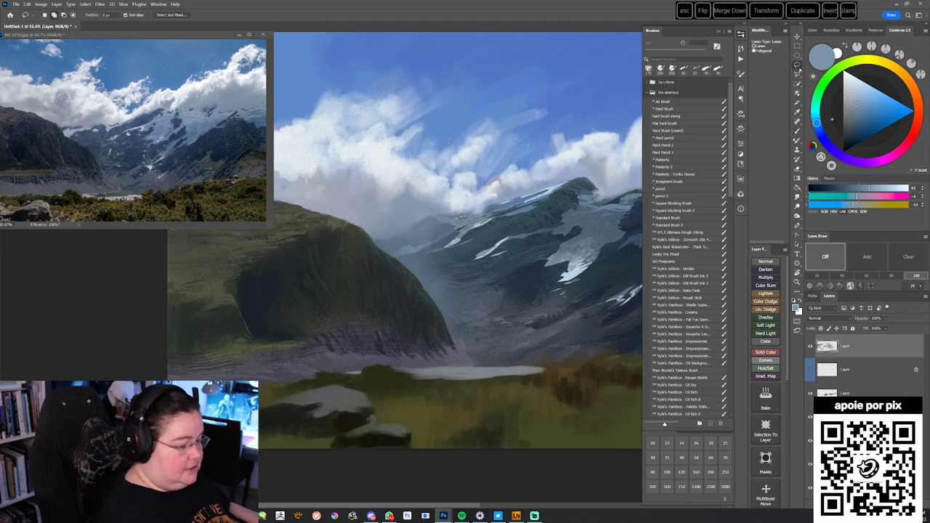
{"action": "key", "text": "b"}
{"action": "left_click", "coordinate": [478, 226], "text": "alt"}
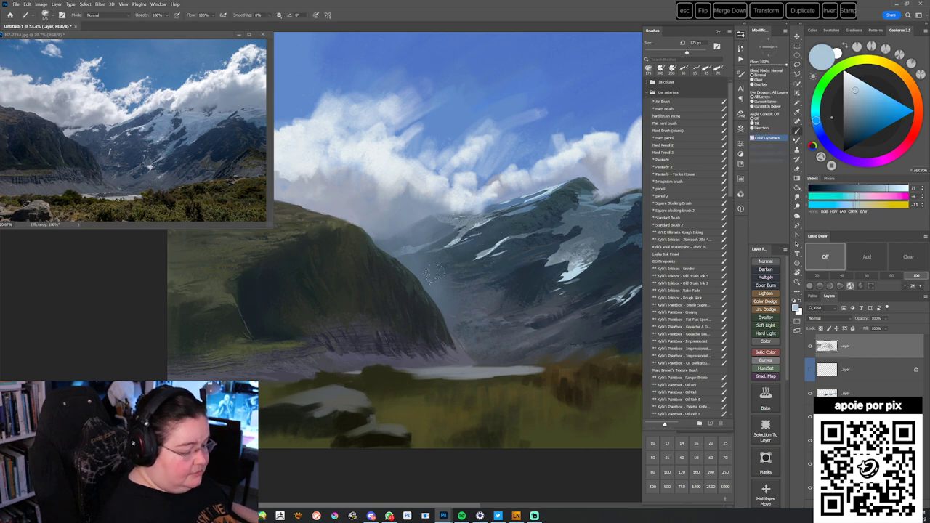
{"action": "mouse_move", "coordinate": [505, 368]}
{"action": "left_mouse_down"}
{"action": "mouse_move", "coordinate": [473, 376]}
{"action": "mouse_move", "coordinate": [463, 408]}
{"action": "mouse_move", "coordinate": [447, 402]}
{"action": "left_mouse_up"}
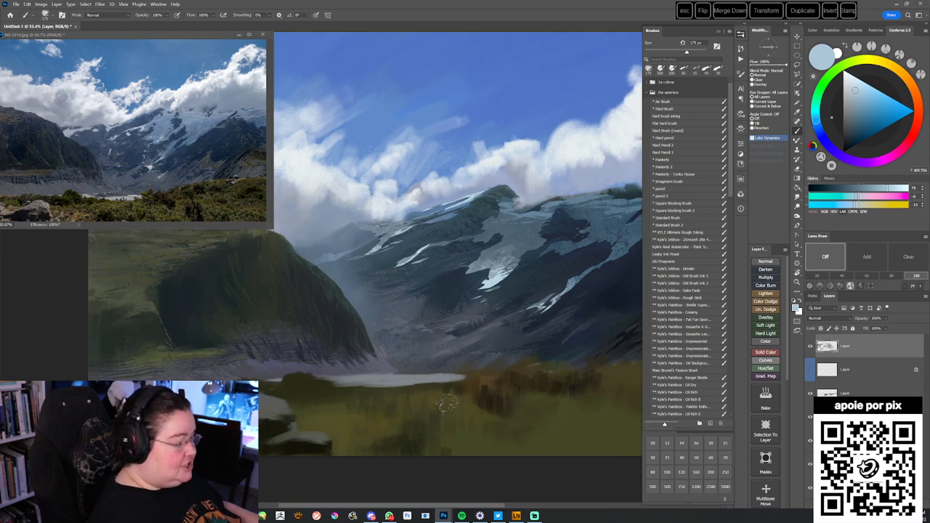
- Touch up the far ridge's snow with the Painterly brush reduced to 40 px and 25 px, sampling blue-grey and pale blue tones
{"action": "left_click", "coordinate": [663, 159]}
{"action": "left_click_drag", "start_coordinate": [402, 348], "coordinate": [472, 339]}
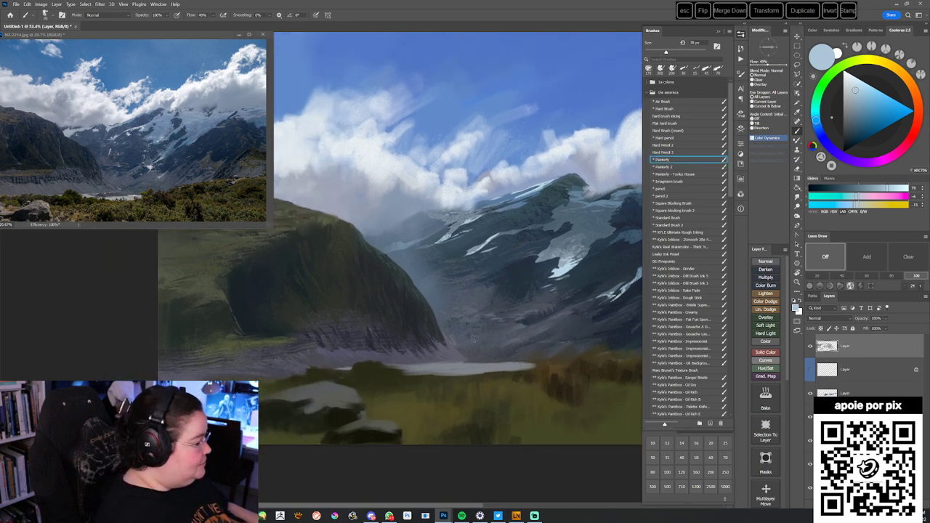
{"action": "key", "text": "bracketleft"}
{"action": "left_click", "coordinate": [451, 231], "text": "alt"}
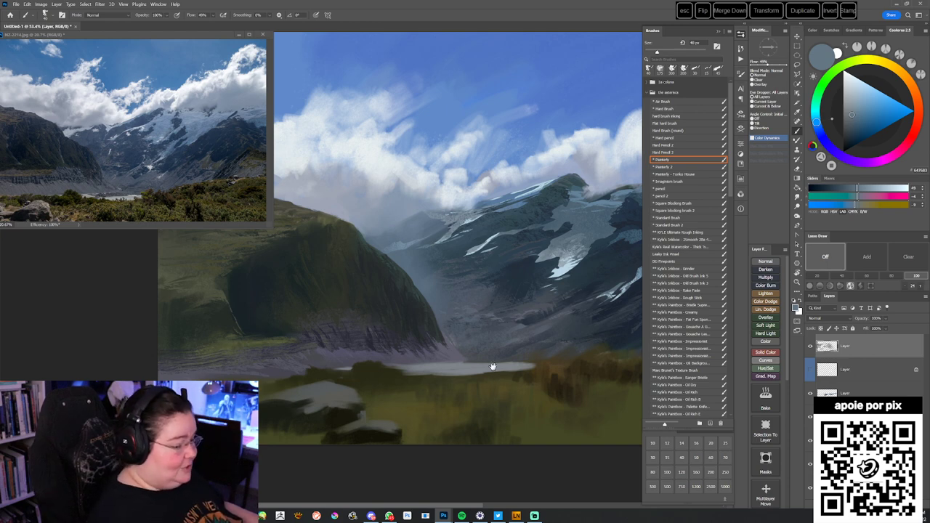
{"action": "left_click", "coordinate": [507, 231], "text": "alt"}
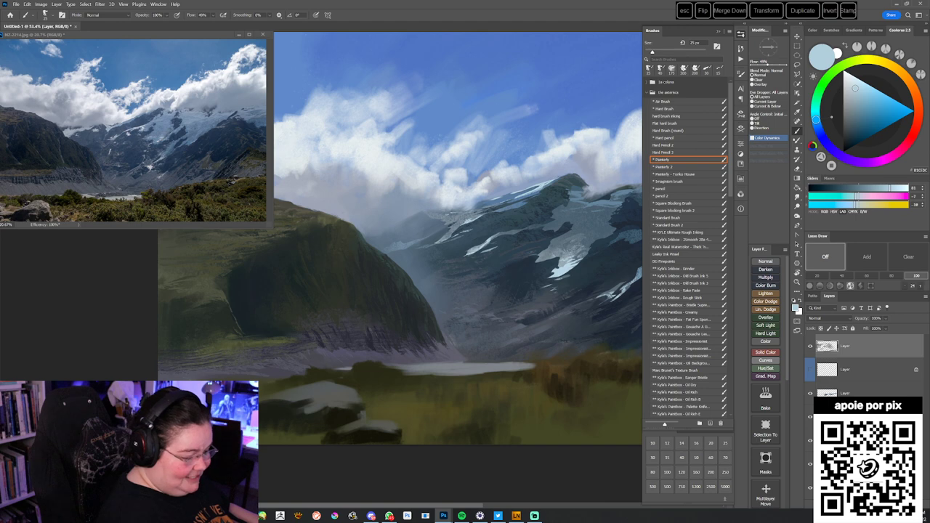
{"action": "left_click_drag", "start_coordinate": [454, 357], "coordinate": [449, 349]}
- Refine the distant slope with the Hard pencil brush at 30 px, using sampled blue-greys and a muted mid blue picked by hand
{"action": "left_click", "coordinate": [667, 139]}
{"action": "left_click", "coordinate": [469, 244], "text": "alt"}
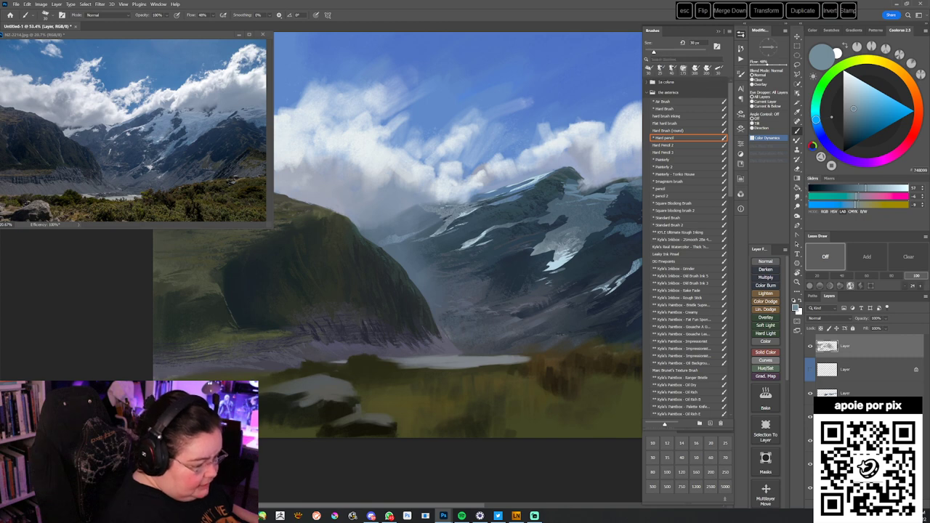
{"action": "left_click", "coordinate": [470, 243], "text": "alt"}
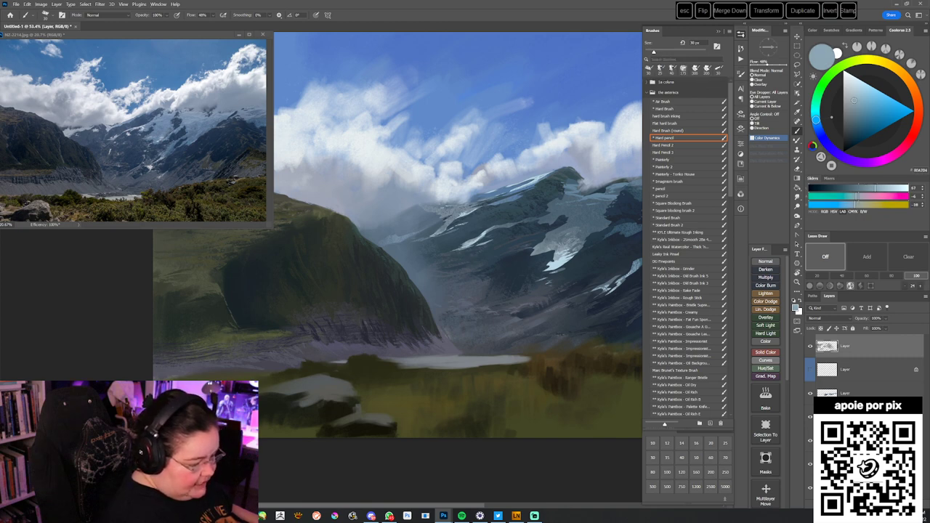
{"action": "left_click_drag", "start_coordinate": [557, 309], "coordinate": [519, 348]}
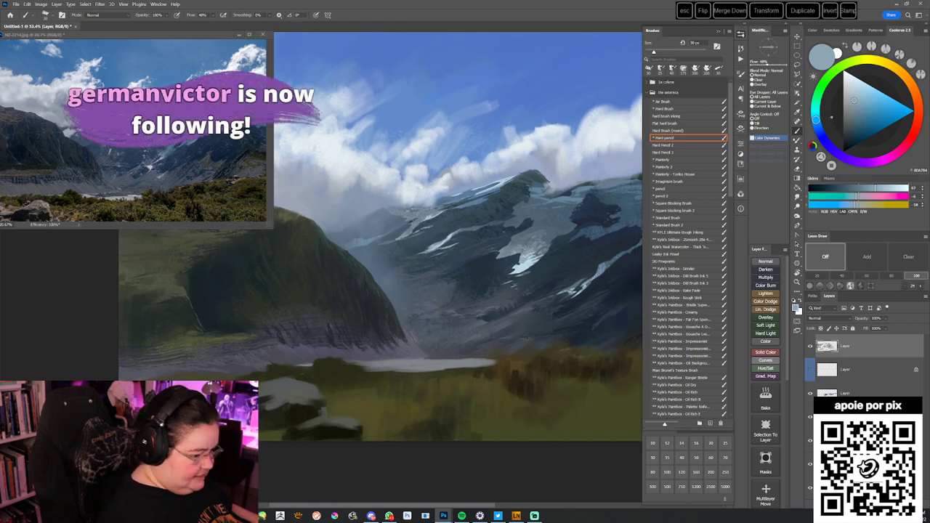
{"action": "left_click", "coordinate": [503, 245], "text": "alt"}
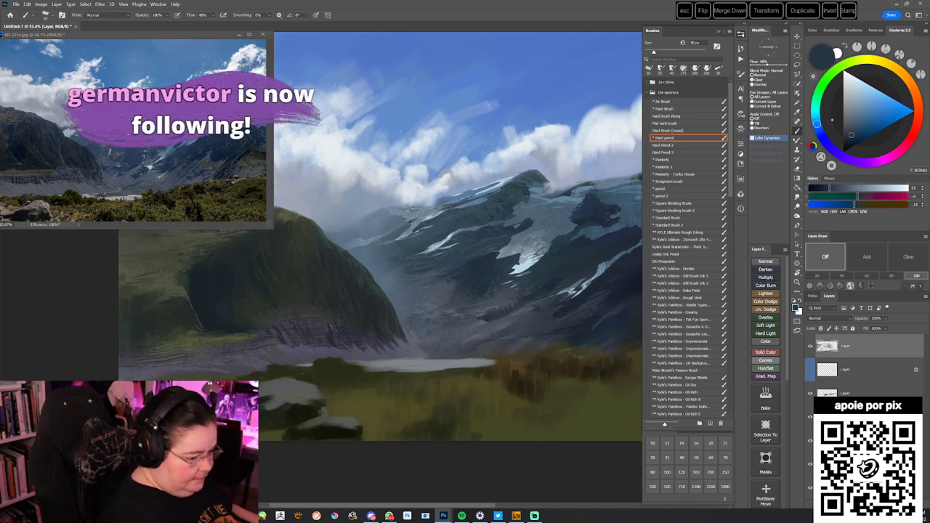
{"action": "left_click", "coordinate": [854, 121]}
{"action": "left_click", "coordinate": [853, 124]}
- Add a new layer on top and set up the first Kyle's Paintbox Gouache brush at about 300 px for the clouds
{"action": "left_click_drag", "start_coordinate": [520, 446], "coordinate": [487, 447]}
{"action": "left_click_drag", "start_coordinate": [517, 343], "coordinate": [494, 401]}
{"action": "mouse_move", "coordinate": [495, 453]}
{"action": "left_mouse_down"}
{"action": "mouse_move", "coordinate": [486, 456]}
{"action": "mouse_move", "coordinate": [490, 499]}
{"action": "left_mouse_up"}
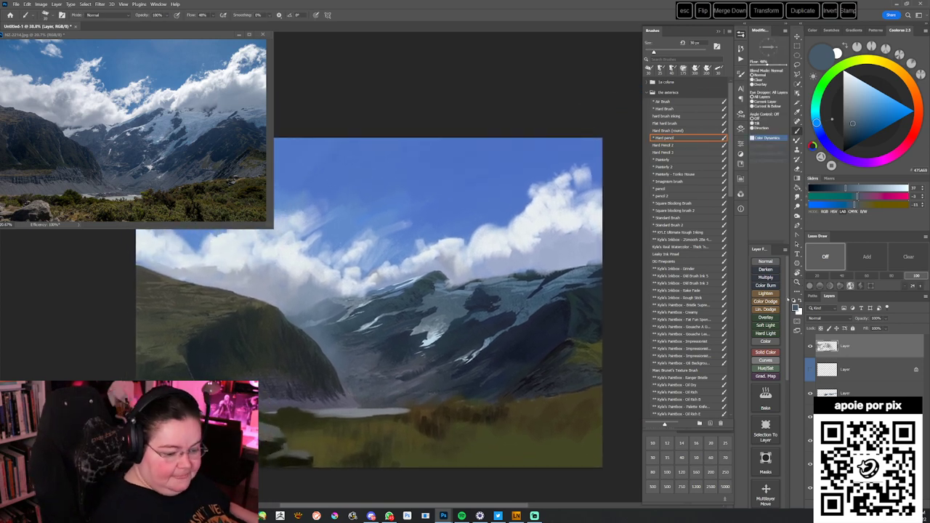
{"action": "mouse_move", "coordinate": [440, 401]}
{"action": "left_mouse_down"}
{"action": "mouse_move", "coordinate": [423, 400]}
{"action": "mouse_move", "coordinate": [424, 418]}
{"action": "left_mouse_up"}
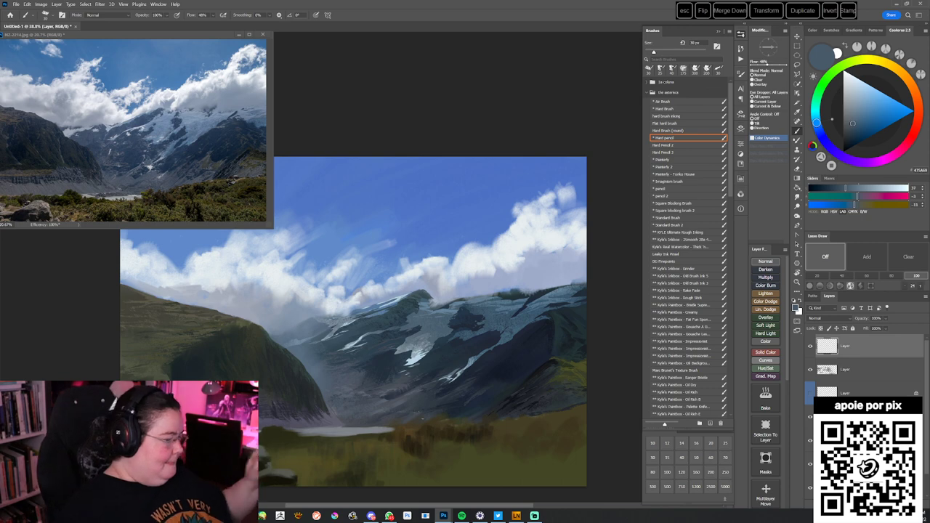
{"action": "mouse_move", "coordinate": [434, 351]}
{"action": "left_mouse_down"}
{"action": "mouse_move", "coordinate": [466, 359]}
{"action": "mouse_move", "coordinate": [431, 362]}
{"action": "left_mouse_up"}
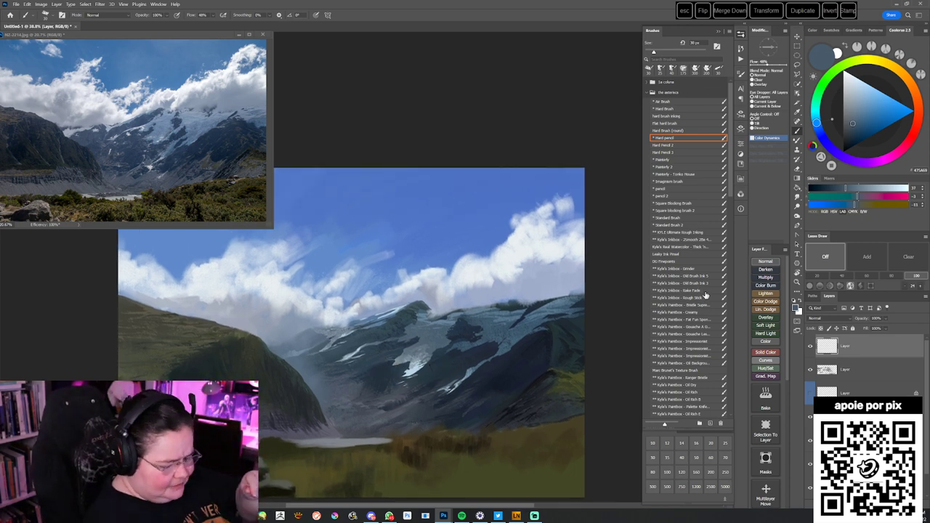
{"action": "left_click", "coordinate": [699, 329]}
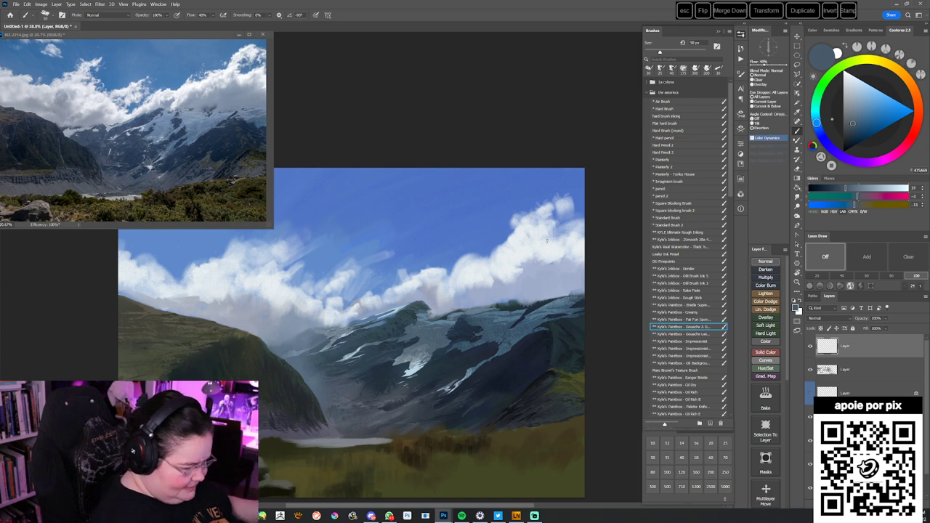
{"action": "key", "text": "]"}
{"action": "key", "text": "]"}
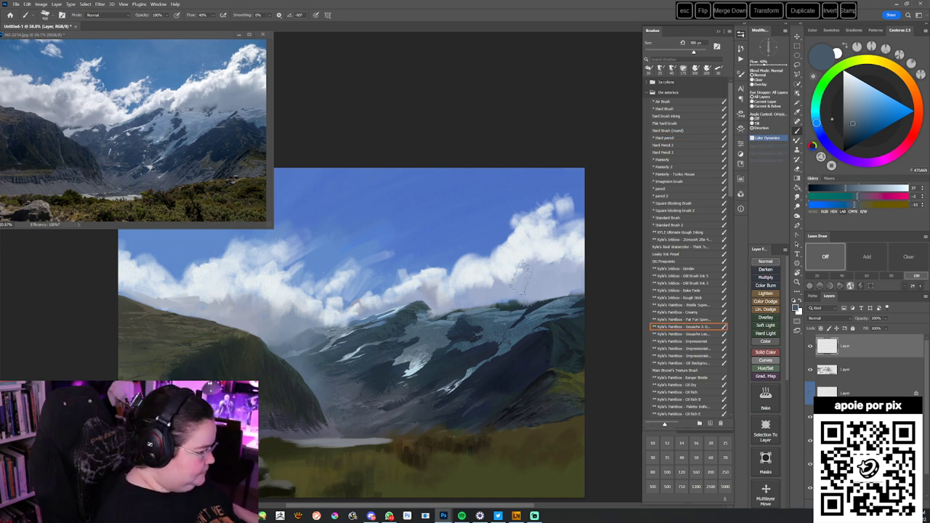
- Rework the large cloud above the mountain's right side with gouache strokes in sampled cloud white and sky tones
{"action": "left_click_drag", "start_coordinate": [536, 282], "coordinate": [531, 290]}
{"action": "left_click", "coordinate": [553, 219], "text": "alt"}
{"action": "mouse_move", "coordinate": [548, 227]}
{"action": "left_mouse_down"}
{"action": "mouse_move", "coordinate": [521, 257]}
{"action": "mouse_move", "coordinate": [545, 239]}
{"action": "left_mouse_up"}
{"action": "left_click", "coordinate": [564, 214], "text": "alt"}
{"action": "left_click_drag", "start_coordinate": [606, 196], "coordinate": [574, 214]}
{"action": "left_click", "coordinate": [559, 252], "text": "alt"}
{"action": "left_click", "coordinate": [558, 227], "text": "alt"}
{"action": "left_click_drag", "start_coordinate": [545, 247], "coordinate": [540, 263]}
{"action": "left_click", "coordinate": [550, 246], "text": "alt"}
{"action": "left_click_drag", "start_coordinate": [615, 197], "coordinate": [557, 209]}
- Reshape the right cloud's upper edge with sampled sky blues and a pale cloud tone, using the gouache brush at 400 px
{"action": "left_click", "coordinate": [519, 231], "text": "alt"}
{"action": "left_click_drag", "start_coordinate": [514, 239], "coordinate": [496, 267]}
{"action": "left_click", "coordinate": [501, 231], "text": "alt"}
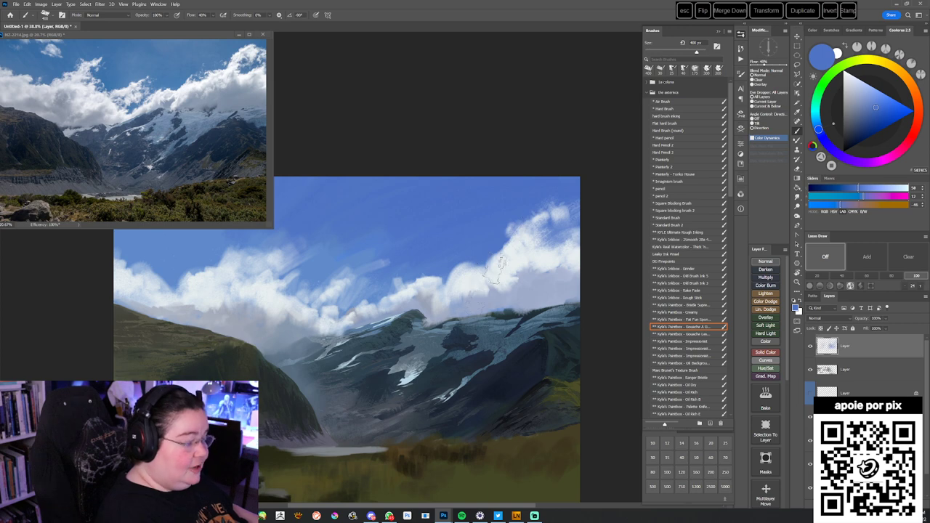
{"action": "left_click", "coordinate": [543, 208], "text": "alt"}
{"action": "left_click_drag", "start_coordinate": [540, 218], "coordinate": [514, 264]}
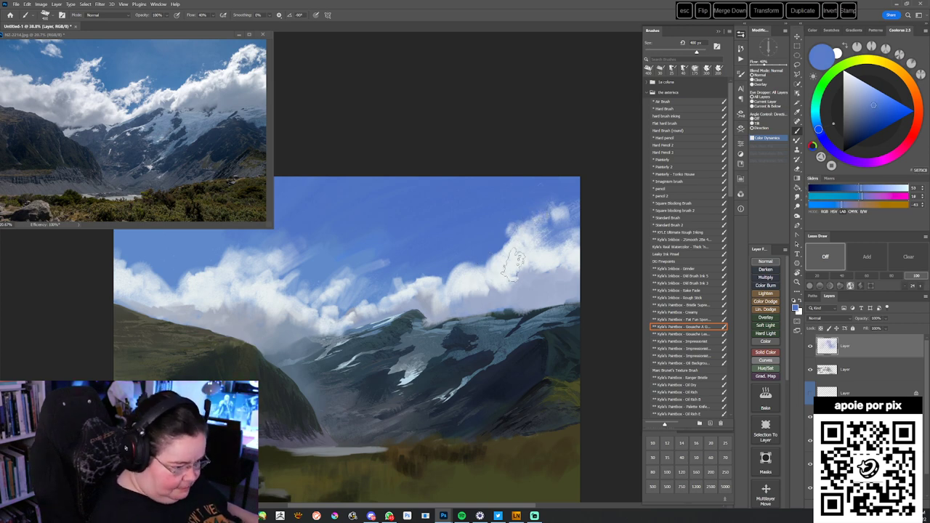
{"action": "left_click", "coordinate": [516, 234], "text": "alt"}
{"action": "left_click_drag", "start_coordinate": [516, 223], "coordinate": [505, 239]}
{"action": "left_click", "coordinate": [511, 210], "text": "alt"}
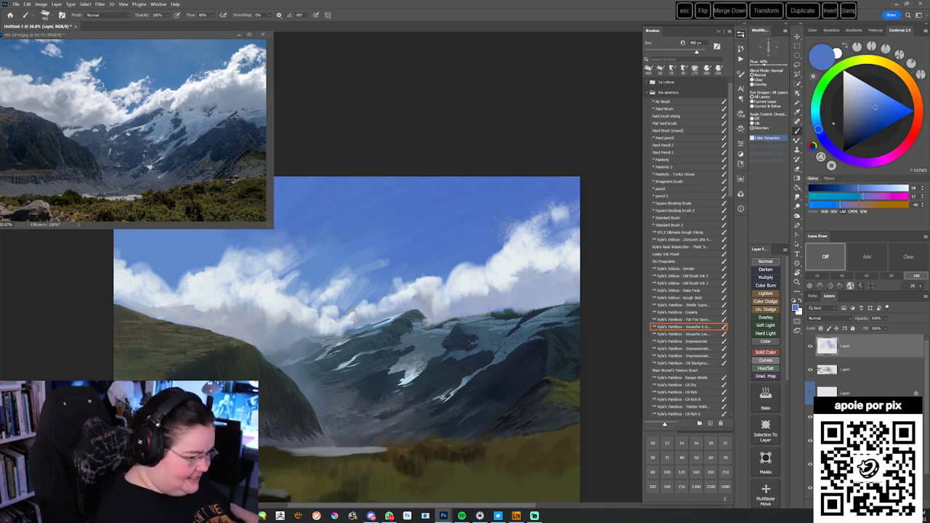
{"action": "left_click", "coordinate": [564, 210], "text": "alt"}
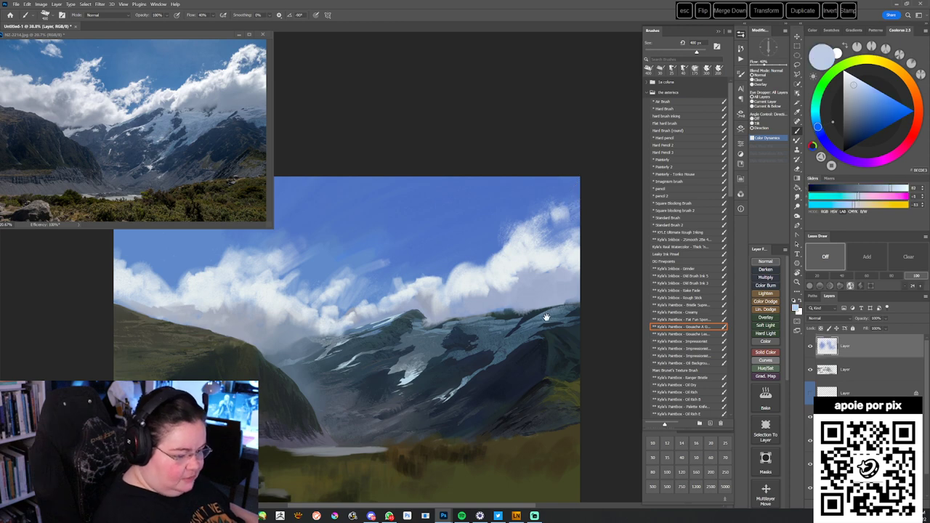
{"action": "left_click_drag", "start_coordinate": [543, 317], "coordinate": [540, 325]}
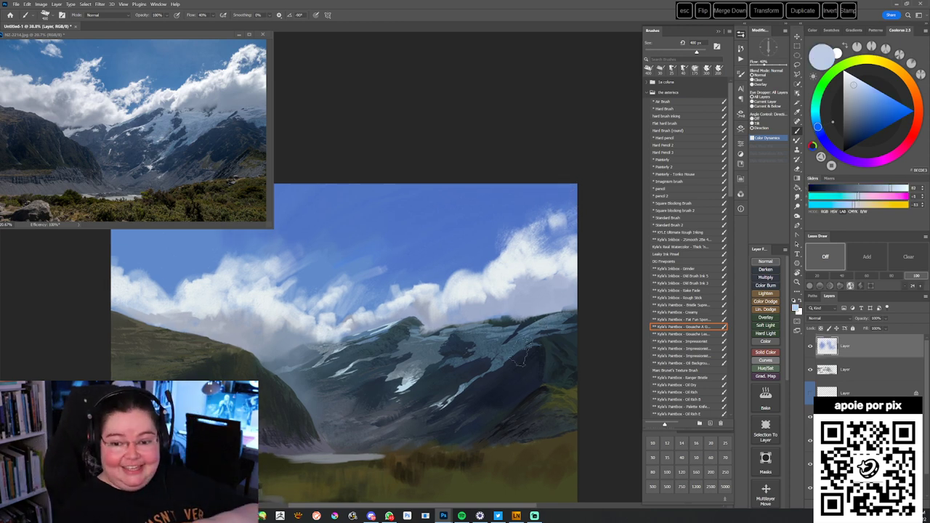
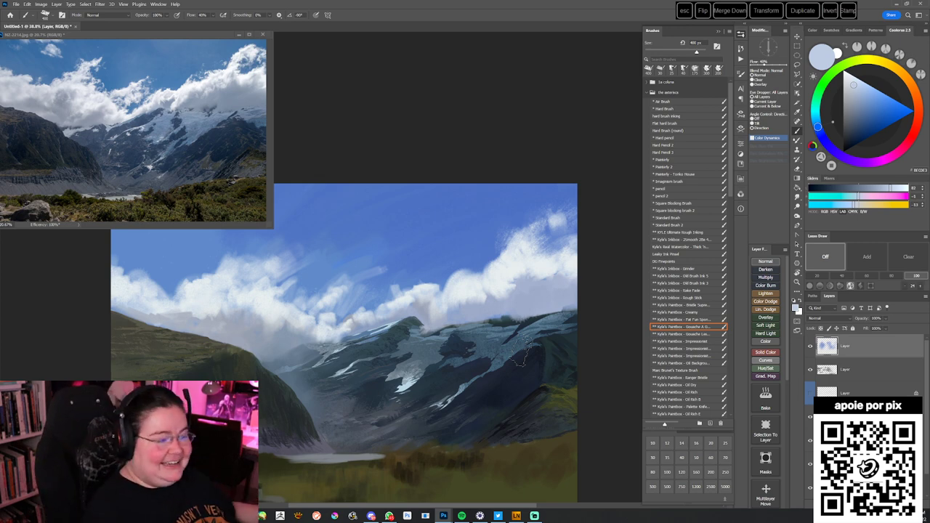
- Refine the right cloud's top with Square blocking brush 2 at 175 px, sampling mid blue and pale cloud tones
{"action": "left_click_drag", "start_coordinate": [529, 278], "coordinate": [539, 280]}
{"action": "left_click", "coordinate": [697, 472]}
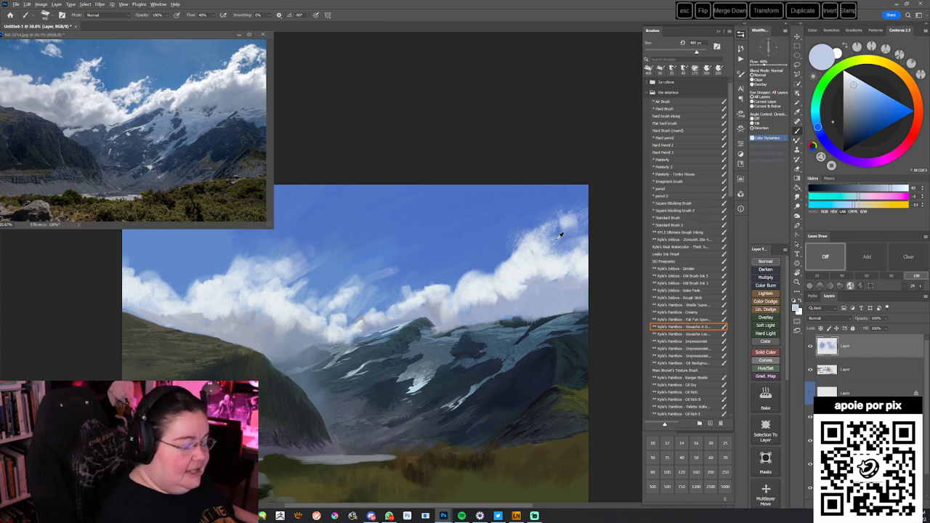
{"action": "left_click", "coordinate": [560, 236], "text": "alt"}
{"action": "left_click", "coordinate": [689, 211]}
{"action": "left_click", "coordinate": [563, 240], "text": "alt"}
{"action": "left_click_drag", "start_coordinate": [550, 242], "coordinate": [542, 255]}
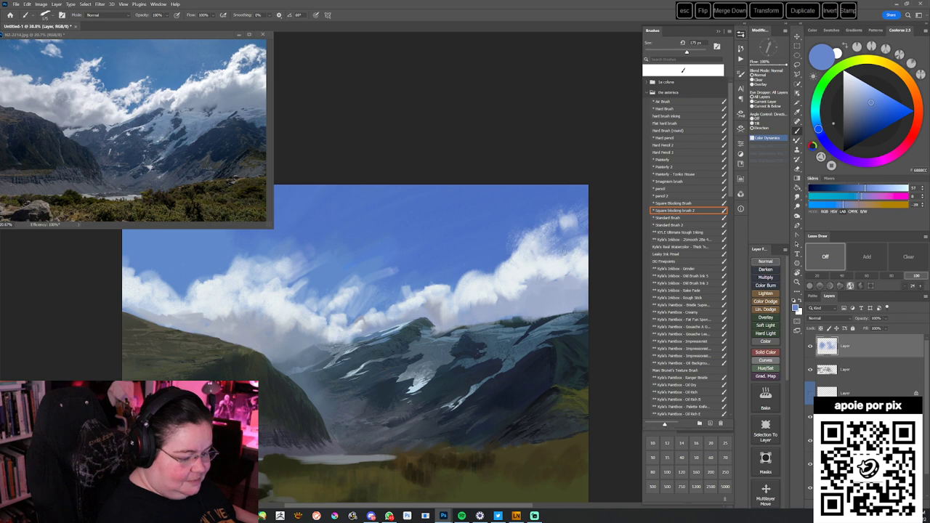
{"action": "left_click", "coordinate": [578, 238], "text": "alt"}
{"action": "left_click", "coordinate": [568, 222], "text": "alt"}
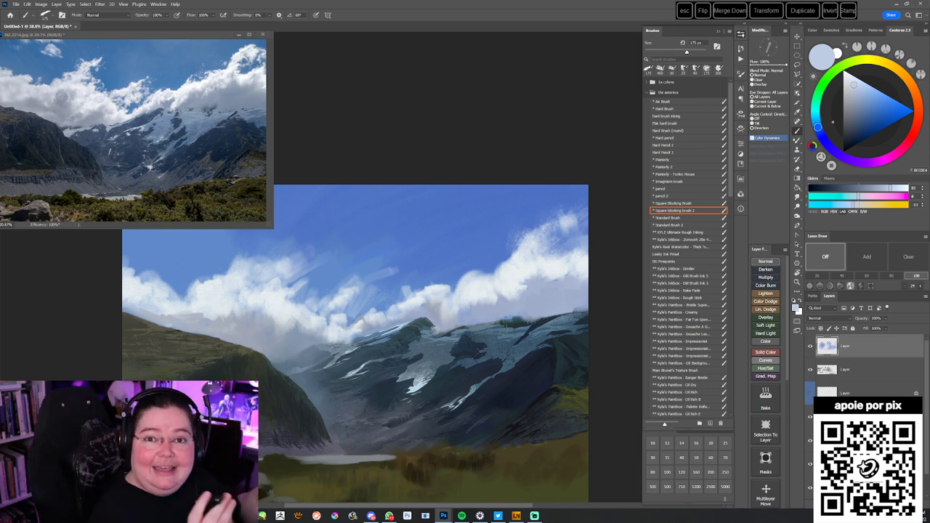
{"action": "left_click_drag", "start_coordinate": [505, 356], "coordinate": [498, 369]}
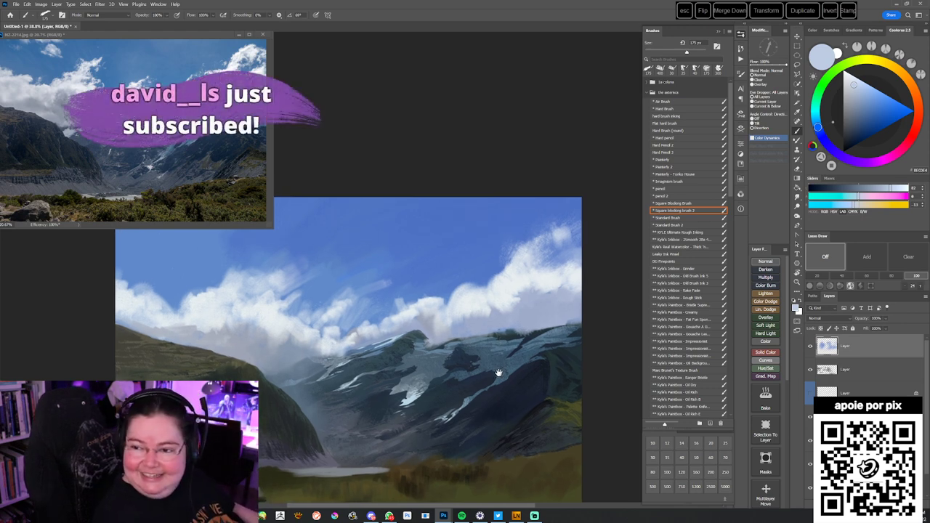
- Cut sky blue into the right cloud's left edge and touch up its rim with pale blue, reducing the brush to 60 px
{"action": "left_click", "coordinate": [500, 236], "text": "alt"}
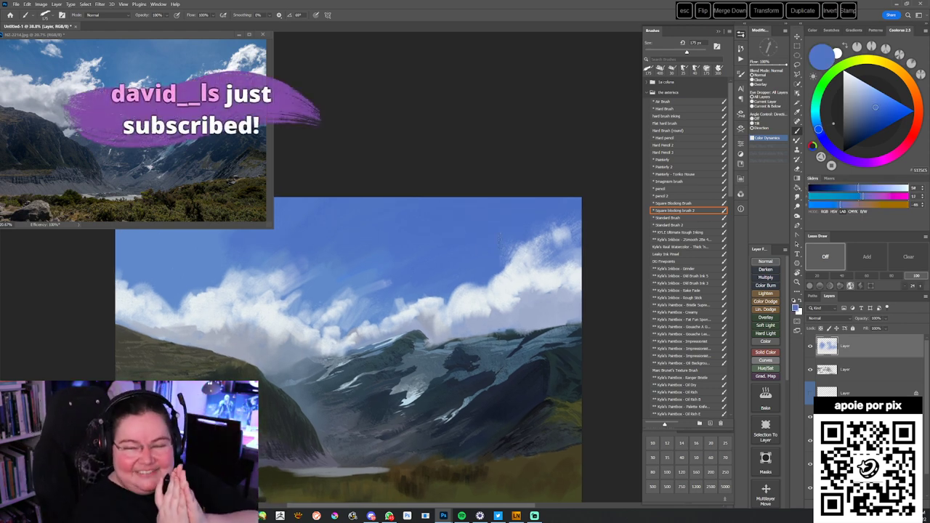
{"action": "left_click_drag", "start_coordinate": [502, 241], "coordinate": [513, 256]}
{"action": "left_click", "coordinate": [503, 258], "text": "alt"}
{"action": "key", "text": "bracketleft"}
{"action": "key", "text": "bracketleft"}
{"action": "key", "text": "bracketleft"}
{"action": "key", "text": "bracketleft"}
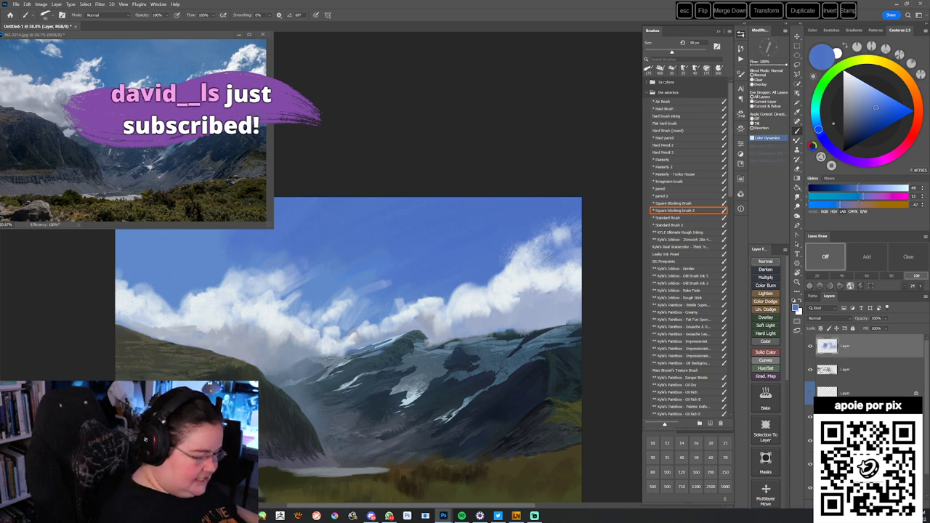
{"action": "left_click", "coordinate": [508, 260], "text": "alt"}
{"action": "left_click", "coordinate": [559, 237], "text": "alt"}
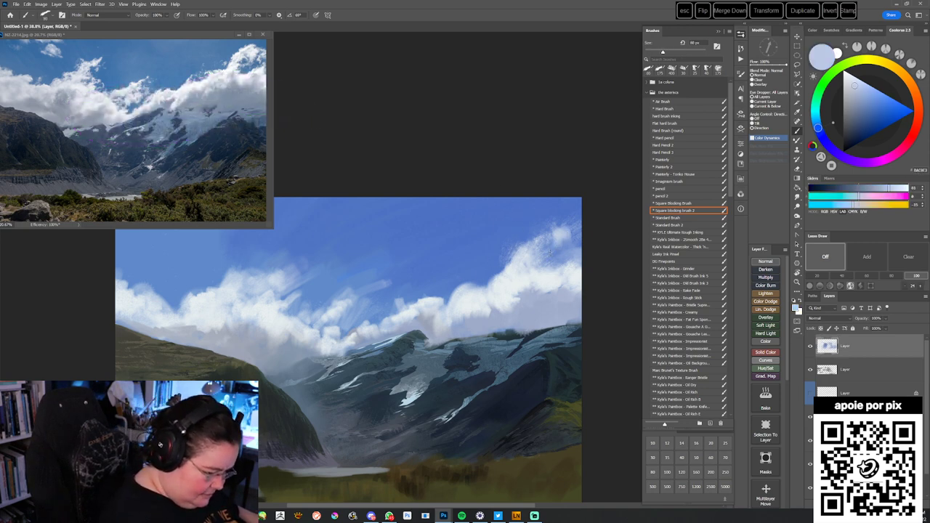
- Texture the left cloud's right edge and the sky beside it with Kyle's Fat Fun Sponge brush at 300 px, sampling pale cloud and sky blues
{"action": "left_click_drag", "start_coordinate": [500, 393], "coordinate": [488, 373]}
{"action": "left_click", "coordinate": [703, 321]}
{"action": "left_click", "coordinate": [489, 258], "text": "alt"}
{"action": "mouse_move", "coordinate": [485, 262]}
{"action": "left_mouse_down"}
{"action": "mouse_move", "coordinate": [442, 291]}
{"action": "mouse_move", "coordinate": [485, 262]}
{"action": "mouse_move", "coordinate": [516, 222]}
{"action": "mouse_move", "coordinate": [562, 201]}
{"action": "mouse_move", "coordinate": [534, 248]}
{"action": "mouse_move", "coordinate": [577, 232]}
{"action": "mouse_move", "coordinate": [481, 261]}
{"action": "left_mouse_up"}
{"action": "mouse_move", "coordinate": [409, 267]}
{"action": "left_mouse_down"}
{"action": "mouse_move", "coordinate": [455, 275]}
{"action": "mouse_move", "coordinate": [410, 282]}
{"action": "mouse_move", "coordinate": [396, 310]}
{"action": "left_mouse_up"}
{"action": "left_click", "coordinate": [454, 257], "text": "alt"}
{"action": "left_click", "coordinate": [407, 283], "text": "alt"}
{"action": "left_click", "coordinate": [446, 254], "text": "alt"}
{"action": "left_click", "coordinate": [410, 276], "text": "alt"}
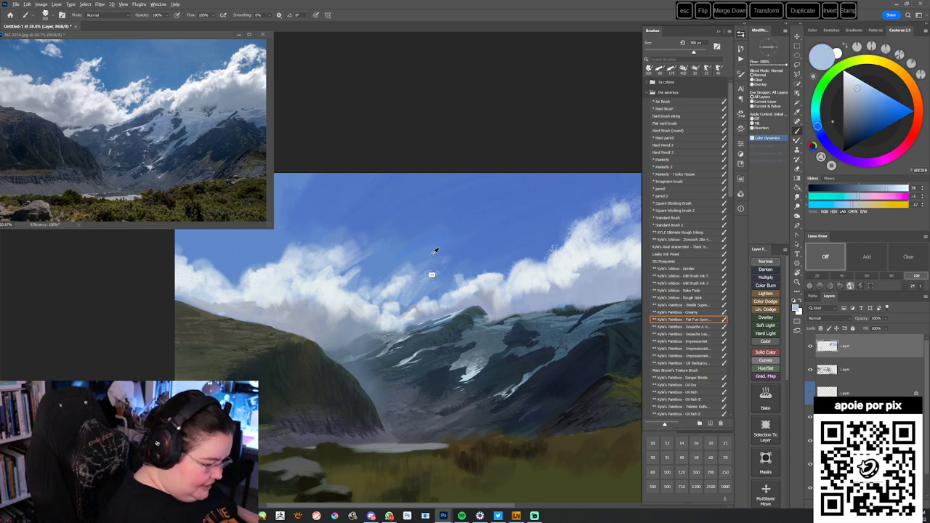
{"action": "left_click", "coordinate": [435, 252], "text": "alt"}
{"action": "left_click_drag", "start_coordinate": [408, 273], "coordinate": [374, 302]}
- Break up the left cloud's top with sponge dabs in sampled sky blues, and switch to Kyle's Paintbox gouache brush at 200 px
{"action": "left_click_drag", "start_coordinate": [458, 347], "coordinate": [484, 361]}
{"action": "left_click", "coordinate": [448, 284], "text": "alt"}
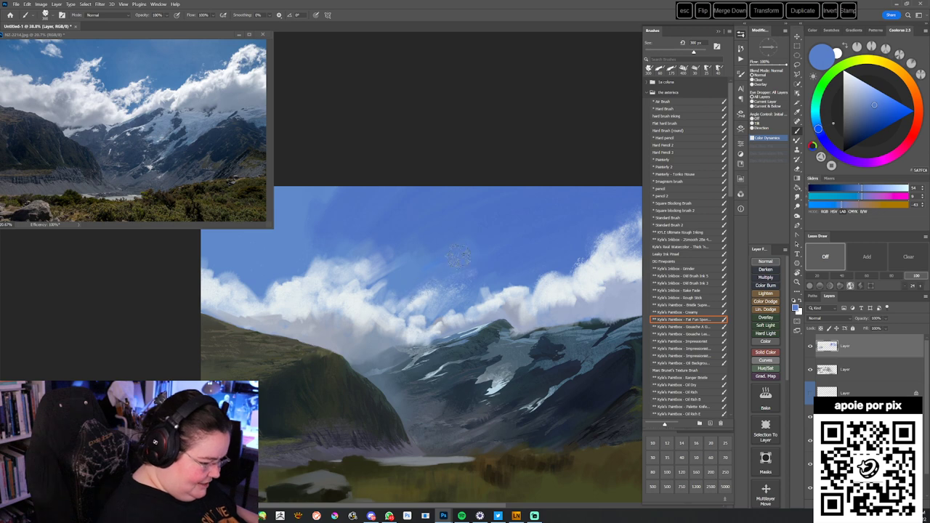
{"action": "left_click", "coordinate": [429, 270], "text": "alt"}
{"action": "left_click", "coordinate": [374, 265], "text": "alt"}
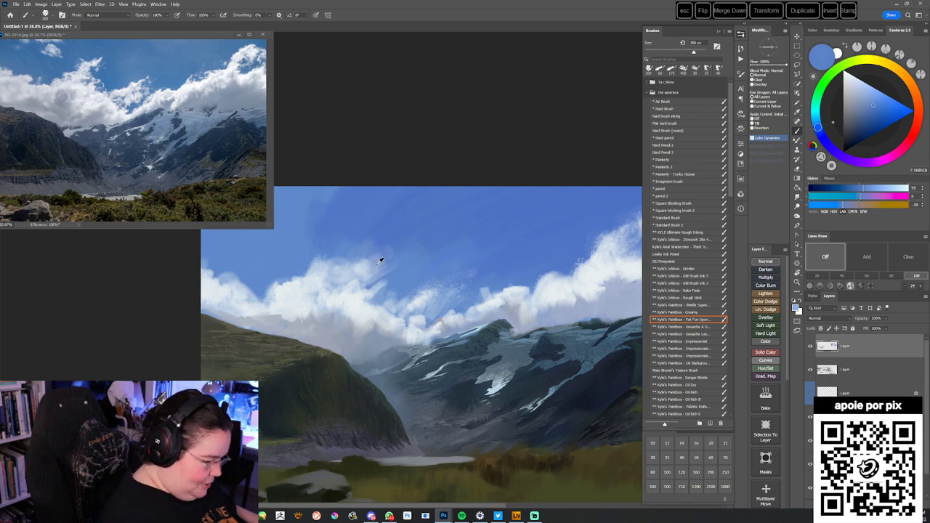
{"action": "left_click", "coordinate": [394, 250], "text": "alt"}
{"action": "left_click_drag", "start_coordinate": [366, 263], "coordinate": [360, 274]}
{"action": "left_click_drag", "start_coordinate": [523, 346], "coordinate": [479, 341]}
{"action": "left_click", "coordinate": [699, 327]}
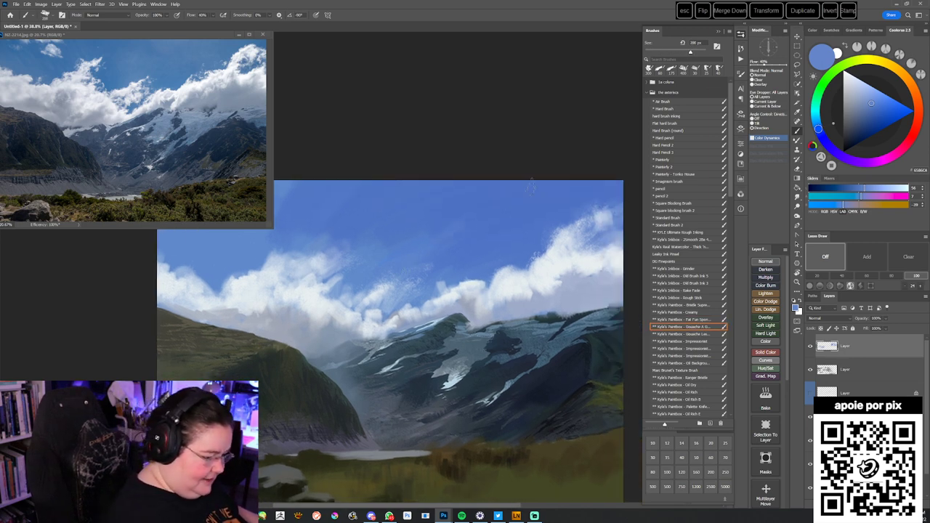
{"action": "left_click", "coordinate": [538, 260], "text": "alt"}
{"action": "left_click_drag", "start_coordinate": [404, 262], "coordinate": [493, 206]}
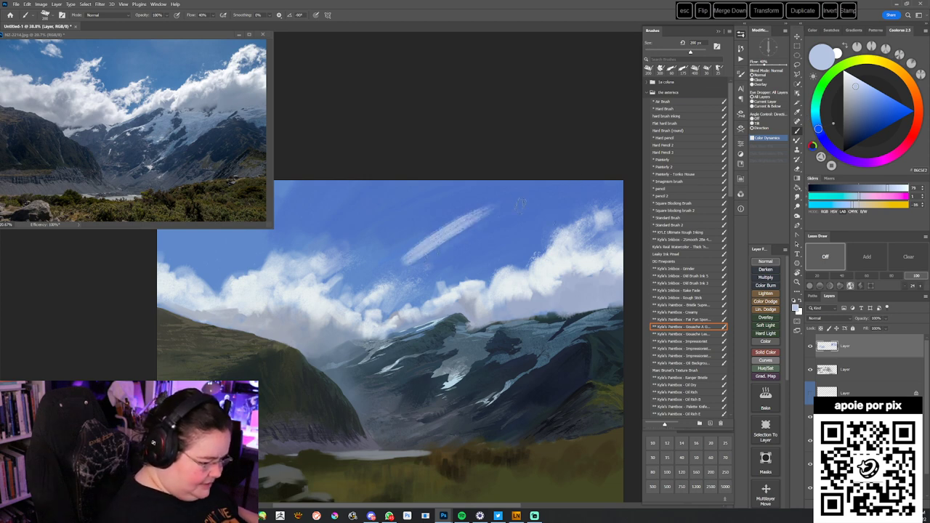
{"action": "left_click_drag", "start_coordinate": [436, 257], "coordinate": [508, 224]}
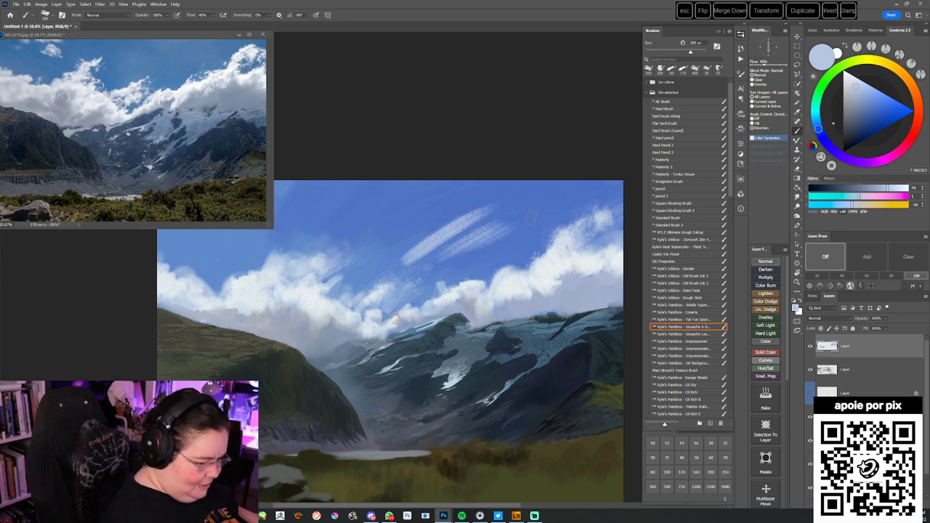
{"action": "key", "text": "ctrl+z"}
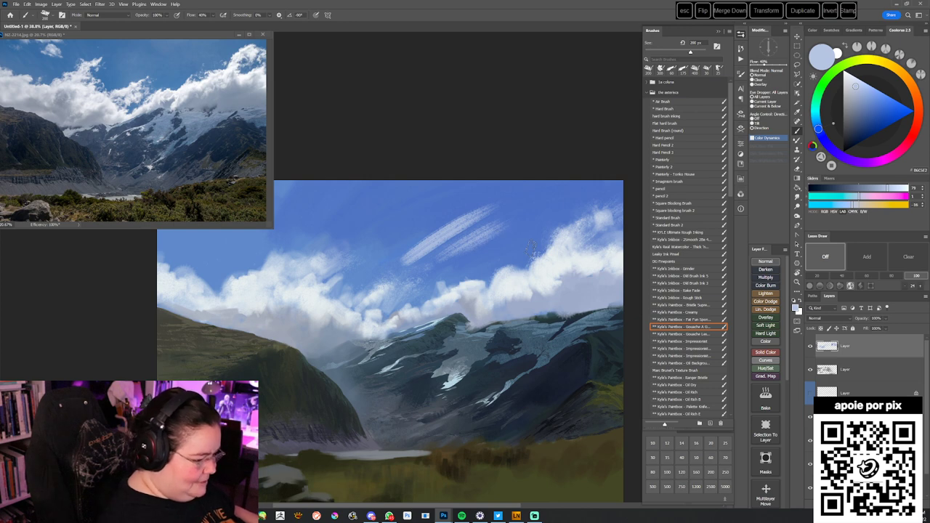
{"action": "key", "text": "ctrl+z"}
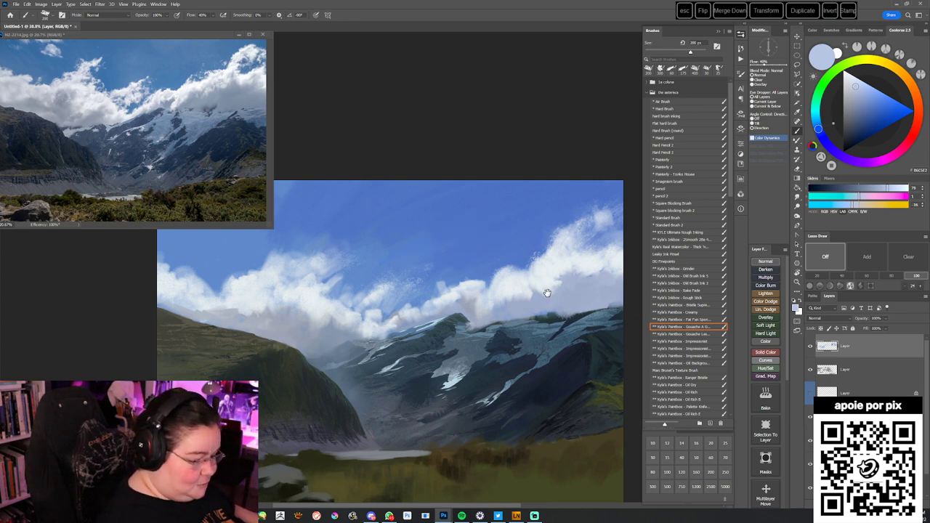
- Shape the right cloud's upper edge with gouache strokes in sampled sky and mid blues
{"action": "left_click_drag", "start_coordinate": [546, 290], "coordinate": [521, 299]}
{"action": "left_click", "coordinate": [496, 271], "text": "alt"}
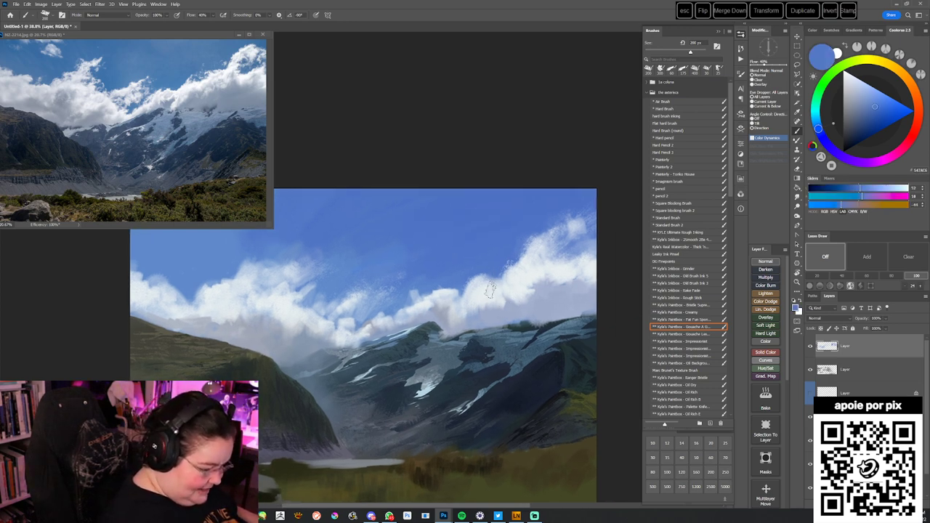
{"action": "left_click", "coordinate": [491, 289], "text": "alt"}
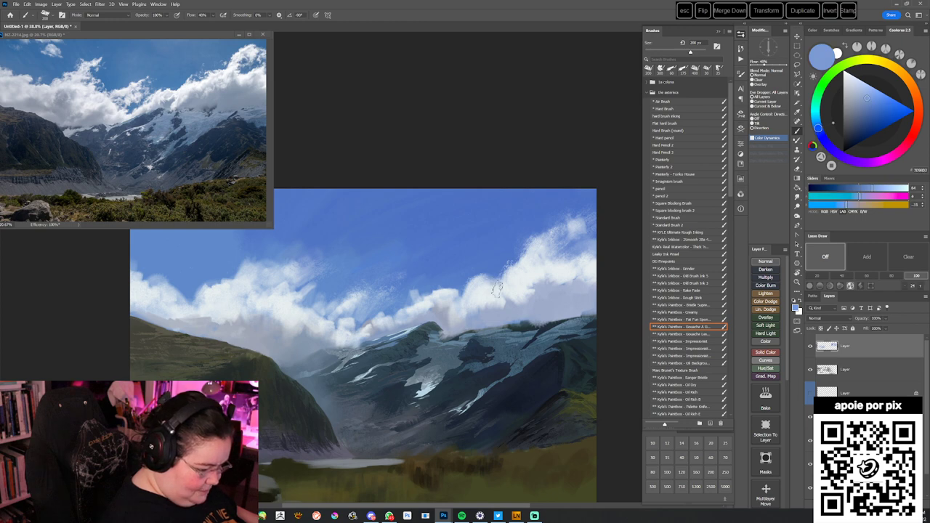
{"action": "left_click", "coordinate": [504, 283], "text": "alt"}
{"action": "left_click", "coordinate": [587, 218], "text": "alt"}
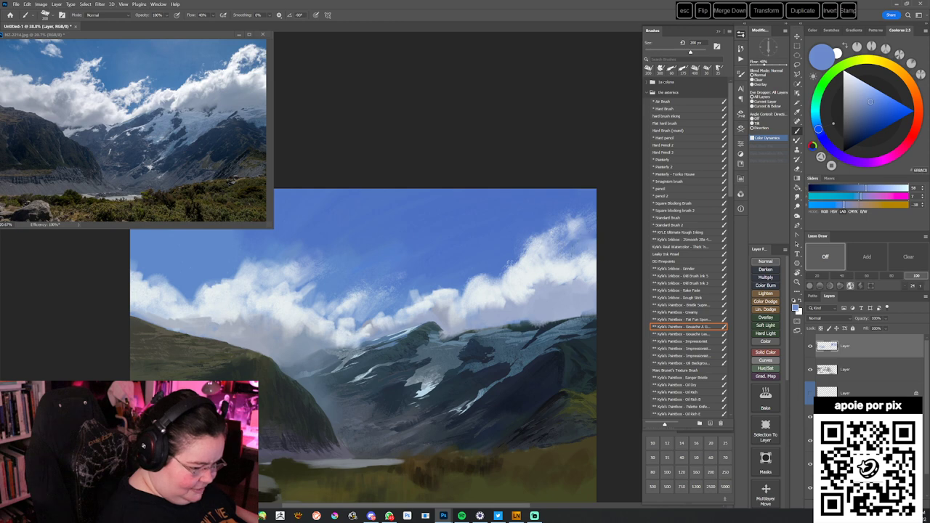
- Model the right cloud's shaded body and its underside above the ridge with sampled pale blue and grey-blue tones
{"action": "left_click", "coordinate": [575, 262], "text": "alt"}
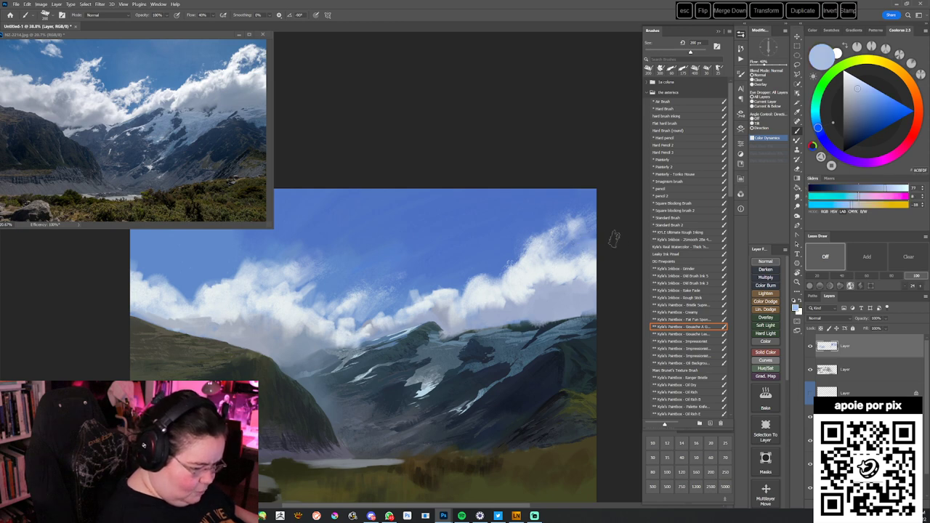
{"action": "left_click", "coordinate": [575, 281], "text": "alt"}
{"action": "left_click", "coordinate": [585, 282], "text": "alt"}
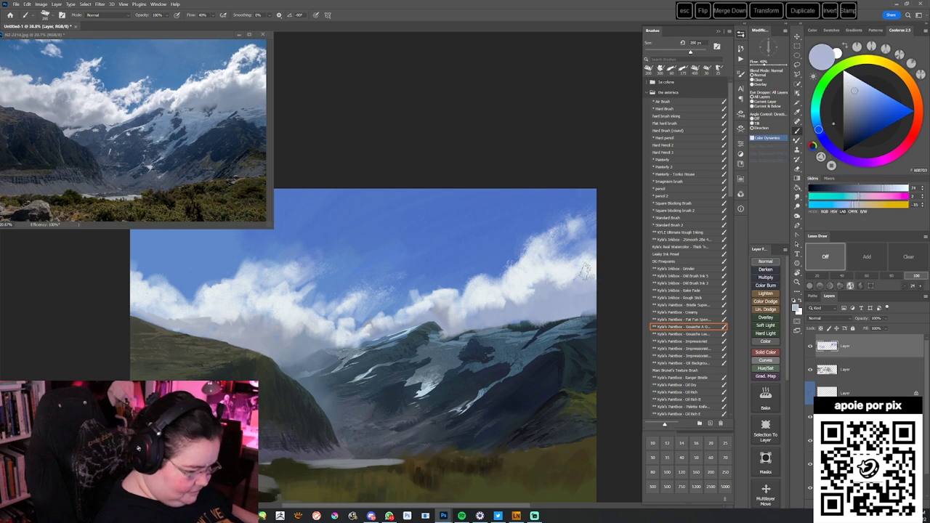
{"action": "left_click", "coordinate": [592, 270], "text": "alt"}
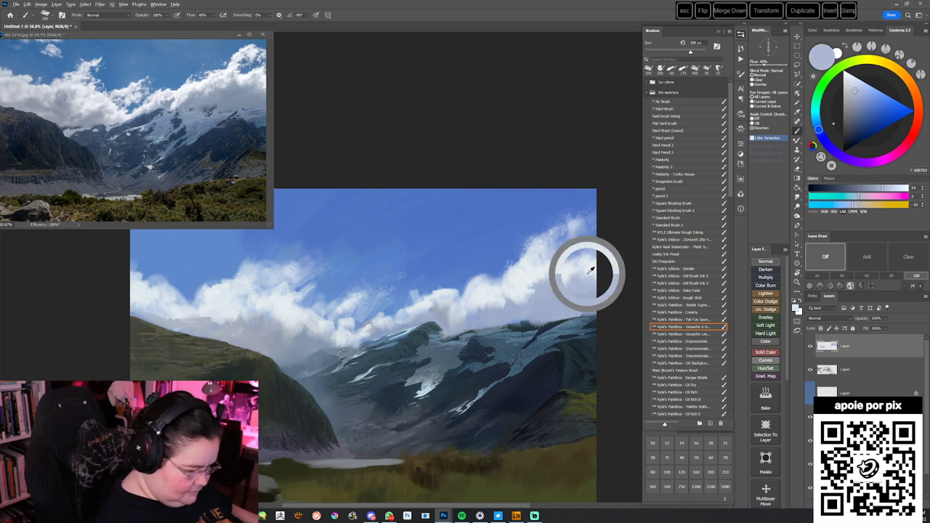
{"action": "left_click", "coordinate": [545, 282], "text": "alt"}
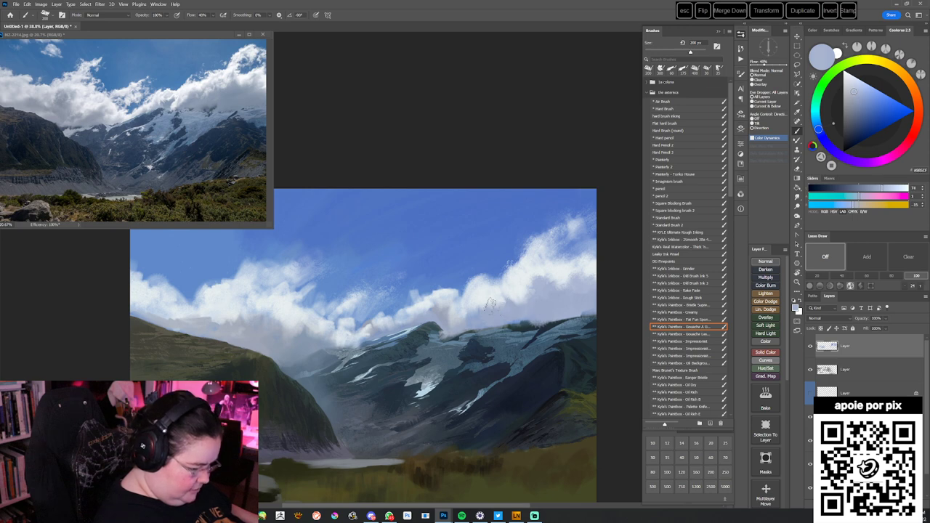
{"action": "left_click", "coordinate": [493, 328], "text": "alt"}
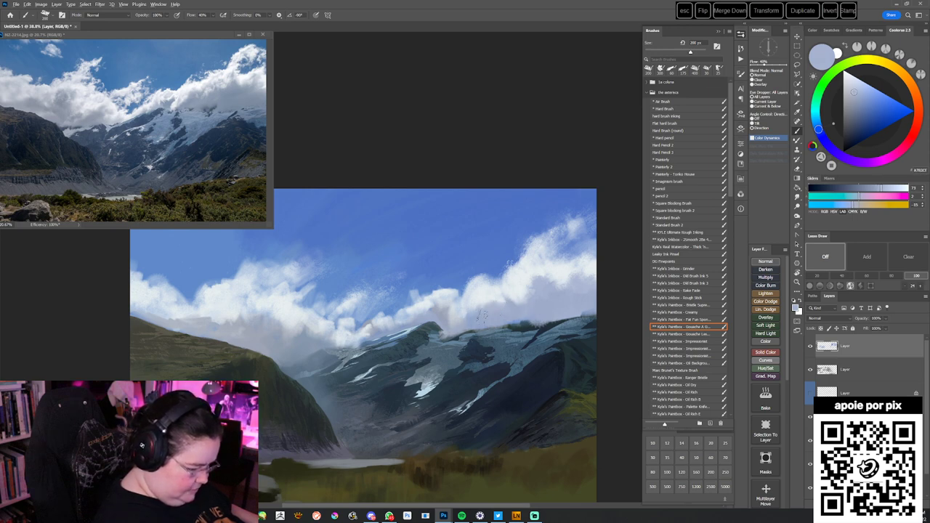
{"action": "left_click", "coordinate": [468, 320], "text": "alt"}
{"action": "left_click", "coordinate": [465, 314], "text": "alt"}
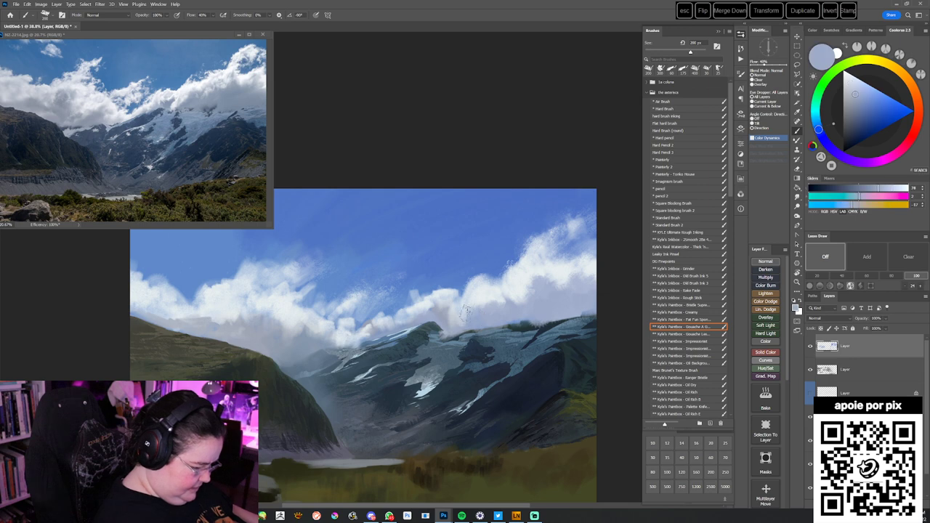
- Build up the lower left part of the right cloud with sampled sky blue and pale cloud white
{"action": "left_click_drag", "start_coordinate": [528, 343], "coordinate": [526, 299]}
{"action": "left_click", "coordinate": [515, 253], "text": "alt"}
{"action": "left_click", "coordinate": [490, 279], "text": "alt"}
{"action": "left_click", "coordinate": [508, 271], "text": "alt"}
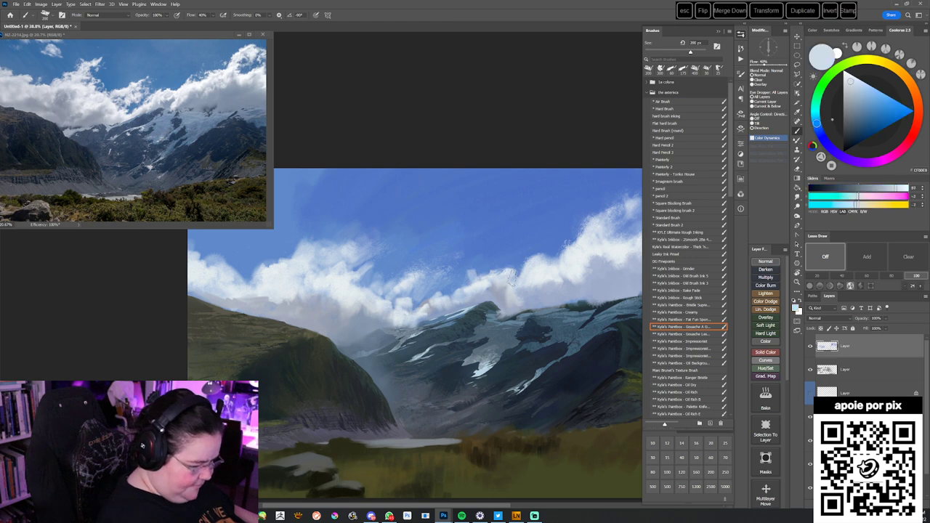
{"action": "left_click_drag", "start_coordinate": [491, 280], "coordinate": [506, 282]}
- Refine the gap where the two clouds meet above the mountain peak, alternating sampled sky blue and cloud white
{"action": "left_click", "coordinate": [487, 275], "text": "alt"}
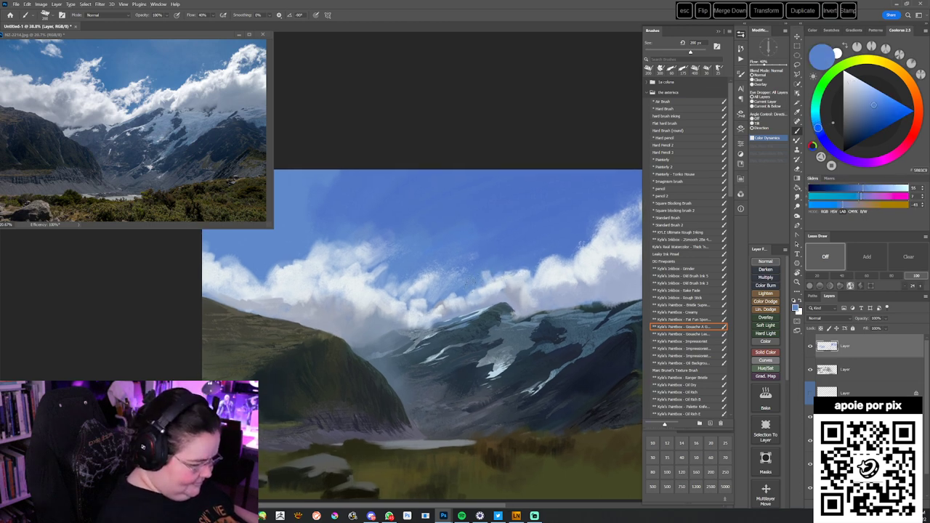
{"action": "left_click", "coordinate": [478, 288], "text": "alt"}
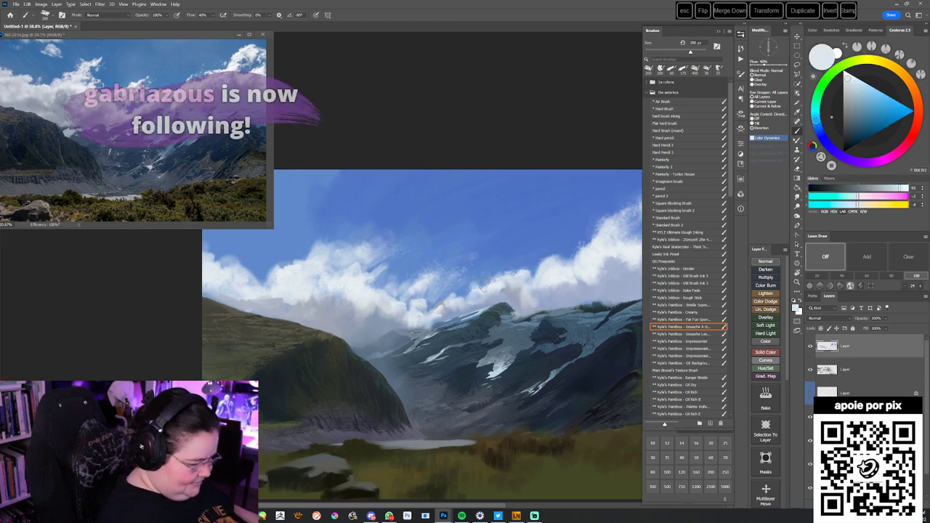
{"action": "left_click", "coordinate": [482, 273], "text": "alt"}
{"action": "mouse_move", "coordinate": [497, 335]}
{"action": "left_mouse_down"}
{"action": "mouse_move", "coordinate": [500, 317]}
{"action": "mouse_move", "coordinate": [440, 355]}
{"action": "mouse_move", "coordinate": [494, 319]}
{"action": "left_mouse_up"}
{"action": "left_click", "coordinate": [483, 274], "text": "alt"}
{"action": "left_click", "coordinate": [471, 277], "text": "alt"}
{"action": "left_click", "coordinate": [473, 278], "text": "alt"}
- Touch up the left cloud's upper rim with sampled cloud tones and sky blue
{"action": "left_click", "coordinate": [404, 284], "text": "alt"}
{"action": "mouse_move", "coordinate": [398, 279]}
{"action": "left_mouse_down"}
{"action": "mouse_move", "coordinate": [408, 284]}
{"action": "mouse_move", "coordinate": [416, 272]}
{"action": "left_mouse_up"}
{"action": "left_click", "coordinate": [405, 277], "text": "alt"}
{"action": "left_click", "coordinate": [430, 267], "text": "alt"}
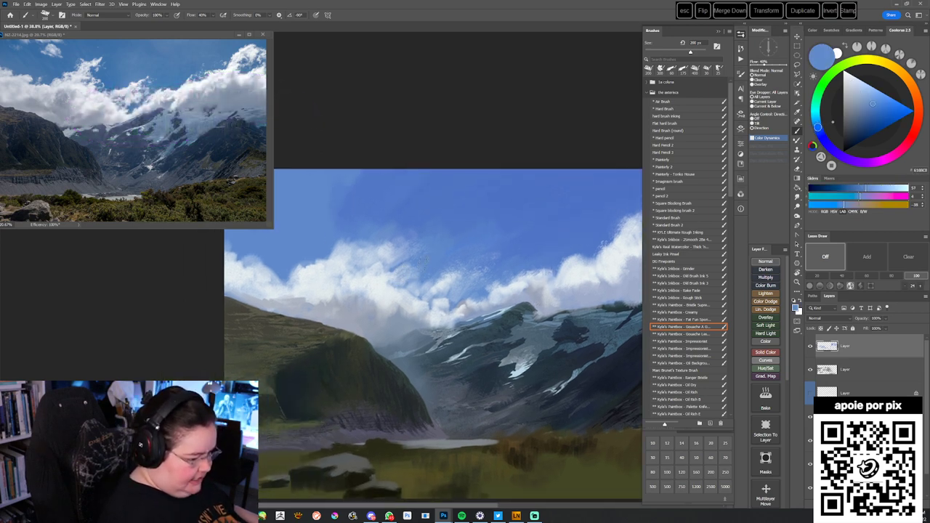
- Enlarge the gouache brush to 300 px and rework the left cloud's right side with sampled cloud and sky tones
{"action": "left_click_drag", "start_coordinate": [437, 344], "coordinate": [455, 355]}
{"action": "key", "text": "bracketright"}
{"action": "key", "text": "bracketright"}
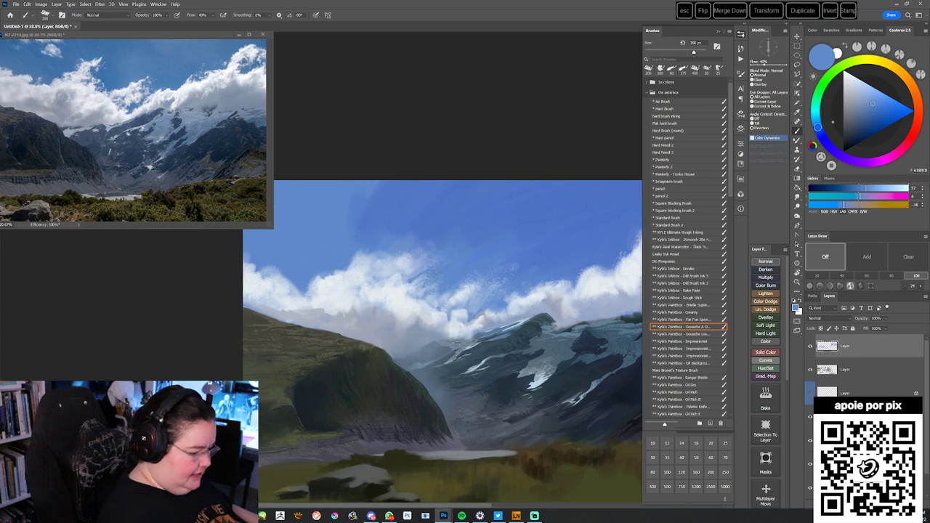
{"action": "mouse_move", "coordinate": [423, 277]}
{"action": "left_mouse_down"}
{"action": "mouse_move", "coordinate": [414, 288]}
{"action": "mouse_move", "coordinate": [504, 235]}
{"action": "left_mouse_up"}
{"action": "left_click", "coordinate": [431, 282], "text": "alt"}
{"action": "left_click", "coordinate": [433, 299], "text": "alt"}
{"action": "left_click", "coordinate": [426, 269], "text": "alt"}
{"action": "left_click_drag", "start_coordinate": [422, 265], "coordinate": [432, 255]}
- Reshape the left part of the left cloud with sampled sky blue and cloud white
{"action": "mouse_move", "coordinate": [453, 288]}
{"action": "left_mouse_down"}
{"action": "mouse_move", "coordinate": [465, 269]}
{"action": "mouse_move", "coordinate": [488, 288]}
{"action": "left_mouse_up"}
{"action": "left_click", "coordinate": [426, 233], "text": "alt"}
{"action": "left_click_drag", "start_coordinate": [390, 258], "coordinate": [369, 270]}
{"action": "left_click", "coordinate": [383, 237], "text": "alt"}
{"action": "left_click", "coordinate": [378, 259], "text": "alt"}
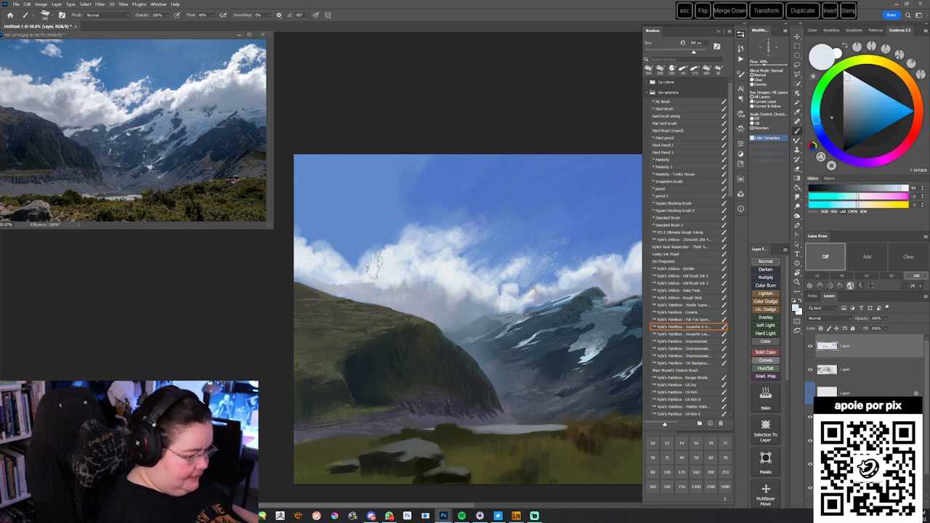
- Brush a sampled deeper blue across the sky above the left cloud
{"action": "left_click_drag", "start_coordinate": [504, 312], "coordinate": [474, 309]}
{"action": "left_click", "coordinate": [481, 206], "text": "alt"}
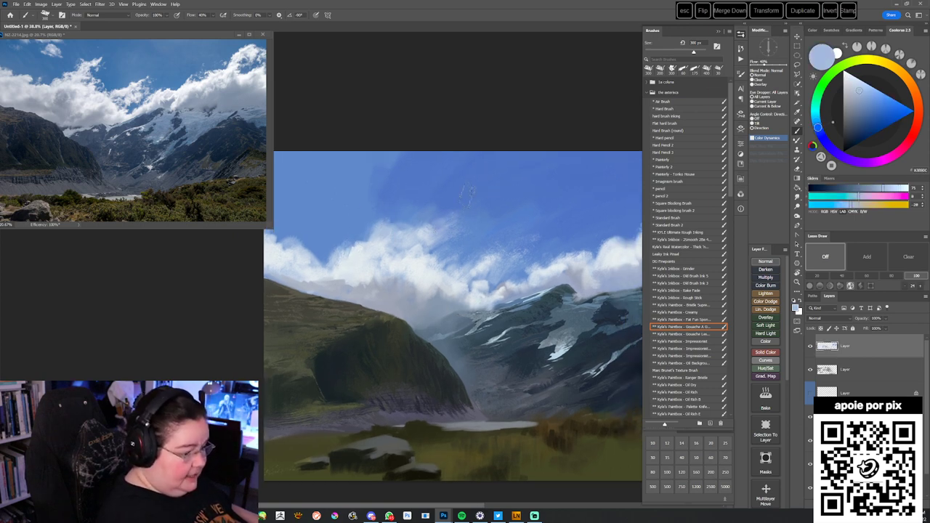
{"action": "left_click", "coordinate": [454, 220], "text": "alt"}
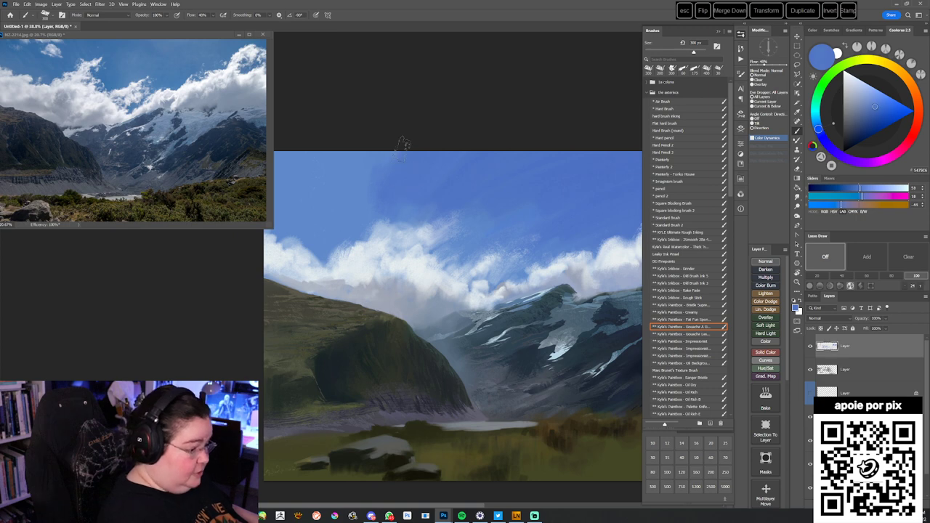
{"action": "left_click_drag", "start_coordinate": [467, 334], "coordinate": [491, 338]}
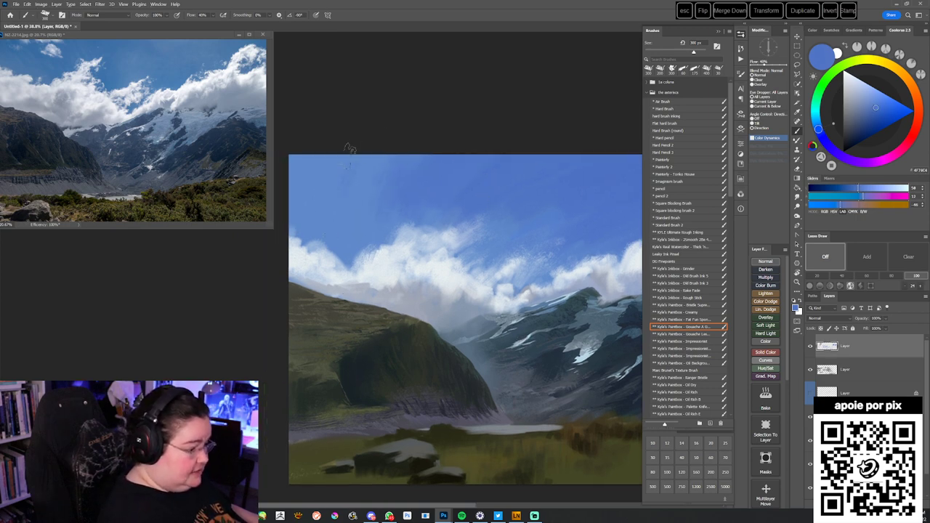
{"action": "left_click_drag", "start_coordinate": [486, 298], "coordinate": [492, 287]}
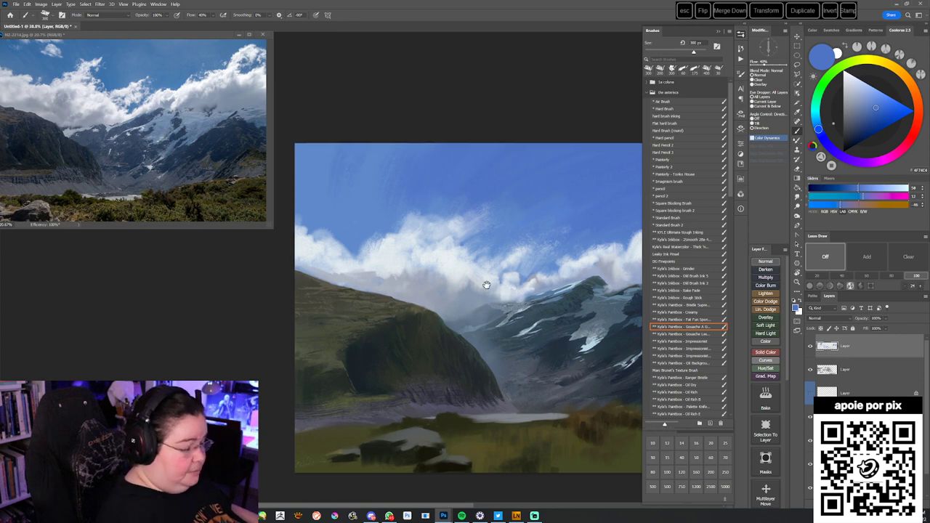
- Soften the dip in the left cloud's upper edge with sampled light and mid sky blues
{"action": "left_click", "coordinate": [345, 240], "text": "alt"}
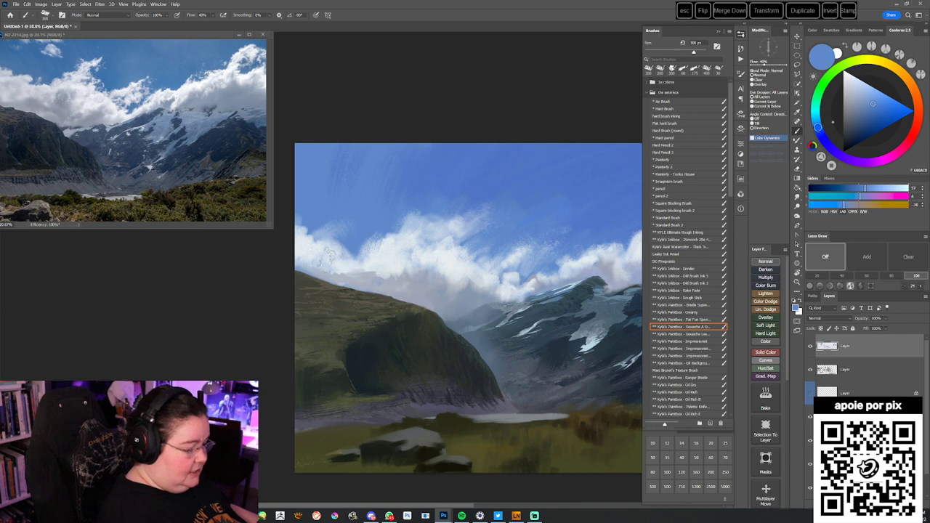
{"action": "left_click", "coordinate": [378, 207], "text": "alt"}
{"action": "left_click", "coordinate": [358, 227], "text": "alt"}
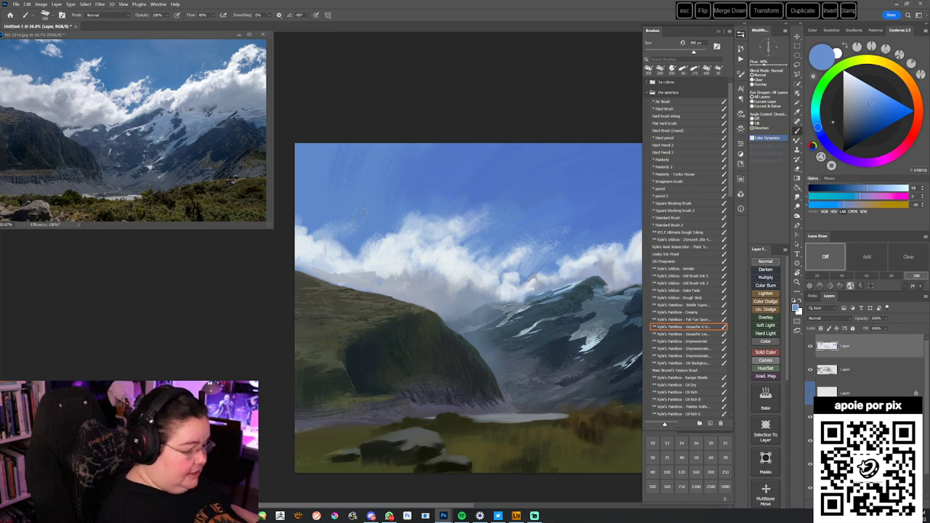
{"action": "left_click_drag", "start_coordinate": [442, 288], "coordinate": [407, 307]}
{"action": "left_click", "coordinate": [434, 245], "text": "alt"}
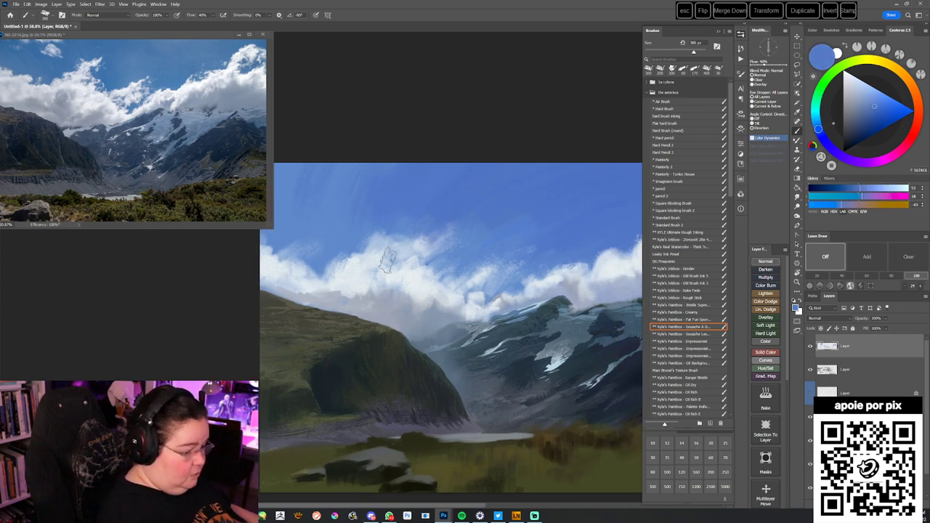
- Blend the left cloud's wispy top and its far-left rim into the sky with sampled mid blues
{"action": "left_click_drag", "start_coordinate": [368, 273], "coordinate": [400, 272]}
{"action": "left_click", "coordinate": [476, 231], "text": "alt"}
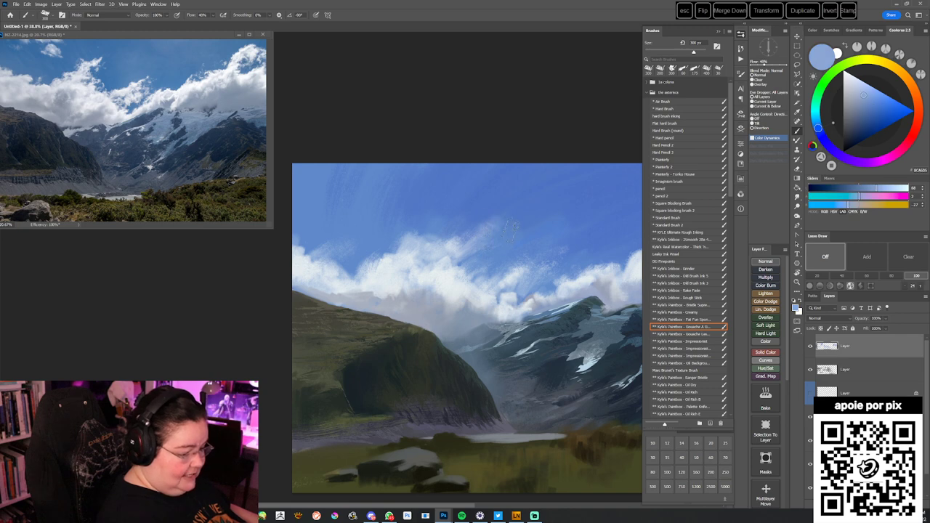
{"action": "left_click", "coordinate": [341, 254], "text": "alt"}
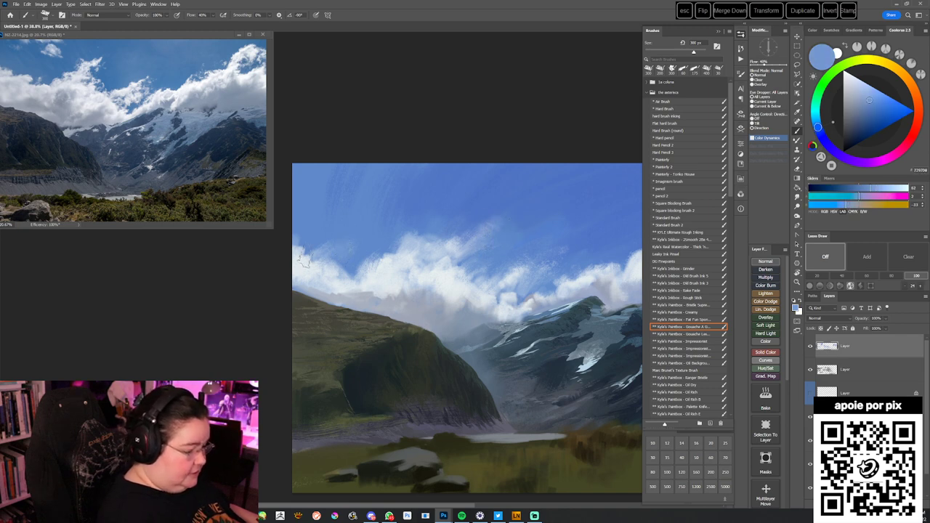
{"action": "left_click", "coordinate": [325, 236], "text": "alt"}
- Shade the lower part of the left cloud with sampled cloud whites and grey-blues
{"action": "left_click_drag", "start_coordinate": [405, 359], "coordinate": [435, 340]}
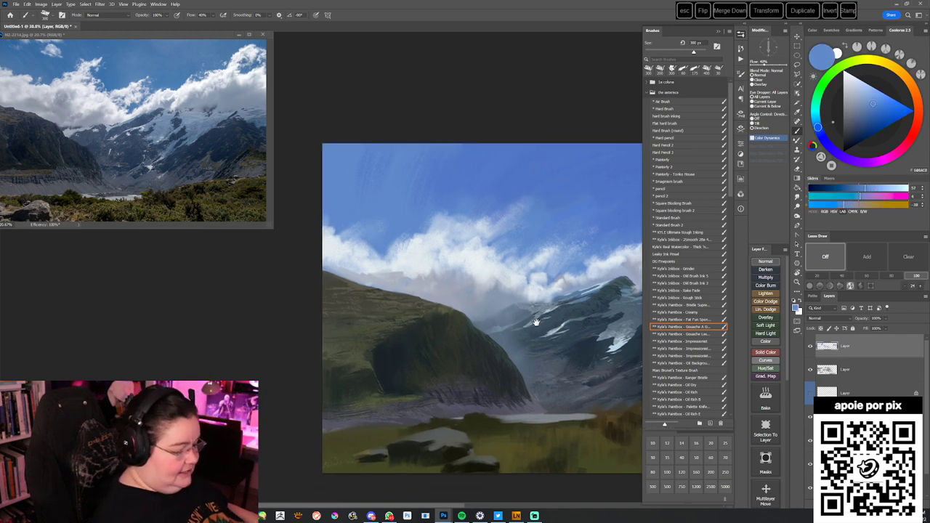
{"action": "left_click", "coordinate": [422, 274], "text": "alt"}
{"action": "left_click", "coordinate": [417, 268], "text": "alt"}
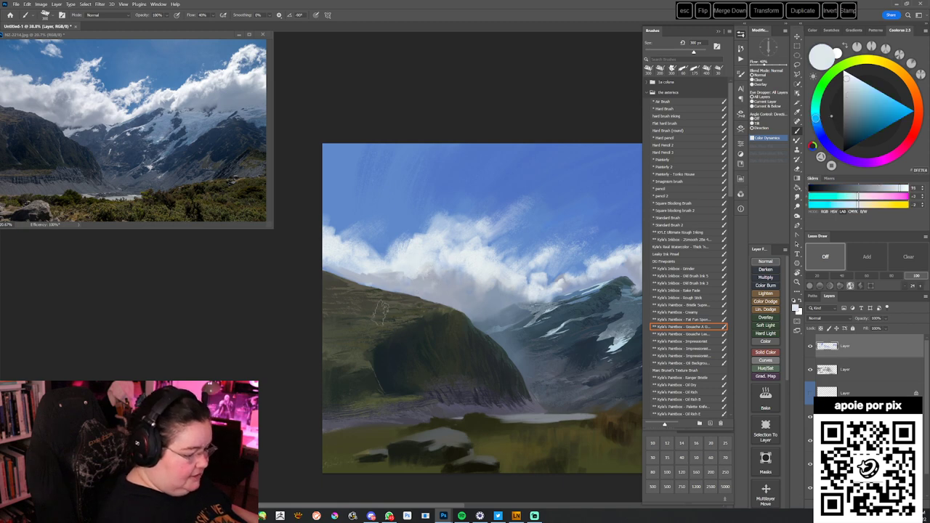
{"action": "left_click", "coordinate": [458, 282], "text": "alt"}
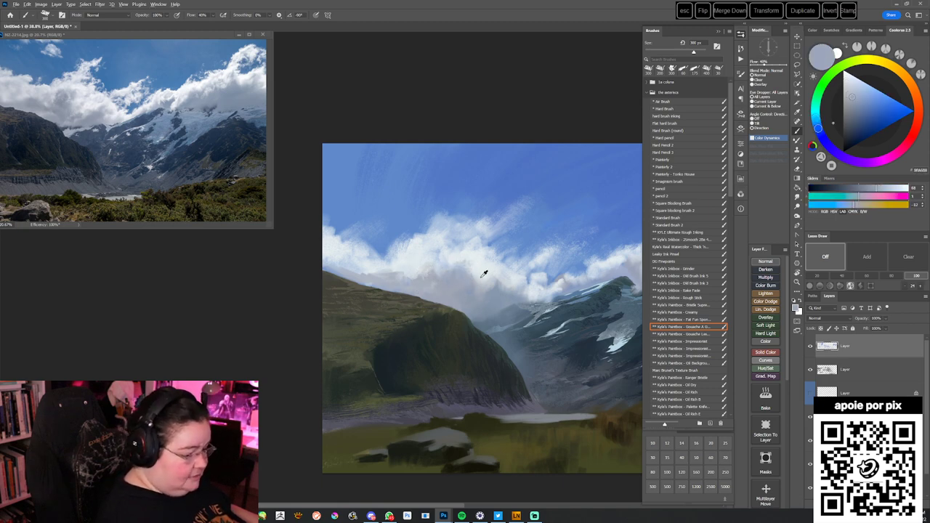
{"action": "left_click", "coordinate": [474, 282], "text": "alt"}
{"action": "left_click", "coordinate": [395, 270], "text": "alt"}
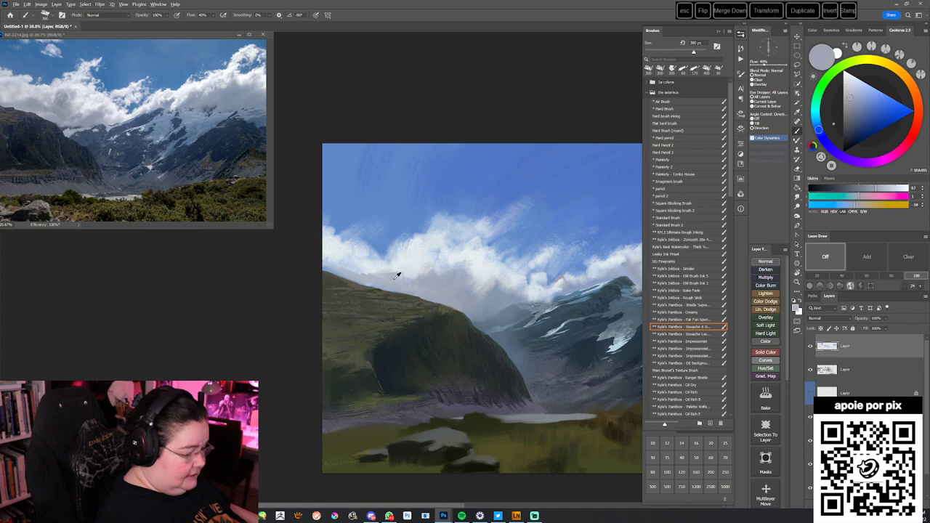
{"action": "left_click", "coordinate": [406, 268], "text": "alt"}
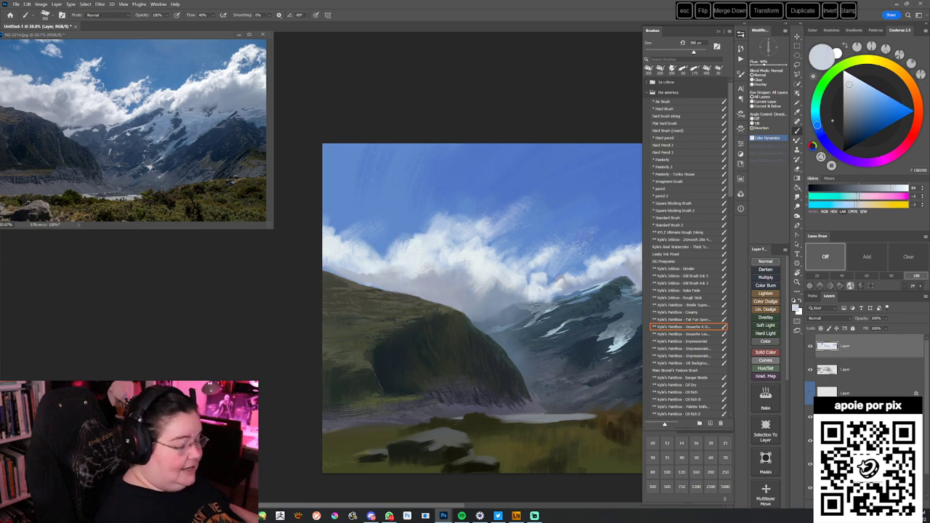
- Rotate the canvas and refine the left cloud's base along the hill's edge with sampled pale and grey blues, using a 175 px brush
{"action": "key", "text": "r"}
{"action": "mouse_move", "coordinate": [447, 218]}
{"action": "left_mouse_down"}
{"action": "mouse_move", "coordinate": [463, 272]}
{"action": "mouse_move", "coordinate": [451, 321]}
{"action": "left_mouse_up"}
{"action": "left_click_drag", "start_coordinate": [450, 321], "coordinate": [510, 302]}
{"action": "key", "text": "bracketright"}
{"action": "key", "text": "bracketright"}
{"action": "key", "text": "bracketleft"}
{"action": "key", "text": "bracketleft"}
{"action": "key", "text": "bracketleft"}
{"action": "key", "text": "bracketleft"}
{"action": "key", "text": "bracketleft"}
{"action": "left_click", "coordinate": [418, 249], "text": "alt"}
{"action": "left_click_drag", "start_coordinate": [418, 245], "coordinate": [425, 263]}
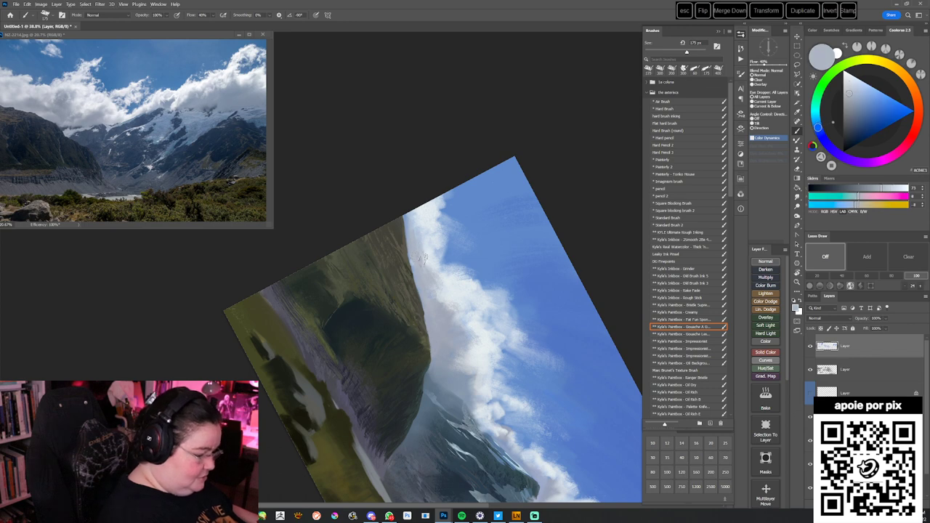
{"action": "left_click", "coordinate": [413, 234], "text": "alt"}
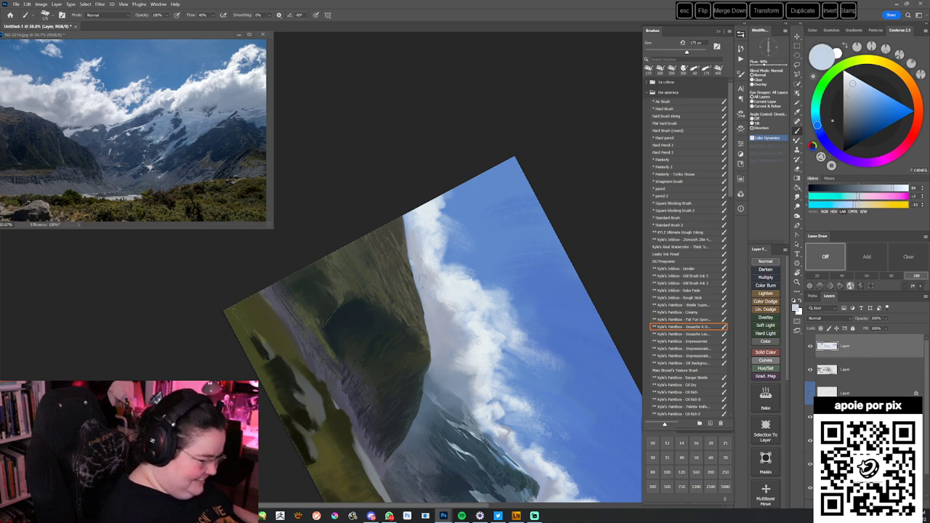
{"action": "left_click", "coordinate": [417, 279], "text": "alt"}
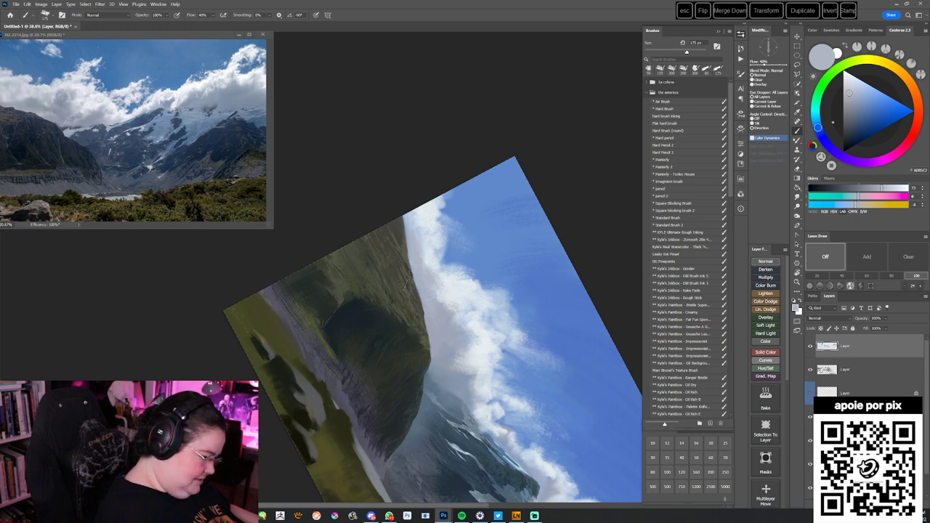
{"action": "left_click", "coordinate": [429, 256], "text": "alt"}
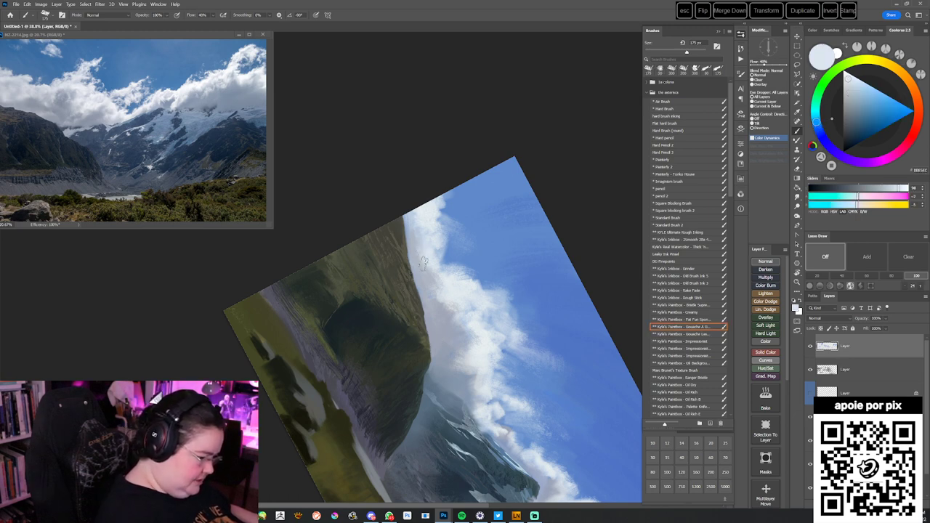
- Reset the canvas rotation and touch up the left cloud's underside above the hill with sampled cloud tones
{"action": "key", "text": "Escape"}
{"action": "left_click_drag", "start_coordinate": [505, 335], "coordinate": [465, 363]}
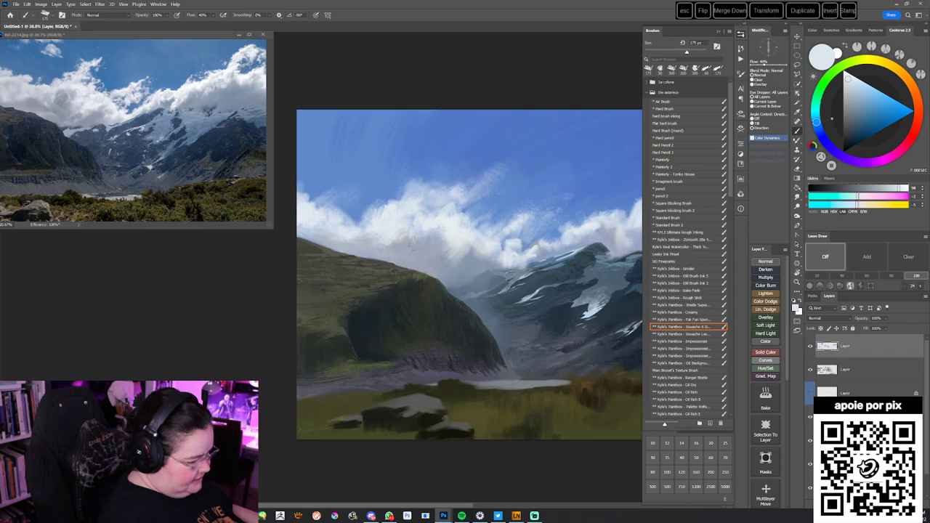
{"action": "left_click", "coordinate": [385, 231], "text": "alt"}
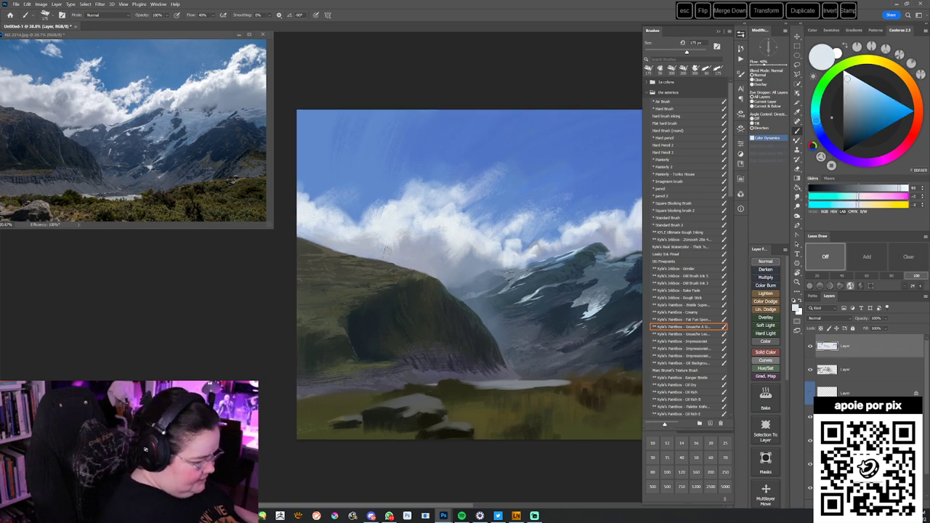
{"action": "left_click", "coordinate": [415, 248], "text": "alt"}
- Refine the low area where the two clouds meet near the central peak with sampled sky blue and pale cloud tones
{"action": "mouse_move", "coordinate": [524, 257]}
{"action": "left_mouse_down"}
{"action": "mouse_move", "coordinate": [464, 238]}
{"action": "mouse_move", "coordinate": [502, 231]}
{"action": "mouse_move", "coordinate": [456, 253]}
{"action": "left_mouse_up"}
{"action": "left_click", "coordinate": [428, 261], "text": "alt"}
{"action": "left_click", "coordinate": [431, 254], "text": "alt"}
{"action": "left_click", "coordinate": [484, 234], "text": "alt"}
{"action": "key", "text": "bracketleft"}
{"action": "left_click", "coordinate": [445, 264], "text": "alt"}
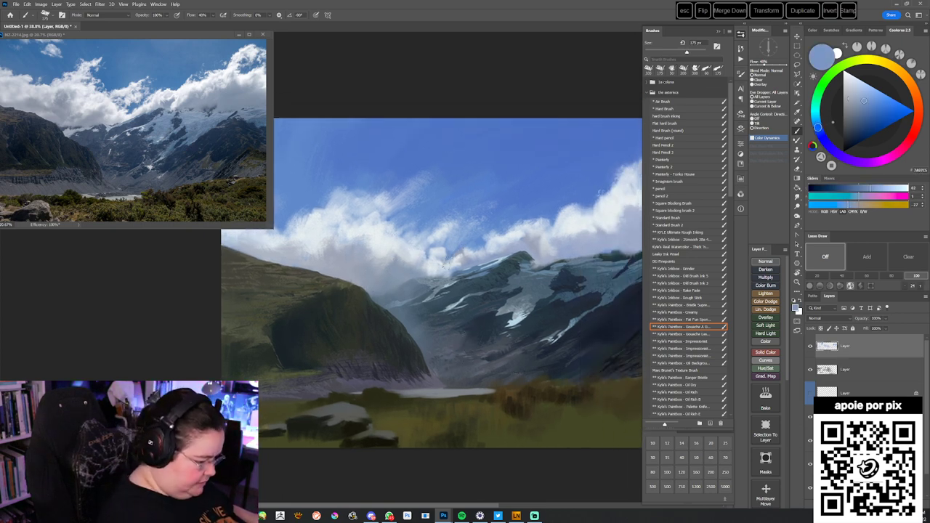
{"action": "left_click", "coordinate": [462, 258], "text": "alt"}
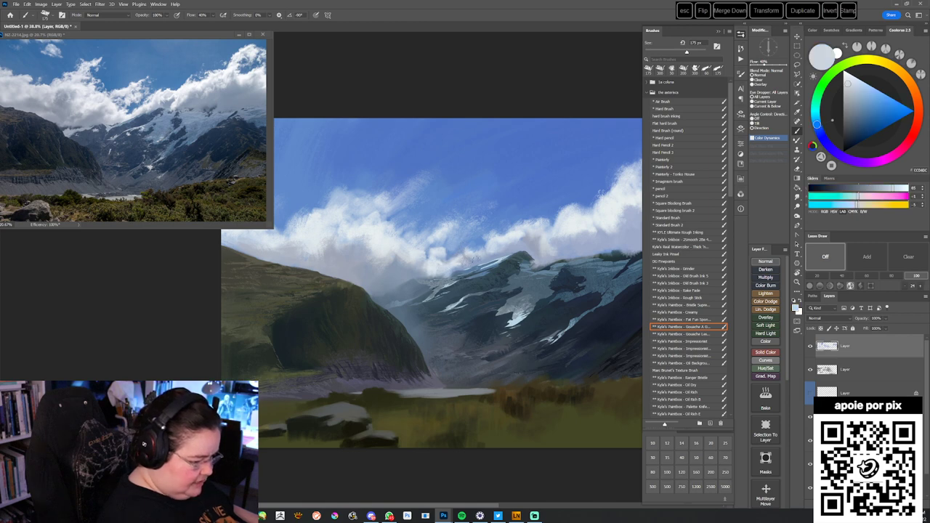
{"action": "mouse_move", "coordinate": [556, 322]}
{"action": "left_mouse_down"}
{"action": "mouse_move", "coordinate": [461, 376]}
{"action": "mouse_move", "coordinate": [497, 380]}
{"action": "mouse_move", "coordinate": [488, 359]}
{"action": "mouse_move", "coordinate": [501, 429]}
{"action": "mouse_move", "coordinate": [492, 430]}
{"action": "mouse_move", "coordinate": [527, 361]}
{"action": "mouse_move", "coordinate": [523, 419]}
{"action": "left_mouse_up"}
{"action": "left_click", "coordinate": [454, 296], "text": "alt"}
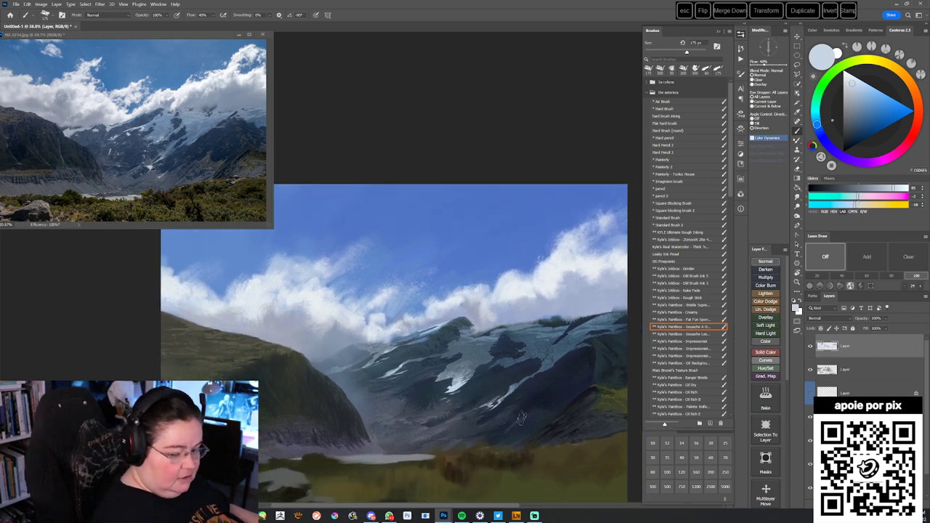
- Add an Overlay layer and glaze the sky just above the clouds with a lighter blue, using the 600 px Air Brush
{"action": "left_click", "coordinate": [768, 319]}
{"action": "left_click", "coordinate": [681, 102]}
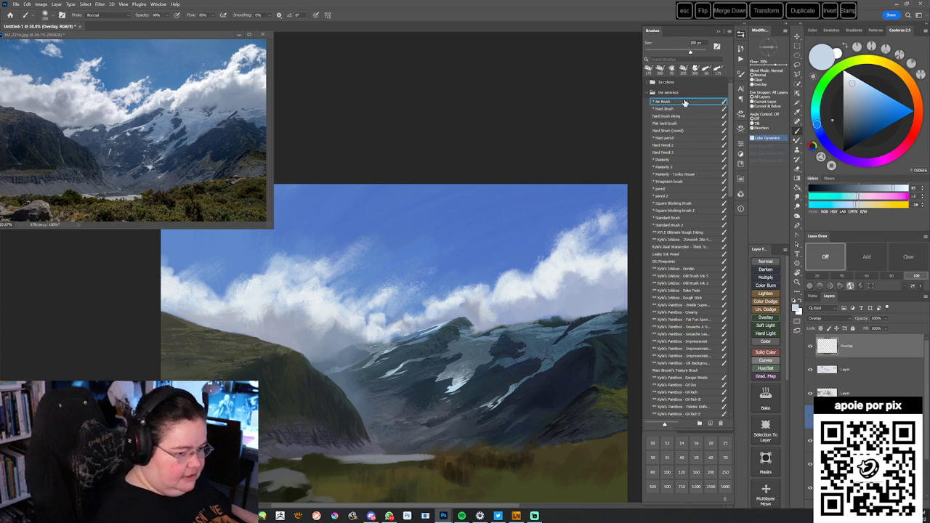
{"action": "left_click", "coordinate": [550, 249], "text": "alt"}
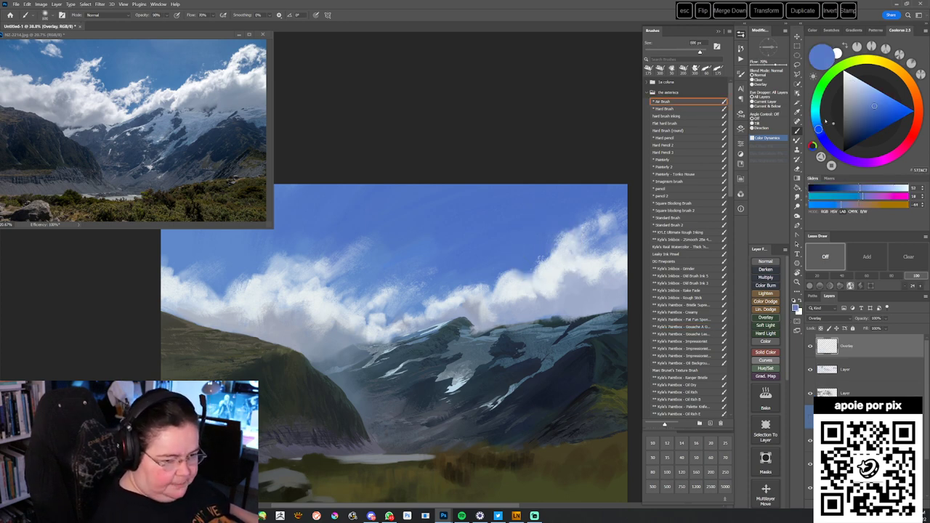
{"action": "left_click_drag", "start_coordinate": [825, 123], "coordinate": [875, 98]}
{"action": "left_click_drag", "start_coordinate": [589, 253], "coordinate": [583, 245]}
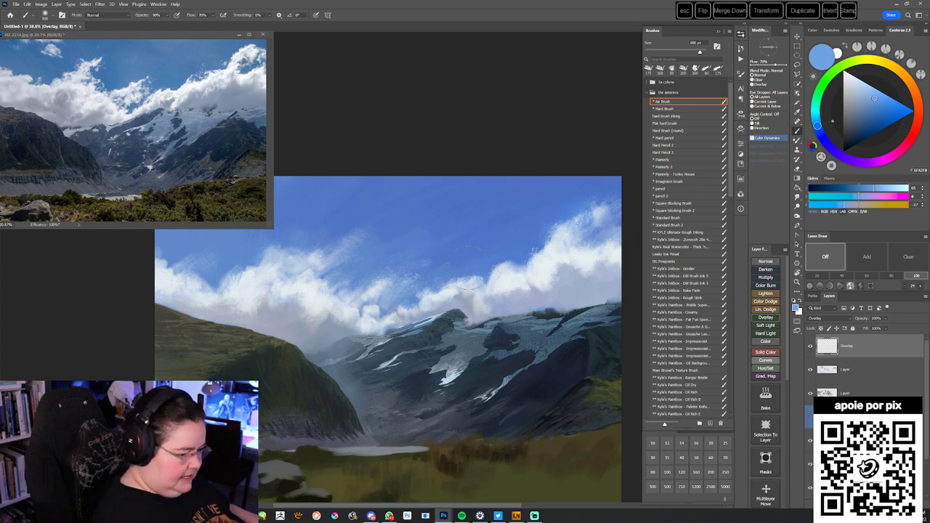
{"action": "mouse_move", "coordinate": [609, 256]}
{"action": "left_mouse_down"}
{"action": "mouse_move", "coordinate": [554, 260]}
{"action": "mouse_move", "coordinate": [546, 289]}
{"action": "left_mouse_up"}
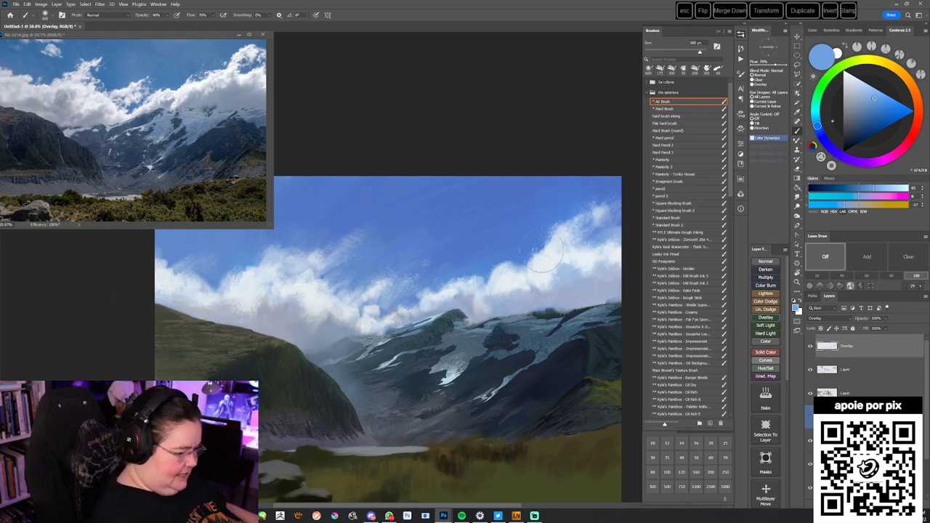
- Glaze the upper sky with a muted golden yellow on the Overlay layer, using the Air Brush at 1100 px
{"action": "left_click_drag", "start_coordinate": [418, 316], "coordinate": [443, 324]}
{"action": "left_click", "coordinate": [869, 60]}
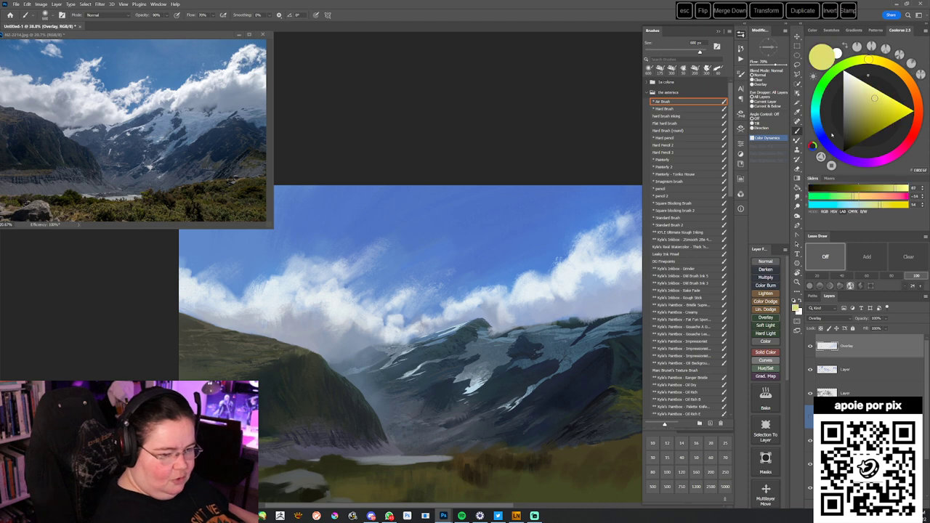
{"action": "left_click", "coordinate": [866, 122]}
{"action": "left_click", "coordinate": [893, 66]}
{"action": "left_click", "coordinate": [871, 111]}
{"action": "key", "text": "bracketright"}
{"action": "key", "text": "bracketright"}
{"action": "key", "text": "bracketright"}
{"action": "key", "text": "bracketright"}
{"action": "key", "text": "bracketright"}
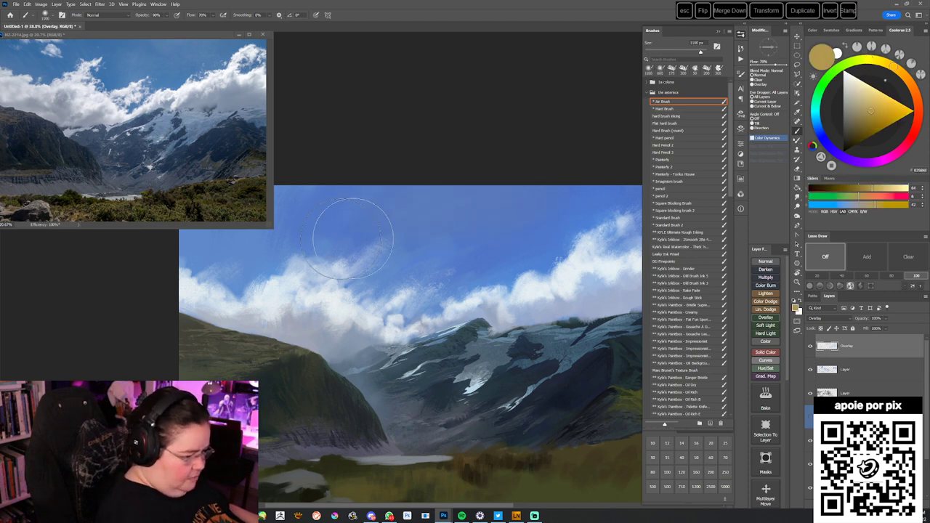
{"action": "left_click_drag", "start_coordinate": [505, 289], "coordinate": [466, 294]}
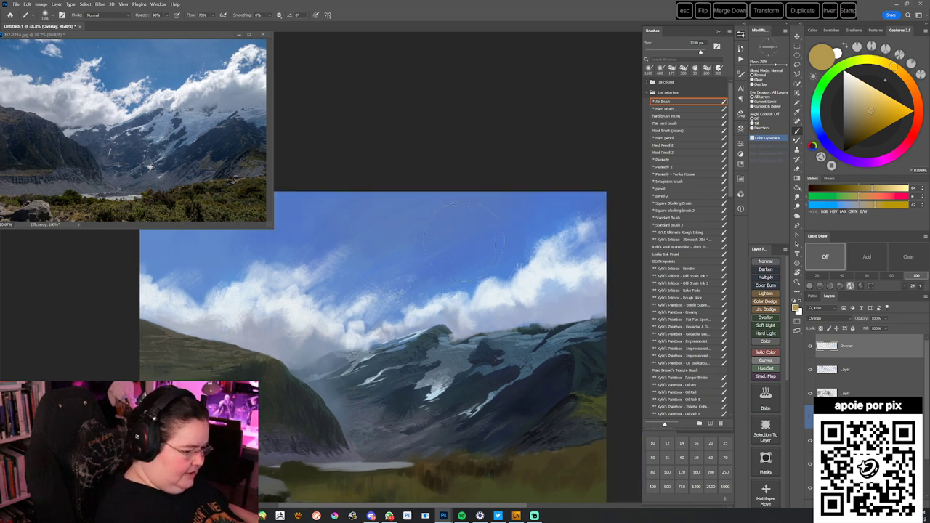
{"action": "left_click_drag", "start_coordinate": [392, 343], "coordinate": [545, 317]}
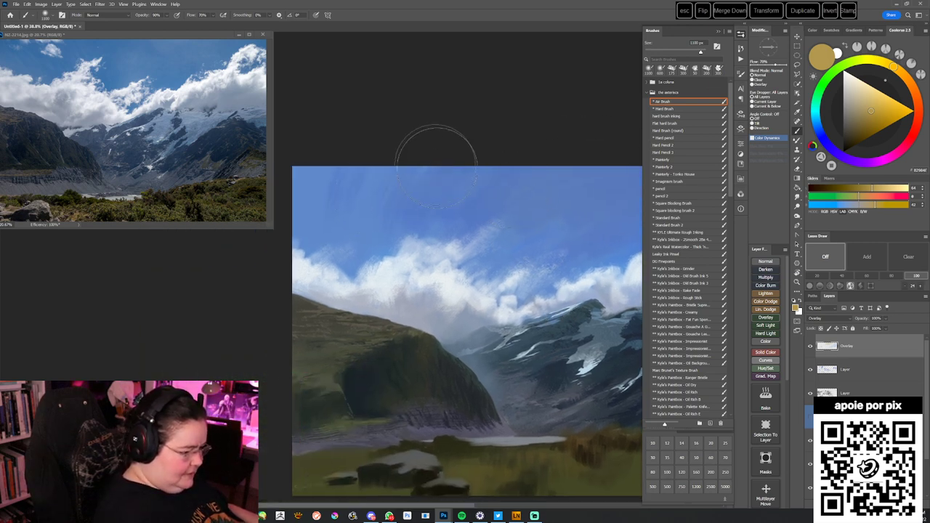
{"action": "left_click_drag", "start_coordinate": [529, 356], "coordinate": [412, 374]}
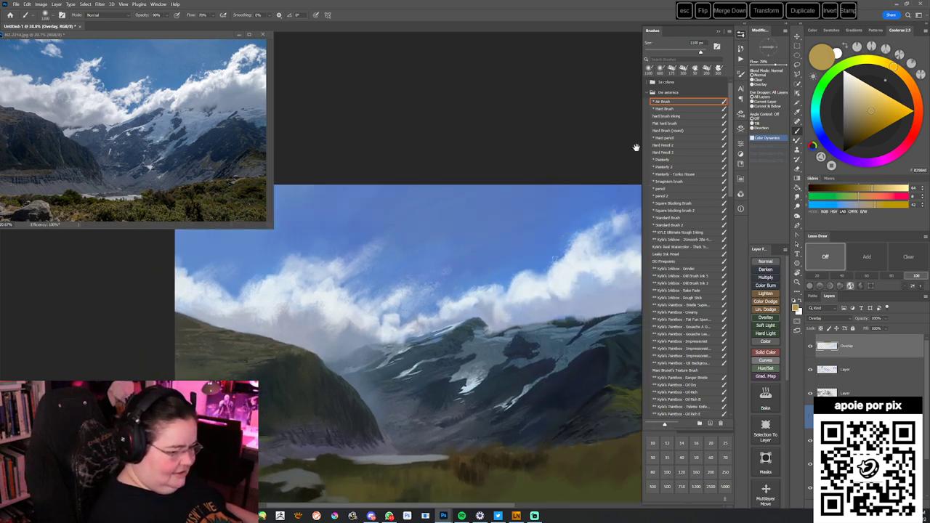
- Compare the painting with the Overlay layer hidden and shown
{"action": "left_click", "coordinate": [810, 346]}
{"action": "left_click", "coordinate": [811, 347]}
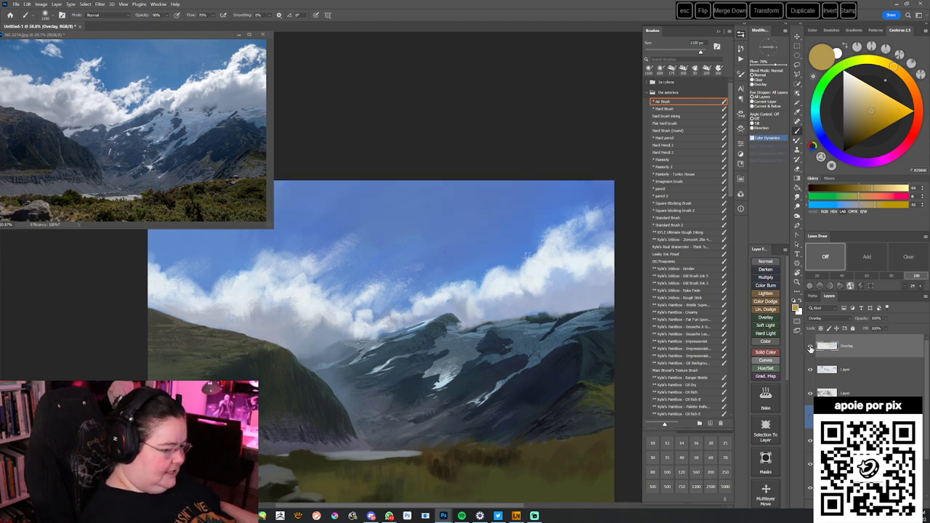
{"action": "left_click_drag", "start_coordinate": [488, 424], "coordinate": [507, 426]}
- Add a Normal layer and refine the right cloud's upper edge with sampled light and mid blues, using Square blocking brush 2 at 90 px
{"action": "left_click", "coordinate": [773, 262]}
{"action": "key", "text": "z"}
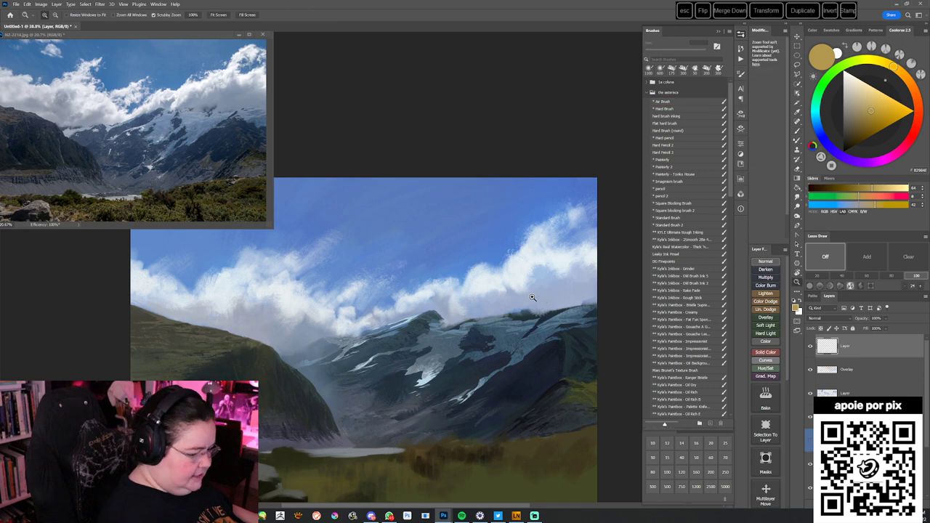
{"action": "left_click", "coordinate": [541, 290]}
{"action": "left_click", "coordinate": [474, 365]}
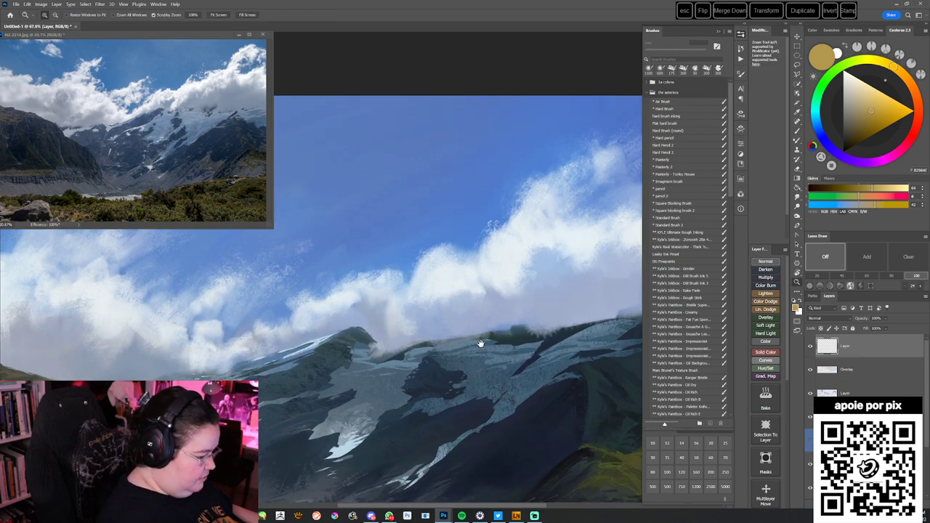
{"action": "left_click", "coordinate": [498, 329]}
{"action": "key", "text": "b"}
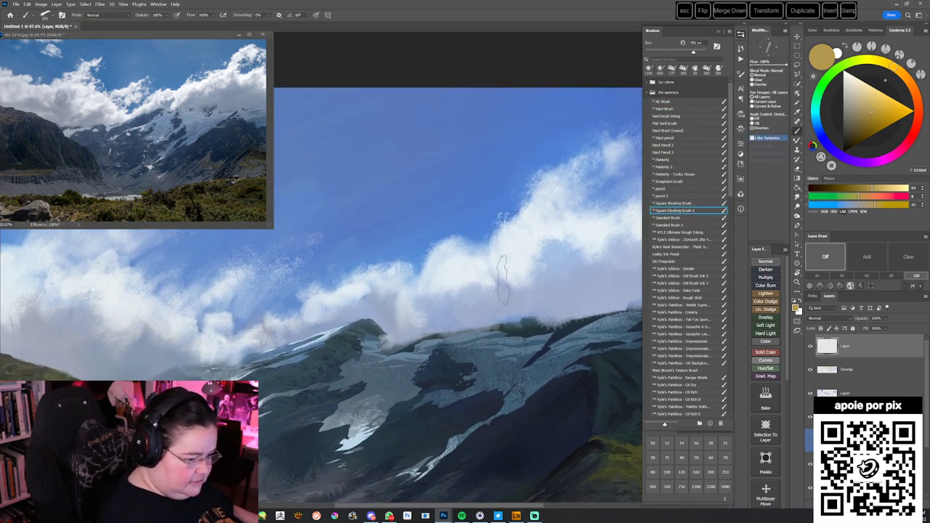
{"action": "left_click", "coordinate": [475, 238], "text": "alt"}
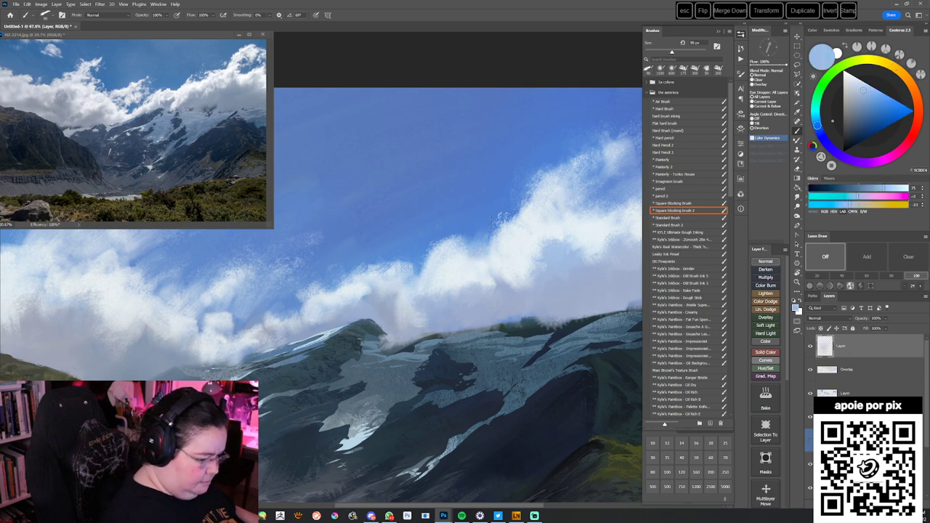
{"action": "left_click", "coordinate": [486, 215], "text": "alt"}
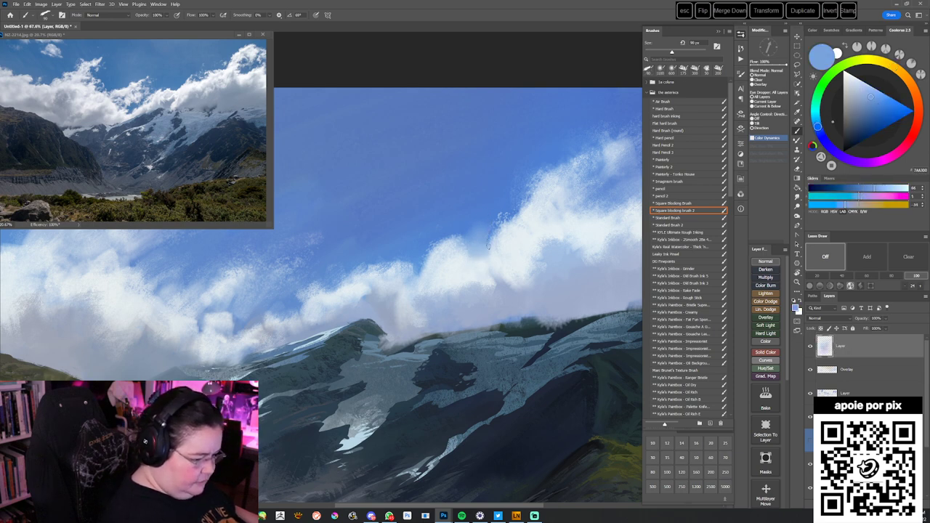
{"action": "left_click", "coordinate": [476, 251], "text": "alt"}
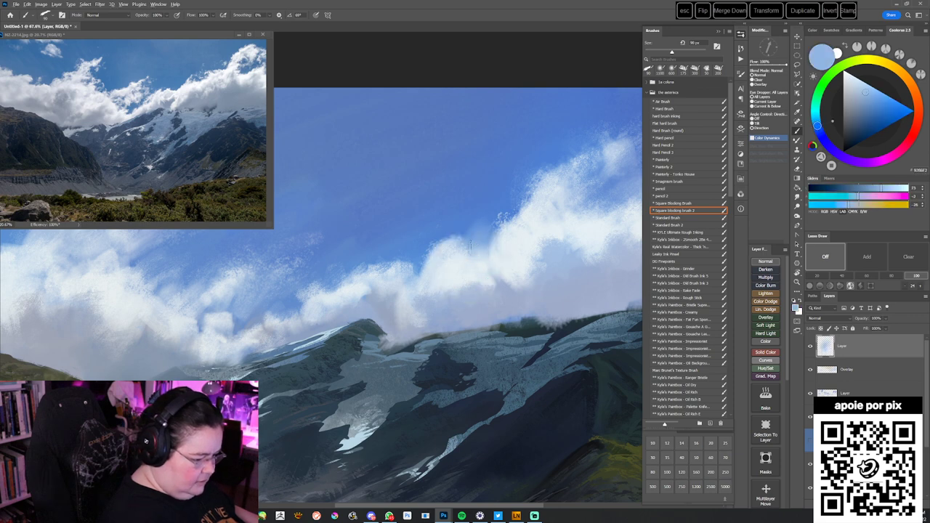
- Rework the right cloud's billows above the central peak with sampled whites and pale grey-blues, using a smaller brush
{"action": "left_click", "coordinate": [440, 263], "text": "alt"}
{"action": "mouse_move", "coordinate": [449, 262]}
{"action": "left_mouse_down"}
{"action": "mouse_move", "coordinate": [455, 273]}
{"action": "mouse_move", "coordinate": [434, 275]}
{"action": "mouse_move", "coordinate": [439, 292]}
{"action": "left_mouse_up"}
{"action": "left_click", "coordinate": [435, 294], "text": "alt"}
{"action": "left_click", "coordinate": [421, 303], "text": "alt"}
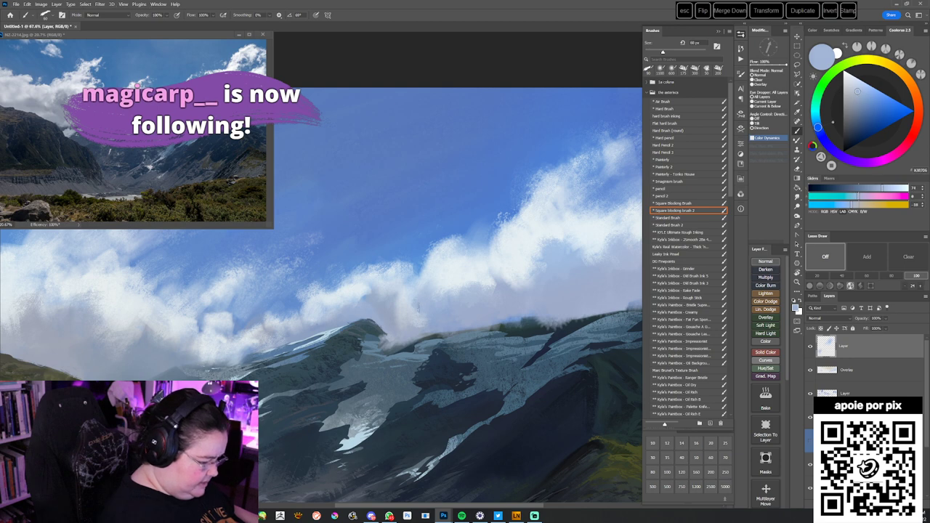
{"action": "key", "text": "bracketleft"}
{"action": "key", "text": "bracketleft"}
{"action": "key", "text": "bracketleft"}
{"action": "left_click", "coordinate": [415, 292], "text": "alt"}
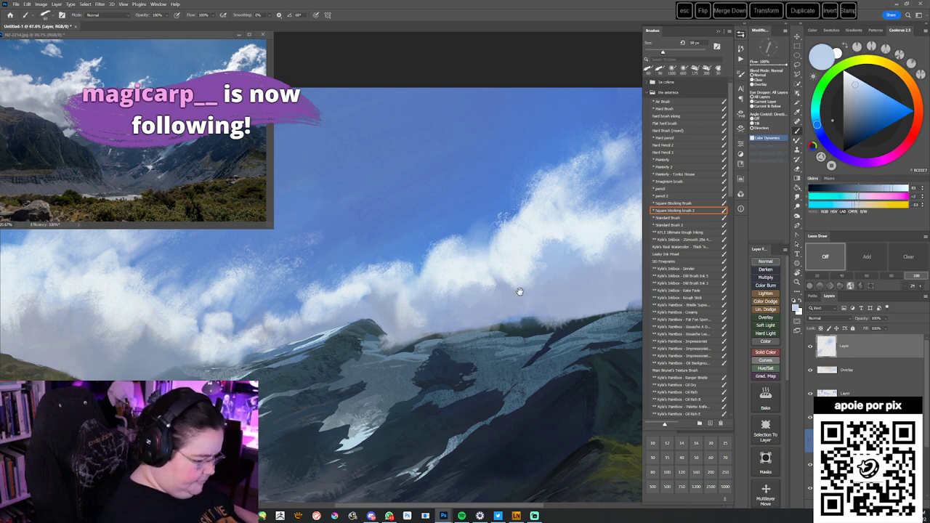
- Model the billows in the middle of the right cloud with sampled whites and light blues, using Square blocking brush 2
{"action": "scroll", "coordinate": [451, 309], "scroll_direction": "down", "scroll_amount": 1}
{"action": "left_click", "coordinate": [452, 308], "text": "alt"}
{"action": "left_click", "coordinate": [466, 282], "text": "alt"}
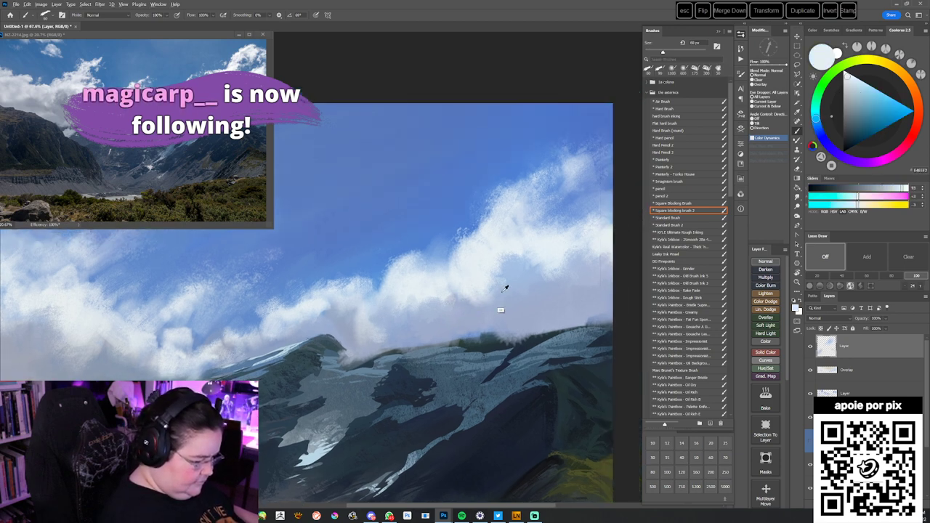
{"action": "left_click", "coordinate": [513, 252], "text": "alt"}
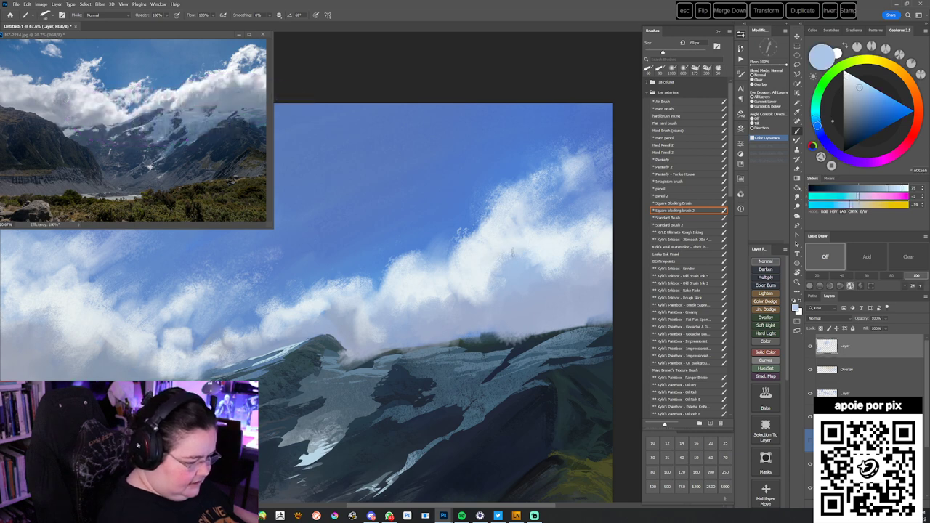
{"action": "left_click", "coordinate": [550, 259], "text": "alt"}
{"action": "left_click", "coordinate": [535, 280], "text": "alt"}
{"action": "left_click", "coordinate": [503, 274], "text": "alt"}
{"action": "left_click", "coordinate": [484, 272], "text": "alt"}
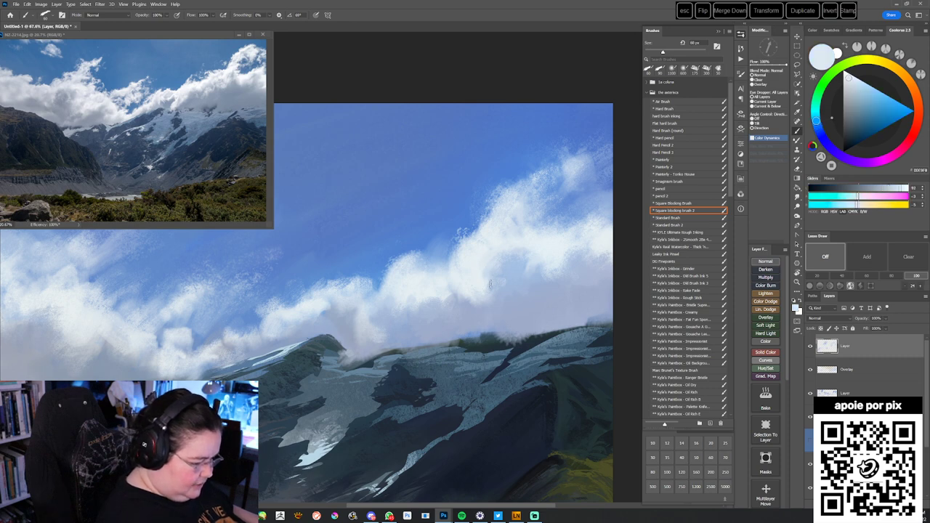
{"action": "left_click", "coordinate": [498, 274], "text": "alt"}
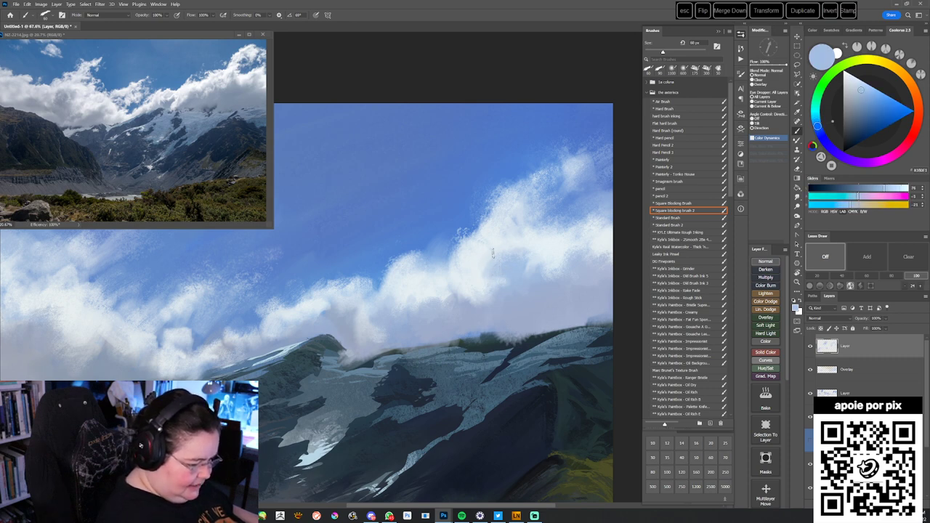
{"action": "left_click", "coordinate": [485, 265], "text": "alt"}
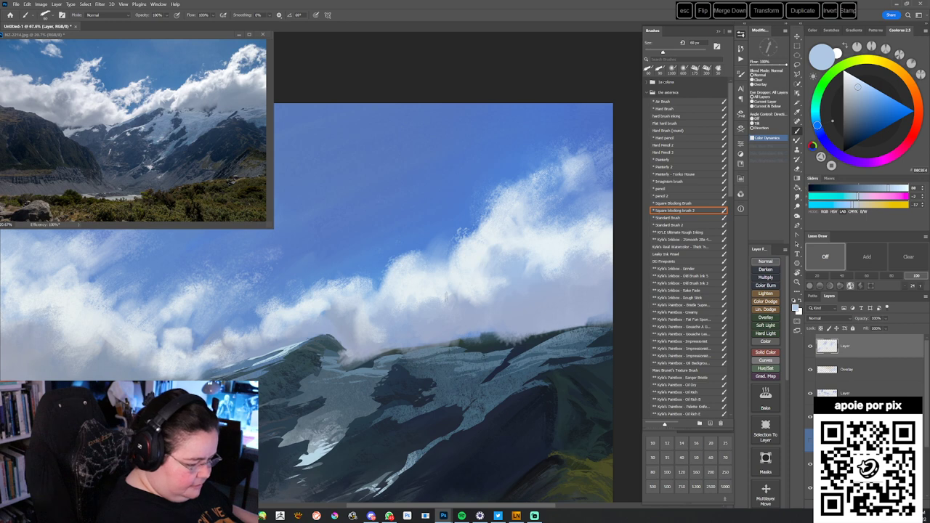
{"action": "left_click", "coordinate": [446, 295], "text": "alt"}
{"action": "left_click", "coordinate": [473, 294], "text": "alt"}
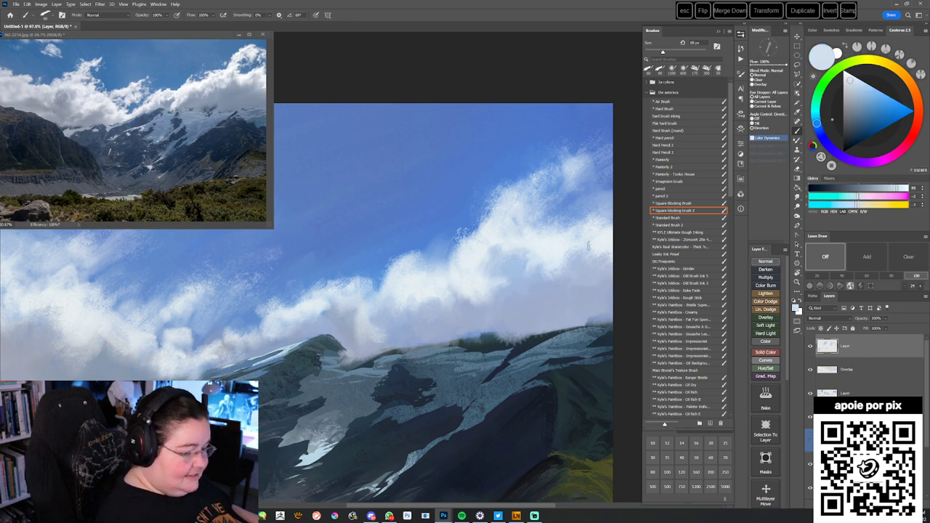
- Blend the right cloud's lower body into its shaded underside with sampled off-whites and pale grey-blues
{"action": "left_click", "coordinate": [558, 258], "text": "alt"}
{"action": "left_click_drag", "start_coordinate": [546, 285], "coordinate": [567, 264]}
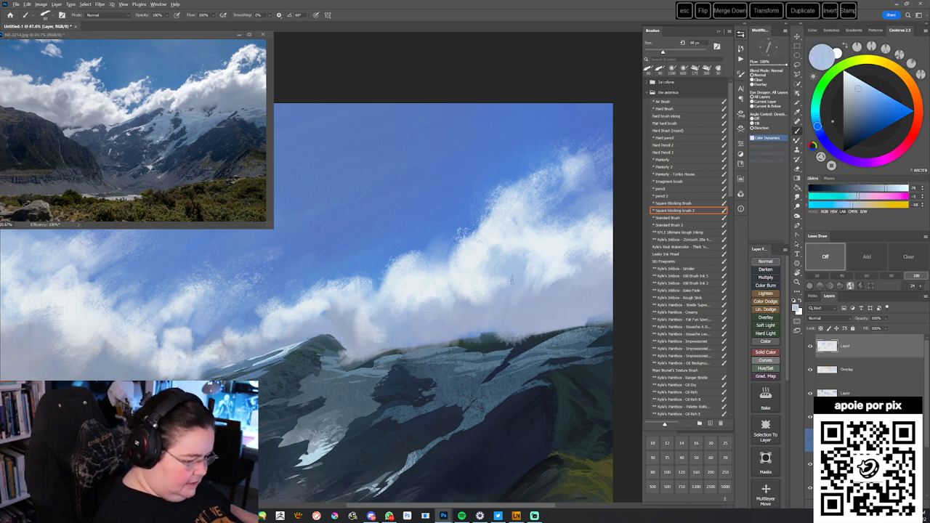
{"action": "left_click", "coordinate": [482, 301], "text": "alt"}
{"action": "left_click", "coordinate": [467, 286], "text": "alt"}
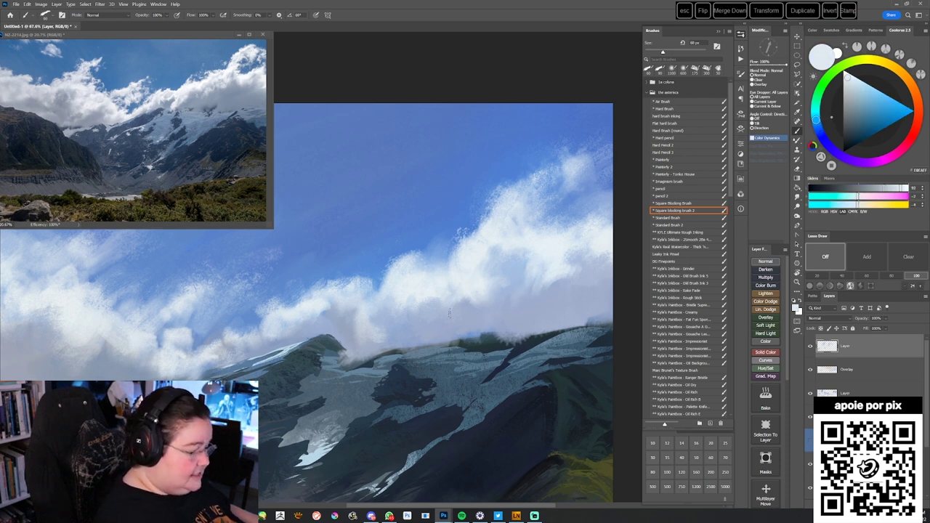
{"action": "left_click_drag", "start_coordinate": [596, 247], "coordinate": [594, 259]}
{"action": "left_click", "coordinate": [569, 268], "text": "alt"}
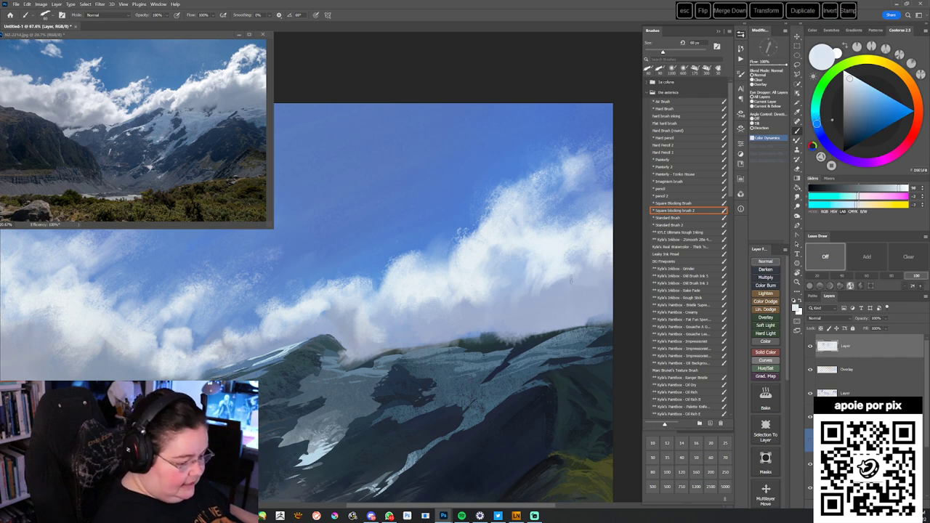
{"action": "left_click", "coordinate": [567, 284], "text": "alt"}
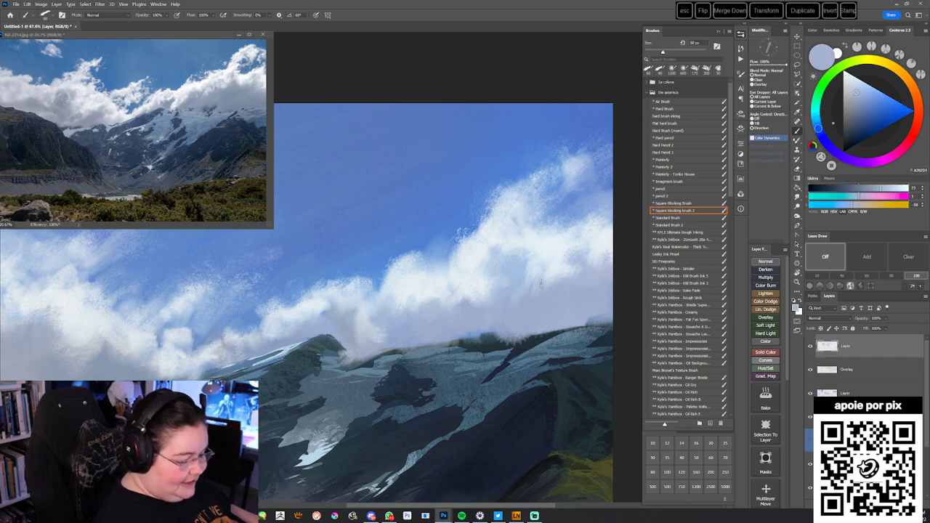
- Rework the light and shadow shapes of the cloud beside the canvas's right edge with sampled whites and pale blues
{"action": "left_click", "coordinate": [598, 250], "text": "alt"}
{"action": "left_click_drag", "start_coordinate": [588, 276], "coordinate": [581, 281]}
{"action": "left_click", "coordinate": [584, 259], "text": "alt"}
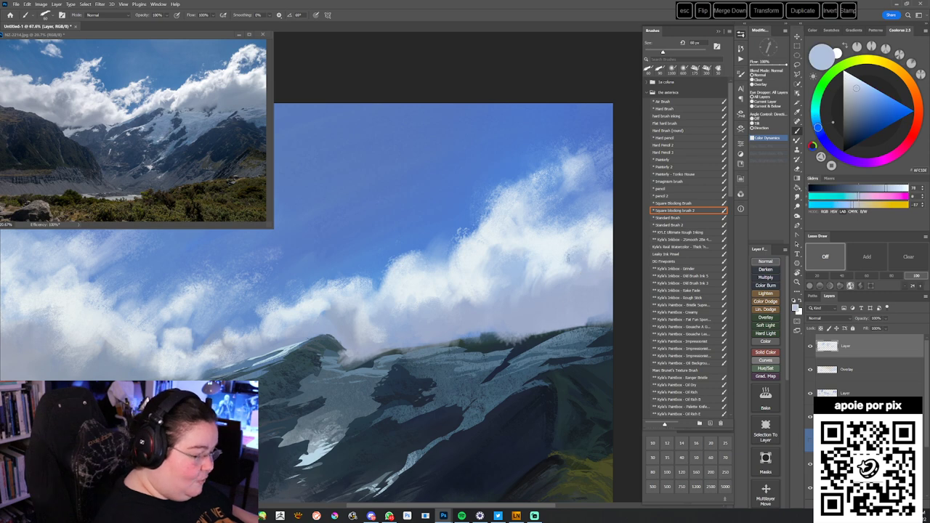
{"action": "left_click", "coordinate": [593, 264], "text": "alt"}
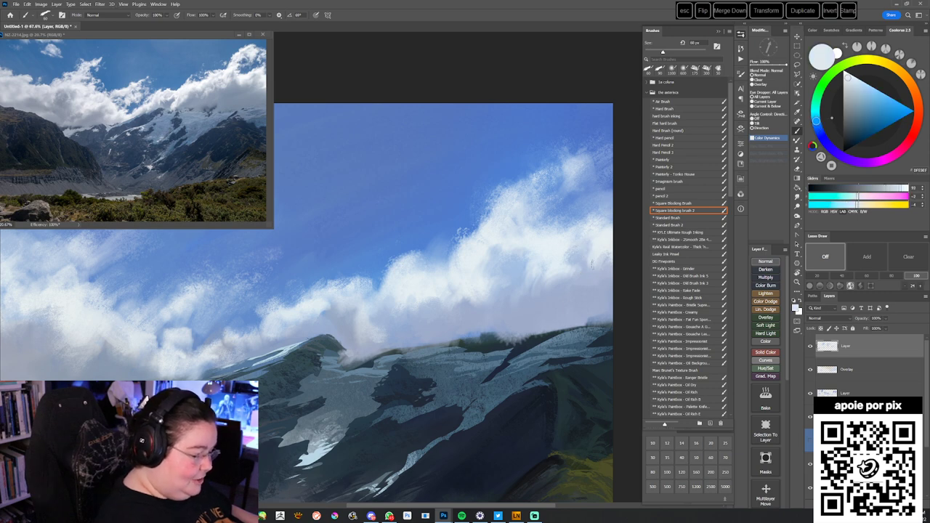
{"action": "left_click", "coordinate": [588, 256], "text": "alt"}
{"action": "left_click_drag", "start_coordinate": [588, 302], "coordinate": [595, 280]}
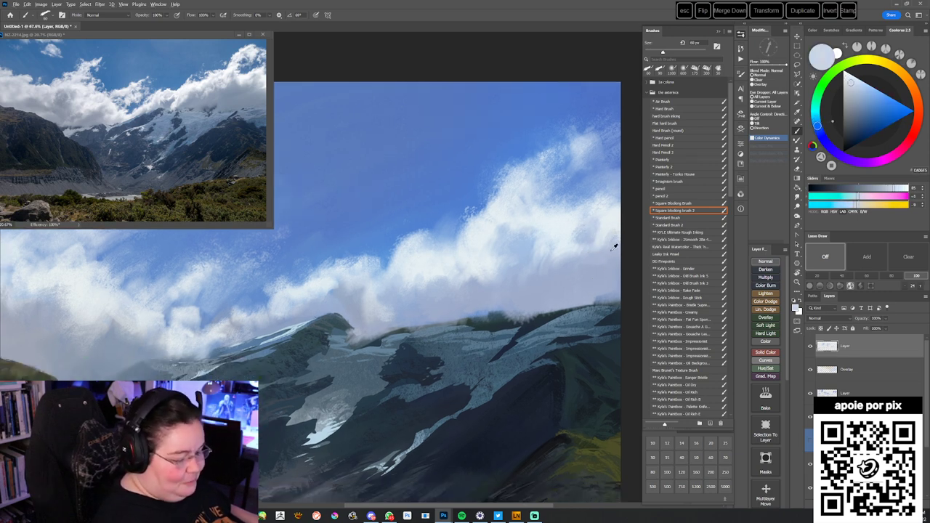
{"action": "left_click", "coordinate": [614, 249], "text": "alt"}
{"action": "left_click_drag", "start_coordinate": [614, 248], "coordinate": [618, 229]}
{"action": "left_click", "coordinate": [617, 233], "text": "alt"}
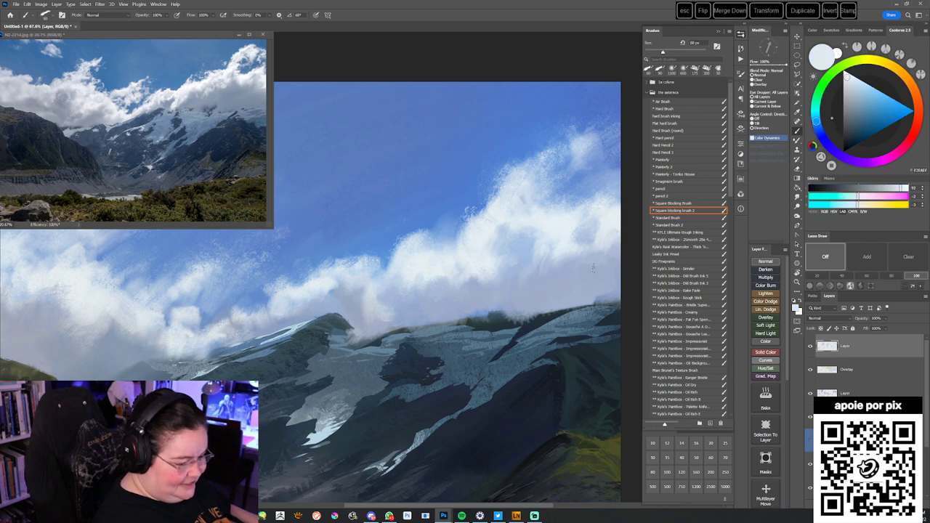
- Paint brighter near-white highlights on the billows at the cloud's right end, using a smaller 45 px brush
{"action": "key", "text": "bracketleft"}
{"action": "left_click", "coordinate": [516, 200], "text": "alt"}
{"action": "left_click", "coordinate": [517, 198], "text": "alt"}
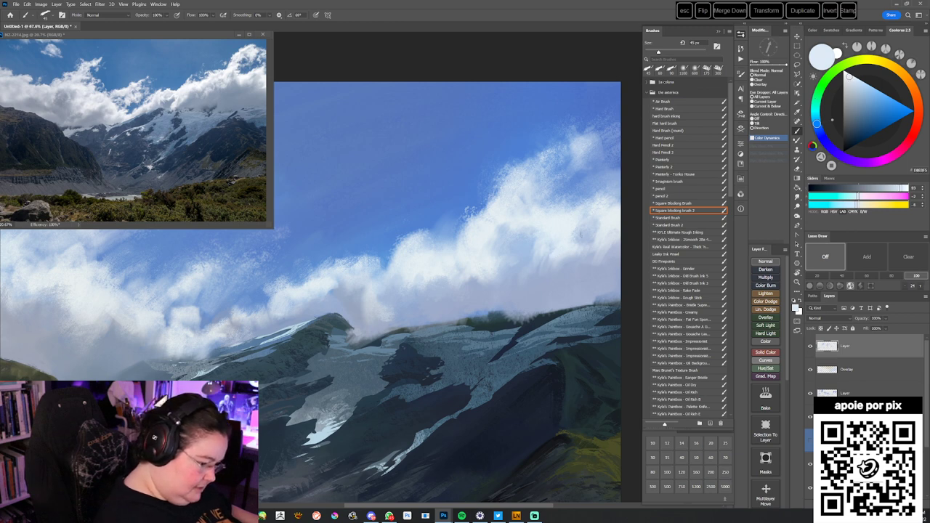
{"action": "left_click", "coordinate": [848, 74]}
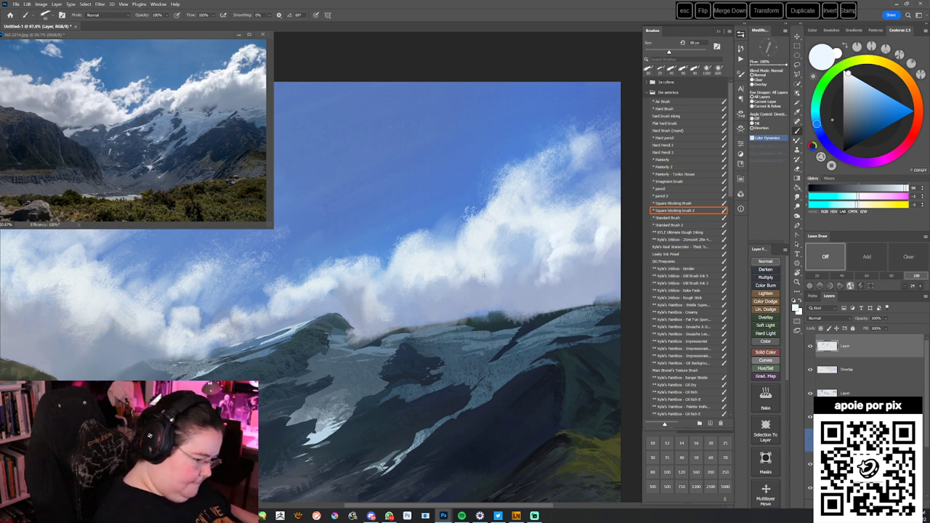
- Shade the cloud's underside above the snowy ridge with sampled grey-blue, balancing it with sampled off-white
{"action": "left_click", "coordinate": [468, 283], "text": "alt"}
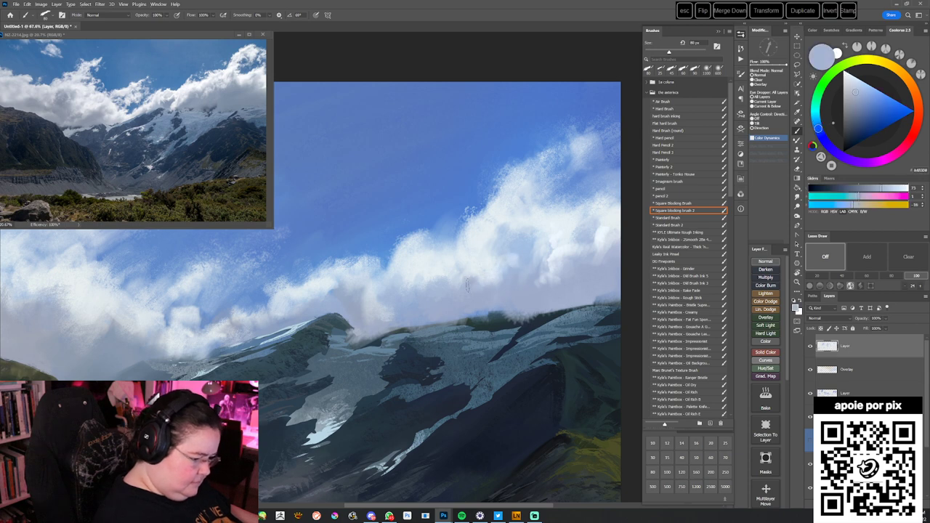
{"action": "left_click_drag", "start_coordinate": [514, 315], "coordinate": [558, 311]}
{"action": "left_click", "coordinate": [512, 247], "text": "alt"}
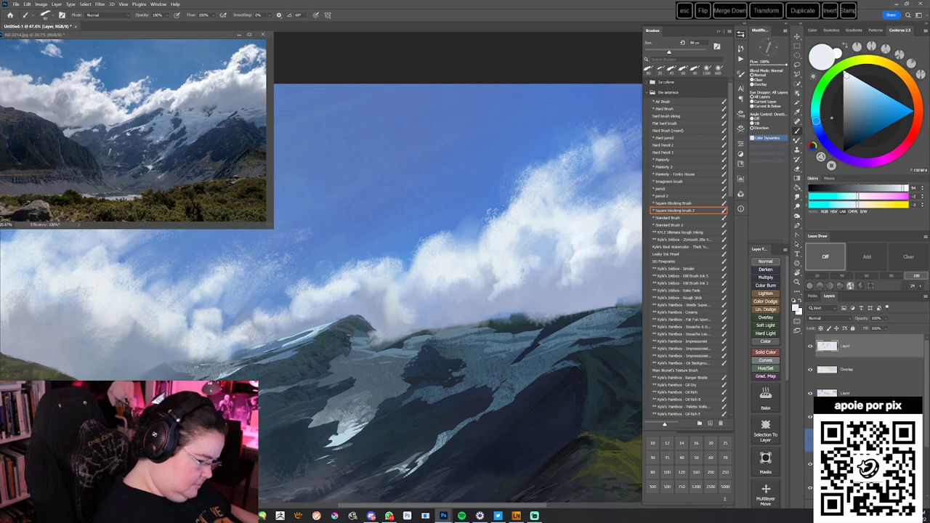
{"action": "mouse_move", "coordinate": [552, 307]}
{"action": "left_mouse_down"}
{"action": "mouse_move", "coordinate": [559, 293]}
{"action": "mouse_move", "coordinate": [520, 255]}
{"action": "left_mouse_up"}
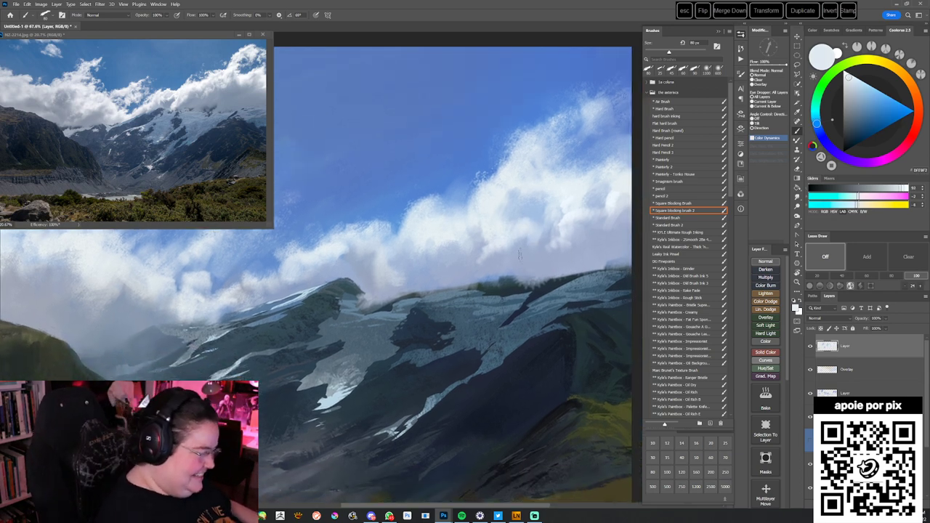
- Soften the transition between the cloud base and the mountain ridge with sampled grey-blue and dark green tones
{"action": "left_click", "coordinate": [519, 255], "text": "alt"}
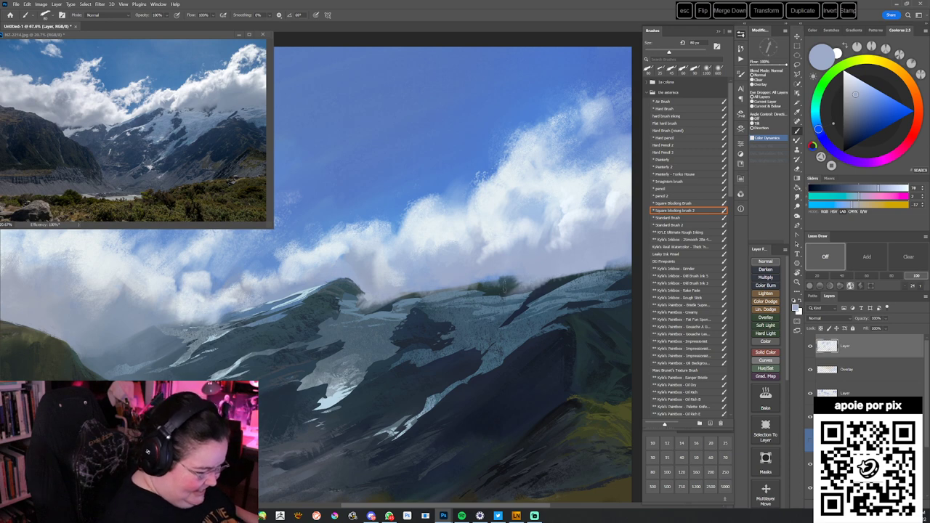
{"action": "left_click", "coordinate": [497, 286], "text": "alt"}
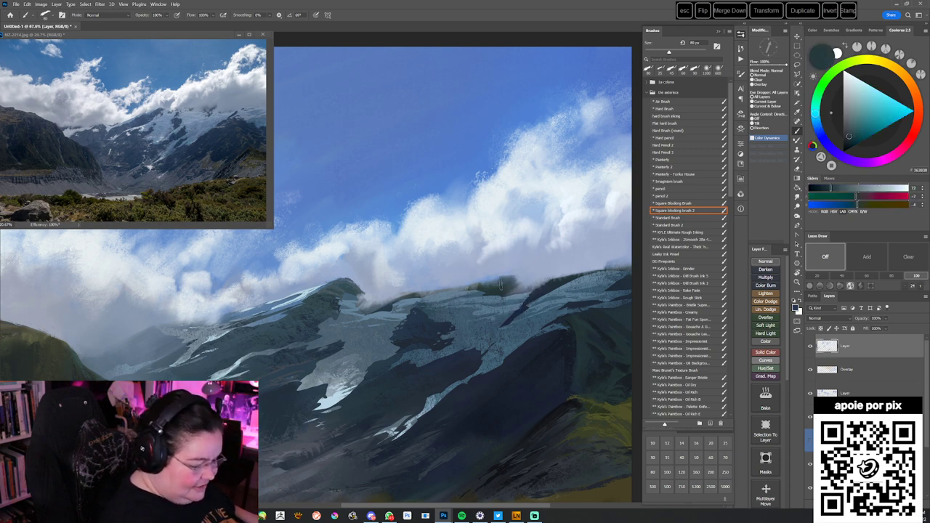
{"action": "left_click_drag", "start_coordinate": [476, 286], "coordinate": [428, 304]}
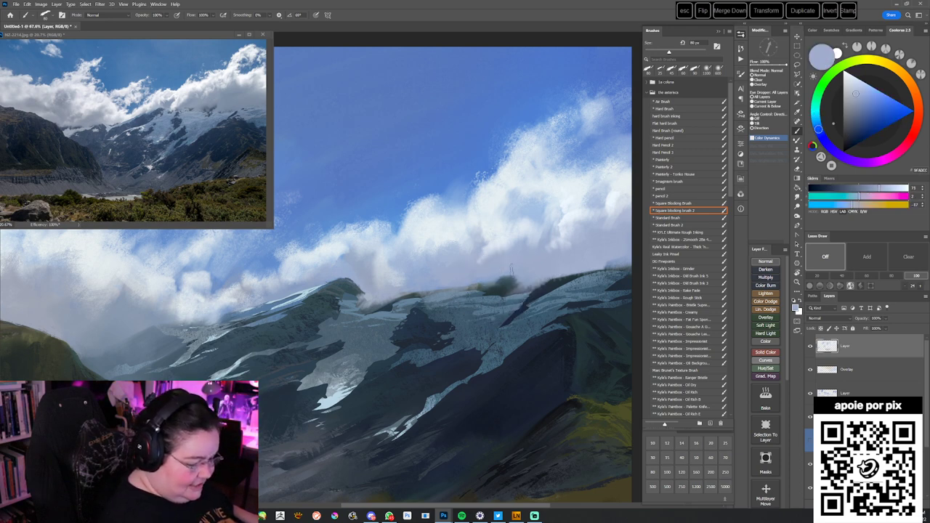
{"action": "left_click", "coordinate": [503, 286], "text": "alt"}
{"action": "left_click_drag", "start_coordinate": [503, 277], "coordinate": [561, 280]}
{"action": "left_click", "coordinate": [529, 277], "text": "alt"}
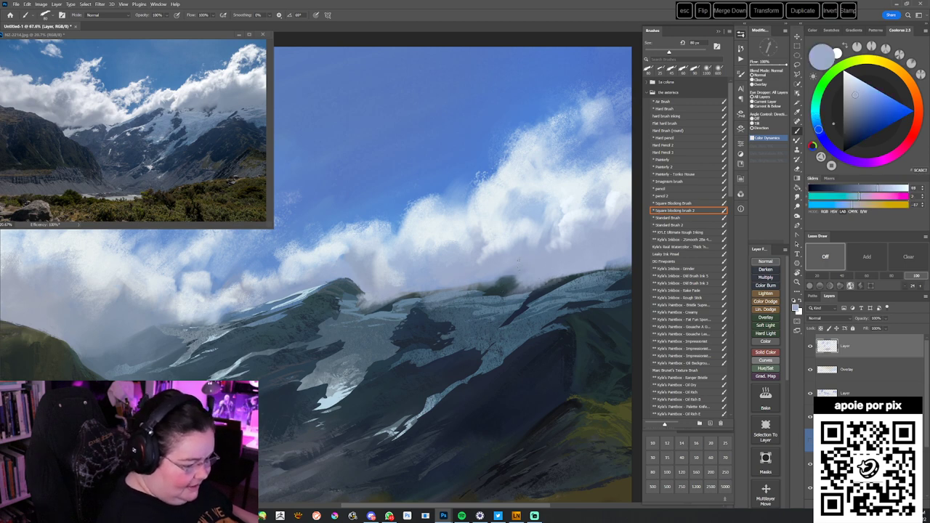
- Refine the central billows of the right cloud with sampled pale blues and a brighter off-white, adjusting the brush size
{"action": "left_click", "coordinate": [496, 229], "text": "alt"}
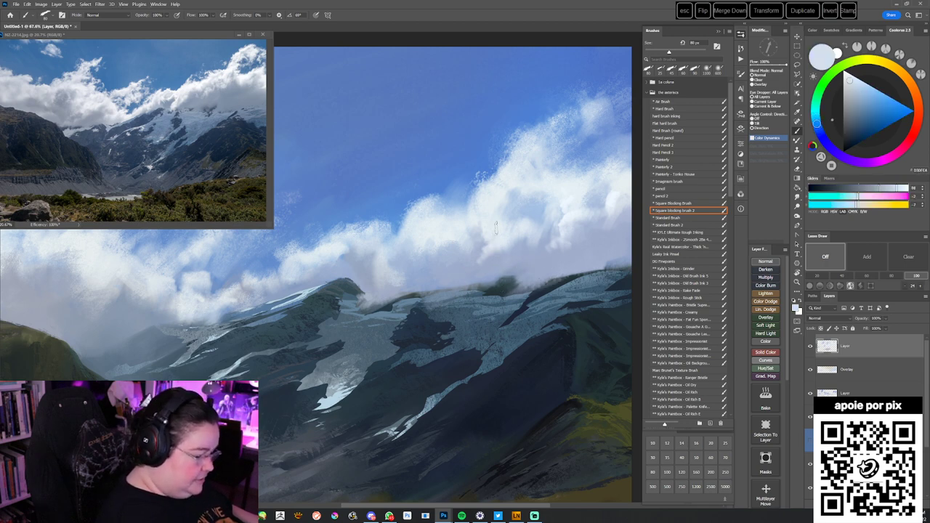
{"action": "key", "text": "bracketleft"}
{"action": "key", "text": "bracketleft"}
{"action": "mouse_move", "coordinate": [471, 275]}
{"action": "left_mouse_down"}
{"action": "mouse_move", "coordinate": [480, 265]}
{"action": "mouse_move", "coordinate": [487, 272]}
{"action": "left_mouse_up"}
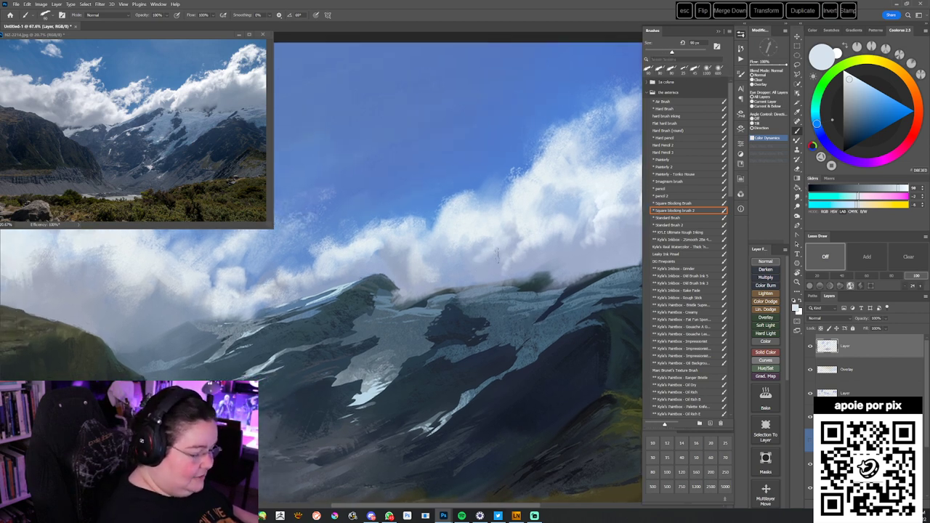
{"action": "left_click", "coordinate": [848, 77]}
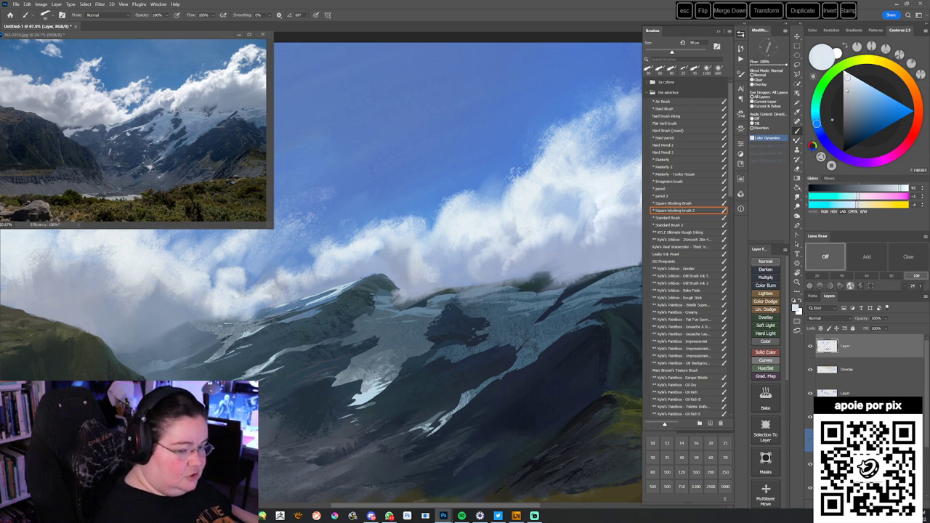
{"action": "left_click", "coordinate": [447, 263], "text": "alt"}
{"action": "left_click_drag", "start_coordinate": [446, 331], "coordinate": [412, 334]}
{"action": "left_click", "coordinate": [579, 216], "text": "alt"}
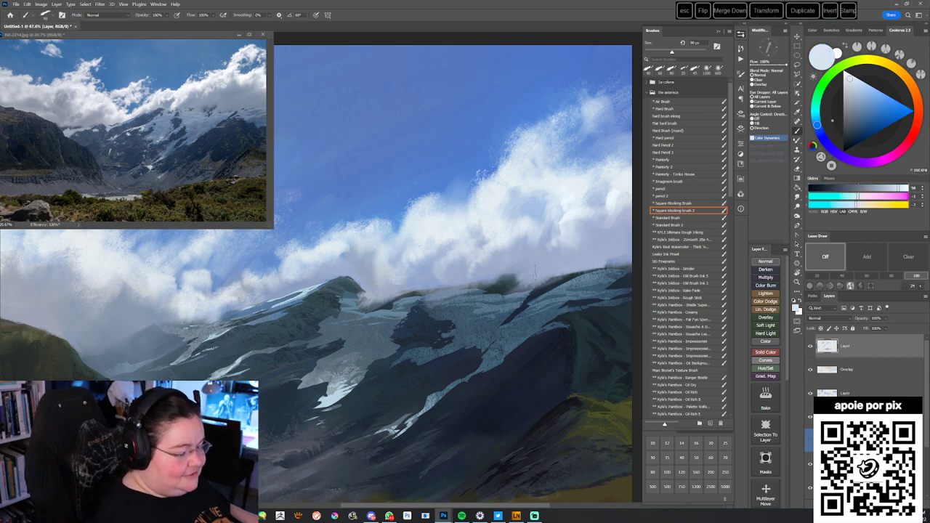
- Even out the shading from the ridge up to the cloud's right end with sampled grey-blue and pale blue tones
{"action": "left_click", "coordinate": [535, 270], "text": "alt"}
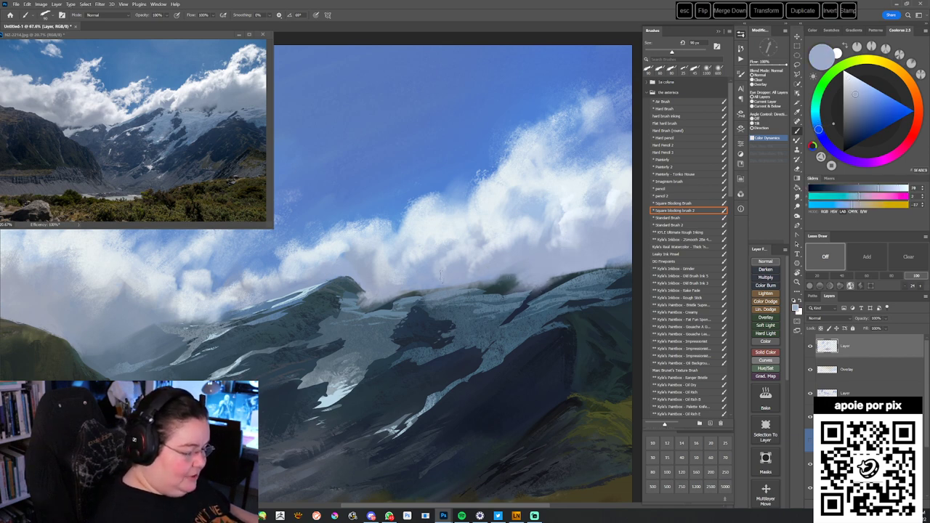
{"action": "left_click", "coordinate": [620, 215], "text": "alt"}
{"action": "left_click", "coordinate": [589, 214], "text": "alt"}
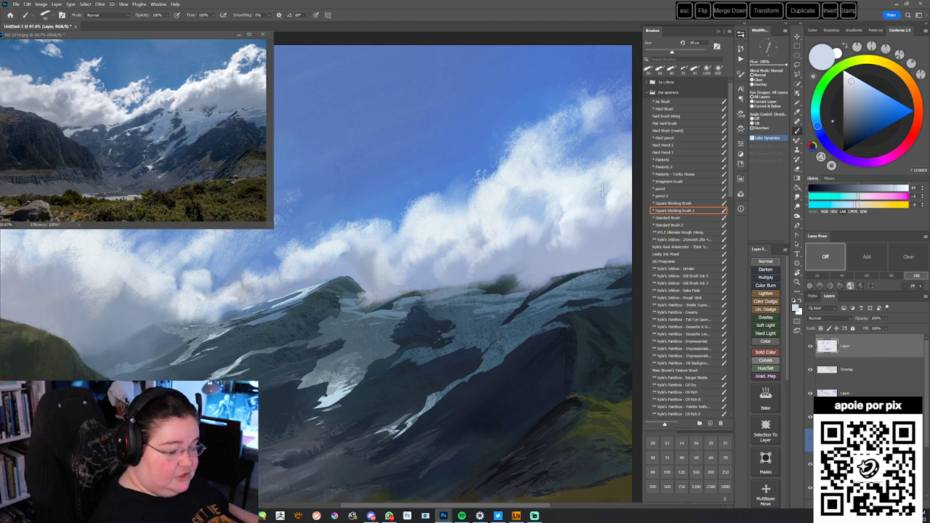
{"action": "left_click", "coordinate": [588, 201], "text": "alt"}
{"action": "left_click", "coordinate": [609, 220], "text": "alt"}
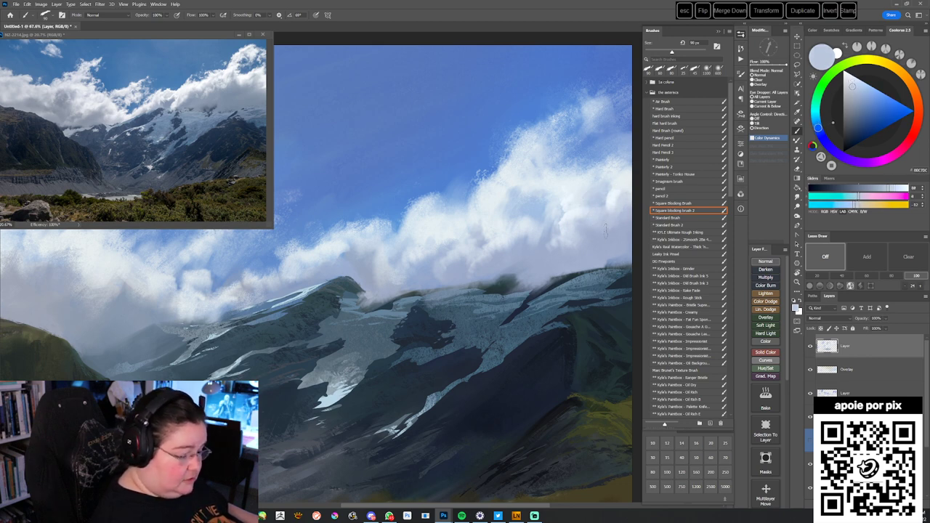
- Touch up the low cloud directly above the central peak with sampled light blue and near-white
{"action": "left_click_drag", "start_coordinate": [390, 360], "coordinate": [469, 371]}
{"action": "left_click", "coordinate": [416, 268], "text": "alt"}
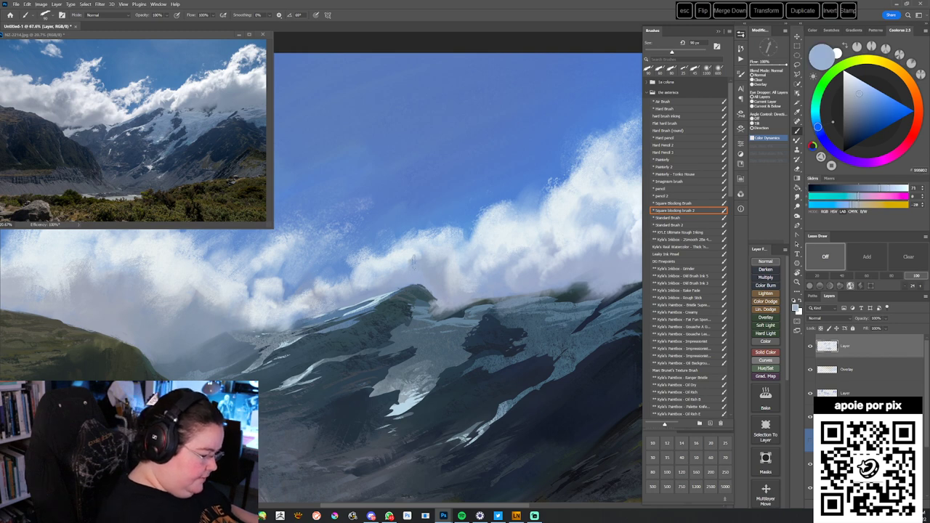
{"action": "left_click", "coordinate": [397, 252], "text": "alt"}
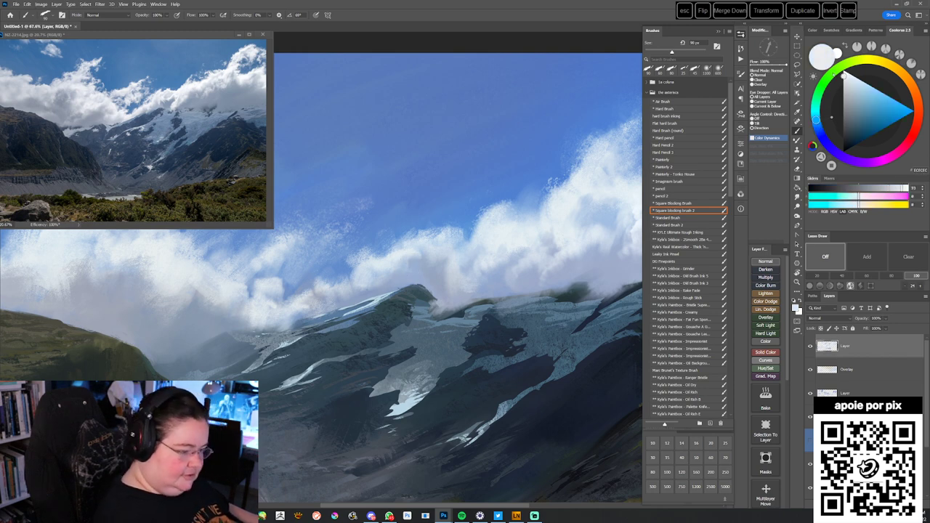
- Detail the cloud's tapering end above the central peak with sampled grey-blue and near-white highlights, reducing the brush to 50 px
{"action": "left_click_drag", "start_coordinate": [420, 339], "coordinate": [536, 325]}
{"action": "left_click_drag", "start_coordinate": [499, 351], "coordinate": [542, 354]}
{"action": "left_click", "coordinate": [547, 250], "text": "alt"}
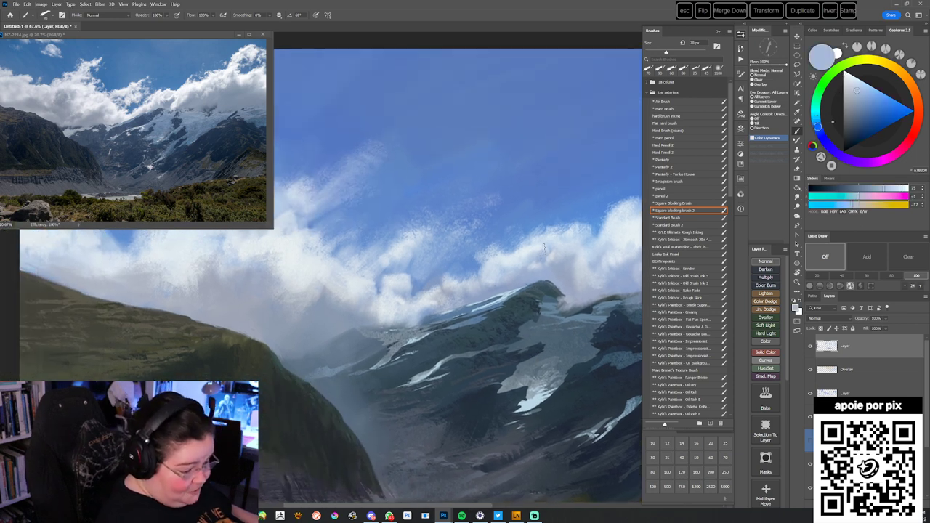
{"action": "left_click", "coordinate": [519, 254], "text": "alt"}
{"action": "key", "text": "bracketleft"}
{"action": "key", "text": "bracketleft"}
{"action": "left_click_drag", "start_coordinate": [526, 264], "coordinate": [534, 268]}
{"action": "left_click", "coordinate": [844, 72]}
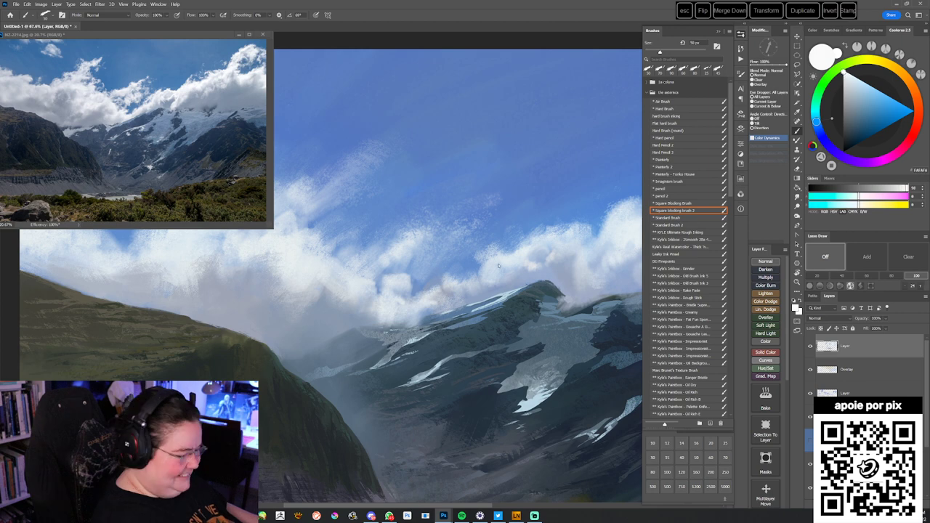
{"action": "left_click_drag", "start_coordinate": [602, 299], "coordinate": [477, 319]}
{"action": "left_click", "coordinate": [527, 252], "text": "alt"}
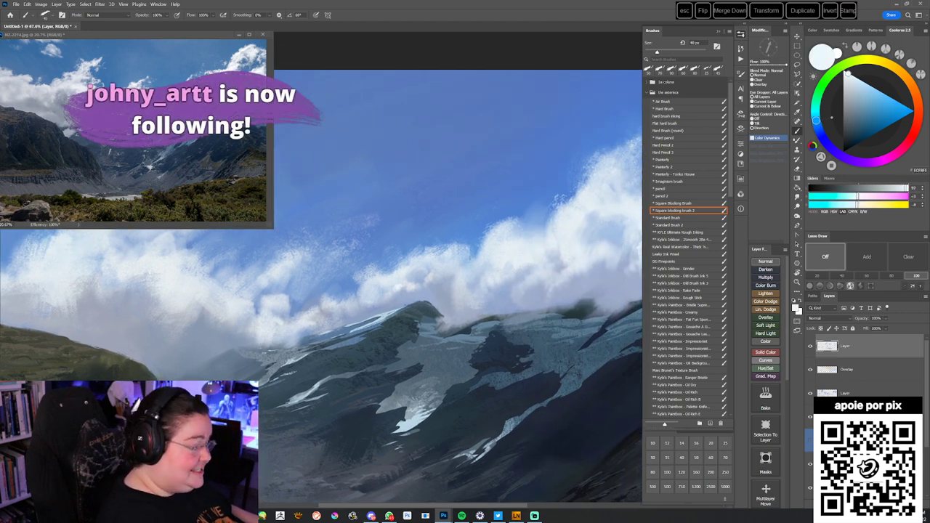
- Refine the right cloud's upper edge with sampled sky blues, setting the brush to 50 px
{"action": "key", "text": "bracketleft"}
{"action": "key", "text": "bracketleft"}
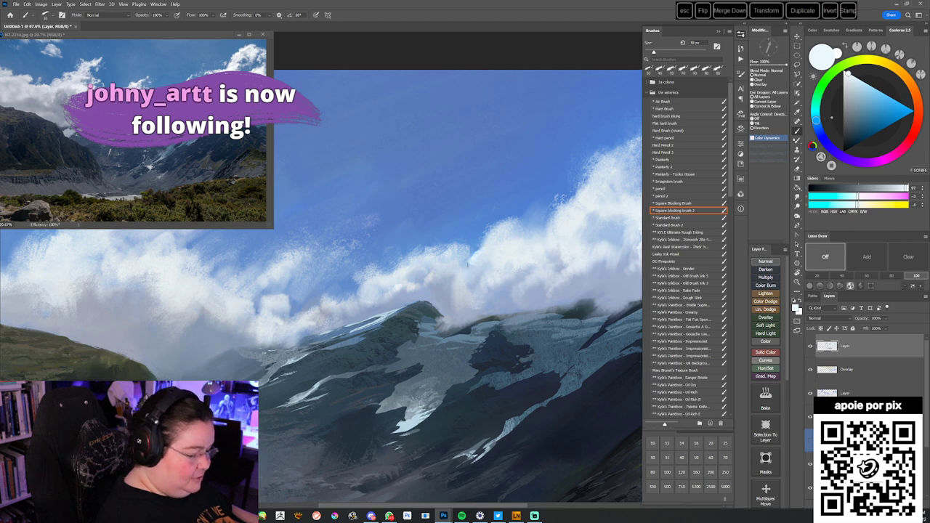
{"action": "left_click_drag", "start_coordinate": [477, 373], "coordinate": [481, 377]}
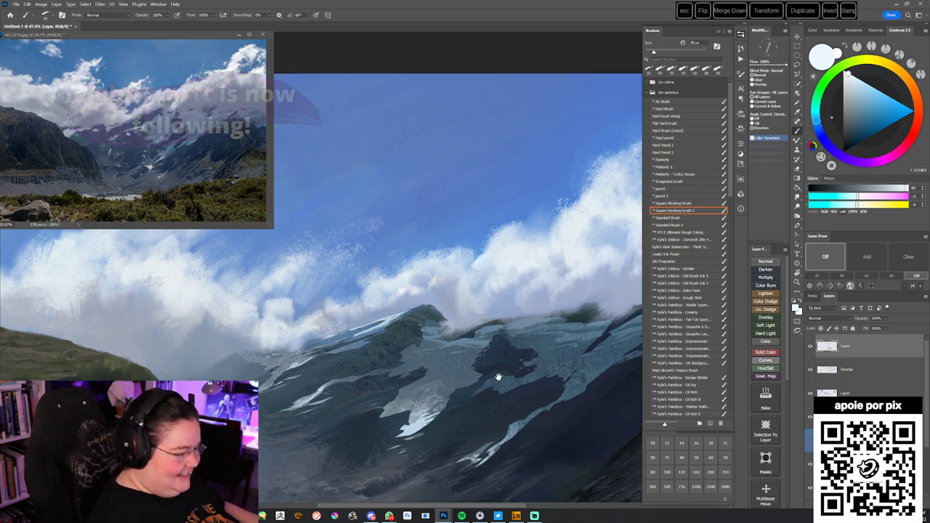
{"action": "left_click_drag", "start_coordinate": [500, 302], "coordinate": [517, 300]}
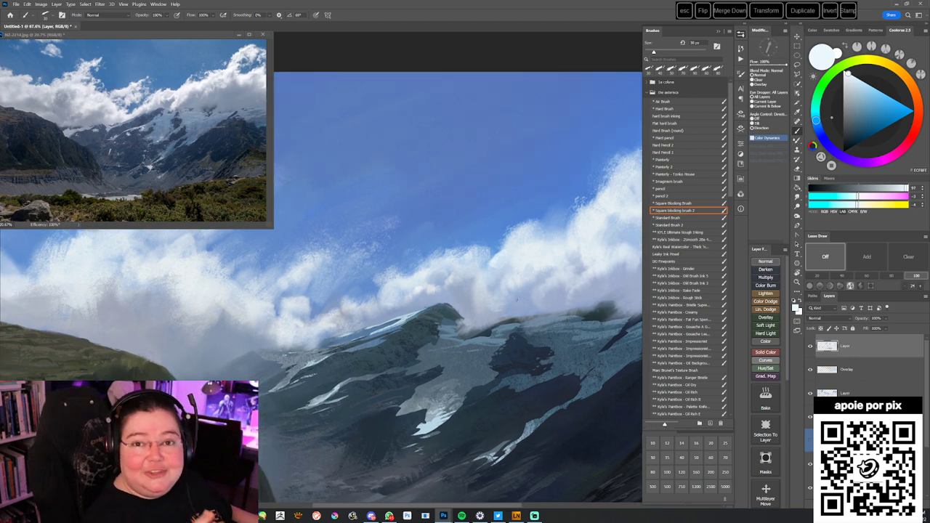
{"action": "key", "text": "]"}
{"action": "left_click", "coordinate": [498, 261], "text": "alt"}
{"action": "key", "text": "bracketright"}
{"action": "key", "text": "bracketright"}
{"action": "key", "text": "bracketright"}
{"action": "left_click", "coordinate": [481, 252], "text": "alt"}
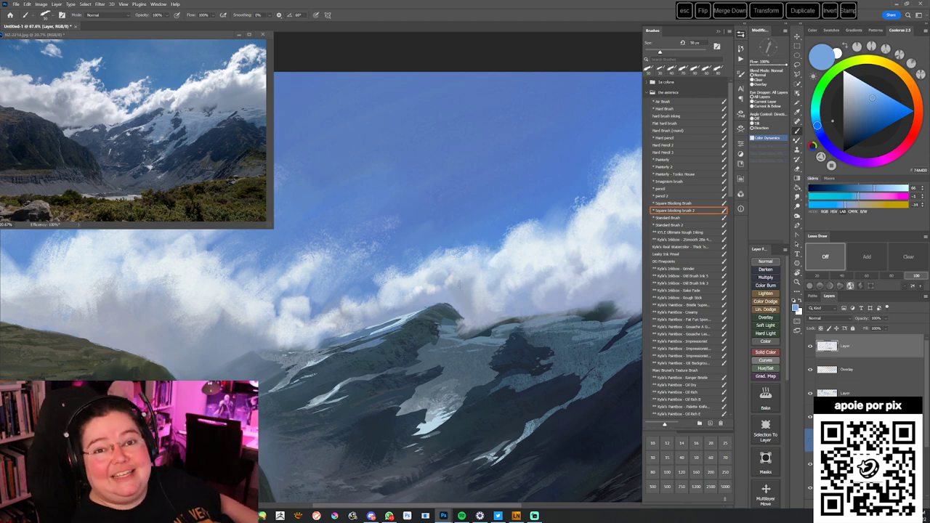
{"action": "left_click", "coordinate": [473, 247], "text": "alt"}
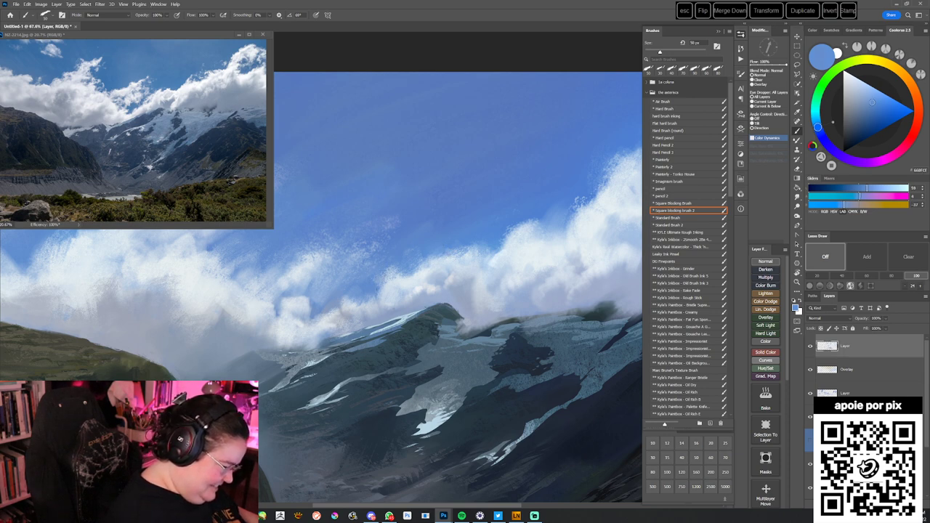
- Brighten the billows at the right cloud's tapering end above the central peak with sampled near-white and a larger brush
{"action": "left_click", "coordinate": [382, 291], "text": "alt"}
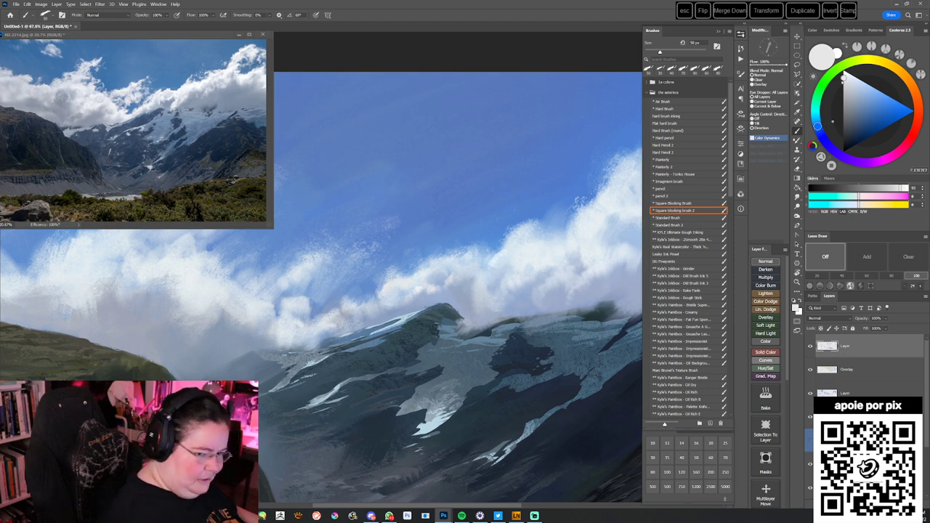
{"action": "key", "text": "bracketright"}
{"action": "key", "text": "bracketright"}
{"action": "key", "text": "bracketright"}
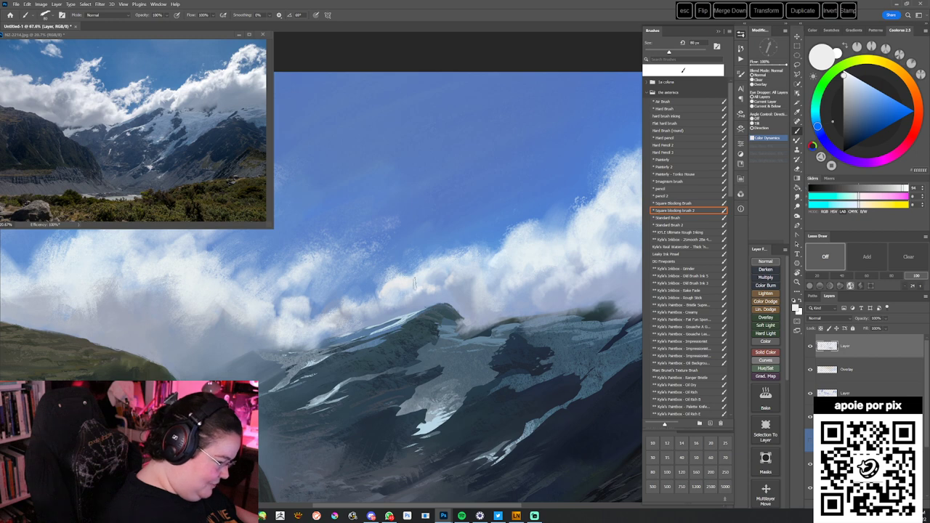
{"action": "mouse_move", "coordinate": [387, 310]}
{"action": "left_mouse_down"}
{"action": "mouse_move", "coordinate": [419, 300]}
{"action": "mouse_move", "coordinate": [407, 284]}
{"action": "left_mouse_up"}
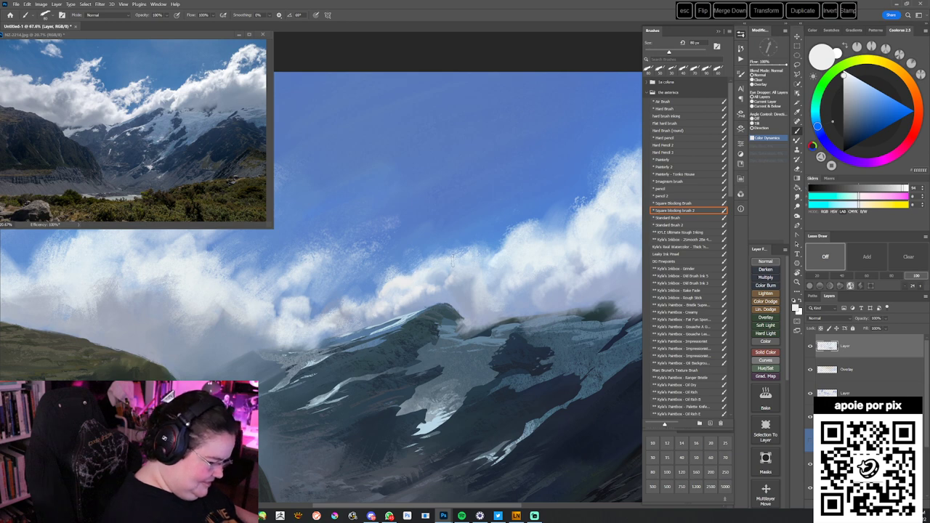
{"action": "left_click_drag", "start_coordinate": [469, 314], "coordinate": [427, 371]}
- Soften the right cloud's base along the ridge with Kyle's Fat Fun Sponge brush in sampled grey-blues
{"action": "left_click", "coordinate": [465, 316], "text": "alt"}
{"action": "left_click", "coordinate": [711, 320]}
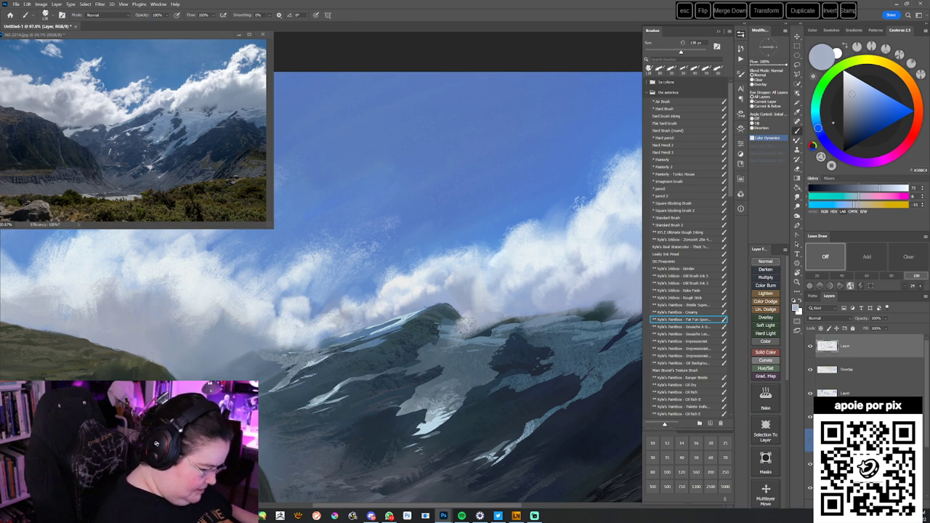
{"action": "left_click_drag", "start_coordinate": [488, 335], "coordinate": [426, 334]}
{"action": "left_click", "coordinate": [463, 308], "text": "alt"}
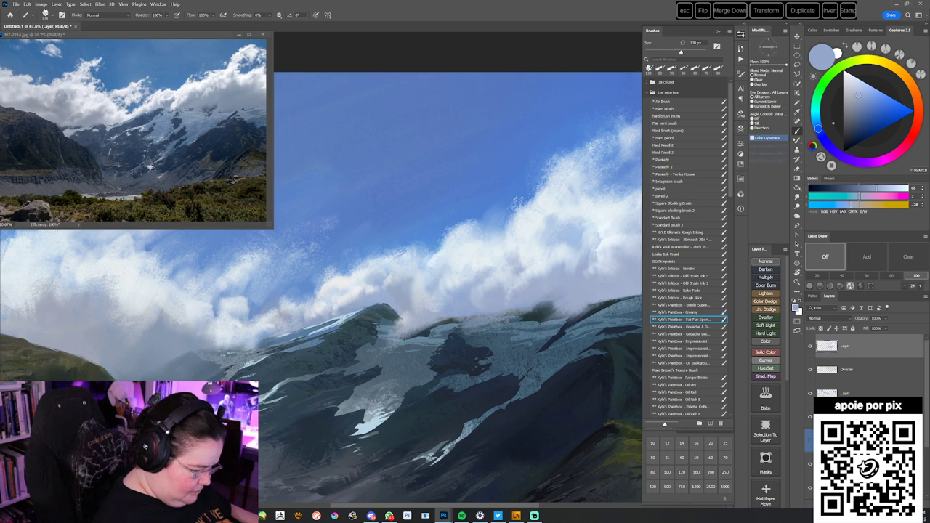
{"action": "mouse_move", "coordinate": [543, 306]}
{"action": "left_mouse_down"}
{"action": "mouse_move", "coordinate": [470, 312]}
{"action": "mouse_move", "coordinate": [497, 314]}
{"action": "left_mouse_up"}
{"action": "left_click", "coordinate": [519, 303], "text": "alt"}
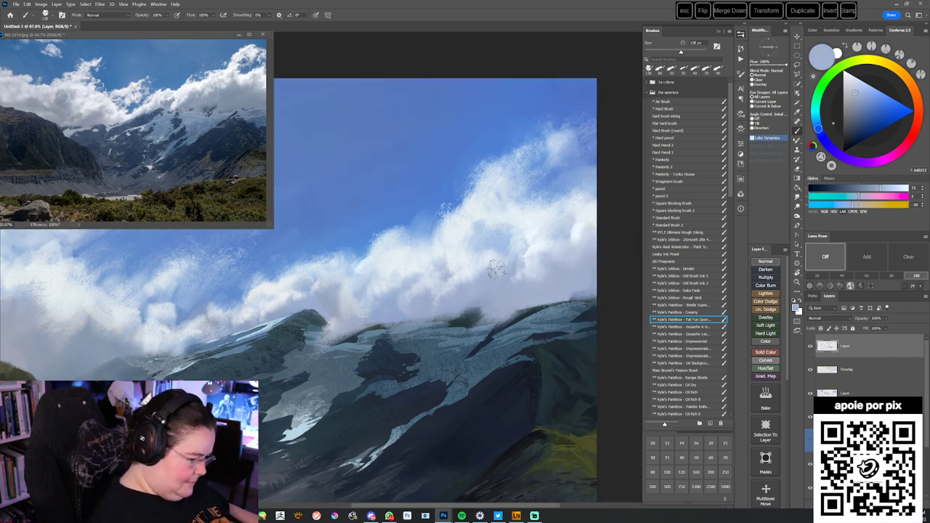
- Switch back to Square blocking brush 2 at a smaller size and rework the gap between the two clouds with sampled sky blue
{"action": "scroll", "coordinate": [494, 274], "scroll_direction": "up", "scroll_amount": 3}
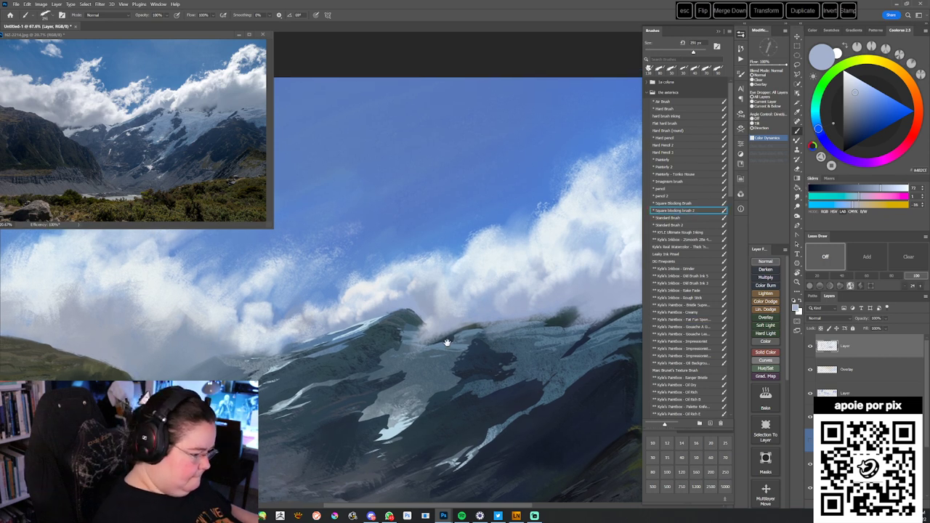
{"action": "left_click_drag", "start_coordinate": [427, 351], "coordinate": [491, 342]}
{"action": "key", "text": "bracketleft"}
{"action": "key", "text": "bracketleft"}
{"action": "key", "text": "bracketleft"}
{"action": "key", "text": "bracketleft"}
{"action": "key", "text": "bracketleft"}
{"action": "left_click", "coordinate": [391, 283], "text": "alt"}
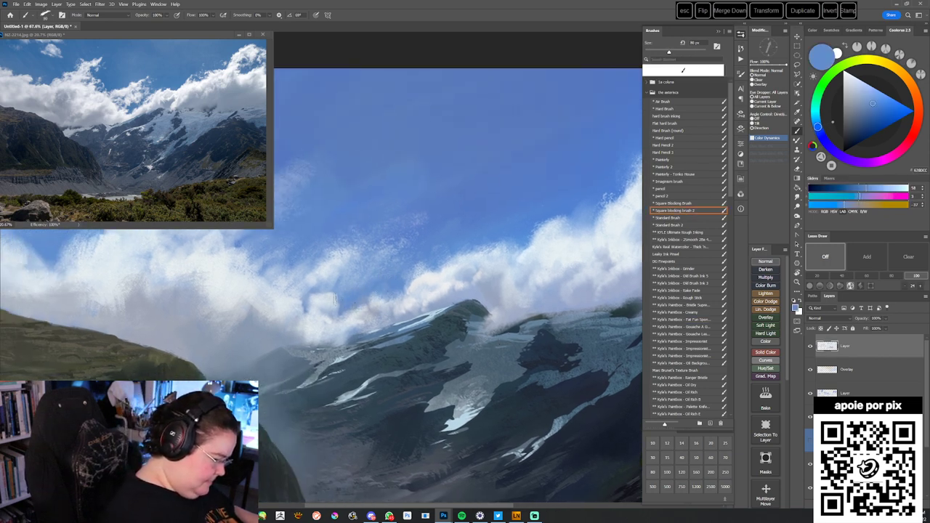
- Define the small low billow at the left cloud's end beside the central peak with sampled pale blue and sky blue
{"action": "left_click_drag", "start_coordinate": [335, 298], "coordinate": [436, 313]}
{"action": "left_click", "coordinate": [434, 320], "text": "alt"}
{"action": "left_click", "coordinate": [474, 306], "text": "alt"}
{"action": "left_click", "coordinate": [466, 318], "text": "alt"}
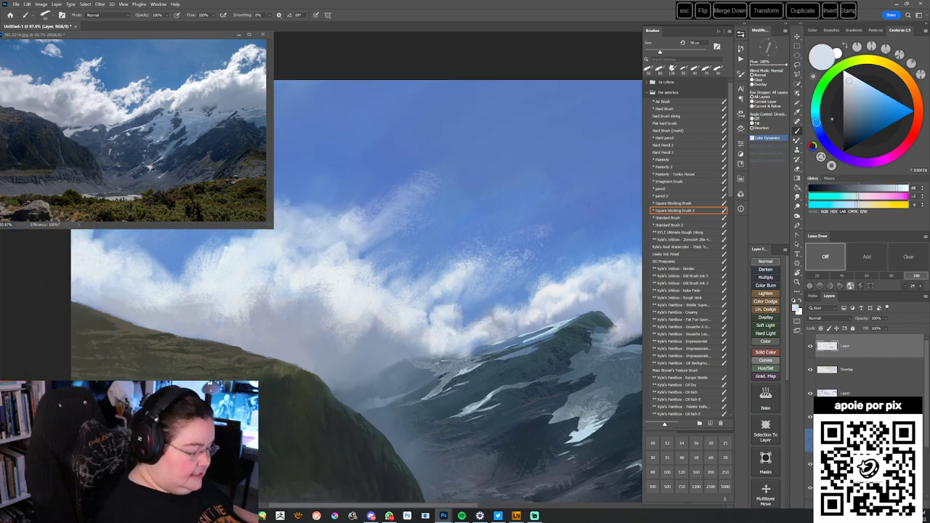
{"action": "left_click", "coordinate": [476, 301], "text": "alt"}
{"action": "left_click", "coordinate": [483, 301], "text": "alt"}
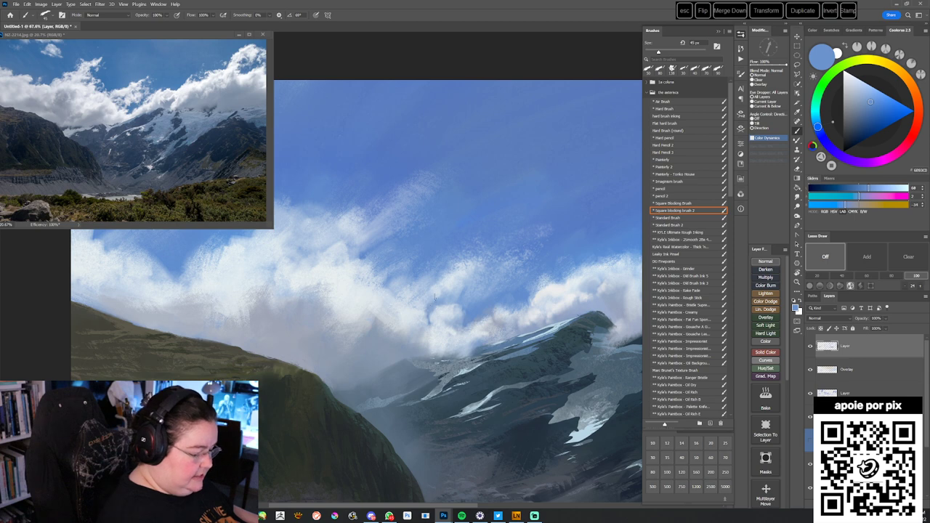
- Shape the notch between the small billow and the main left cloud with sampled sky blue and pale cloud tones
{"action": "left_click", "coordinate": [445, 288], "text": "alt"}
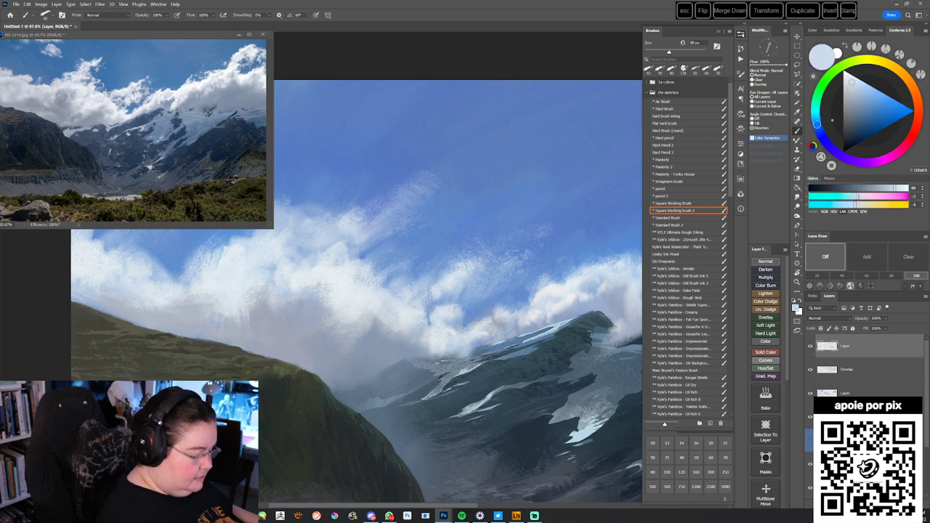
{"action": "left_click", "coordinate": [428, 273], "text": "alt"}
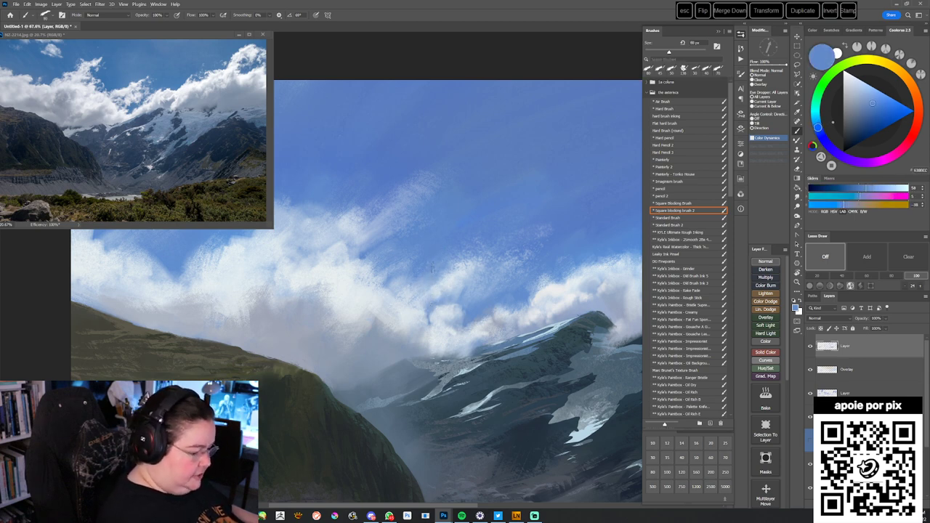
{"action": "left_click", "coordinate": [452, 287], "text": "alt"}
{"action": "left_click", "coordinate": [471, 308], "text": "alt"}
{"action": "left_click", "coordinate": [440, 316], "text": "alt"}
{"action": "left_click_drag", "start_coordinate": [489, 332], "coordinate": [551, 311]}
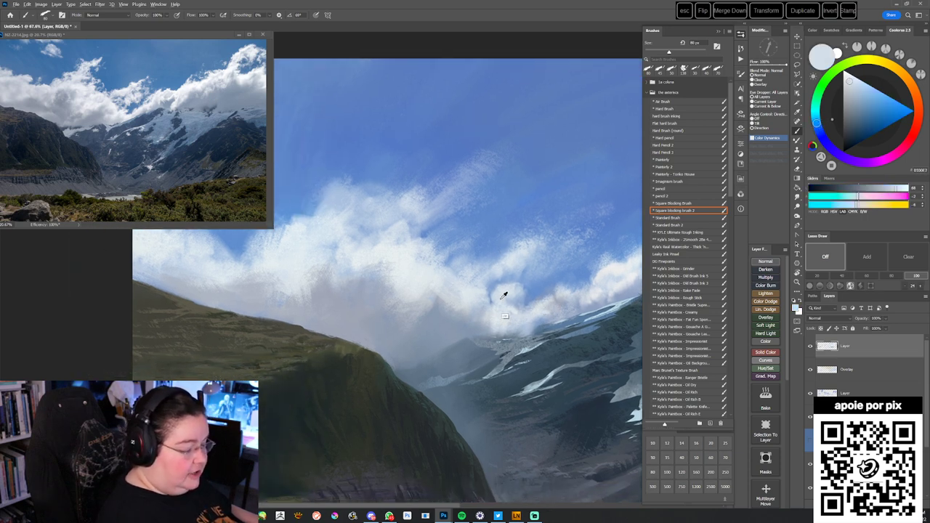
- Paint a grey-blue shadow into the left cloud above the valley and blend it with sampled off-white and grey tones
{"action": "left_click", "coordinate": [432, 311], "text": "alt"}
{"action": "left_click", "coordinate": [441, 294], "text": "alt"}
{"action": "mouse_move", "coordinate": [439, 291]}
{"action": "left_mouse_down"}
{"action": "mouse_move", "coordinate": [437, 273]}
{"action": "mouse_move", "coordinate": [449, 287]}
{"action": "left_mouse_up"}
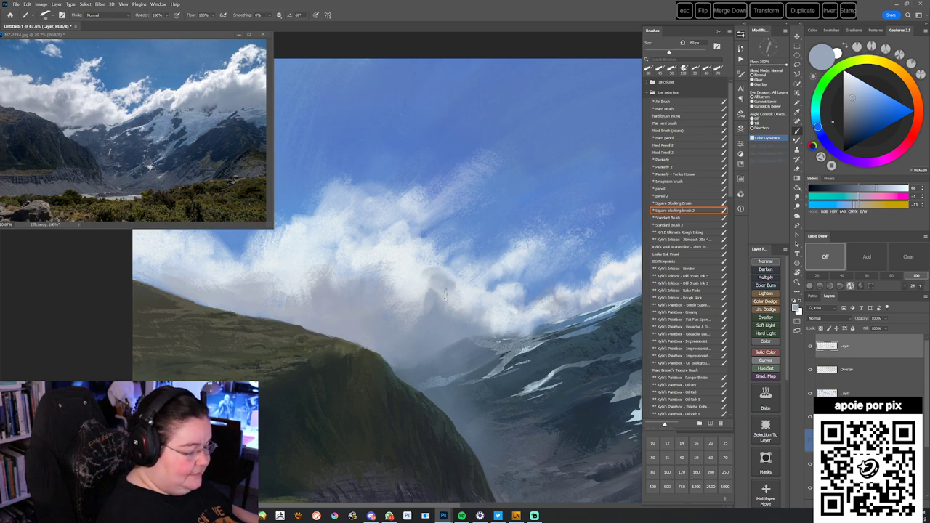
{"action": "left_click", "coordinate": [434, 296], "text": "alt"}
{"action": "left_click", "coordinate": [424, 280], "text": "alt"}
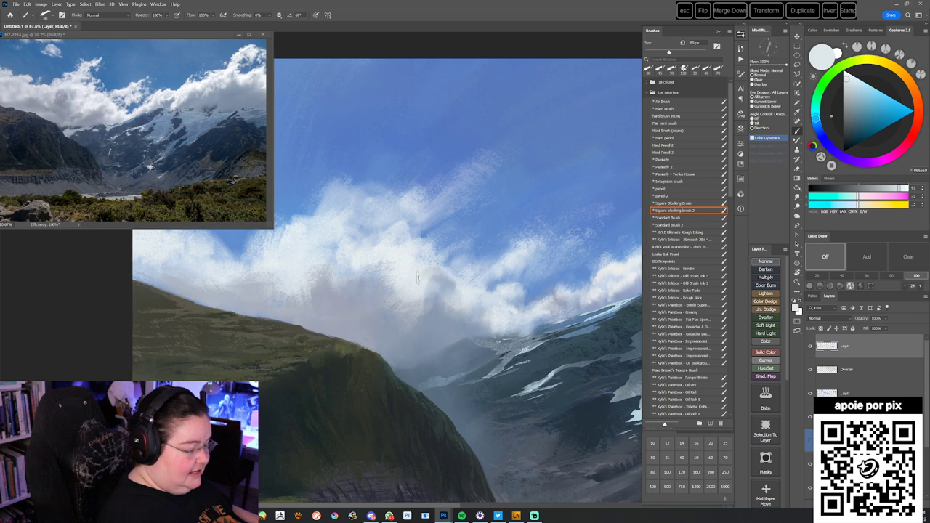
{"action": "left_click", "coordinate": [423, 304], "text": "alt"}
{"action": "left_click", "coordinate": [424, 291], "text": "alt"}
{"action": "left_click_drag", "start_coordinate": [424, 302], "coordinate": [432, 314]}
{"action": "left_click", "coordinate": [453, 284], "text": "alt"}
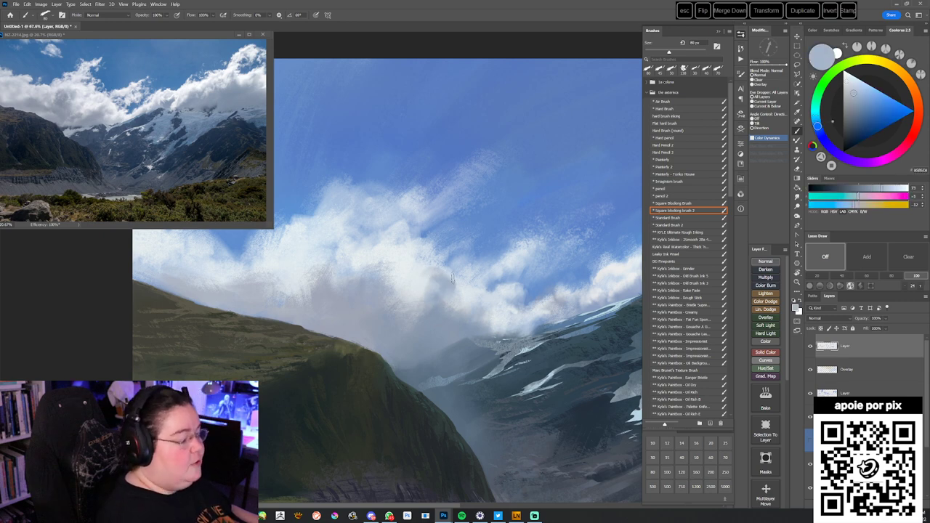
- Highlight the left cloud's billows above the valley with pale blue and a brighter near-white, reducing the brush to 50 px
{"action": "left_click_drag", "start_coordinate": [481, 333], "coordinate": [500, 332]}
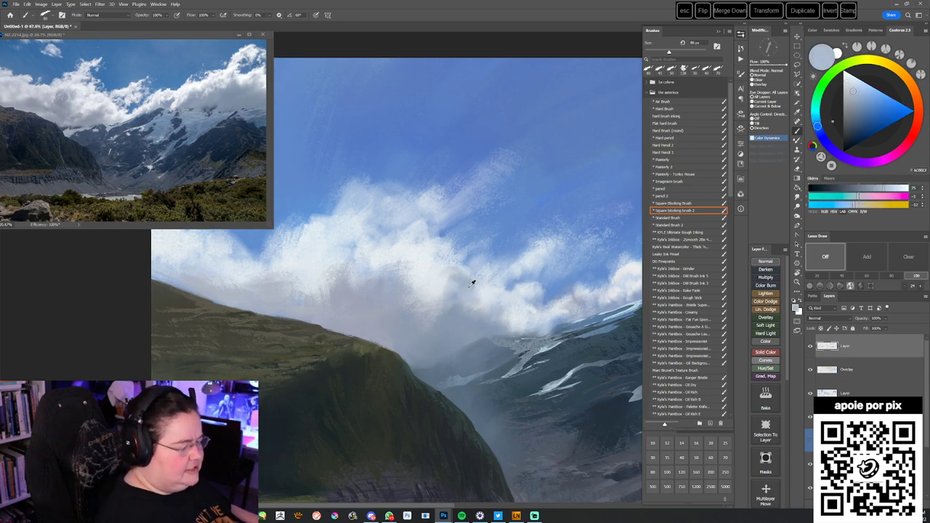
{"action": "left_click", "coordinate": [489, 295], "text": "alt"}
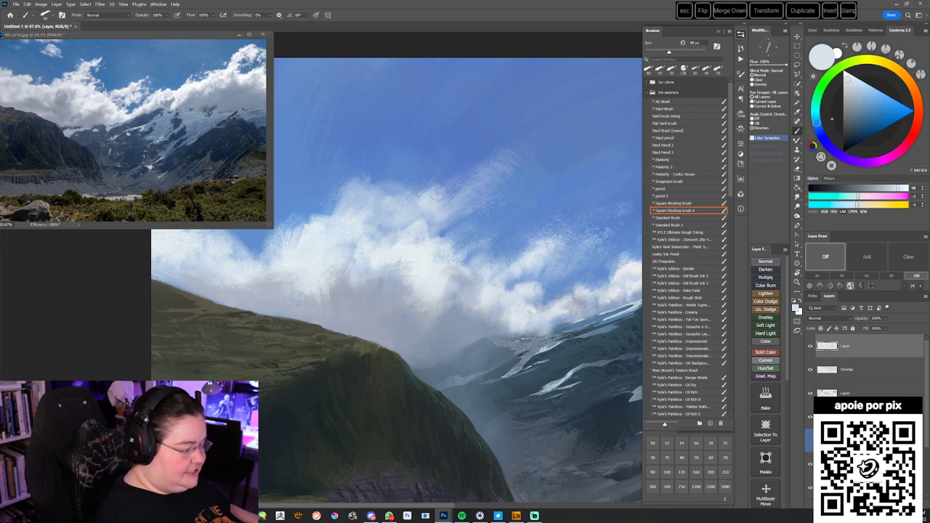
{"action": "left_click", "coordinate": [844, 76]}
{"action": "key", "text": "bracketleft"}
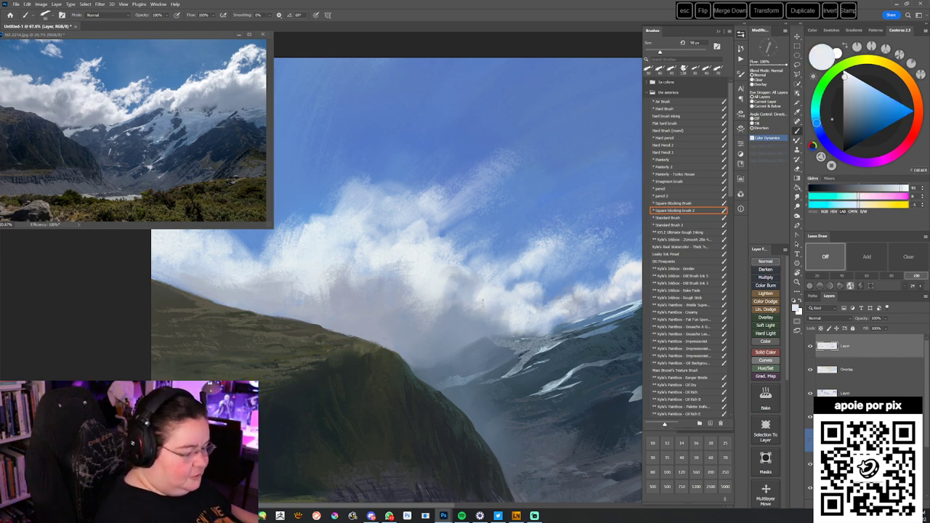
{"action": "left_click_drag", "start_coordinate": [482, 303], "coordinate": [518, 341]}
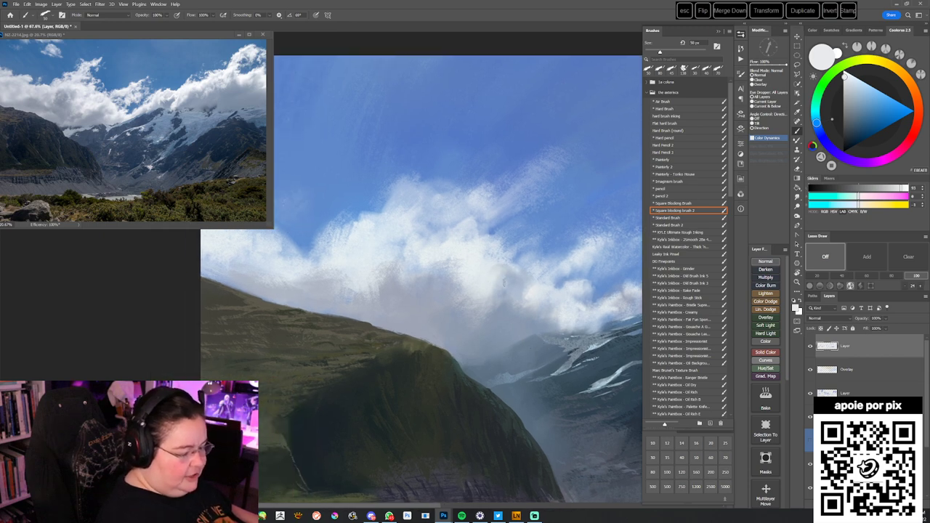
- Refine the left cloud's central billows and the shaded area beneath them with sampled near-white, pale blue and grey-blue
{"action": "left_click", "coordinate": [505, 277], "text": "alt"}
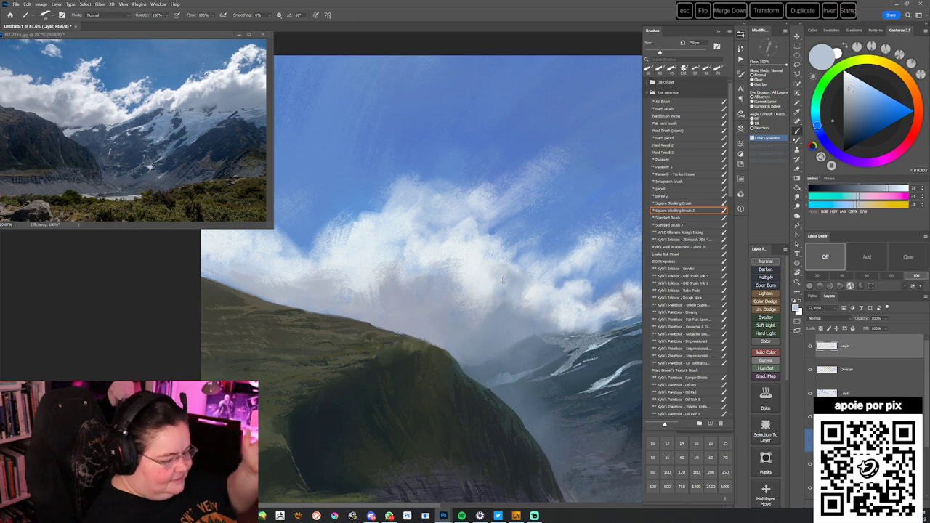
{"action": "left_click", "coordinate": [452, 244], "text": "alt"}
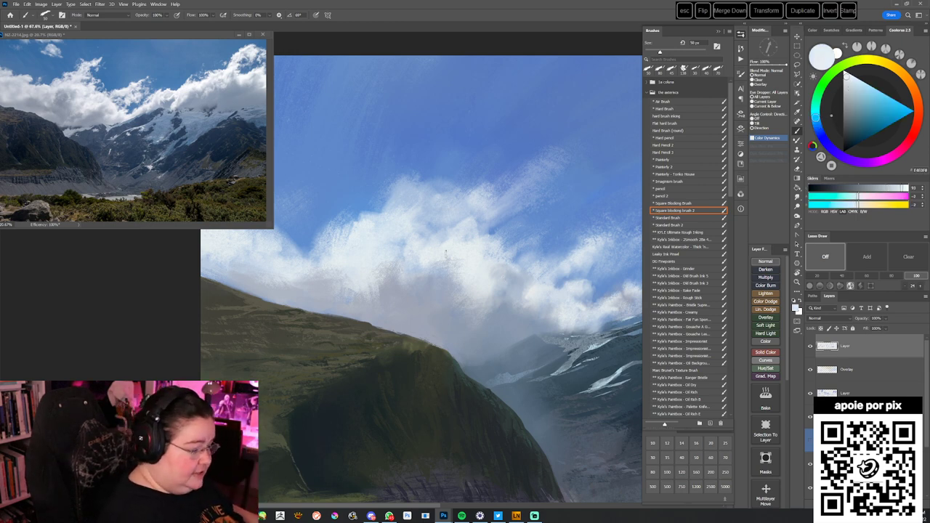
{"action": "left_click", "coordinate": [465, 253], "text": "alt"}
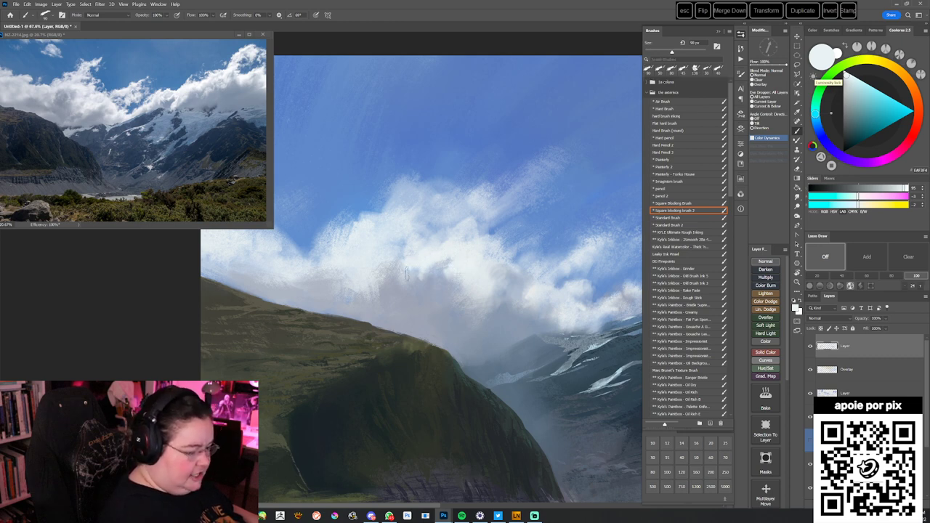
{"action": "left_click", "coordinate": [411, 275], "text": "alt"}
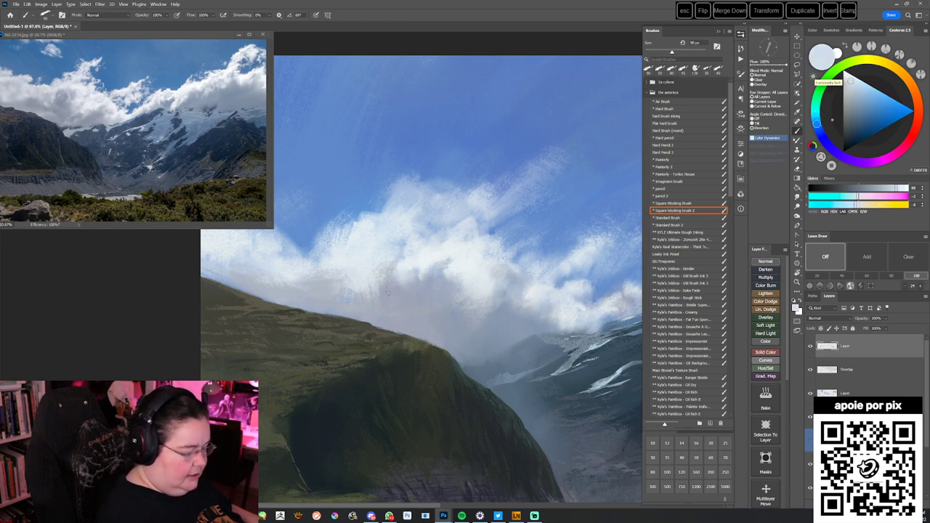
{"action": "left_click", "coordinate": [384, 305], "text": "alt"}
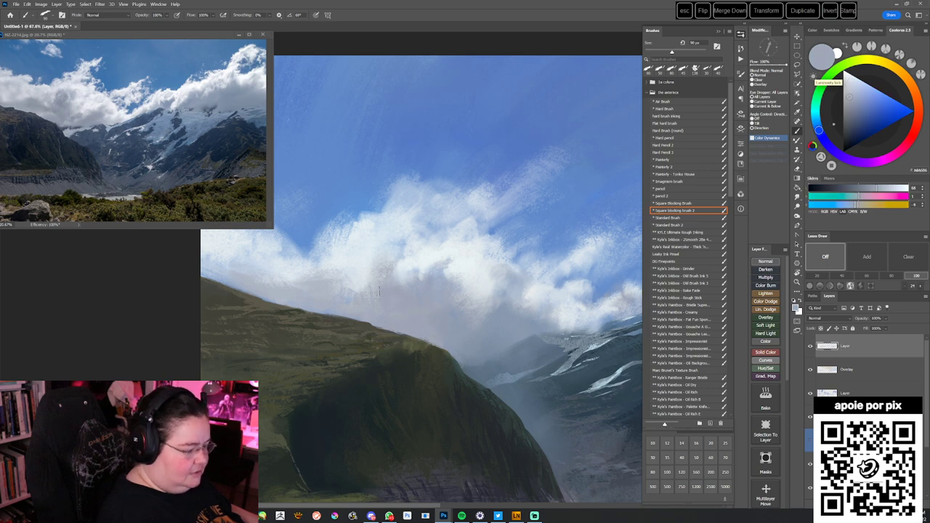
- Soften the left cloud's lower edge above the valley with sampled off-white and grey-blue, using a 70 px brush
{"action": "left_click_drag", "start_coordinate": [528, 374], "coordinate": [515, 353]}
{"action": "left_click", "coordinate": [466, 270], "text": "alt"}
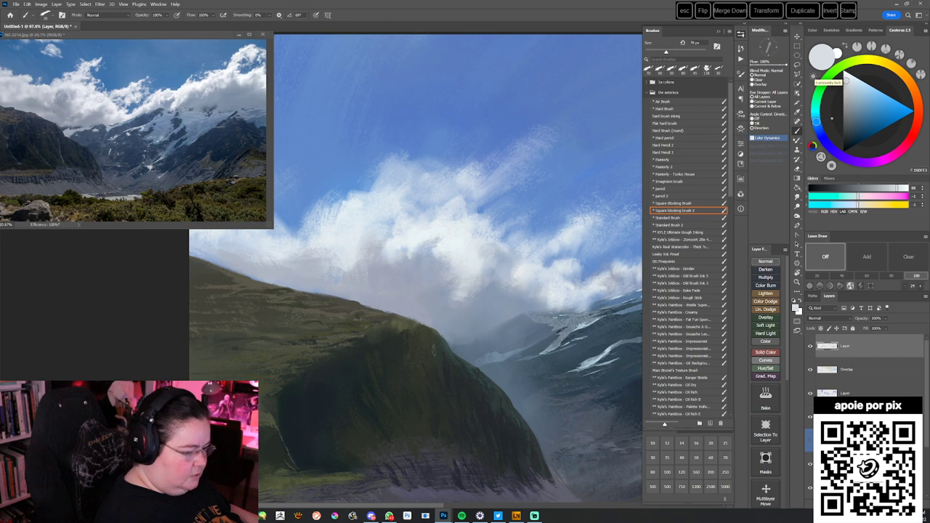
{"action": "left_click_drag", "start_coordinate": [476, 394], "coordinate": [513, 400]}
{"action": "left_click", "coordinate": [470, 301], "text": "alt"}
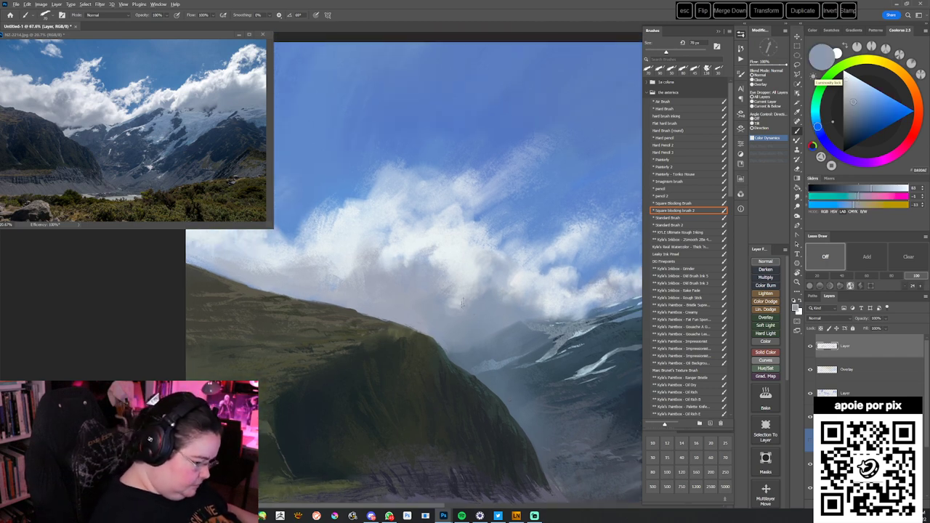
- Rework the shading at the left cloud's base above the green slope with sampled grey and pale blue tones
{"action": "left_click_drag", "start_coordinate": [425, 332], "coordinate": [488, 348]}
{"action": "left_click", "coordinate": [407, 284], "text": "alt"}
{"action": "left_click", "coordinate": [404, 307], "text": "alt"}
{"action": "left_click", "coordinate": [388, 298], "text": "alt"}
{"action": "left_click", "coordinate": [399, 292], "text": "alt"}
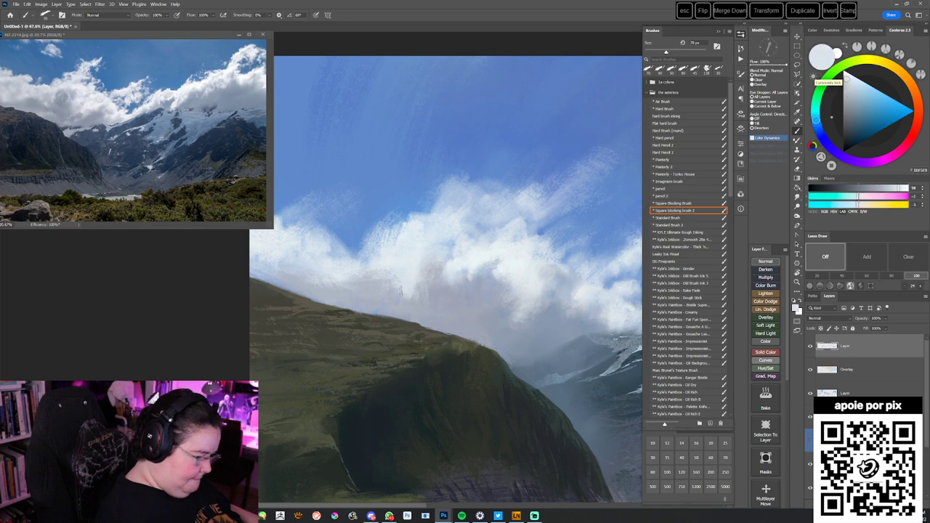
- Shade the left cloud's central billows with sampled grey-blue, enlarging the brush to 100 px
{"action": "left_click_drag", "start_coordinate": [512, 340], "coordinate": [416, 347]}
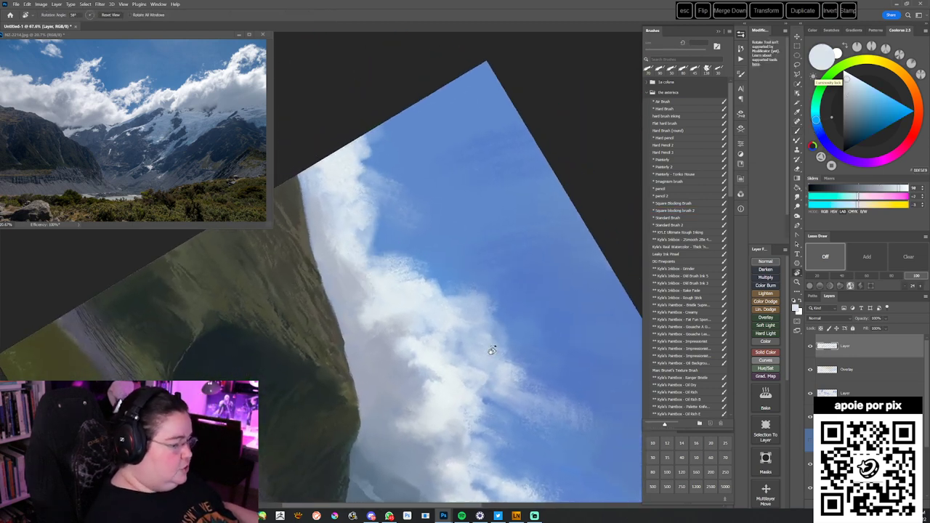
{"action": "left_click", "coordinate": [417, 322], "text": "alt"}
{"action": "key", "text": "bracketright"}
{"action": "left_click_drag", "start_coordinate": [410, 307], "coordinate": [412, 314]}
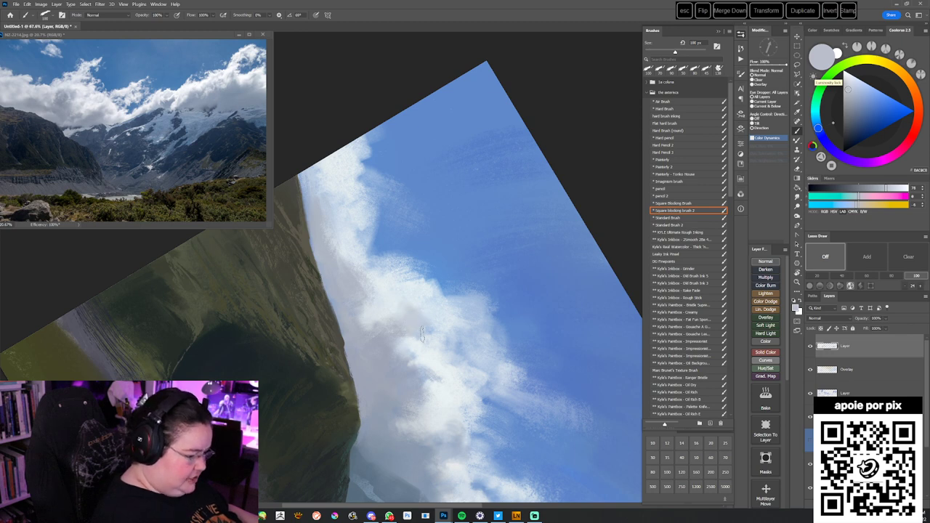
{"action": "key", "text": "Escape"}
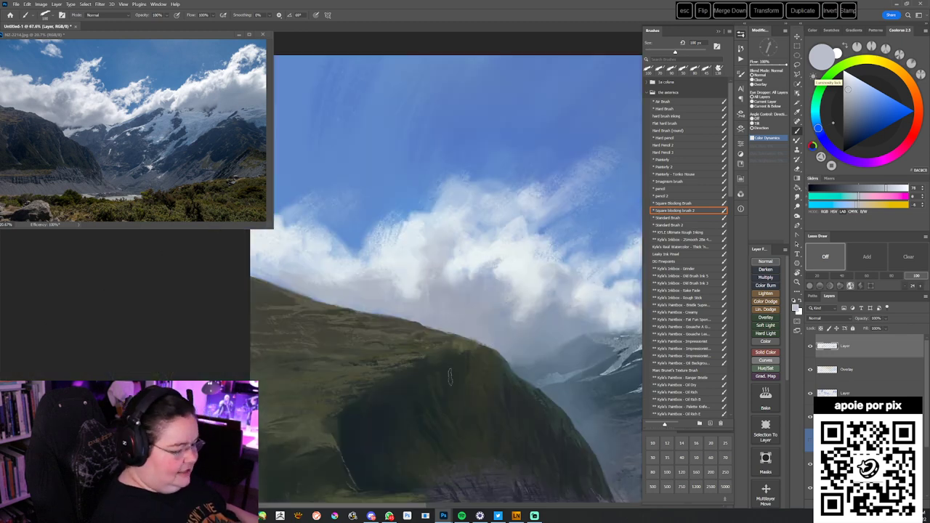
- Blend the left cloud's middle billows into its shaded underside with sampled pale grey and grey-blue tones
{"action": "left_click", "coordinate": [396, 264], "text": "alt"}
{"action": "left_click", "coordinate": [380, 272], "text": "alt"}
{"action": "left_click_drag", "start_coordinate": [373, 274], "coordinate": [385, 265]}
{"action": "left_click_drag", "start_coordinate": [545, 346], "coordinate": [515, 339]}
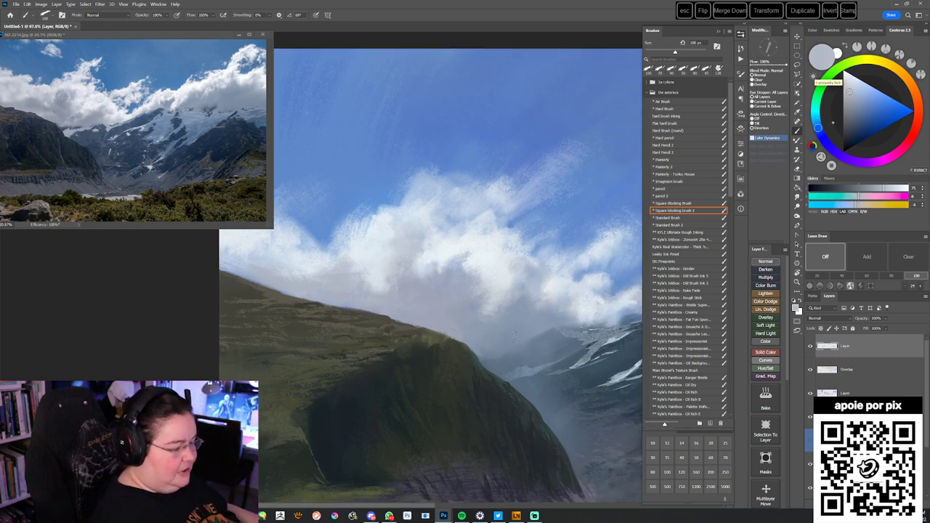
{"action": "left_click", "coordinate": [465, 269], "text": "alt"}
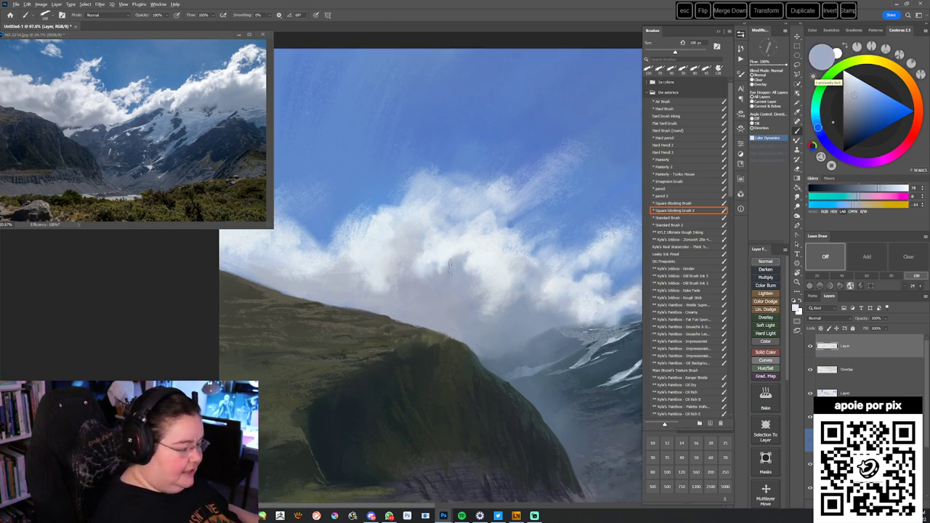
{"action": "left_click", "coordinate": [450, 257], "text": "alt"}
{"action": "left_click_drag", "start_coordinate": [422, 301], "coordinate": [510, 321]}
- Retouch the left cloud above the green slope with sampled pale grey-blue and near-white
{"action": "left_click", "coordinate": [406, 286], "text": "alt"}
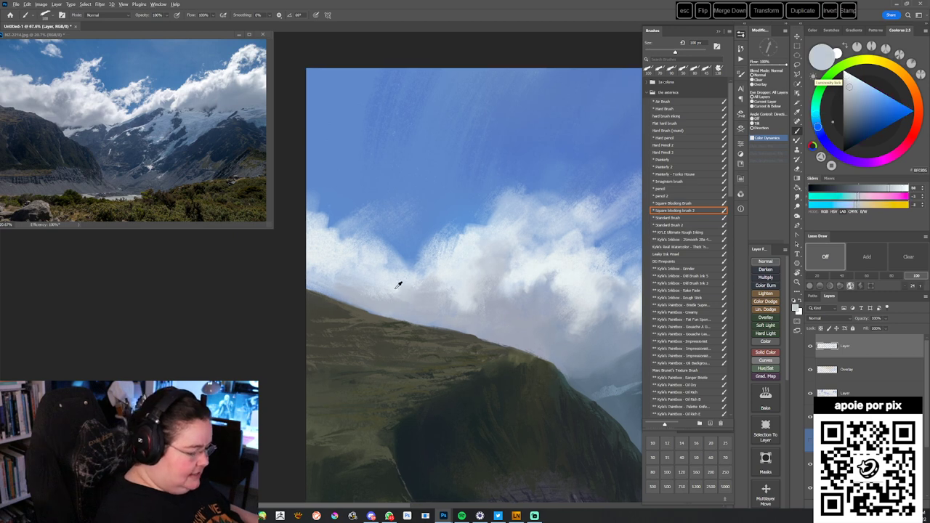
{"action": "left_click", "coordinate": [393, 285], "text": "alt"}
{"action": "left_click", "coordinate": [350, 276], "text": "alt"}
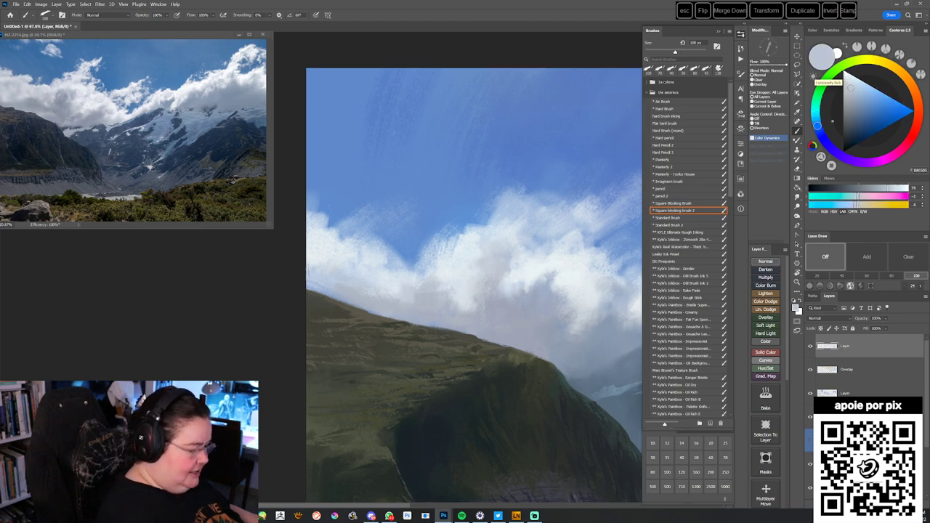
{"action": "left_click", "coordinate": [490, 263], "text": "alt"}
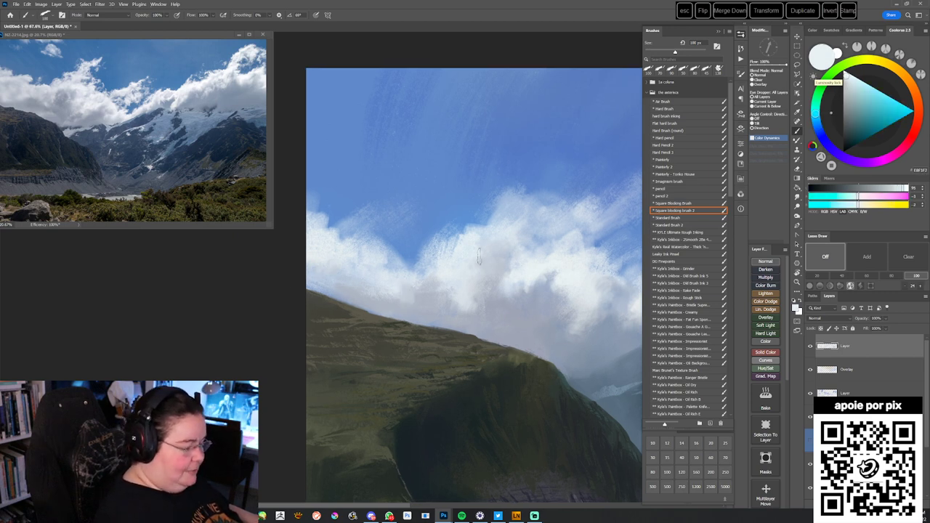
{"action": "left_click", "coordinate": [324, 212], "text": "alt"}
{"action": "left_click", "coordinate": [322, 229], "text": "alt"}
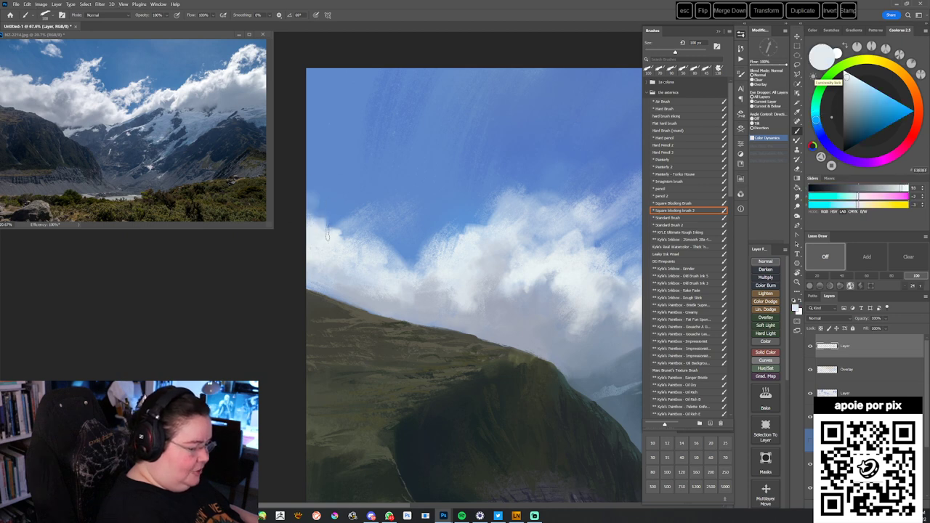
- Refine the billows at the left cloud's outer end with sampled pale blue and near-white, reducing the brush to 80 px
{"action": "left_click", "coordinate": [331, 211], "text": "alt"}
{"action": "left_click", "coordinate": [347, 266], "text": "alt"}
{"action": "left_click", "coordinate": [540, 234], "text": "alt"}
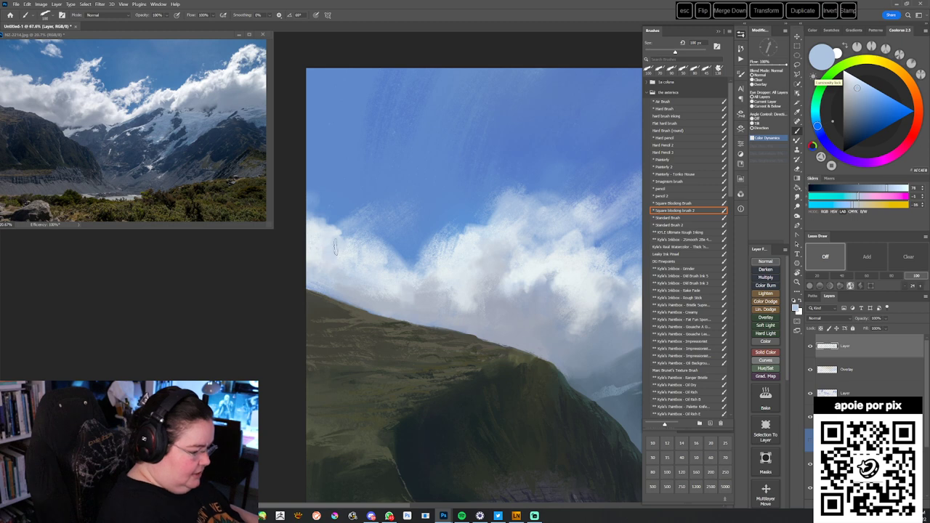
{"action": "left_click", "coordinate": [377, 260], "text": "alt"}
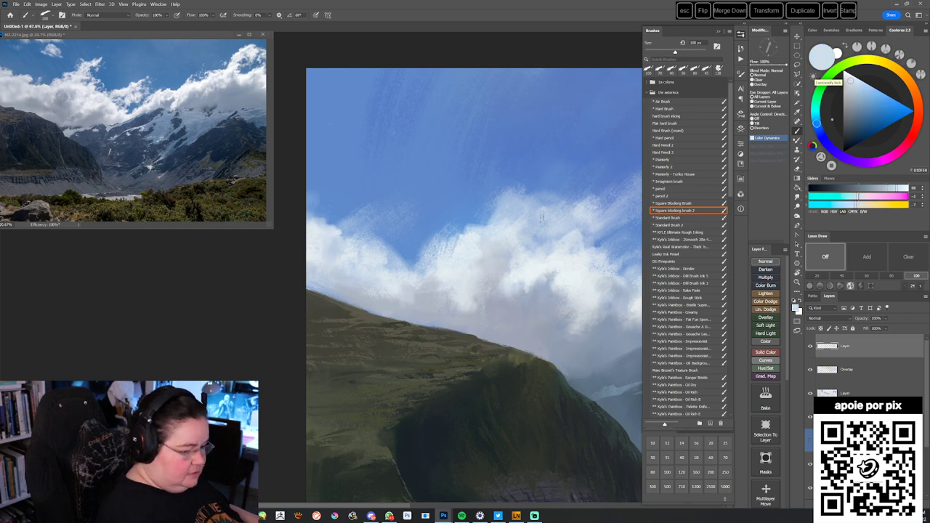
{"action": "left_click", "coordinate": [471, 247], "text": "alt"}
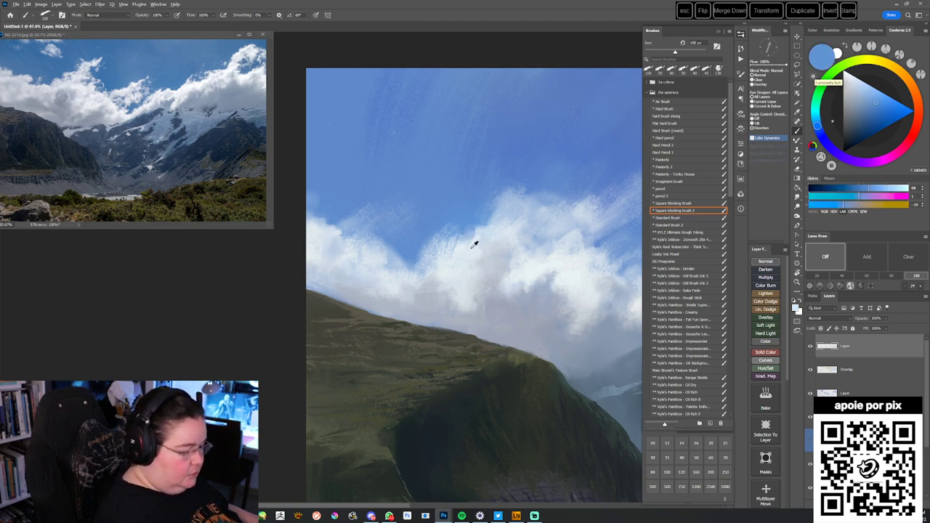
{"action": "left_click", "coordinate": [482, 247], "text": "alt"}
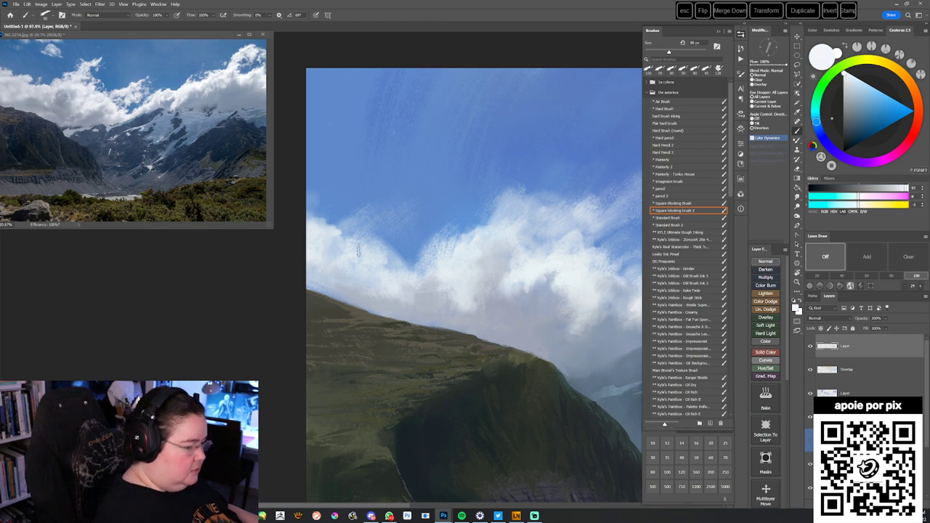
{"action": "left_click_drag", "start_coordinate": [581, 398], "coordinate": [498, 364]}
- Touch up the left cloud's central forms with sampled grey-blue and sky blue
{"action": "left_click", "coordinate": [464, 238], "text": "alt"}
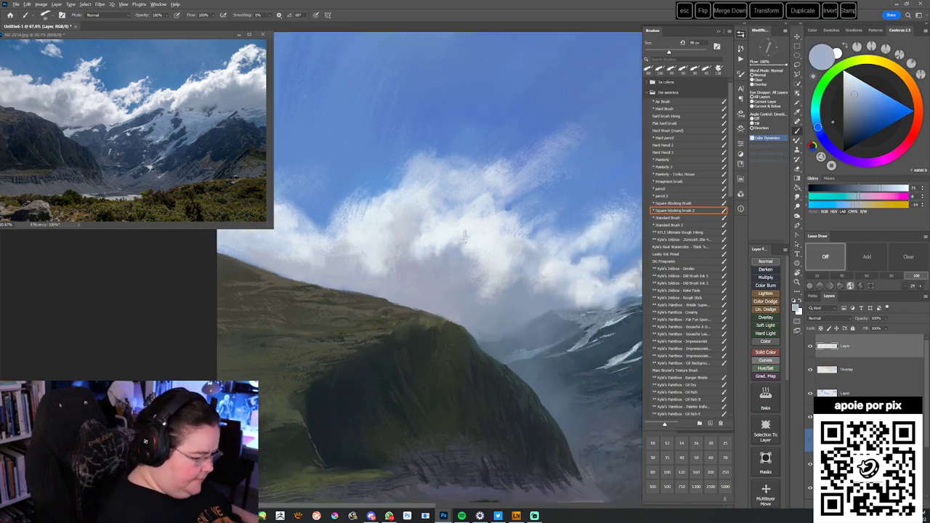
{"action": "left_click", "coordinate": [471, 234], "text": "alt"}
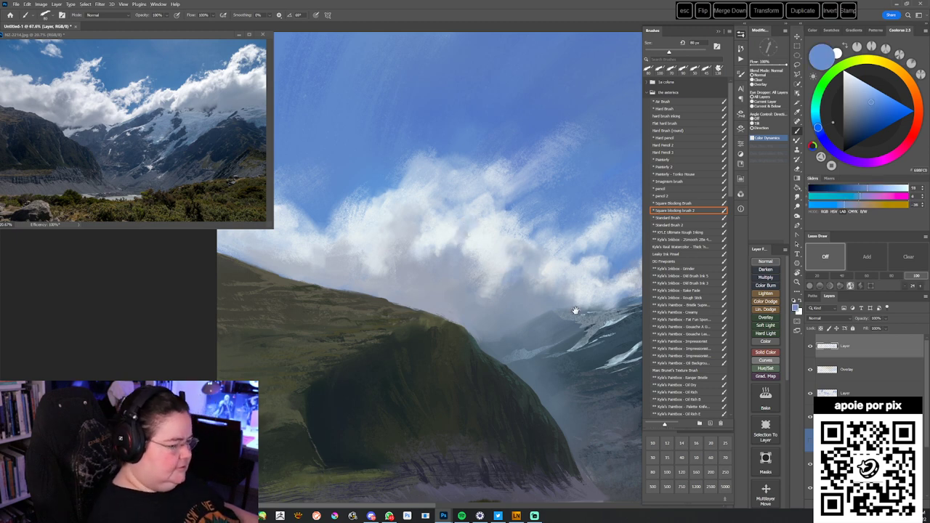
{"action": "left_click_drag", "start_coordinate": [572, 306], "coordinate": [551, 305]}
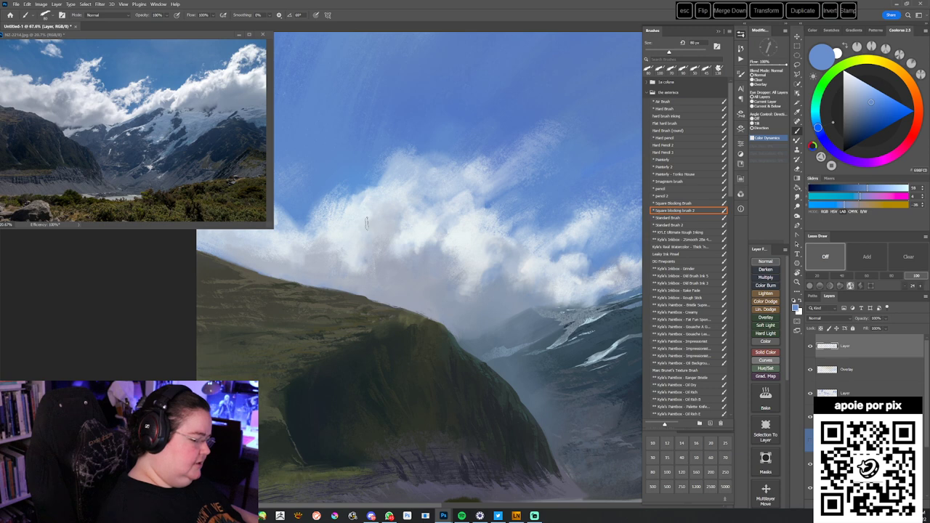
- Add a new Normal layer for the right cloud and switch to Standard Brush 2
{"action": "mouse_move", "coordinate": [594, 372]}
{"action": "left_mouse_down"}
{"action": "mouse_move", "coordinate": [426, 362]}
{"action": "mouse_move", "coordinate": [314, 372]}
{"action": "left_mouse_up"}
{"action": "left_click_drag", "start_coordinate": [596, 334], "coordinate": [504, 396]}
{"action": "left_click", "coordinate": [510, 244], "text": "alt"}
{"action": "left_click_drag", "start_coordinate": [504, 327], "coordinate": [490, 342]}
{"action": "left_click", "coordinate": [765, 261]}
{"action": "left_click", "coordinate": [671, 225]}
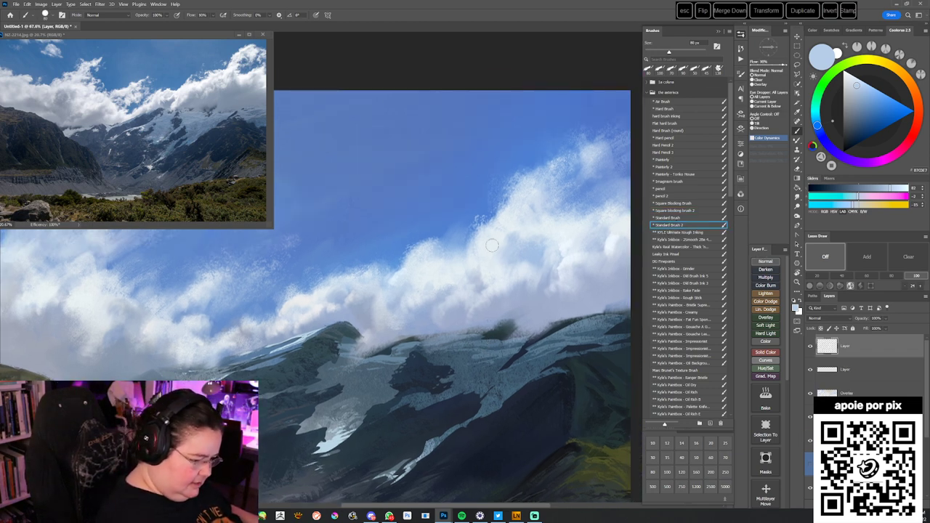
- Paint near-white billows in the right cloud above the ridge, reducing the brush from 60 px to 35 px
{"action": "left_click", "coordinate": [497, 226], "text": "alt"}
{"action": "left_click", "coordinate": [845, 72]}
{"action": "key", "text": "bracketleft"}
{"action": "key", "text": "bracketleft"}
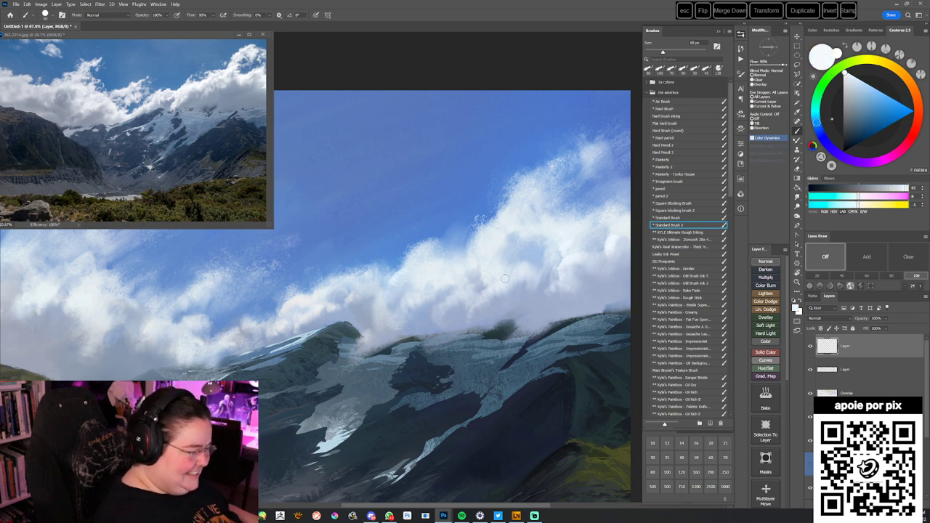
{"action": "left_click", "coordinate": [843, 73]}
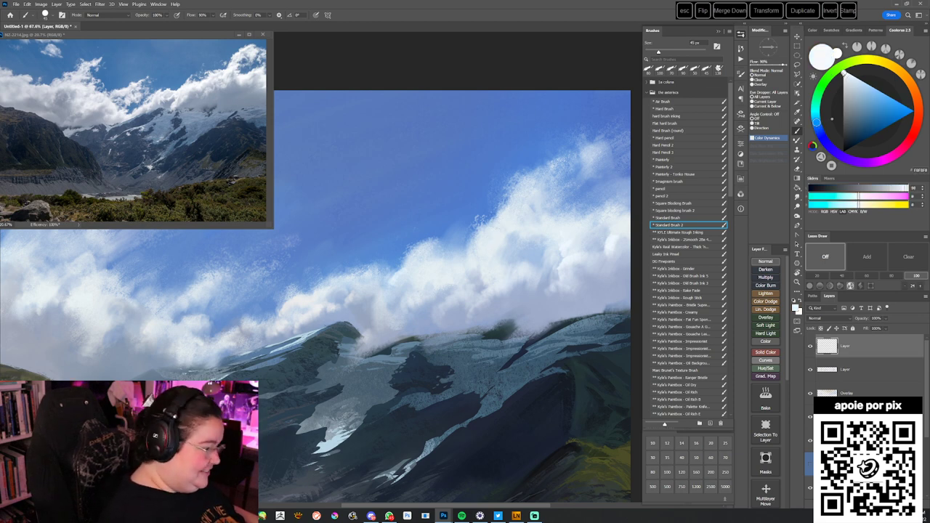
{"action": "mouse_move", "coordinate": [510, 279]}
{"action": "left_mouse_down"}
{"action": "mouse_move", "coordinate": [517, 258]}
{"action": "mouse_move", "coordinate": [495, 281]}
{"action": "mouse_move", "coordinate": [492, 255]}
{"action": "mouse_move", "coordinate": [489, 275]}
{"action": "mouse_move", "coordinate": [498, 261]}
{"action": "mouse_move", "coordinate": [478, 290]}
{"action": "mouse_move", "coordinate": [492, 265]}
{"action": "mouse_move", "coordinate": [490, 293]}
{"action": "mouse_move", "coordinate": [472, 302]}
{"action": "mouse_move", "coordinate": [523, 250]}
{"action": "mouse_move", "coordinate": [488, 236]}
{"action": "mouse_move", "coordinate": [485, 244]}
{"action": "mouse_move", "coordinate": [494, 232]}
{"action": "mouse_move", "coordinate": [479, 263]}
{"action": "mouse_move", "coordinate": [449, 273]}
{"action": "left_mouse_up"}
{"action": "key", "text": "bracketleft"}
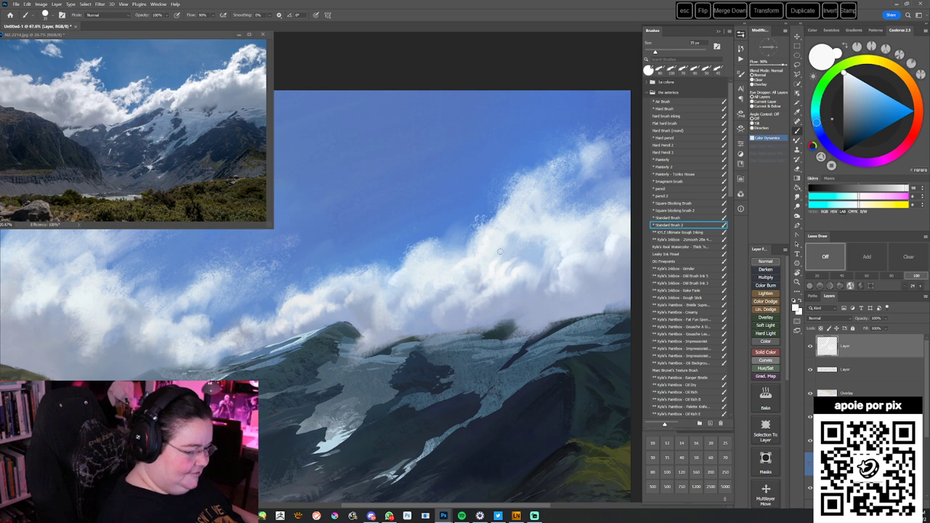
- Add smaller near-white highlights across the right cloud's upper billows, reducing the brush to 30 px
{"action": "left_click_drag", "start_coordinate": [566, 235], "coordinate": [604, 229]}
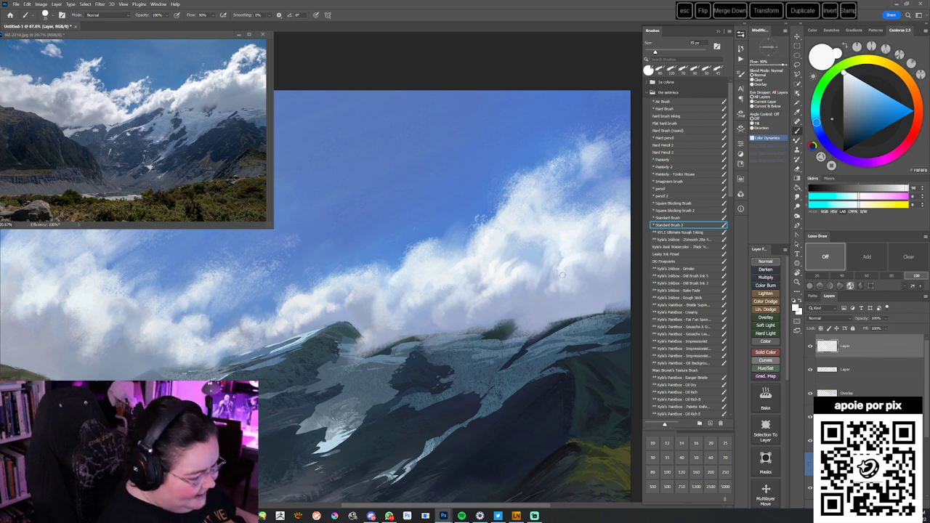
{"action": "left_click_drag", "start_coordinate": [445, 328], "coordinate": [471, 324]}
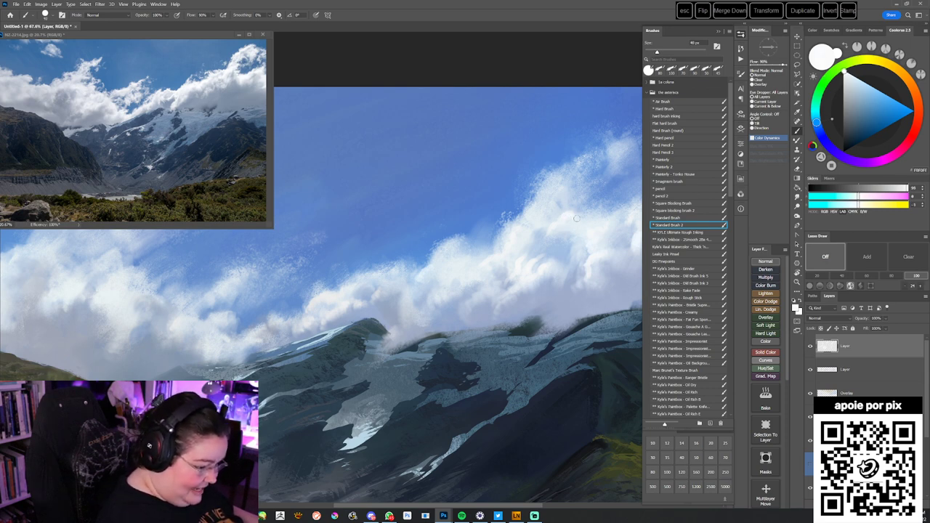
{"action": "key", "text": "bracketleft"}
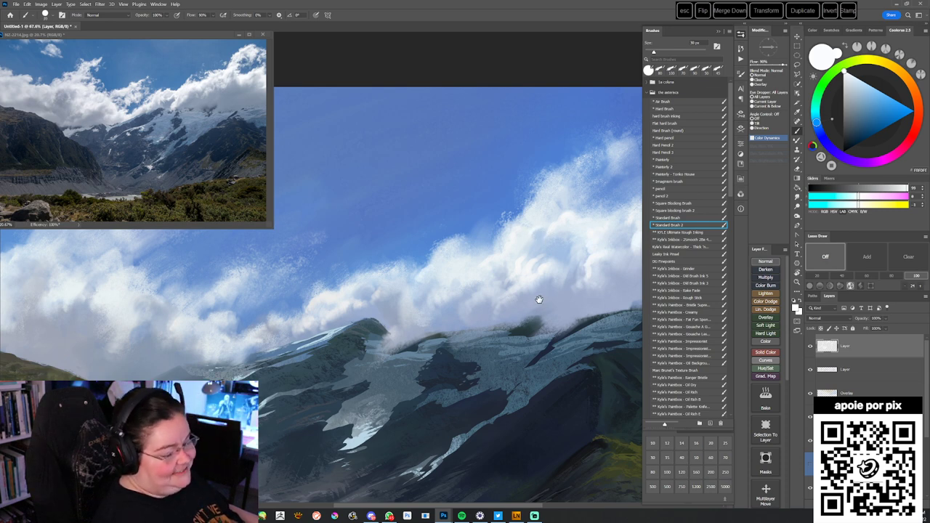
{"action": "left_click_drag", "start_coordinate": [537, 300], "coordinate": [563, 294]}
- Extend the near-white billow highlights along the right cloud toward the snowy peak with a 35 to 40 px brush
{"action": "key", "text": "bracketright"}
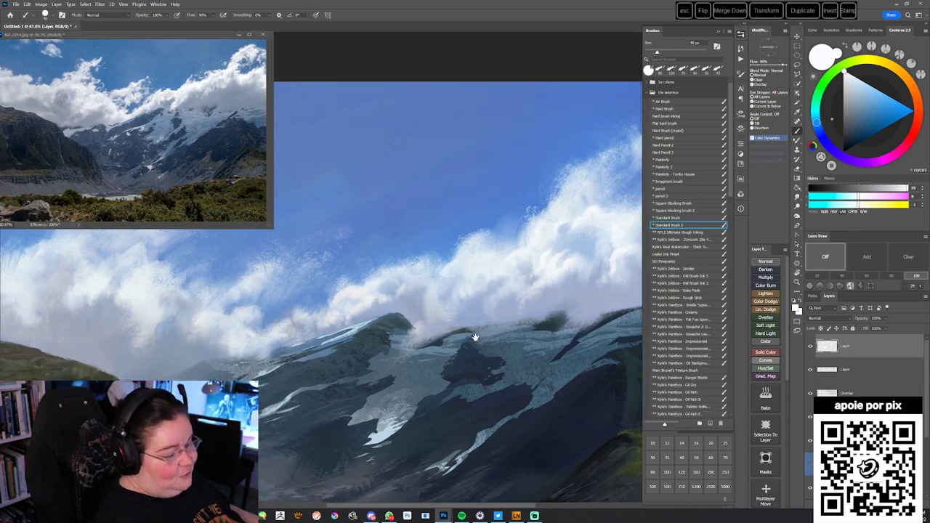
{"action": "left_click_drag", "start_coordinate": [472, 337], "coordinate": [556, 318]}
{"action": "key", "text": "bracketleft"}
{"action": "left_click_drag", "start_coordinate": [579, 240], "coordinate": [536, 250]}
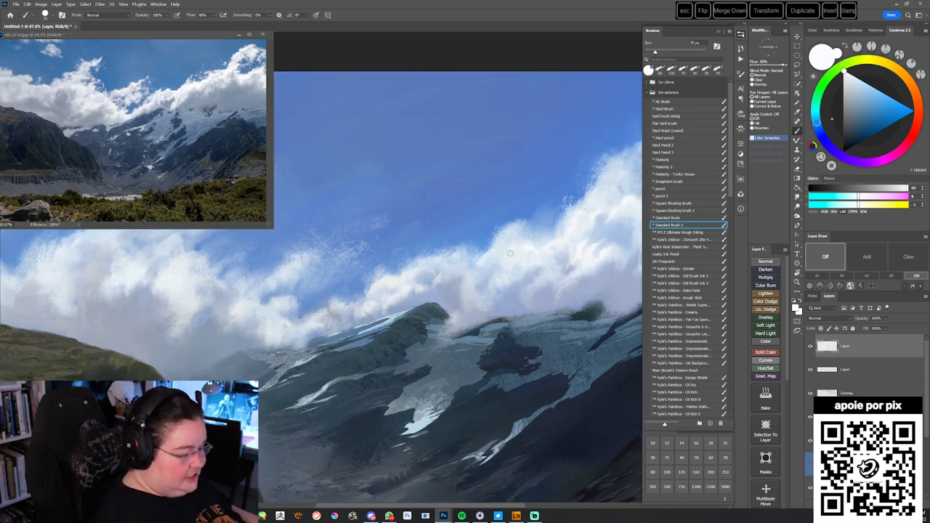
{"action": "left_click_drag", "start_coordinate": [456, 351], "coordinate": [496, 338]}
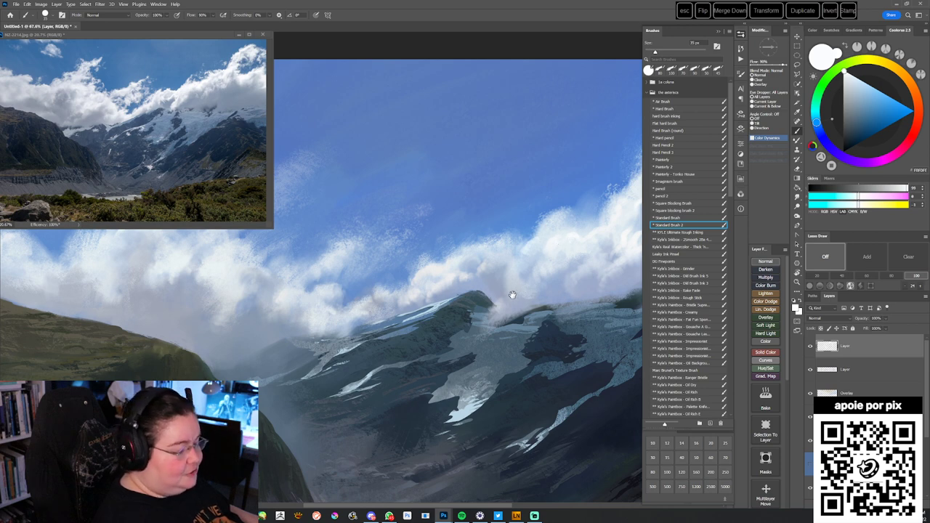
{"action": "left_click_drag", "start_coordinate": [498, 258], "coordinate": [516, 256]}
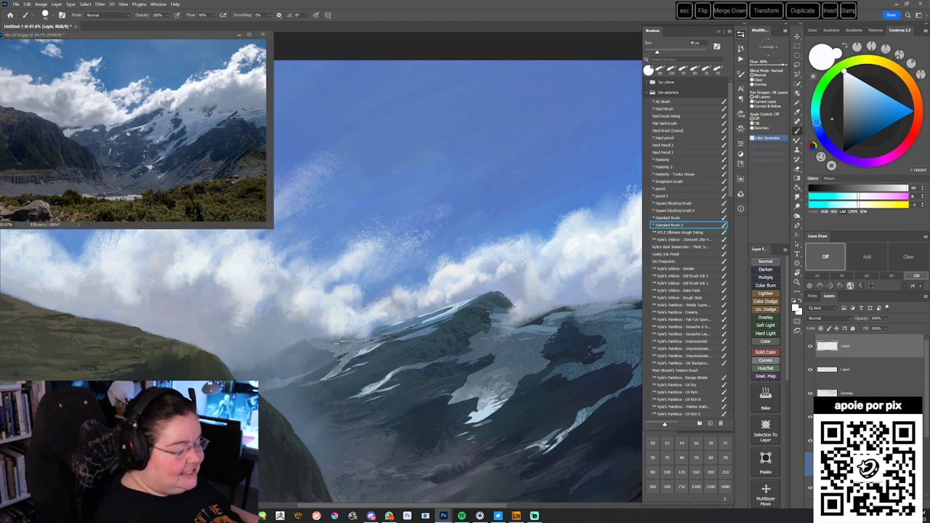
- Model the cloud billows beside the snowy peak with sampled grey-blue and pale tones, using a 60 px brush
{"action": "key", "text": "bracketright"}
{"action": "key", "text": "bracketright"}
{"action": "key", "text": "bracketright"}
{"action": "left_click", "coordinate": [525, 268], "text": "alt"}
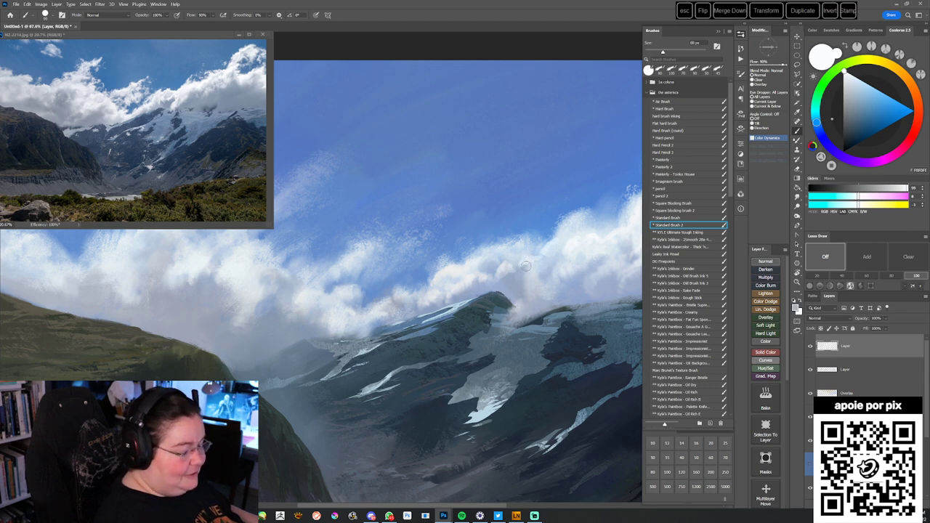
{"action": "left_click", "coordinate": [532, 262], "text": "alt"}
{"action": "left_click", "coordinate": [510, 269], "text": "alt"}
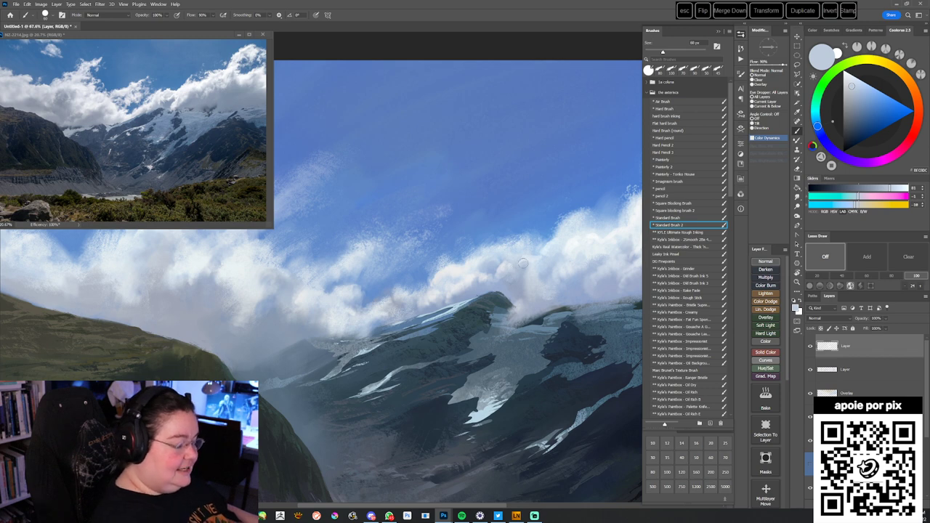
{"action": "left_click", "coordinate": [521, 265], "text": "alt"}
{"action": "left_click", "coordinate": [509, 282], "text": "alt"}
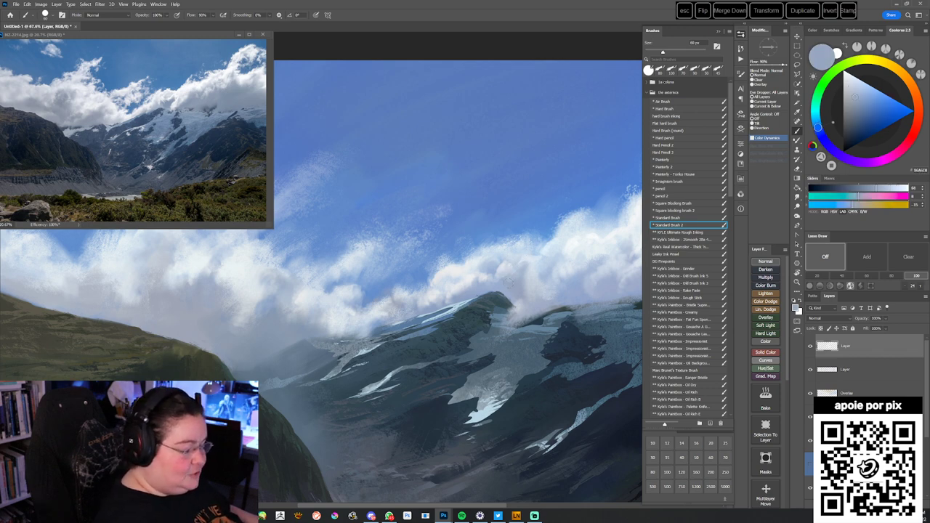
{"action": "left_click", "coordinate": [511, 266], "text": "alt"}
{"action": "left_click", "coordinate": [531, 271], "text": "alt"}
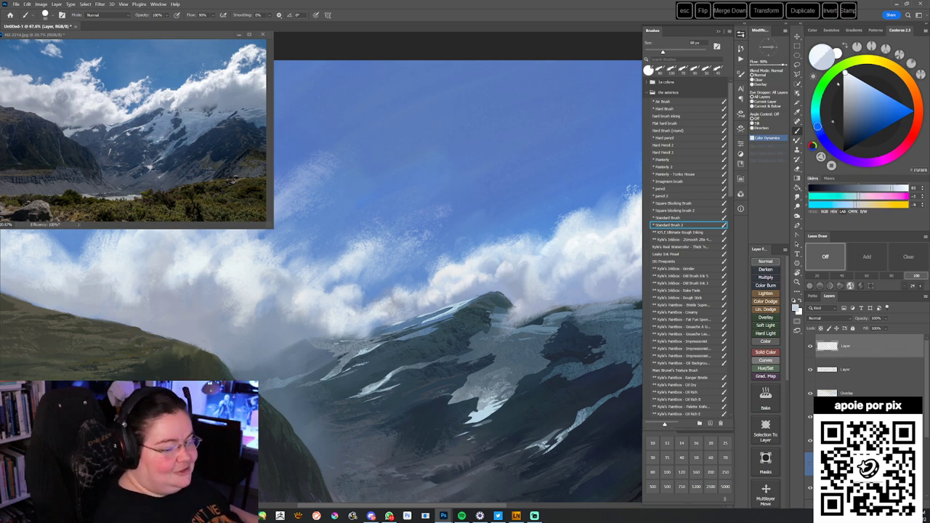
- Paint fine near-white highlights on the cloud's thin end above the peak, reducing the brush to 25 px
{"action": "left_click_drag", "start_coordinate": [510, 309], "coordinate": [530, 300]}
{"action": "key", "text": "bracketleft"}
{"action": "key", "text": "bracketleft"}
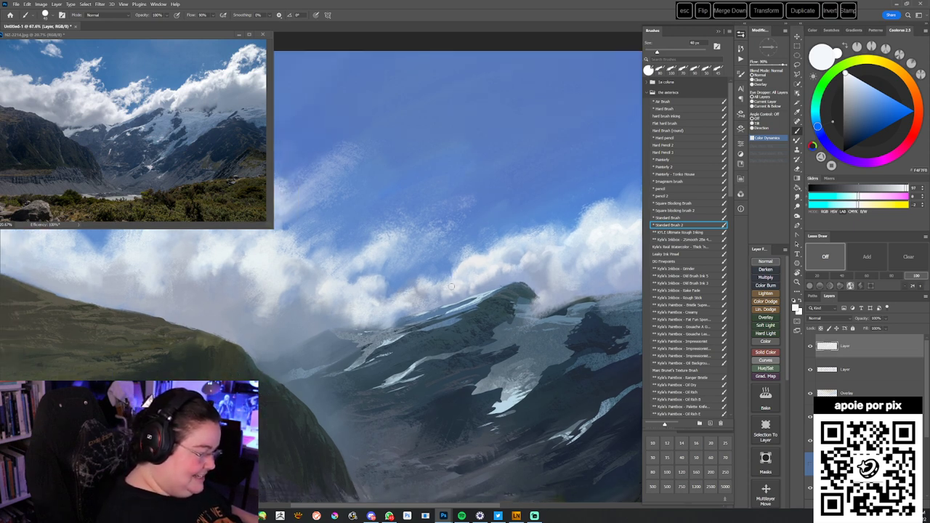
{"action": "key", "text": "bracketleft"}
{"action": "key", "text": "bracketleft"}
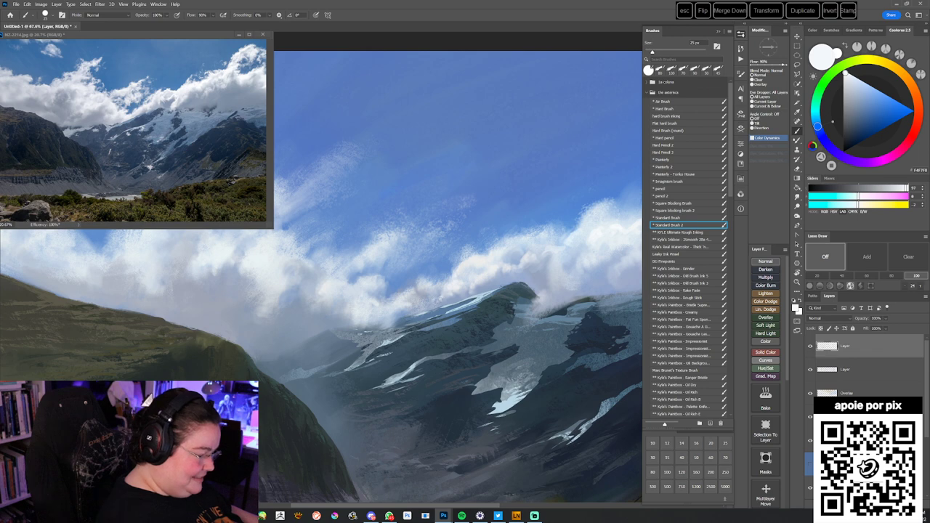
- Blend sampled sky and cloud blues into the gap between the two clouds with the Painterly brush at 100 px
{"action": "left_click", "coordinate": [673, 159]}
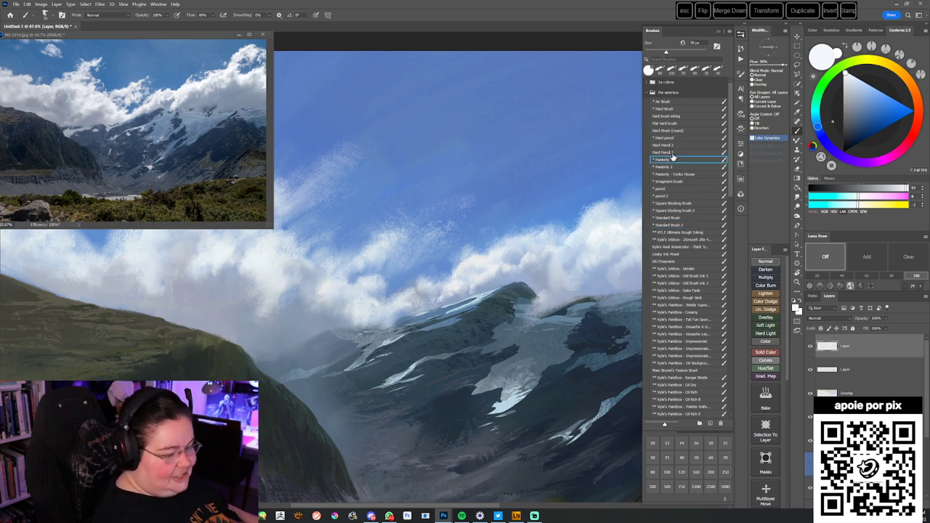
{"action": "left_click", "coordinate": [443, 268], "text": "alt"}
{"action": "left_click", "coordinate": [404, 295], "text": "alt"}
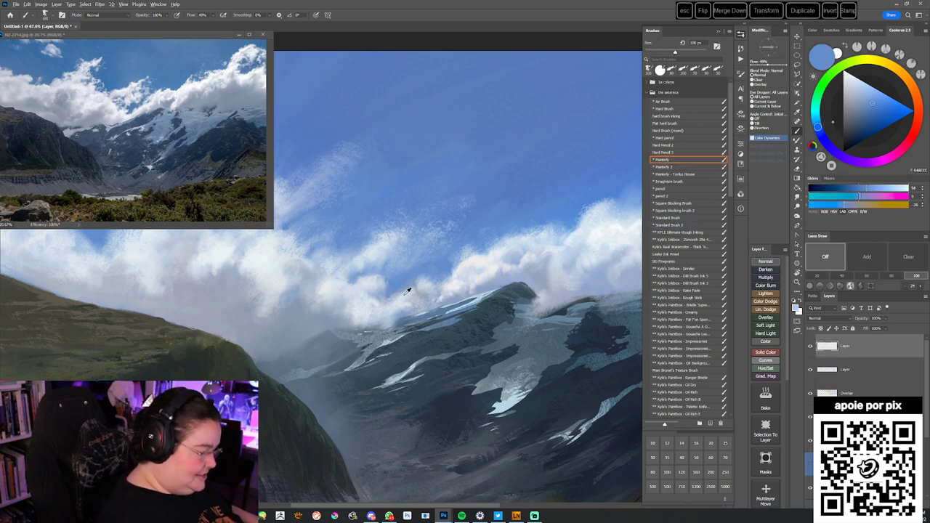
{"action": "left_click", "coordinate": [403, 298], "text": "alt"}
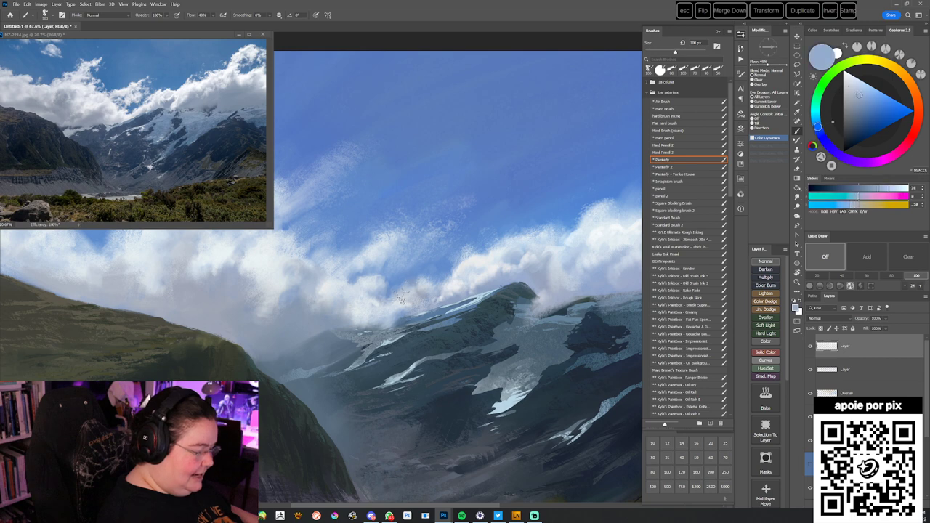
{"action": "left_click_drag", "start_coordinate": [518, 262], "coordinate": [495, 277]}
- Soften the right cloud's upper edge into the sky with sampled blues, using the 100 px Painterly brush
{"action": "left_click", "coordinate": [470, 242], "text": "alt"}
{"action": "left_click_drag", "start_coordinate": [575, 222], "coordinate": [518, 250]}
{"action": "left_click", "coordinate": [523, 231], "text": "alt"}
{"action": "left_click_drag", "start_coordinate": [581, 223], "coordinate": [523, 251]}
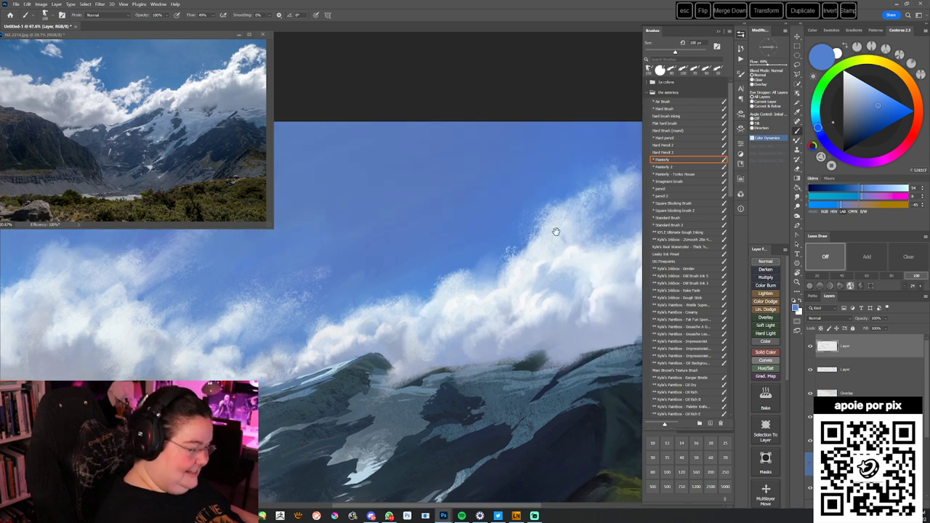
{"action": "left_click_drag", "start_coordinate": [560, 218], "coordinate": [504, 254]}
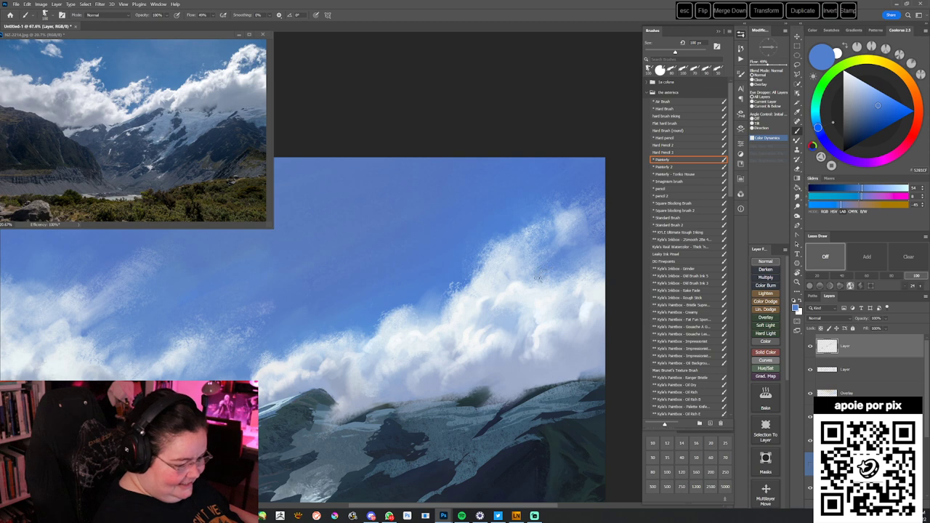
{"action": "left_click", "coordinate": [507, 228], "text": "alt"}
{"action": "left_click", "coordinate": [426, 297], "text": "alt"}
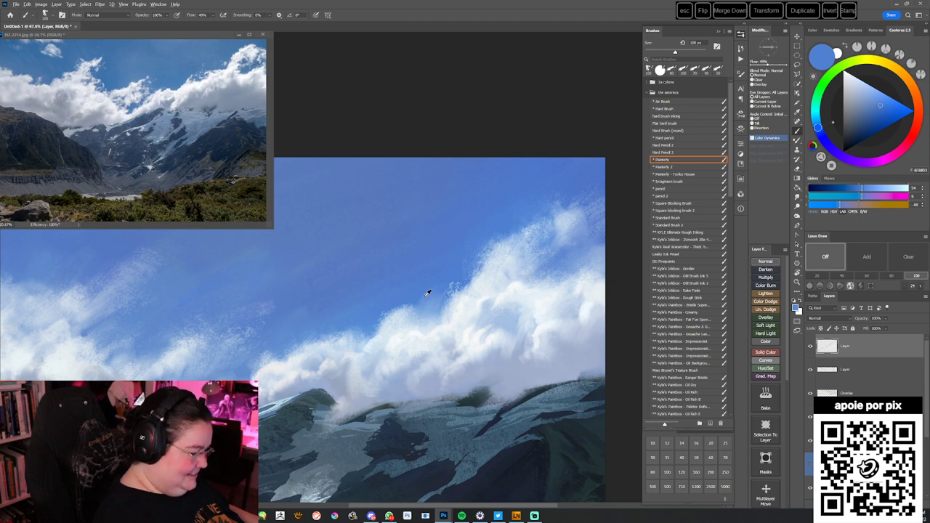
- Break up the left cloud's streaks above its crest with sampled sky blues, keeping the Painterly brush at 100 px
{"action": "left_click_drag", "start_coordinate": [374, 333], "coordinate": [537, 271]}
{"action": "left_click", "coordinate": [419, 242], "text": "alt"}
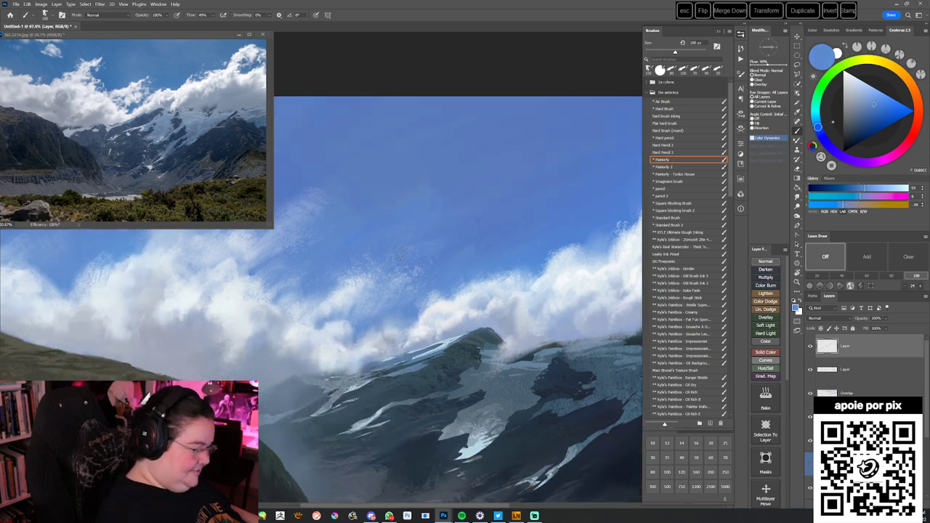
{"action": "scroll", "coordinate": [388, 226], "scroll_direction": "up", "scroll_amount": 2}
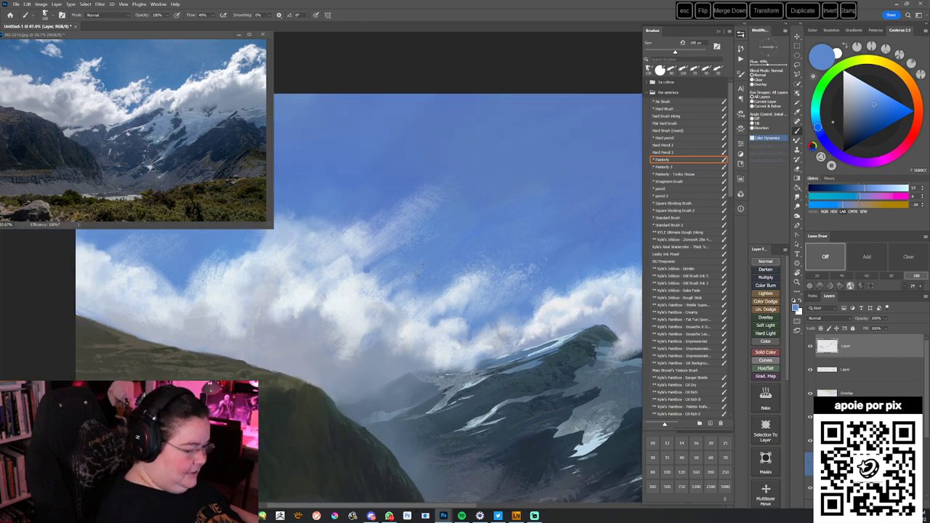
{"action": "left_click_drag", "start_coordinate": [417, 269], "coordinate": [469, 286]}
{"action": "left_click", "coordinate": [493, 197], "text": "alt"}
{"action": "left_click_drag", "start_coordinate": [452, 219], "coordinate": [431, 237]}
{"action": "left_click", "coordinate": [458, 240], "text": "alt"}
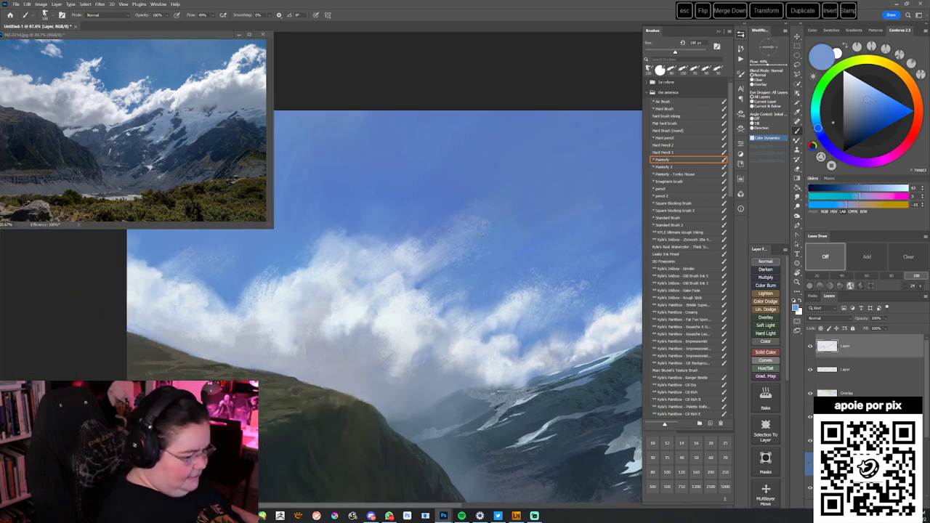
- Reduce the Painterly brush to 70 px and blend sampled paler blue into the wisps beside the left cloud's crest
{"action": "key", "text": "bracketleft"}
{"action": "key", "text": "bracketleft"}
{"action": "key", "text": "bracketleft"}
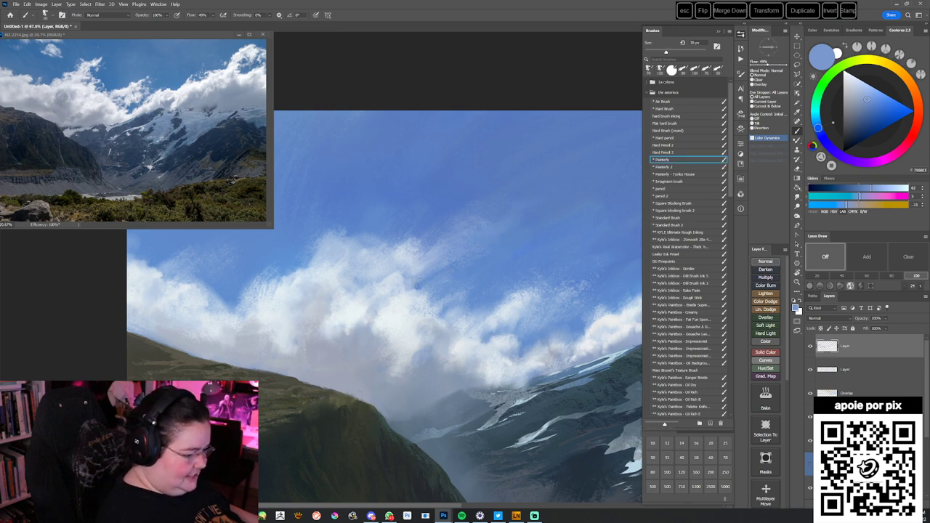
{"action": "left_click", "coordinate": [426, 280], "text": "alt"}
{"action": "left_click_drag", "start_coordinate": [420, 286], "coordinate": [467, 260]}
{"action": "left_click_drag", "start_coordinate": [493, 298], "coordinate": [571, 279]}
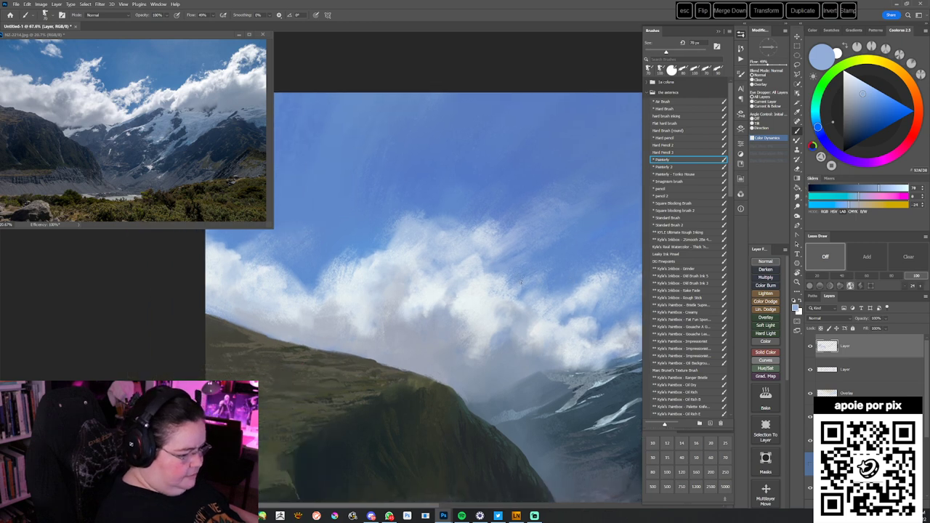
- Refine the left cloud's upper edge and trailing wisps with newly sampled sky blues
{"action": "left_click", "coordinate": [468, 196], "text": "alt"}
{"action": "left_click_drag", "start_coordinate": [424, 271], "coordinate": [416, 279]}
{"action": "left_click_drag", "start_coordinate": [417, 270], "coordinate": [481, 288]}
{"action": "left_click", "coordinate": [413, 263], "text": "alt"}
{"action": "left_click_drag", "start_coordinate": [417, 268], "coordinate": [404, 279]}
- Switch to the Imaginism brush, enlarge it to 100 px and choose near-white as the paint colour
{"action": "mouse_move", "coordinate": [531, 307]}
{"action": "left_mouse_down"}
{"action": "mouse_move", "coordinate": [470, 332]}
{"action": "mouse_move", "coordinate": [427, 316]}
{"action": "left_mouse_up"}
{"action": "left_click", "coordinate": [670, 182]}
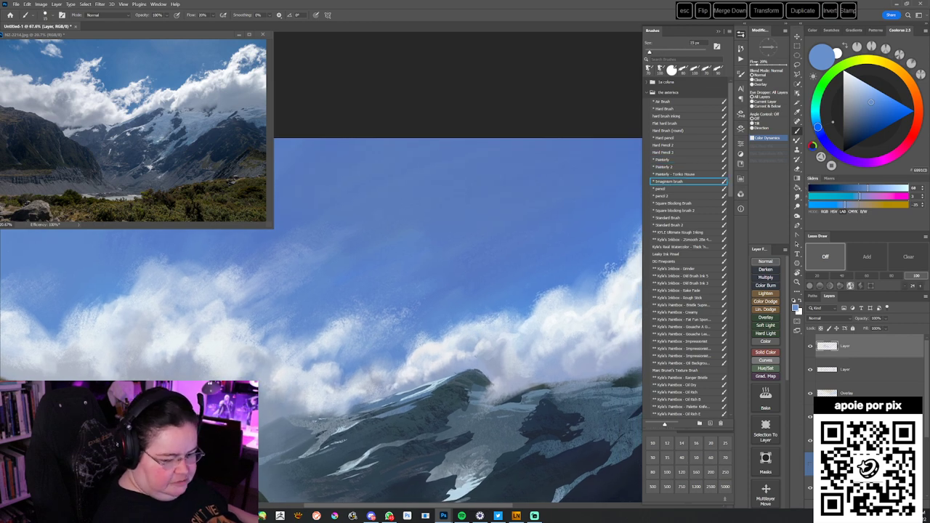
{"action": "key", "text": "bracketright"}
{"action": "key", "text": "bracketright"}
{"action": "key", "text": "bracketright"}
{"action": "key", "text": "bracketright"}
{"action": "key", "text": "bracketright"}
{"action": "key", "text": "bracketright"}
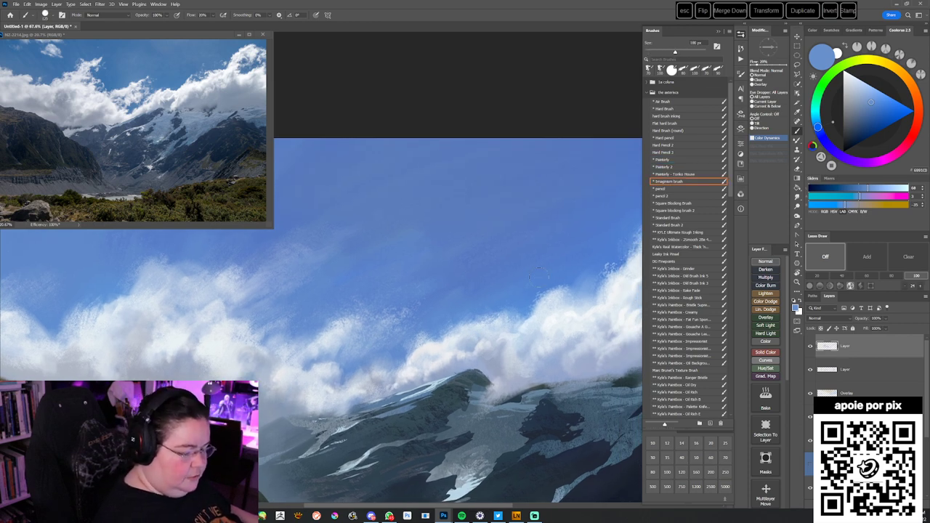
{"action": "left_click", "coordinate": [845, 71]}
- Try short near-white strokes in the open sky above the snowy peak with the Imaginism brush at 300 px
{"action": "left_click_drag", "start_coordinate": [470, 316], "coordinate": [460, 337]}
{"action": "key", "text": "bracketright"}
{"action": "key", "text": "bracketright"}
{"action": "key", "text": "bracketright"}
{"action": "key", "text": "bracketright"}
{"action": "left_click_drag", "start_coordinate": [452, 250], "coordinate": [469, 240]}
{"action": "key", "text": "ctrl+z"}
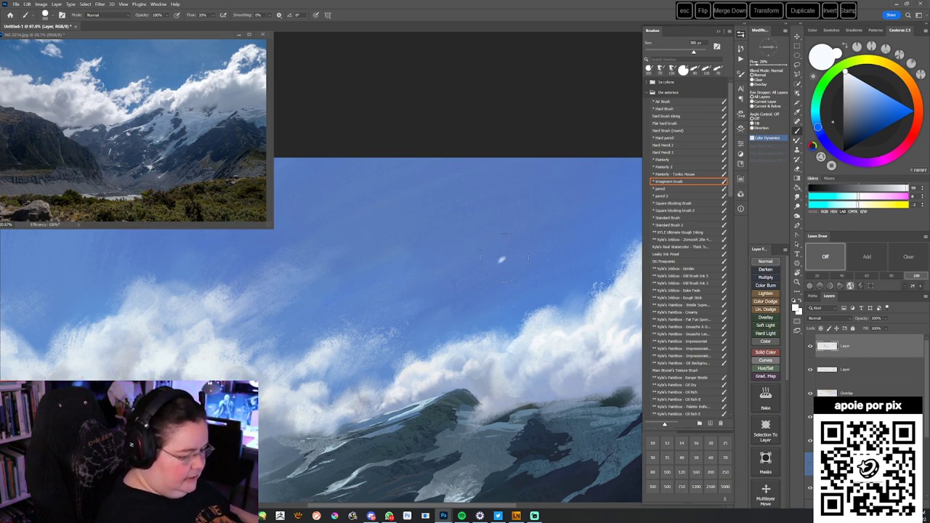
{"action": "mouse_move", "coordinate": [523, 218]}
{"action": "left_mouse_down"}
{"action": "mouse_move", "coordinate": [515, 240]}
{"action": "mouse_move", "coordinate": [524, 234]}
{"action": "mouse_move", "coordinate": [481, 236]}
{"action": "mouse_move", "coordinate": [502, 211]}
{"action": "left_mouse_up"}
{"action": "key", "text": "ctrl+z"}
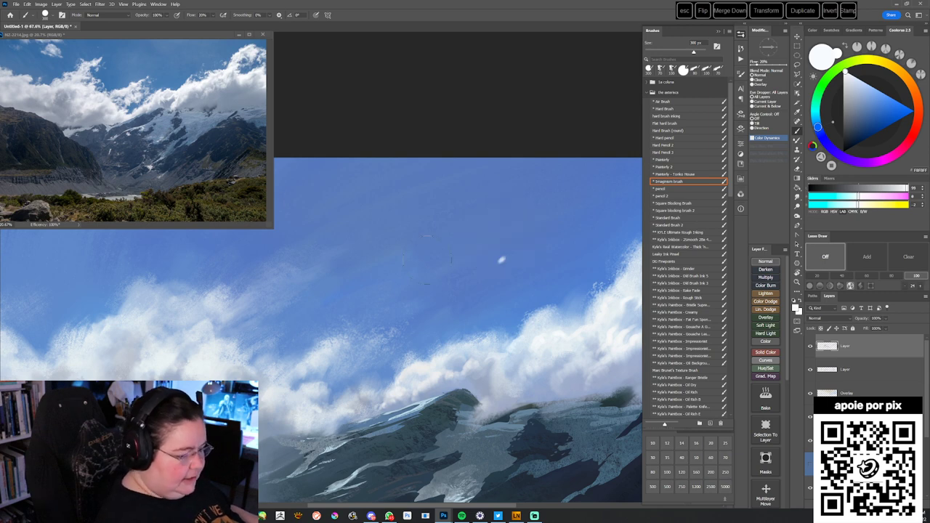
{"action": "key", "text": "ctrl+z"}
- Try a diagonal near-white wisp in the open sky after adjusting the brush, keeping its size at 300 px
{"action": "right_click", "coordinate": [538, 220]}
{"action": "left_click_drag", "start_coordinate": [619, 255], "coordinate": [578, 255]}
{"action": "left_click", "coordinate": [578, 174]}
{"action": "mouse_move", "coordinate": [457, 250]}
{"action": "left_mouse_down"}
{"action": "mouse_move", "coordinate": [494, 238]}
{"action": "mouse_move", "coordinate": [541, 198]}
{"action": "left_mouse_up"}
{"action": "key", "text": "ctrl+z"}
{"action": "left_click_drag", "start_coordinate": [492, 231], "coordinate": [497, 227]}
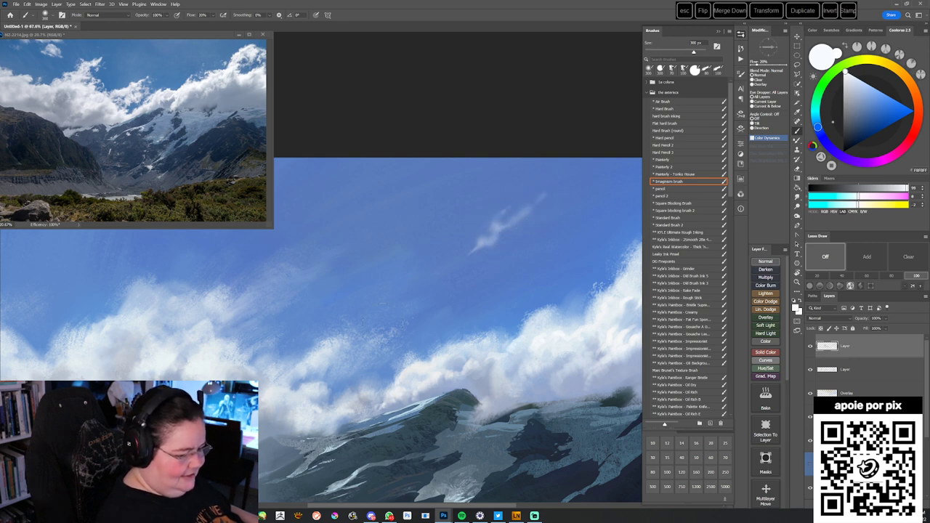
{"action": "key", "text": "ctrl+z"}
{"action": "key", "text": "ctrl+z"}
- Paint thin near-white diagonal wisps above the gap between the clouds, reducing the brush from 200 to 150 px
{"action": "mouse_move", "coordinate": [429, 365]}
{"action": "left_mouse_down"}
{"action": "mouse_move", "coordinate": [519, 307]}
{"action": "mouse_move", "coordinate": [512, 302]}
{"action": "left_mouse_up"}
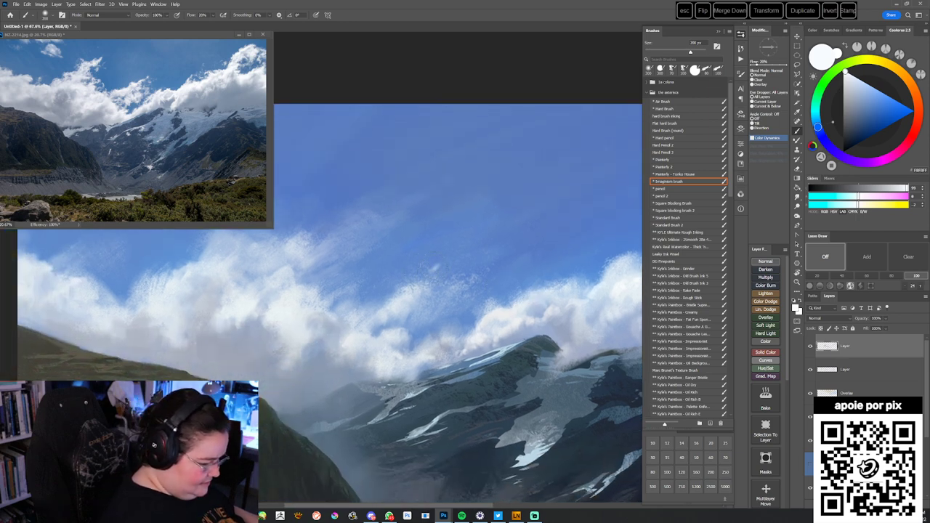
{"action": "left_click", "coordinate": [466, 248]}
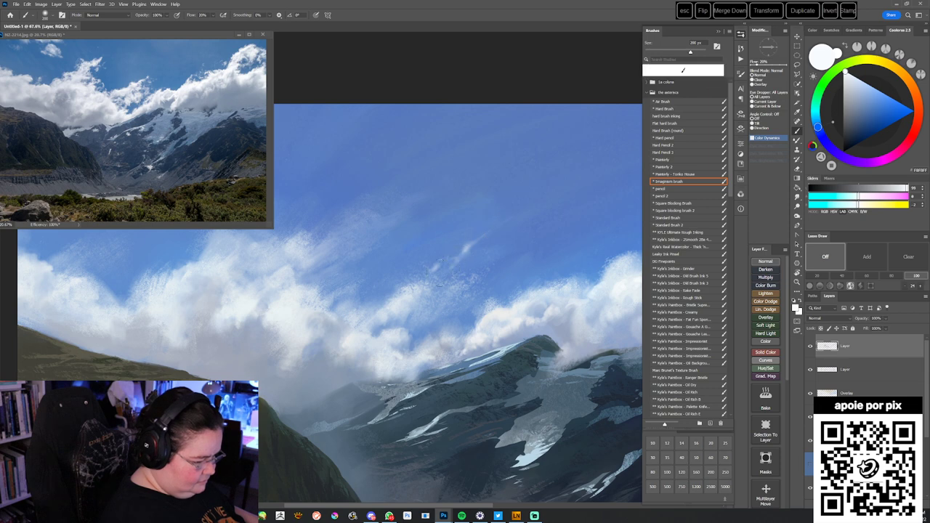
{"action": "mouse_move", "coordinate": [455, 281]}
{"action": "left_mouse_down"}
{"action": "mouse_move", "coordinate": [482, 281]}
{"action": "mouse_move", "coordinate": [507, 267]}
{"action": "mouse_move", "coordinate": [477, 262]}
{"action": "mouse_move", "coordinate": [469, 270]}
{"action": "mouse_move", "coordinate": [495, 251]}
{"action": "mouse_move", "coordinate": [508, 263]}
{"action": "mouse_move", "coordinate": [520, 254]}
{"action": "mouse_move", "coordinate": [482, 278]}
{"action": "mouse_move", "coordinate": [482, 253]}
{"action": "mouse_move", "coordinate": [507, 248]}
{"action": "mouse_move", "coordinate": [516, 255]}
{"action": "mouse_move", "coordinate": [491, 257]}
{"action": "mouse_move", "coordinate": [457, 283]}
{"action": "mouse_move", "coordinate": [478, 286]}
{"action": "mouse_move", "coordinate": [469, 297]}
{"action": "mouse_move", "coordinate": [484, 274]}
{"action": "mouse_move", "coordinate": [480, 282]}
{"action": "mouse_move", "coordinate": [499, 302]}
{"action": "mouse_move", "coordinate": [532, 300]}
{"action": "mouse_move", "coordinate": [463, 311]}
{"action": "mouse_move", "coordinate": [507, 277]}
{"action": "mouse_move", "coordinate": [500, 311]}
{"action": "mouse_move", "coordinate": [516, 283]}
{"action": "left_mouse_up"}
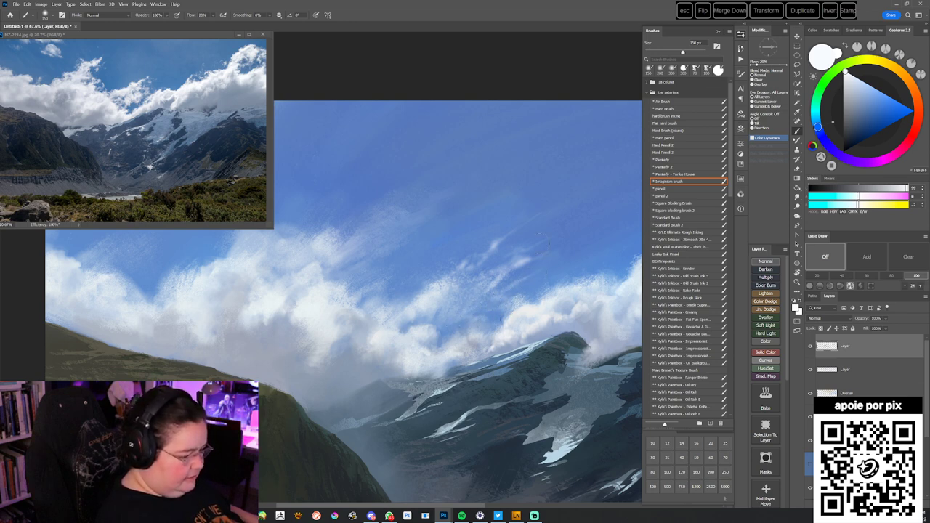
{"action": "mouse_move", "coordinate": [406, 282]}
{"action": "left_mouse_down"}
{"action": "mouse_move", "coordinate": [398, 289]}
{"action": "mouse_move", "coordinate": [427, 295]}
{"action": "mouse_move", "coordinate": [412, 285]}
{"action": "left_mouse_up"}
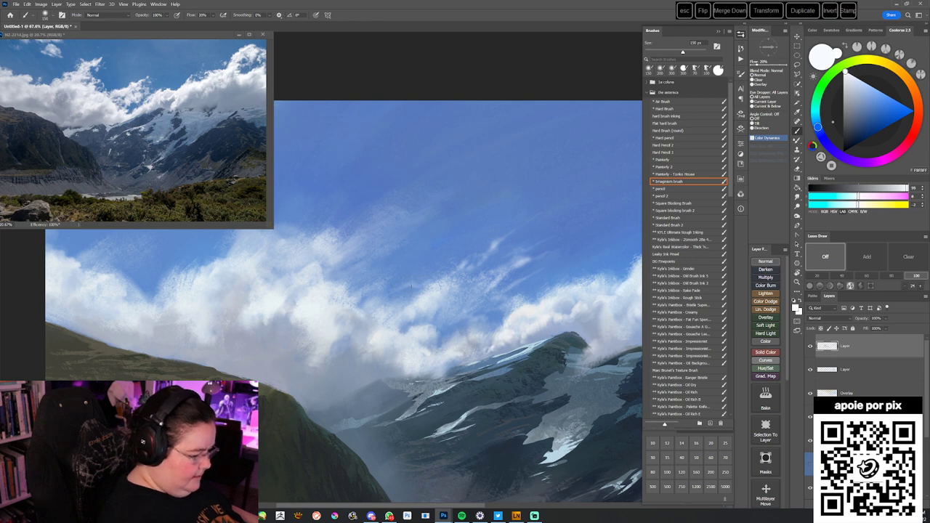
{"action": "left_click_drag", "start_coordinate": [492, 300], "coordinate": [521, 298]}
- Add finer near-white streaks trailing off the left cloud's crest and over the gap with a 100 px brush
{"action": "left_click_drag", "start_coordinate": [436, 284], "coordinate": [450, 269]}
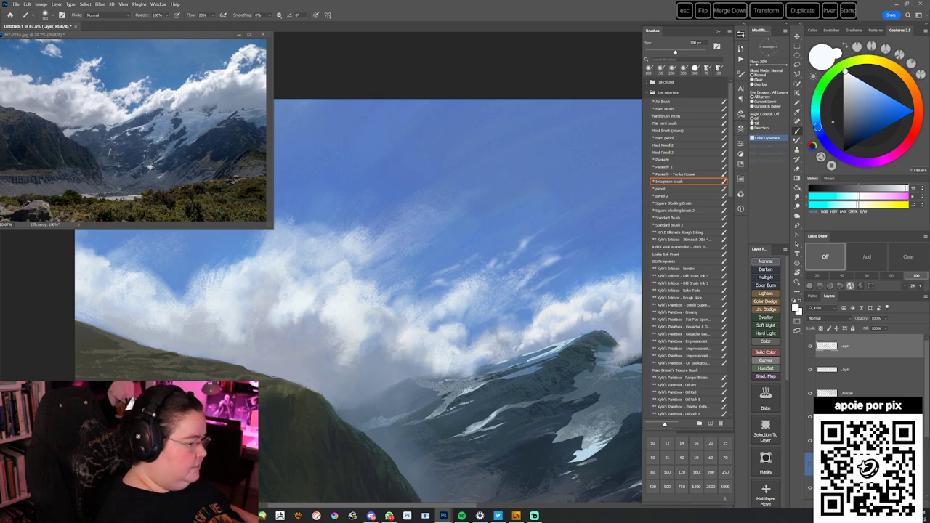
{"action": "left_click_drag", "start_coordinate": [449, 297], "coordinate": [486, 310]}
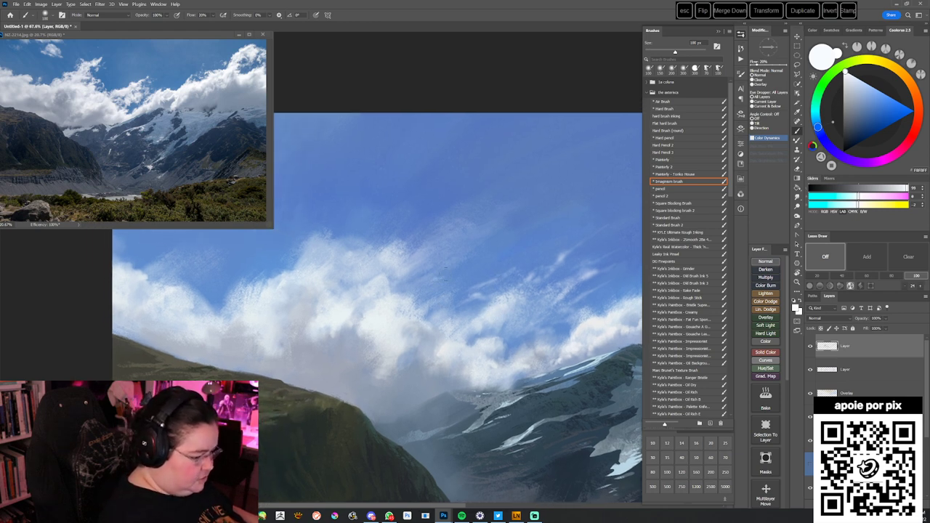
{"action": "left_click", "coordinate": [458, 261]}
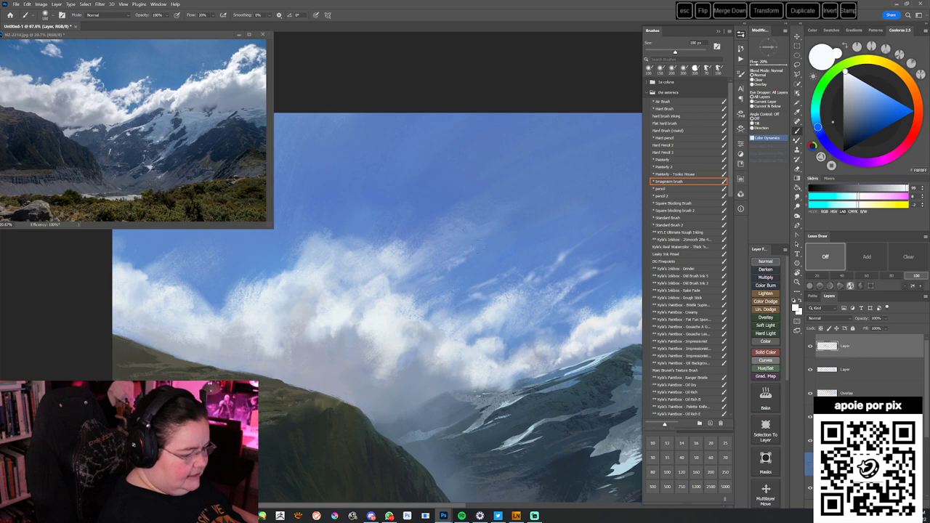
{"action": "left_click_drag", "start_coordinate": [535, 266], "coordinate": [520, 268]}
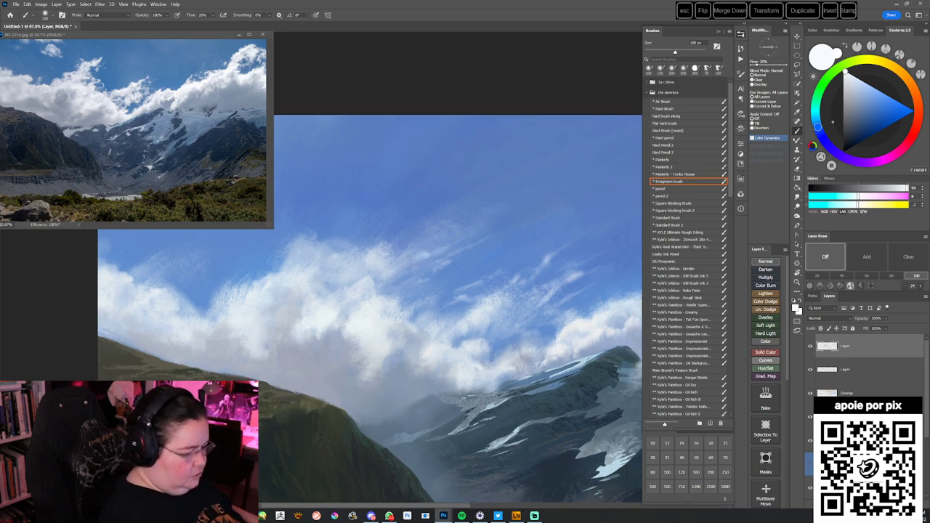
- Brush near-white wisps along the right cloud's upper edge and top corner with the 100 px brush
{"action": "left_click_drag", "start_coordinate": [611, 335], "coordinate": [413, 358]}
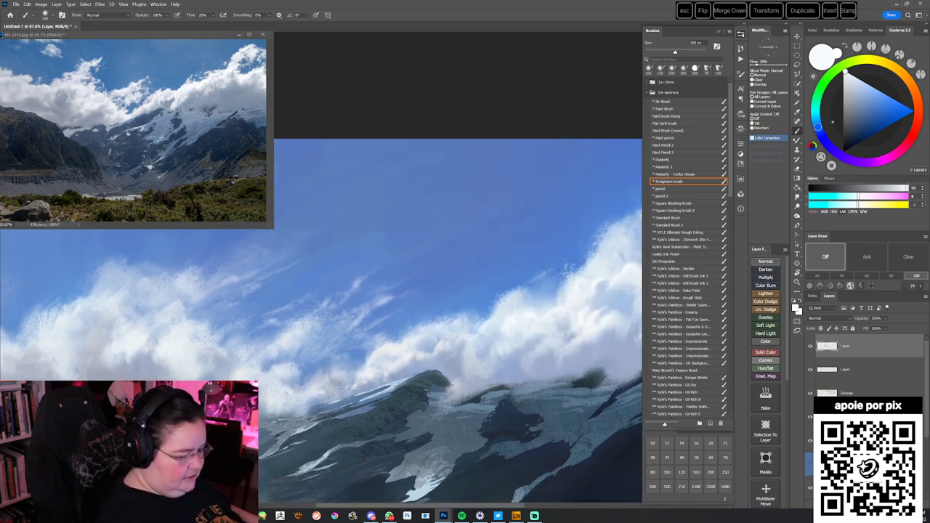
{"action": "left_click_drag", "start_coordinate": [561, 291], "coordinate": [501, 293]}
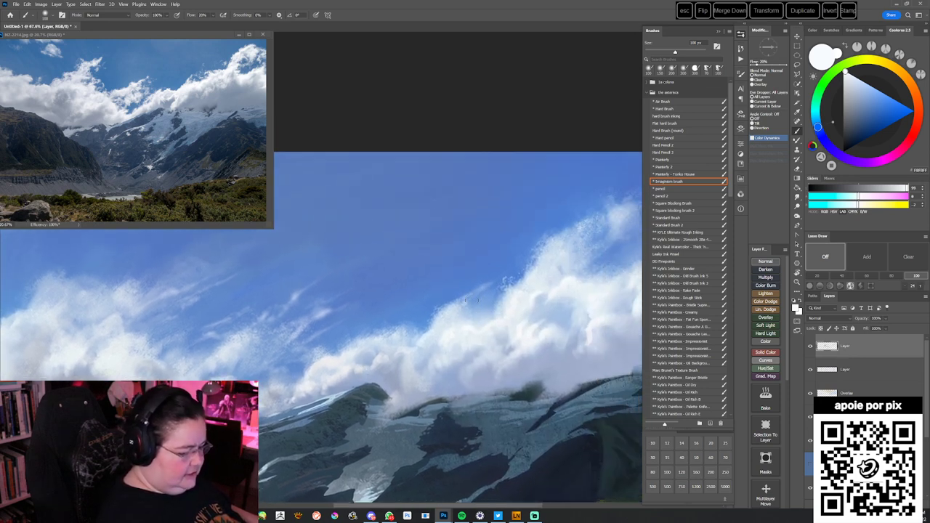
{"action": "left_click_drag", "start_coordinate": [529, 262], "coordinate": [494, 279]}
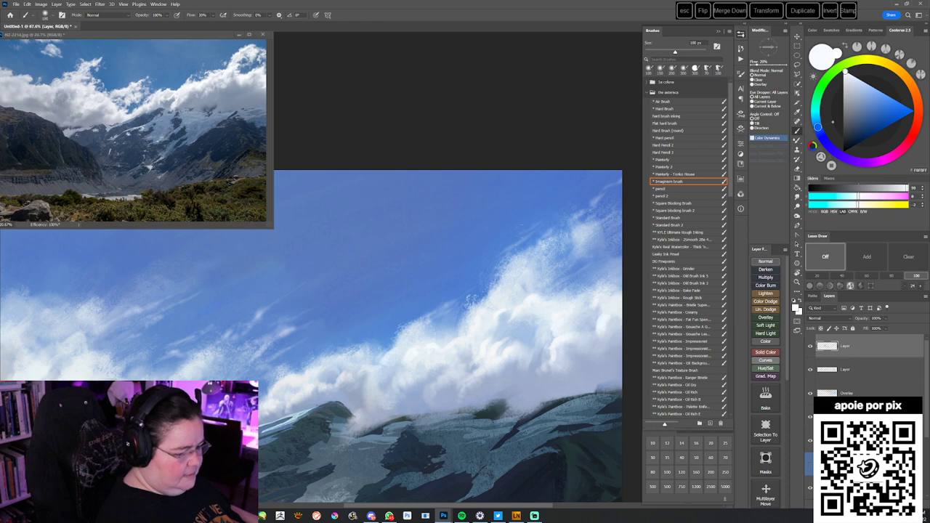
- Enlarge the Imaginism brush to 175 px and soften the near-white wisps trailing from the left cloud's crest
{"action": "left_click_drag", "start_coordinate": [426, 368], "coordinate": [582, 311]}
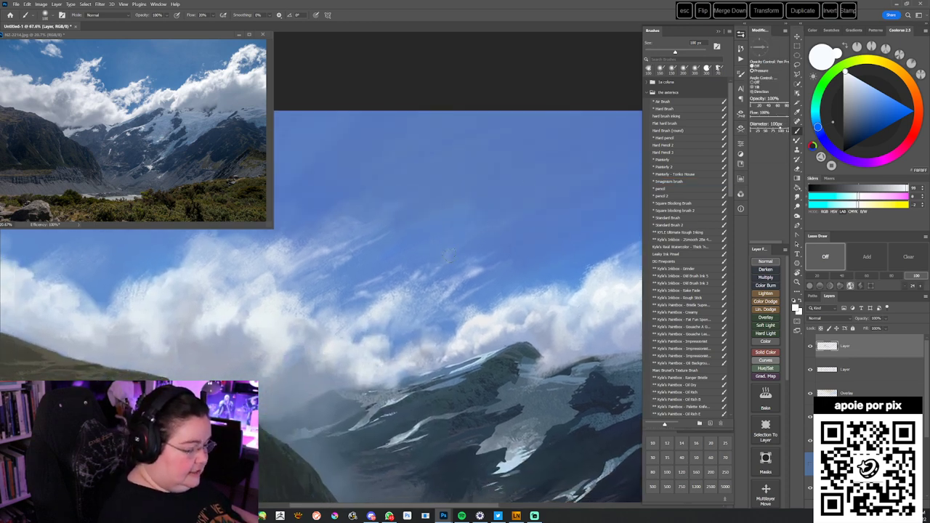
{"action": "key", "text": "bracketright"}
{"action": "key", "text": "bracketright"}
{"action": "mouse_move", "coordinate": [457, 303]}
{"action": "left_mouse_down"}
{"action": "mouse_move", "coordinate": [591, 302]}
{"action": "mouse_move", "coordinate": [486, 288]}
{"action": "left_mouse_up"}
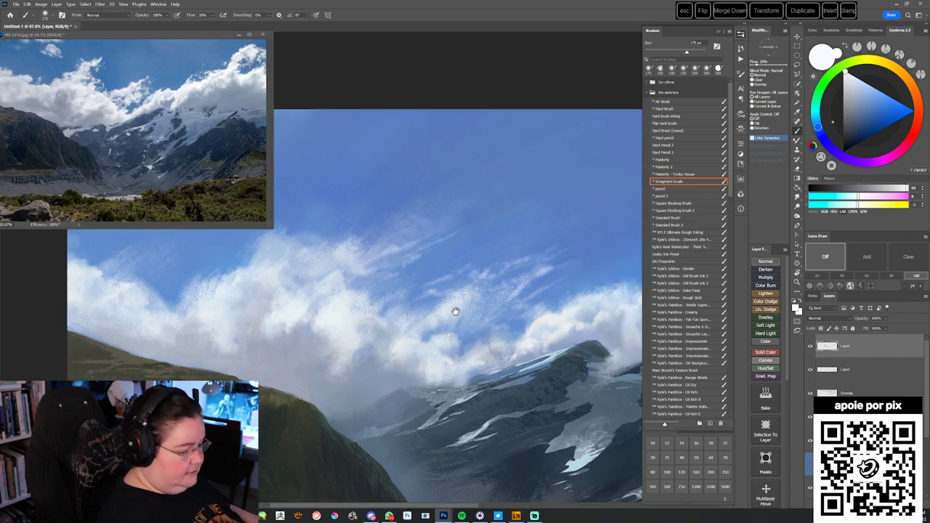
{"action": "left_click_drag", "start_coordinate": [410, 315], "coordinate": [523, 314]}
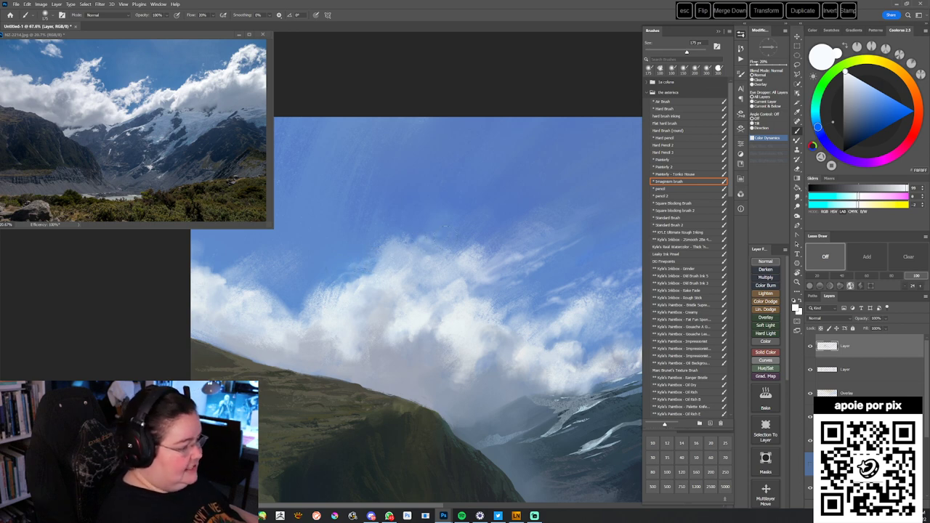
{"action": "left_click_drag", "start_coordinate": [526, 256], "coordinate": [502, 270]}
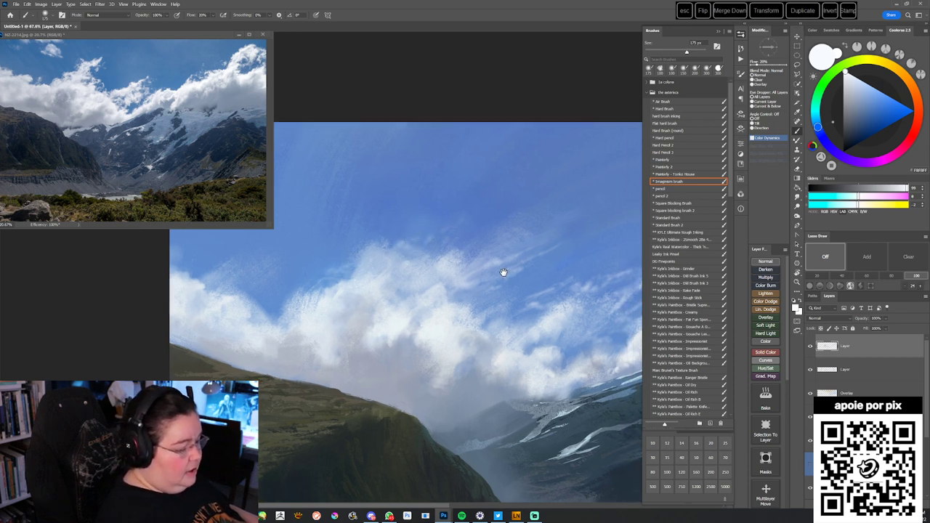
{"action": "left_click_drag", "start_coordinate": [468, 228], "coordinate": [473, 264]}
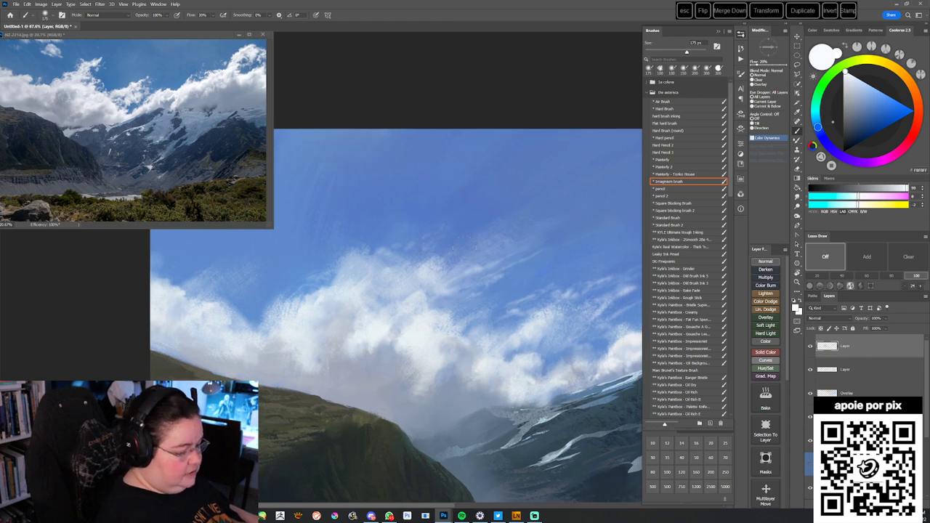
- Refine the faint near-white wisps in the sky between the left cloud and the snowy peak at 175 px
{"action": "left_click_drag", "start_coordinate": [549, 277], "coordinate": [519, 269]}
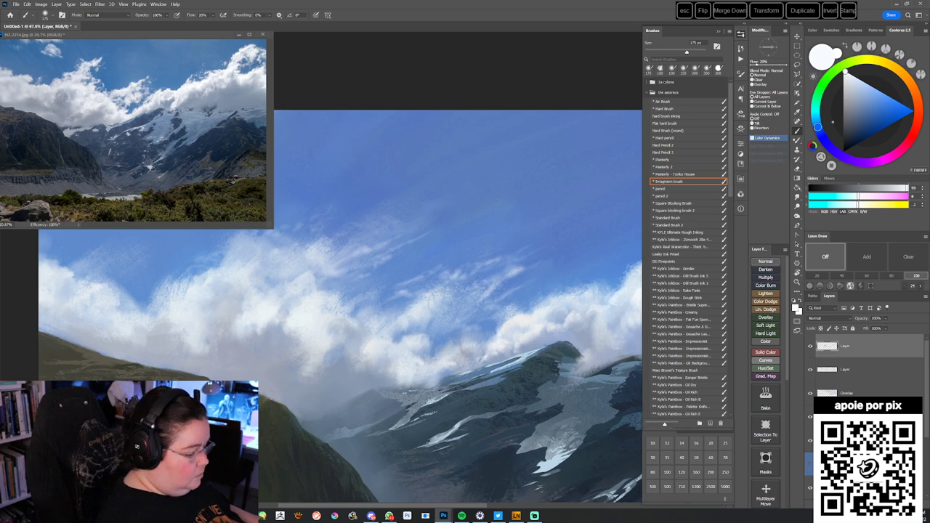
{"action": "left_click_drag", "start_coordinate": [476, 355], "coordinate": [415, 336]}
{"action": "mouse_move", "coordinate": [554, 300]}
{"action": "left_mouse_down"}
{"action": "mouse_move", "coordinate": [550, 307]}
{"action": "mouse_move", "coordinate": [558, 285]}
{"action": "left_mouse_up"}
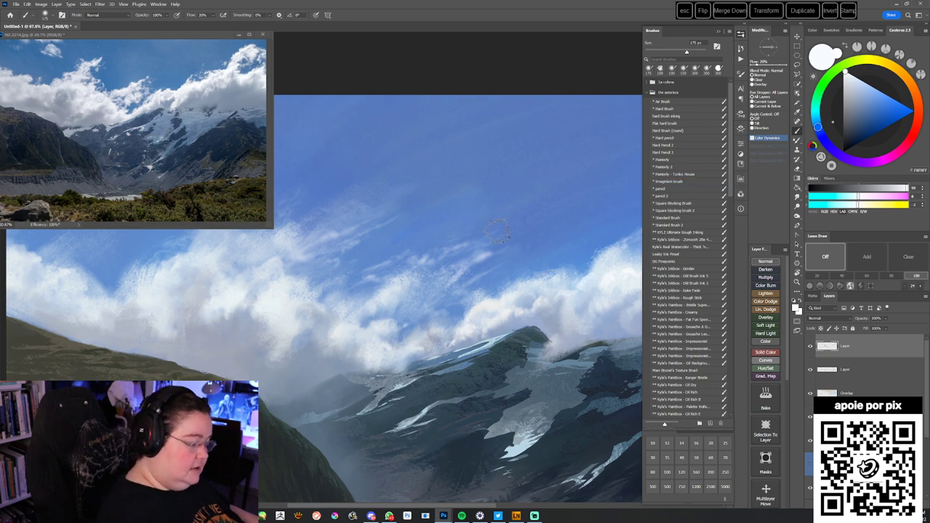
{"action": "left_click_drag", "start_coordinate": [361, 293], "coordinate": [351, 300]}
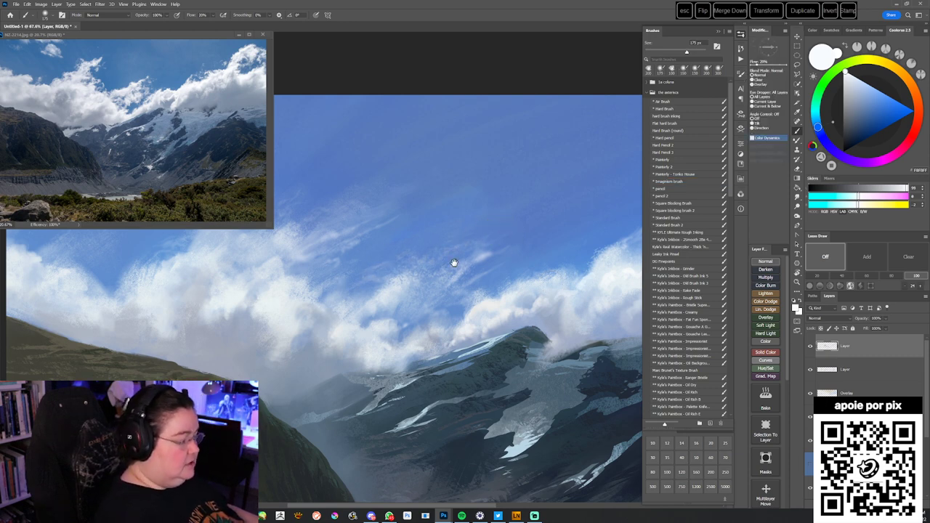
- Brush near-white texture along the left cloud's outer edge and the sky above it with the Imaginism brush, reducing it from 200 to 100 px
{"action": "left_click_drag", "start_coordinate": [382, 327], "coordinate": [541, 338]}
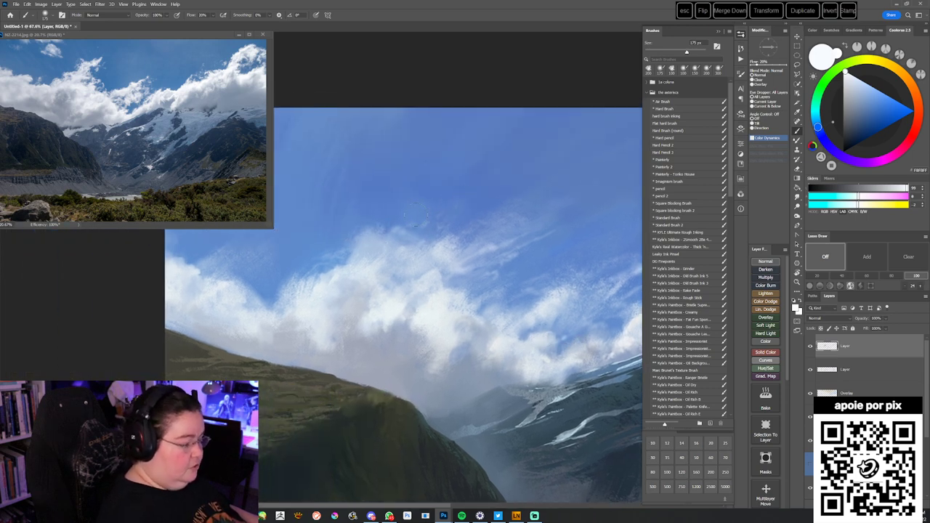
{"action": "left_click", "coordinate": [671, 181]}
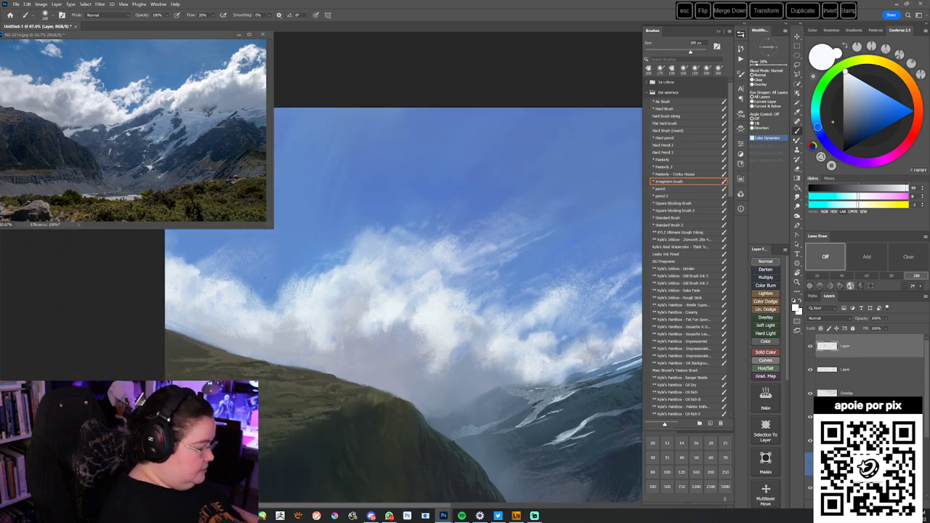
{"action": "left_click_drag", "start_coordinate": [263, 292], "coordinate": [263, 290]}
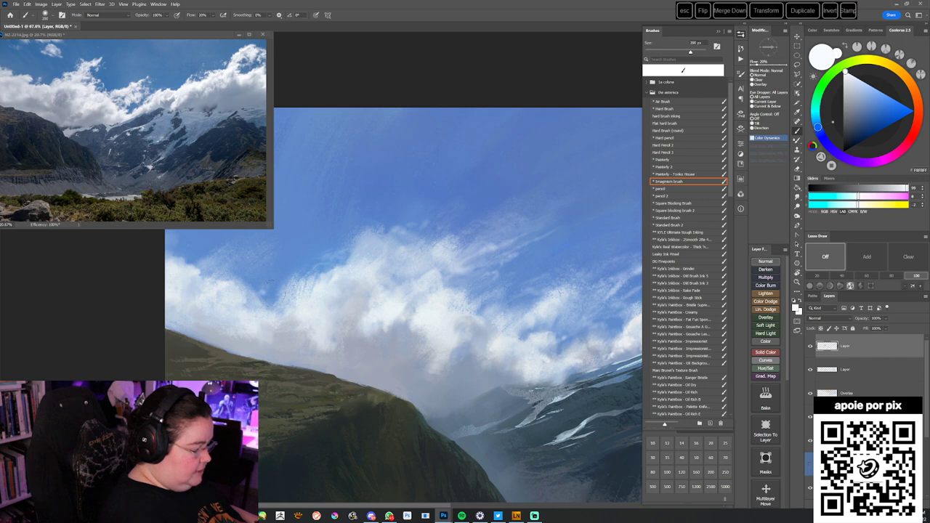
{"action": "key", "text": "["}
{"action": "key", "text": "["}
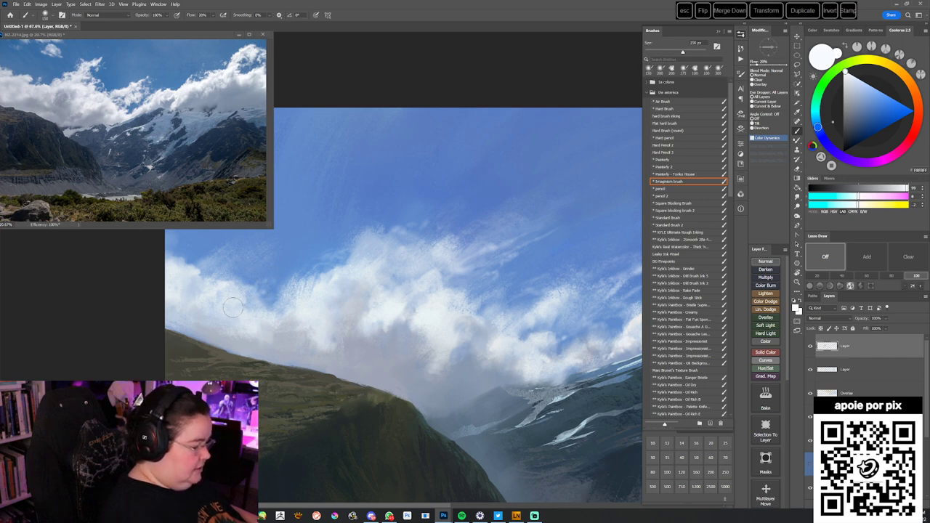
{"action": "left_click_drag", "start_coordinate": [474, 389], "coordinate": [444, 394]}
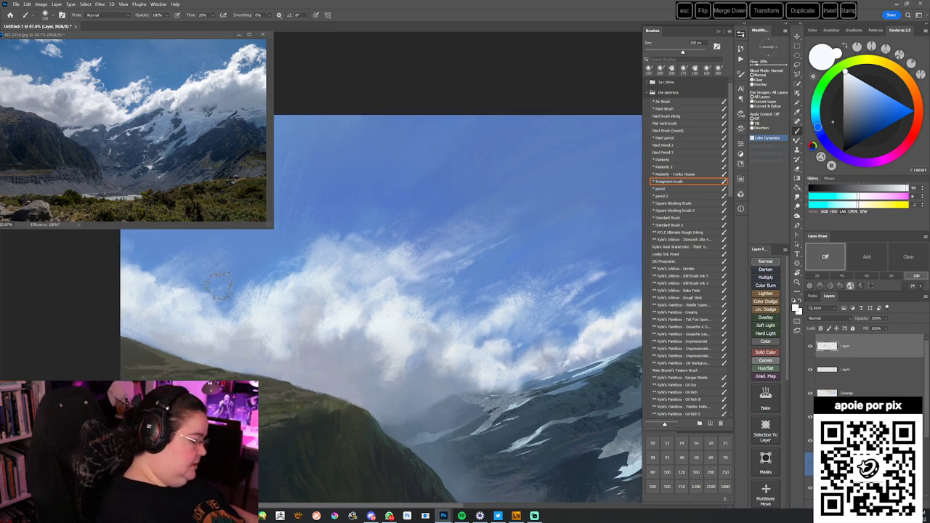
{"action": "left_click", "coordinate": [670, 181]}
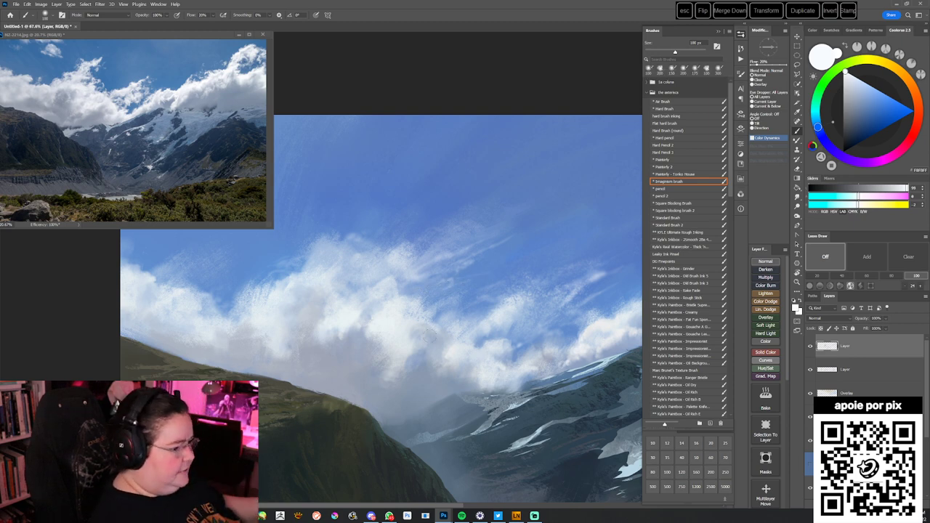
- Switch to Square blocking brush 2 at 200 px and paint sampled sky blues over the upper-right sky
{"action": "left_click_drag", "start_coordinate": [516, 380], "coordinate": [474, 364]}
{"action": "key", "text": "z"}
{"action": "left_click_drag", "start_coordinate": [531, 343], "coordinate": [518, 352]}
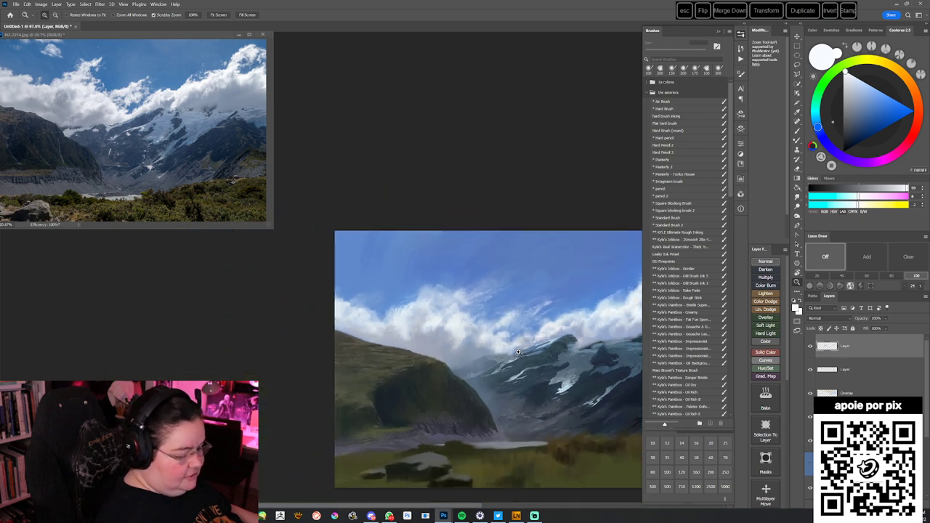
{"action": "left_click", "coordinate": [555, 400], "text": "alt"}
{"action": "left_click", "coordinate": [494, 377], "text": "alt"}
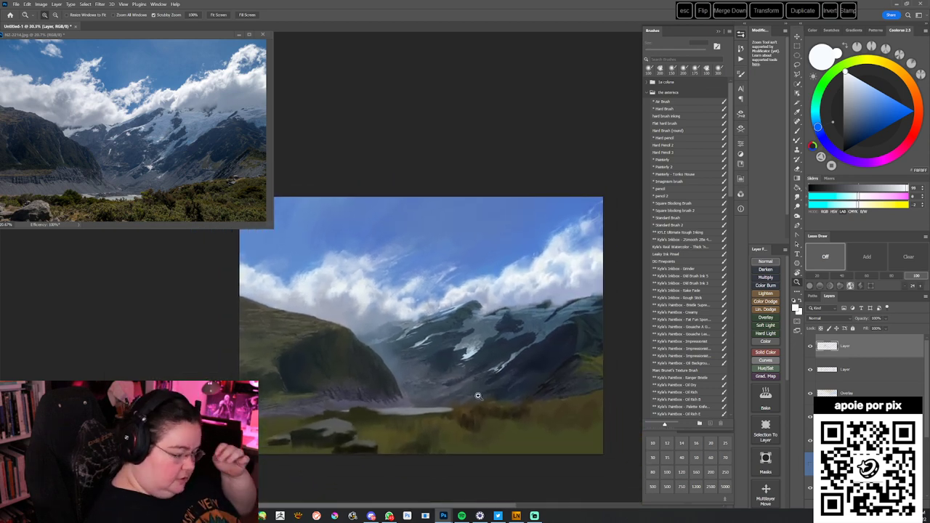
{"action": "left_click", "coordinate": [689, 210]}
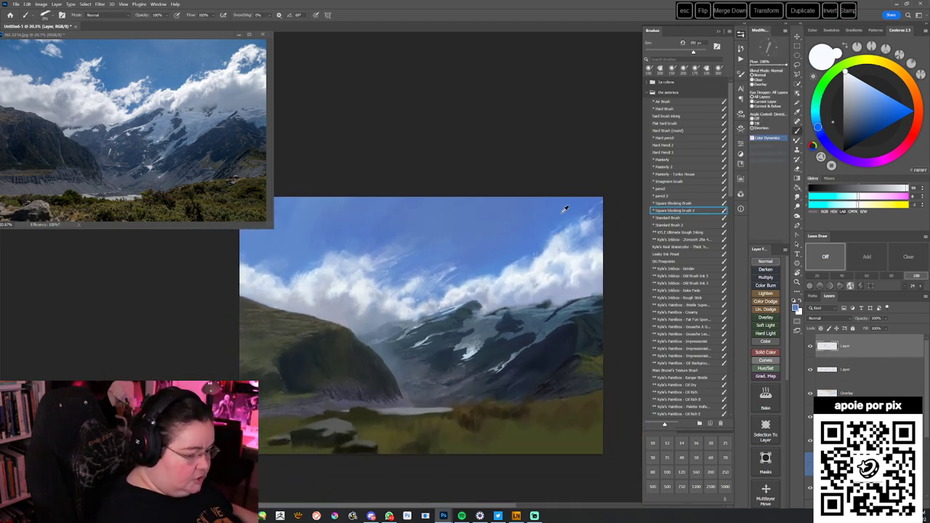
{"action": "left_click", "coordinate": [564, 212], "text": "alt"}
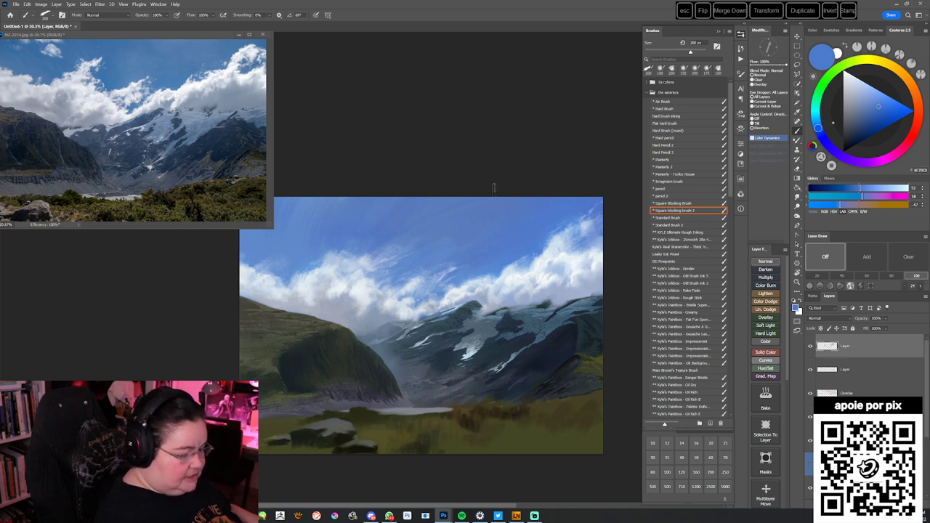
{"action": "left_click_drag", "start_coordinate": [492, 355], "coordinate": [514, 359]}
{"action": "left_click", "coordinate": [498, 247], "text": "alt"}
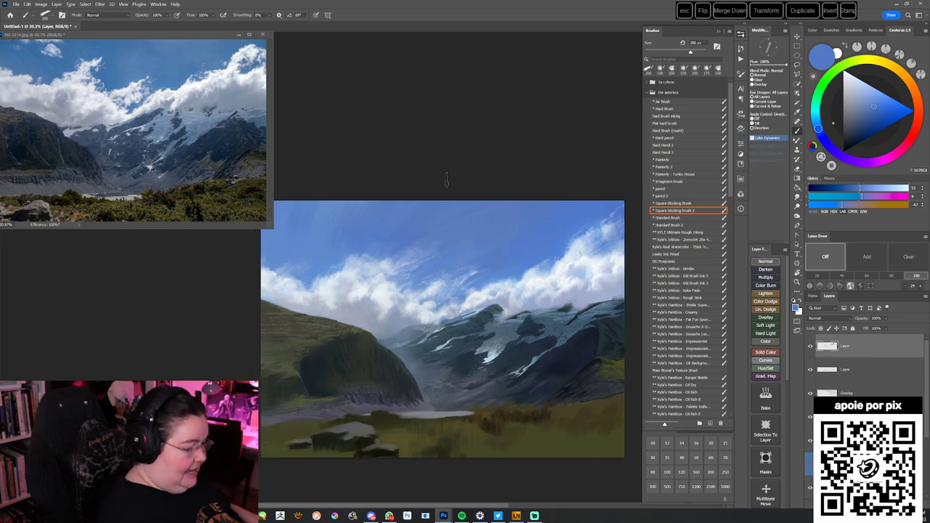
- Blend sampled blues across the left and middle of the sky above the left cloud with the 200 px brush
{"action": "left_click", "coordinate": [320, 213], "text": "alt"}
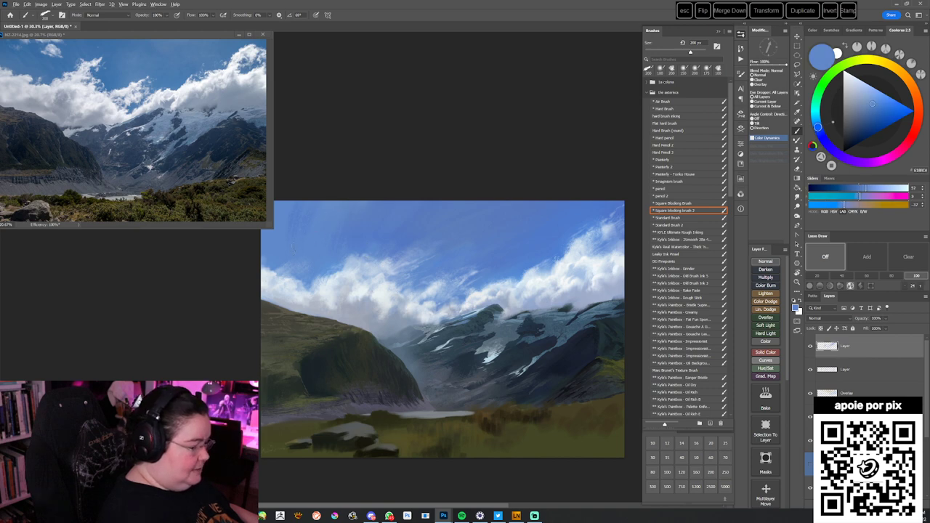
{"action": "left_click", "coordinate": [277, 256], "text": "alt"}
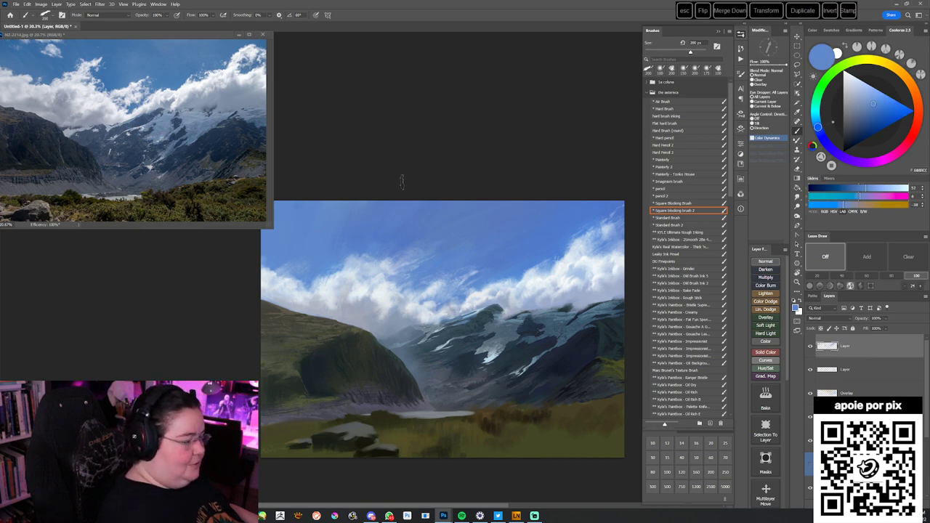
{"action": "left_click", "coordinate": [393, 215], "text": "alt"}
{"action": "left_click_drag", "start_coordinate": [335, 210], "coordinate": [318, 236]}
{"action": "left_click", "coordinate": [345, 207], "text": "alt"}
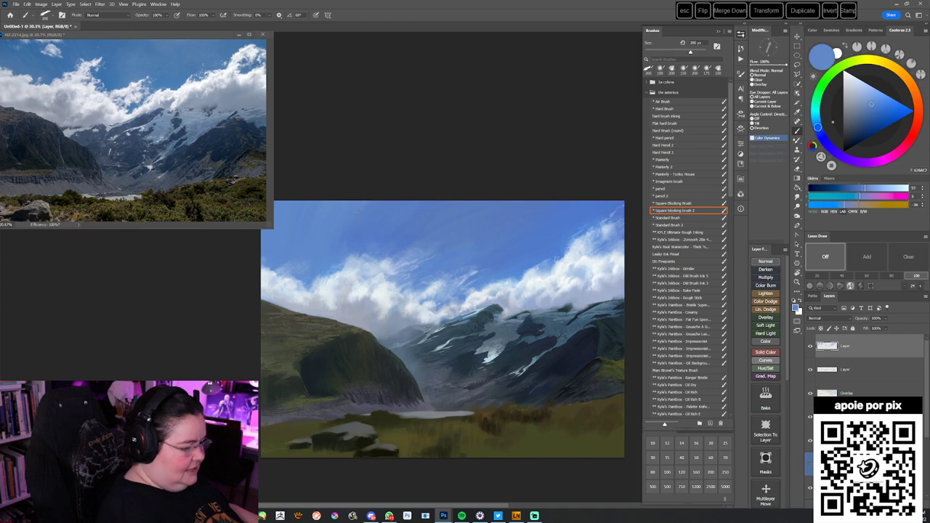
{"action": "left_click", "coordinate": [373, 212], "text": "alt"}
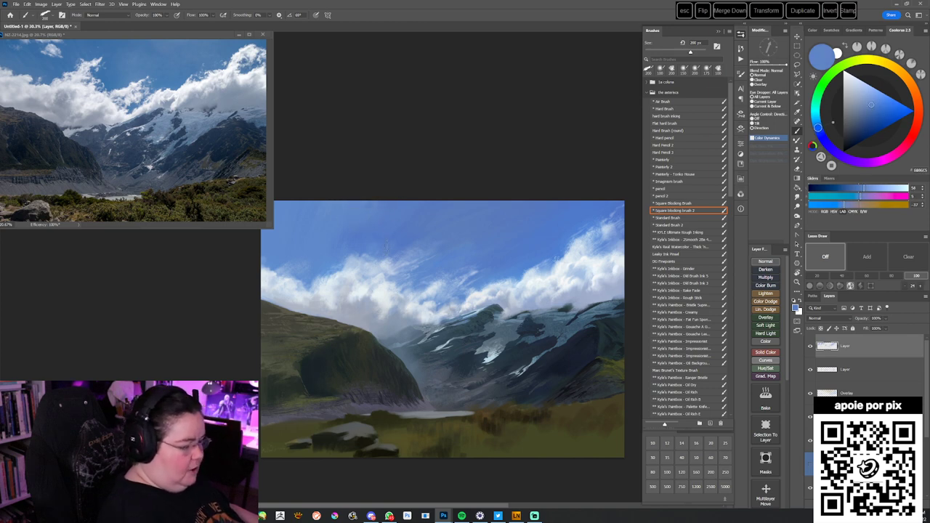
{"action": "left_click", "coordinate": [448, 219], "text": "alt"}
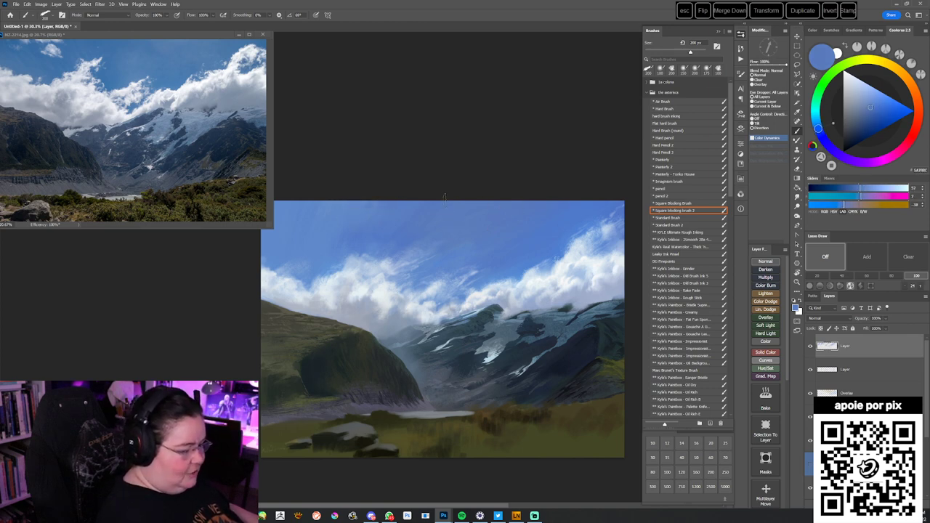
{"action": "left_click", "coordinate": [321, 214], "text": "alt"}
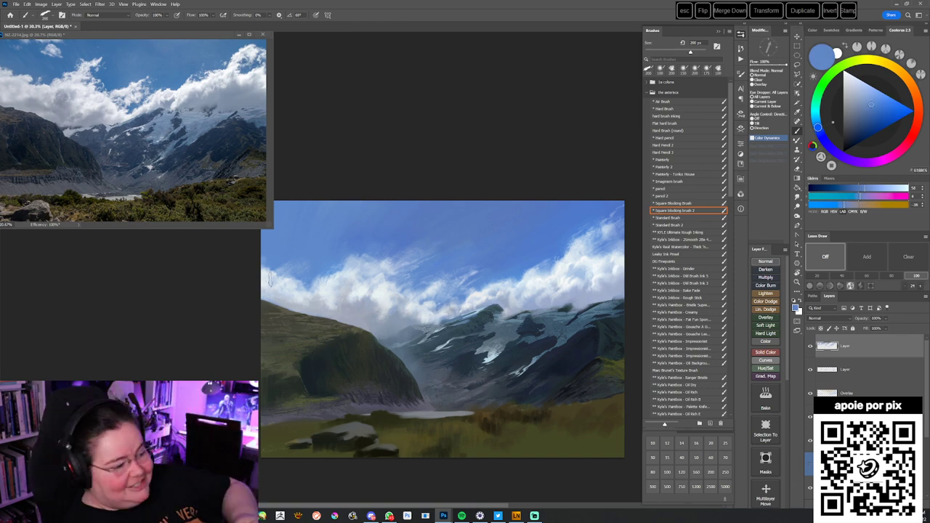
- Reduce Square blocking brush 2 to 45 px and rework the snowy slope just below the right cloud with sampled pale blue and slate tones
{"action": "left_click_drag", "start_coordinate": [515, 411], "coordinate": [522, 389]}
{"action": "left_click_drag", "start_coordinate": [468, 439], "coordinate": [461, 434]}
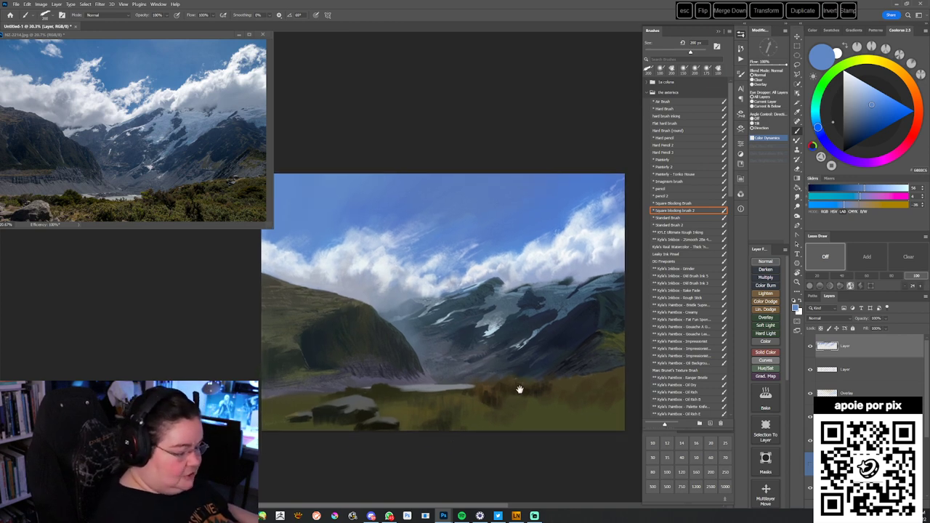
{"action": "left_click_drag", "start_coordinate": [515, 390], "coordinate": [501, 392]}
{"action": "left_click_drag", "start_coordinate": [545, 348], "coordinate": [534, 348]}
{"action": "key", "text": "z"}
{"action": "left_click_drag", "start_coordinate": [554, 293], "coordinate": [580, 304]}
{"action": "left_click_drag", "start_coordinate": [552, 332], "coordinate": [542, 337]}
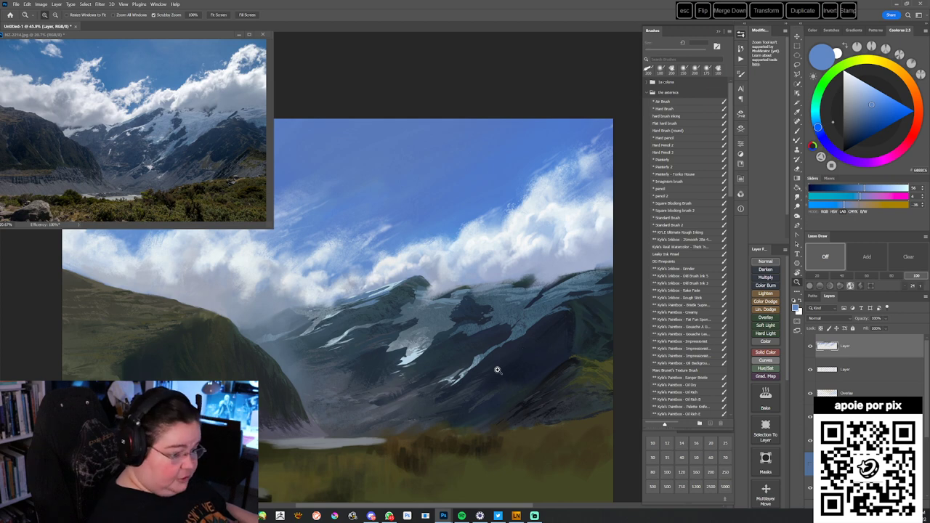
{"action": "key", "text": "b"}
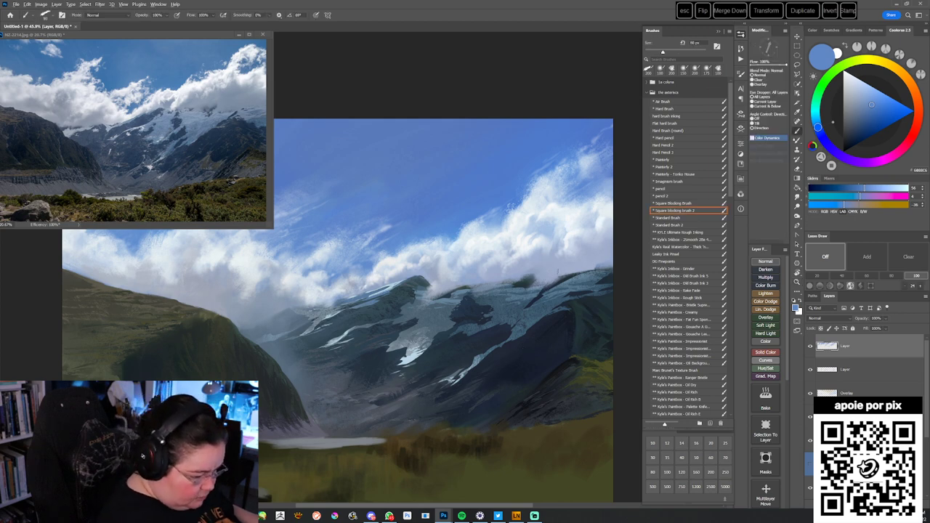
{"action": "left_click", "coordinate": [560, 288], "text": "alt"}
{"action": "left_click_drag", "start_coordinate": [542, 285], "coordinate": [516, 301]}
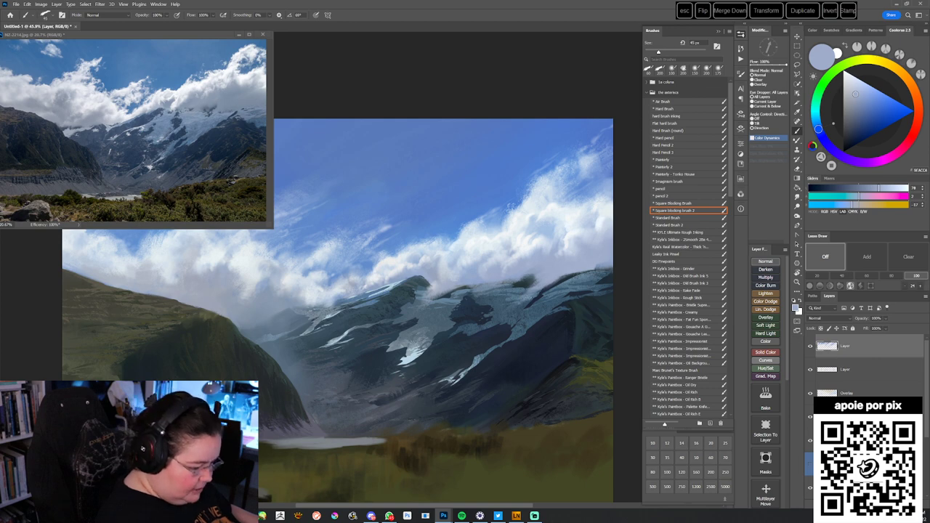
{"action": "left_click", "coordinate": [519, 309], "text": "alt"}
{"action": "left_click", "coordinate": [554, 276], "text": "alt"}
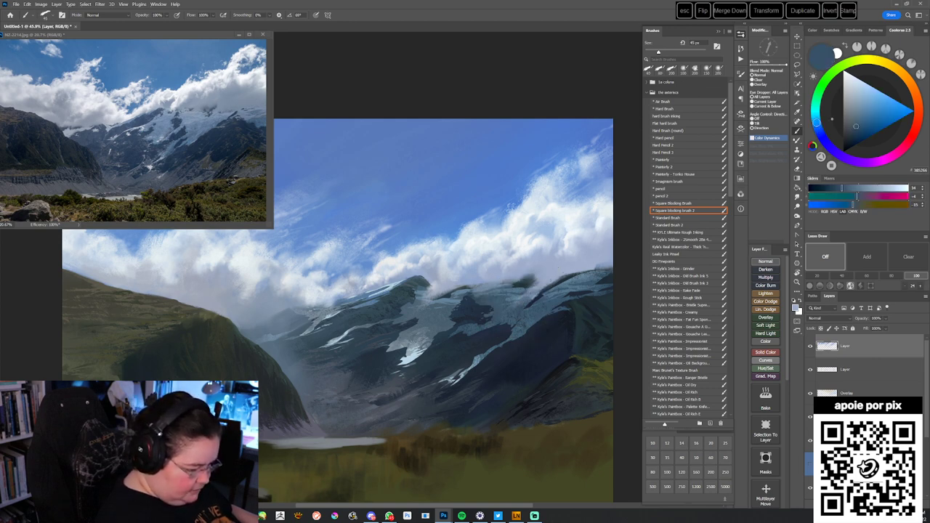
- Refine the ridge line under the right cloud by alternating sampled dark mountain and grey-blue cloud colors at 45 px
{"action": "left_click", "coordinate": [541, 291], "text": "alt"}
{"action": "left_click", "coordinate": [530, 276], "text": "alt"}
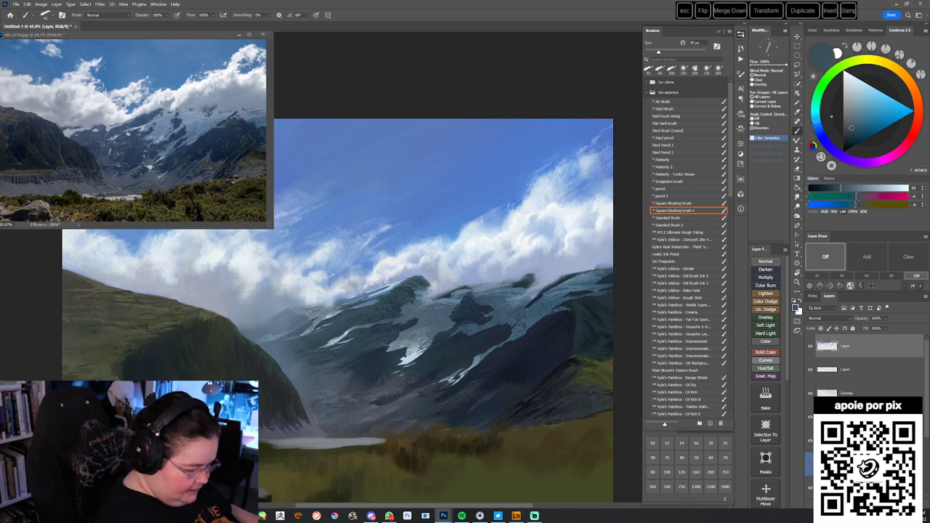
{"action": "left_click", "coordinate": [545, 265], "text": "alt"}
{"action": "left_click", "coordinate": [536, 275], "text": "alt"}
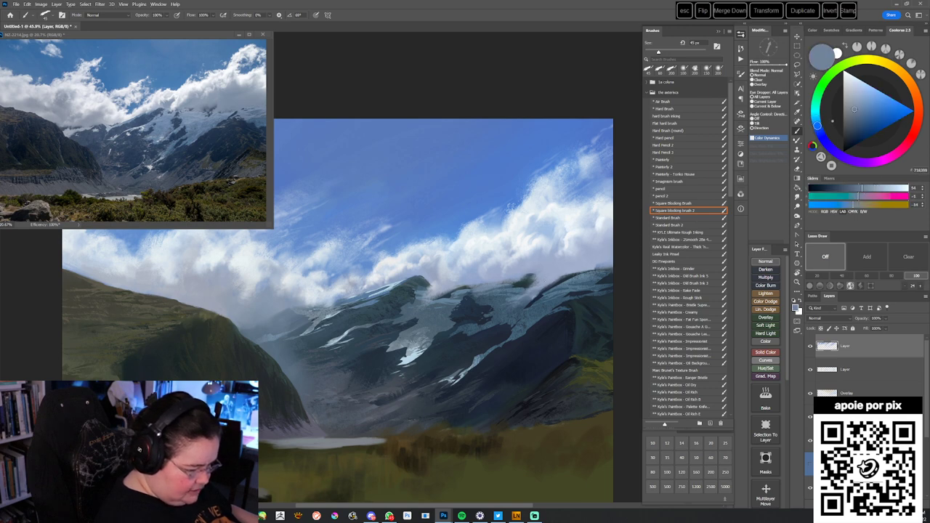
{"action": "left_click", "coordinate": [567, 275], "text": "alt"}
{"action": "left_click", "coordinate": [560, 270], "text": "alt"}
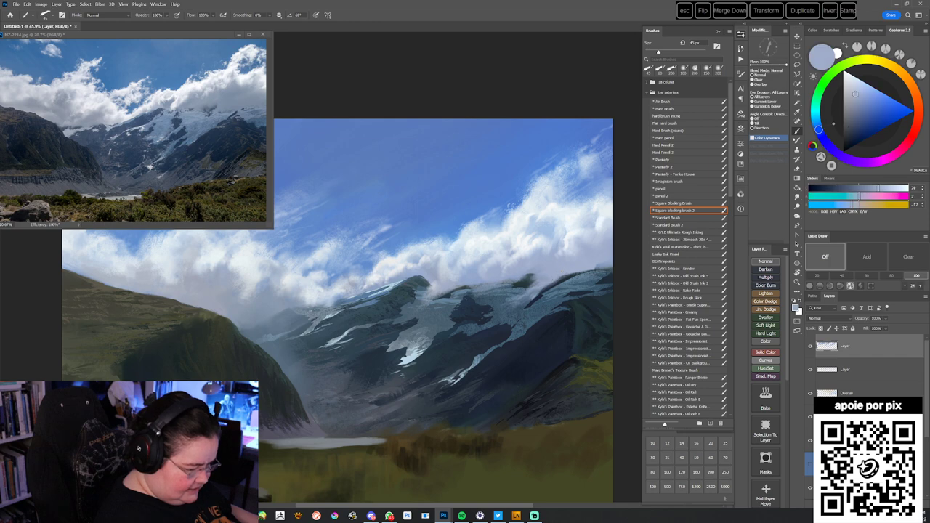
- Soften the right cloud's base over the ridge and toward the central peak with sampled pale grey-blues at 45 px
{"action": "left_click", "coordinate": [531, 264], "text": "alt"}
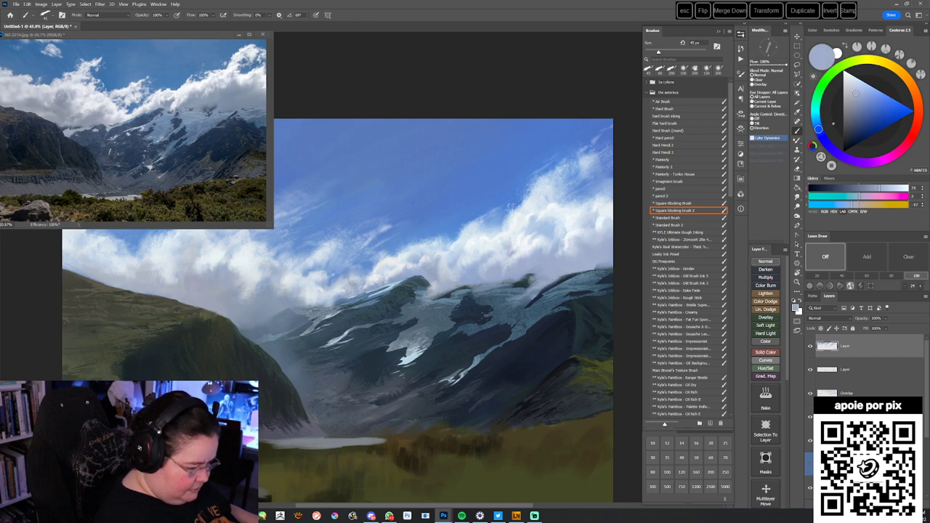
{"action": "left_click", "coordinate": [491, 299], "text": "alt"}
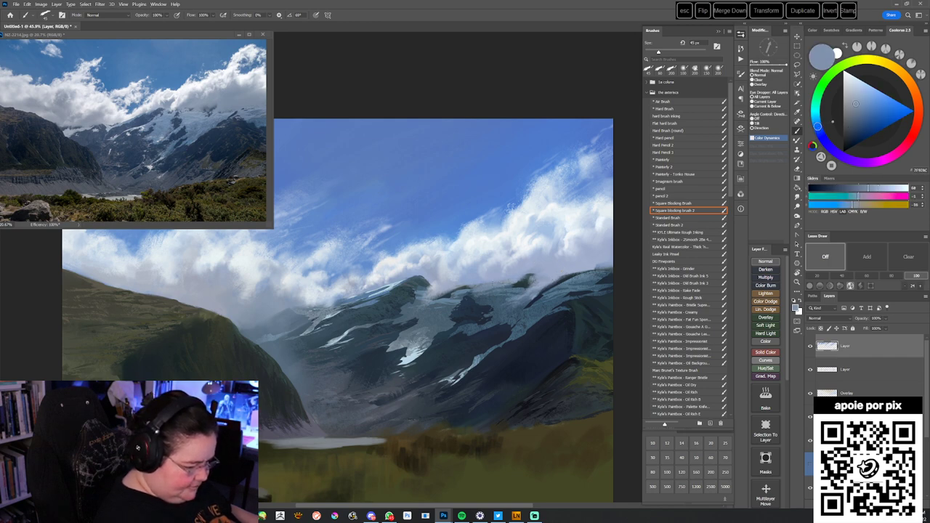
{"action": "left_click", "coordinate": [522, 292], "text": "alt"}
{"action": "left_click", "coordinate": [521, 287], "text": "alt"}
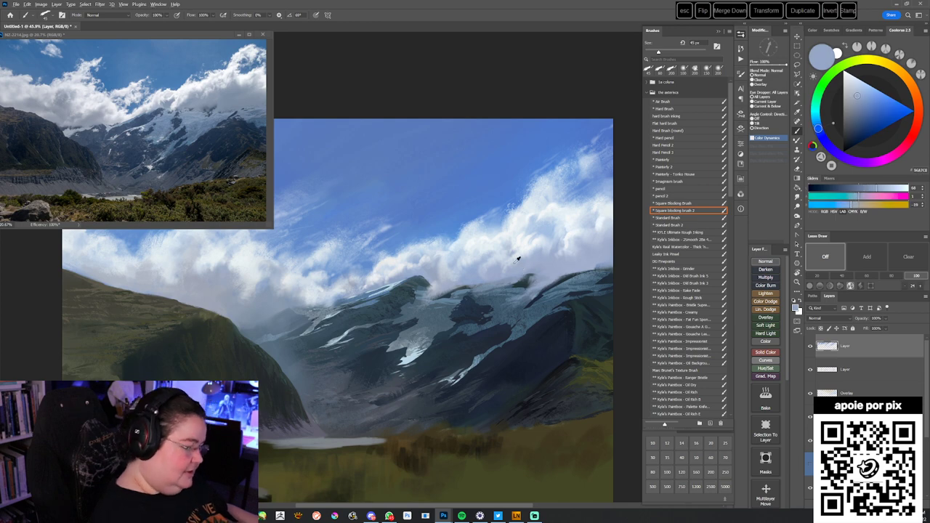
{"action": "left_click", "coordinate": [478, 277], "text": "alt"}
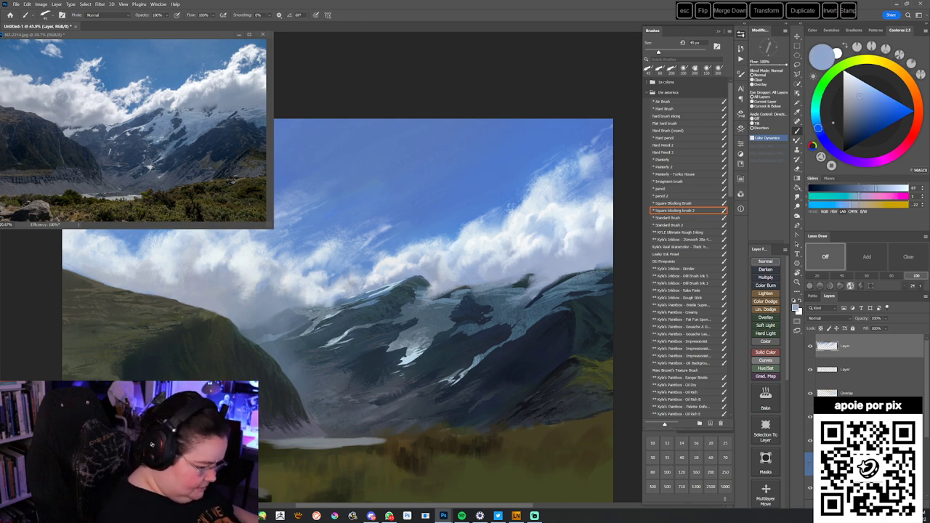
{"action": "left_click", "coordinate": [460, 271], "text": "alt"}
{"action": "left_click", "coordinate": [466, 297], "text": "alt"}
{"action": "left_click", "coordinate": [436, 285], "text": "alt"}
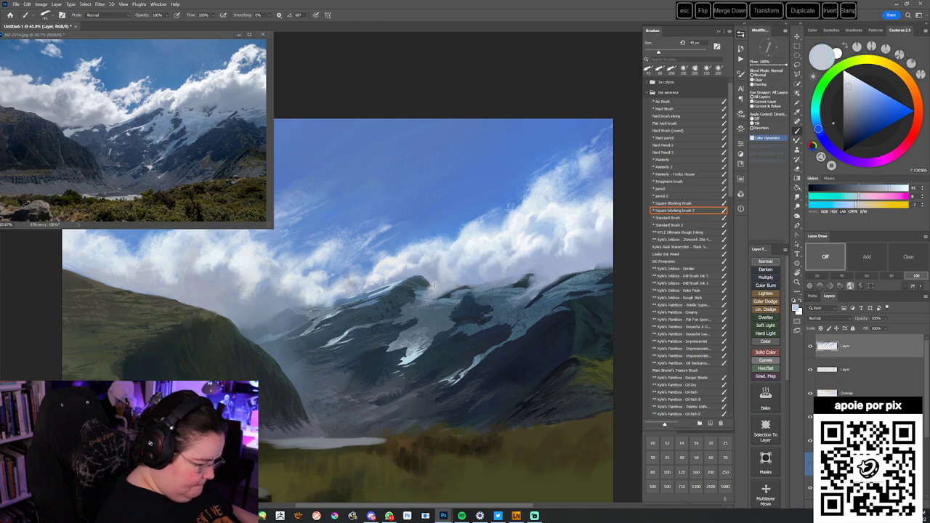
- Enlarge Square blocking brush 2 and blend the right cloud's lower body with sampled grey-blues and pale blues
{"action": "left_click_drag", "start_coordinate": [528, 299], "coordinate": [547, 298]}
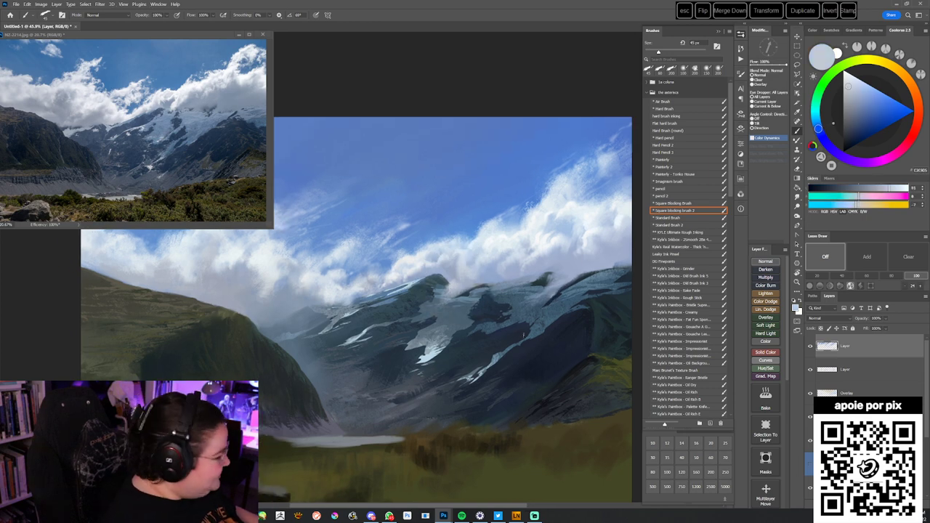
{"action": "left_click", "coordinate": [470, 285], "text": "alt"}
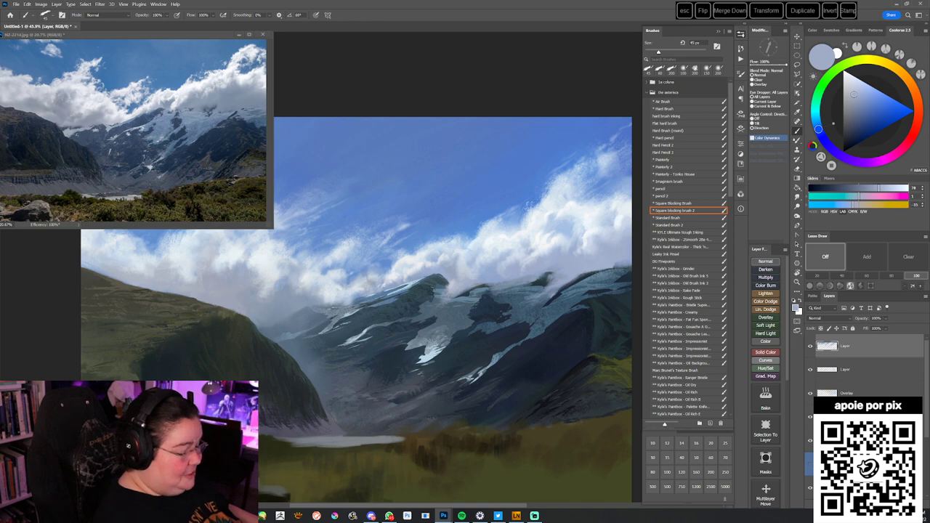
{"action": "left_click", "coordinate": [589, 239], "text": "alt"}
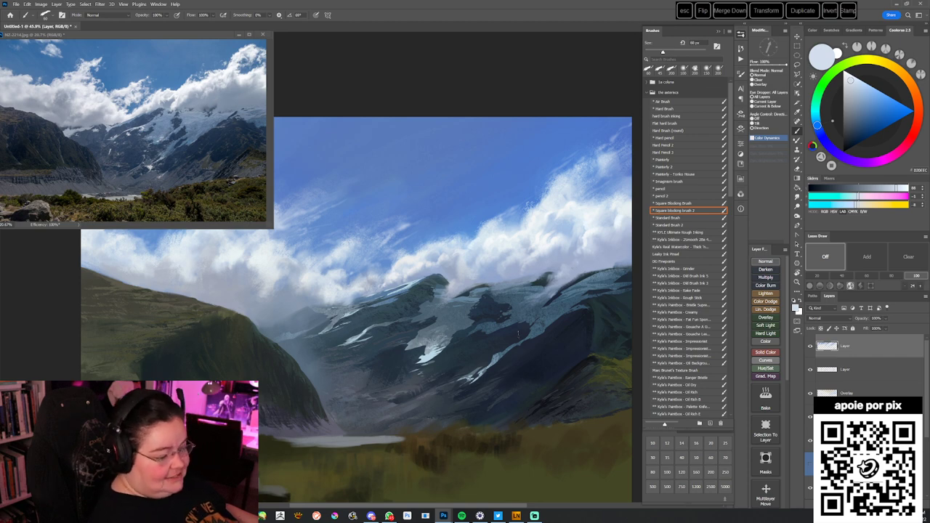
{"action": "left_click", "coordinate": [575, 270], "text": "alt"}
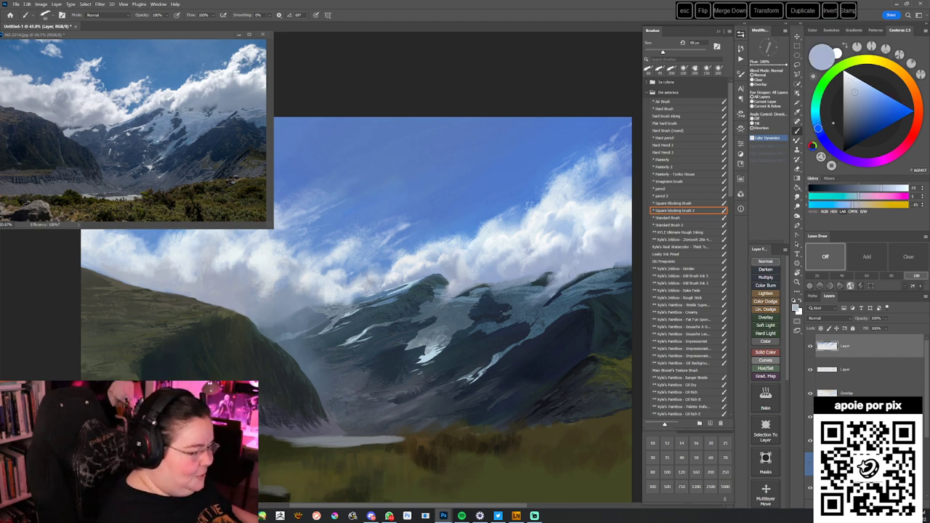
{"action": "left_click_drag", "start_coordinate": [487, 319], "coordinate": [523, 318]}
{"action": "left_click", "coordinate": [456, 264], "text": "alt"}
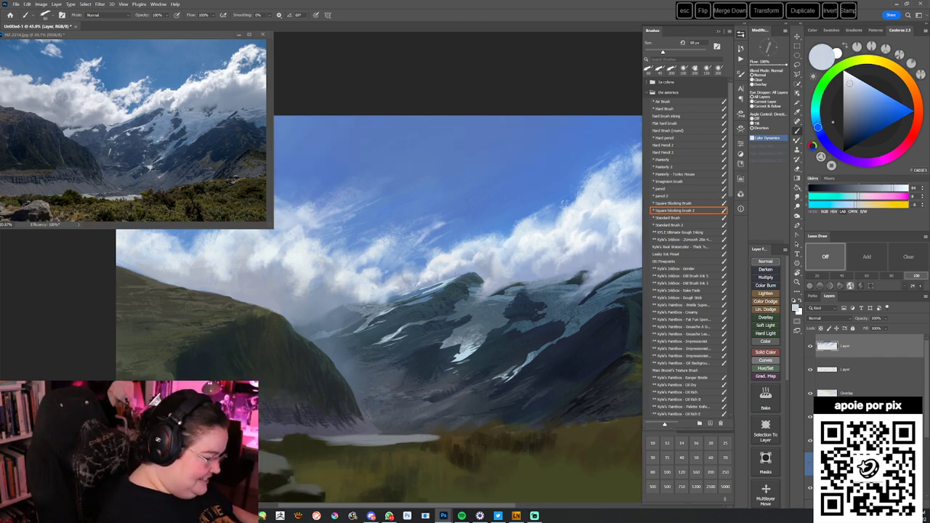
{"action": "left_click_drag", "start_coordinate": [502, 349], "coordinate": [433, 366]}
- Rework the far-right cloud base and the ridge beneath it with sampled pale blue, grey-blue and slate tones
{"action": "left_click", "coordinate": [536, 243], "text": "alt"}
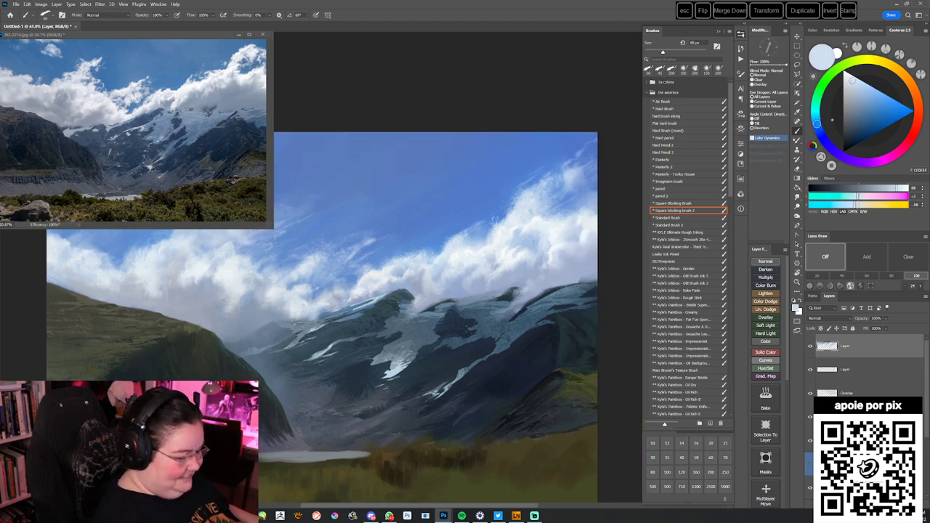
{"action": "left_click_drag", "start_coordinate": [559, 310], "coordinate": [564, 301]}
{"action": "left_click", "coordinate": [584, 264], "text": "alt"}
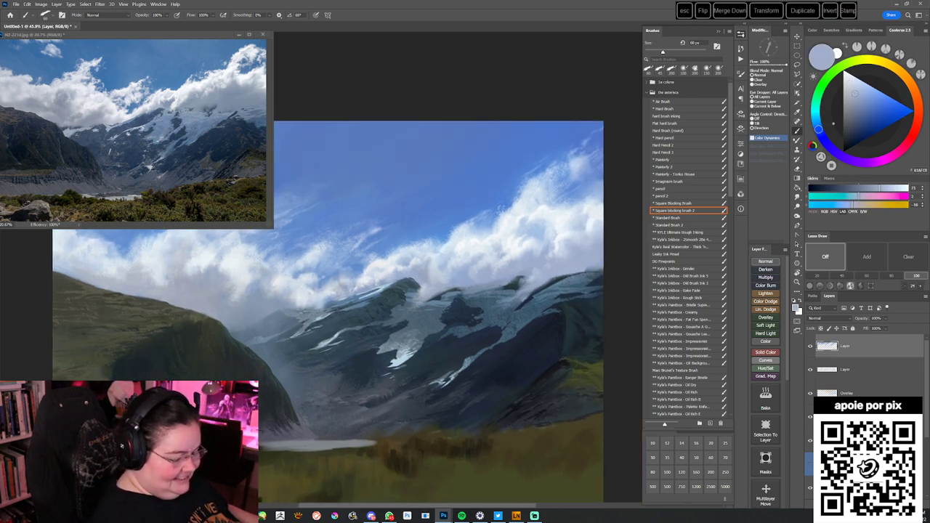
{"action": "left_click", "coordinate": [572, 294], "text": "alt"}
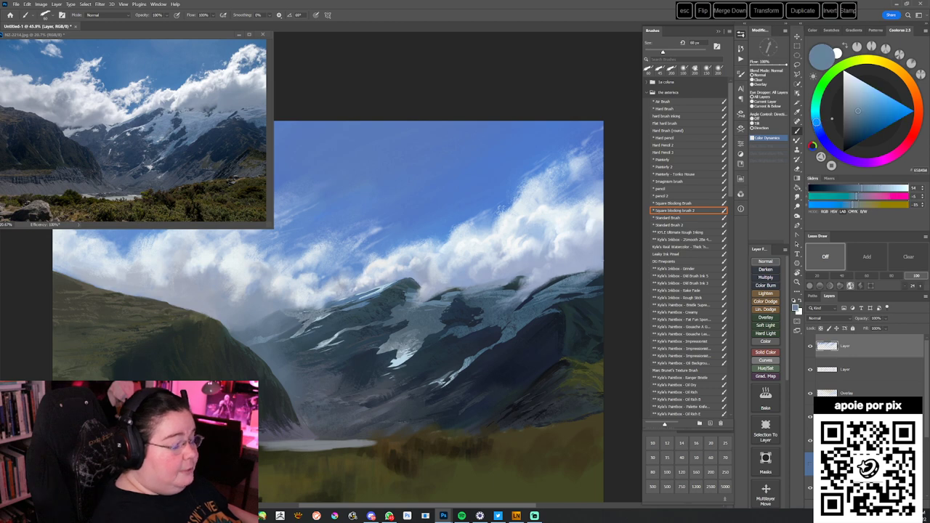
{"action": "left_click_drag", "start_coordinate": [541, 294], "coordinate": [606, 279]}
- Reduce the brush to 40 px and refine the right cloud beside the central peak with sampled near-white and grey-blue
{"action": "left_click", "coordinate": [578, 203], "text": "alt"}
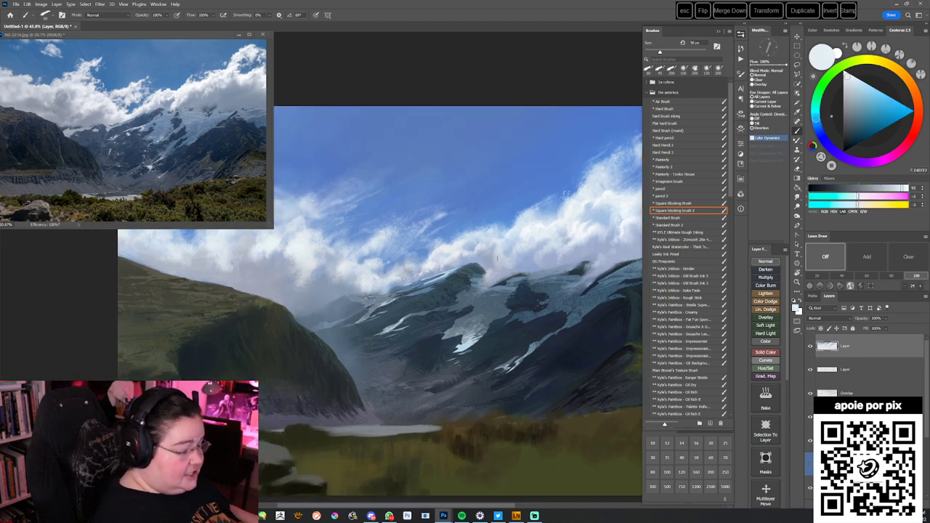
{"action": "left_click_drag", "start_coordinate": [553, 296], "coordinate": [523, 314]}
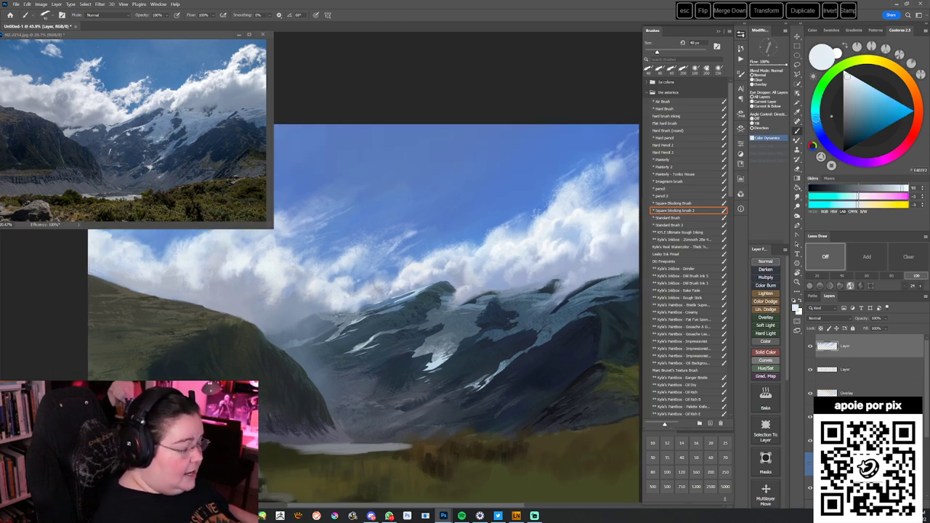
{"action": "left_click", "coordinate": [486, 281], "text": "alt"}
{"action": "left_click_drag", "start_coordinate": [486, 282], "coordinate": [462, 277]}
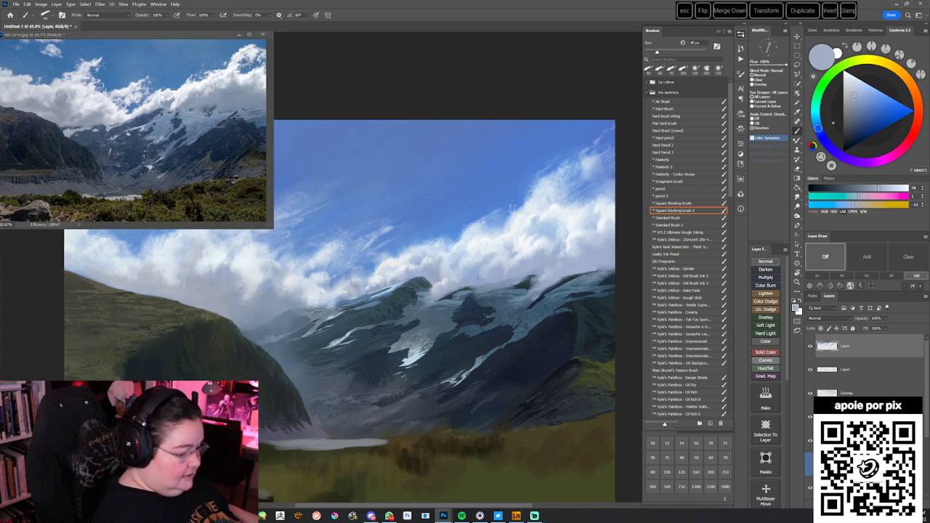
{"action": "left_click", "coordinate": [478, 260], "text": "alt"}
{"action": "left_click_drag", "start_coordinate": [464, 343], "coordinate": [538, 332]}
- Enlarge the brush to 70 px and soften the cloud base left of the central peak with sampled pale greys
{"action": "left_click", "coordinate": [328, 288], "text": "alt"}
{"action": "key", "text": "bracketright"}
{"action": "key", "text": "bracketright"}
{"action": "key", "text": "bracketright"}
{"action": "key", "text": "bracketright"}
{"action": "left_click", "coordinate": [362, 294], "text": "alt"}
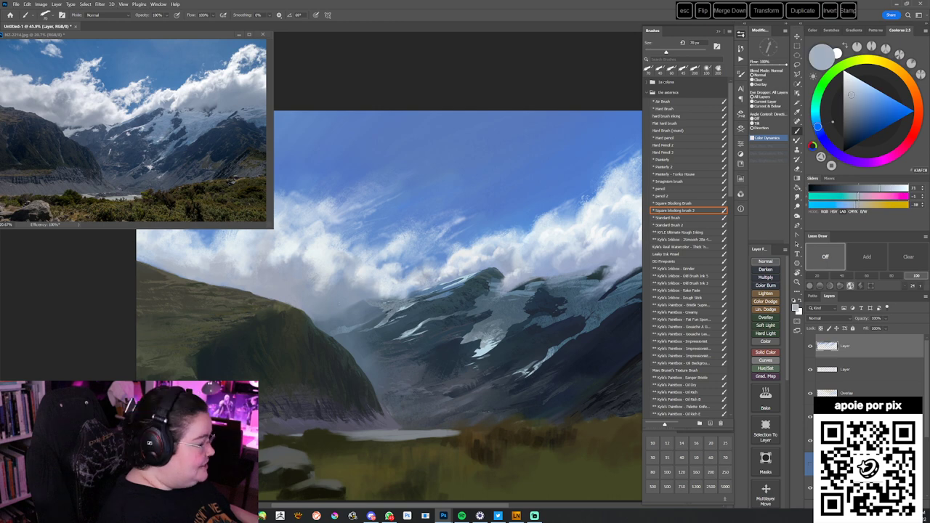
{"action": "left_click", "coordinate": [362, 277], "text": "alt"}
{"action": "left_click_drag", "start_coordinate": [314, 333], "coordinate": [431, 342]}
- Blend the left cloud's underside above the green hill with sampled light greys at 90 px
{"action": "left_click", "coordinate": [435, 283], "text": "alt"}
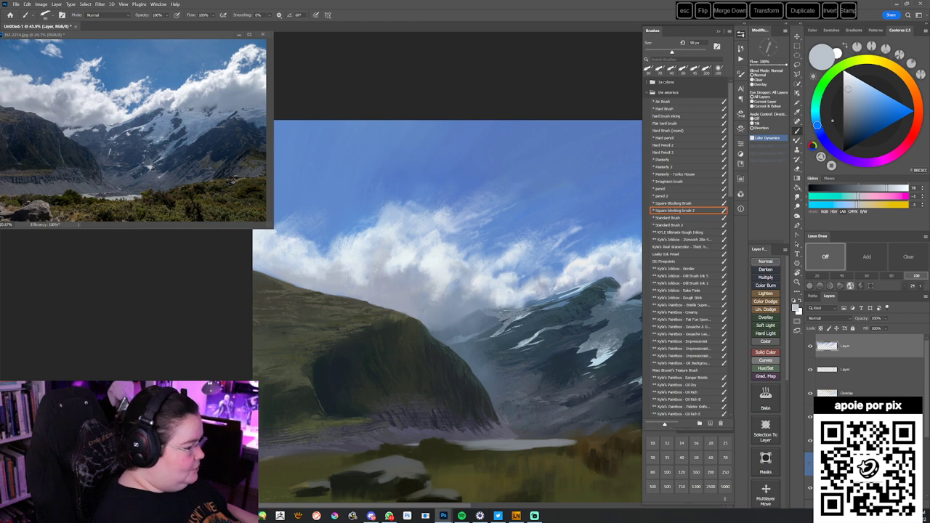
{"action": "left_click", "coordinate": [439, 285], "text": "alt"}
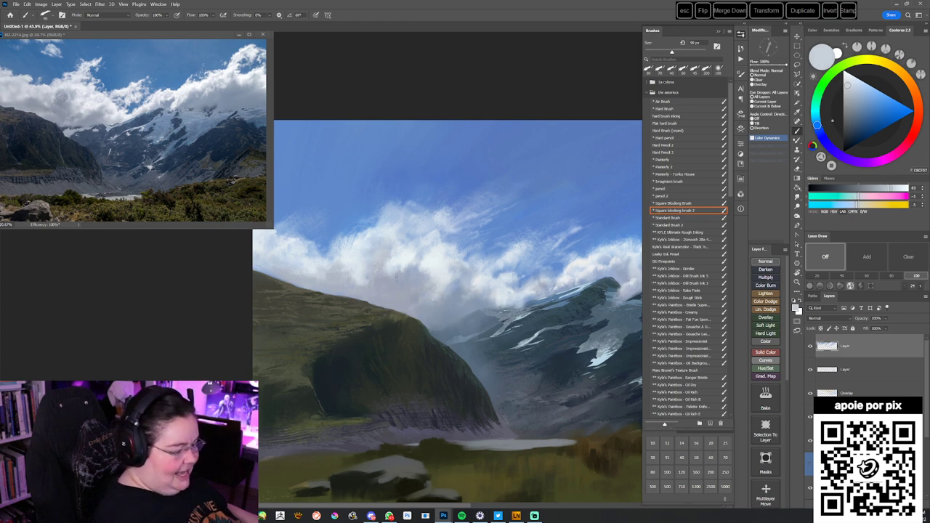
{"action": "left_click", "coordinate": [384, 288], "text": "alt"}
{"action": "left_click_drag", "start_coordinate": [571, 388], "coordinate": [397, 391]}
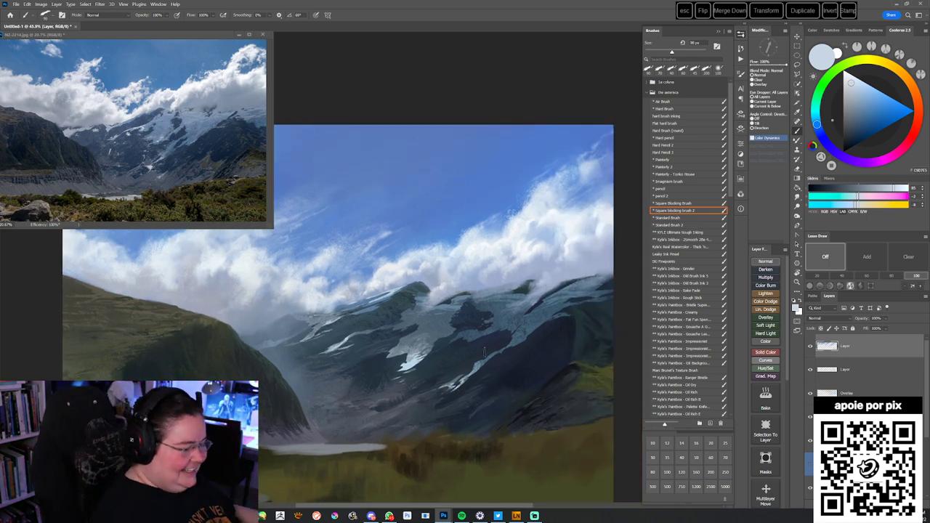
{"action": "left_click_drag", "start_coordinate": [486, 336], "coordinate": [462, 345]}
- Reduce the brush to 45 px and touch up the right ridge's cloud edge with sampled grey-blue and dark slate
{"action": "left_click", "coordinate": [573, 292], "text": "alt"}
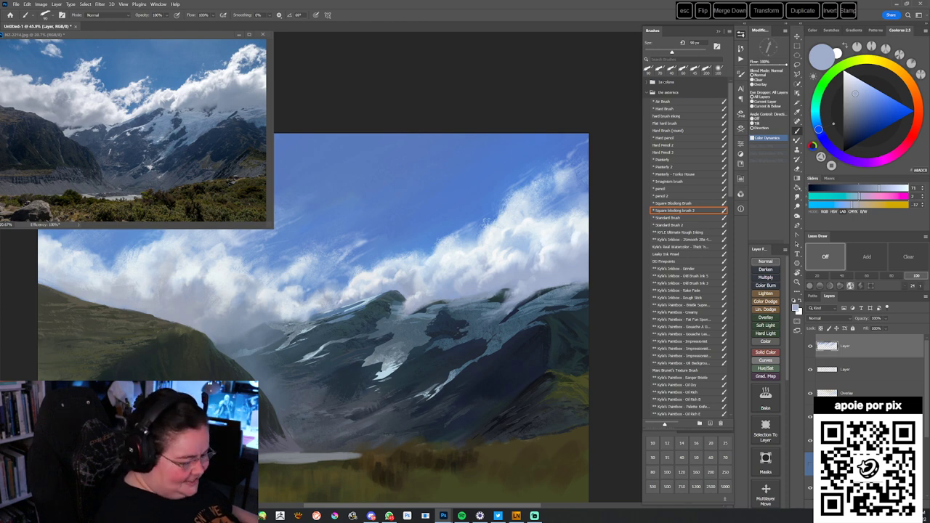
{"action": "left_click", "coordinate": [545, 291], "text": "alt"}
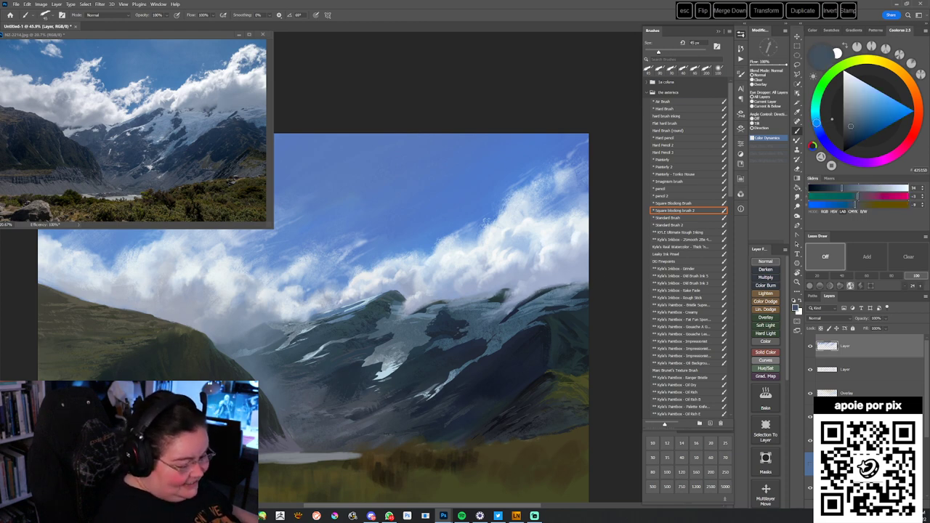
{"action": "left_click", "coordinate": [557, 274], "text": "alt"}
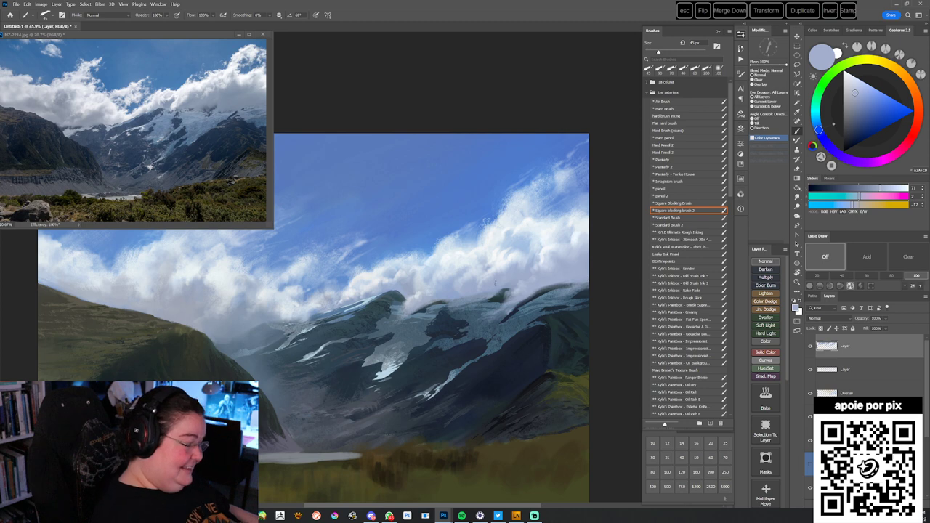
{"action": "left_click", "coordinate": [500, 293], "text": "alt"}
{"action": "left_click", "coordinate": [493, 289], "text": "alt"}
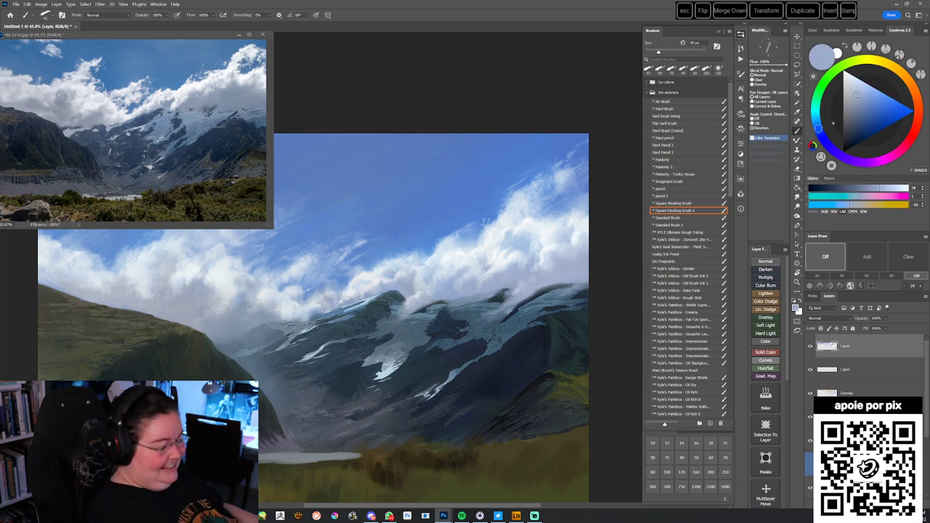
- Adjust the far-right cloud and ridge boundary with sampled grey-blue at 50 px and dark slate at 45 px
{"action": "key", "text": "]"}
{"action": "key", "text": "]"}
{"action": "key", "text": "]"}
{"action": "left_click", "coordinate": [586, 294], "text": "alt"}
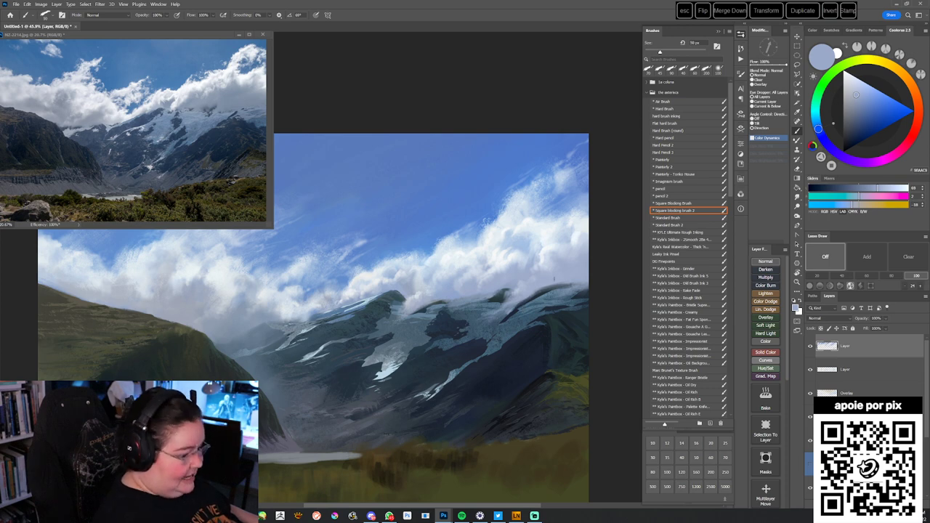
{"action": "left_click", "coordinate": [545, 304], "text": "alt"}
{"action": "key", "text": "["}
{"action": "key", "text": "["}
{"action": "key", "text": "["}
{"action": "key", "text": "["}
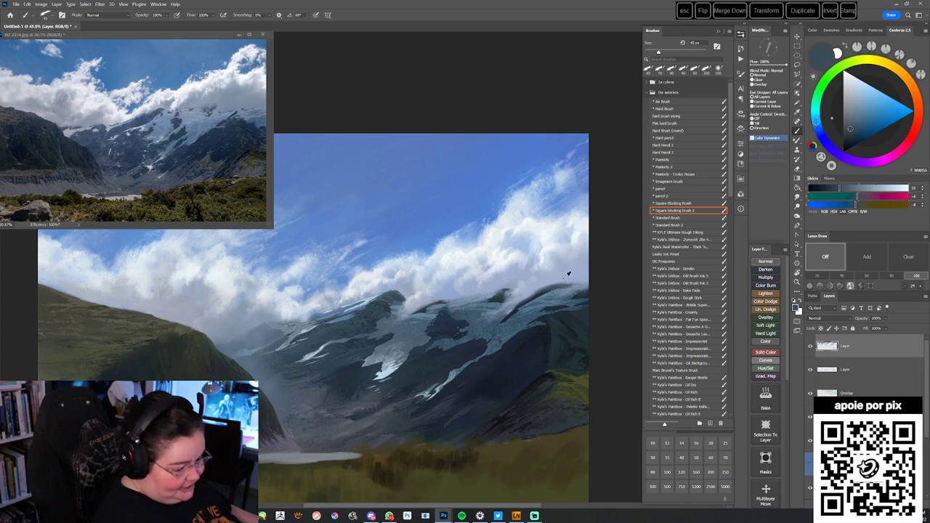
{"action": "left_click", "coordinate": [564, 278], "text": "alt"}
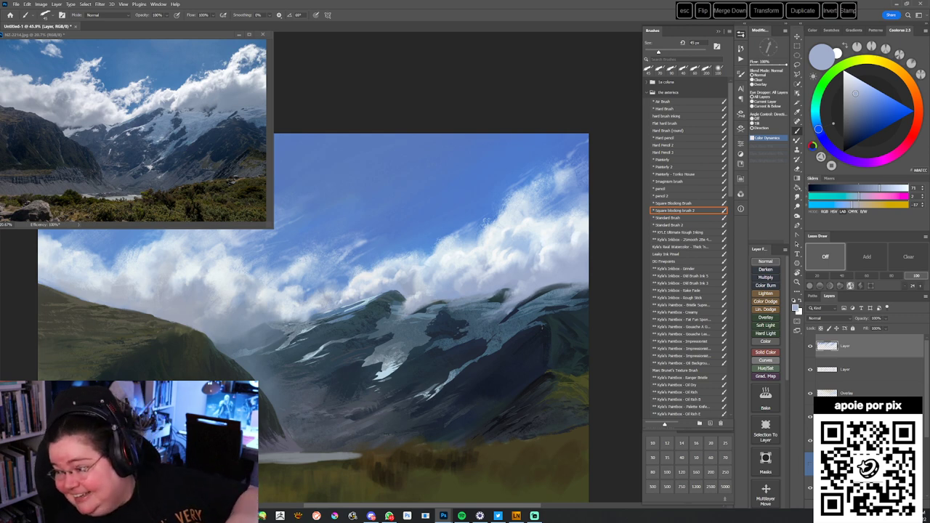
- Sample the right cloud's near-white, lighten it slightly, and brighten the cloud's right part at 90 px
{"action": "left_click", "coordinate": [579, 234], "text": "alt"}
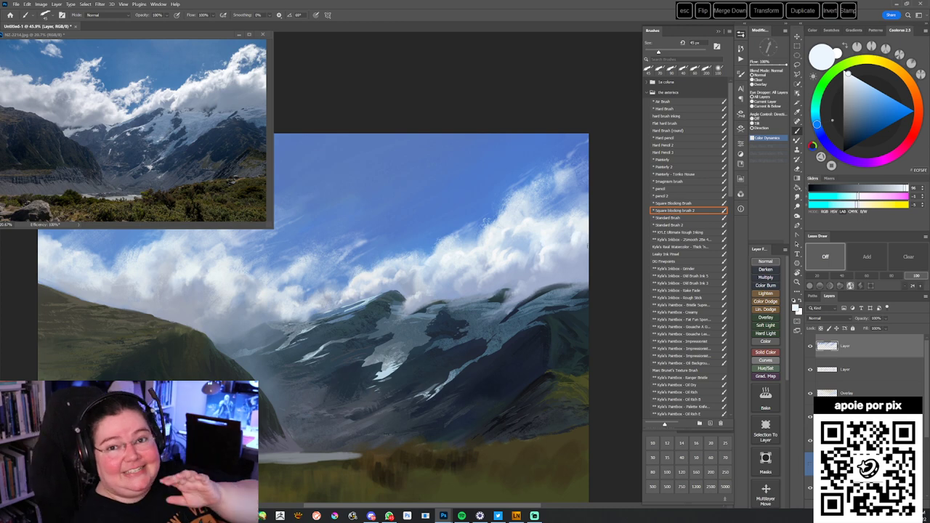
{"action": "left_click", "coordinate": [574, 231], "text": "alt"}
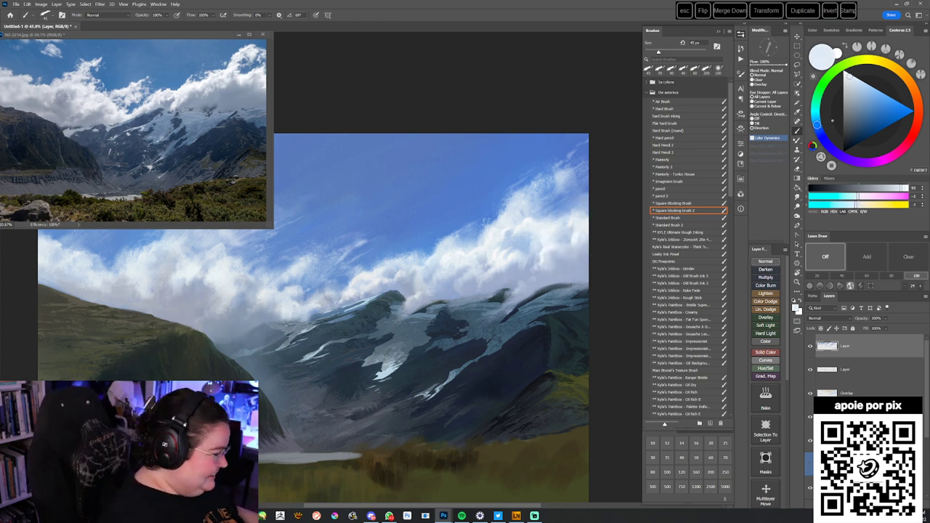
{"action": "left_click", "coordinate": [847, 74]}
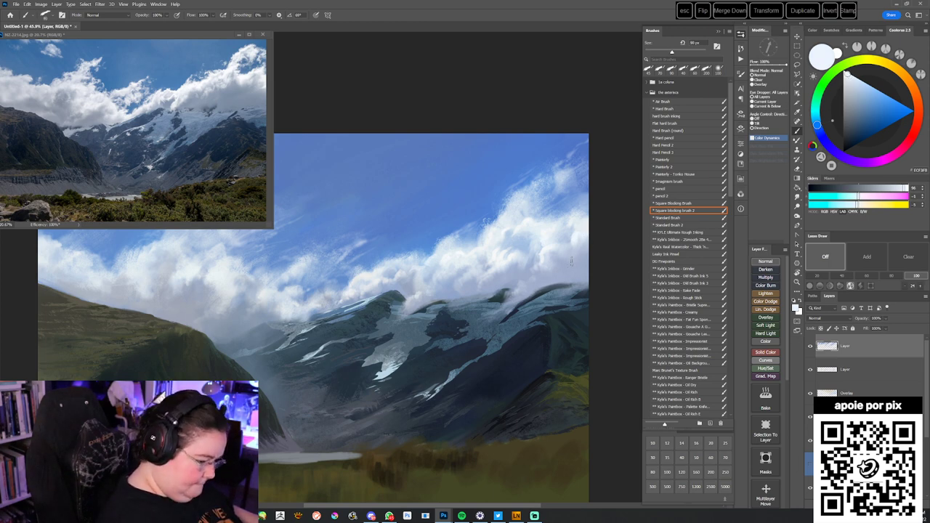
{"action": "left_click_drag", "start_coordinate": [557, 316], "coordinate": [584, 293]}
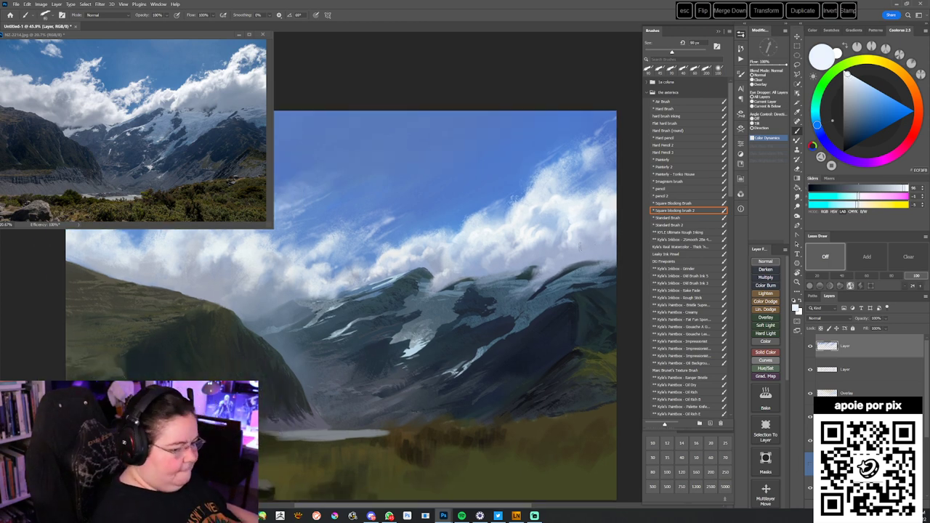
{"action": "left_click_drag", "start_coordinate": [541, 371], "coordinate": [547, 381]}
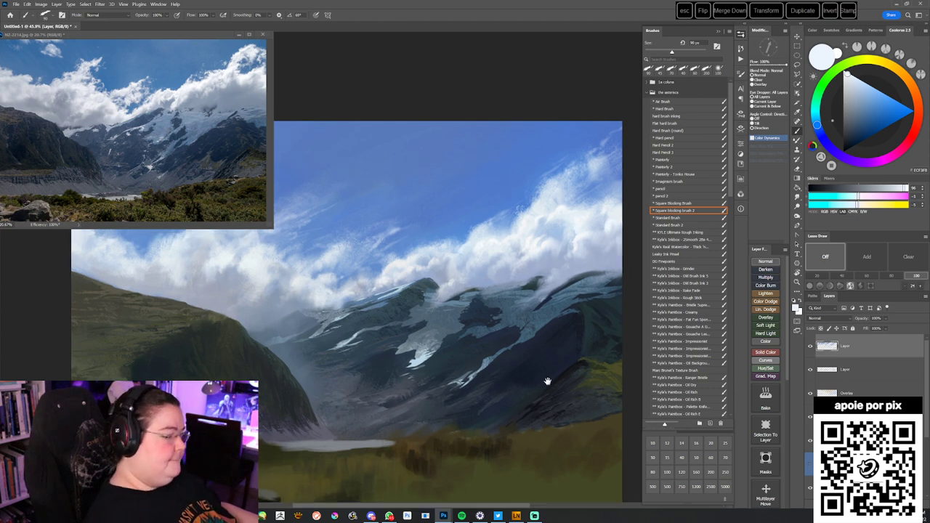
- Touch up the ridge line under the right cloud with sampled dark mountain color and grey-blue, reducing the brush to 40 px
{"action": "left_click", "coordinate": [530, 275], "text": "alt"}
{"action": "left_click", "coordinate": [477, 289], "text": "alt"}
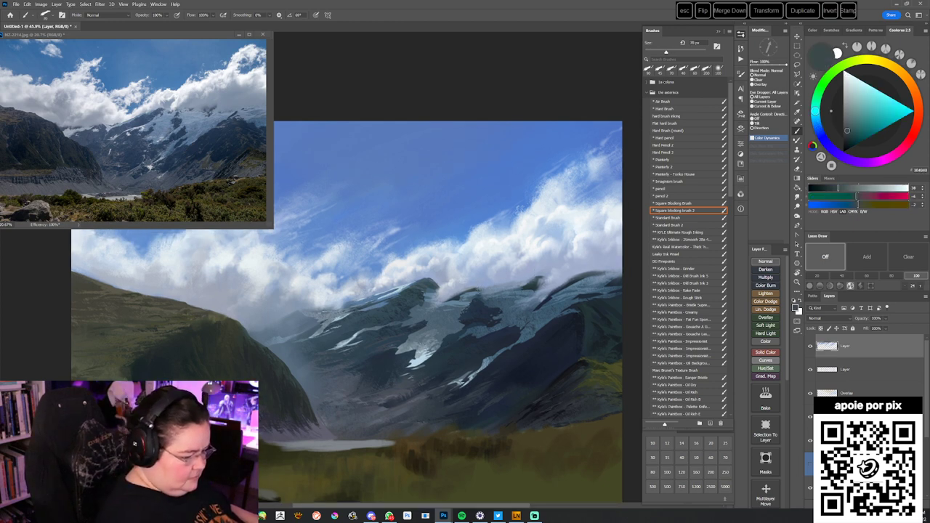
{"action": "left_click_drag", "start_coordinate": [479, 288], "coordinate": [494, 287]}
{"action": "left_click", "coordinate": [491, 278], "text": "alt"}
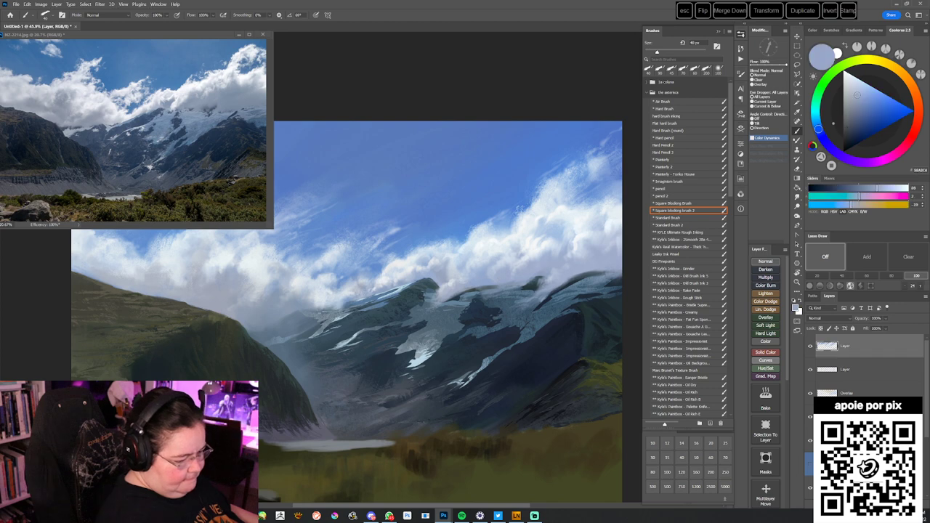
{"action": "left_click_drag", "start_coordinate": [530, 388], "coordinate": [519, 373]}
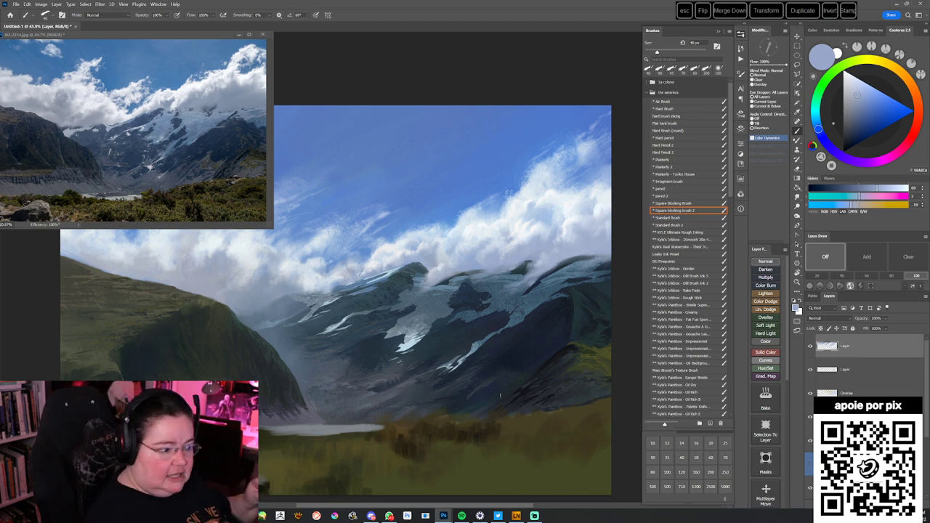
{"action": "mouse_move", "coordinate": [516, 386]}
{"action": "left_mouse_down"}
{"action": "mouse_move", "coordinate": [522, 367]}
{"action": "mouse_move", "coordinate": [517, 377]}
{"action": "left_mouse_up"}
- Lasso jagged diagonal streaks across the lower central mountain slope just above the grass
{"action": "key", "text": "l"}
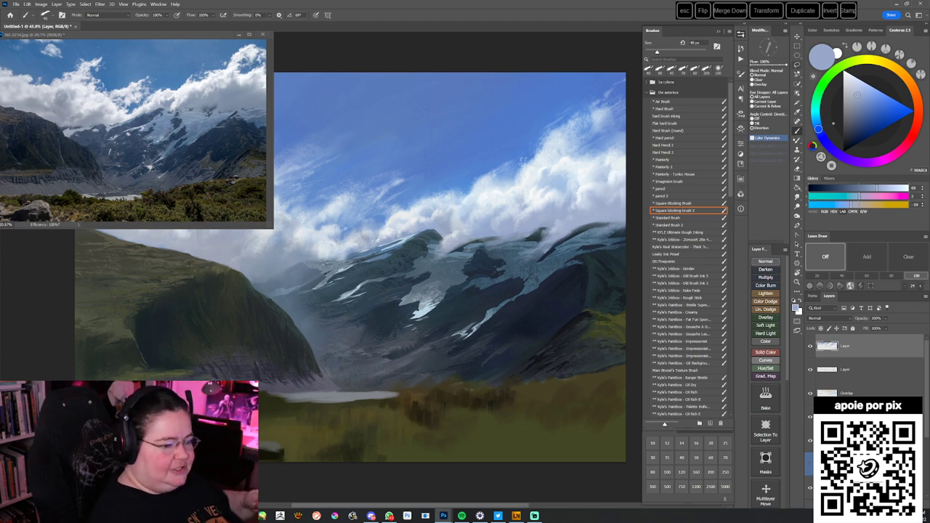
{"action": "mouse_move", "coordinate": [449, 363]}
{"action": "left_mouse_down"}
{"action": "mouse_move", "coordinate": [496, 338]}
{"action": "mouse_move", "coordinate": [441, 381]}
{"action": "mouse_move", "coordinate": [506, 349]}
{"action": "mouse_move", "coordinate": [515, 355]}
{"action": "mouse_move", "coordinate": [436, 362]}
{"action": "mouse_move", "coordinate": [452, 349]}
{"action": "mouse_move", "coordinate": [448, 360]}
{"action": "left_mouse_up"}
{"action": "left_click_drag", "start_coordinate": [402, 400], "coordinate": [399, 394]}
- Shade the selected streaks with a sampled dark slate using Air Brush at 400 px, and clear the selection
{"action": "key", "text": "b"}
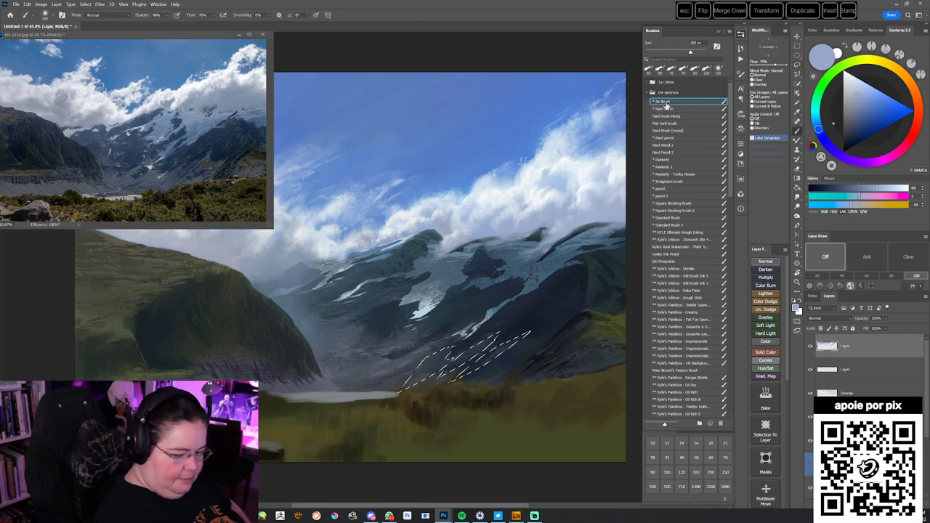
{"action": "left_click", "coordinate": [396, 342], "text": "alt"}
{"action": "key", "text": "bracketright"}
{"action": "key", "text": "bracketright"}
{"action": "key", "text": "bracketright"}
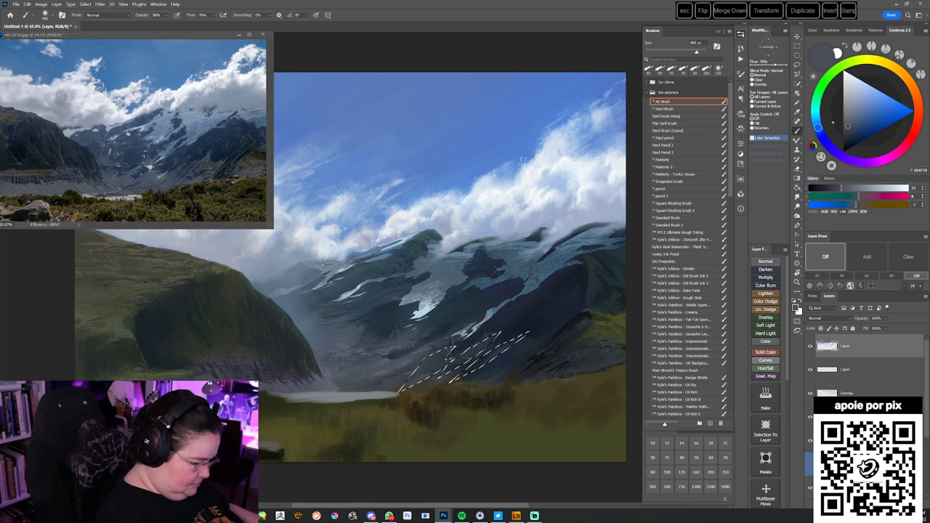
{"action": "left_click_drag", "start_coordinate": [501, 345], "coordinate": [450, 378]}
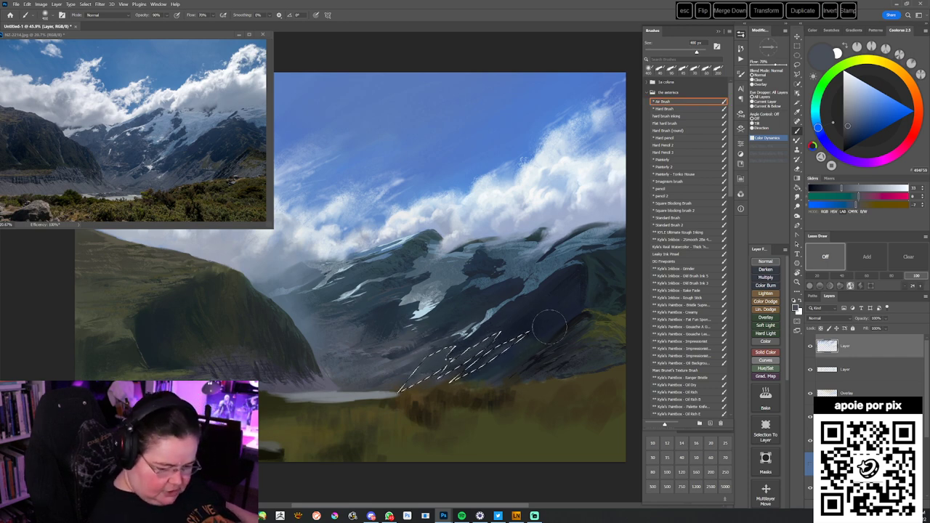
{"action": "key", "text": "ctrl+d"}
{"action": "left_click_drag", "start_coordinate": [496, 413], "coordinate": [492, 427]}
{"action": "key", "text": "z"}
{"action": "left_click_drag", "start_coordinate": [527, 344], "coordinate": [498, 414]}
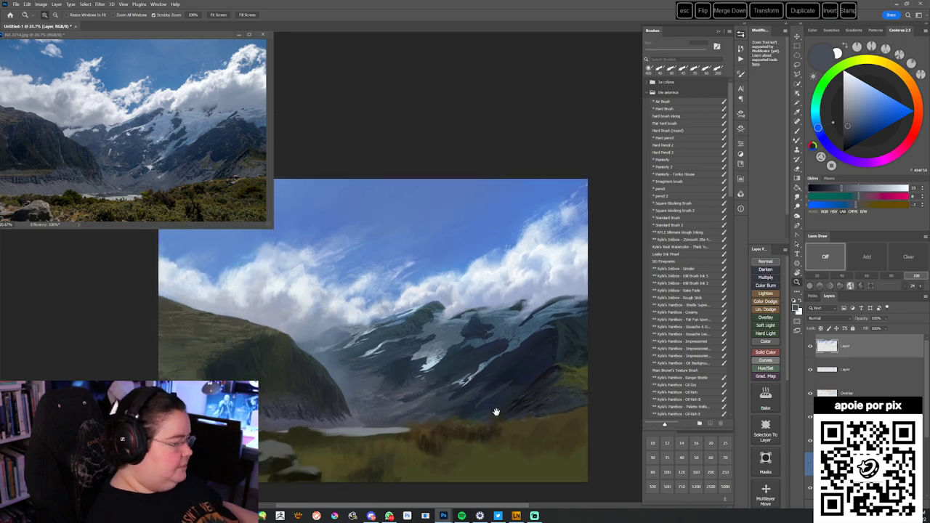
- Dock the floating reference photo as a tab beside the painting document
{"action": "left_click_drag", "start_coordinate": [484, 344], "coordinate": [509, 324]}
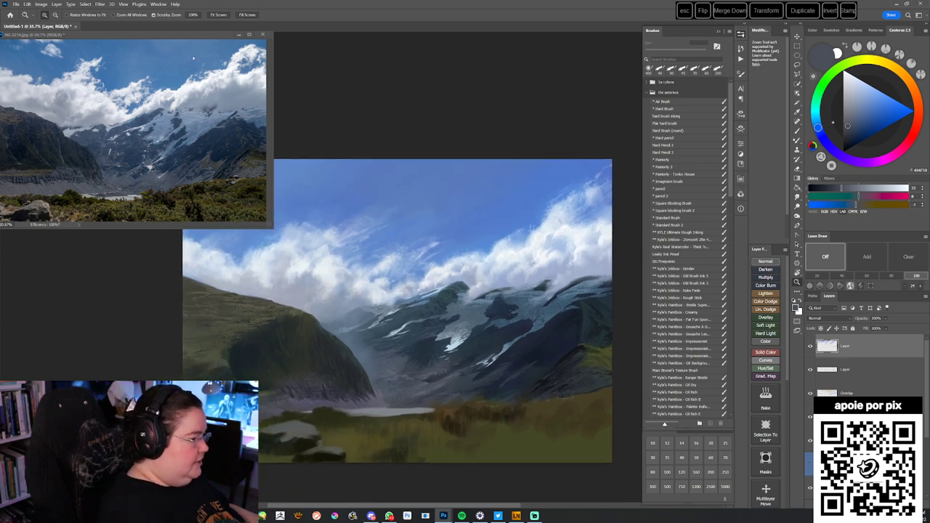
{"action": "left_click_drag", "start_coordinate": [175, 36], "coordinate": [182, 26]}
{"action": "left_click_drag", "start_coordinate": [91, 24], "coordinate": [58, 26]}
{"action": "left_click", "coordinate": [55, 27]}
{"action": "left_click_drag", "start_coordinate": [516, 322], "coordinate": [473, 296]}
{"action": "left_click", "coordinate": [659, 210]}
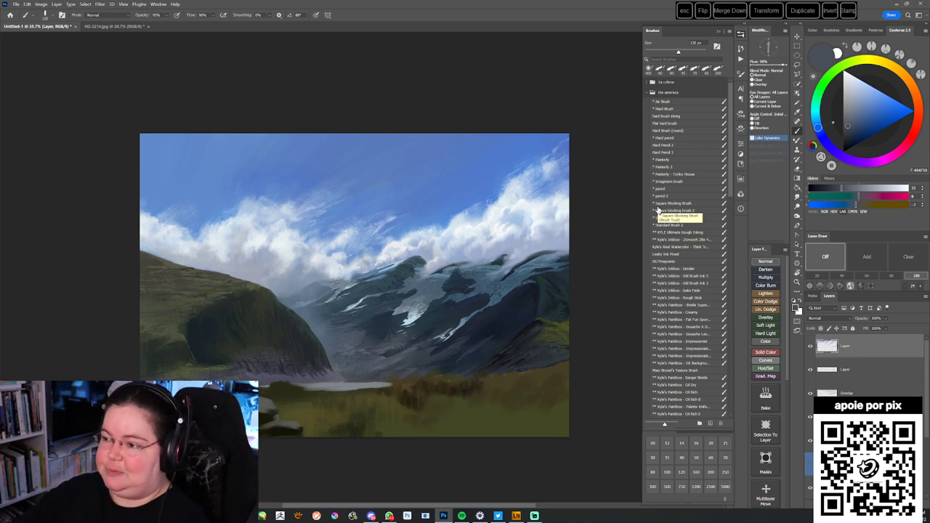
{"action": "key", "text": "z"}
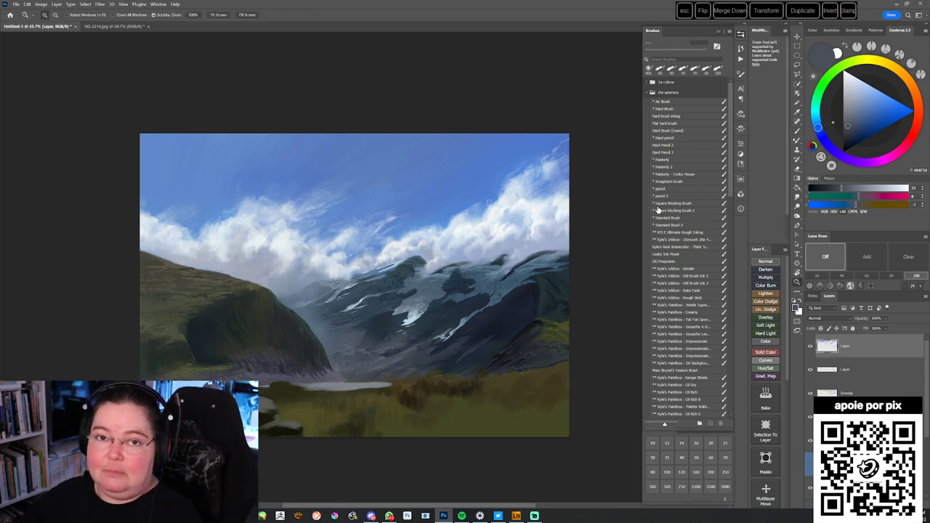
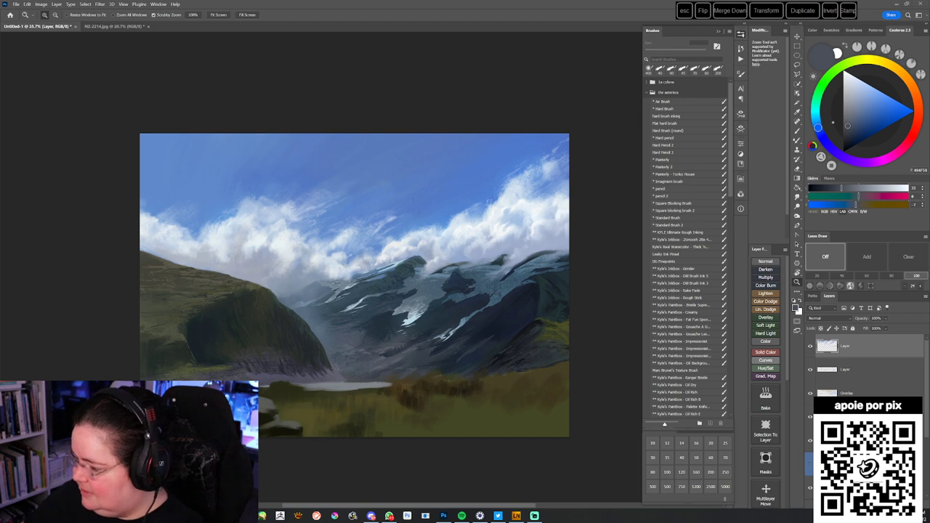
- Open Edinburgh_NGS_Singer_Sargent_Lady_Agnew.jpg as its own document and enlarge the view onto the seated figure
{"action": "left_click_drag", "start_coordinate": [528, 86], "coordinate": [478, 2]}
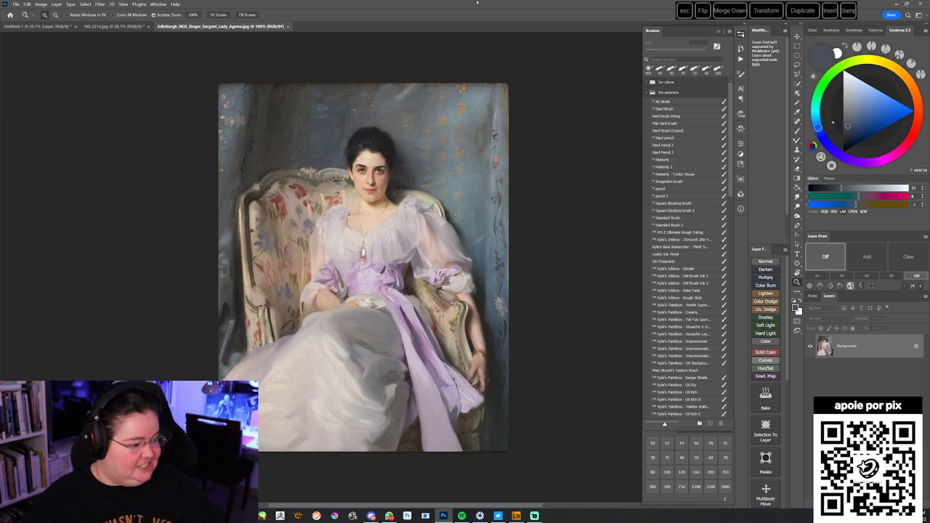
{"action": "left_click_drag", "start_coordinate": [438, 264], "coordinate": [457, 261]}
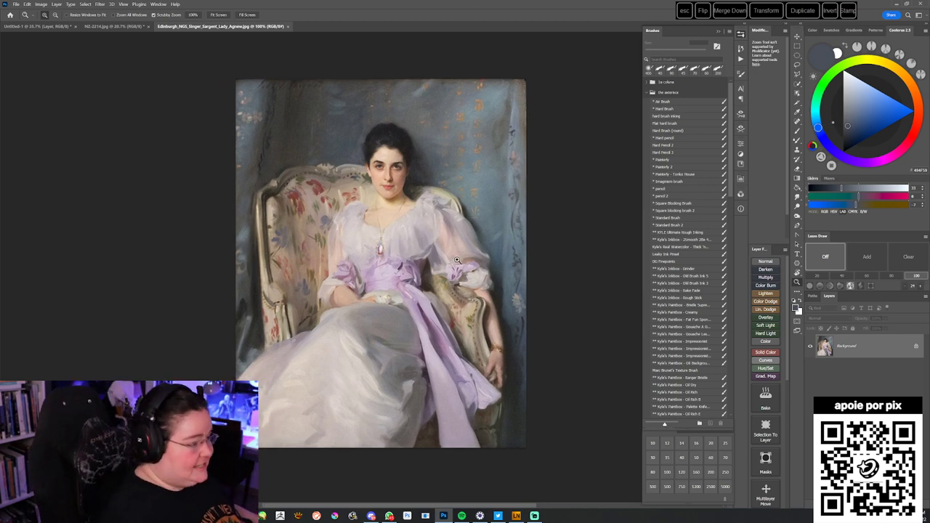
{"action": "left_click_drag", "start_coordinate": [455, 299], "coordinate": [461, 300]}
{"action": "scroll", "coordinate": [462, 300], "scroll_direction": "up", "scroll_amount": 3}
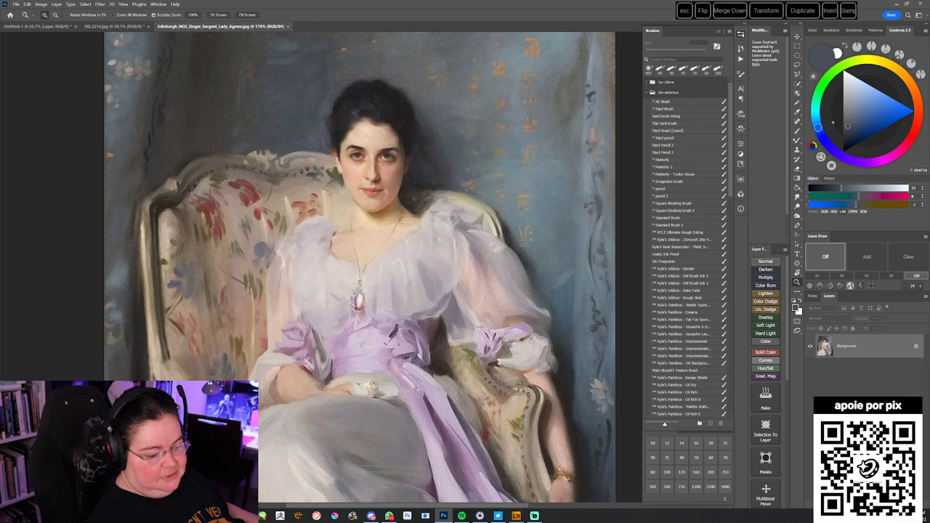
- Add a new layer above the portrait and set up the pencil brush with a dark crimson color
{"action": "key", "text": "ctrl+alt+shift+n"}
{"action": "left_click_drag", "start_coordinate": [527, 385], "coordinate": [525, 402]}
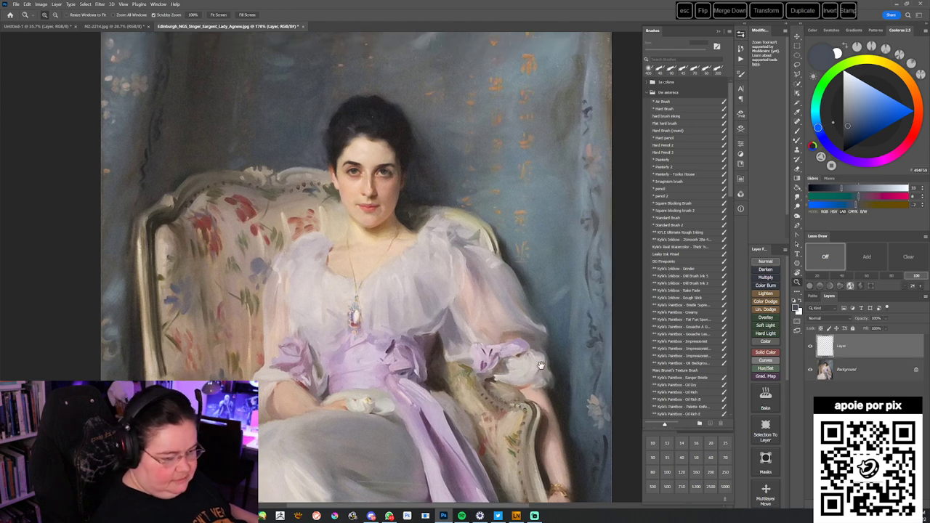
{"action": "left_click", "coordinate": [676, 190]}
{"action": "left_click_drag", "start_coordinate": [908, 142], "coordinate": [888, 144]}
{"action": "left_click", "coordinate": [886, 123]}
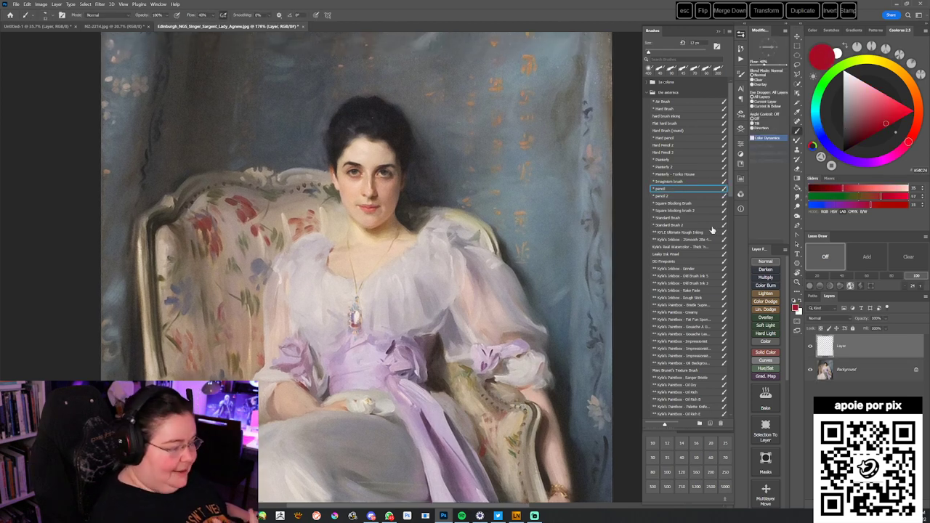
{"action": "left_click_drag", "start_coordinate": [518, 320], "coordinate": [519, 328]}
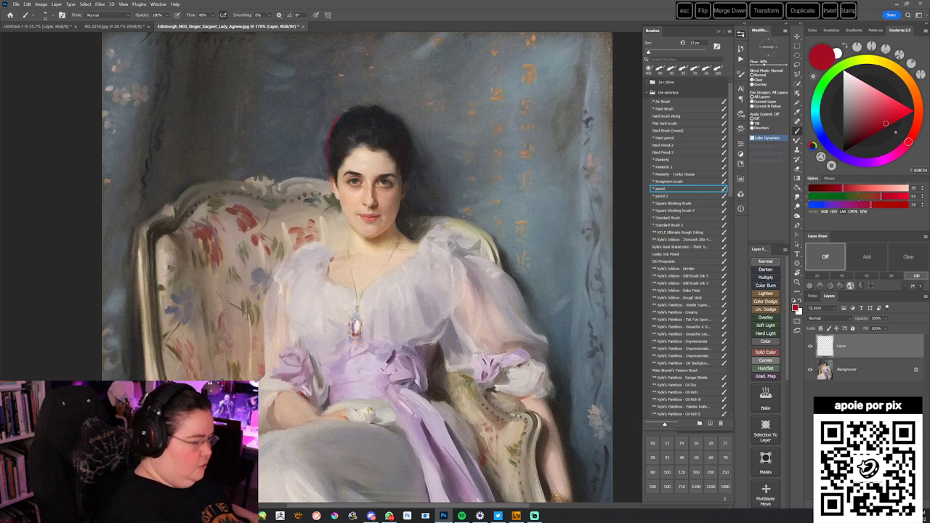
{"action": "key", "text": "ctrl+z"}
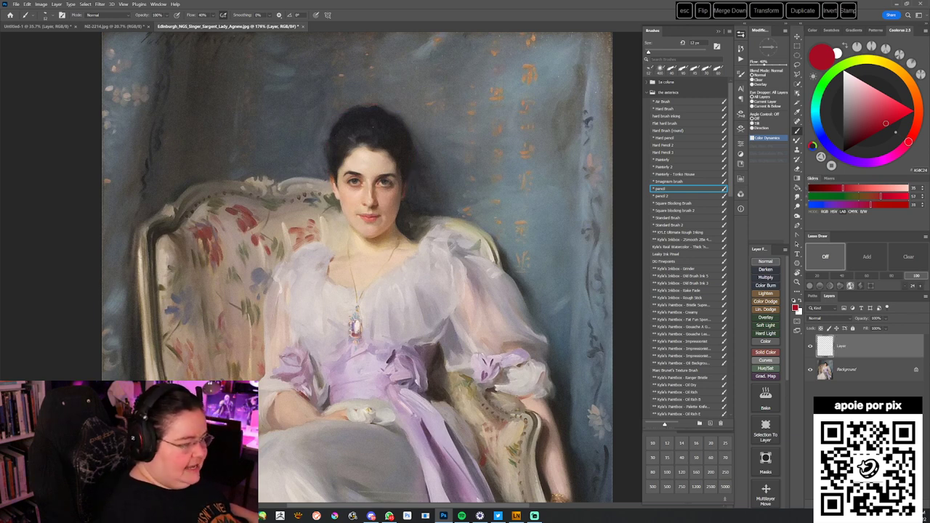
{"action": "left_click_drag", "start_coordinate": [408, 165], "coordinate": [410, 139]}
{"action": "key", "text": "ctrl+z"}
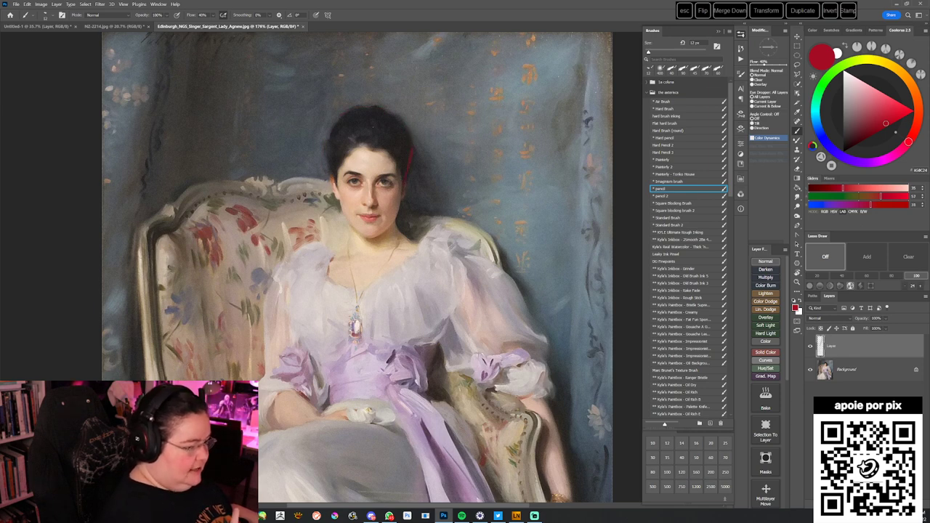
{"action": "key", "text": "ctrl+z"}
- Mark the soft edge on the right side of the hair with a red box and arrow, and hide the layer
{"action": "mouse_move", "coordinate": [432, 111]}
{"action": "left_mouse_down"}
{"action": "mouse_move", "coordinate": [418, 133]}
{"action": "mouse_move", "coordinate": [432, 125]}
{"action": "mouse_move", "coordinate": [393, 135]}
{"action": "mouse_move", "coordinate": [401, 178]}
{"action": "mouse_move", "coordinate": [442, 181]}
{"action": "left_mouse_up"}
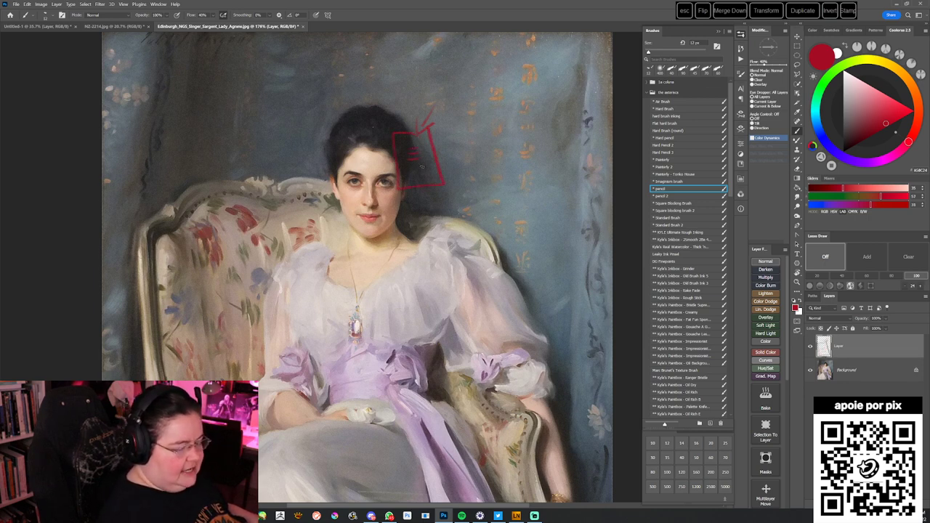
{"action": "left_click", "coordinate": [811, 347]}
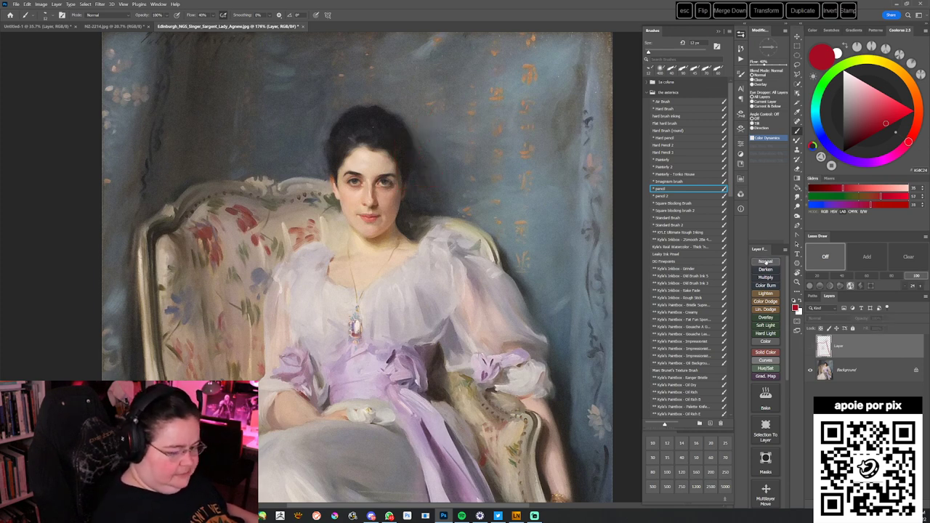
- On a new Normal layer, mark the edge where the neck meets the dress collar in red, and hide the layer
{"action": "left_click", "coordinate": [765, 261]}
{"action": "left_click_drag", "start_coordinate": [316, 152], "coordinate": [328, 135]}
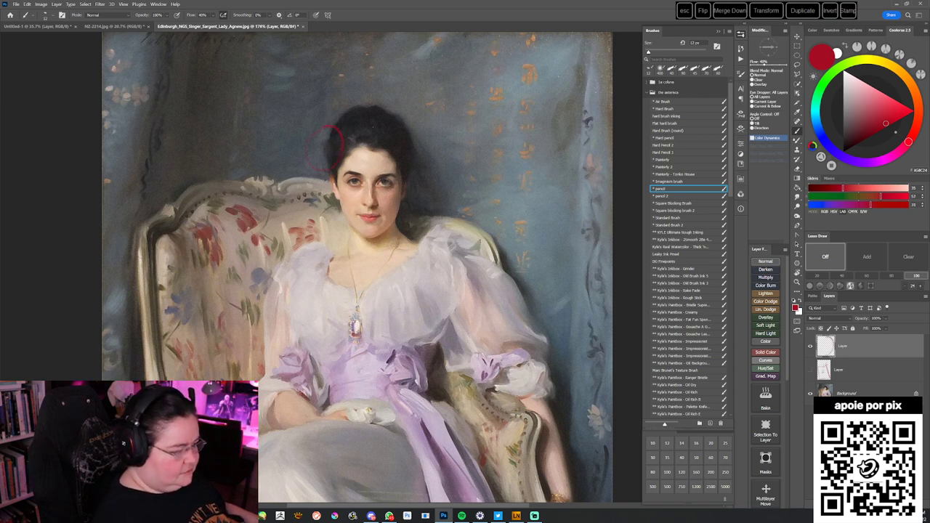
{"action": "key", "text": "ctrl+z"}
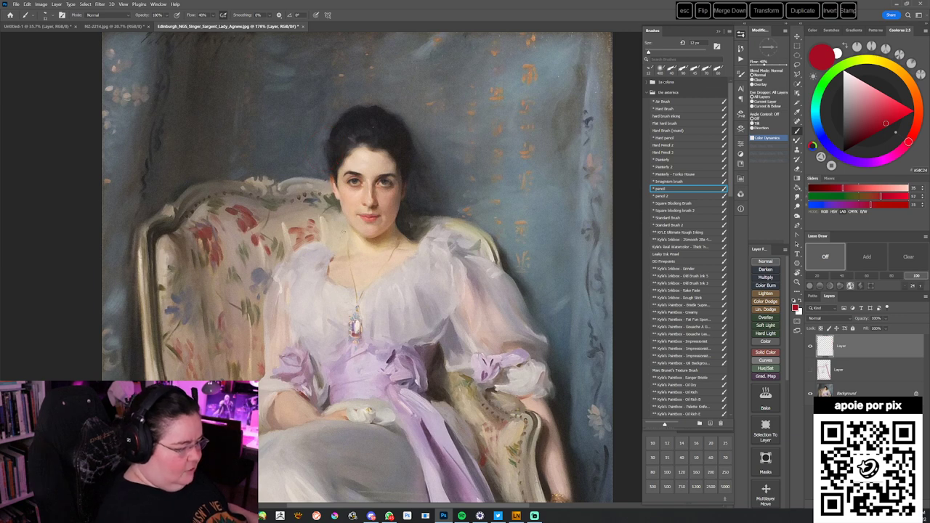
{"action": "mouse_move", "coordinate": [347, 225]}
{"action": "left_mouse_down"}
{"action": "mouse_move", "coordinate": [336, 258]}
{"action": "mouse_move", "coordinate": [358, 229]}
{"action": "mouse_move", "coordinate": [348, 225]}
{"action": "mouse_move", "coordinate": [352, 244]}
{"action": "left_mouse_up"}
{"action": "left_click_drag", "start_coordinate": [342, 240], "coordinate": [355, 236]}
{"action": "left_click", "coordinate": [811, 346]}
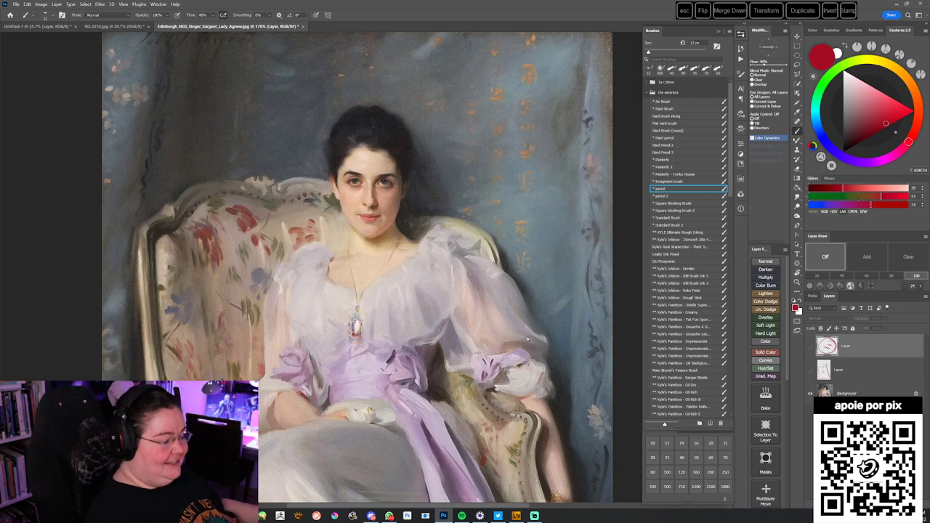
- On a new layer, write 1 2 3 4 in red on the background to the right of the head
{"action": "left_click_drag", "start_coordinate": [541, 322], "coordinate": [535, 304]}
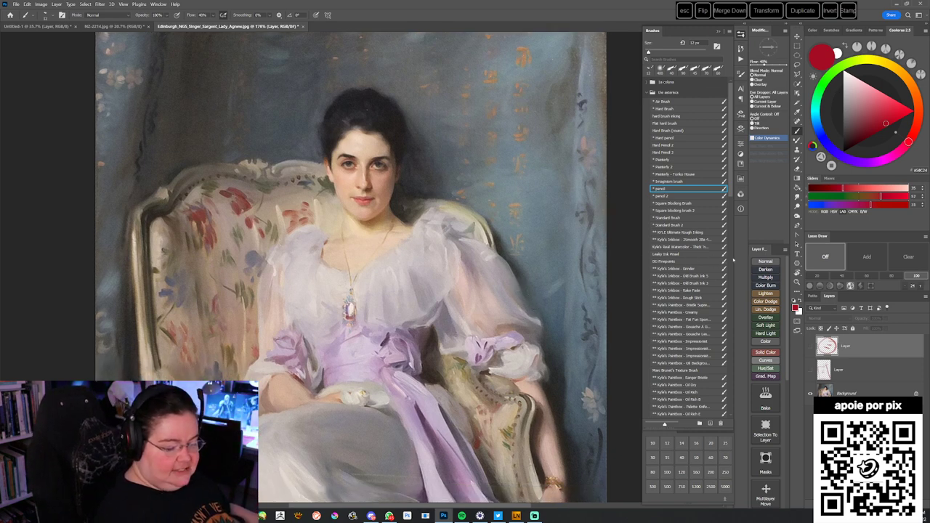
{"action": "key", "text": "ctrl+shift+alt+n"}
{"action": "left_click_drag", "start_coordinate": [501, 257], "coordinate": [489, 273]}
{"action": "mouse_move", "coordinate": [456, 125]}
{"action": "left_mouse_down"}
{"action": "mouse_move", "coordinate": [454, 137]}
{"action": "mouse_move", "coordinate": [522, 138]}
{"action": "left_mouse_up"}
- Trace the chair back and upper sleeve edges with an arrow and a circle near the elbow, and hide the layer
{"action": "left_click_drag", "start_coordinate": [500, 219], "coordinate": [473, 245]}
{"action": "left_click_drag", "start_coordinate": [472, 245], "coordinate": [498, 277]}
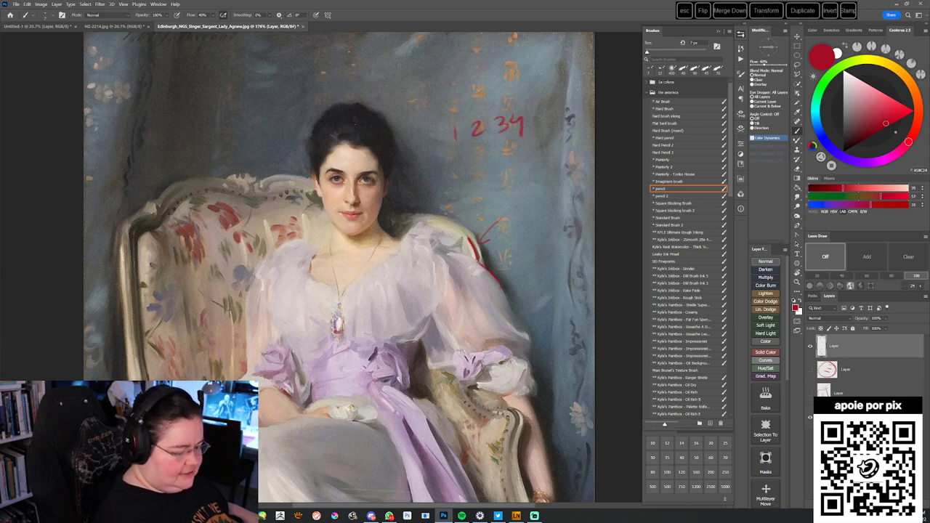
{"action": "mouse_move", "coordinate": [517, 309]}
{"action": "left_mouse_down"}
{"action": "mouse_move", "coordinate": [520, 333]}
{"action": "mouse_move", "coordinate": [518, 308]}
{"action": "left_mouse_up"}
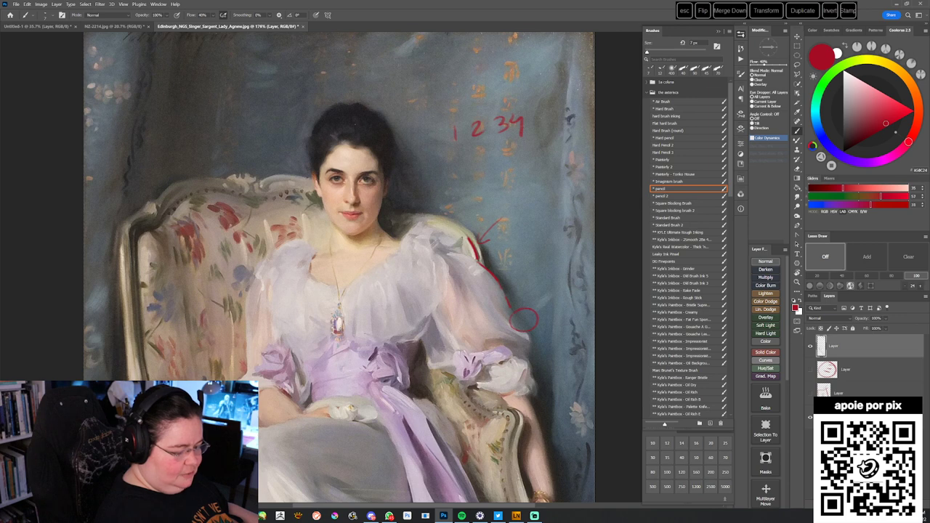
{"action": "left_click", "coordinate": [812, 347]}
- On a new layer, circle three spots along the right sleeve's outer edge and point arrows at the elbow and chair back
{"action": "left_click_drag", "start_coordinate": [529, 474], "coordinate": [521, 468]}
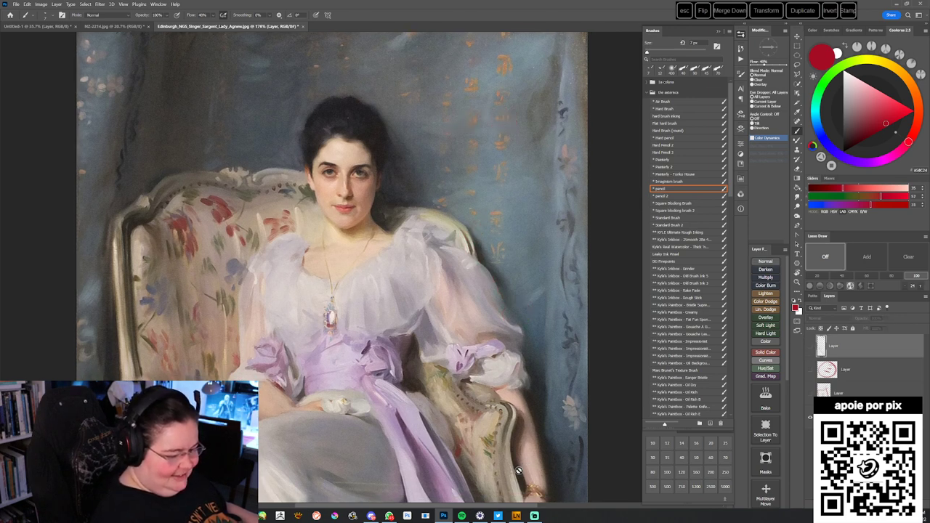
{"action": "left_click", "coordinate": [766, 261]}
{"action": "mouse_move", "coordinate": [585, 271]}
{"action": "left_mouse_down"}
{"action": "mouse_move", "coordinate": [516, 286]}
{"action": "mouse_move", "coordinate": [508, 296]}
{"action": "left_mouse_up"}
{"action": "left_click_drag", "start_coordinate": [588, 434], "coordinate": [578, 399]}
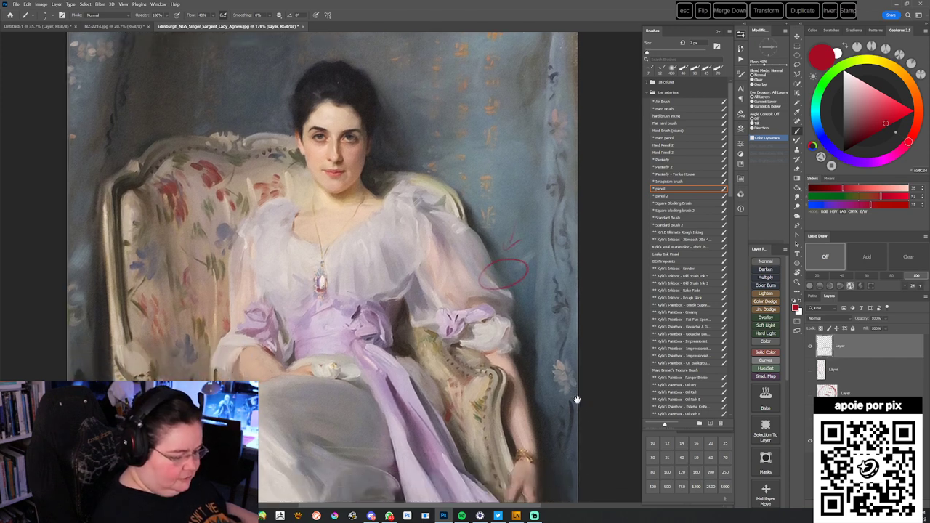
{"action": "left_click_drag", "start_coordinate": [517, 285], "coordinate": [509, 298]}
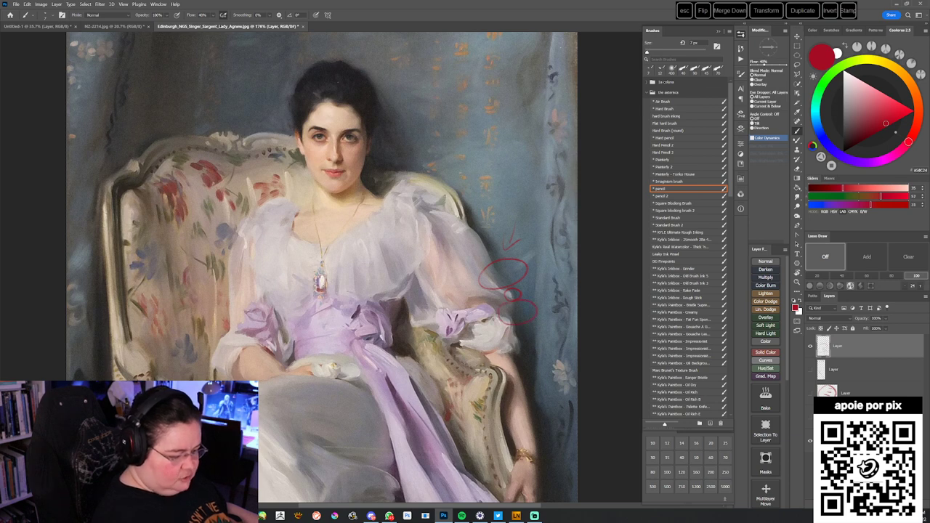
{"action": "left_click_drag", "start_coordinate": [541, 450], "coordinate": [534, 385]}
{"action": "mouse_move", "coordinate": [533, 282]}
{"action": "left_mouse_down"}
{"action": "mouse_move", "coordinate": [525, 296]}
{"action": "mouse_move", "coordinate": [534, 298]}
{"action": "left_mouse_up"}
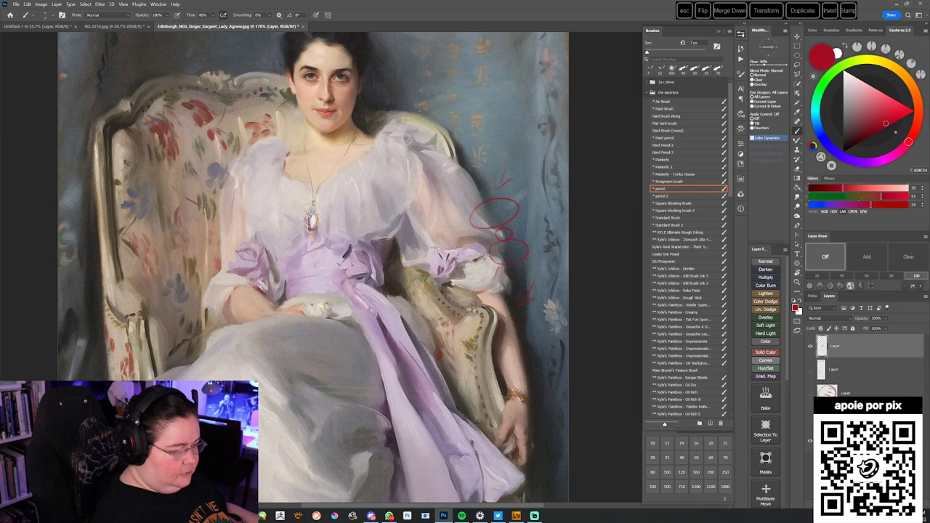
{"action": "mouse_move", "coordinate": [466, 117]}
{"action": "left_mouse_down"}
{"action": "mouse_move", "coordinate": [456, 148]}
{"action": "mouse_move", "coordinate": [442, 138]}
{"action": "left_mouse_up"}
{"action": "key", "text": "ctrl+z"}
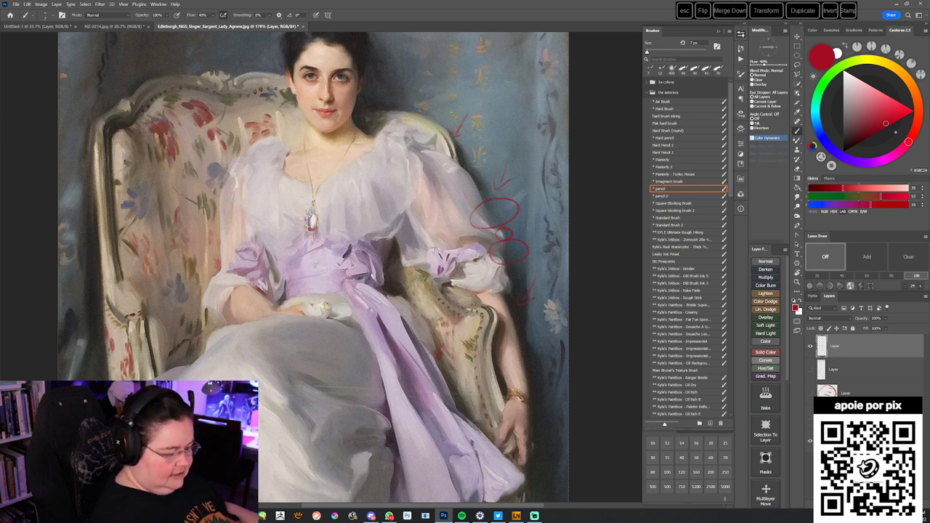
- Box the edges on both sides of the forearm above the bracelet in red
{"action": "left_click_drag", "start_coordinate": [580, 451], "coordinate": [592, 410]}
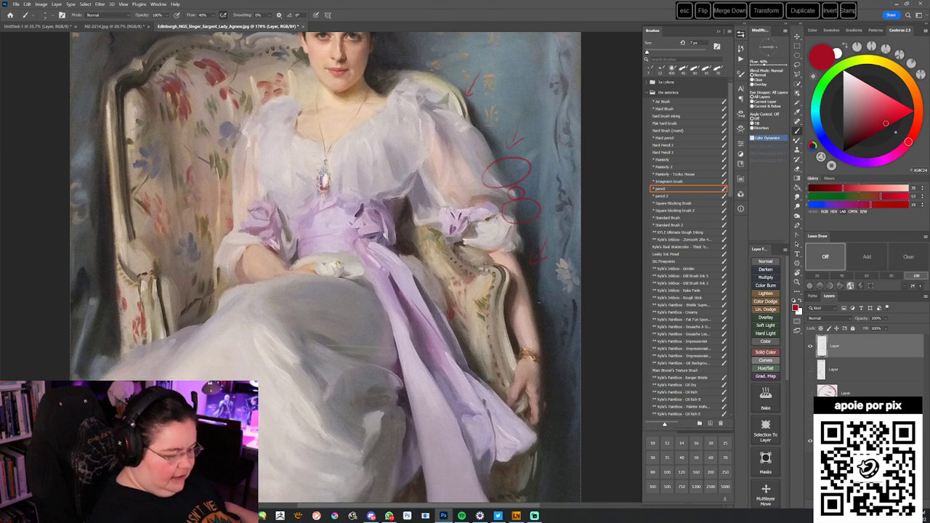
{"action": "left_click_drag", "start_coordinate": [524, 295], "coordinate": [539, 351]}
{"action": "mouse_move", "coordinate": [499, 322]}
{"action": "left_mouse_down"}
{"action": "mouse_move", "coordinate": [512, 366]}
{"action": "mouse_move", "coordinate": [524, 361]}
{"action": "left_mouse_up"}
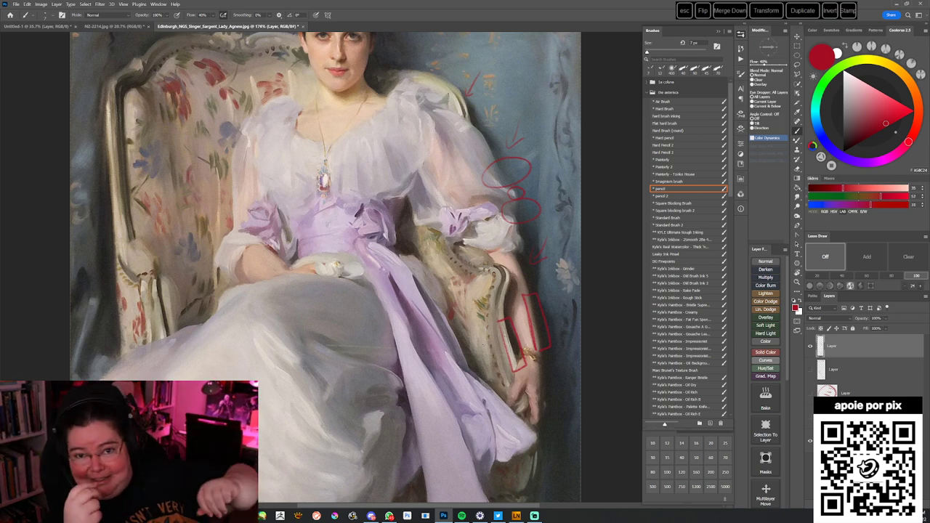
- Circle both boxed forearm edges and the dark area beside the waist sash, and hide the layer
{"action": "left_click_drag", "start_coordinate": [540, 393], "coordinate": [548, 385]}
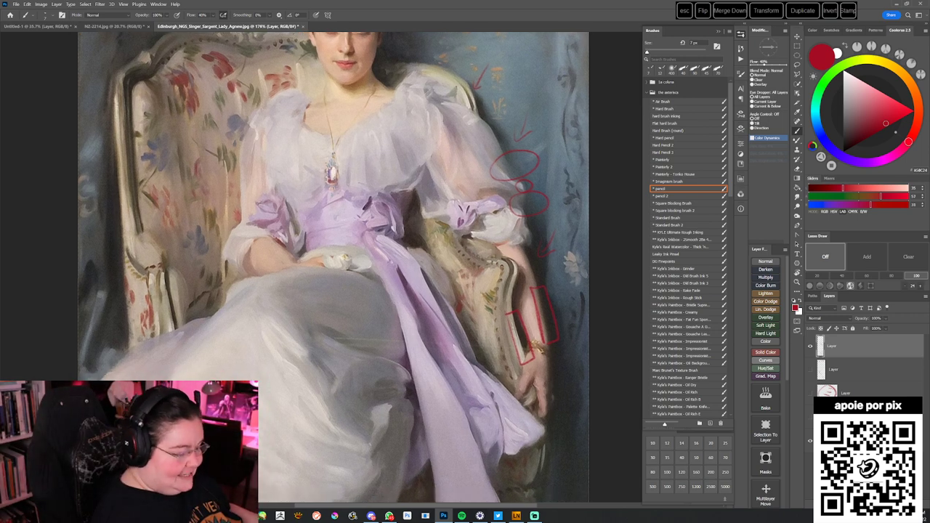
{"action": "left_click_drag", "start_coordinate": [513, 324], "coordinate": [532, 326]}
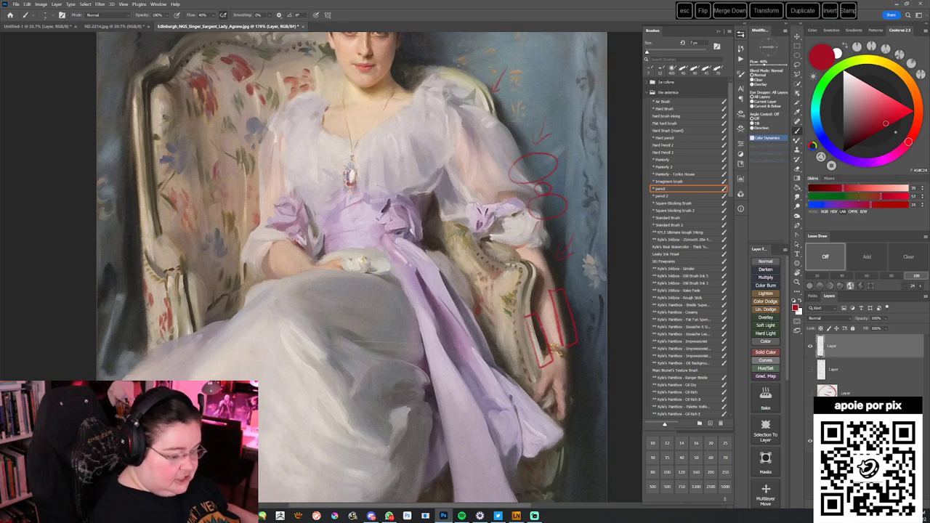
{"action": "mouse_move", "coordinate": [516, 334]}
{"action": "left_mouse_down"}
{"action": "mouse_move", "coordinate": [559, 326]}
{"action": "mouse_move", "coordinate": [526, 360]}
{"action": "left_mouse_up"}
{"action": "mouse_move", "coordinate": [551, 298]}
{"action": "left_mouse_down"}
{"action": "mouse_move", "coordinate": [558, 289]}
{"action": "mouse_move", "coordinate": [548, 311]}
{"action": "left_mouse_up"}
{"action": "mouse_move", "coordinate": [399, 207]}
{"action": "left_mouse_down"}
{"action": "mouse_move", "coordinate": [431, 256]}
{"action": "mouse_move", "coordinate": [449, 182]}
{"action": "left_mouse_up"}
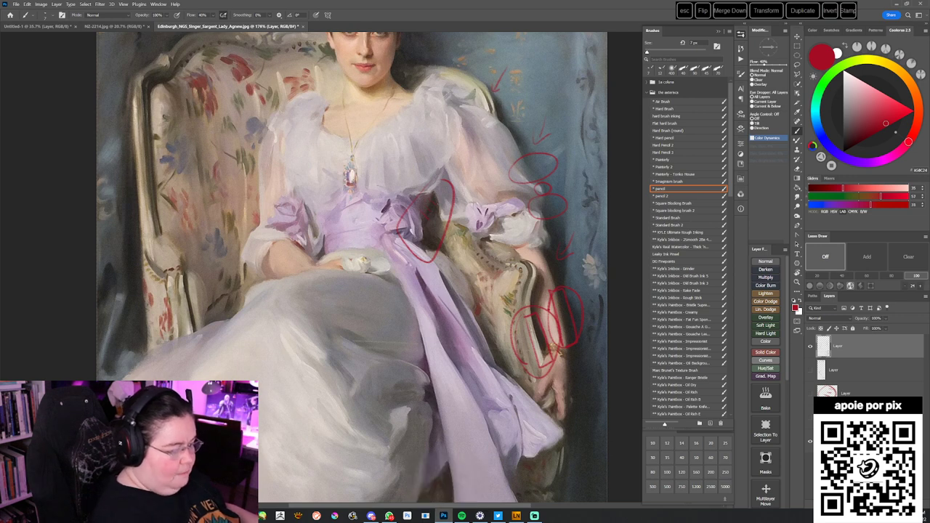
{"action": "left_click_drag", "start_coordinate": [423, 213], "coordinate": [421, 238]}
{"action": "left_click", "coordinate": [810, 346]}
- On a new layer, mark the shadow transitions on the neck, cheek and nose, and outline a shape at the base of the neck
{"action": "mouse_move", "coordinate": [533, 448]}
{"action": "left_mouse_down"}
{"action": "mouse_move", "coordinate": [549, 448]}
{"action": "mouse_move", "coordinate": [541, 467]}
{"action": "left_mouse_up"}
{"action": "left_click", "coordinate": [767, 263]}
{"action": "left_click_drag", "start_coordinate": [517, 391], "coordinate": [518, 473]}
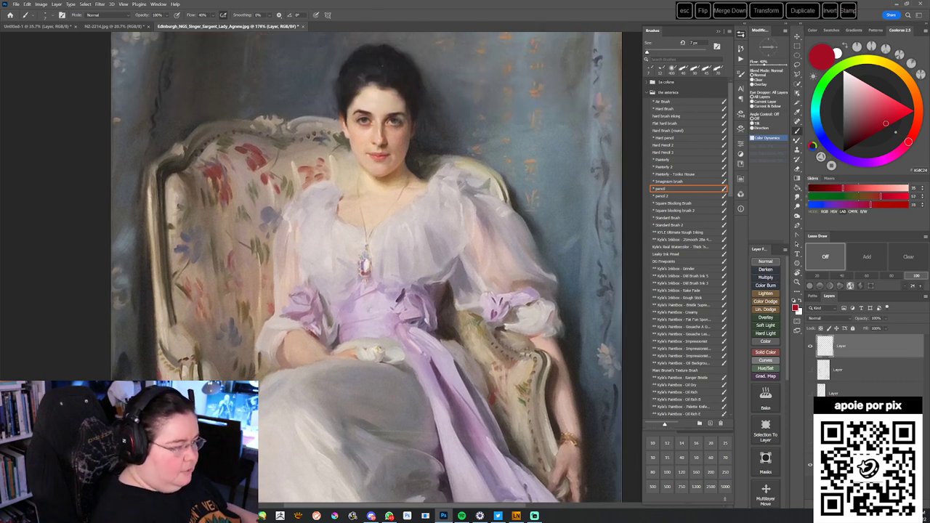
{"action": "mouse_move", "coordinate": [407, 154]}
{"action": "left_mouse_down"}
{"action": "mouse_move", "coordinate": [425, 181]}
{"action": "mouse_move", "coordinate": [394, 184]}
{"action": "mouse_move", "coordinate": [403, 170]}
{"action": "mouse_move", "coordinate": [395, 190]}
{"action": "left_mouse_up"}
{"action": "key", "text": "ctrl+z"}
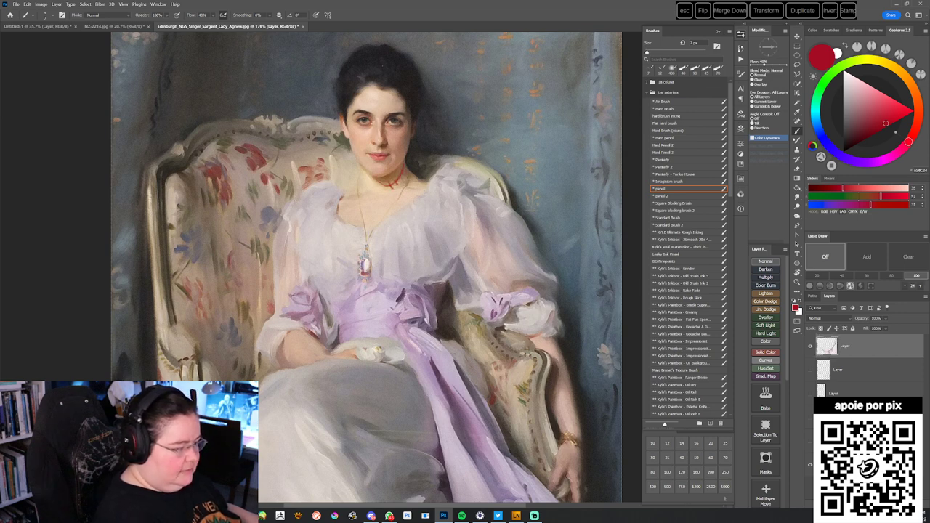
{"action": "left_click_drag", "start_coordinate": [382, 150], "coordinate": [389, 144]}
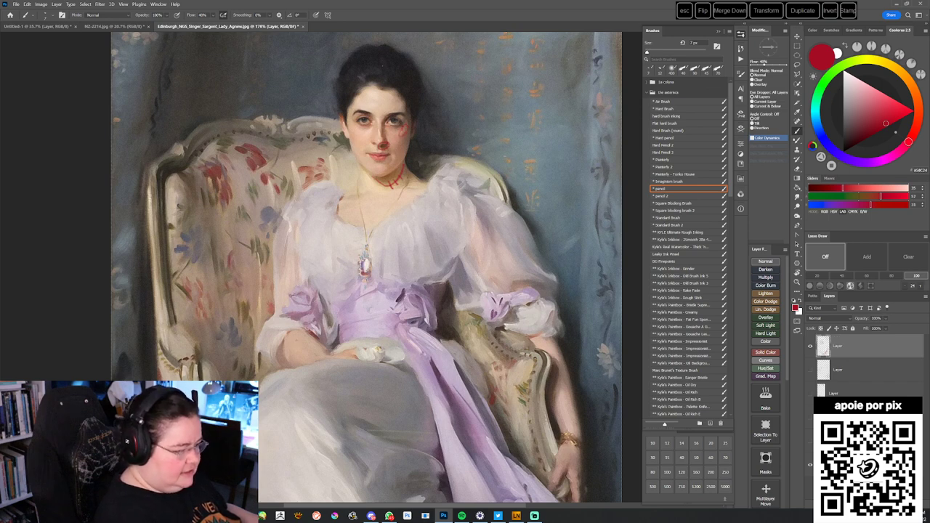
{"action": "mouse_move", "coordinate": [364, 178]}
{"action": "left_mouse_down"}
{"action": "mouse_move", "coordinate": [362, 200]}
{"action": "mouse_move", "coordinate": [378, 198]}
{"action": "mouse_move", "coordinate": [379, 179]}
{"action": "left_mouse_up"}
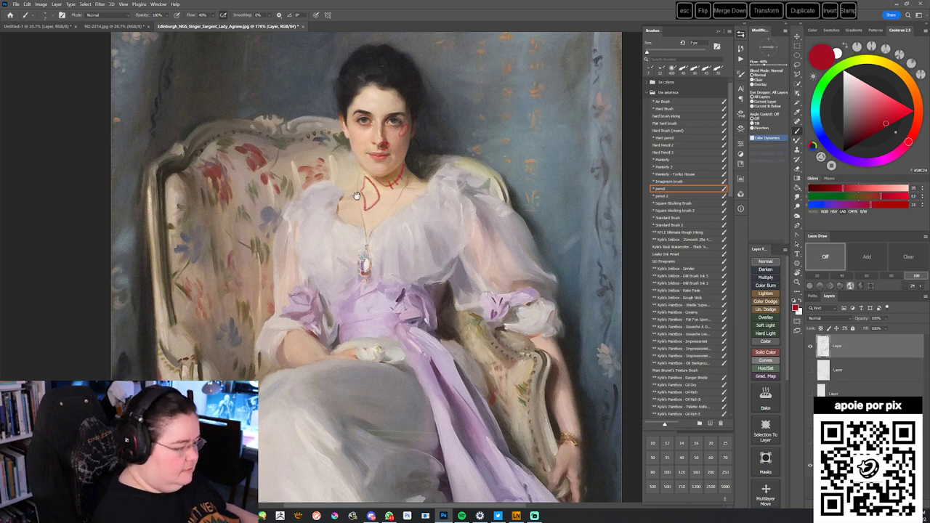
- Circle the bodice on the chest, trace its vertical folds inside the circle, and hide the layer
{"action": "left_click_drag", "start_coordinate": [481, 318], "coordinate": [503, 308]}
{"action": "mouse_move", "coordinate": [406, 205]}
{"action": "left_mouse_down"}
{"action": "mouse_move", "coordinate": [484, 253]}
{"action": "mouse_move", "coordinate": [419, 186]}
{"action": "left_mouse_up"}
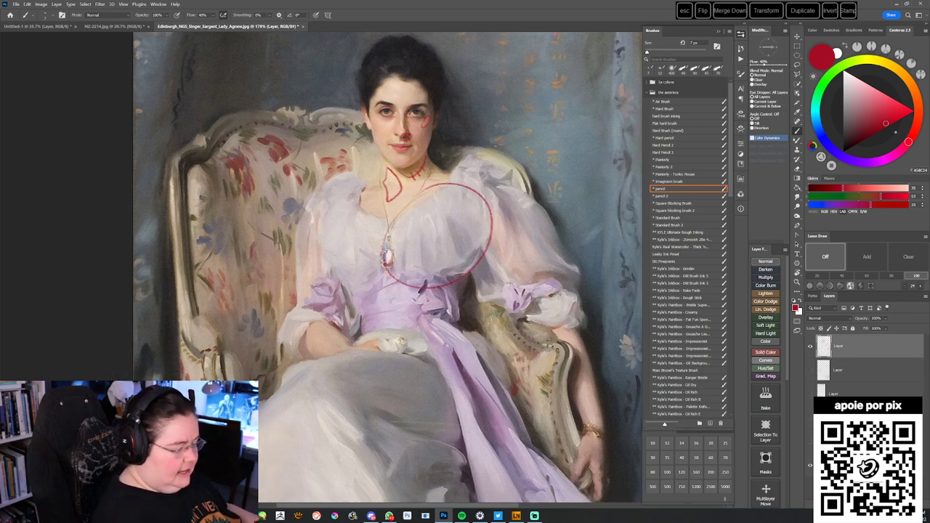
{"action": "left_click_drag", "start_coordinate": [405, 245], "coordinate": [421, 273]}
{"action": "left_click_drag", "start_coordinate": [438, 242], "coordinate": [435, 272]}
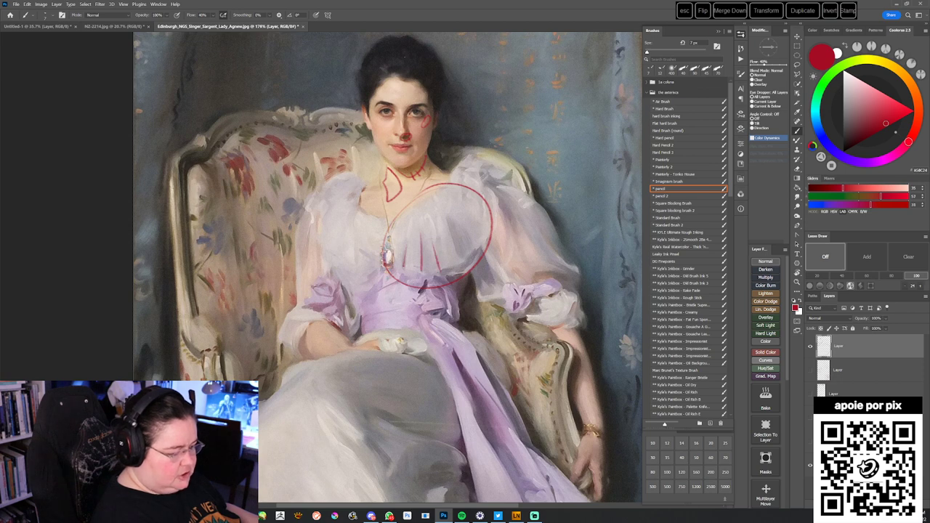
{"action": "left_click", "coordinate": [810, 346]}
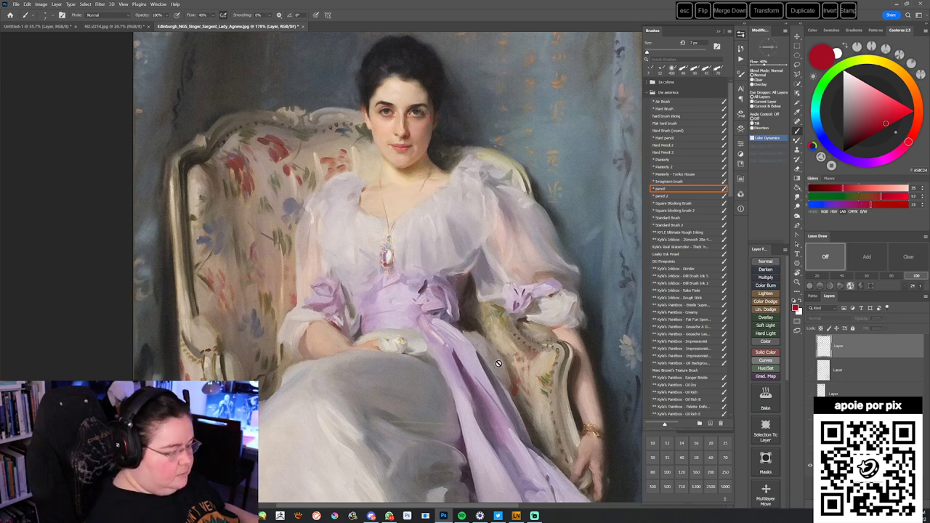
{"action": "left_click_drag", "start_coordinate": [503, 388], "coordinate": [500, 377]}
{"action": "left_click_drag", "start_coordinate": [466, 411], "coordinate": [460, 435]}
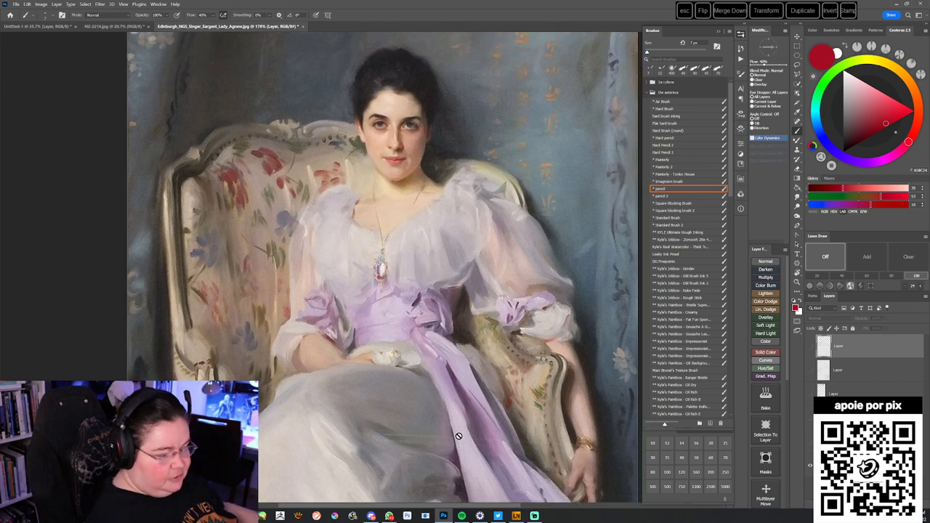